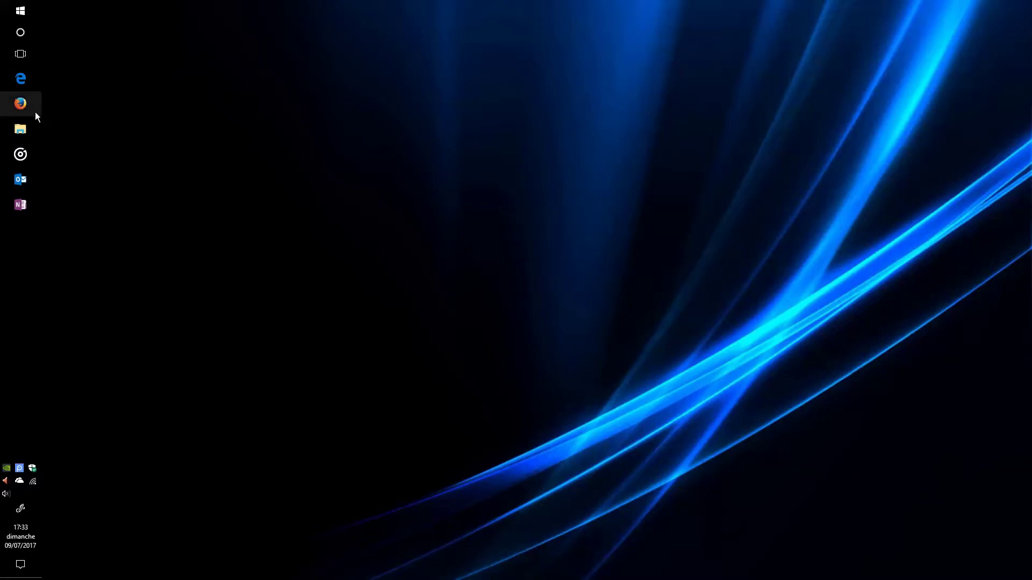
# Open "Créer un modèle Word.pdf" from the Téléchargements folder and go to its first page.
pyautogui.click(20, 129)
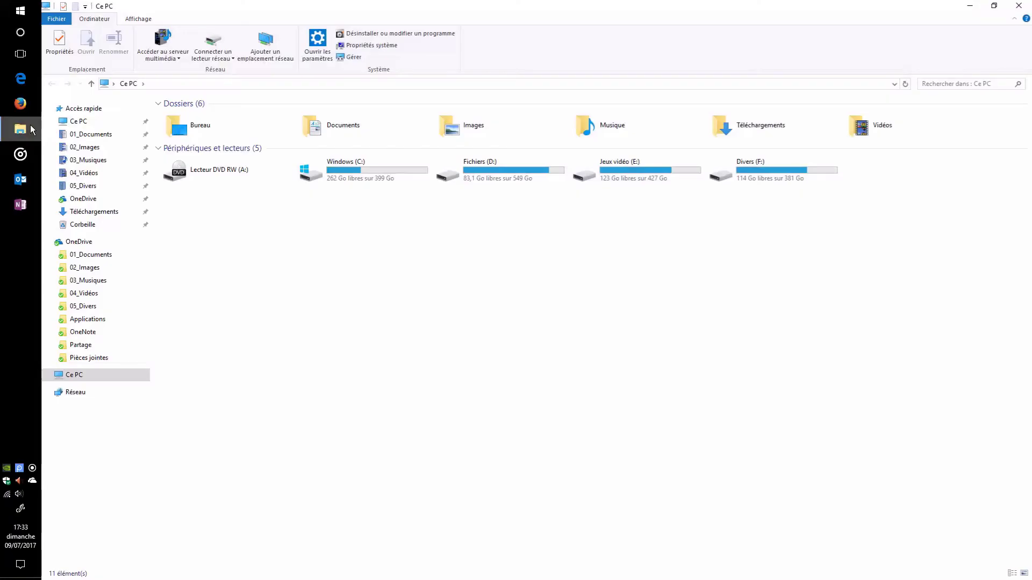
pyautogui.click(109, 212)
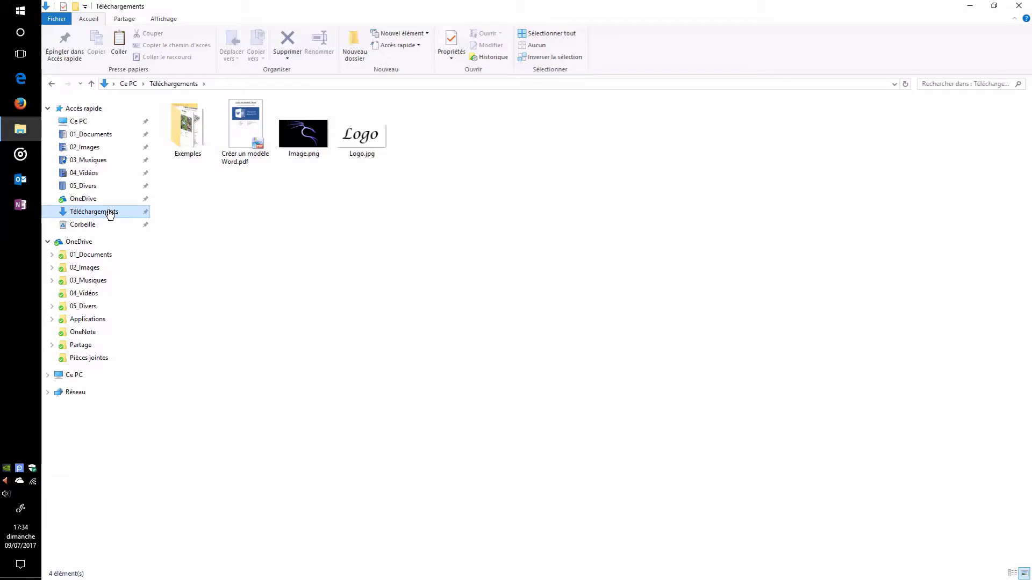
pyautogui.doubleClick(250, 125)
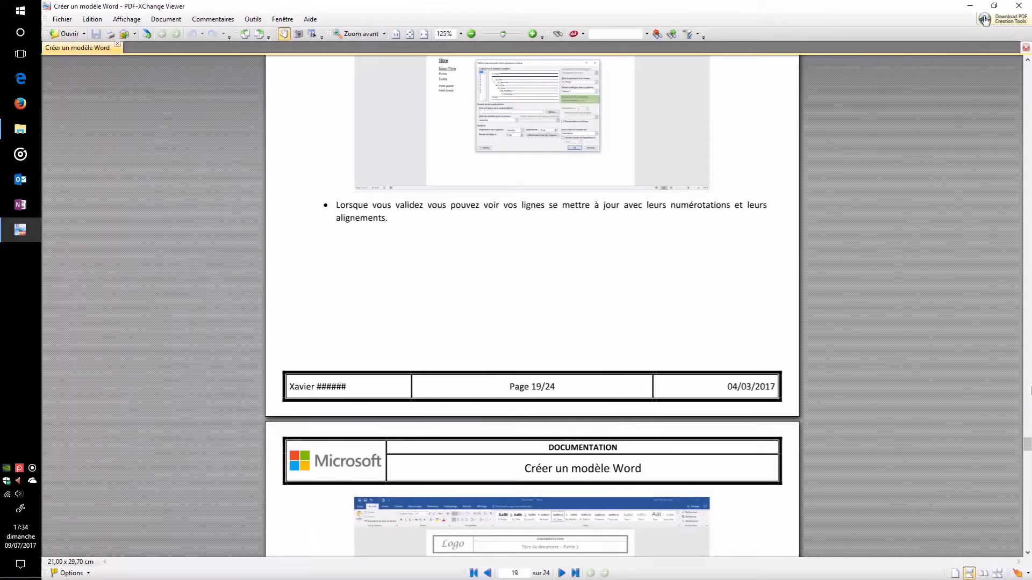
pyautogui.moveTo(1027, 445); pyautogui.dragTo(1027, 73)
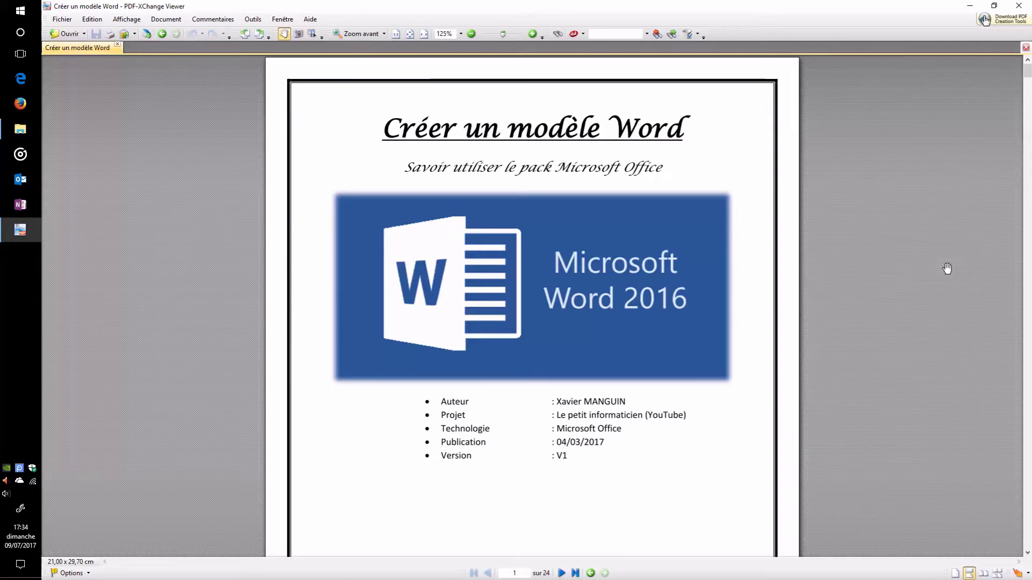
# Examine the PDF's cover page, its Sommaire and the presentation of the cover page and header layout.
pyautogui.scroll(-2, 752, 322)
pyautogui.scroll(2, 714, 327)
pyautogui.scroll(-3, 717, 343)
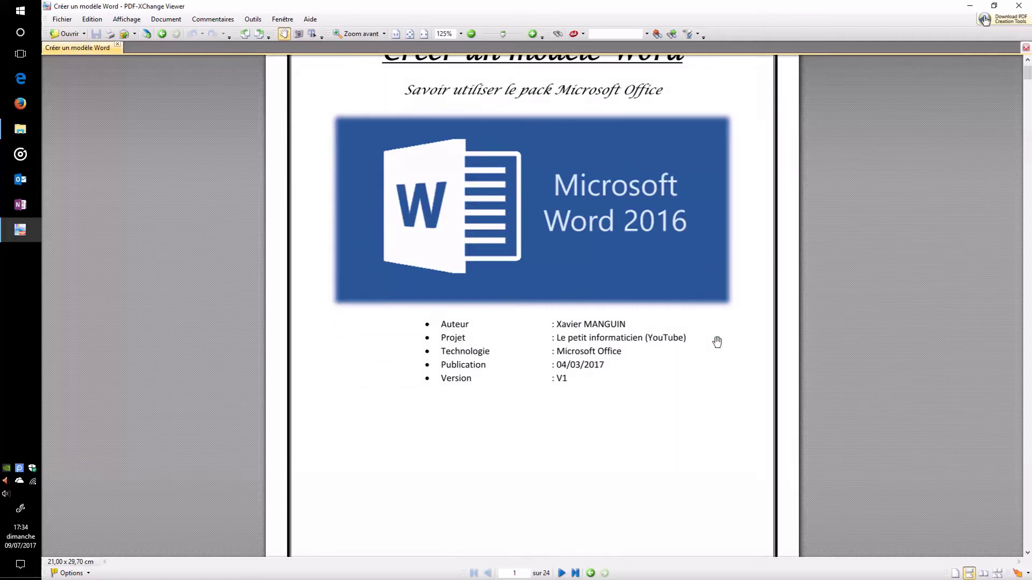
pyautogui.scroll(3, 712, 379)
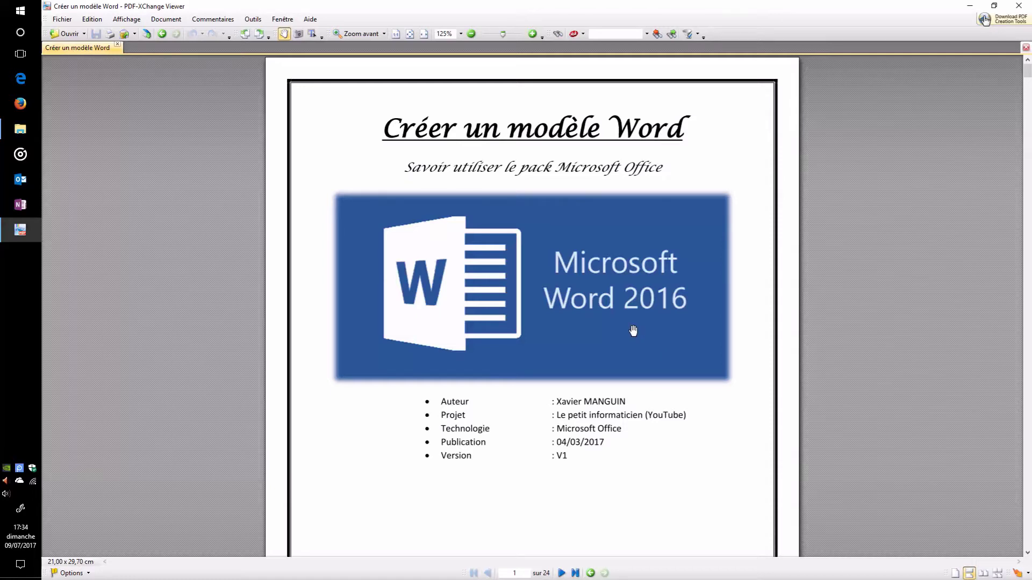
pyautogui.scroll(-12, 635, 332)
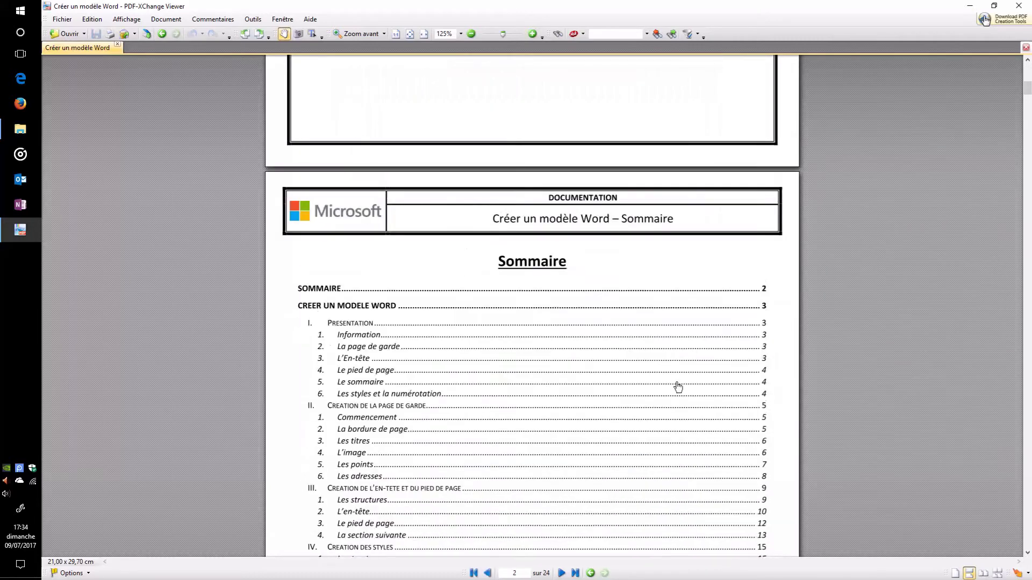
pyautogui.scroll(-1, 675, 386)
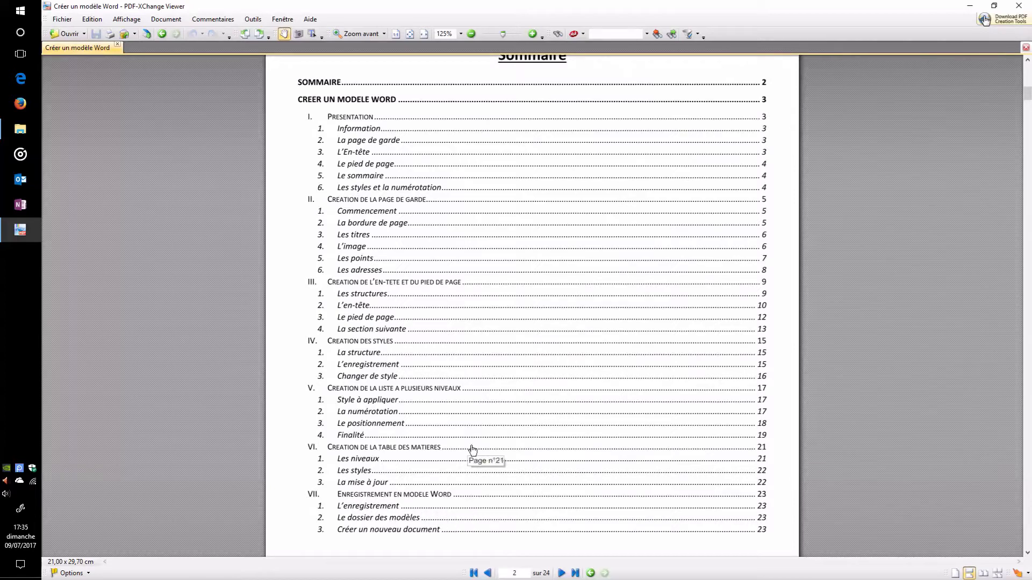
pyautogui.scroll(-3, 474, 430)
pyautogui.scroll(-12, 507, 396)
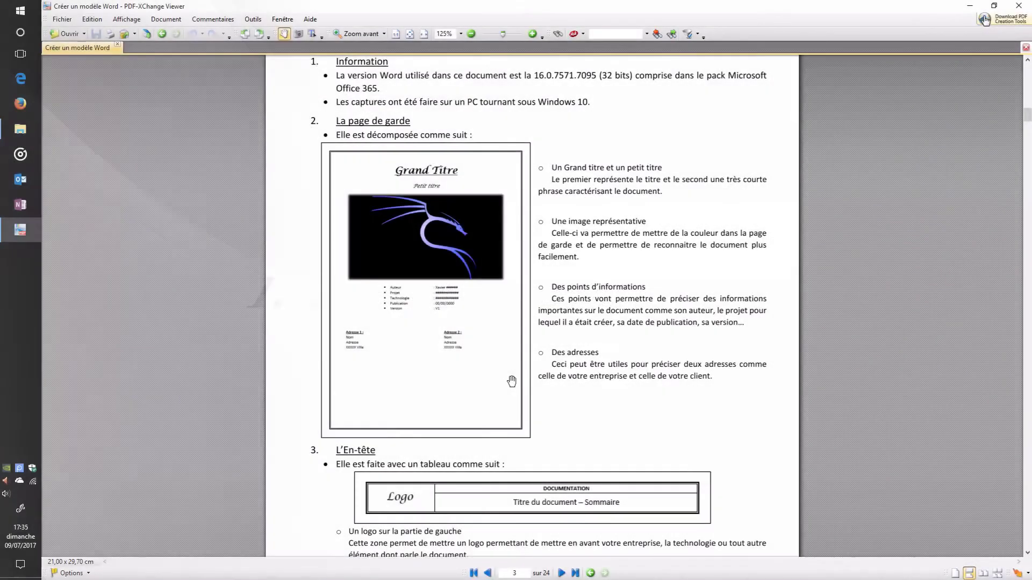
# Minimise the PDF and the Téléchargements folder, and launch Word 2016.
pyautogui.click(969, 6)
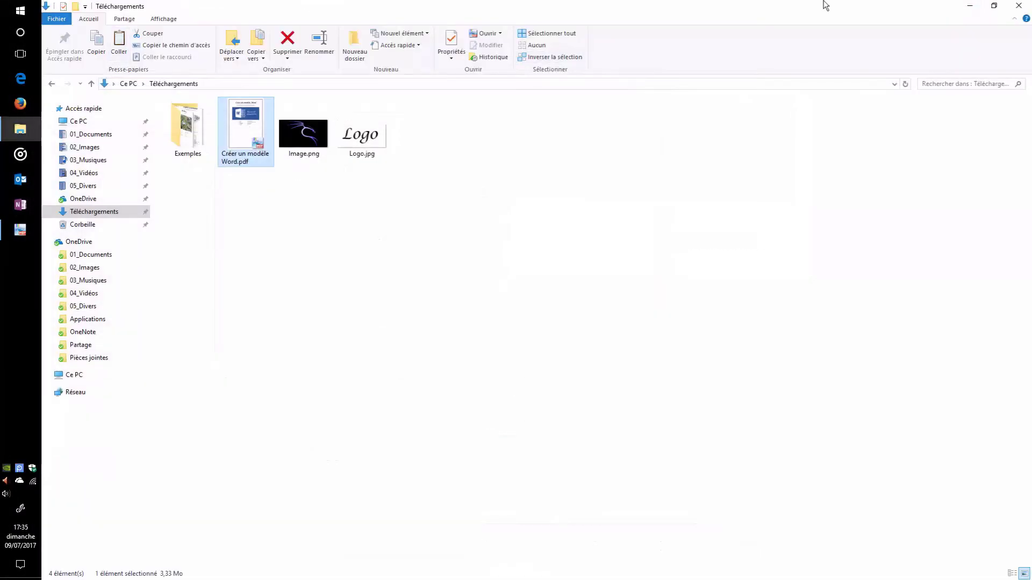
pyautogui.click(969, 5)
pyautogui.click(3, 6)
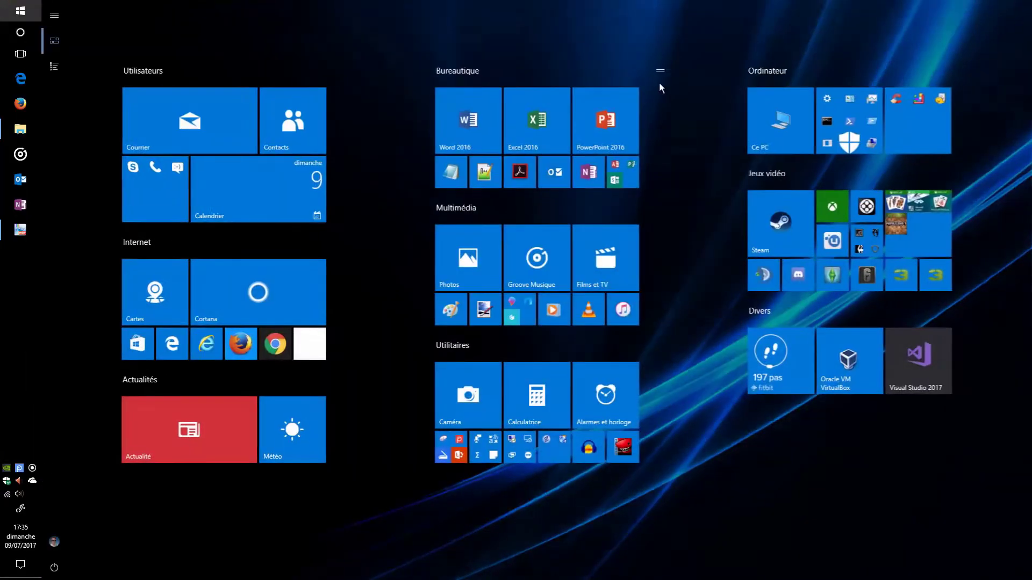
pyautogui.click(456, 116)
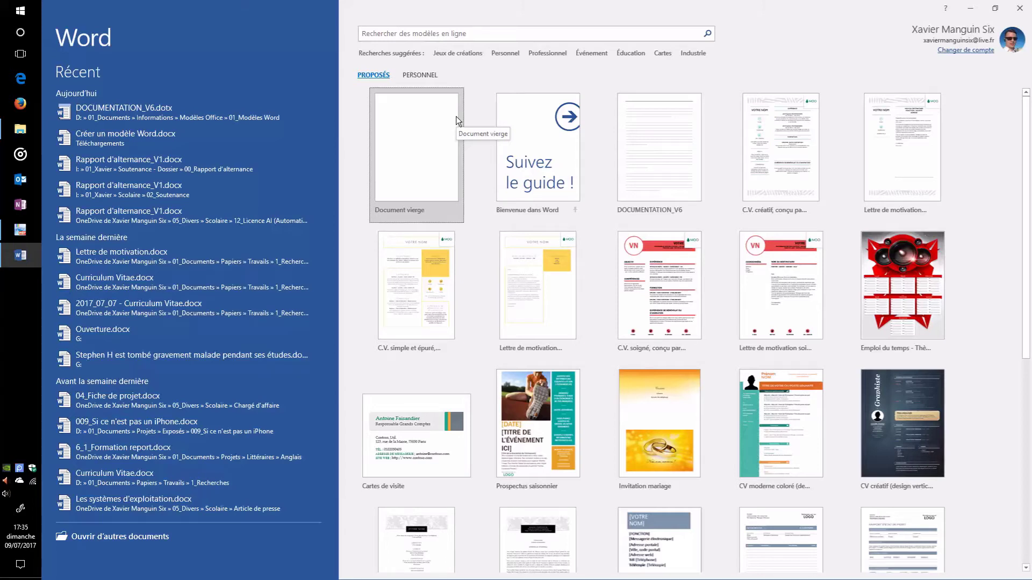
# Browse the suggested and personal templates, and create a new document from the personal template DOCUMENTATION_V3.
pyautogui.click(422, 74)
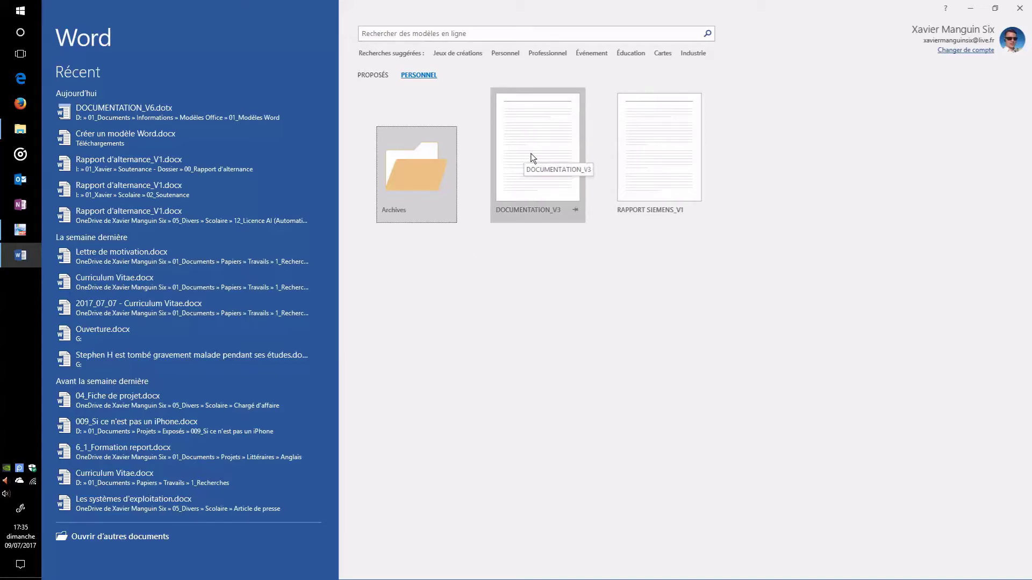
pyautogui.click(368, 77)
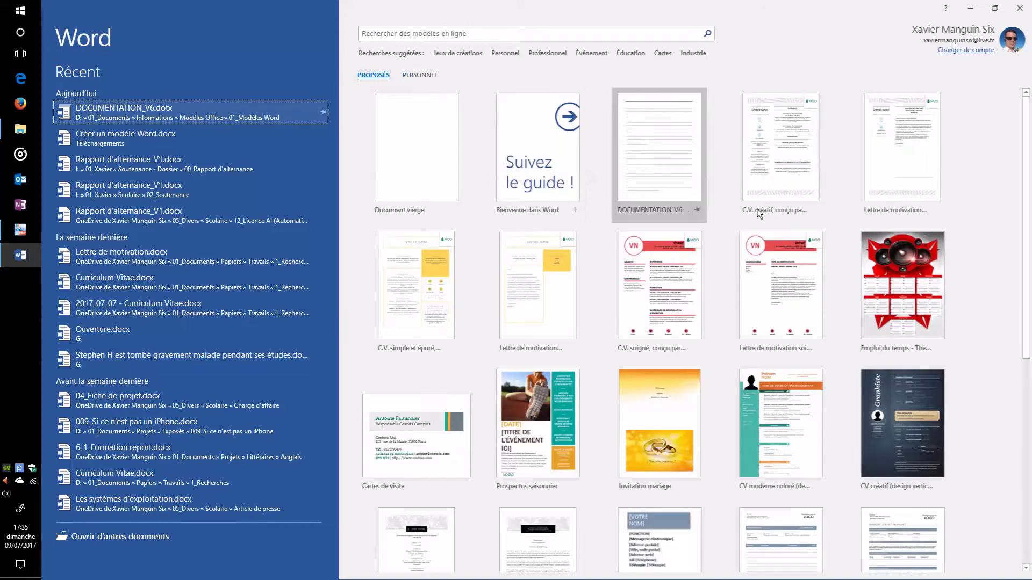
pyautogui.scroll(-3, 699, 340)
pyautogui.scroll(-5, 719, 378)
pyautogui.scroll(6, 715, 386)
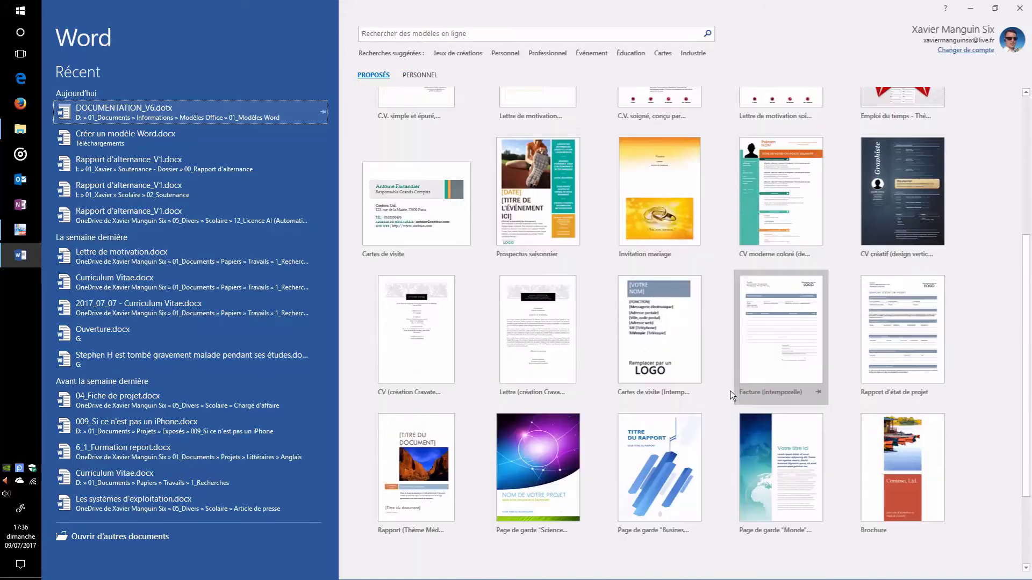
pyautogui.scroll(2, 731, 388)
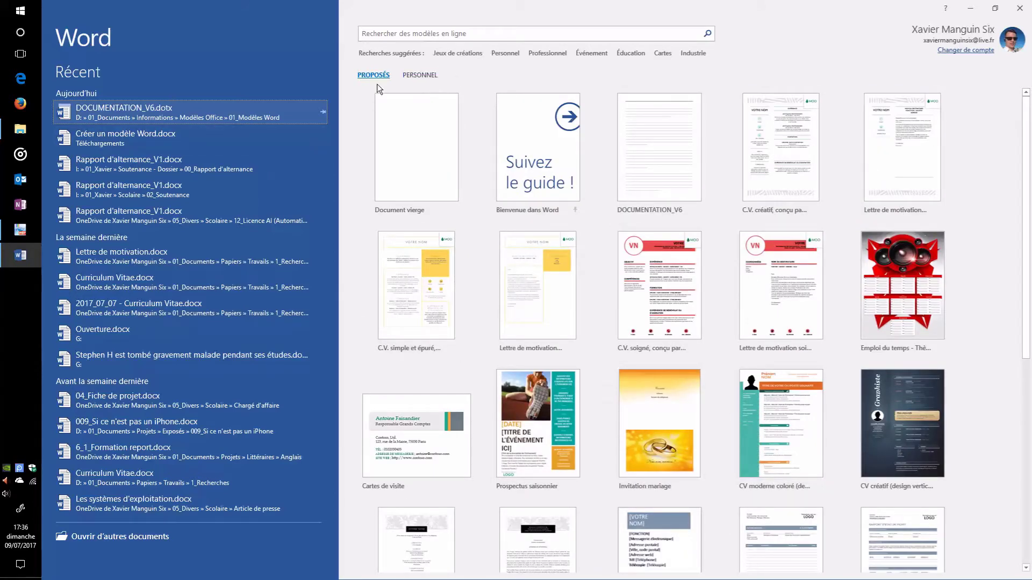
pyautogui.click(420, 80)
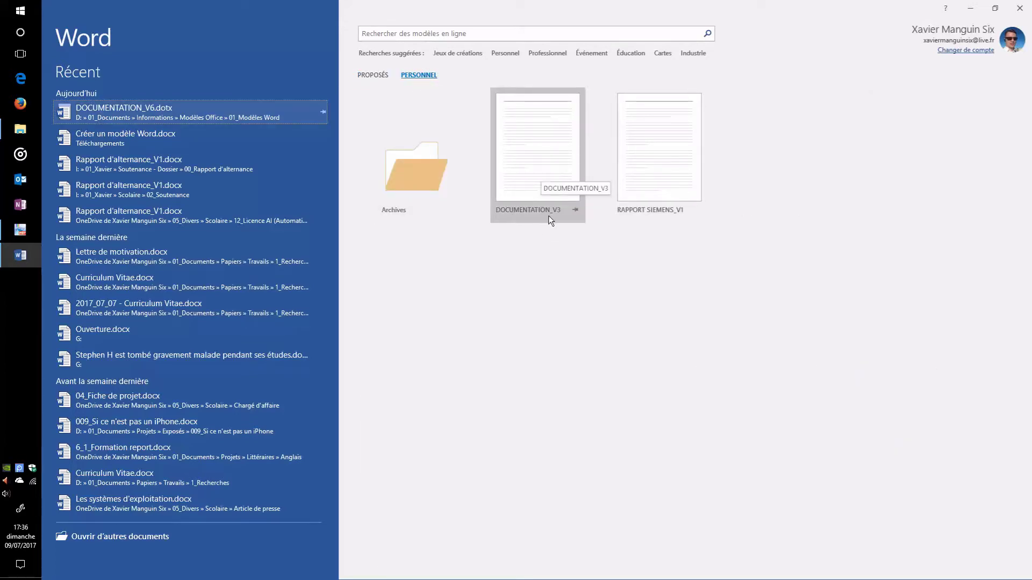
pyautogui.click(539, 144)
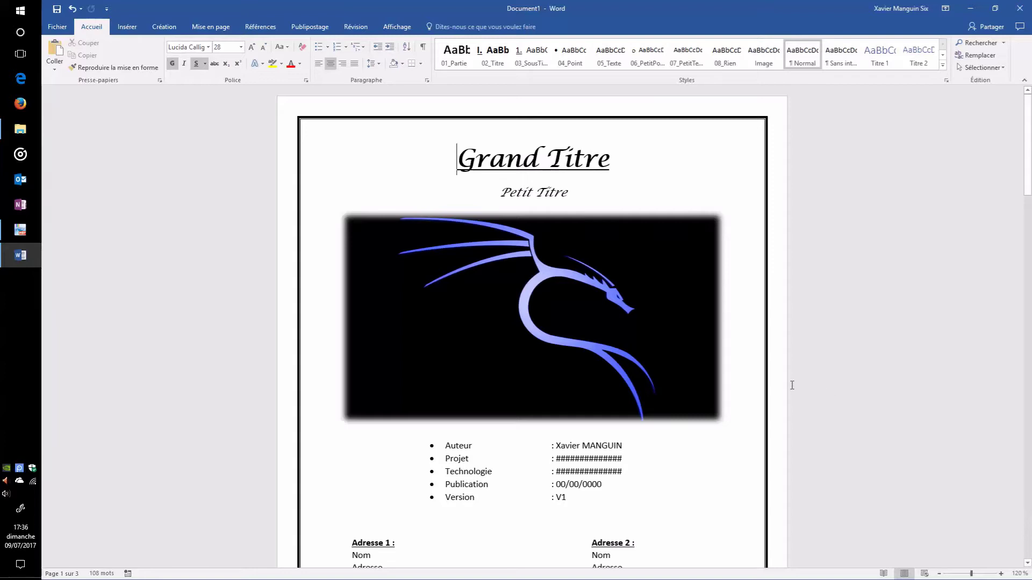
# Examine the template's cover page: the large and small titles, the image and the bulleted information list.
pyautogui.scroll(-1, 794, 385)
pyautogui.keyDown('ctrl'); pyautogui.scroll(-1, 790, 376); pyautogui.keyUp('ctrl')
pyautogui.keyDown('ctrl'); pyautogui.scroll(-3, 790, 373); pyautogui.keyUp('ctrl')
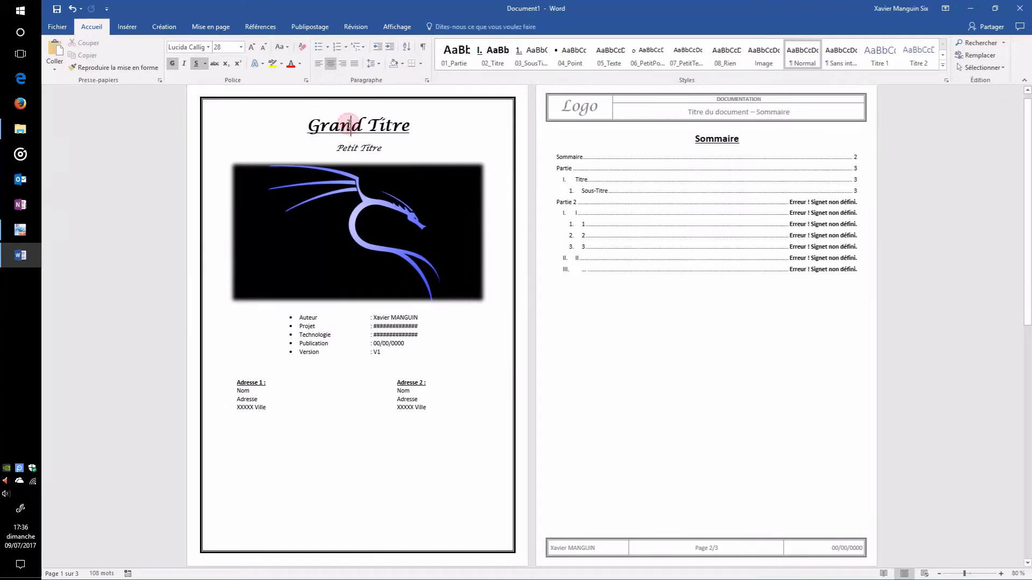
pyautogui.click(357, 149)
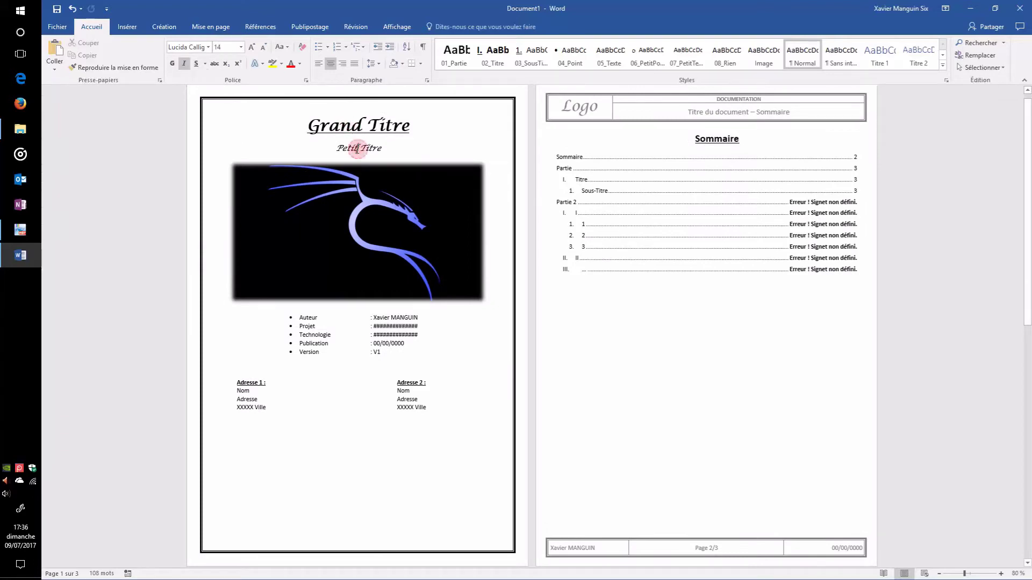
pyautogui.click(373, 246)
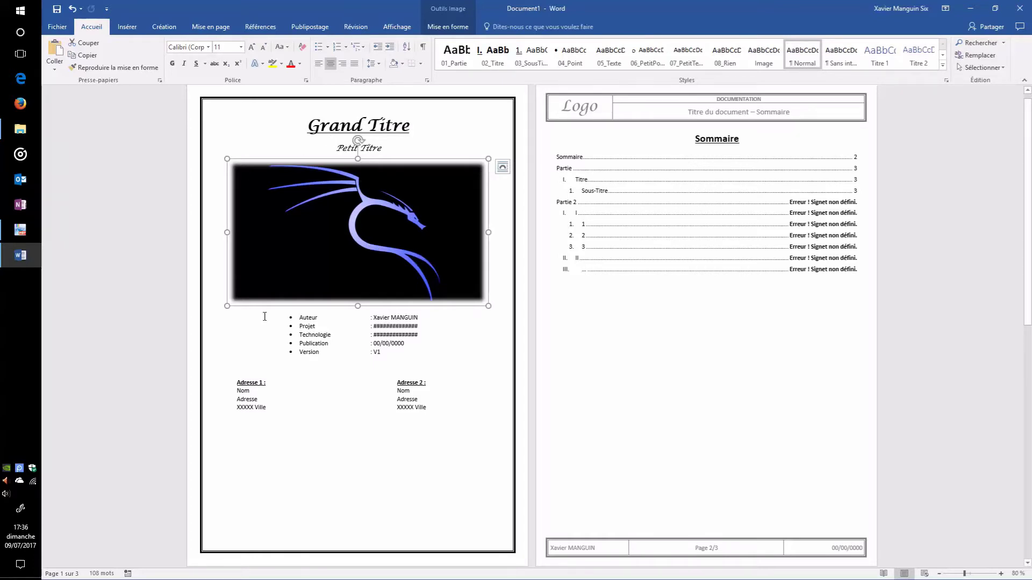
pyautogui.click(309, 325)
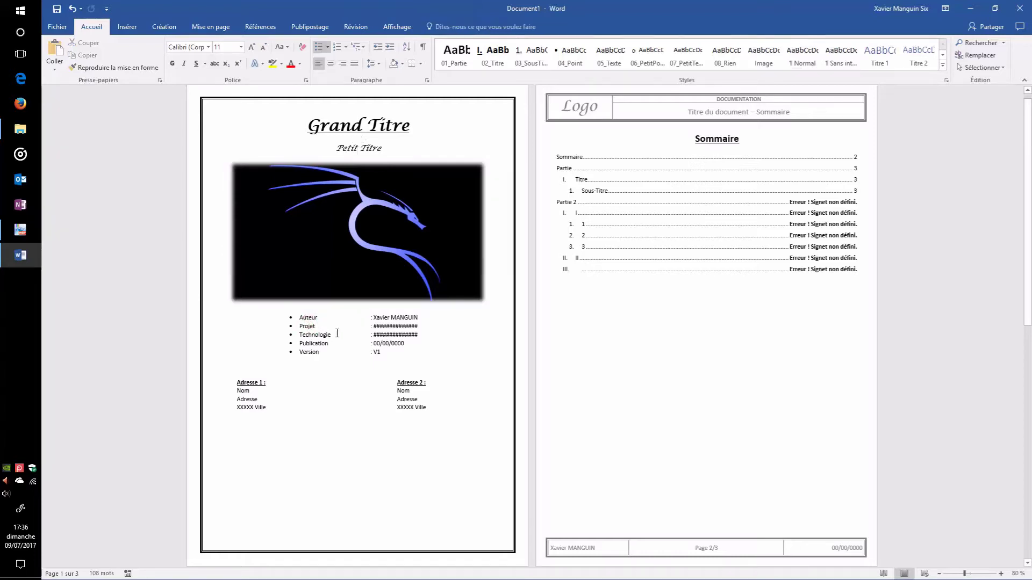
pyautogui.click(381, 352)
# Add a bullet "Sous-technologie" with an aligned colon below Technologie in the cover page's information list.
pyautogui.click(432, 333)
pyautogui.press('Return')
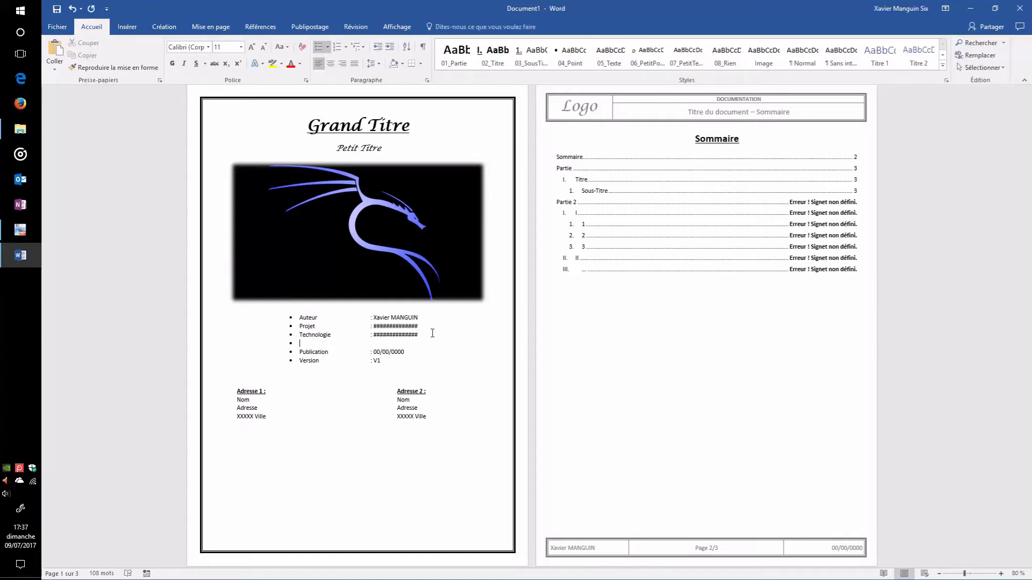
pyautogui.write('Sous-technologie')
pyautogui.press('Tab')
pyautogui.click(297, 385)
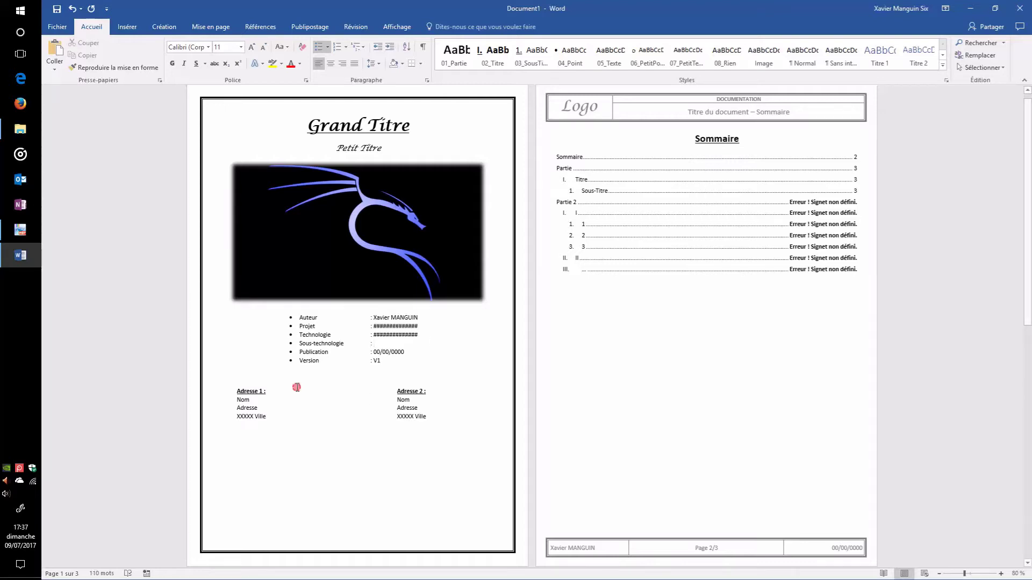
pyautogui.click(250, 391)
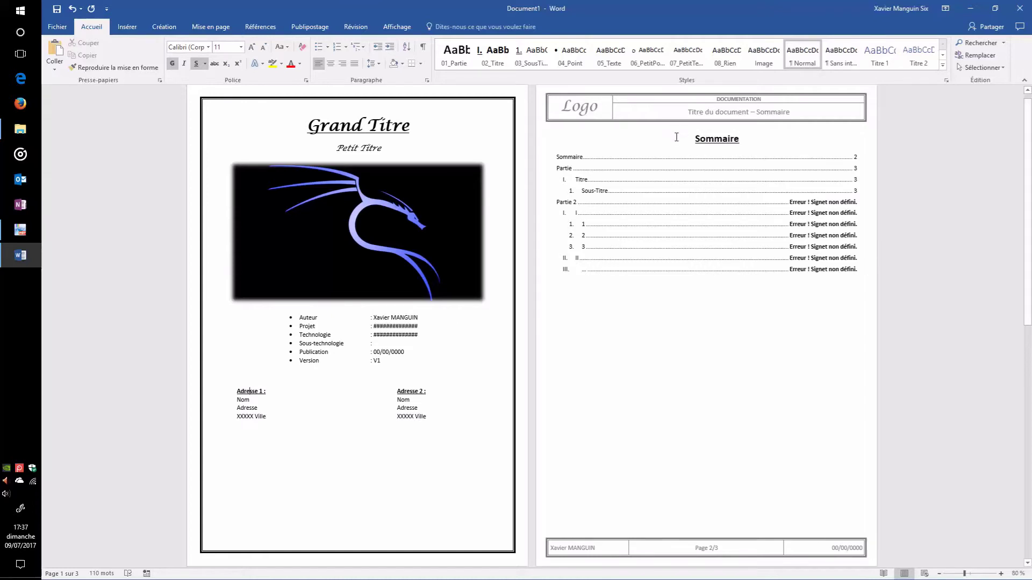
# Update the table of contents on the Sommaire page.
pyautogui.rightClick(670, 179)
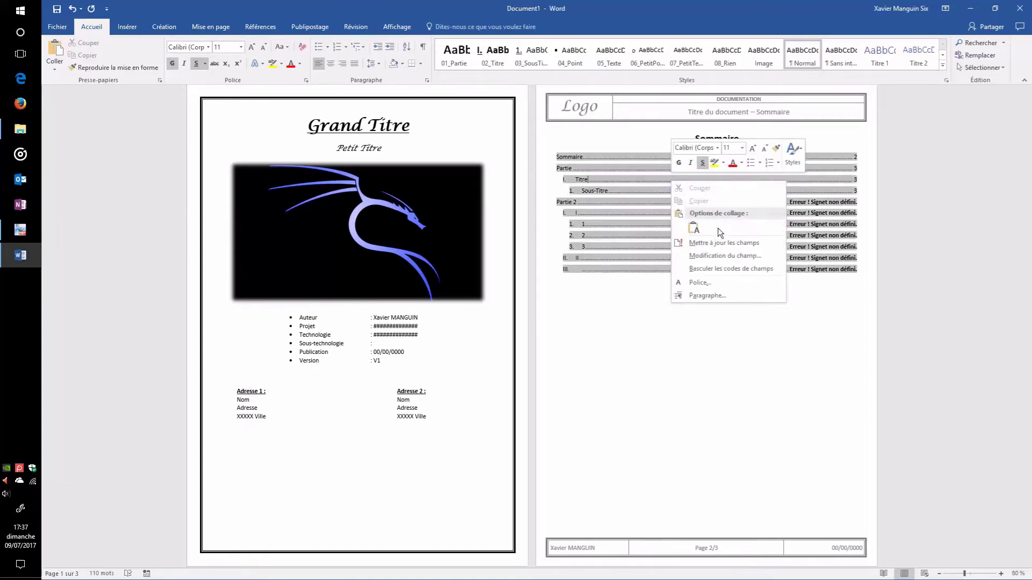
pyautogui.click(729, 246)
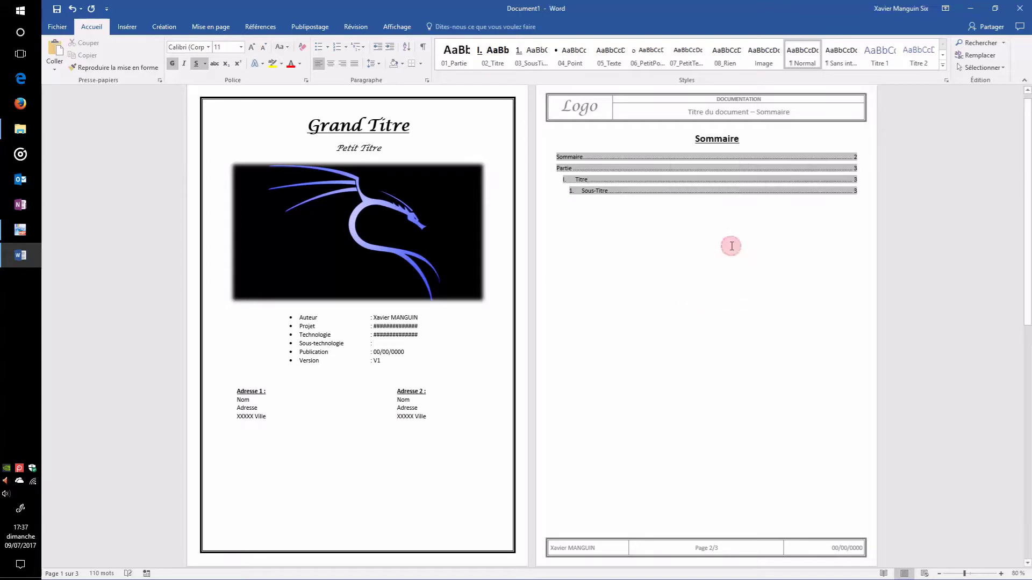
pyautogui.click(729, 249)
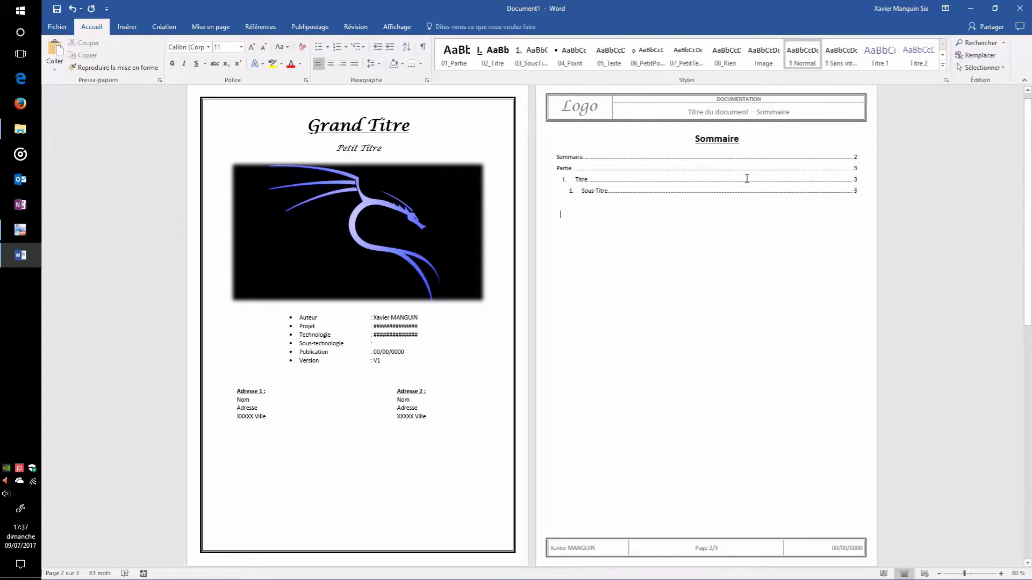
# Look through the document's pages, from the cover and Sommaire to the Partie page with its sample styles.
pyautogui.scroll(-5, 743, 182)
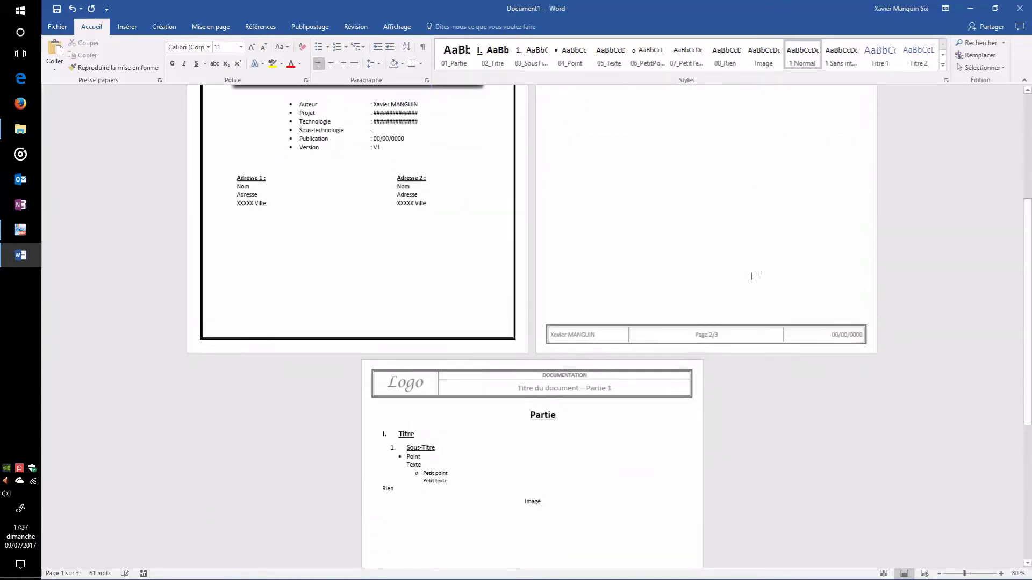
pyautogui.scroll(5, 747, 256)
pyautogui.scroll(-6, 487, 397)
pyautogui.scroll(-1, 487, 396)
pyautogui.scroll(8, 751, 298)
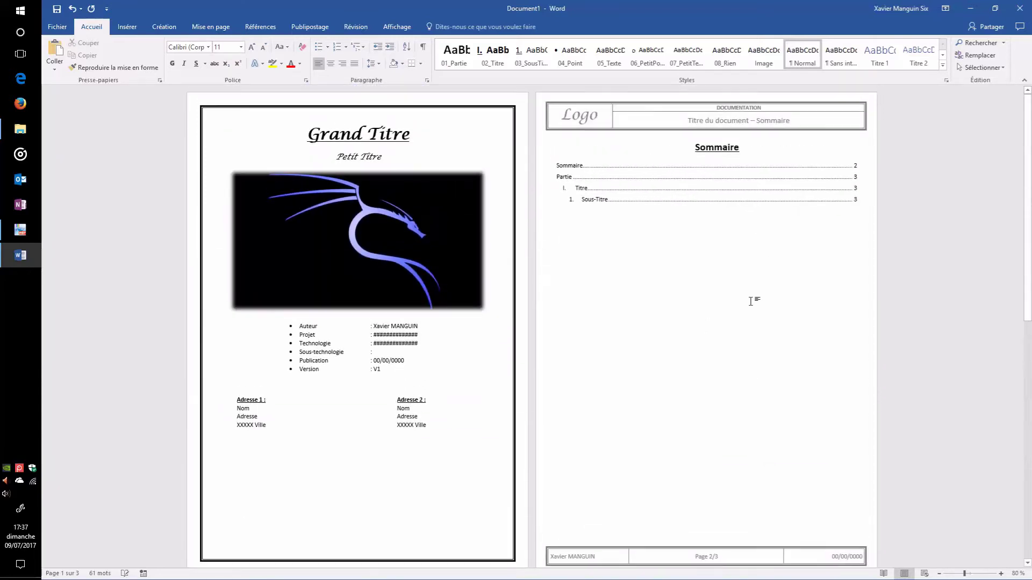
pyautogui.scroll(-3, 636, 421)
pyautogui.scroll(3, 641, 361)
# Open the Sommaire page's header for editing and inspect its logo image and DOCUMENTATION text.
pyautogui.click(596, 115)
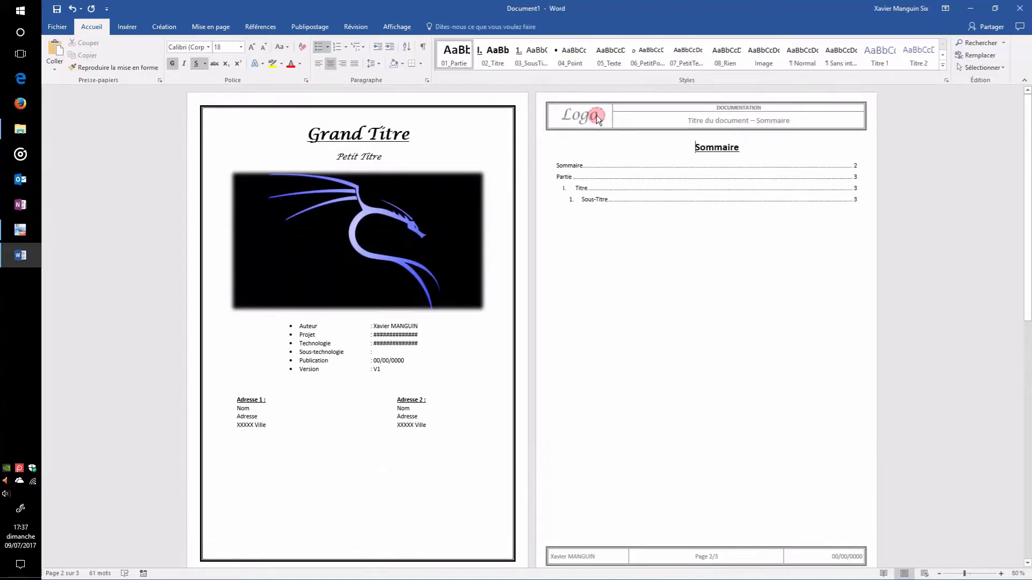
pyautogui.doubleClick(596, 115)
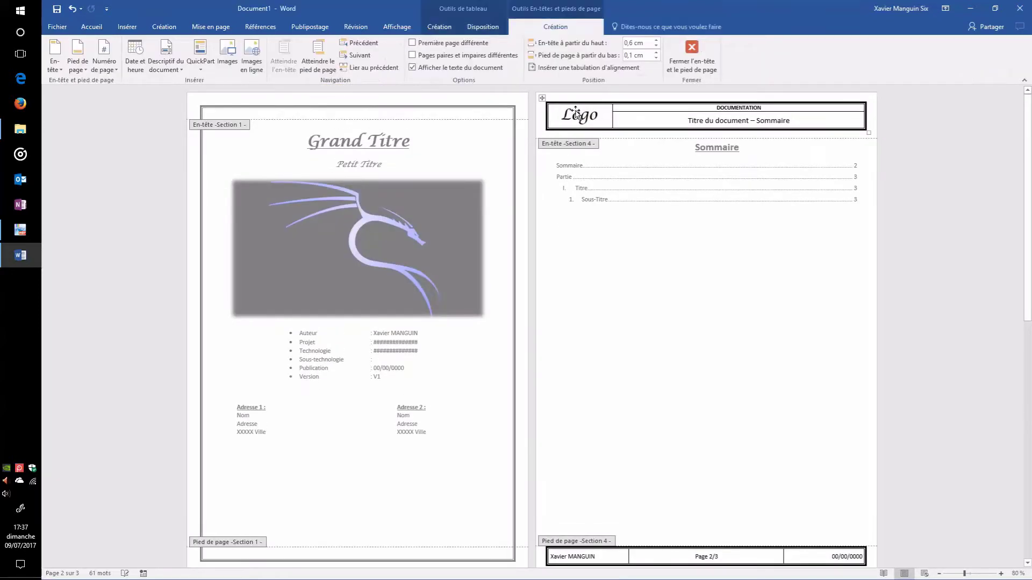
pyautogui.click(575, 122)
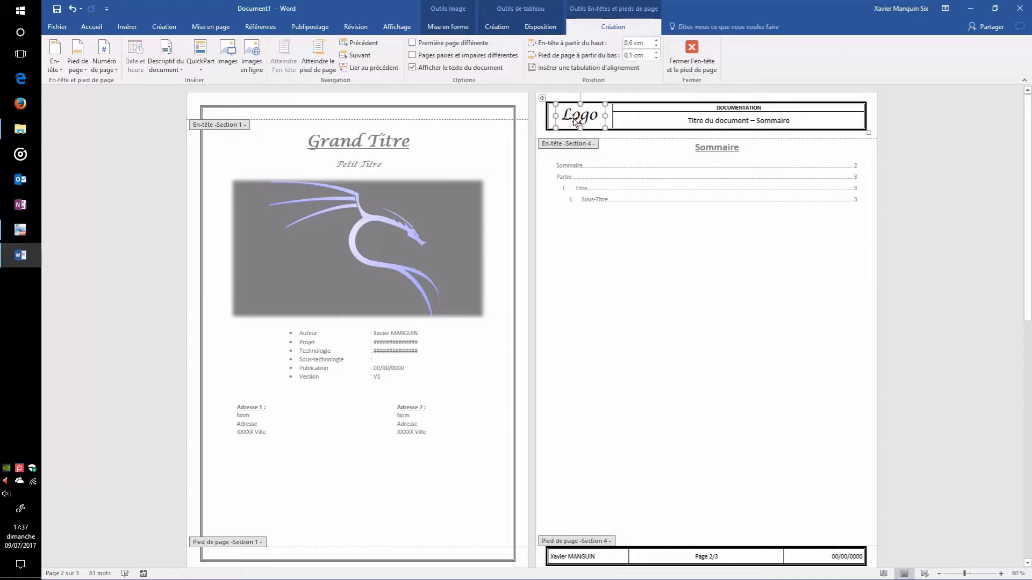
pyautogui.click(749, 108)
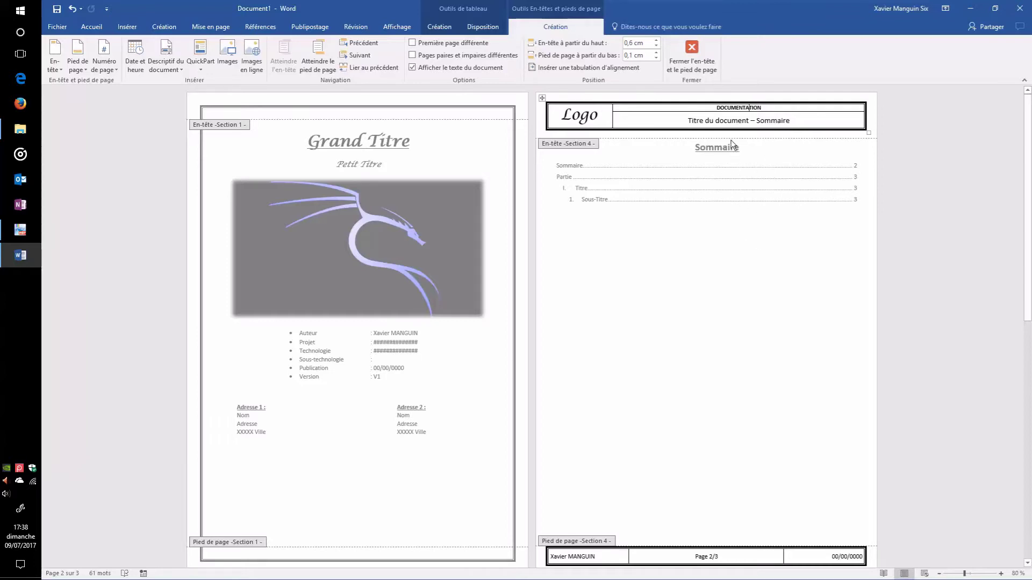
# Inspect the footer's author, page number and date cells across the Sommaire and Partie pages, and close header and footer editing.
pyautogui.scroll(-5, 682, 283)
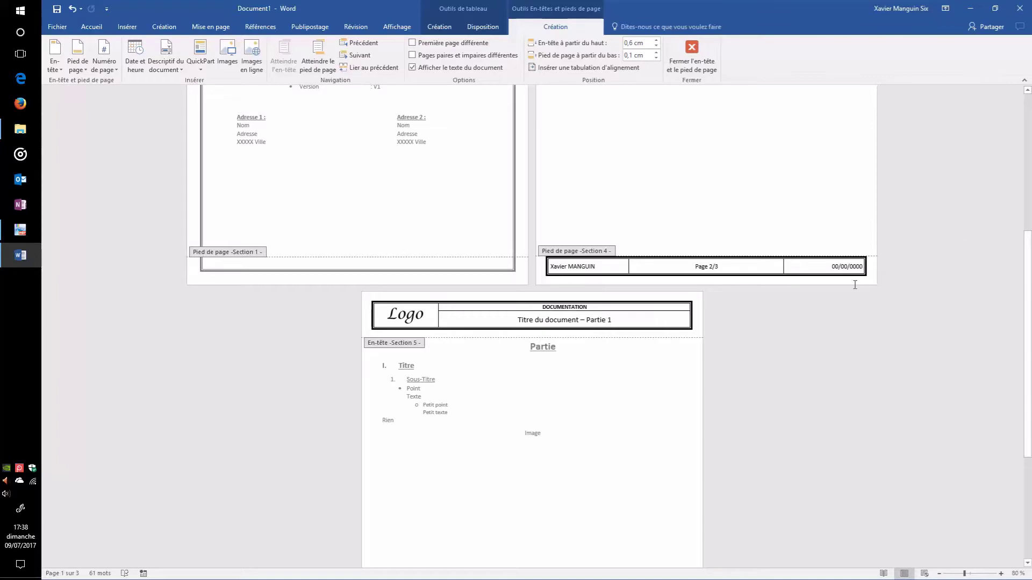
pyautogui.scroll(3, 855, 285)
pyautogui.click(599, 363)
pyautogui.tripleClick(598, 363)
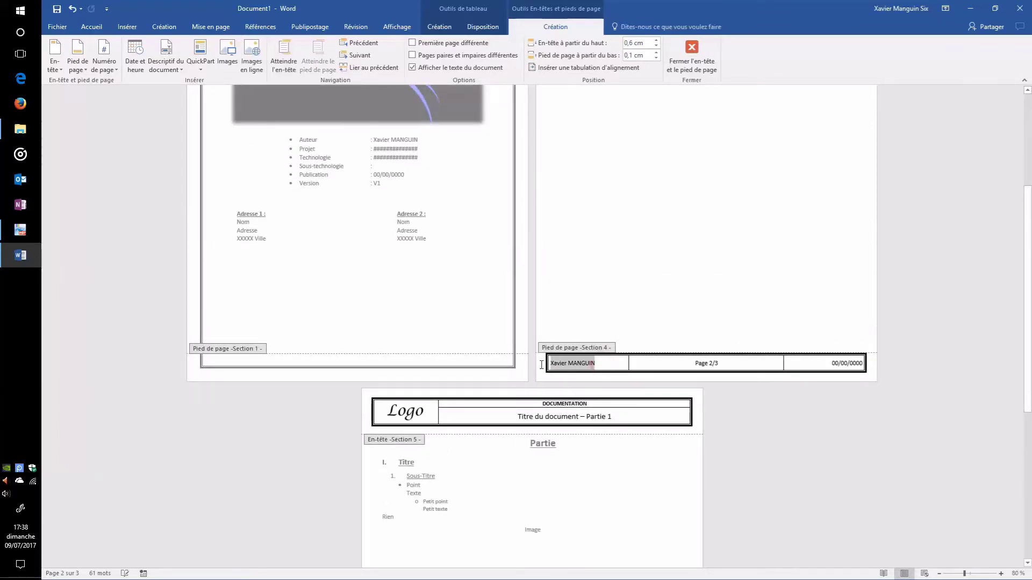
pyautogui.click(728, 364)
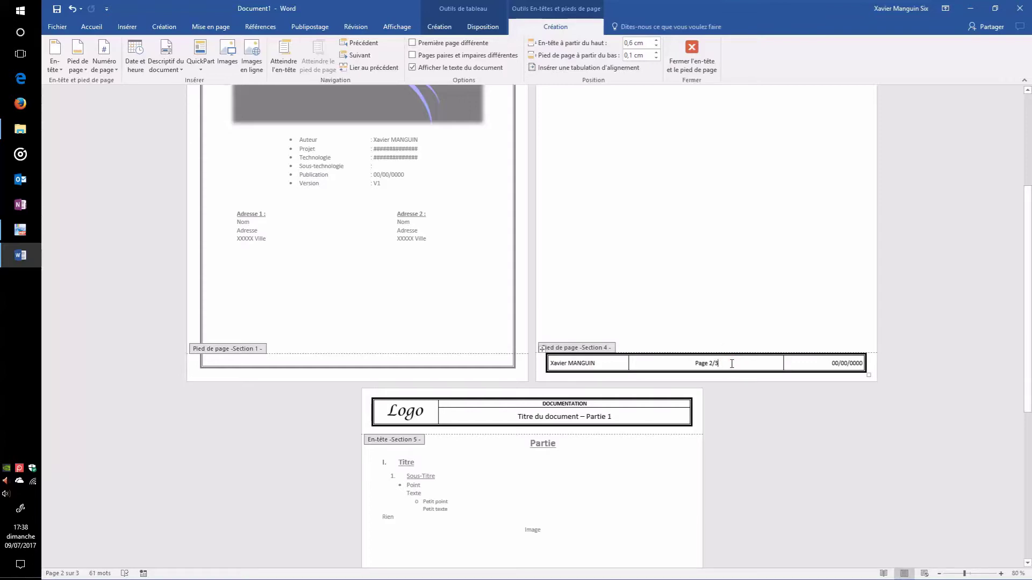
pyautogui.click(709, 363)
pyautogui.scroll(-10, 734, 405)
pyautogui.click(519, 544)
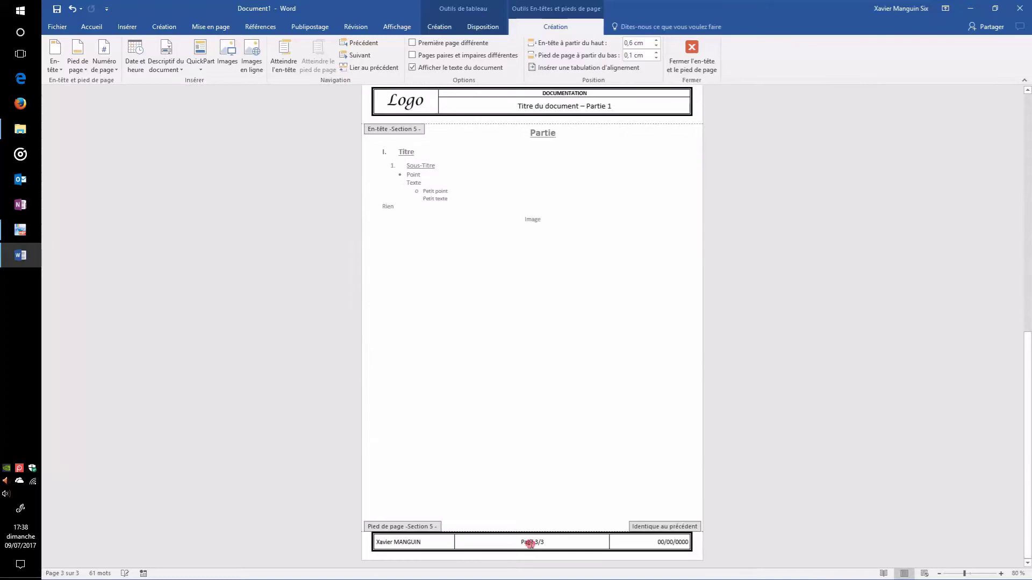
pyautogui.scroll(5, 748, 338)
pyautogui.scroll(1, 847, 330)
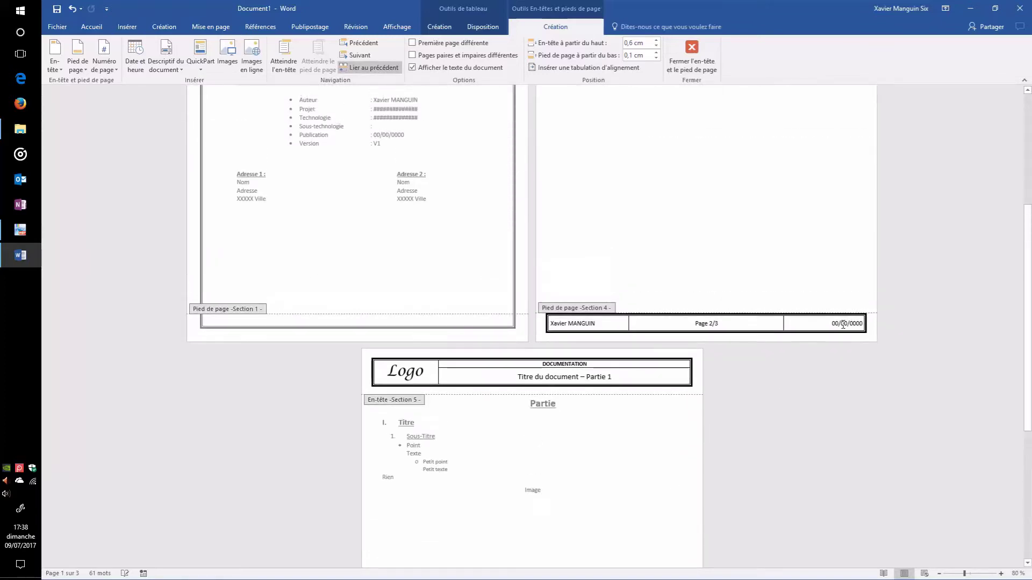
pyautogui.click(843, 325)
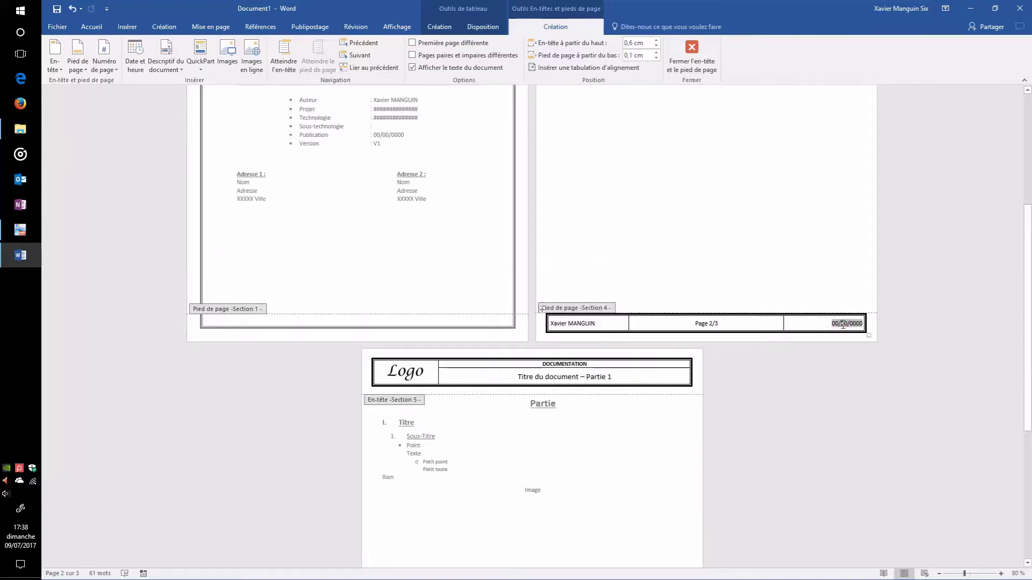
pyautogui.doubleClick(597, 440)
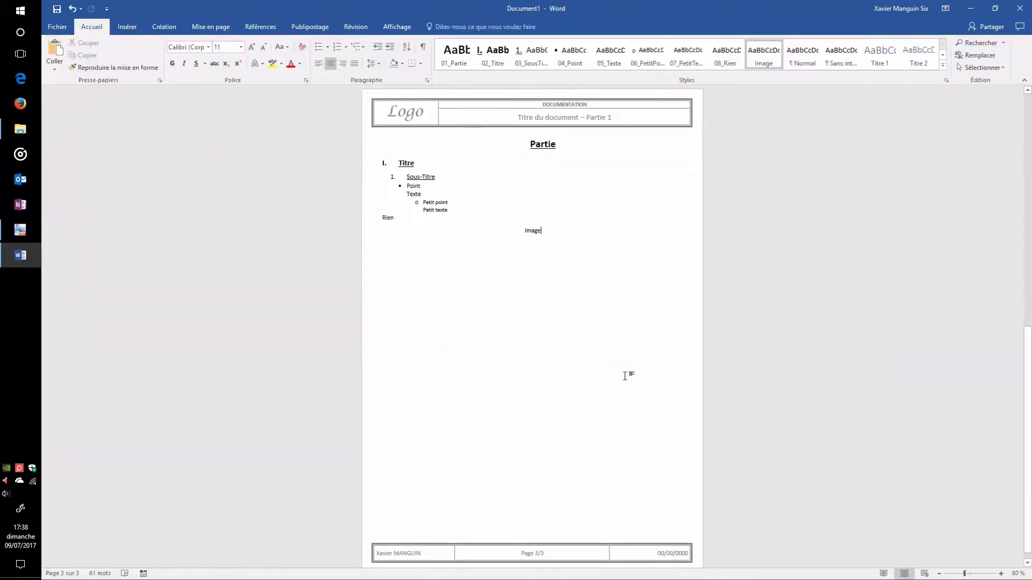
# Compare the header titles and footers of the Sommaire and Partie pages.
pyautogui.scroll(10, 626, 377)
pyautogui.scroll(2, 669, 365)
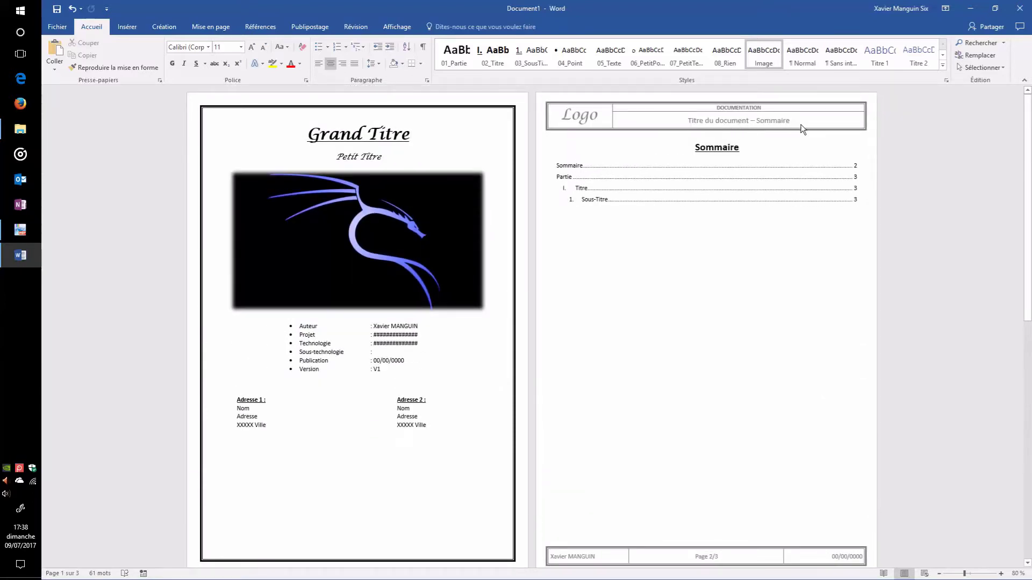
pyautogui.scroll(-5, 719, 346)
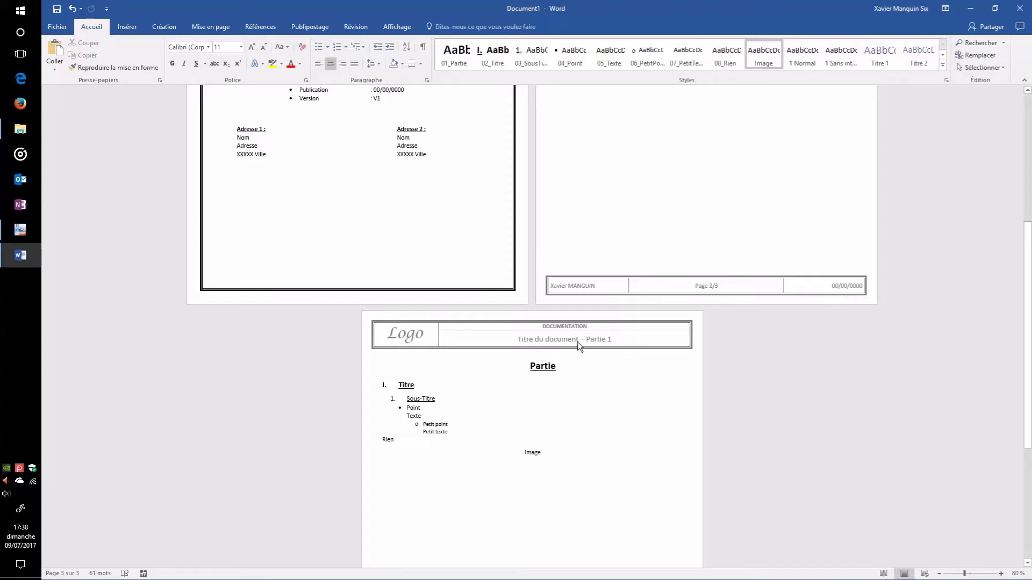
pyautogui.scroll(-6, 595, 405)
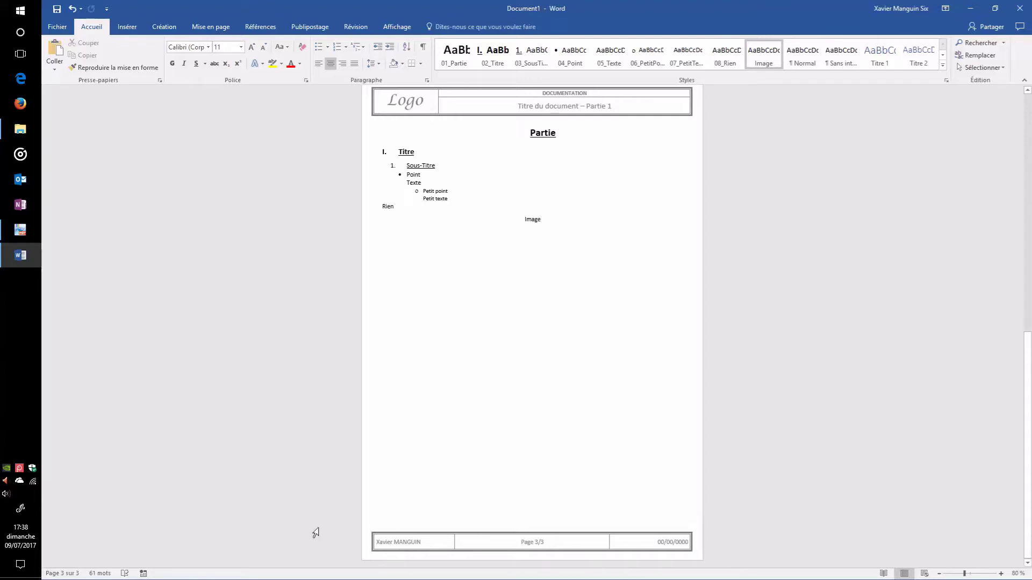
pyautogui.scroll(3, 593, 408)
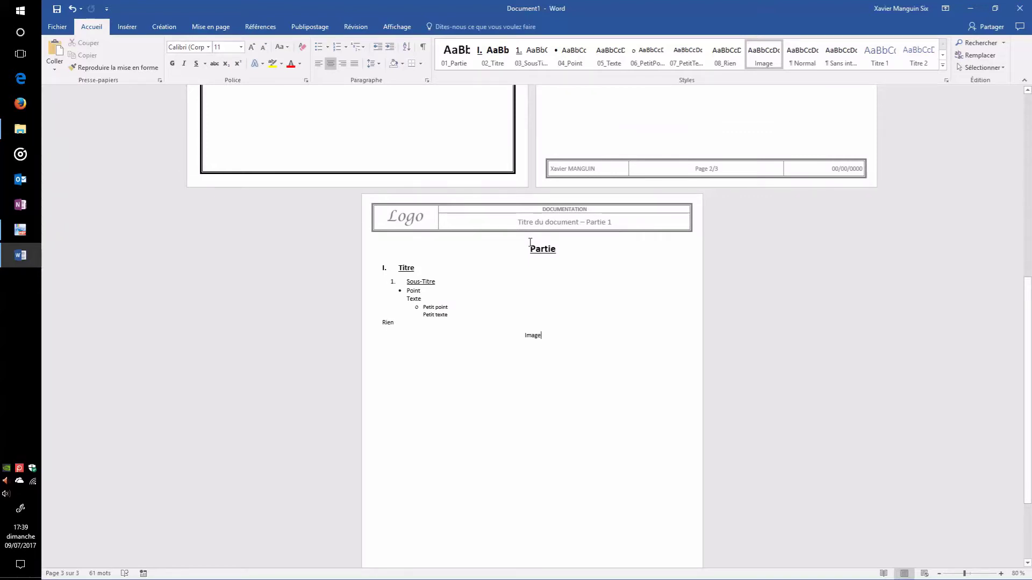
# Review the sample style text on the Partie page, from the Partie heading to the Image line, and look over all the pages.
pyautogui.moveTo(529, 248); pyautogui.dragTo(573, 337)
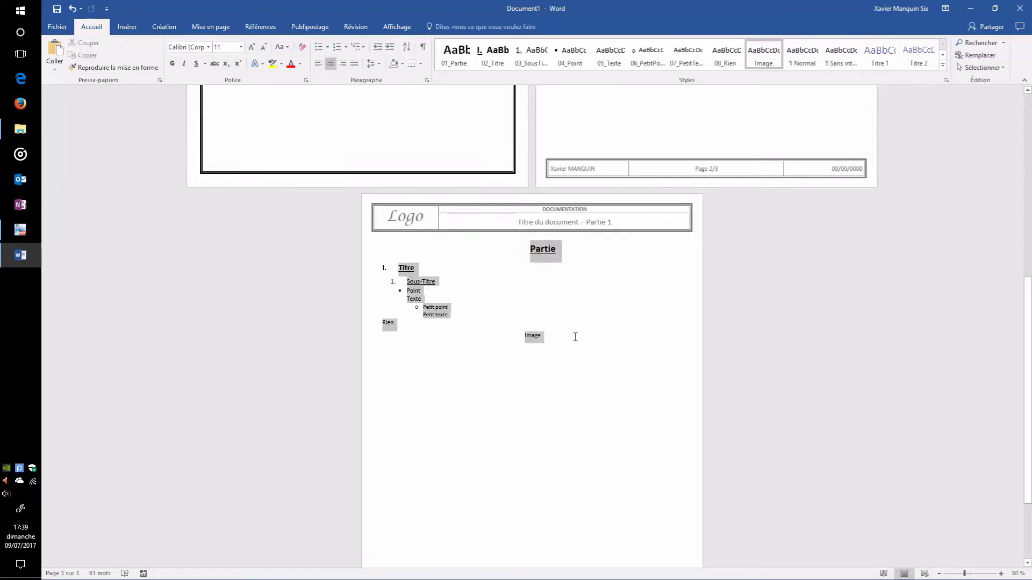
pyautogui.click(518, 298)
pyautogui.moveTo(532, 248); pyautogui.dragTo(570, 336)
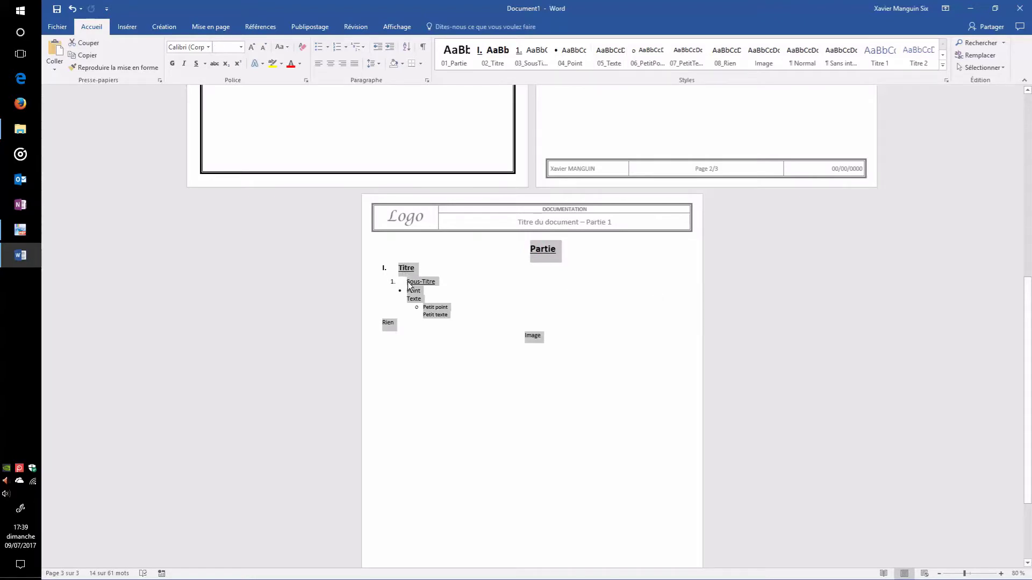
pyautogui.click(424, 321)
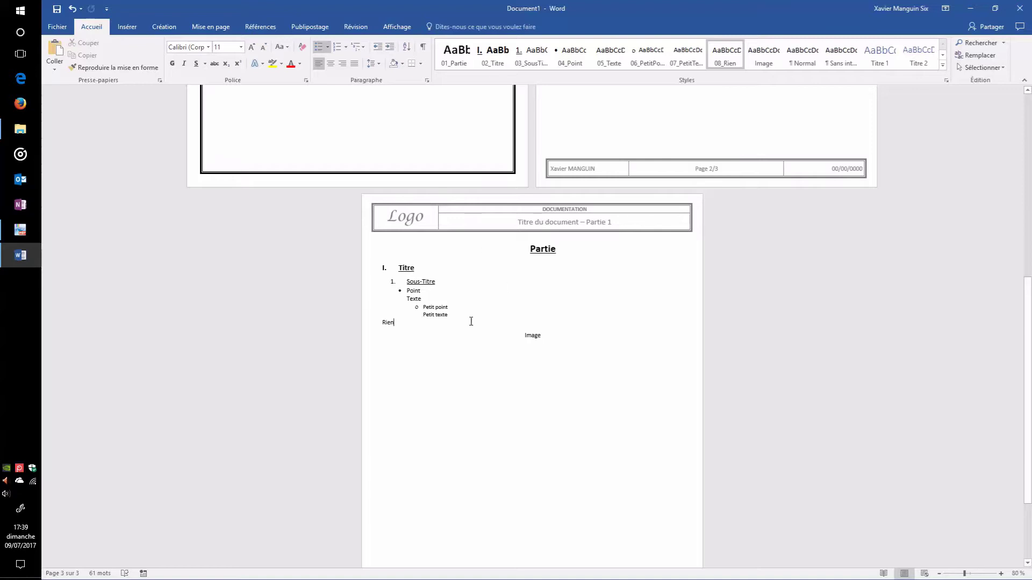
pyautogui.scroll(10, 563, 334)
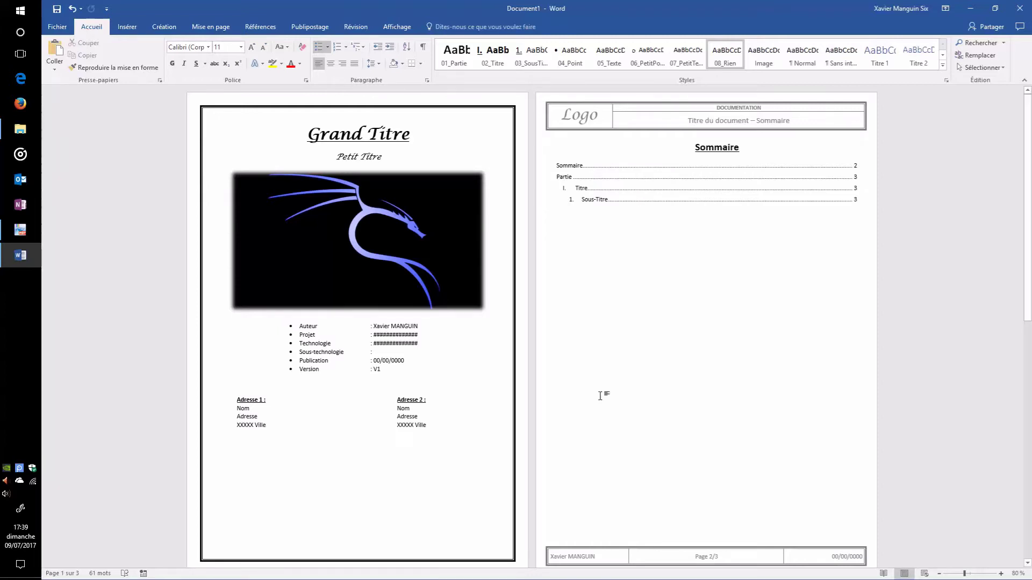
pyautogui.scroll(-7, 600, 396)
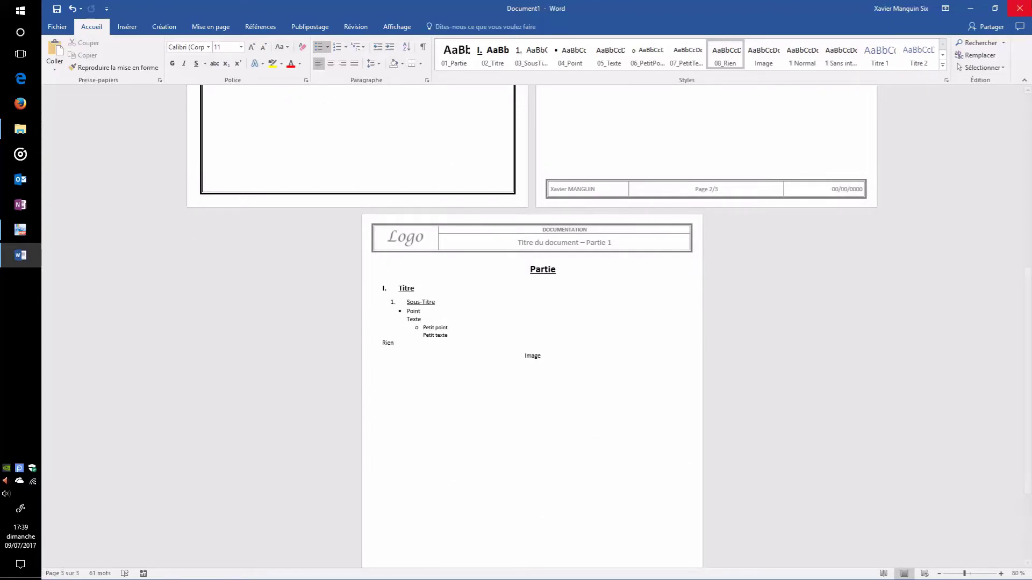
# Close the template document without saving, restart Word 2016 and create a blank document.
pyautogui.click(1027, 4)
pyautogui.click(537, 313)
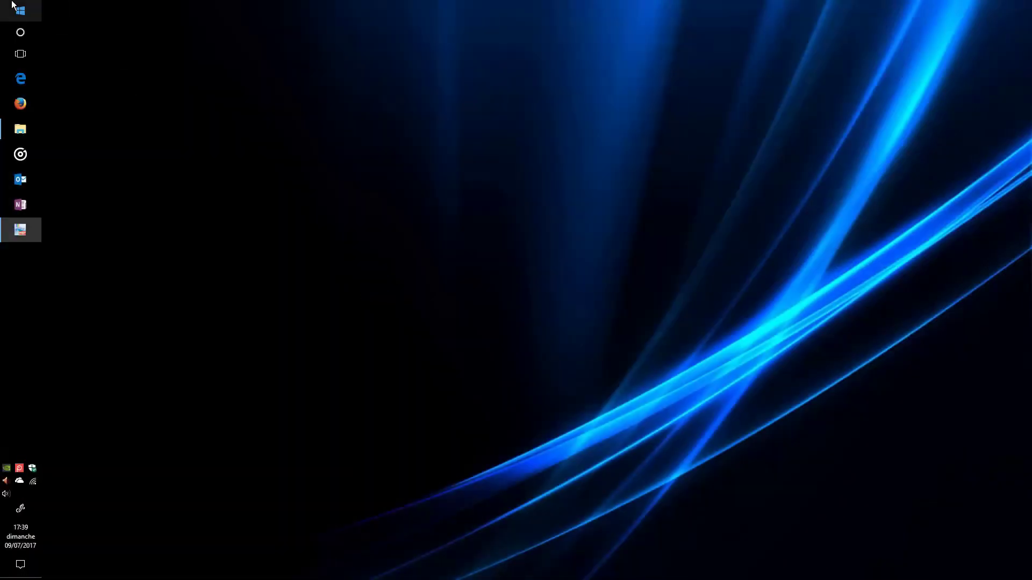
pyautogui.click(13, 5)
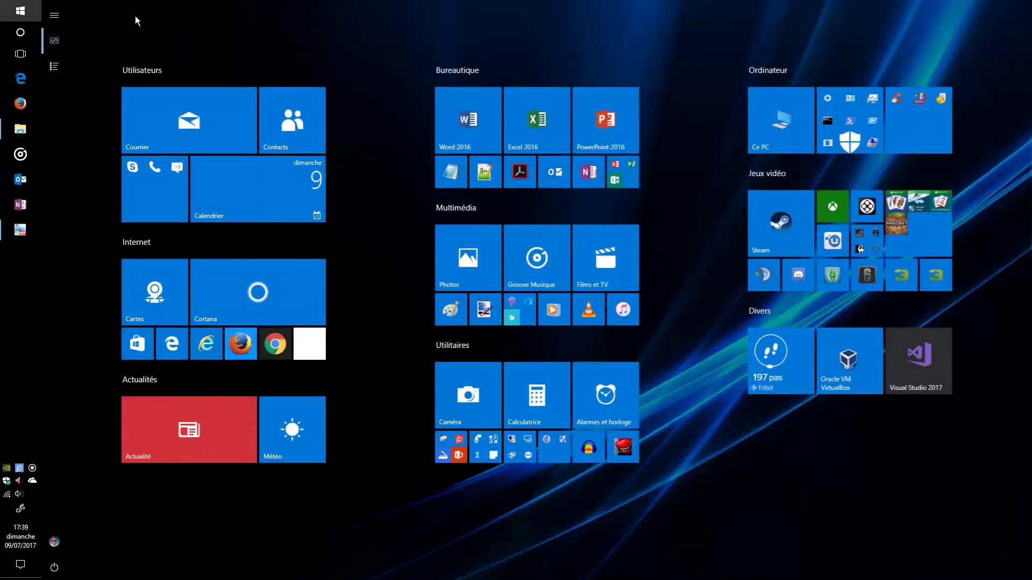
pyautogui.click(476, 111)
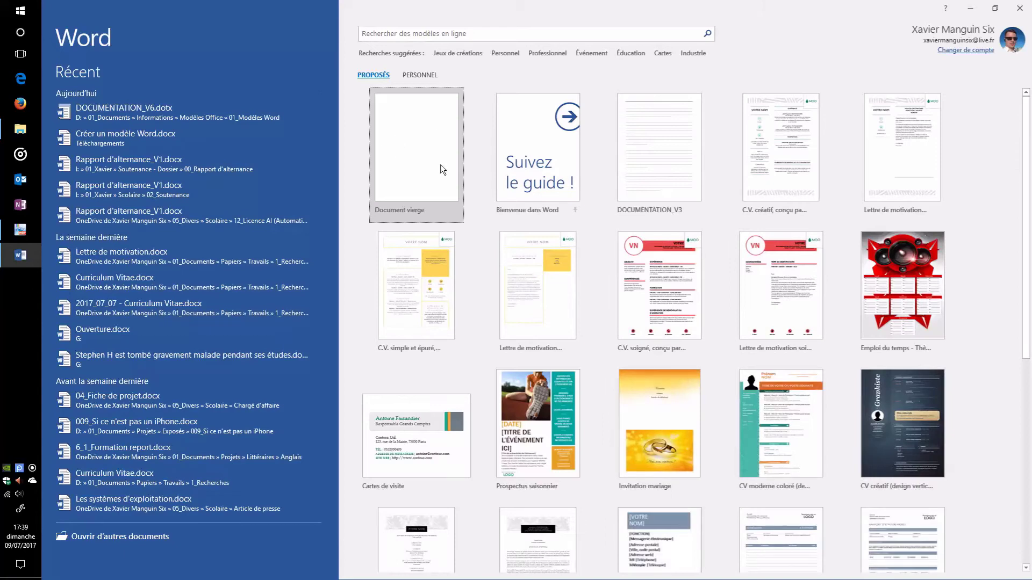
pyautogui.click(423, 163)
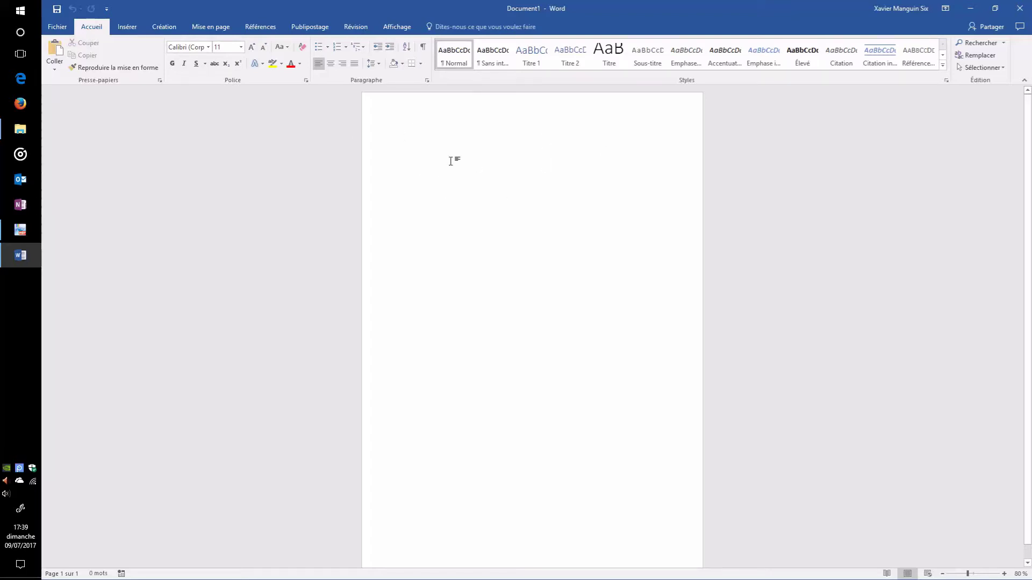
# Set the page margins to the Étroites preset of 1,27 cm on all sides.
pyautogui.click(217, 26)
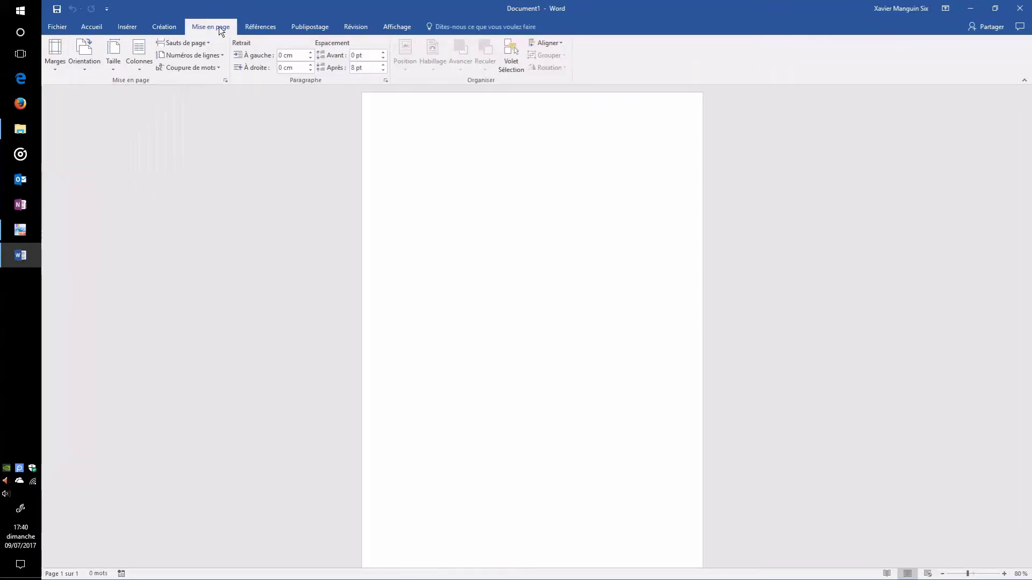
pyautogui.click(57, 69)
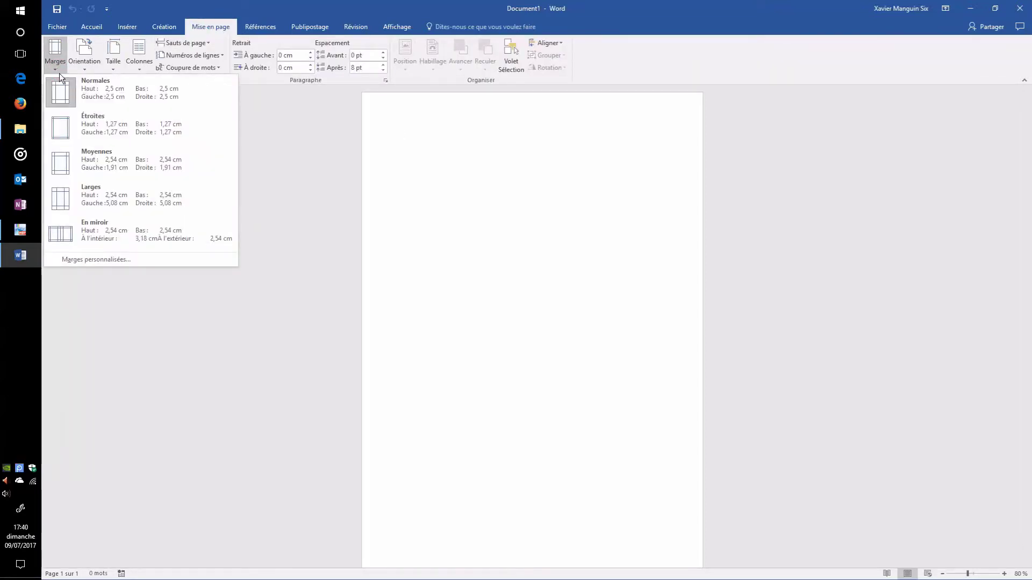
pyautogui.click(116, 129)
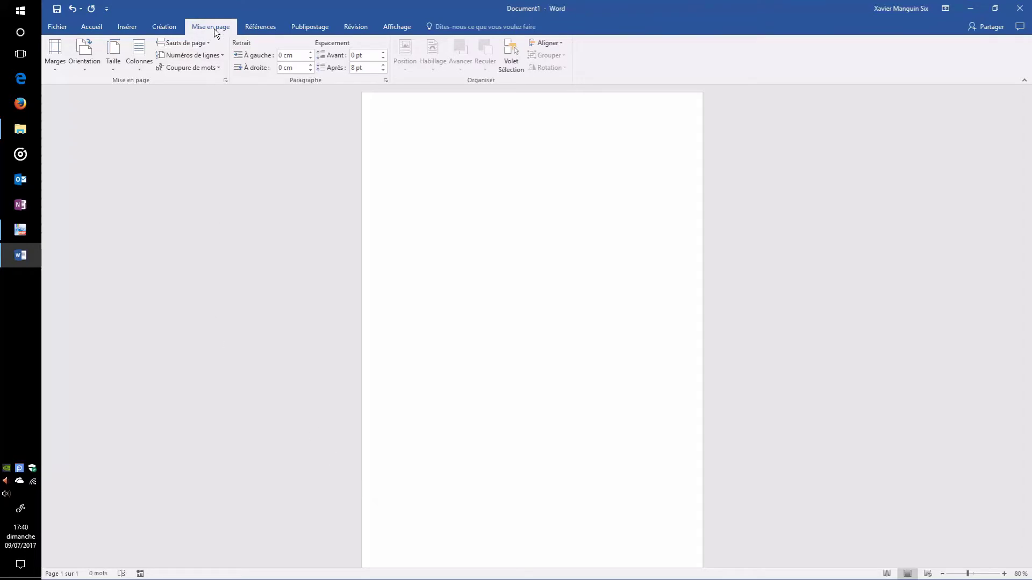
# Insert a next-page section break (Page suivante) at the start of the document and display the formatting marks.
pyautogui.click(206, 47)
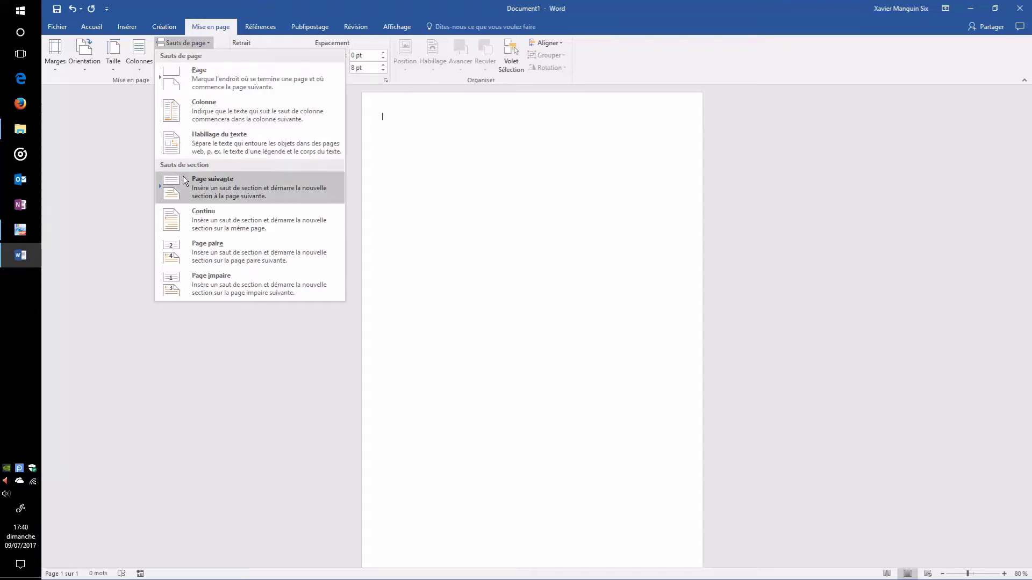
pyautogui.click(217, 192)
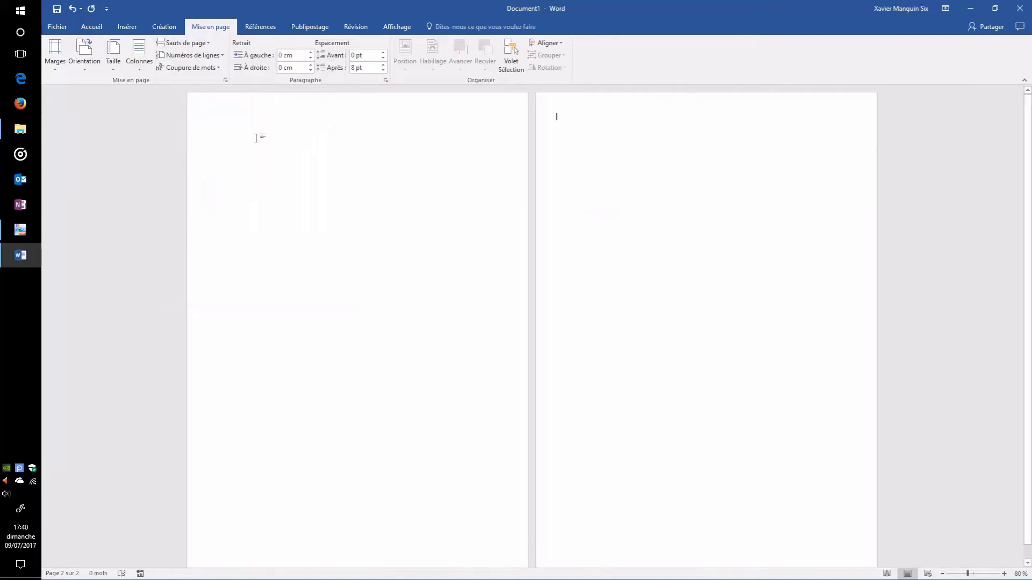
pyautogui.click(263, 111)
pyautogui.click(680, 126)
pyautogui.click(225, 105)
pyautogui.click(87, 28)
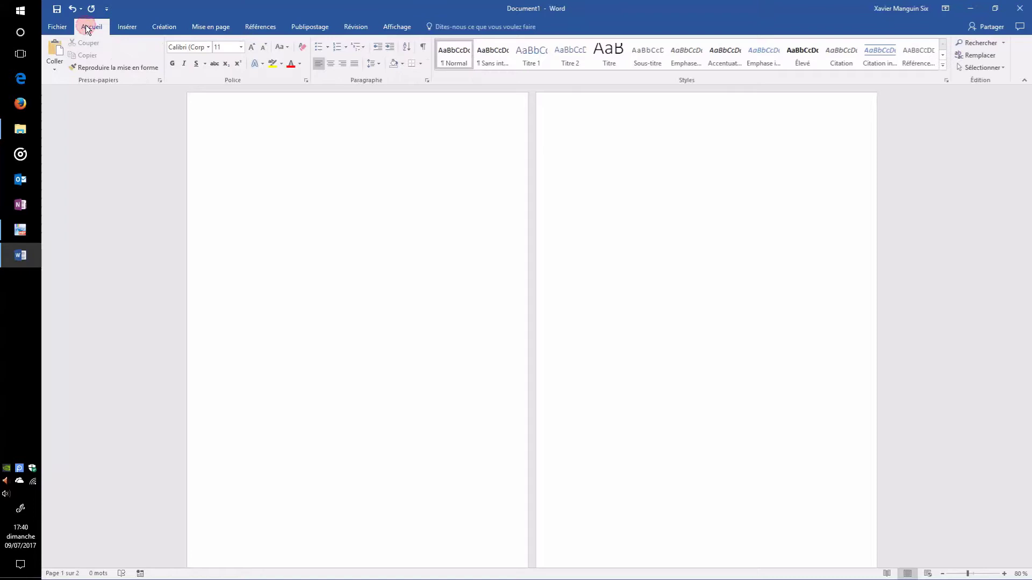
pyautogui.click(426, 46)
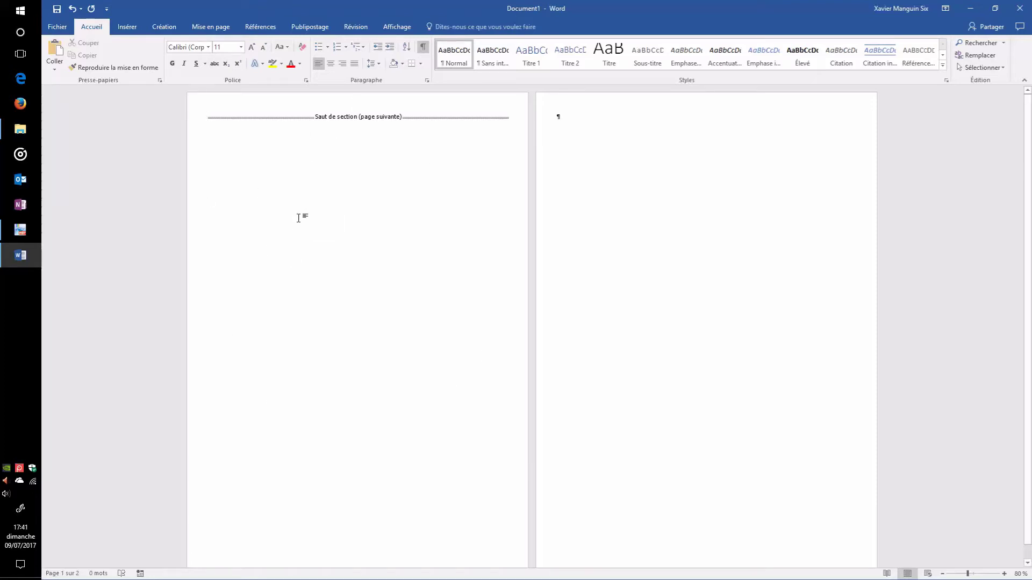
# Add a 3 pt thick-and-thin page border of type Encadrement to the cover page, applied only to this section (À cette section).
pyautogui.click(162, 30)
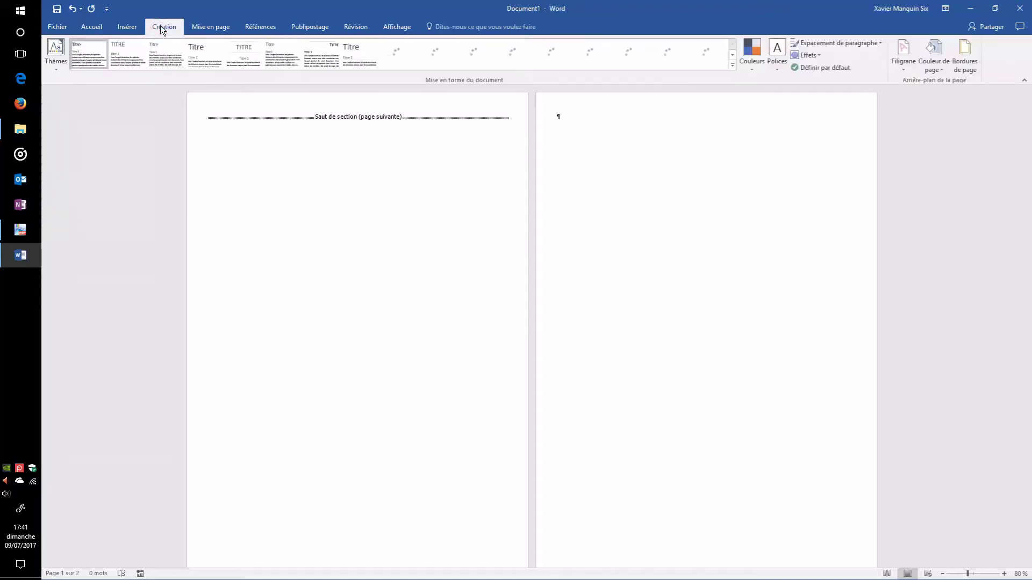
pyautogui.click(975, 56)
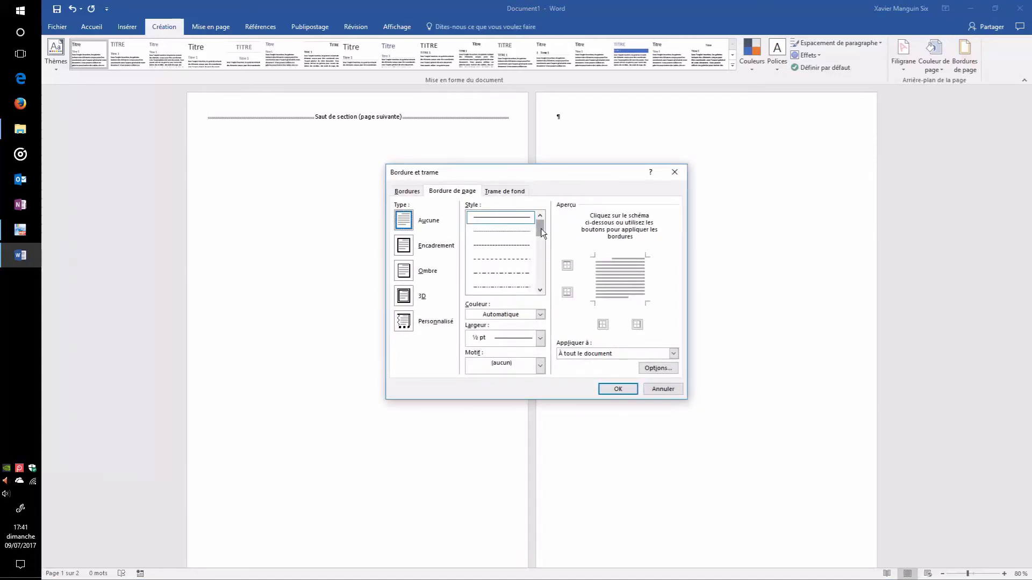
pyautogui.moveTo(540, 228); pyautogui.dragTo(542, 240)
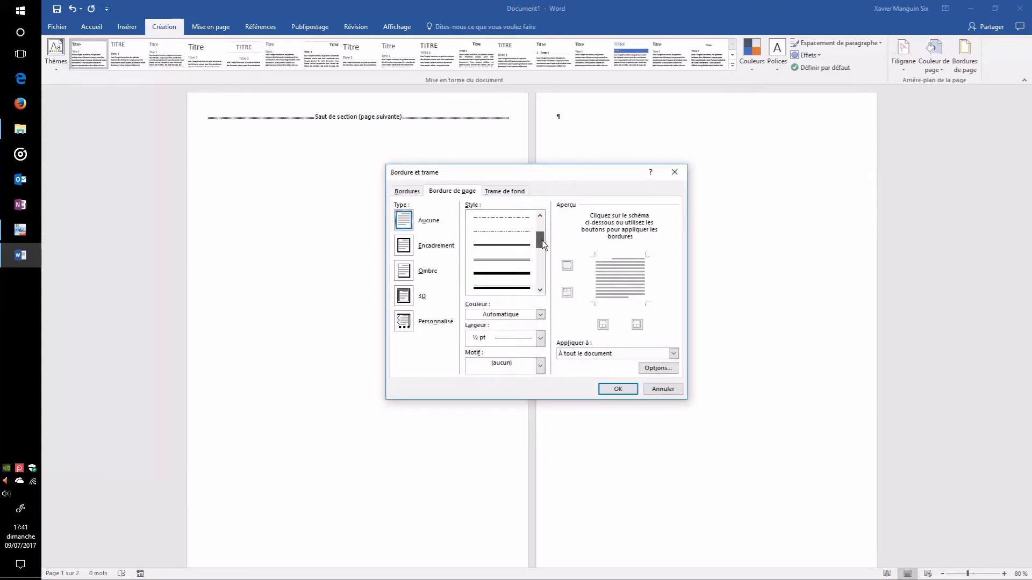
pyautogui.click(502, 279)
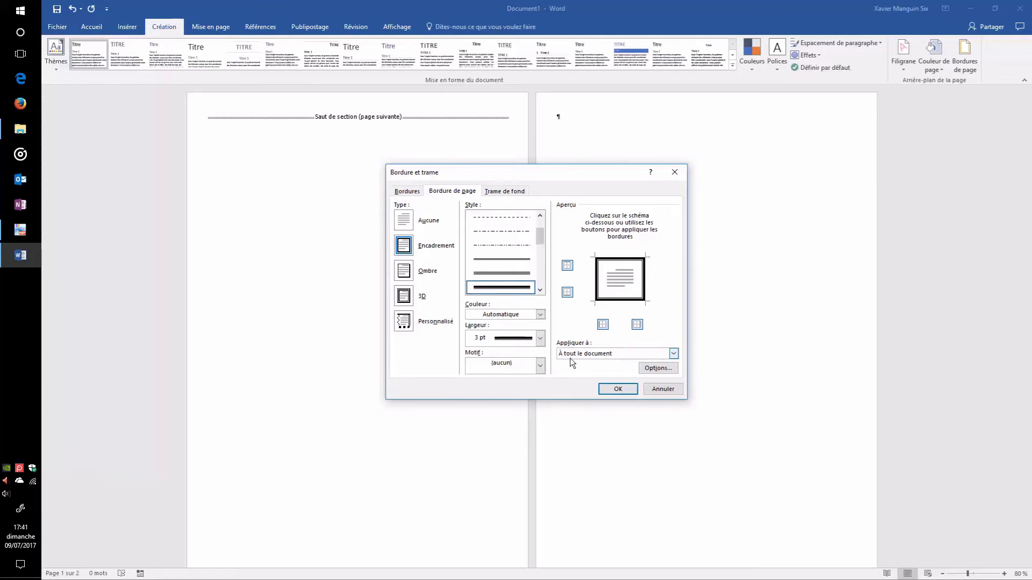
pyautogui.click(603, 354)
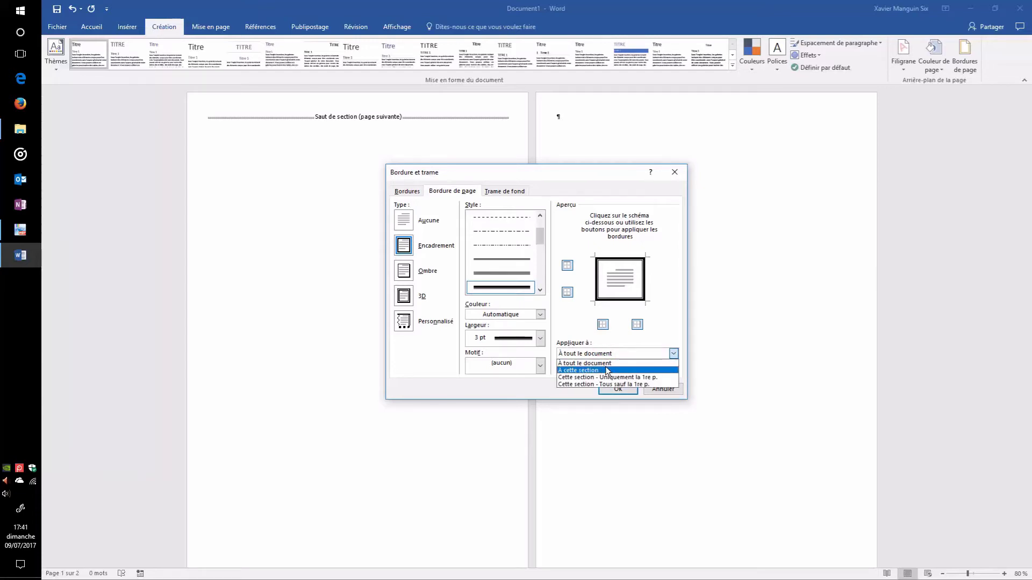
pyautogui.click(607, 371)
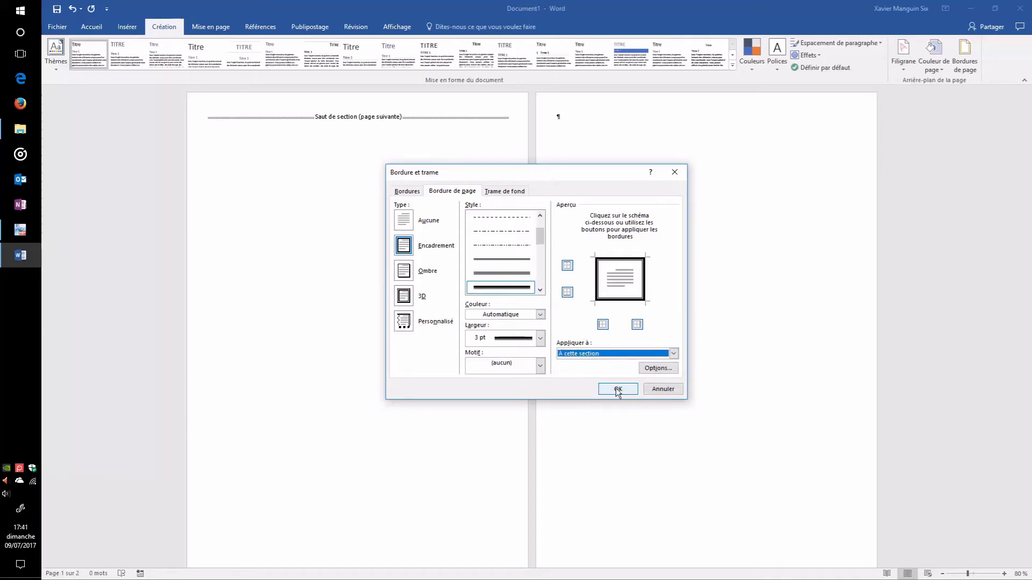
pyautogui.click(617, 389)
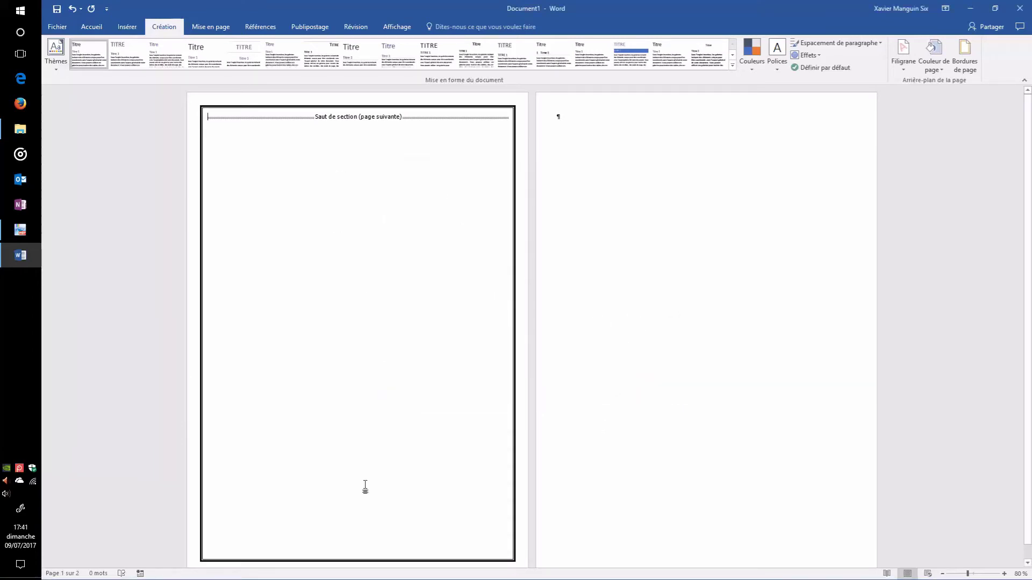
# Enter the lines "Grand titre" and "Petit titre" above the section break on the cover page, followed by an empty paragraph.
pyautogui.press('Return')
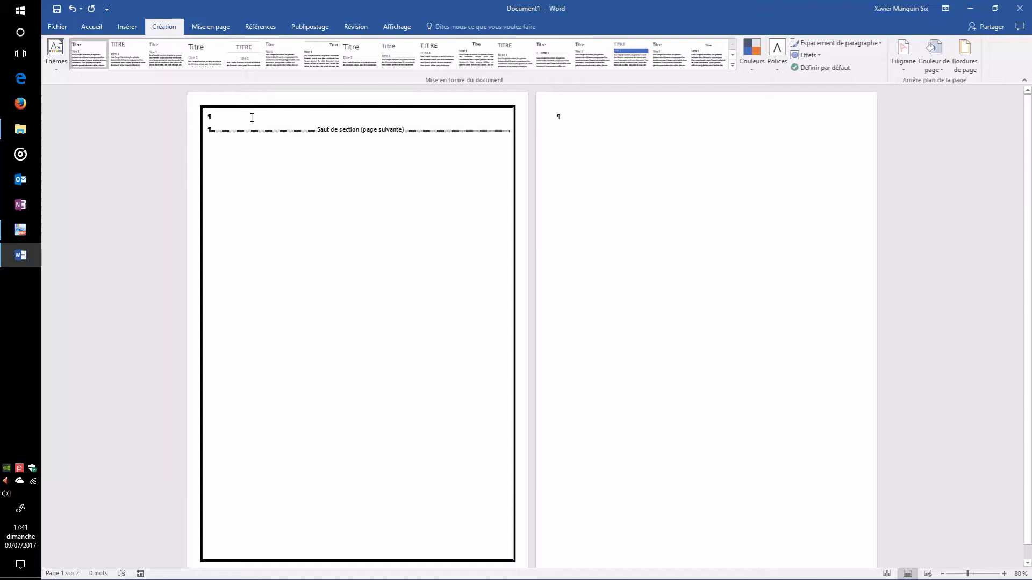
pyautogui.write('Grand')
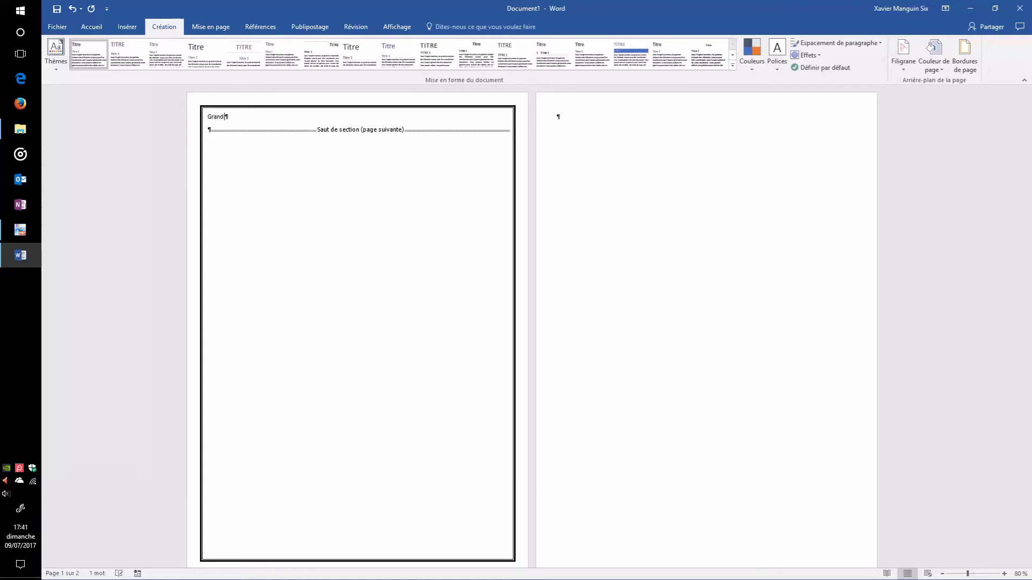
pyautogui.write(' titre')
pyautogui.press('Return')
pyautogui.write('Petit')
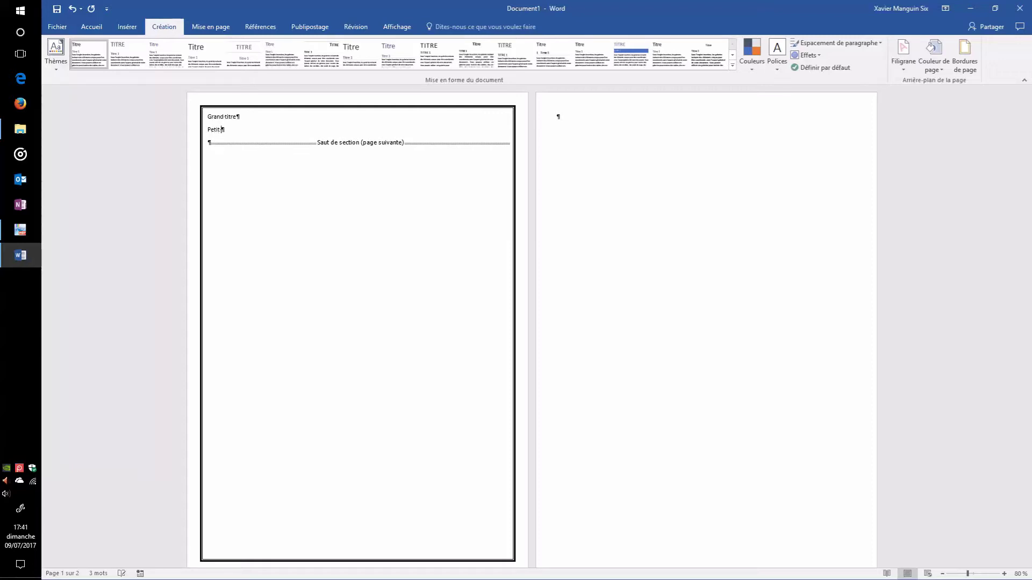
pyautogui.press('Return')
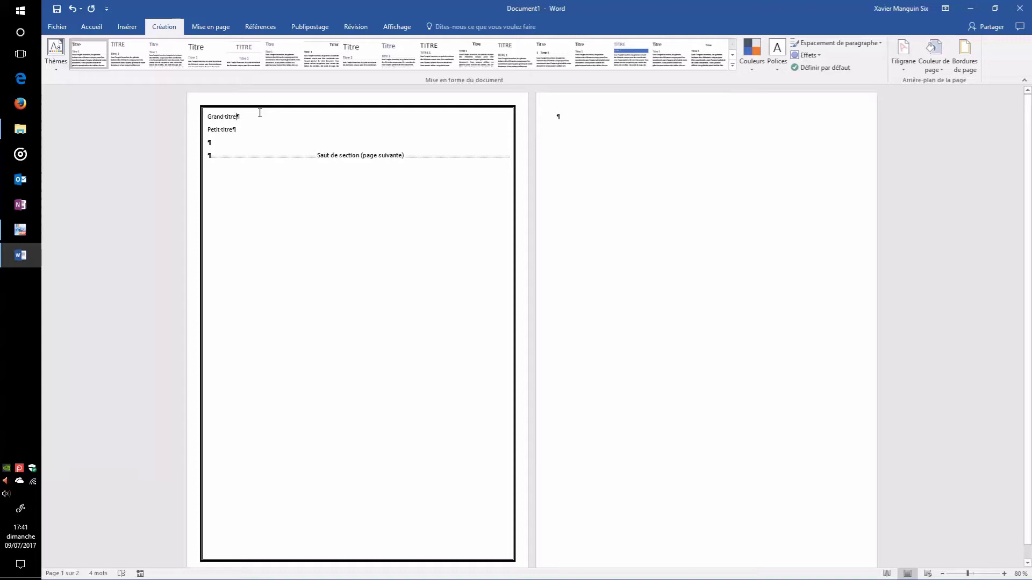
# Centre the "Grand titre" and "Petit titre" lines and set their font to Lucida Calligraphy.
pyautogui.scroll(2, 260, 113)
pyautogui.scroll(1, 260, 120)
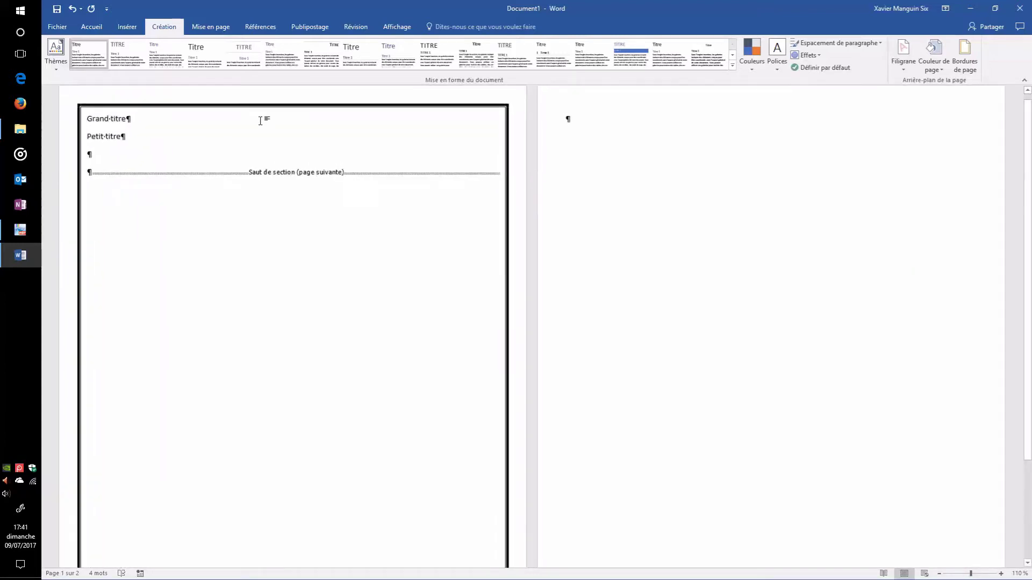
pyautogui.scroll(1, 244, 131)
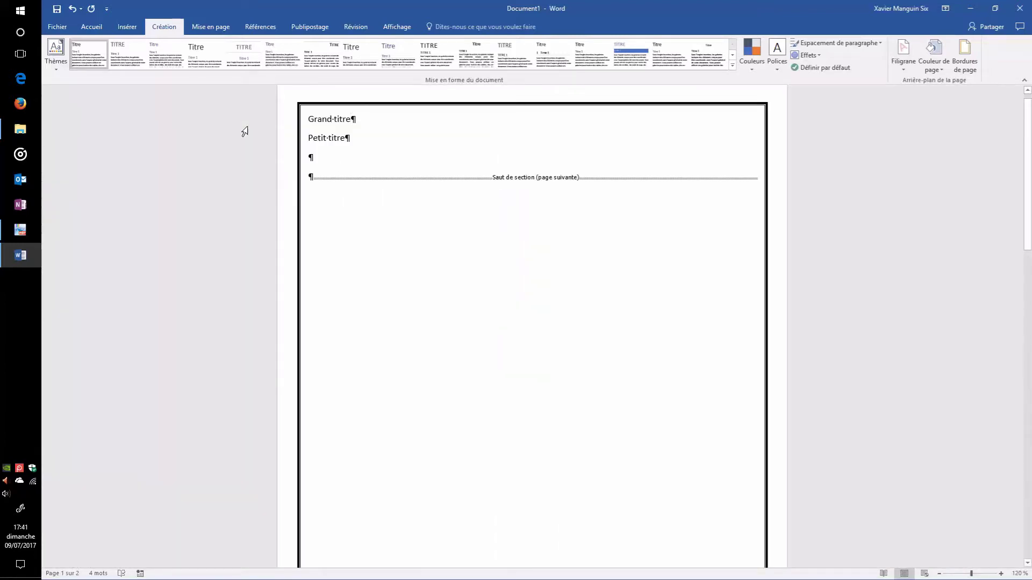
pyautogui.moveTo(365, 142); pyautogui.dragTo(304, 117)
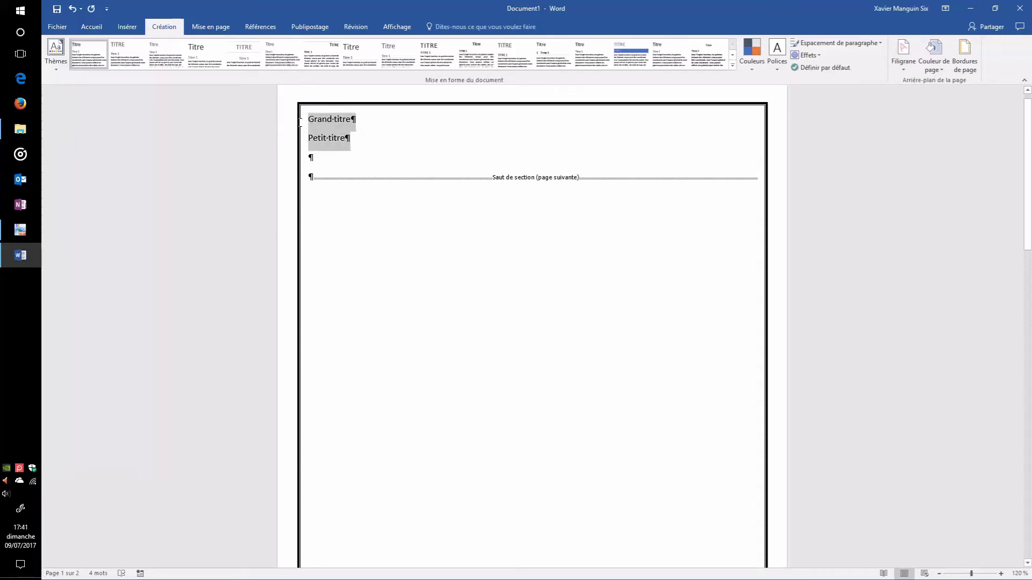
pyautogui.click(89, 30)
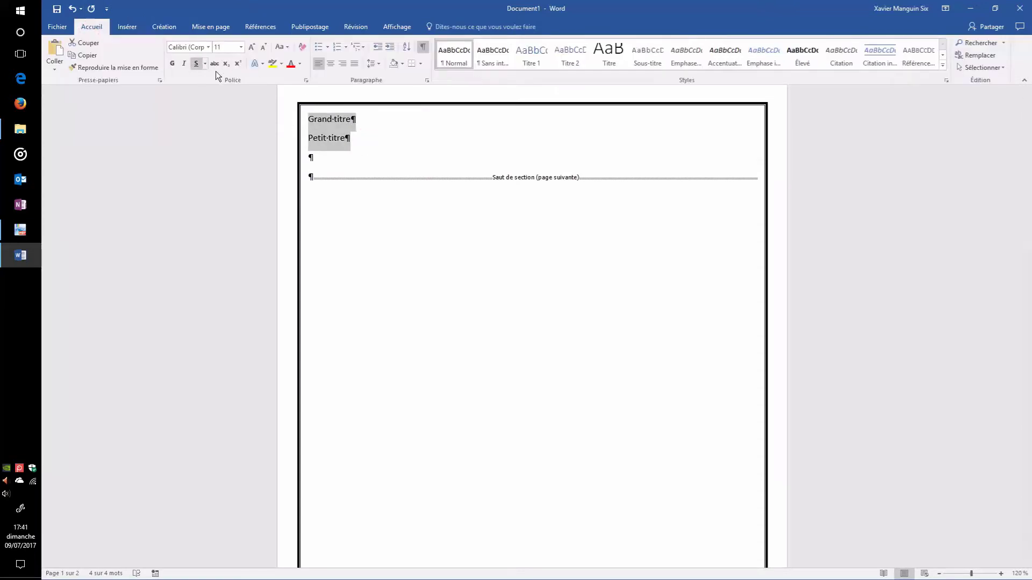
pyautogui.click(333, 66)
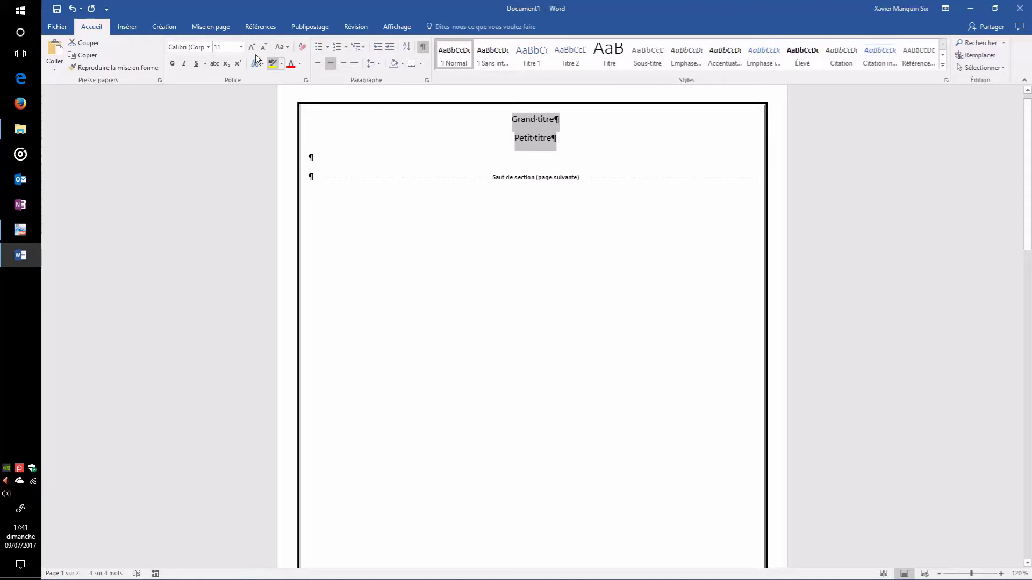
pyautogui.click(208, 47)
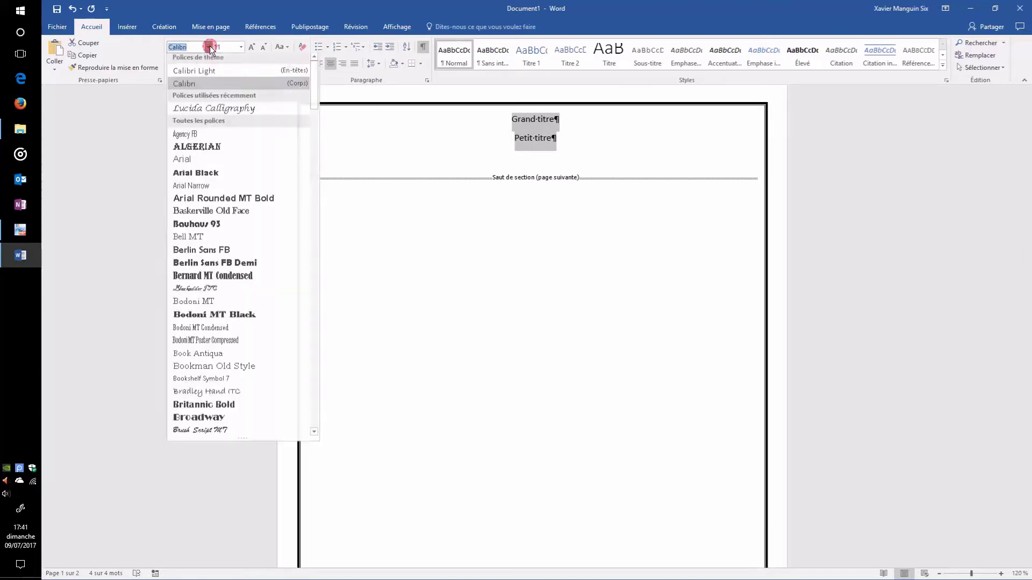
pyautogui.click(231, 113)
# Format the "Grand titre" line at 28 pt, bold and underlined.
pyautogui.moveTo(580, 119); pyautogui.dragTo(500, 121)
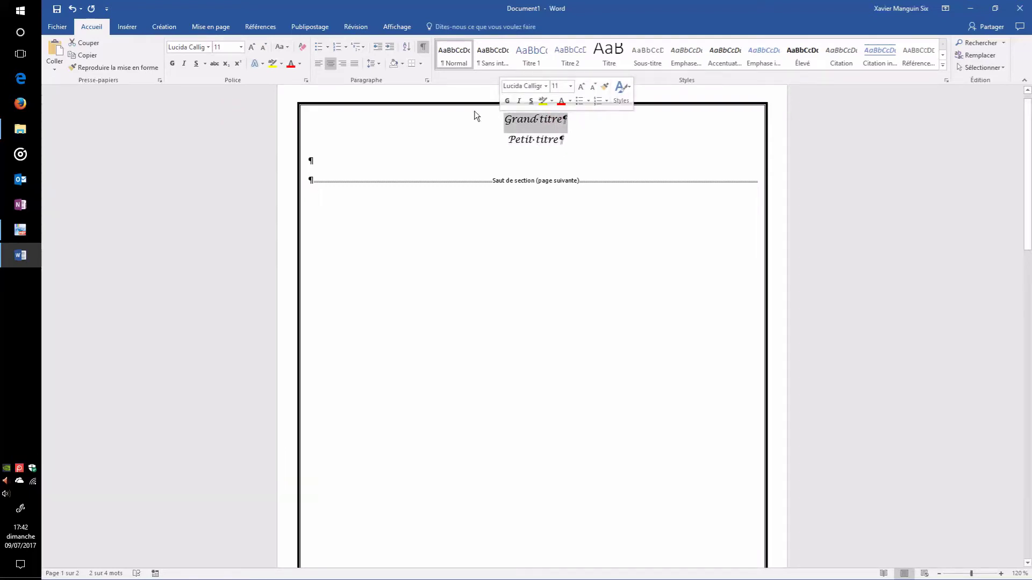
pyautogui.click(240, 47)
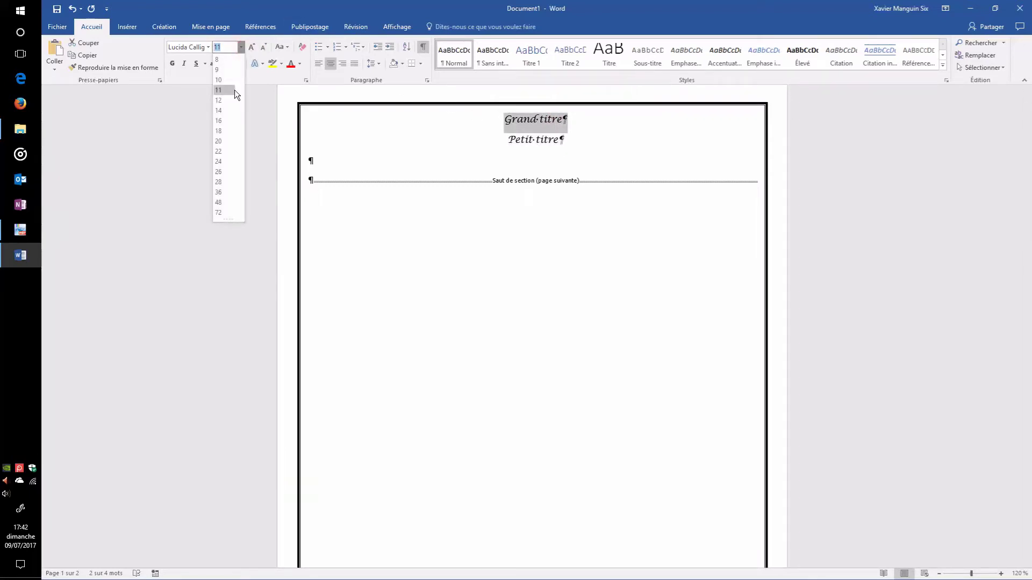
pyautogui.click(228, 181)
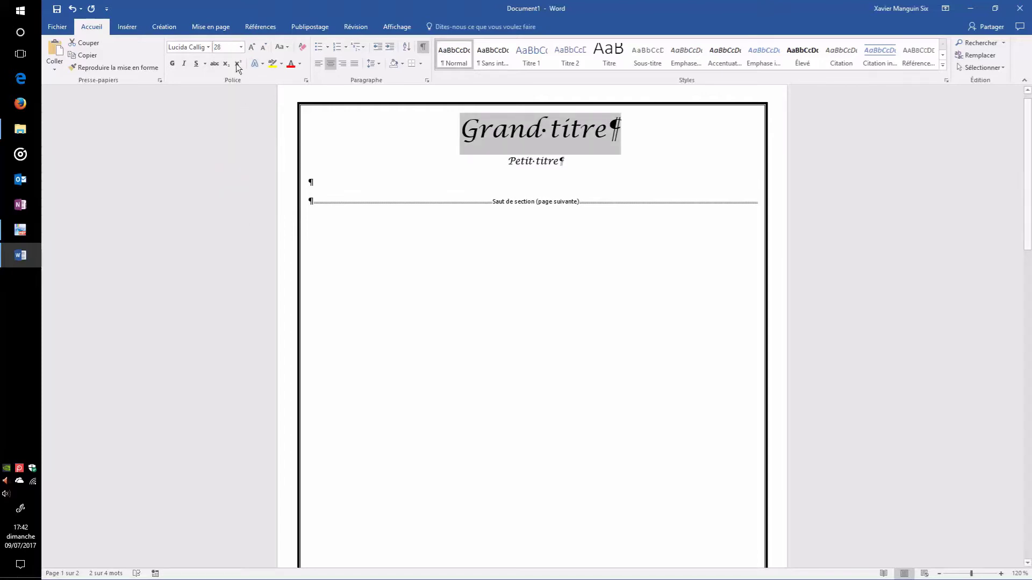
pyautogui.click(172, 64)
pyautogui.click(194, 64)
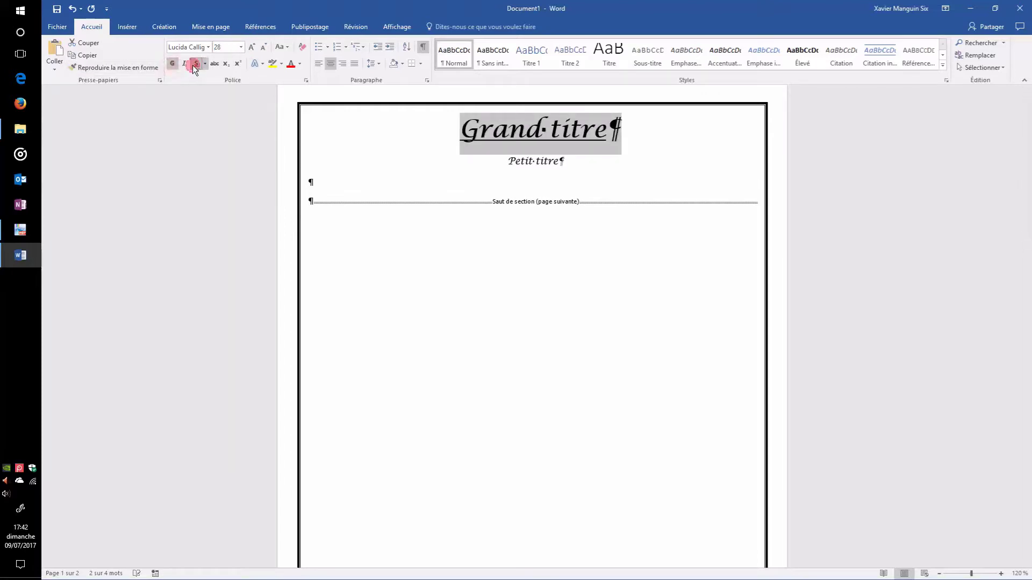
# Set the paragraph spacing of "Grand titre" to 18 pt before and 12 pt after.
pyautogui.click(205, 27)
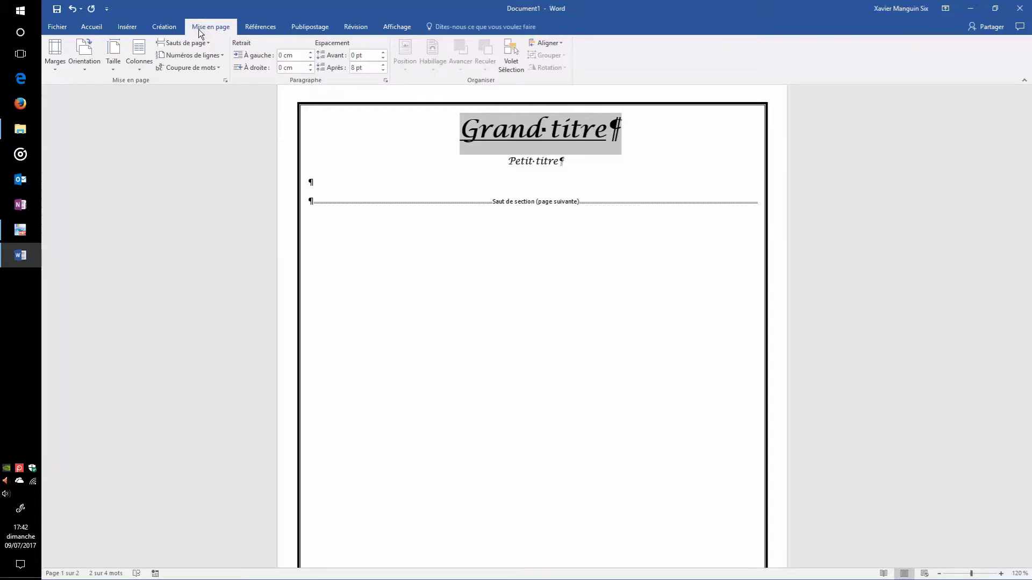
pyautogui.click(384, 52)
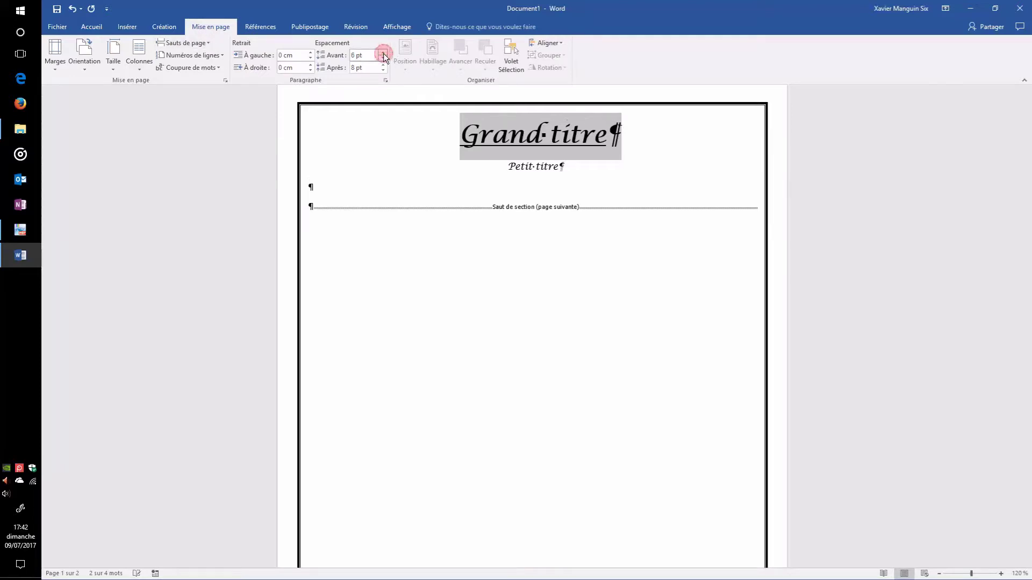
pyautogui.click(384, 53)
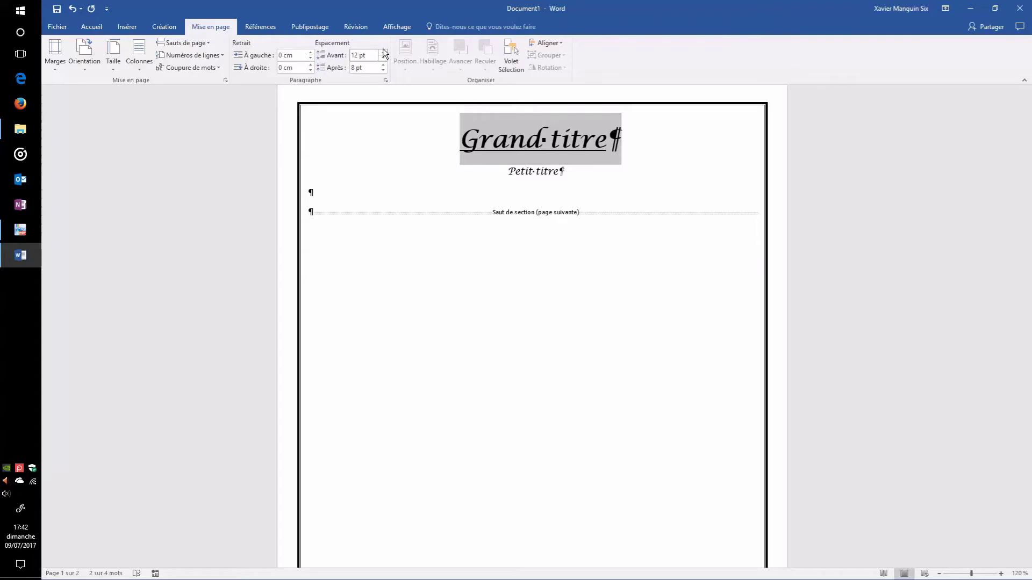
pyautogui.click(383, 52)
pyautogui.click(384, 64)
pyautogui.click(383, 63)
pyautogui.click(385, 71)
pyautogui.click(577, 166)
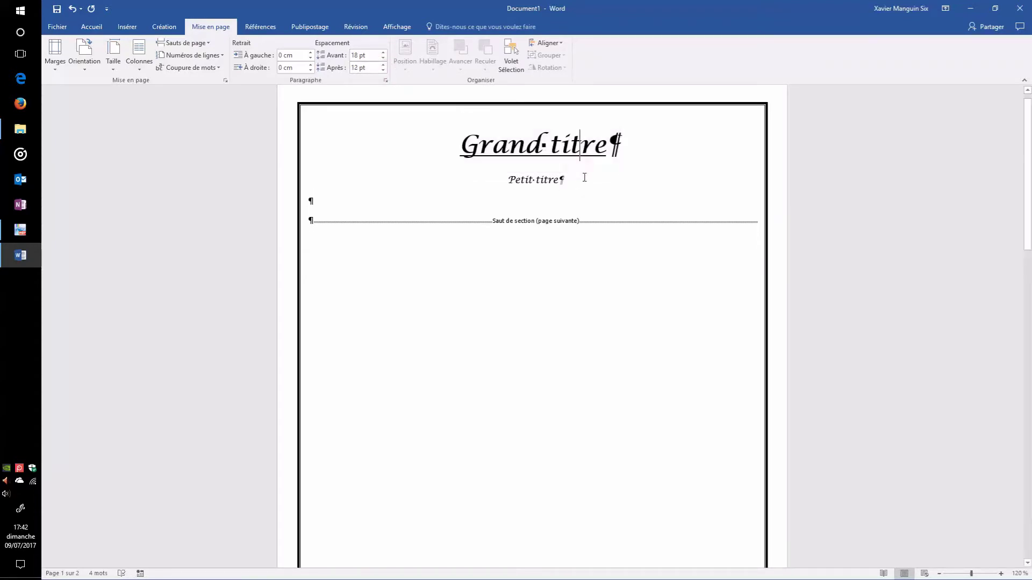
# Format the "Petit titre" line at 14 pt in italics.
pyautogui.moveTo(582, 176); pyautogui.dragTo(503, 171)
pyautogui.click(91, 27)
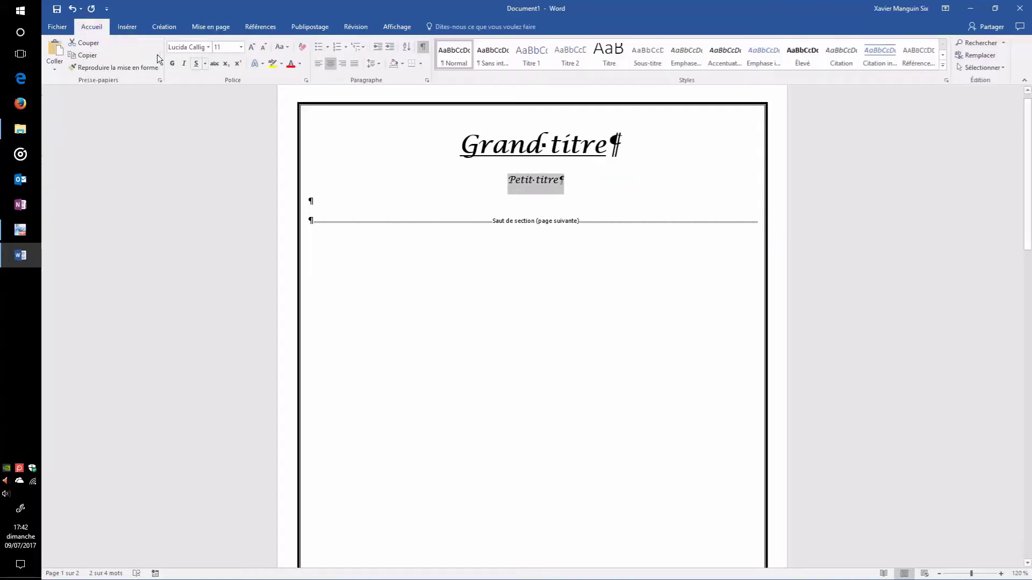
pyautogui.click(251, 48)
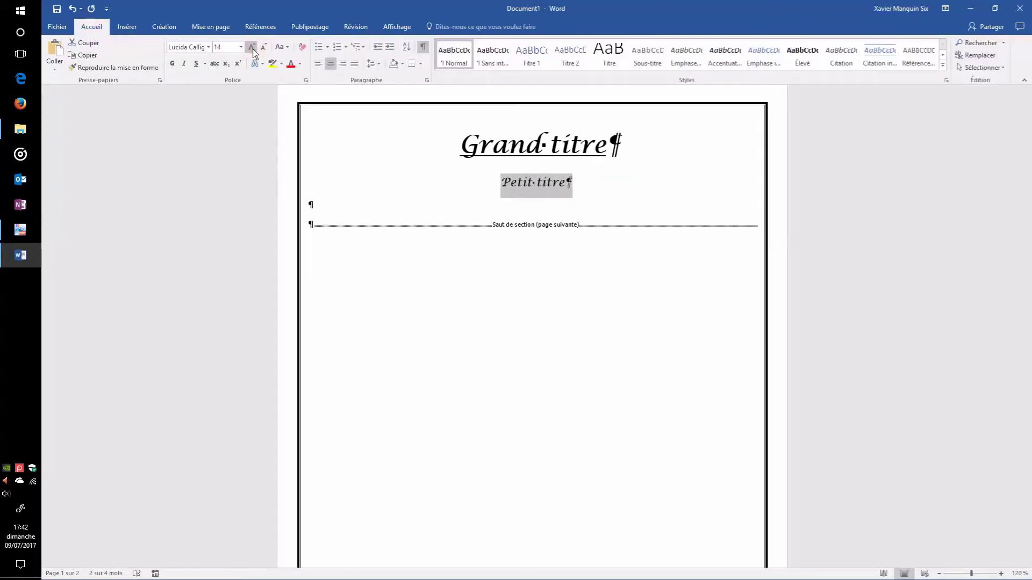
pyautogui.click(187, 65)
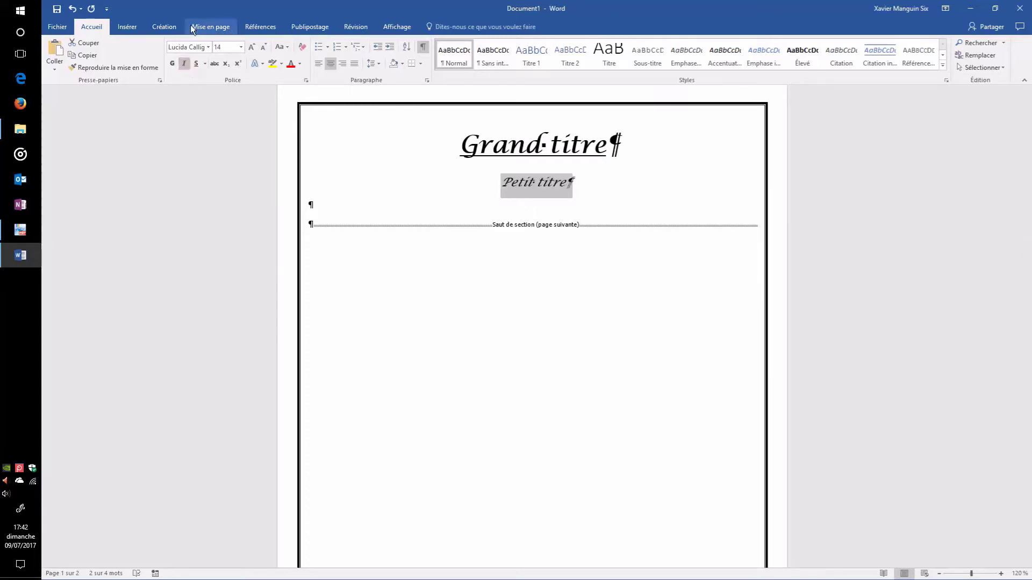
# Set the spacing before "Petit titre" to 12 pt and raise the spacing after it by one increment.
pyautogui.click(206, 27)
pyautogui.click(383, 53)
pyautogui.click(383, 52)
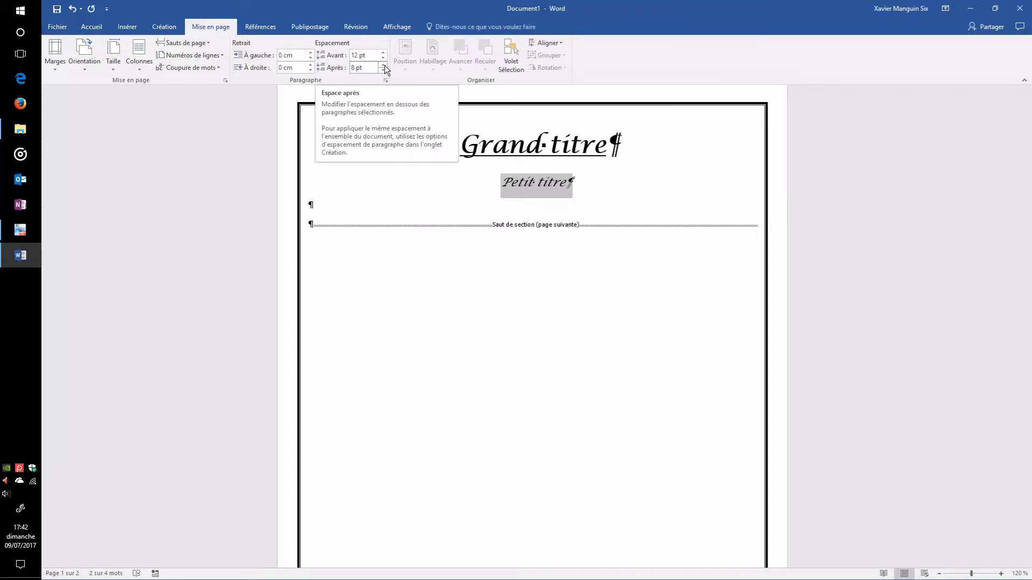
pyautogui.click(384, 65)
pyautogui.click(617, 198)
# Insert the picture Image.png from the Téléchargements folder into the empty paragraph below "Petit titre".
pyautogui.click(490, 212)
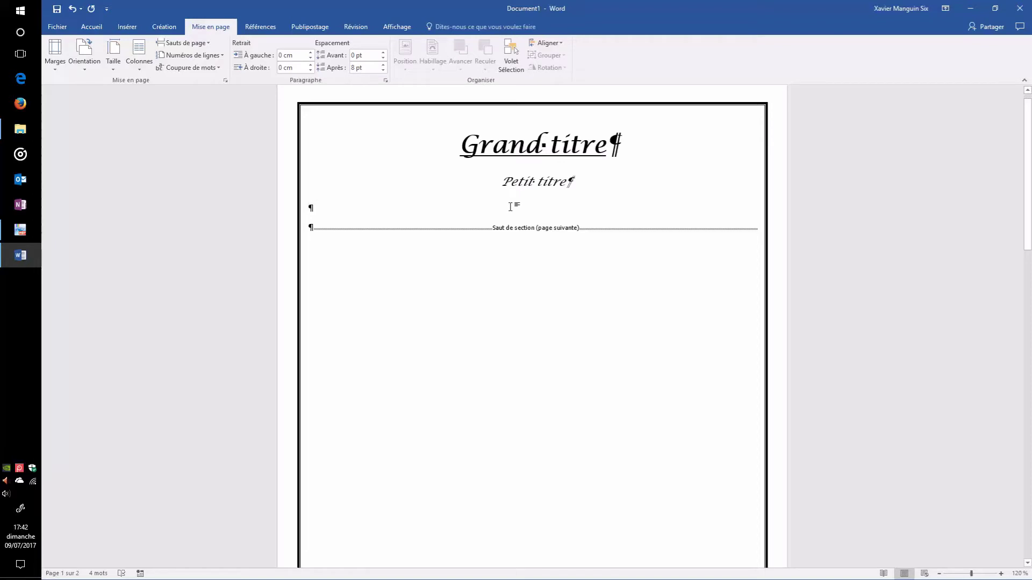
pyautogui.click(121, 27)
pyautogui.click(163, 50)
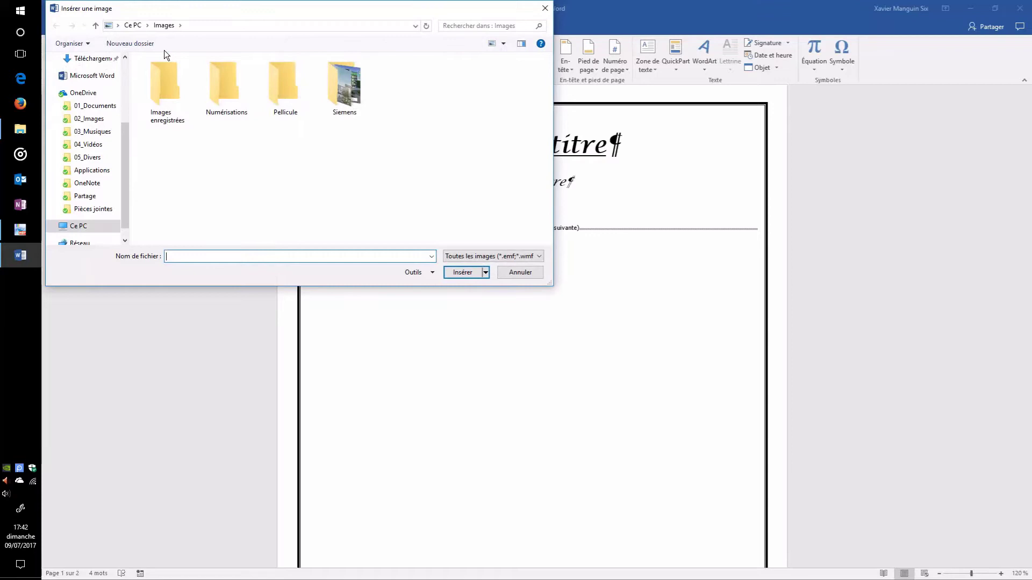
pyautogui.click(92, 59)
pyautogui.click(227, 98)
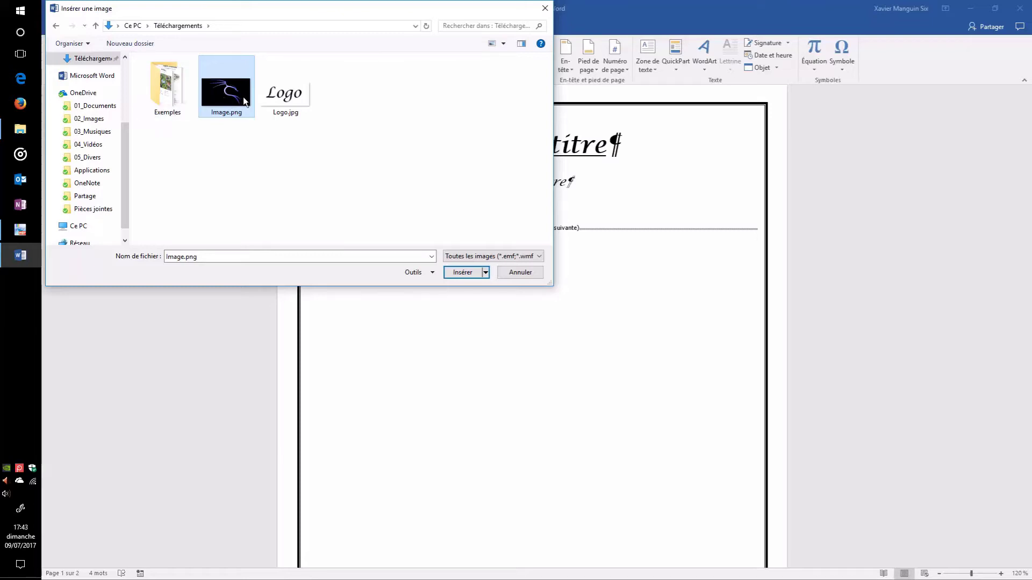
pyautogui.moveTo(243, 97)
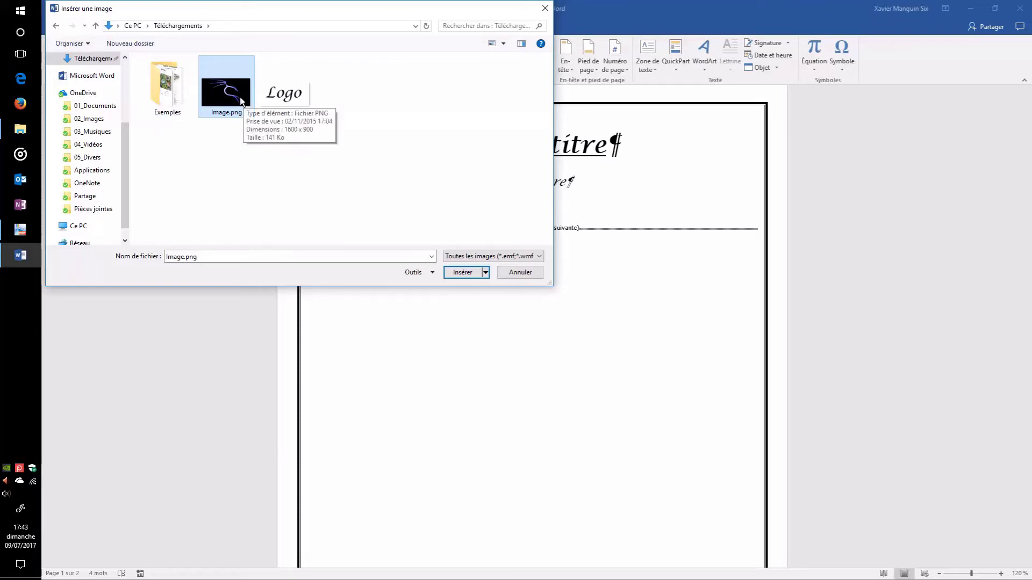
pyautogui.doubleClick(228, 98)
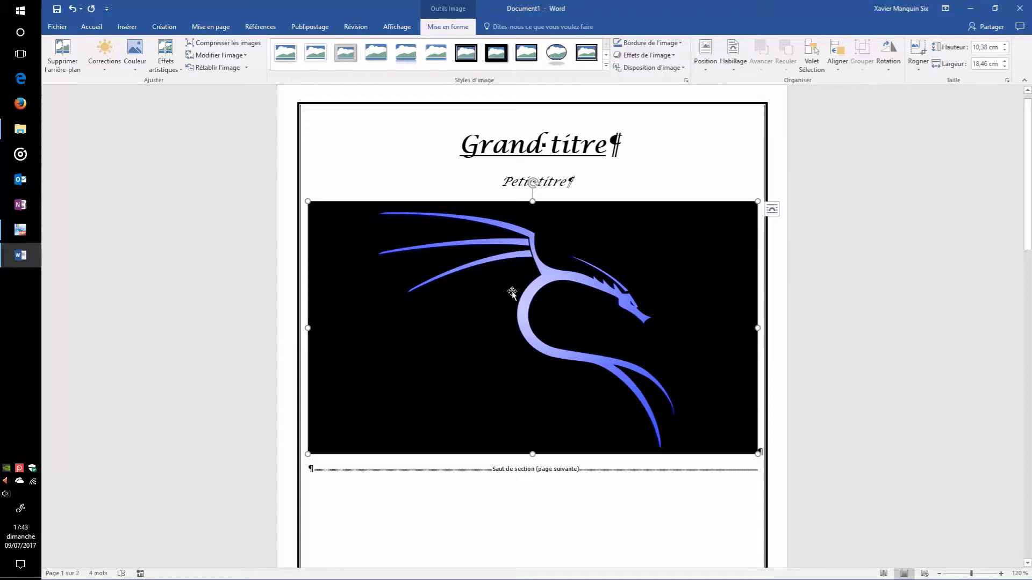
# Set the picture's width to 16 cm and centre it on the page.
pyautogui.click(986, 63)
pyautogui.write('1')
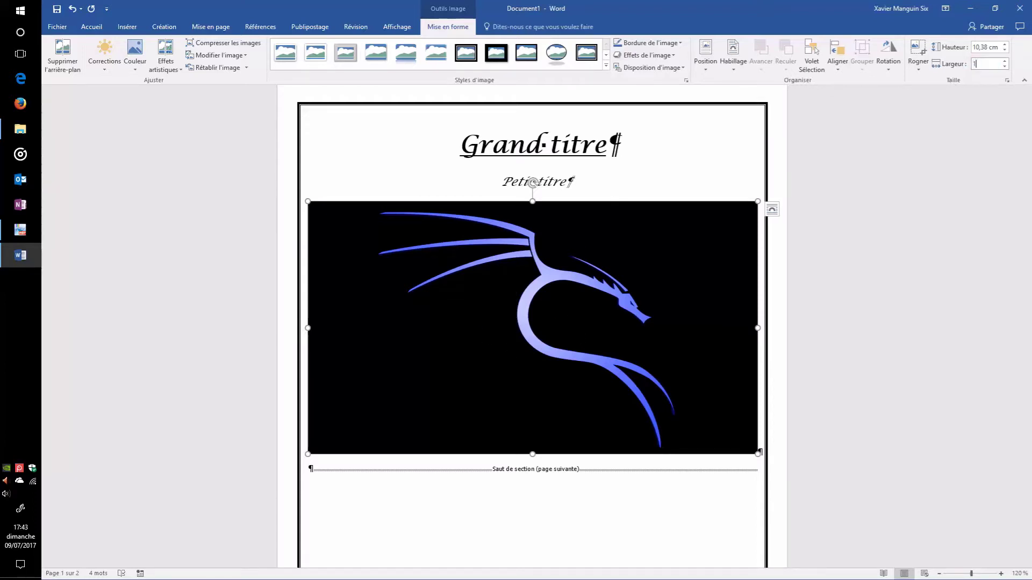
pyautogui.write('6')
pyautogui.press('Return')
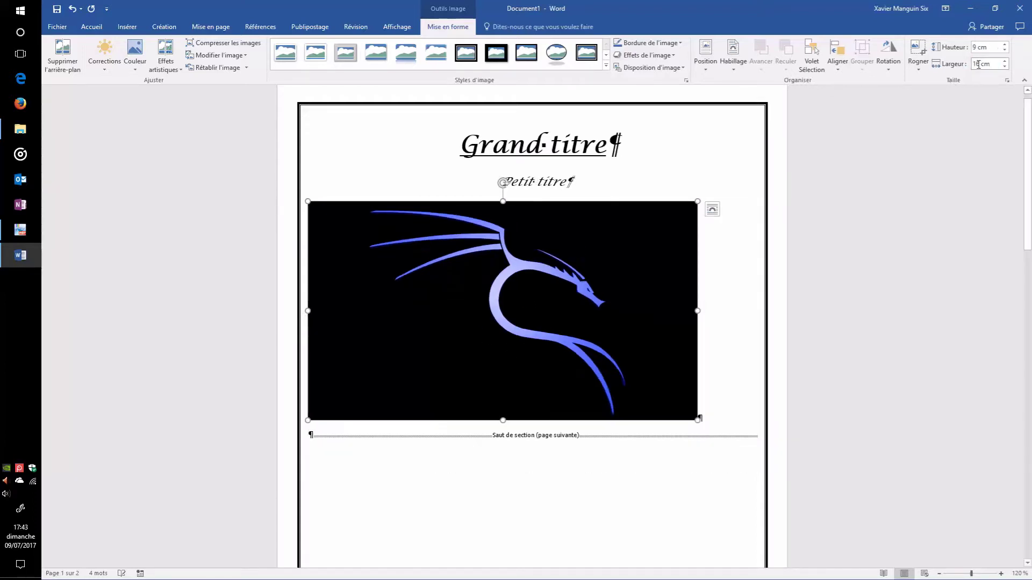
pyautogui.click(91, 26)
pyautogui.click(331, 65)
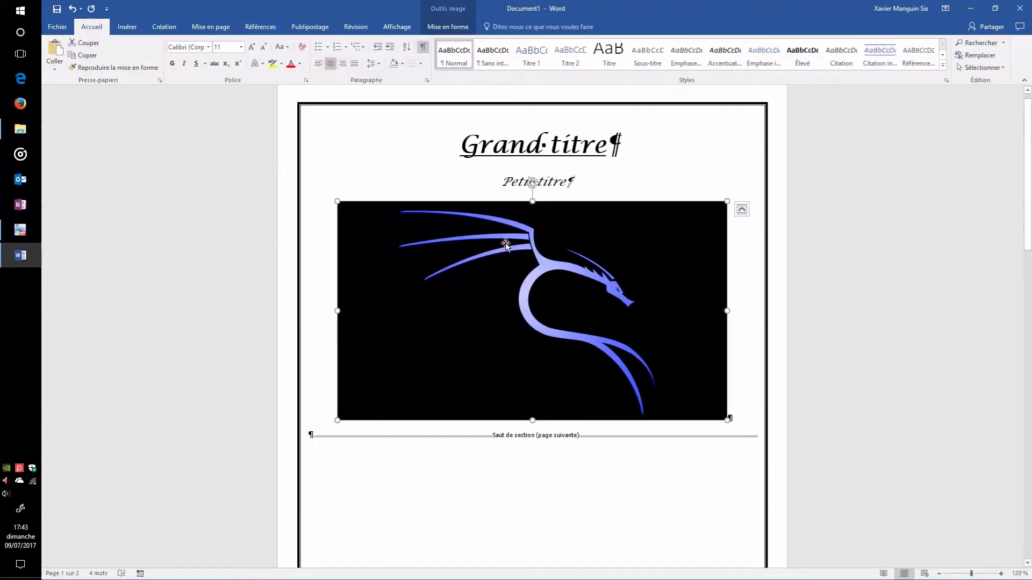
# Apply a 10 pt soft edges effect to the picture.
pyautogui.click(448, 27)
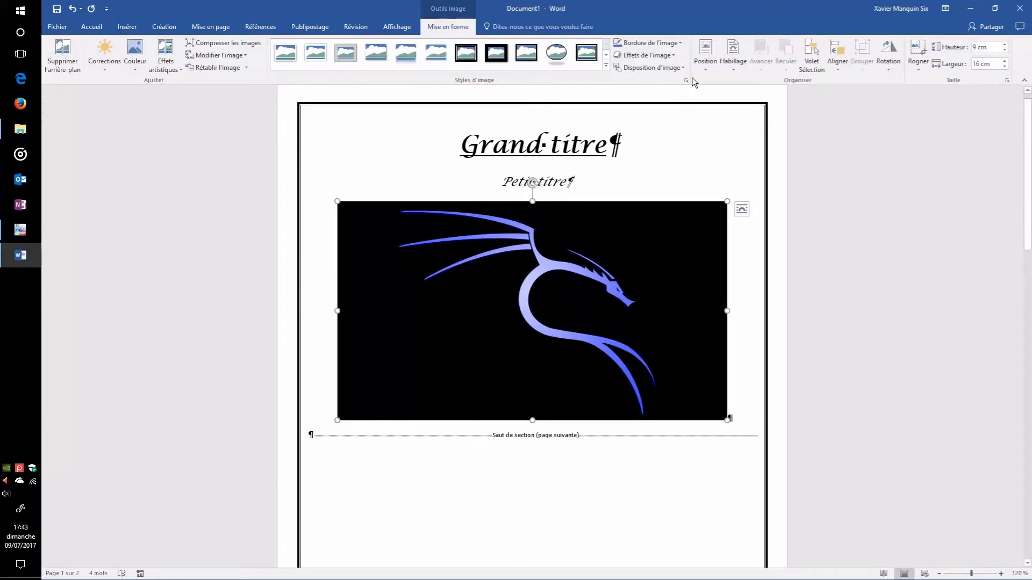
pyautogui.click(674, 55)
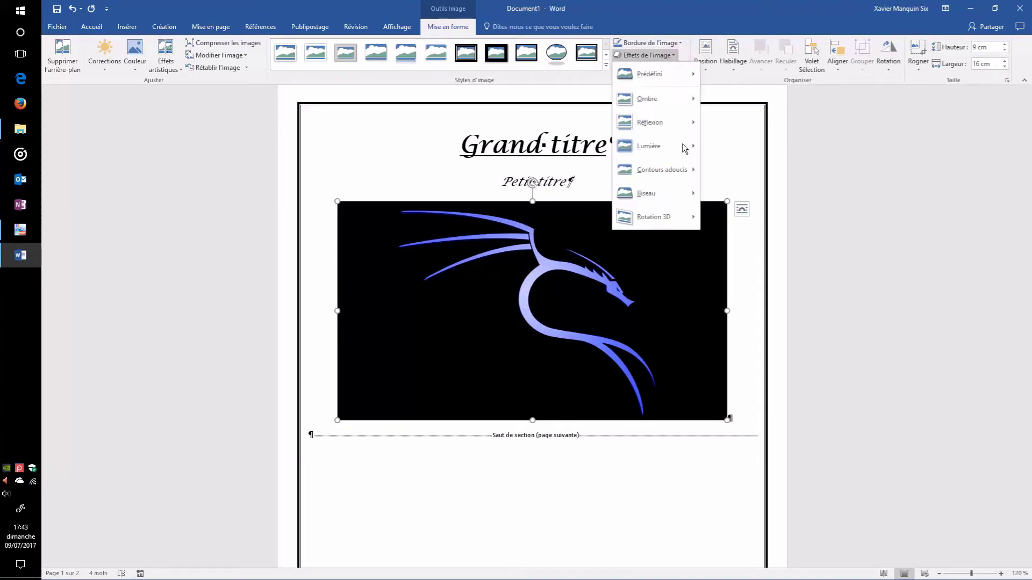
pyautogui.click(686, 79)
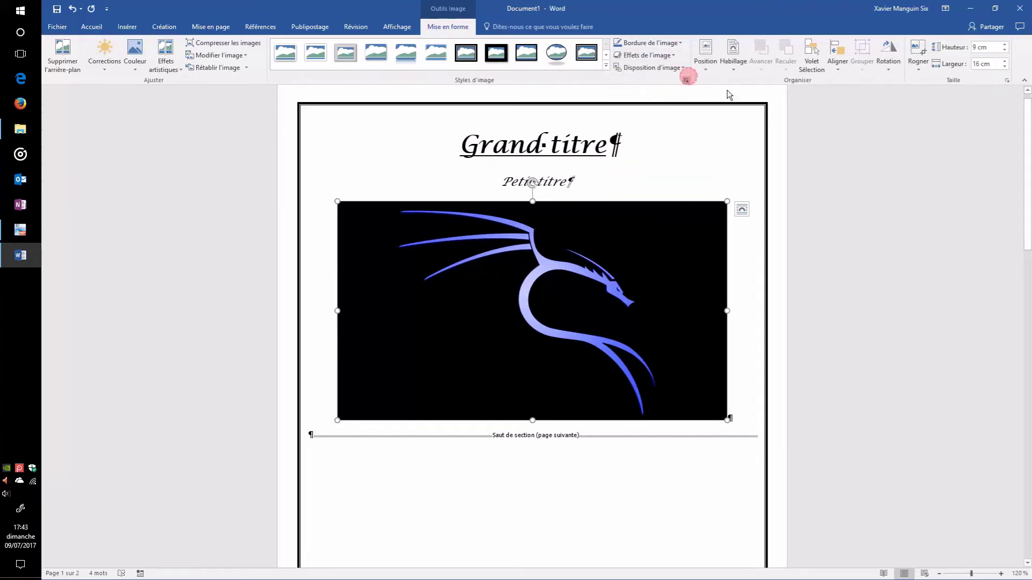
pyautogui.click(888, 180)
pyautogui.moveTo(921, 212); pyautogui.dragTo(924, 212)
pyautogui.click(1008, 209)
pyautogui.click(1009, 209)
pyautogui.click(1008, 209)
pyautogui.click(1009, 209)
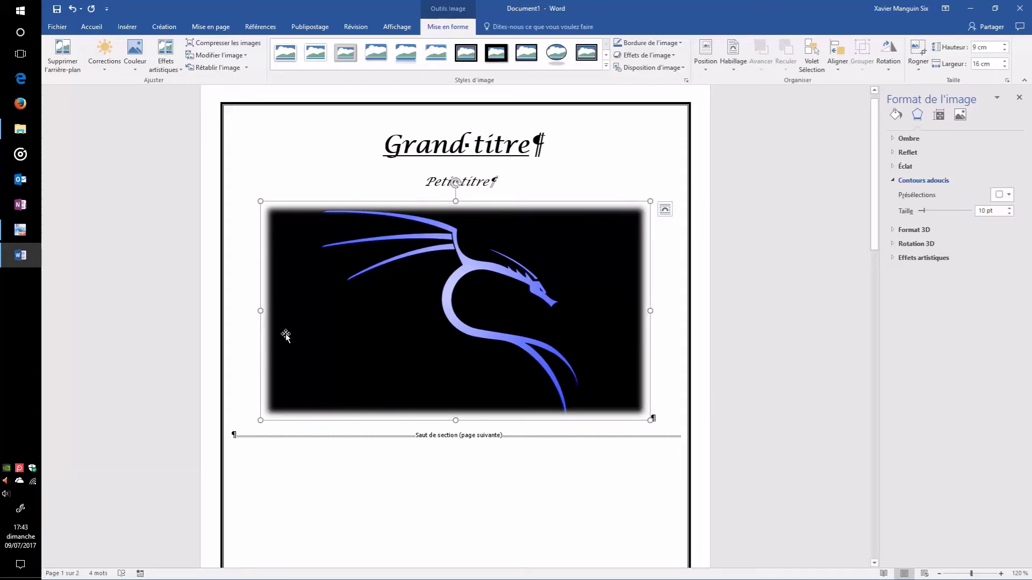
# Add a left-aligned paragraph below the picture and start a list with solid round bullets in it.
pyautogui.click(674, 418)
pyautogui.press('Return')
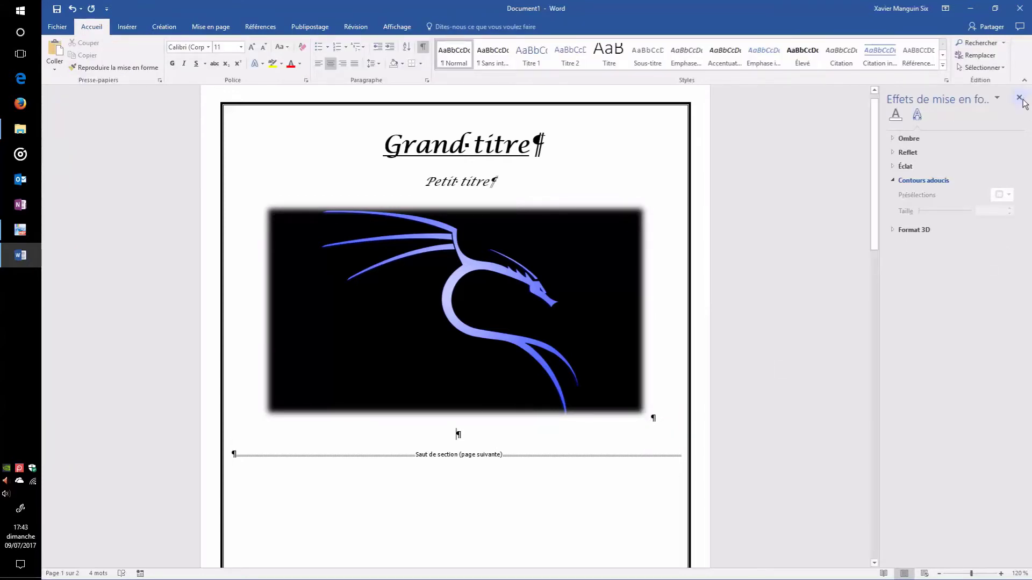
pyautogui.scroll(-3, 461, 424)
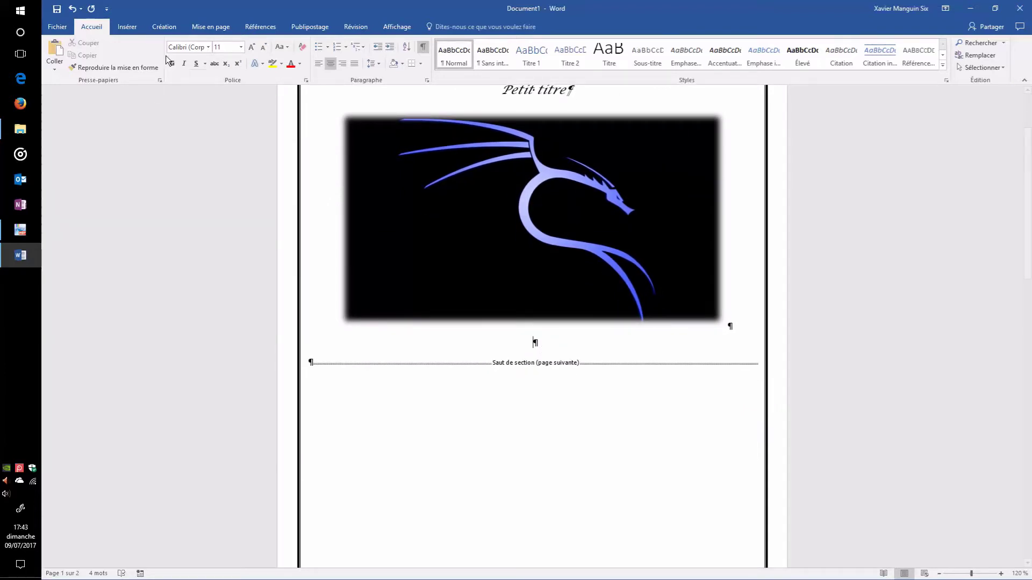
pyautogui.click(459, 62)
pyautogui.click(342, 344)
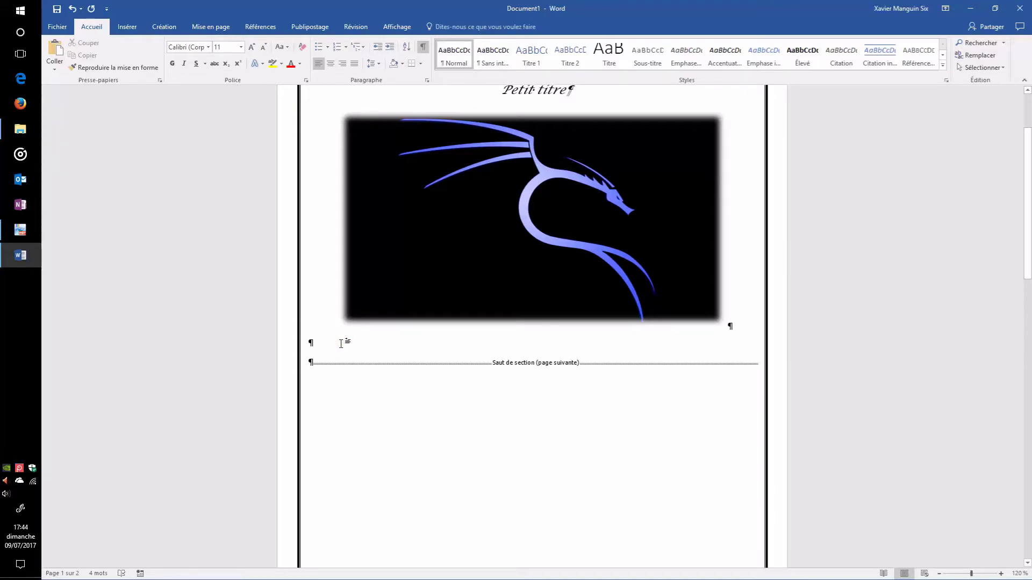
pyautogui.click(328, 49)
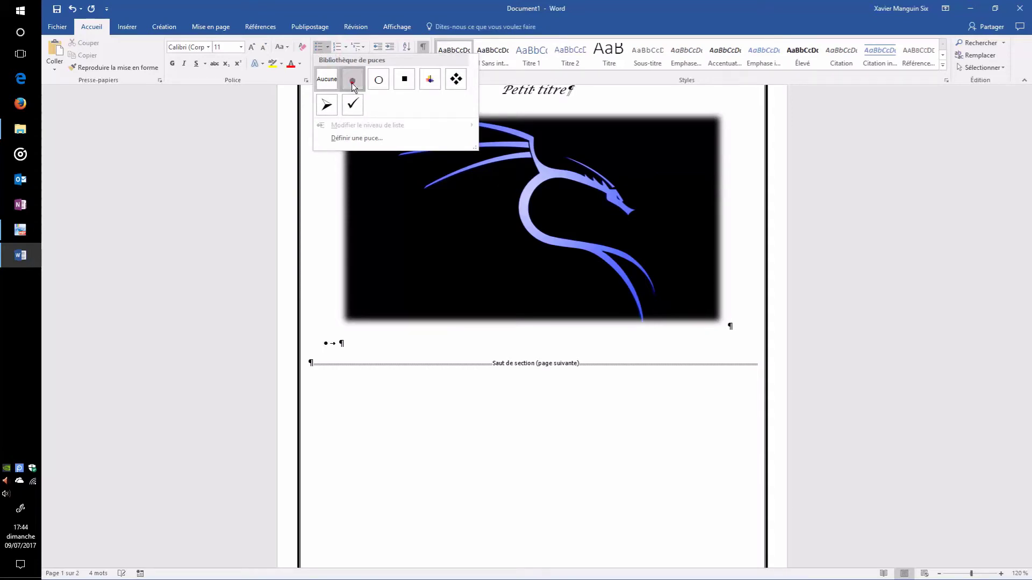
pyautogui.click(353, 85)
pyautogui.click(350, 344)
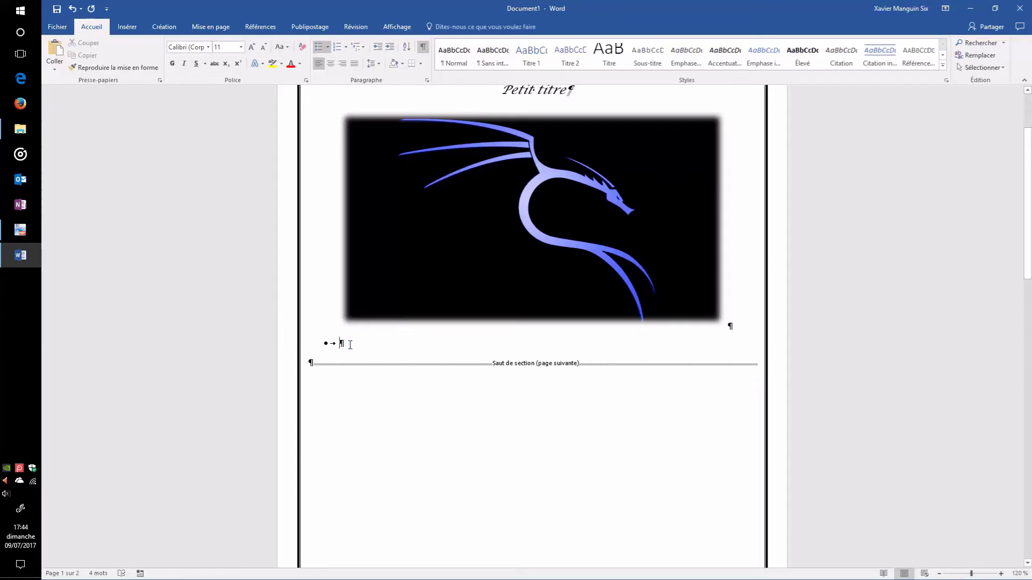
# Enter the bullet items "Auteur" and "Projet", each followed by two tabs and a colon.
pyautogui.write('Auteur')
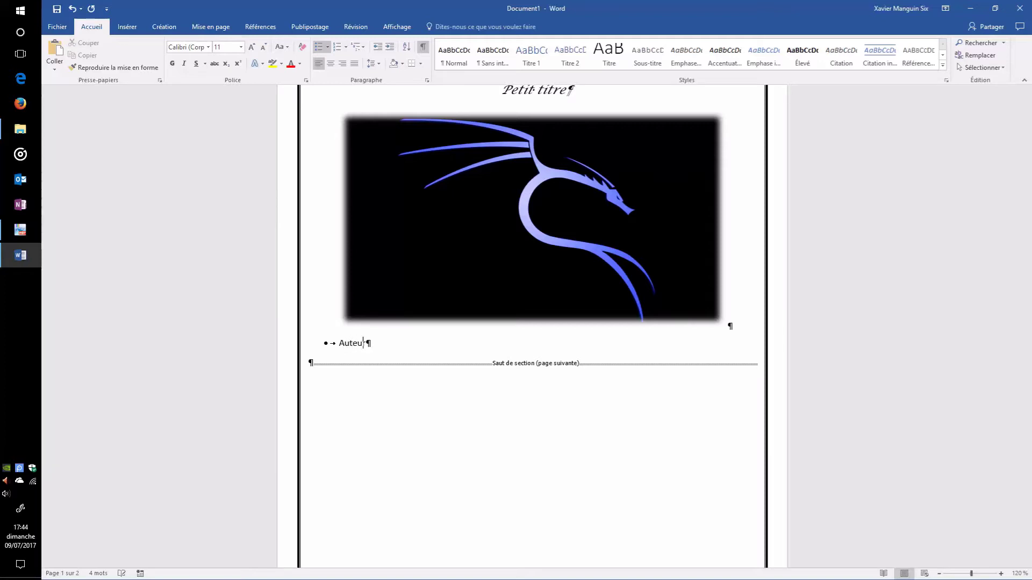
pyautogui.press('Tab')
pyautogui.press('Tab')
pyautogui.press('Return')
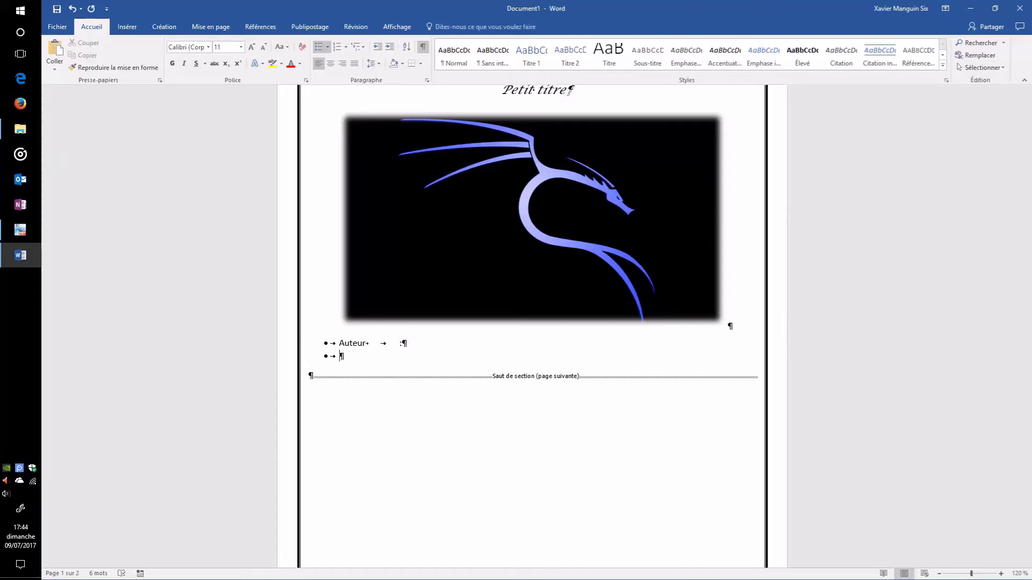
pyautogui.write('Projet')
pyautogui.press('Tab')
pyautogui.press('Tab')
pyautogui.write(':')
pyautogui.press('Return')
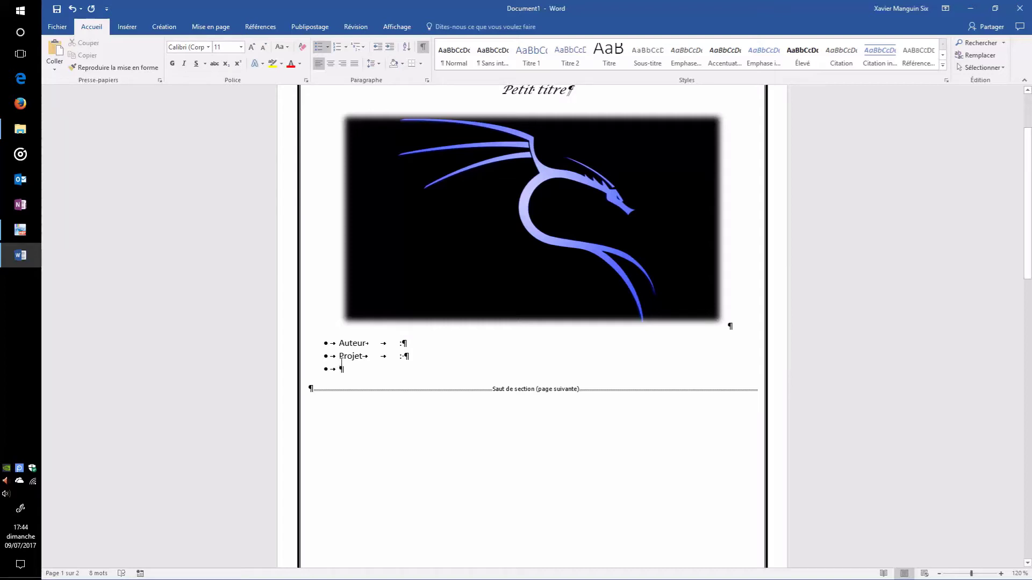
# Add the bullet items "Technologie" and "Publication", with their colons aligned under those of the items above.
pyautogui.write('Techno')
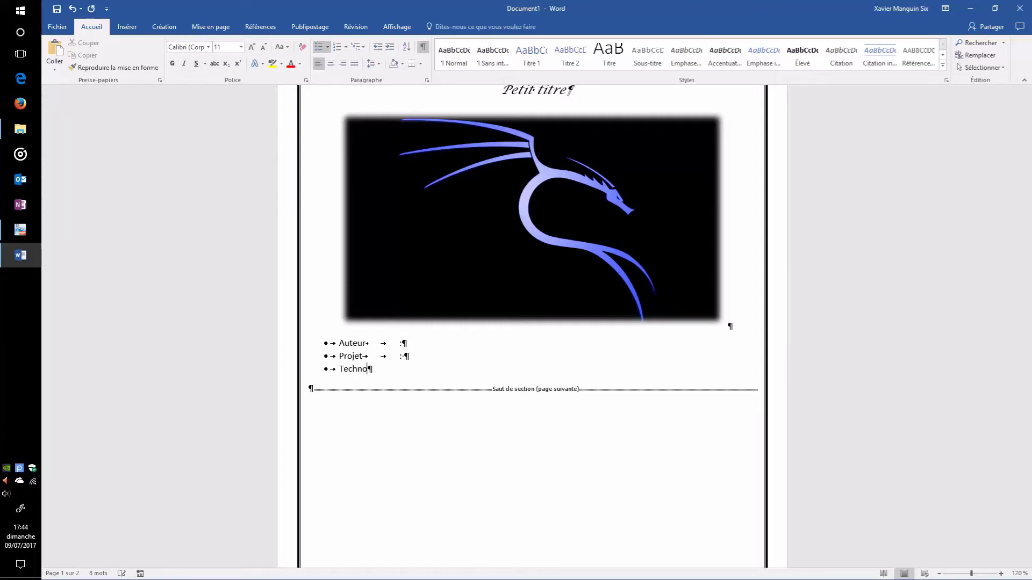
pyautogui.write('logie')
pyautogui.press('Tab')
pyautogui.press('Return')
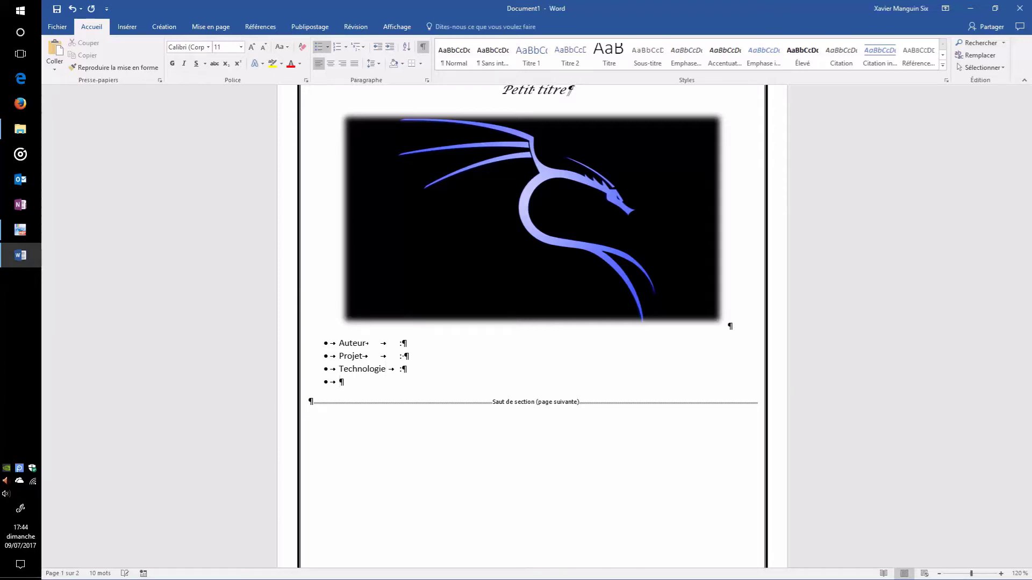
pyautogui.write('Publication →')
pyautogui.press('Tab')
pyautogui.press('BackSpace')
pyautogui.write(':')
pyautogui.press('Return')
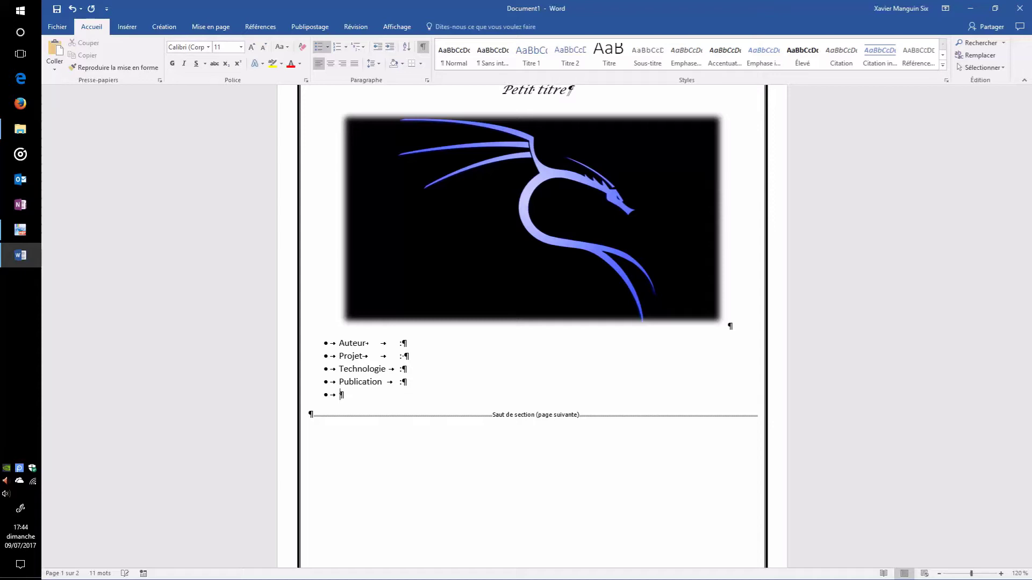
# Add a last bullet item "Version" followed by two tabs and a colon.
pyautogui.write('Version')
pyautogui.press('Tab')
pyautogui.press('Tab')
pyautogui.write(':')
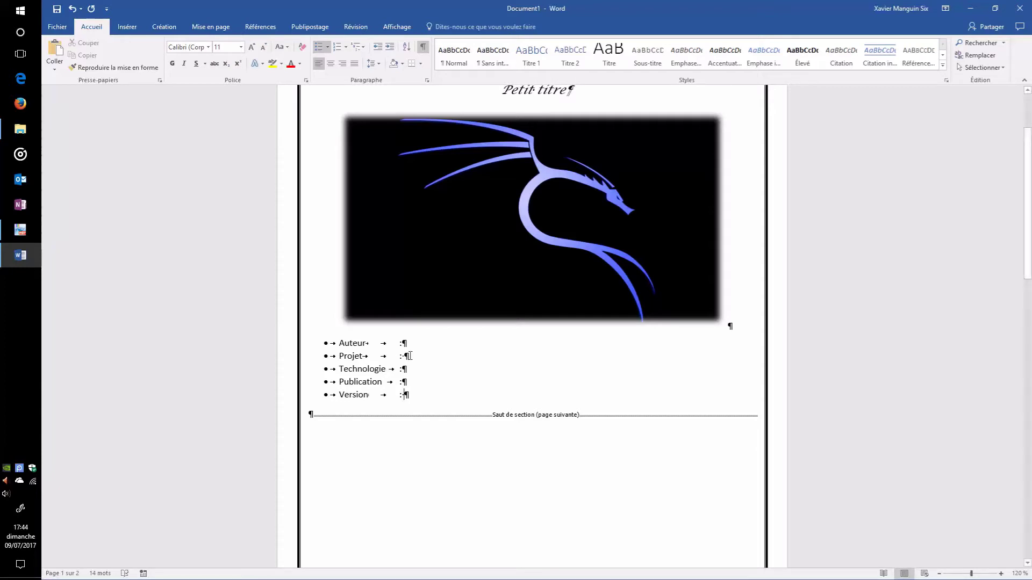
# Set the left indent of all five bullet items to 5.5 cm.
pyautogui.moveTo(414, 394); pyautogui.dragTo(339, 342)
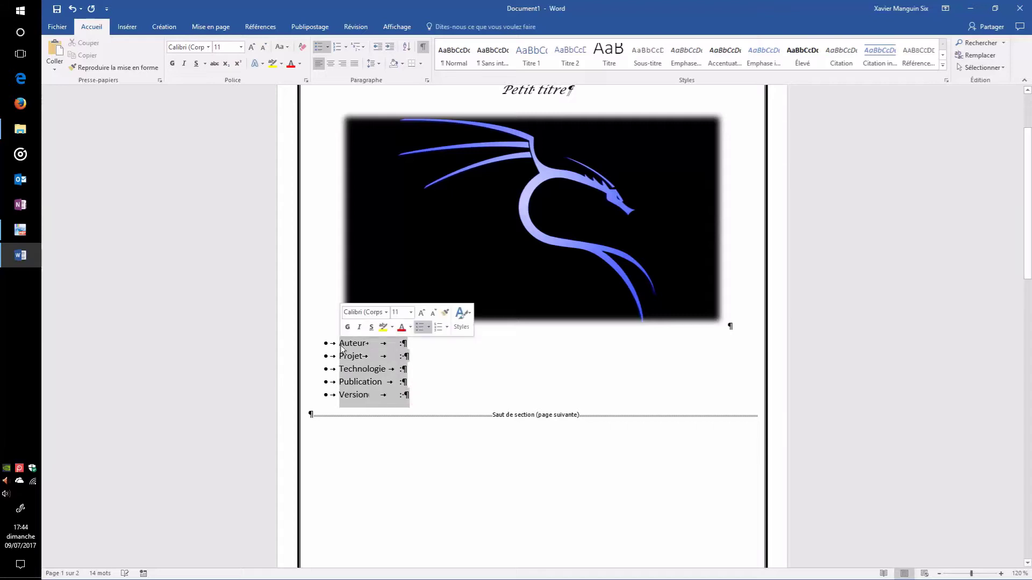
pyautogui.click(220, 26)
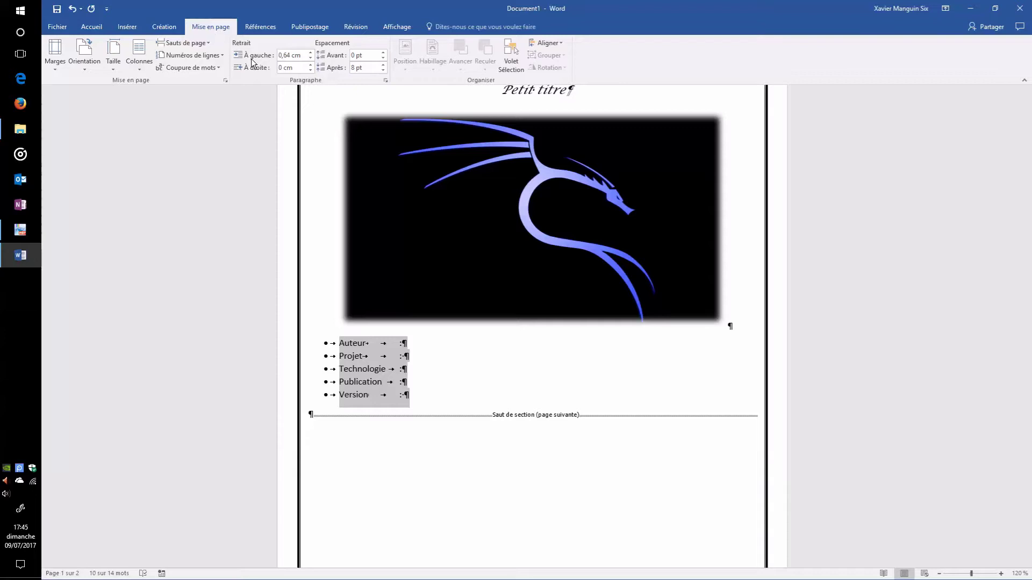
pyautogui.click(310, 53)
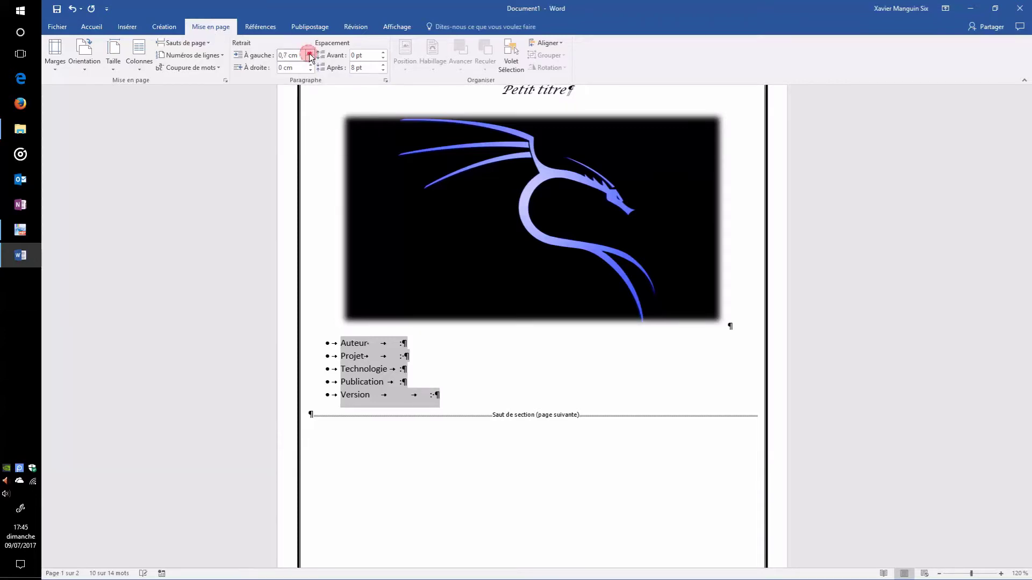
pyautogui.click(310, 53)
pyautogui.click(310, 52)
pyautogui.click(310, 53)
pyautogui.click(290, 55)
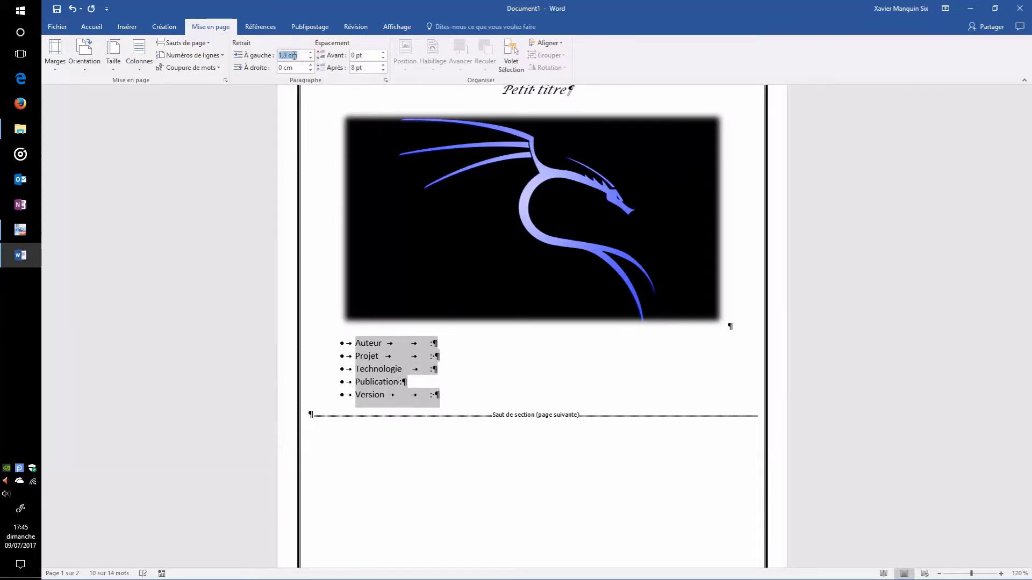
pyautogui.write('5')
pyautogui.press('Return')
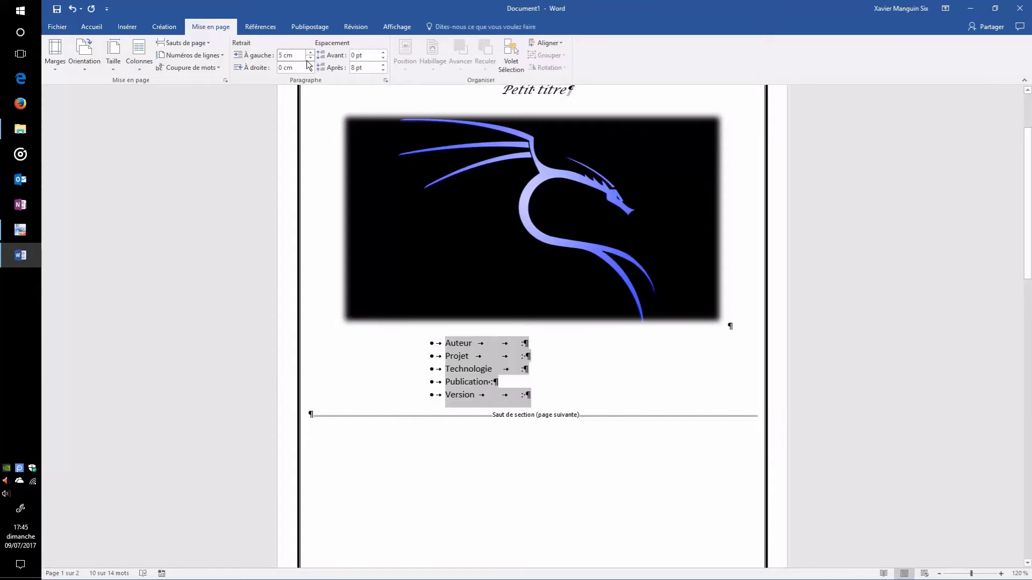
pyautogui.click(310, 52)
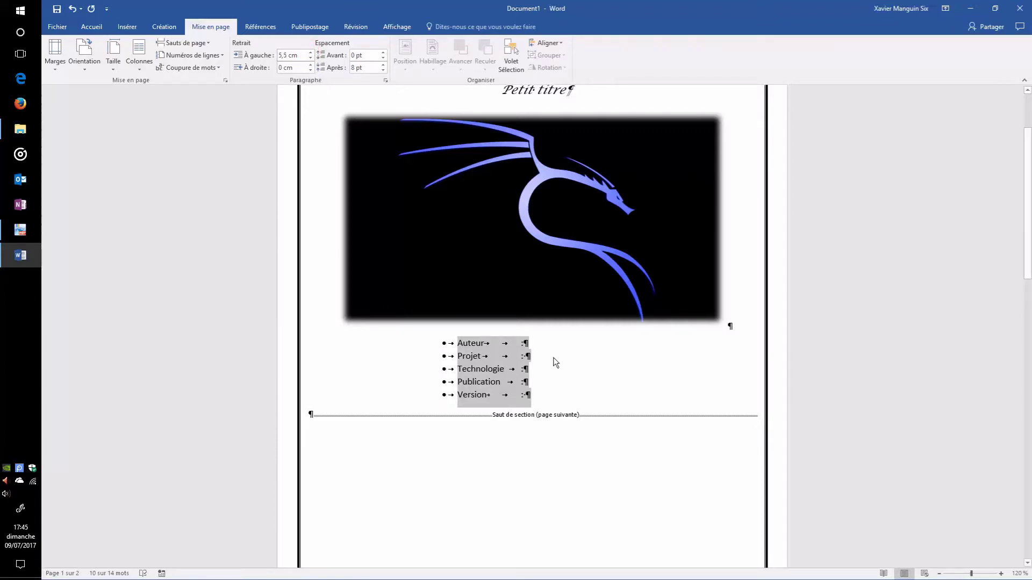
# Hide the paragraph marks and other formatting symbols in the document.
pyautogui.click(524, 343)
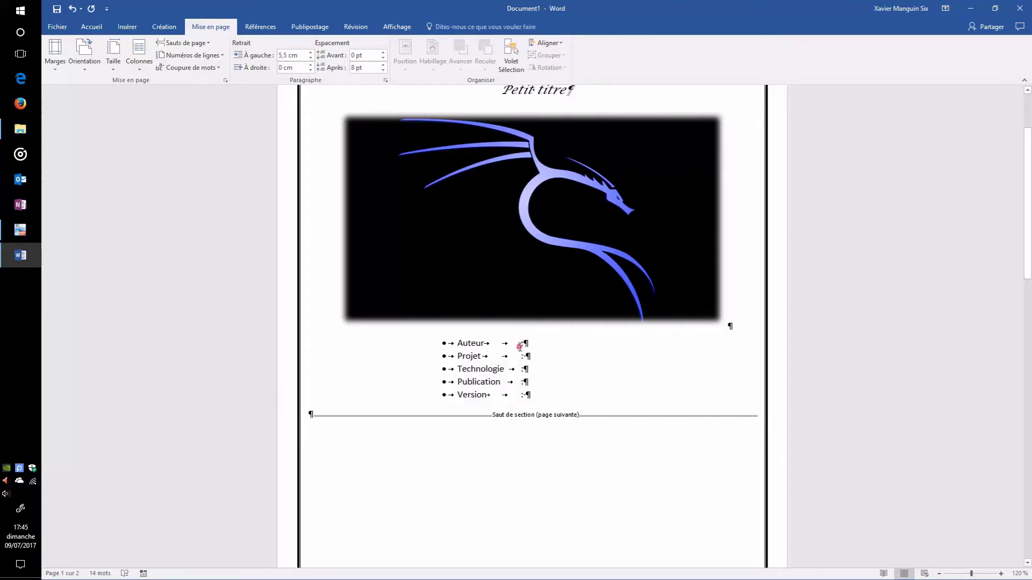
pyautogui.click(91, 26)
pyautogui.click(423, 47)
# Move the colons of all five bullet items one tab stop further from their labels.
pyautogui.click(519, 343)
pyautogui.press('Tab')
pyautogui.click(519, 356)
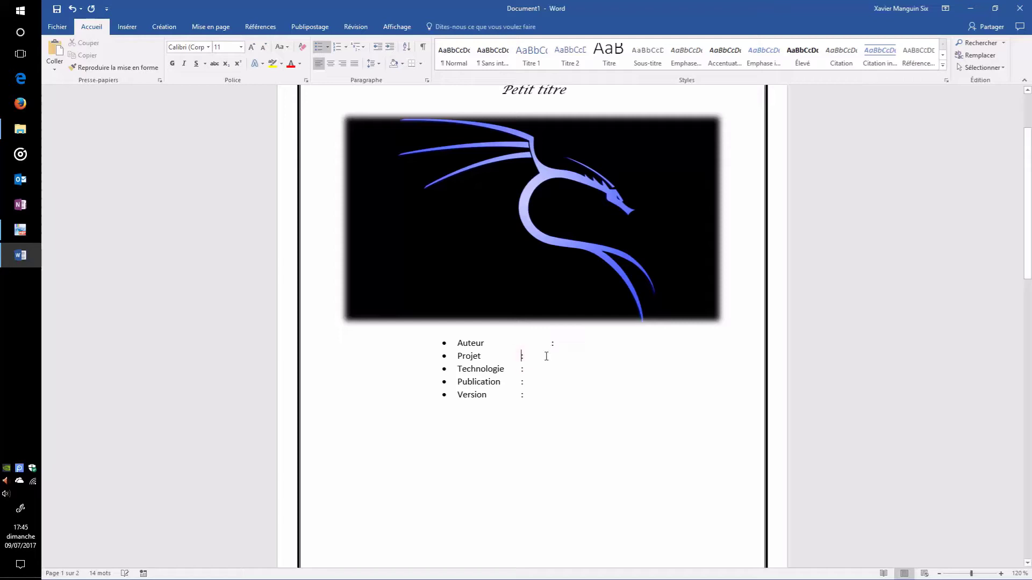
pyautogui.press('Tab')
pyautogui.click(521, 369)
pyautogui.press('Tab')
pyautogui.click(521, 382)
pyautogui.press('Tab')
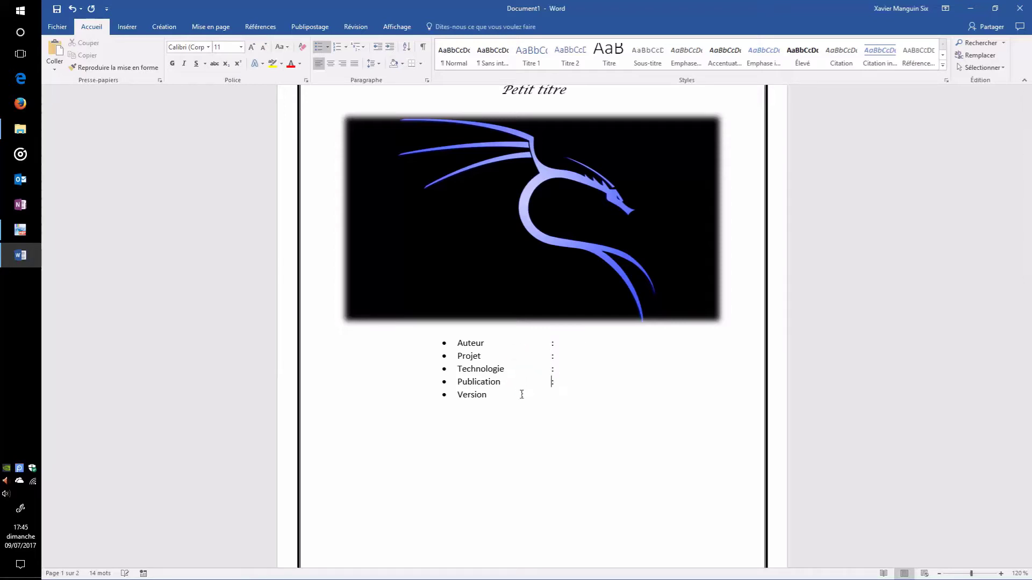
pyautogui.click(521, 395)
pyautogui.press('Tab')
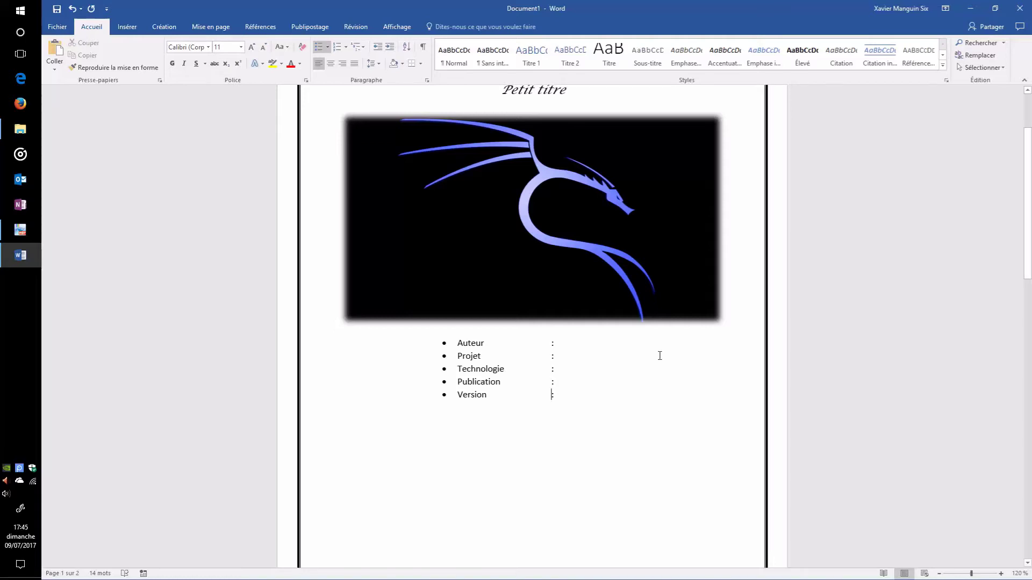
# Undo the extra tabs inserted before the colons of the bullet items.
pyautogui.hotkey('ctrl', 'z')
pyautogui.hotkey('ctrl', 'z')
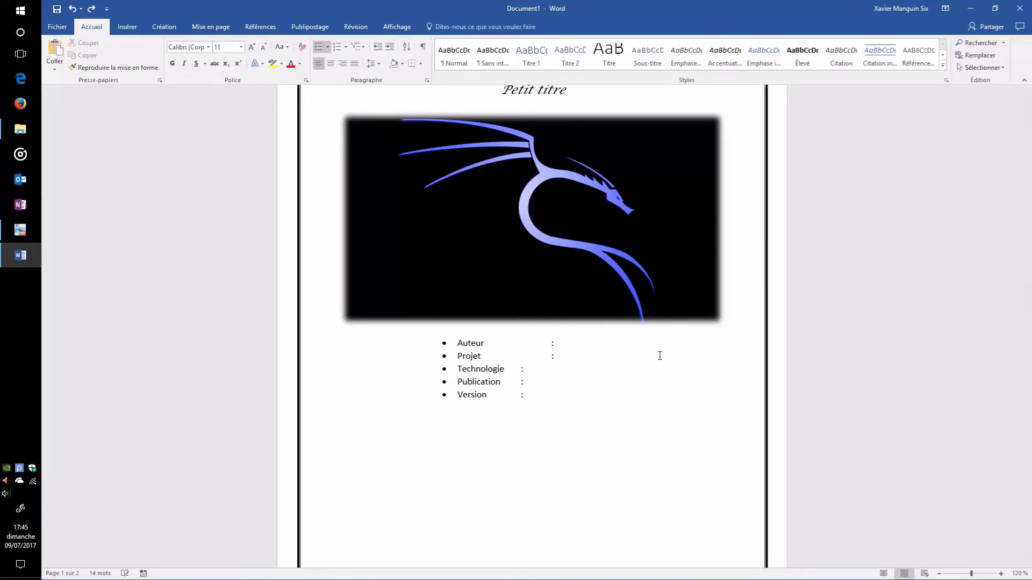
pyautogui.hotkey('ctrl', 'z')
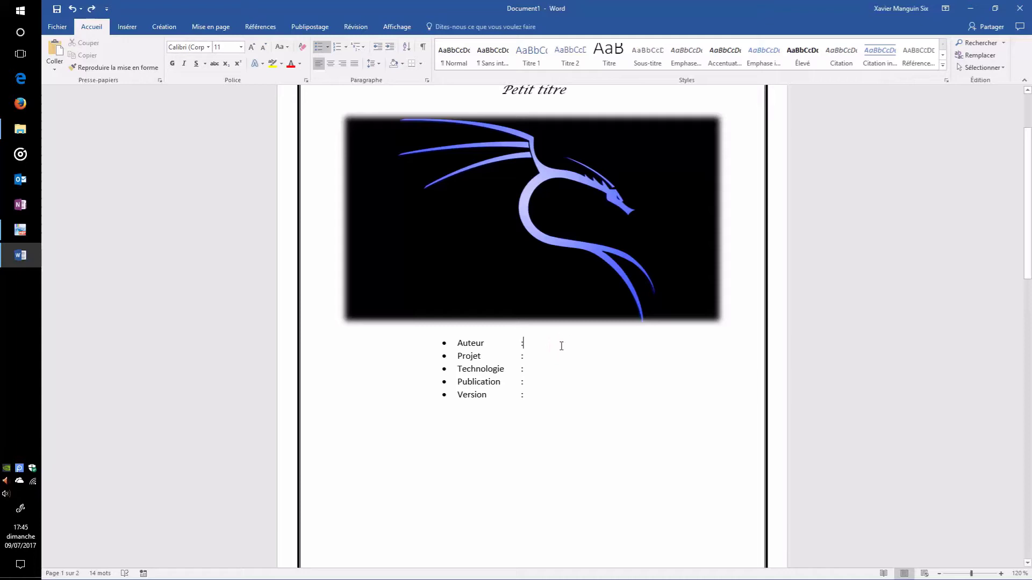
# Fill in the author's full name after "Auteur" and a placeholder row of # characters after "Projet".
pyautogui.write('Xavier ')
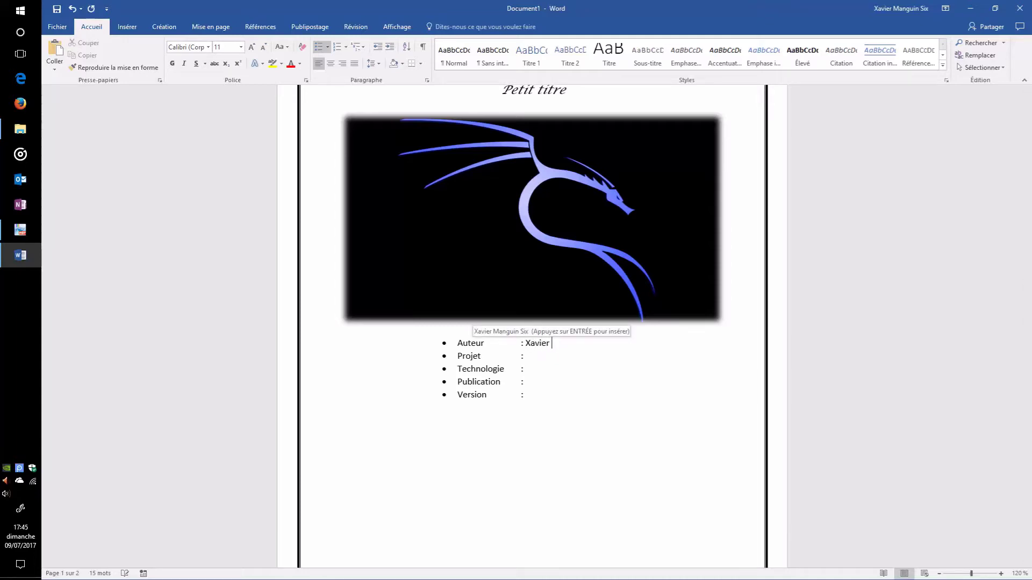
pyautogui.write('MANGUIN')
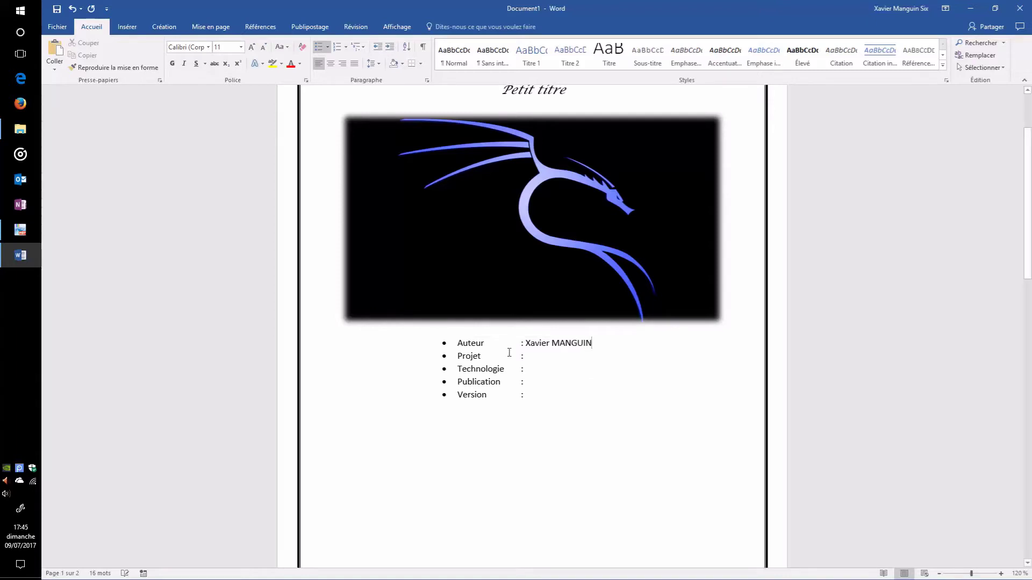
pyautogui.click(543, 357)
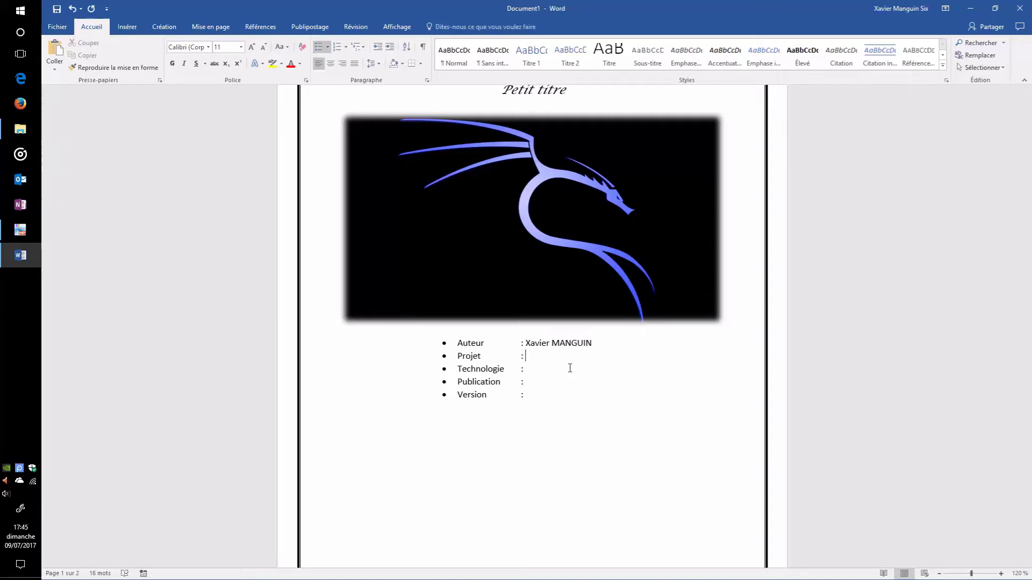
pyautogui.write('###############')
# Copy the row of # characters from "Projet" to "Technologie" and enter V1 after "Version".
pyautogui.doubleClick(569, 355)
pyautogui.hotkey('ctrl', 'c')
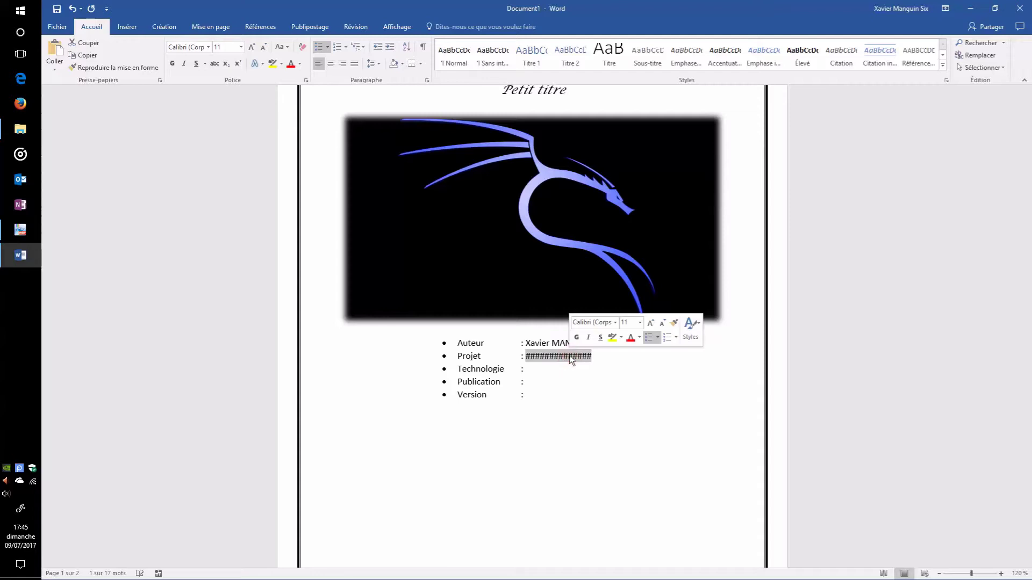
pyautogui.click(561, 372)
pyautogui.hotkey('ctrl', 'v')
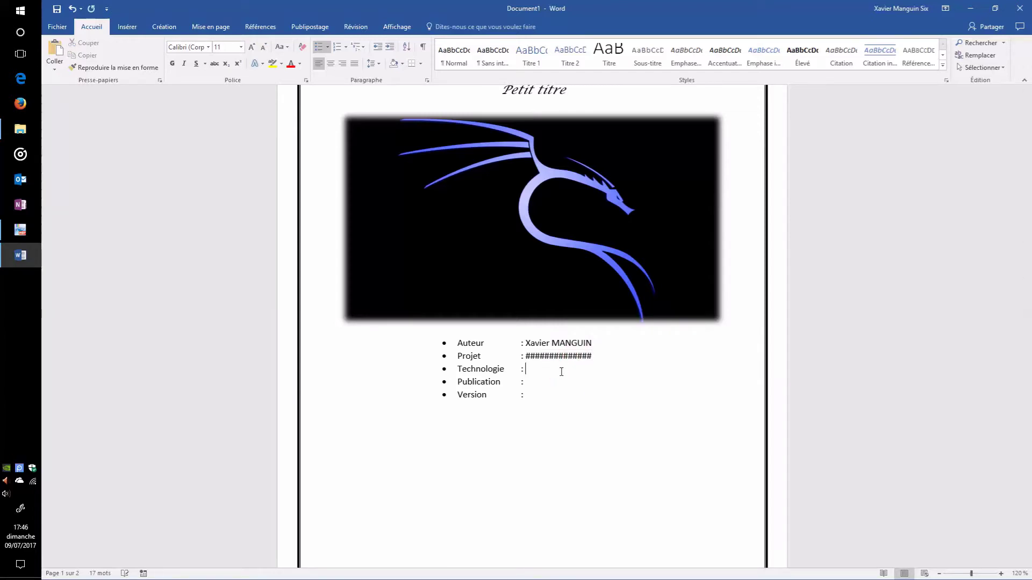
pyautogui.click(549, 381)
pyautogui.click(547, 396)
pyautogui.write('V1')
# Enter the placeholder JJ/MM/AAAA after "Publication" and delete it again.
pyautogui.click(558, 380)
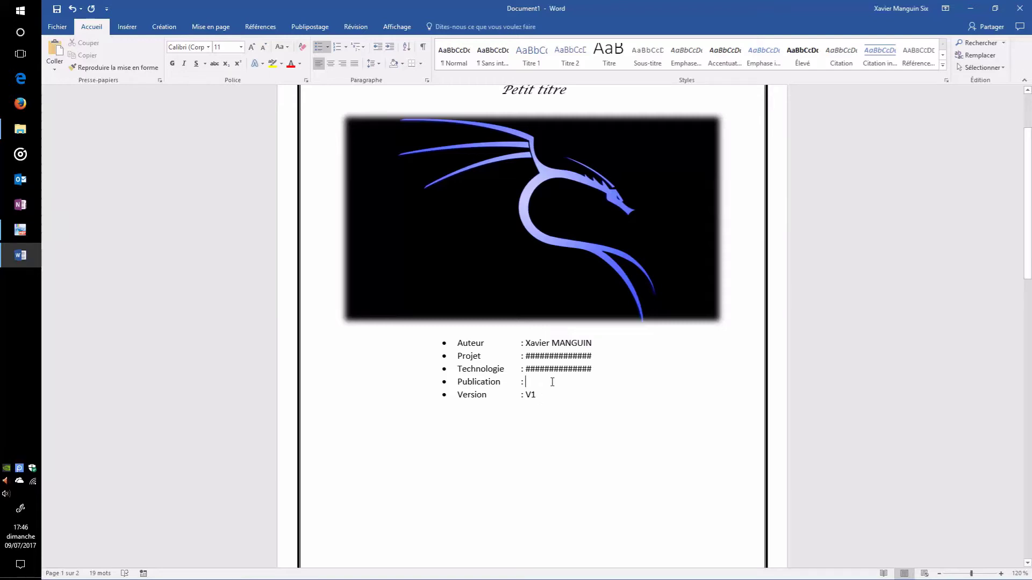
pyautogui.write('JJ/M')
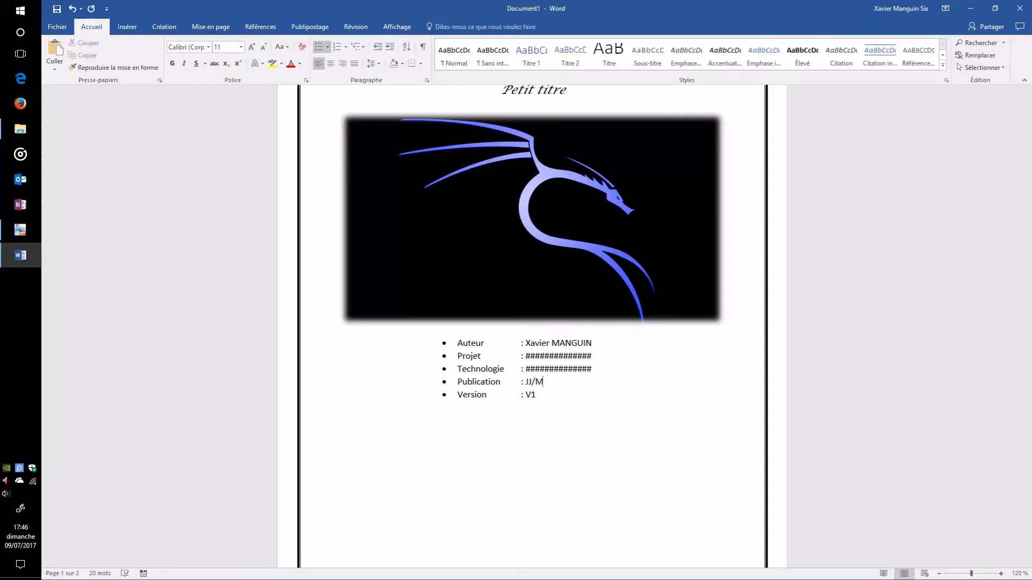
pyautogui.write('M/AAAA')
pyautogui.click(558, 392)
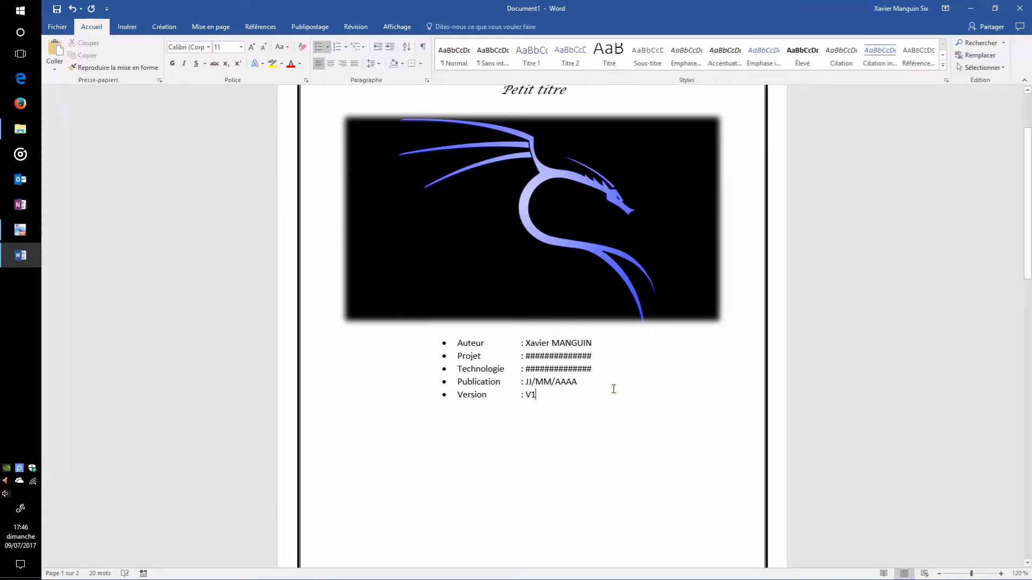
pyautogui.moveTo(580, 383); pyautogui.dragTo(528, 377)
pyautogui.press('Delete')
# Open the Champ dialog to insert a field after "Publication".
pyautogui.click(131, 27)
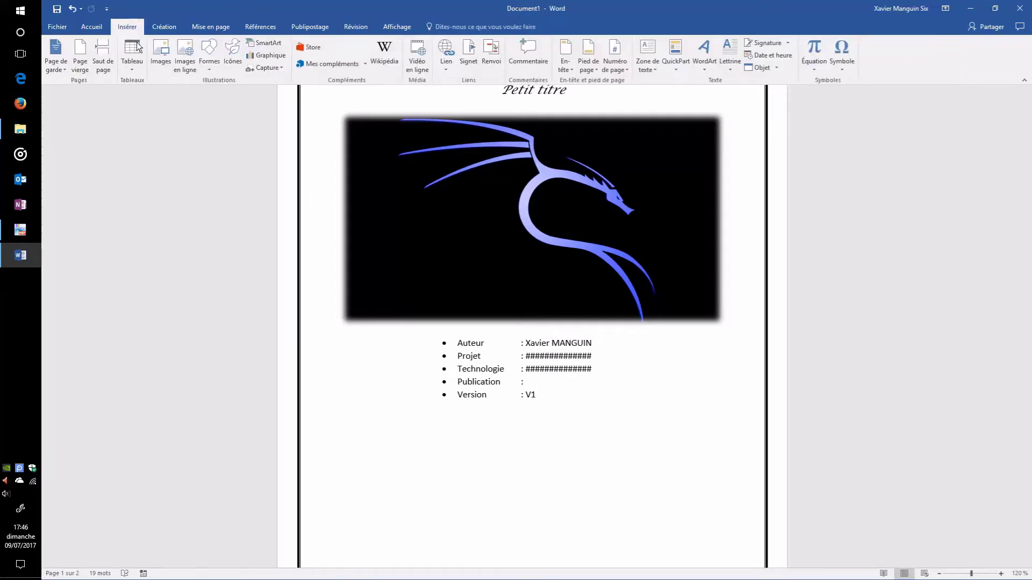
pyautogui.click(676, 70)
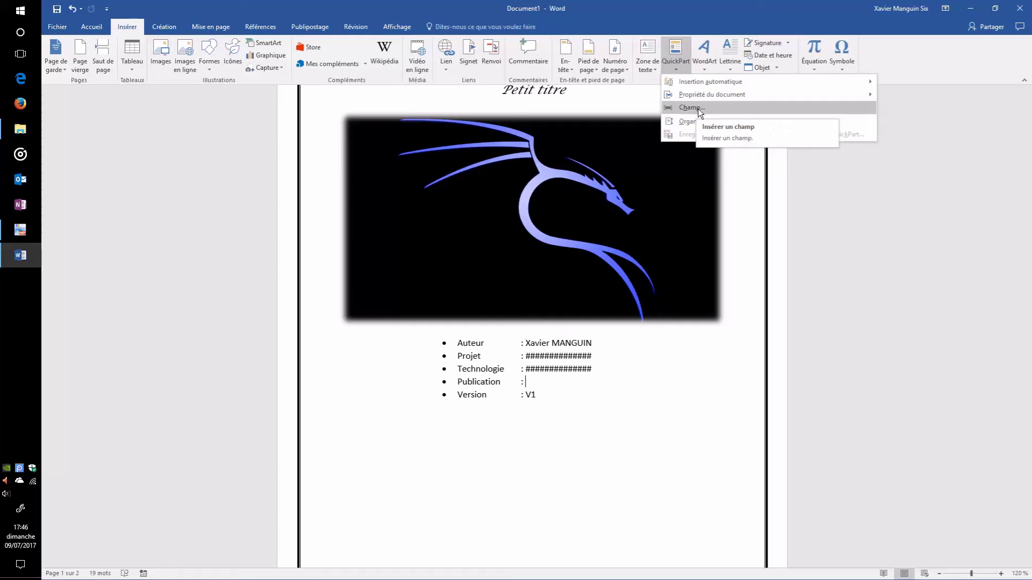
pyautogui.click(700, 111)
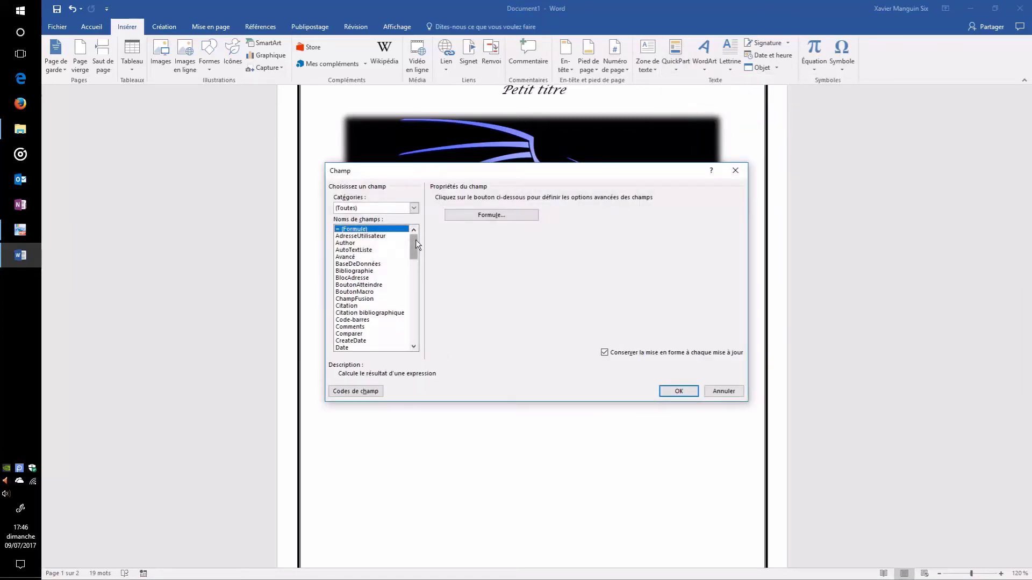
# Examine the descriptions and format options of available fields such as Author, Citation, Date, CreateDate, NumPages and Page.
pyautogui.click(369, 250)
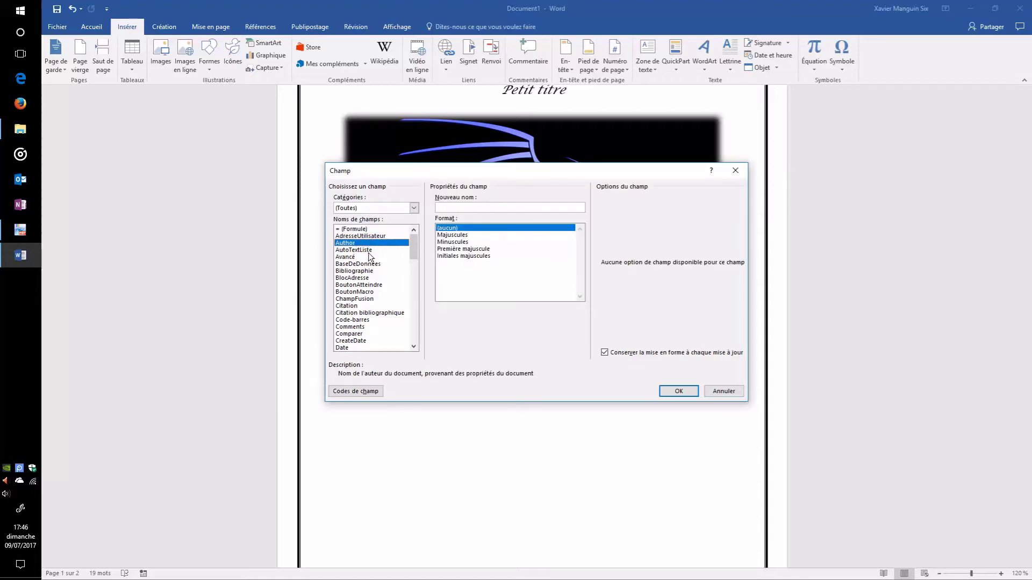
pyautogui.click(369, 258)
pyautogui.click(366, 264)
pyautogui.click(366, 285)
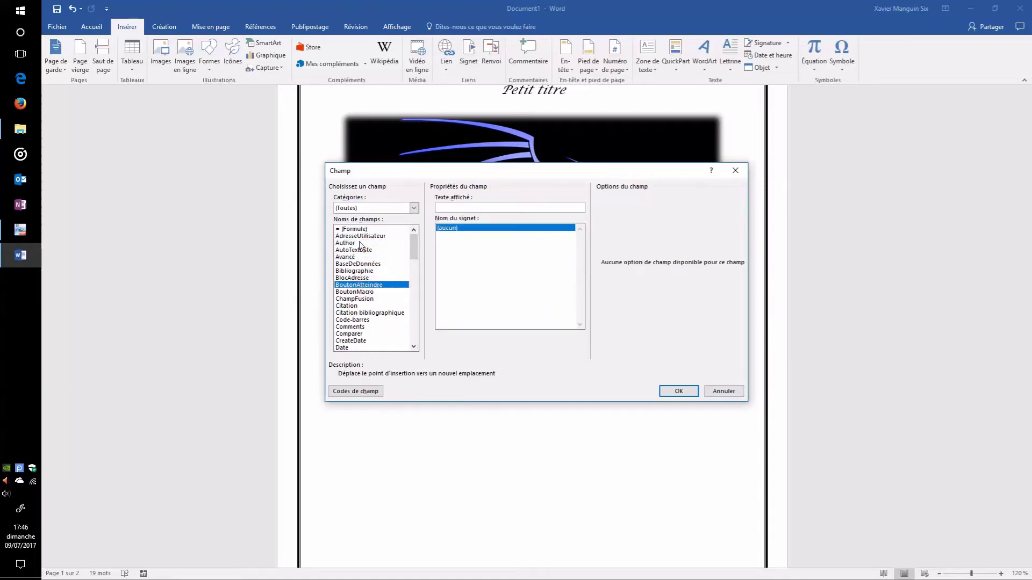
pyautogui.click(357, 243)
pyautogui.click(358, 306)
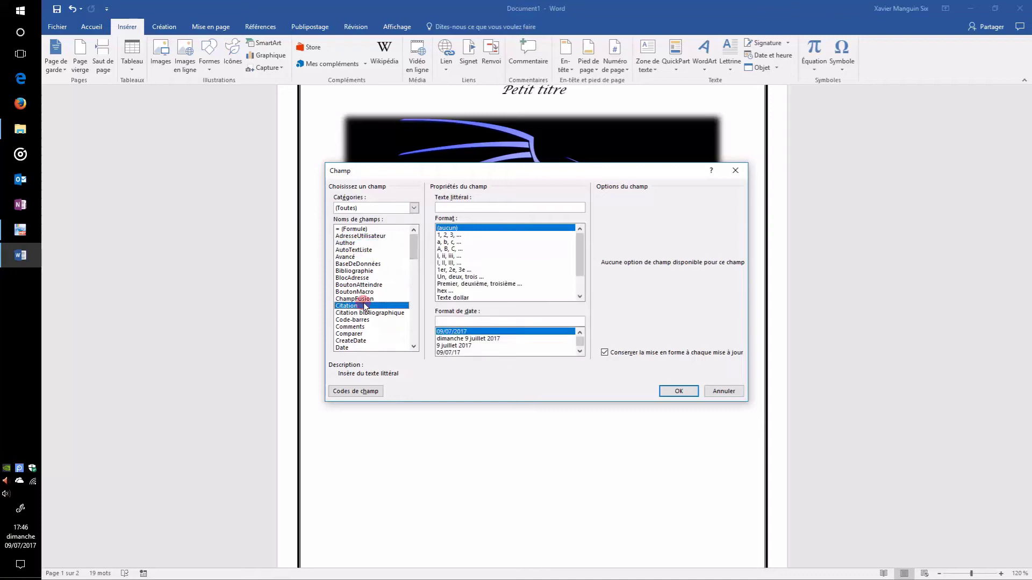
pyautogui.scroll(-1, 366, 285)
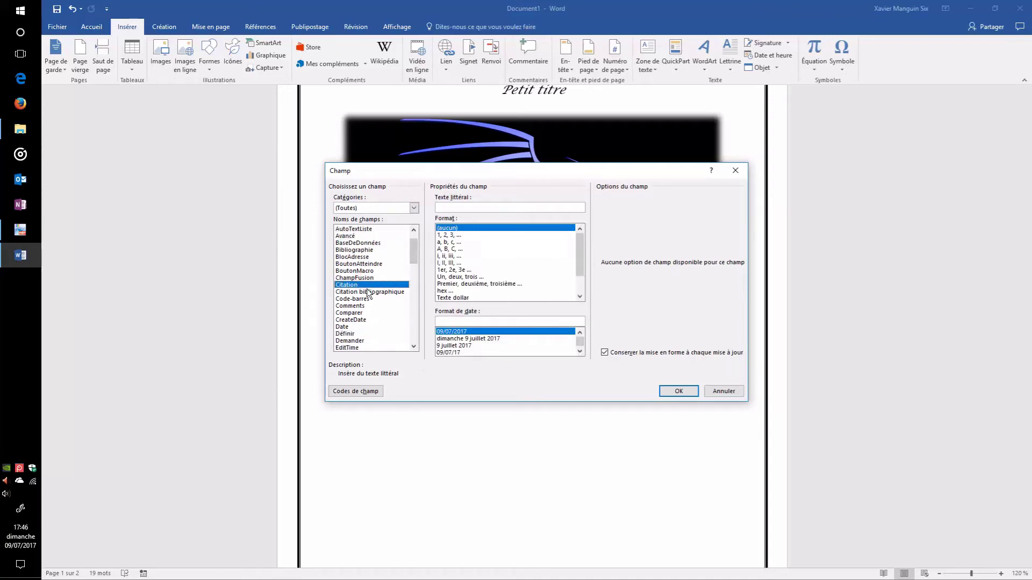
pyautogui.click(357, 326)
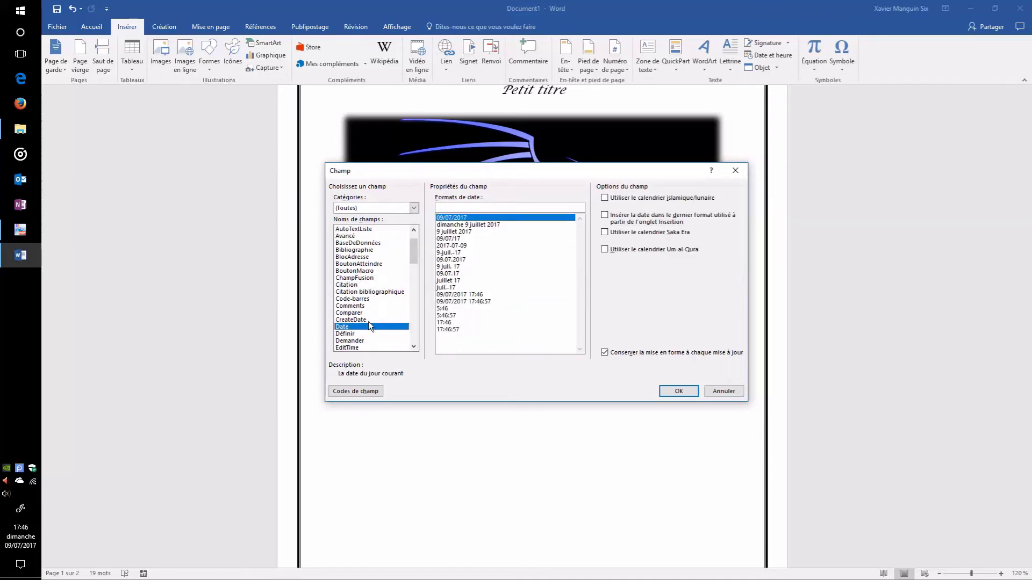
pyautogui.click(363, 320)
pyautogui.scroll(-4, 366, 318)
pyautogui.scroll(-5, 368, 312)
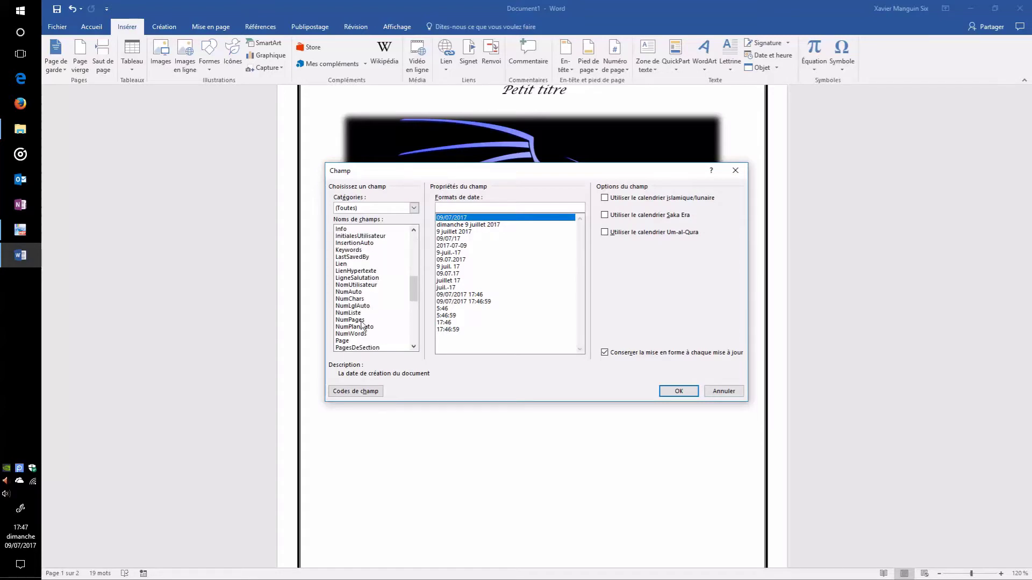
pyautogui.click(367, 317)
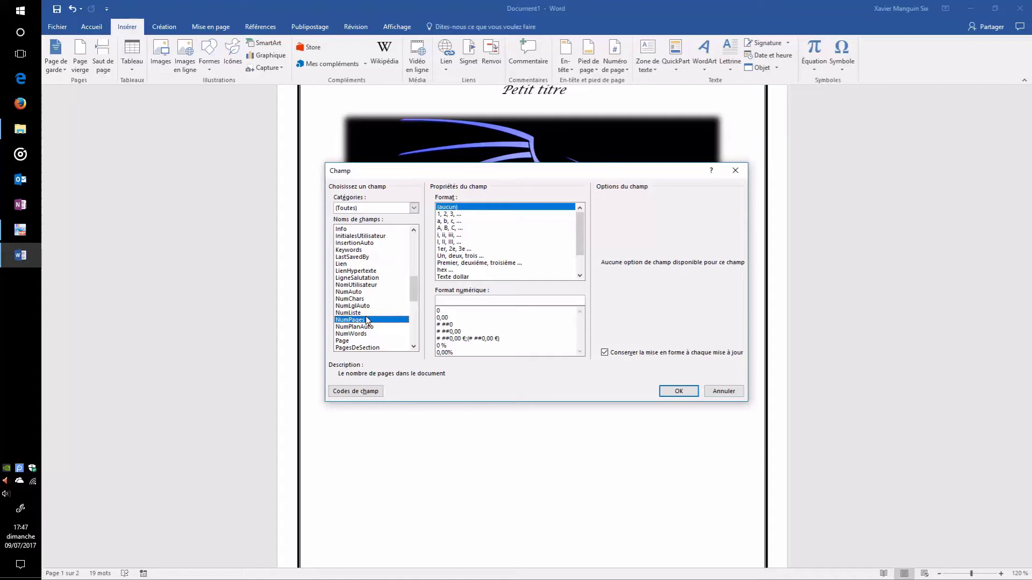
pyautogui.click(363, 341)
# Insert the SaveDate field after "Publication" using the 09/07/2017 date format.
pyautogui.scroll(-3, 372, 313)
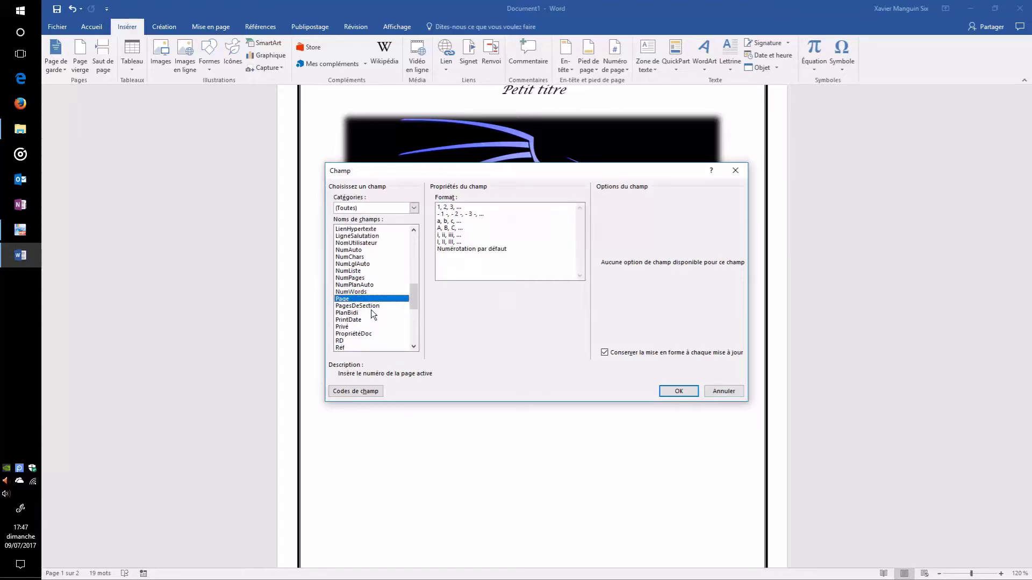
pyautogui.scroll(-2, 370, 310)
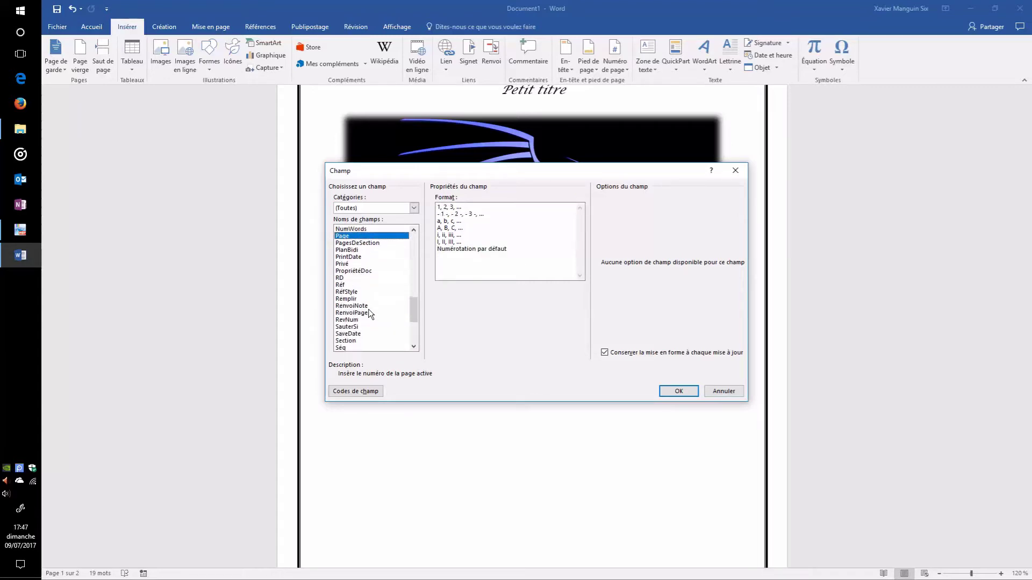
pyautogui.click(355, 334)
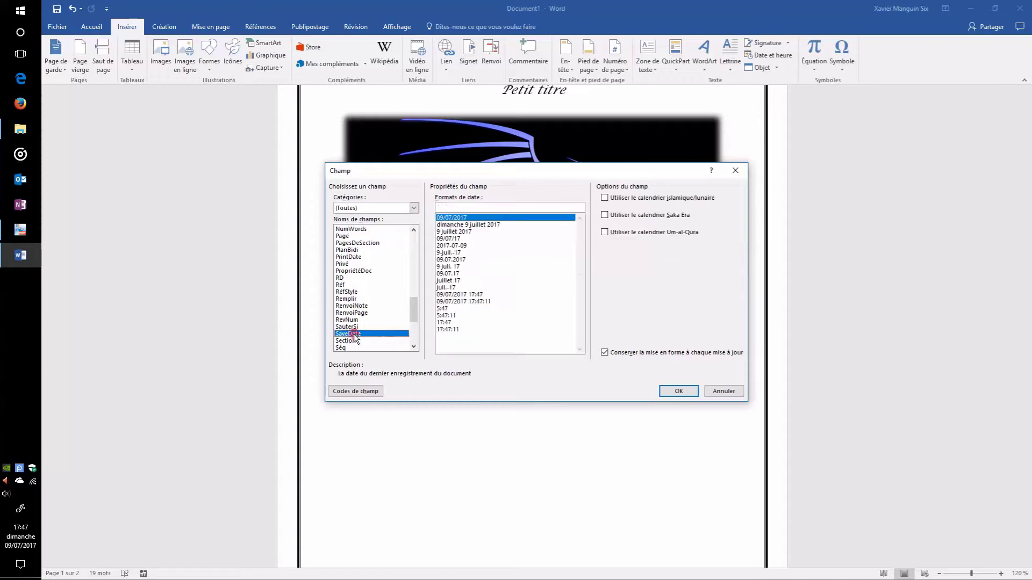
pyautogui.doubleClick(475, 219)
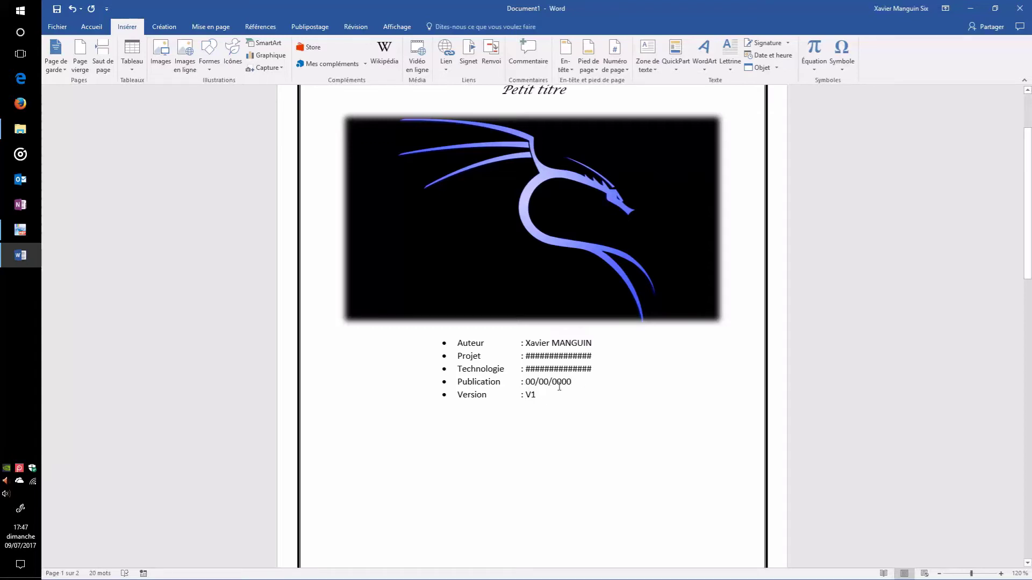
# Below the "Version" bullet, show the formatting marks, start a paragraph in the Normal style and leave one empty line.
pyautogui.scroll(-1, 572, 392)
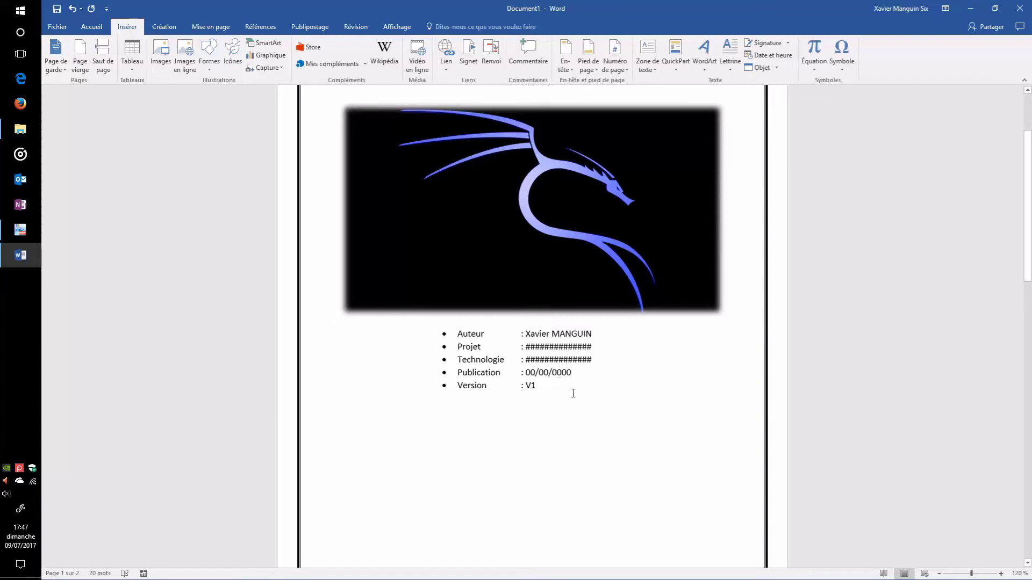
pyautogui.scroll(-2, 559, 369)
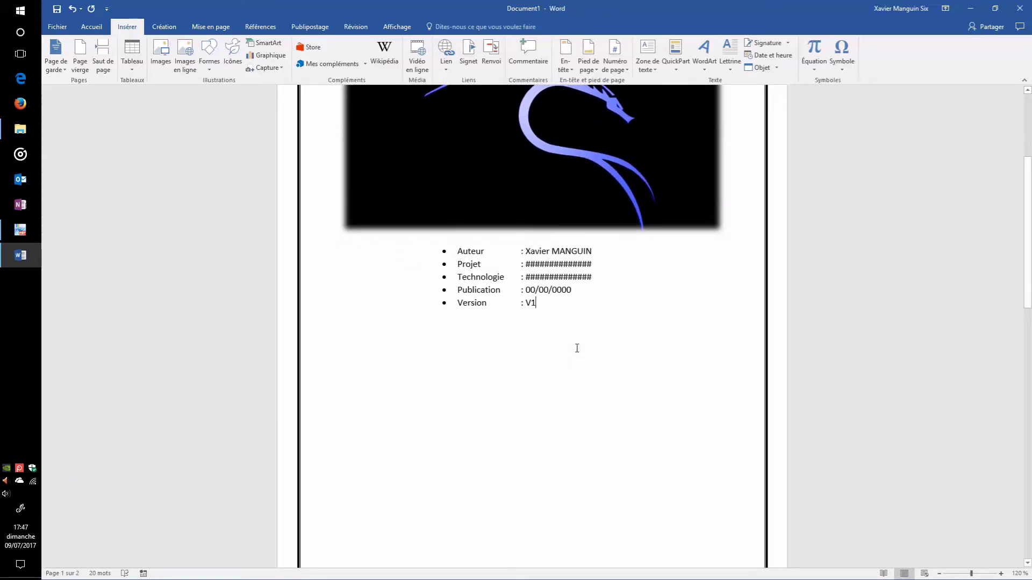
pyautogui.press('Return')
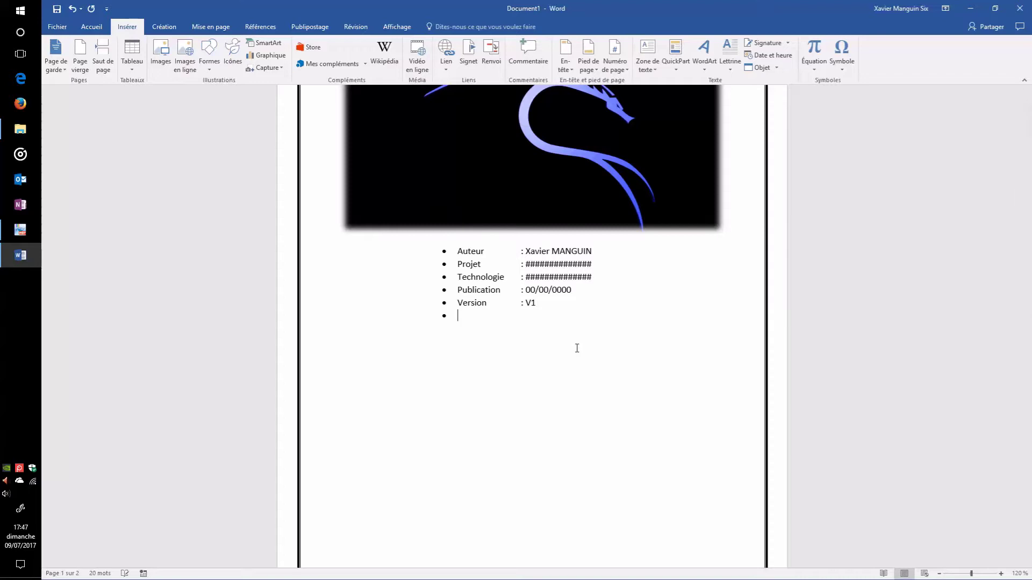
pyautogui.click(92, 27)
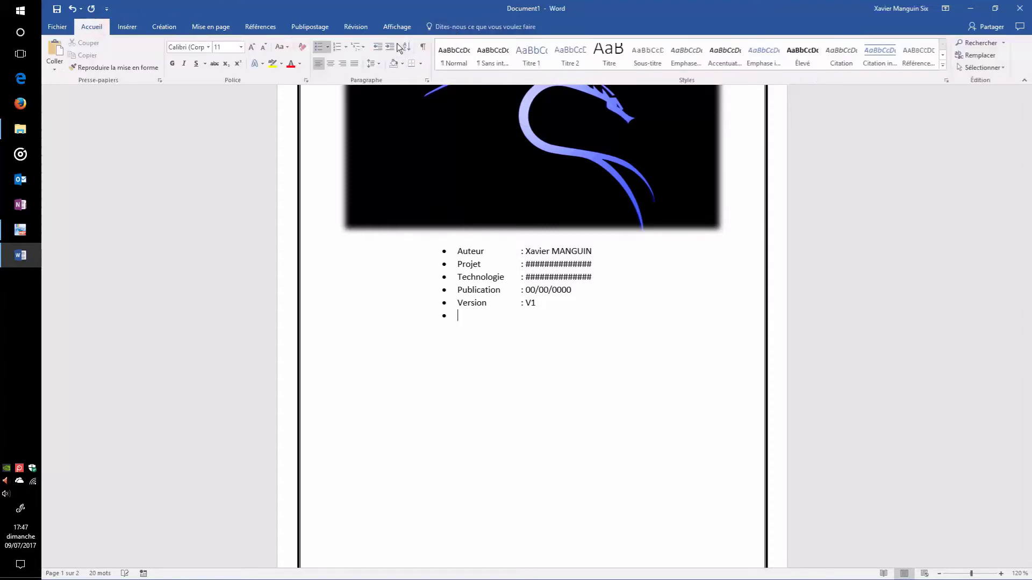
pyautogui.click(423, 46)
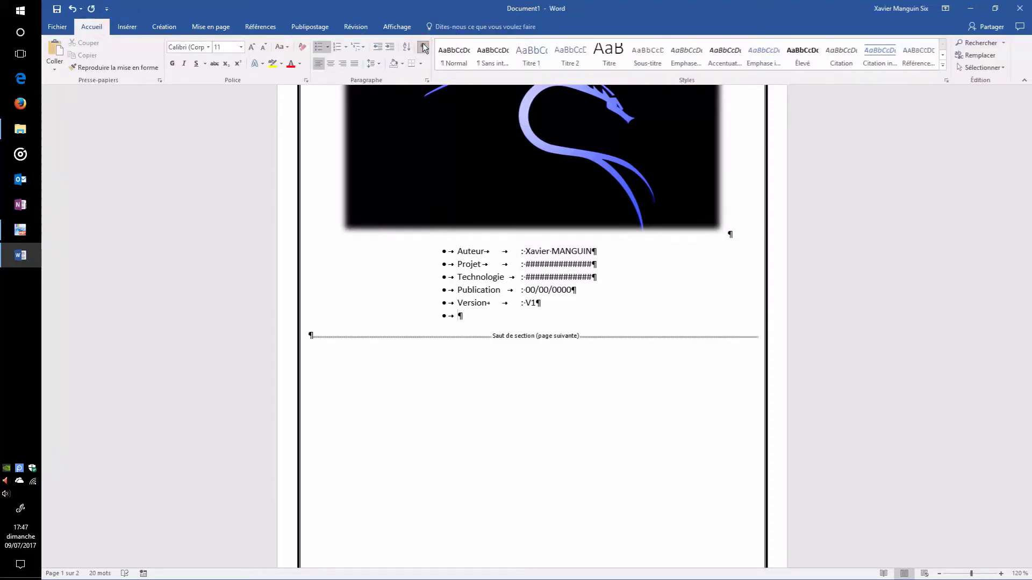
pyautogui.click(460, 60)
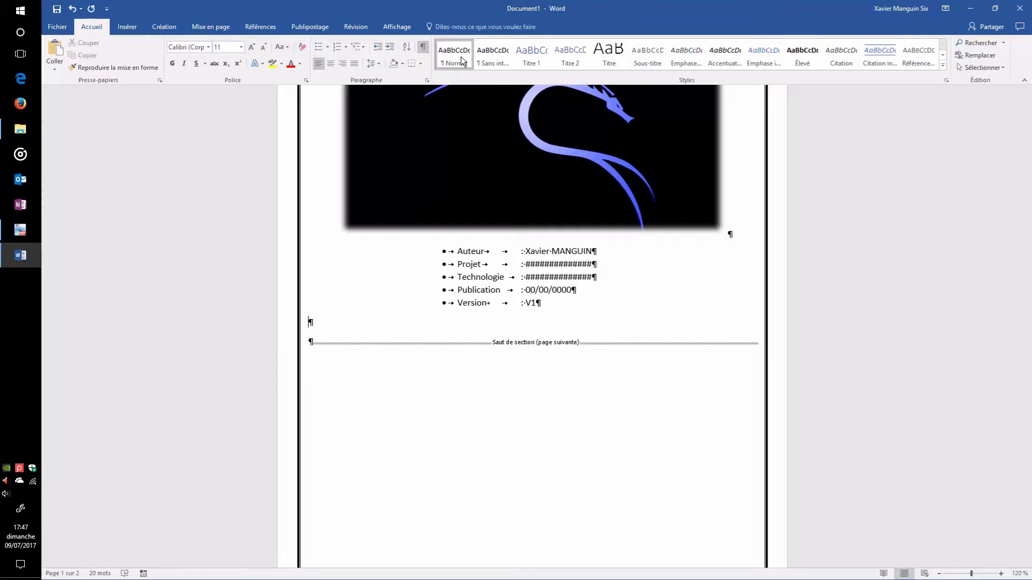
pyautogui.press('Return')
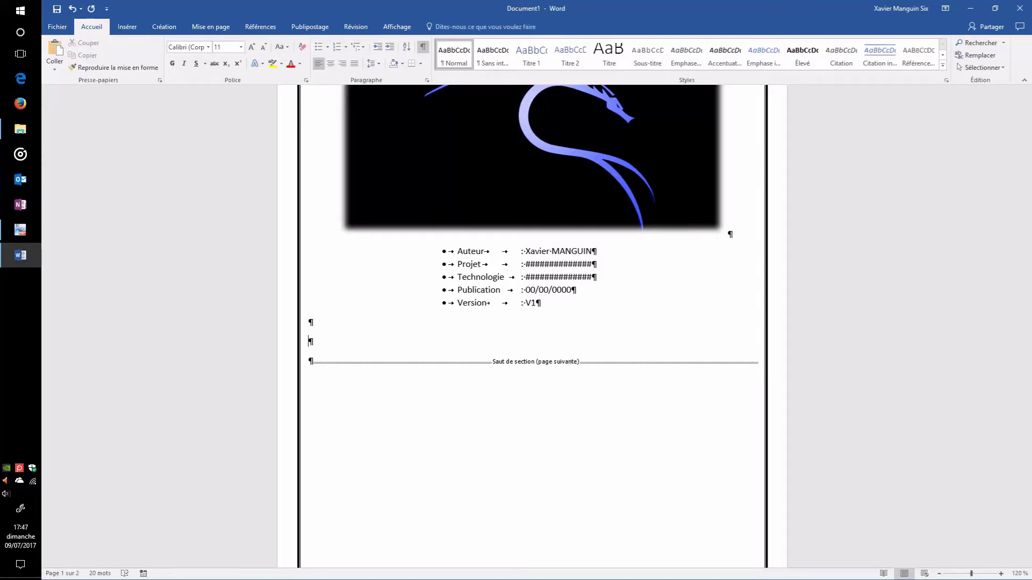
# Write a placeholder address block below the list with the lines "Adresse 1 :", "Nom", "Adresse" and "XXXXX Ville".
pyautogui.write('Adresse 1 :')
pyautogui.press('Return')
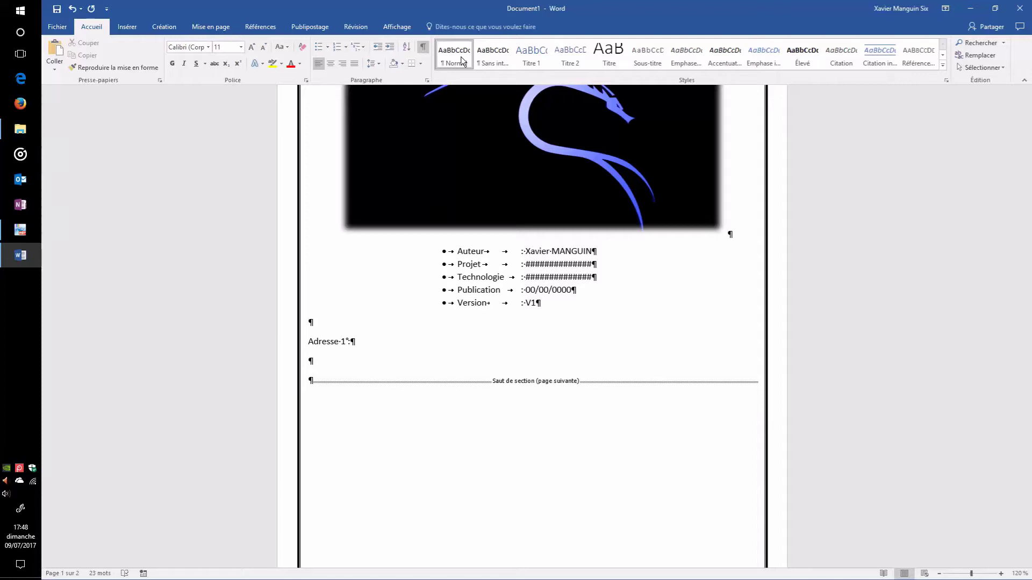
pyautogui.write('Nom')
pyautogui.press('Return')
pyautogui.write('Adresse')
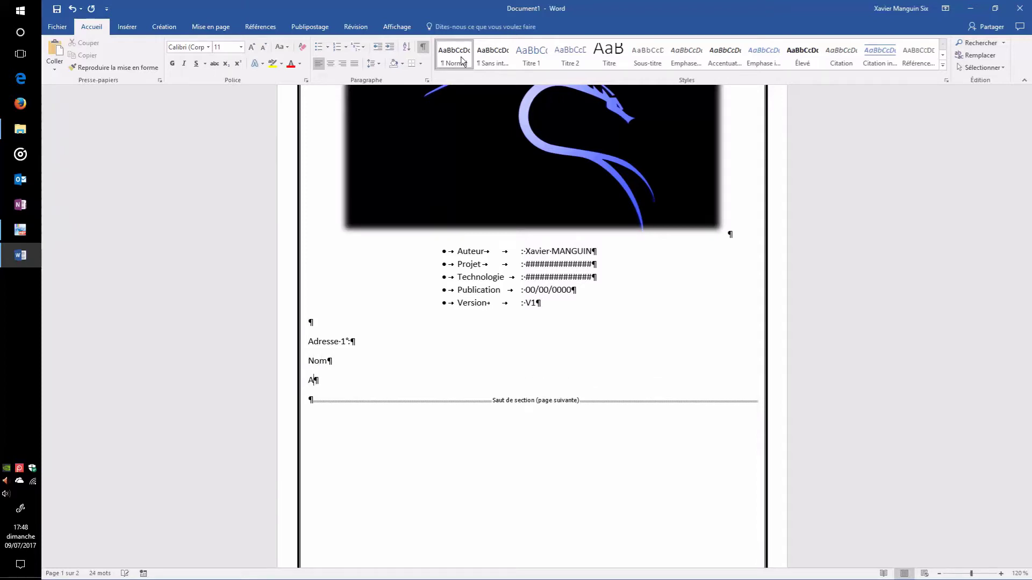
pyautogui.press('Return')
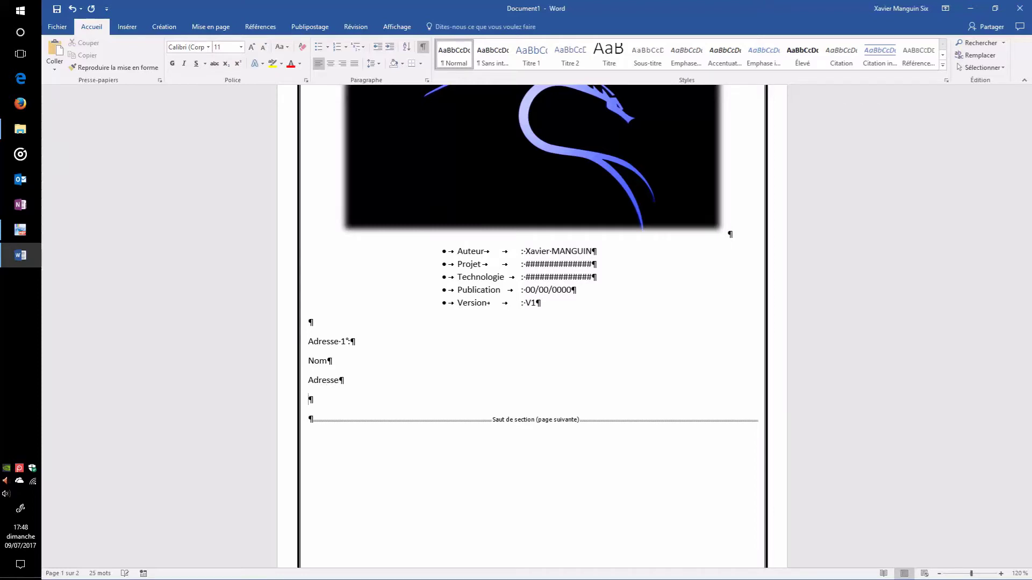
pyautogui.write('XXXXX Ville')
# Make the "Adresse 1 :" line bold and underlined.
pyautogui.click(362, 342)
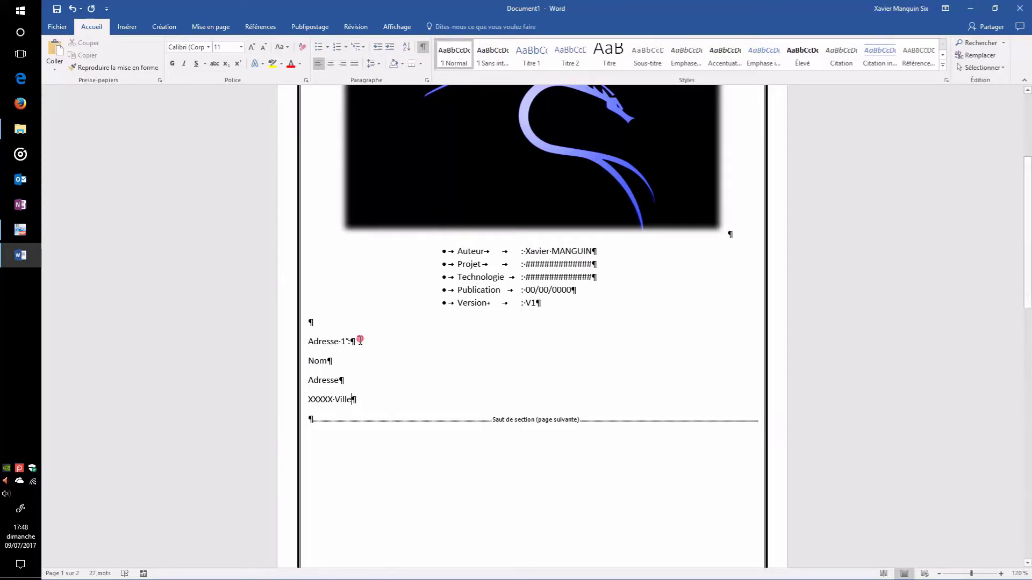
pyautogui.tripleClick(361, 342)
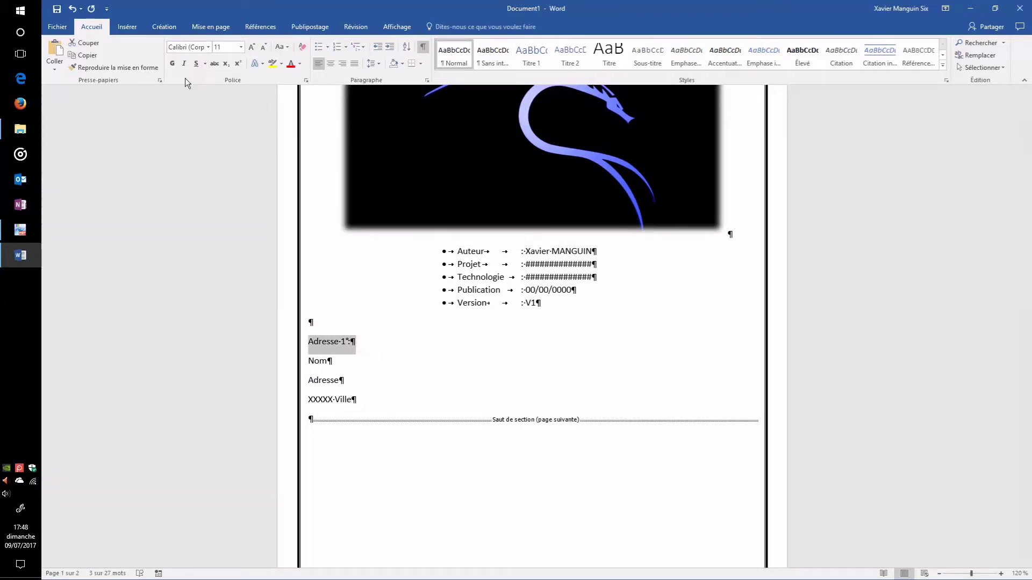
pyautogui.click(172, 64)
pyautogui.click(196, 64)
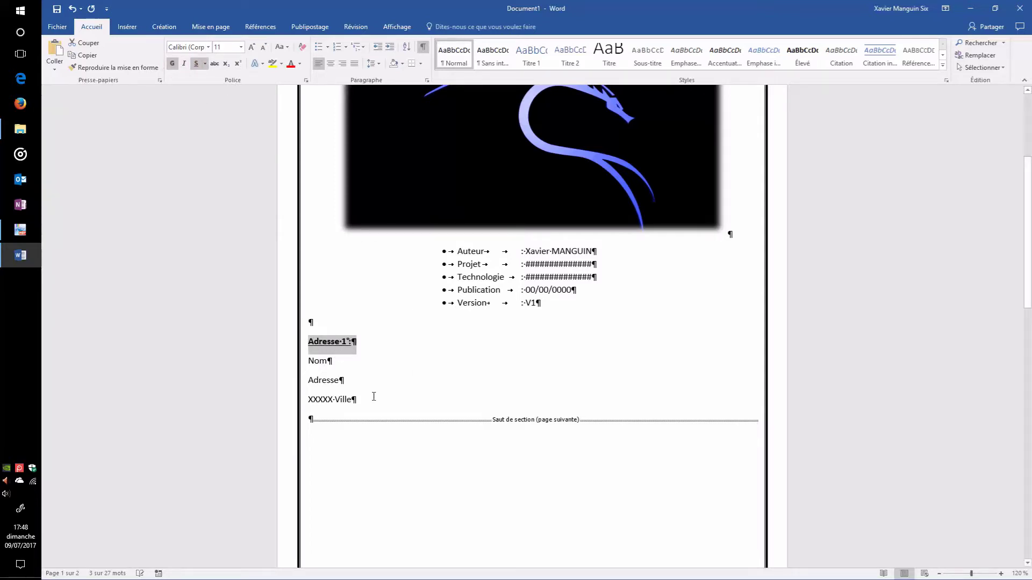
# Set the spacing after the four lines of the address block to 0 pt.
pyautogui.click(368, 399)
pyautogui.moveTo(368, 399); pyautogui.dragTo(309, 340)
pyautogui.hotkey('ctrl', 'c')
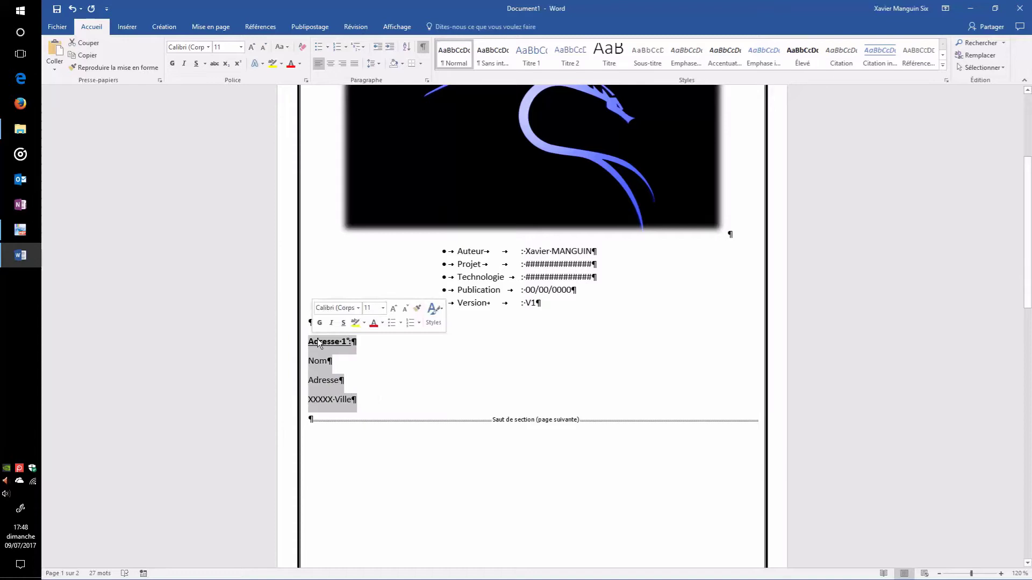
pyautogui.click(206, 28)
pyautogui.click(384, 68)
# Paste a copy of the four-line address block directly below the original.
pyautogui.moveTo(360, 380); pyautogui.dragTo(310, 340)
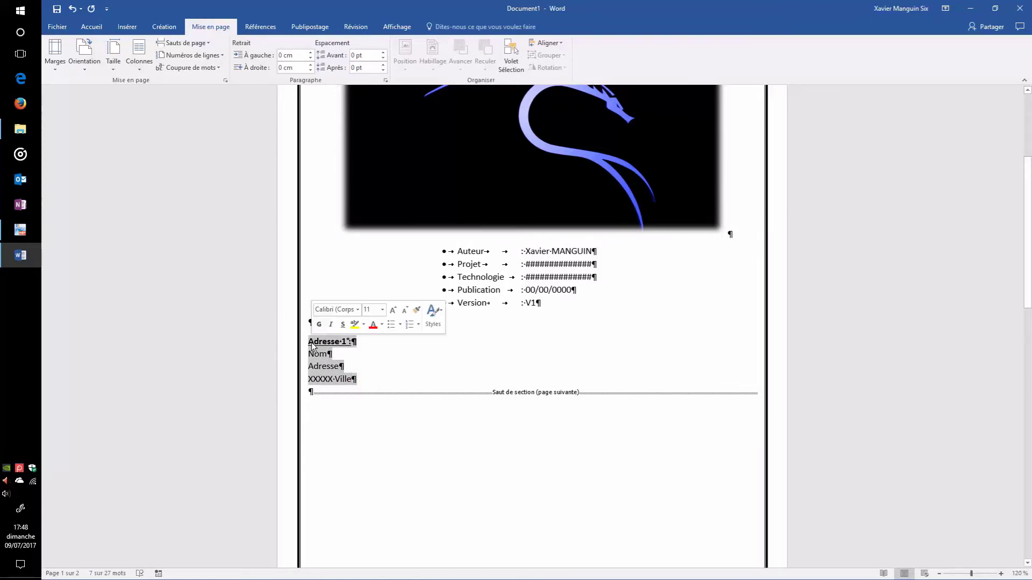
pyautogui.click(365, 384)
pyautogui.press('Return')
pyautogui.hotkey('ctrl', 'v')
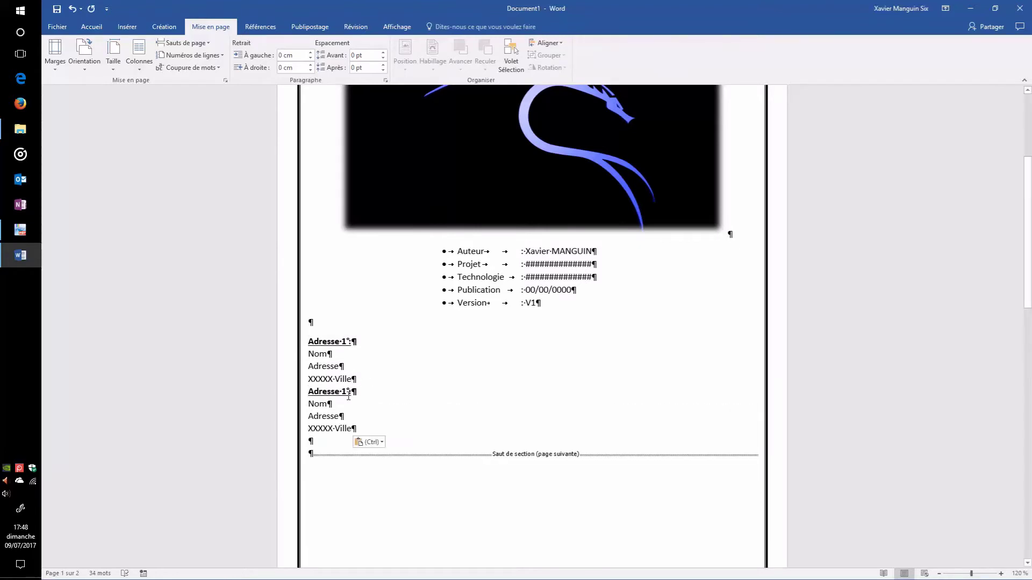
# Change the heading of the copied address block to "Adresse 2 :".
pyautogui.doubleClick(344, 391)
pyautogui.press('Delete')
pyautogui.write('2')
pyautogui.click(411, 406)
pyautogui.click(376, 426)
# Arrange the two address blocks side by side in a two-column layout.
pyautogui.moveTo(360, 429); pyautogui.dragTo(308, 342)
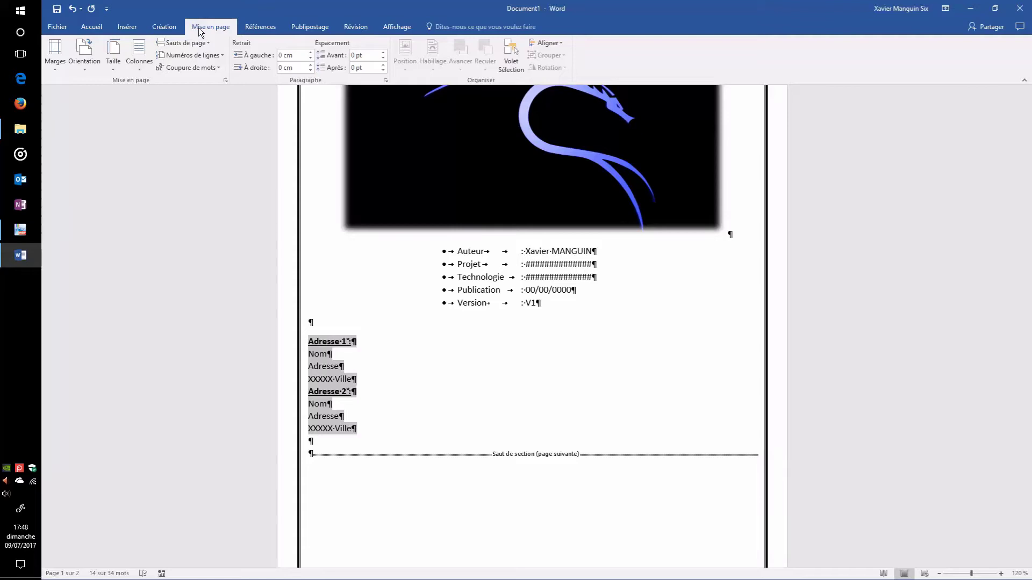
pyautogui.click(133, 72)
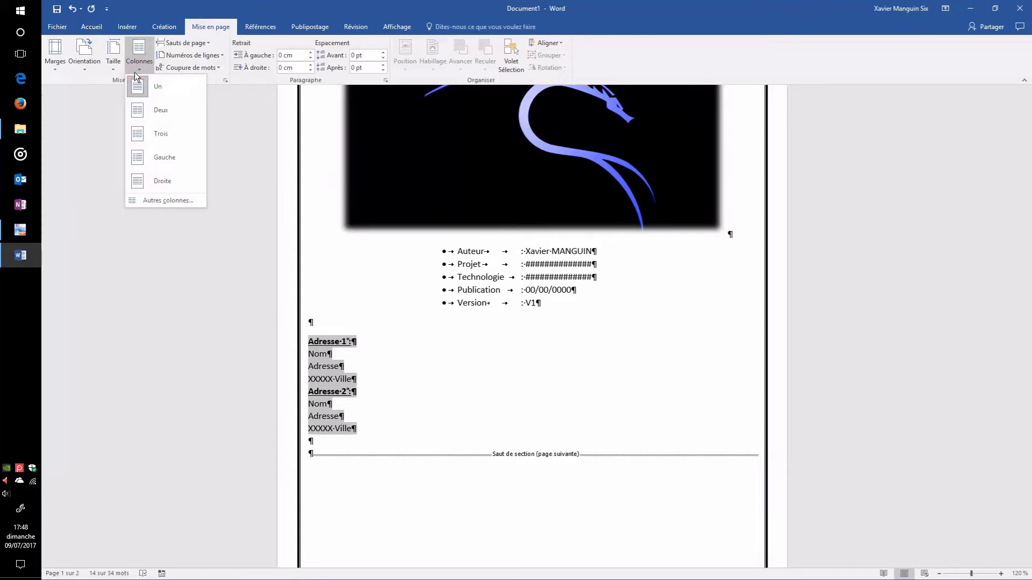
pyautogui.click(171, 108)
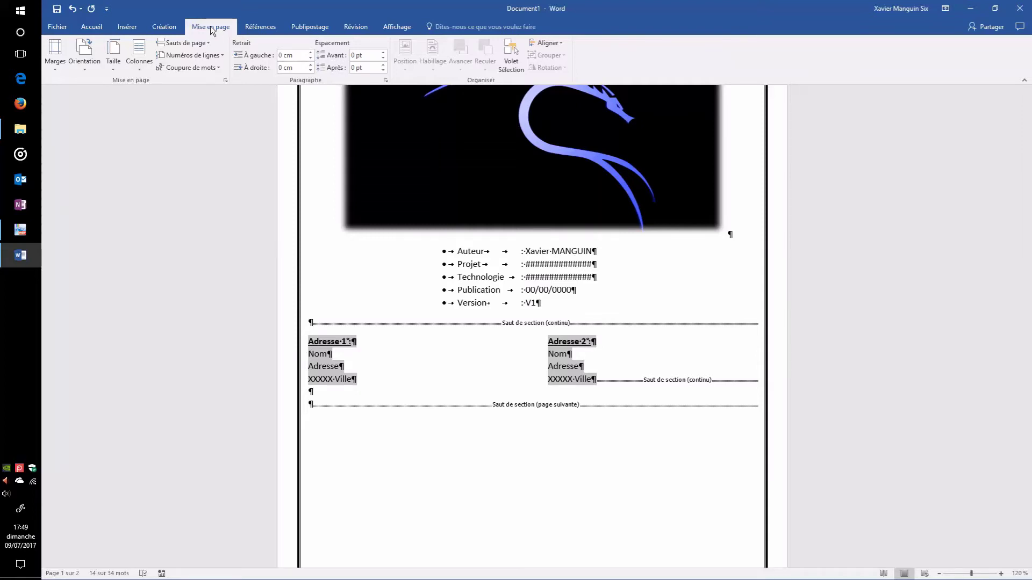
# Set the left indent of both address blocks to 2 cm.
pyautogui.click(310, 53)
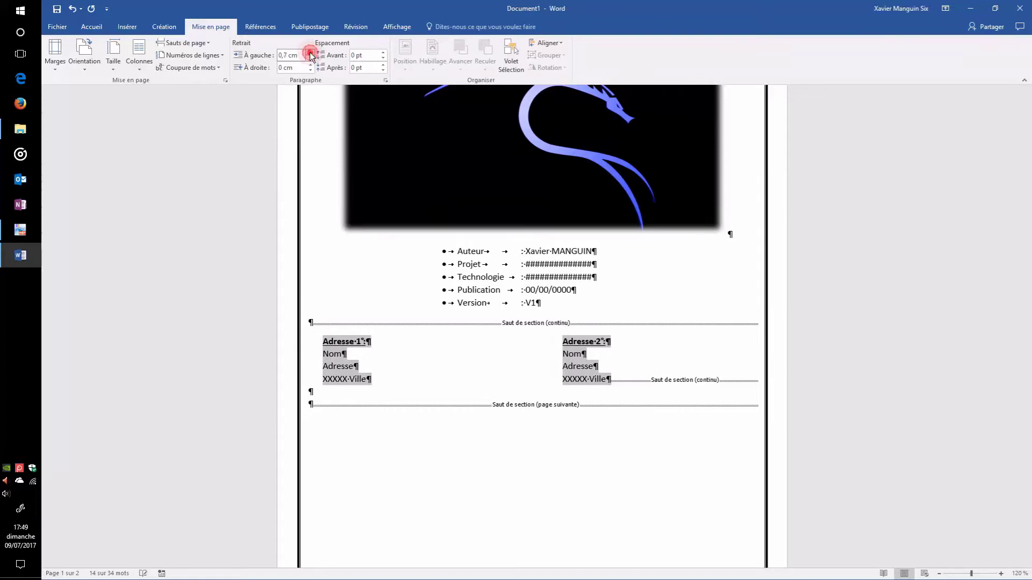
pyautogui.click(311, 53)
pyautogui.click(311, 53)
pyautogui.click(310, 53)
pyautogui.click(310, 52)
pyautogui.click(310, 53)
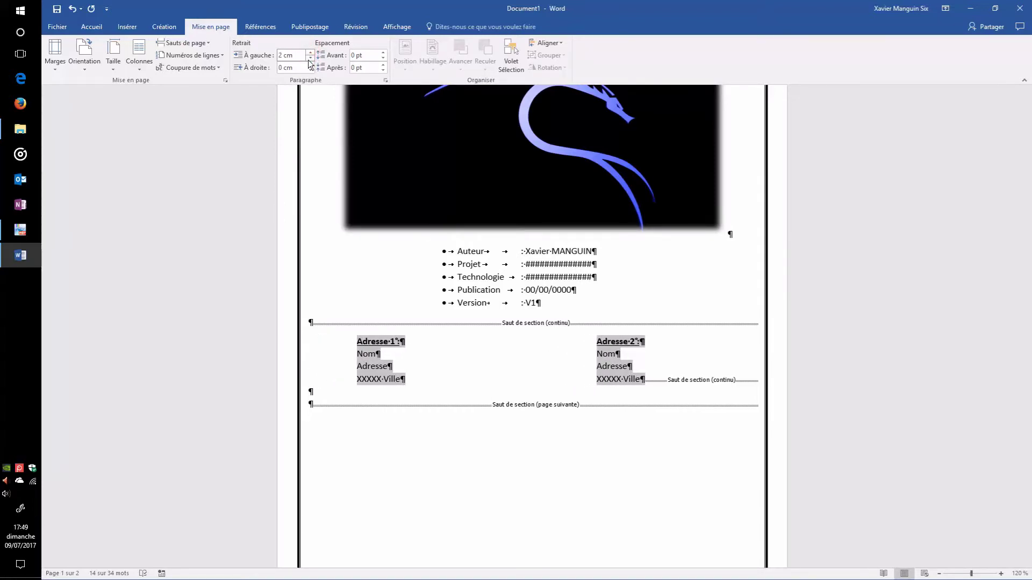
pyautogui.click(98, 26)
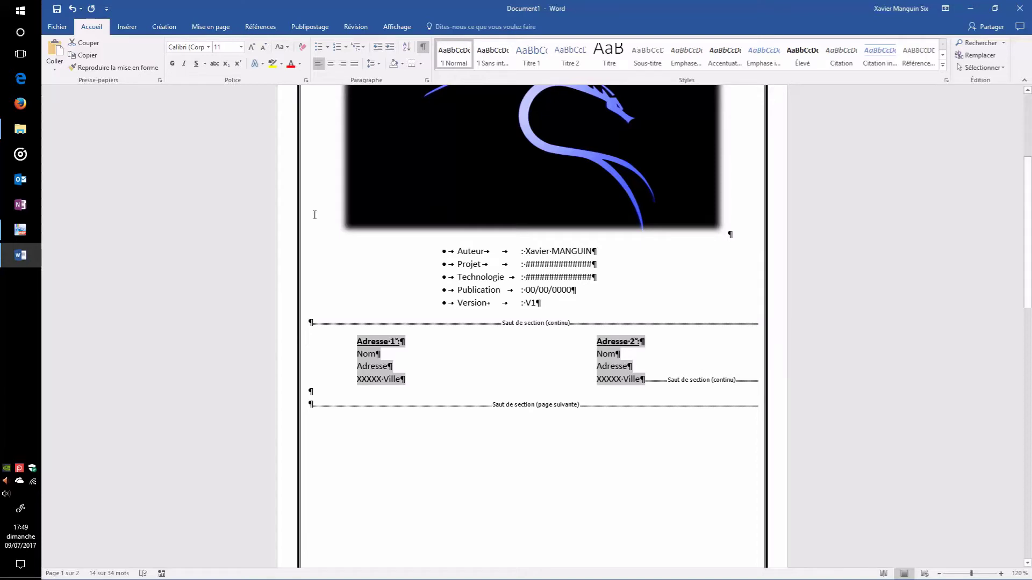
pyautogui.click(642, 365)
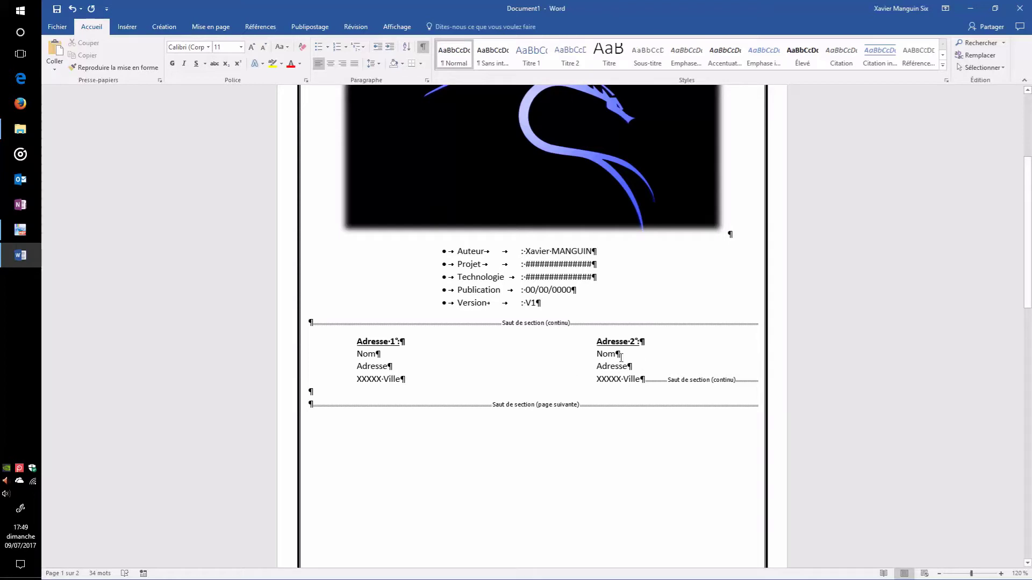
pyautogui.click(398, 365)
pyautogui.press('Return')
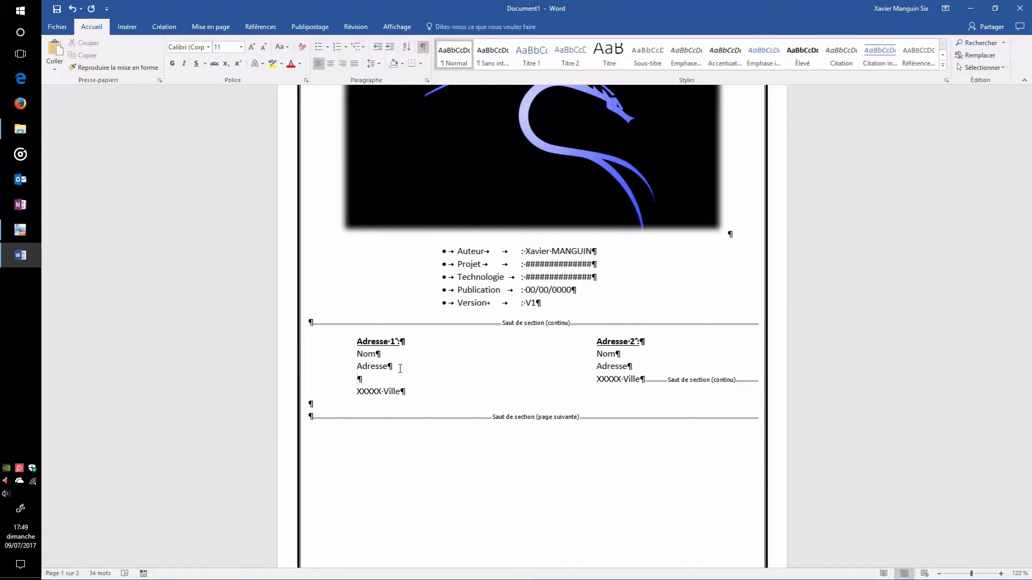
pyautogui.hotkey('ctrl', 'z')
# Try adding a "Complément" line below "Adresse" in the second block and balancing the first block with an empty line after its city line.
pyautogui.click(646, 369)
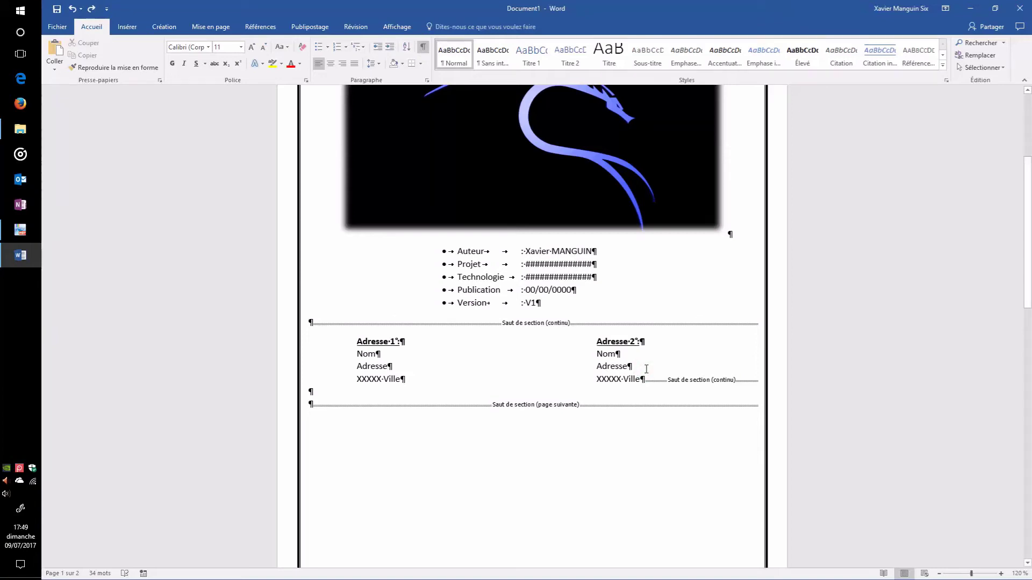
pyautogui.press('Return')
pyautogui.write('C')
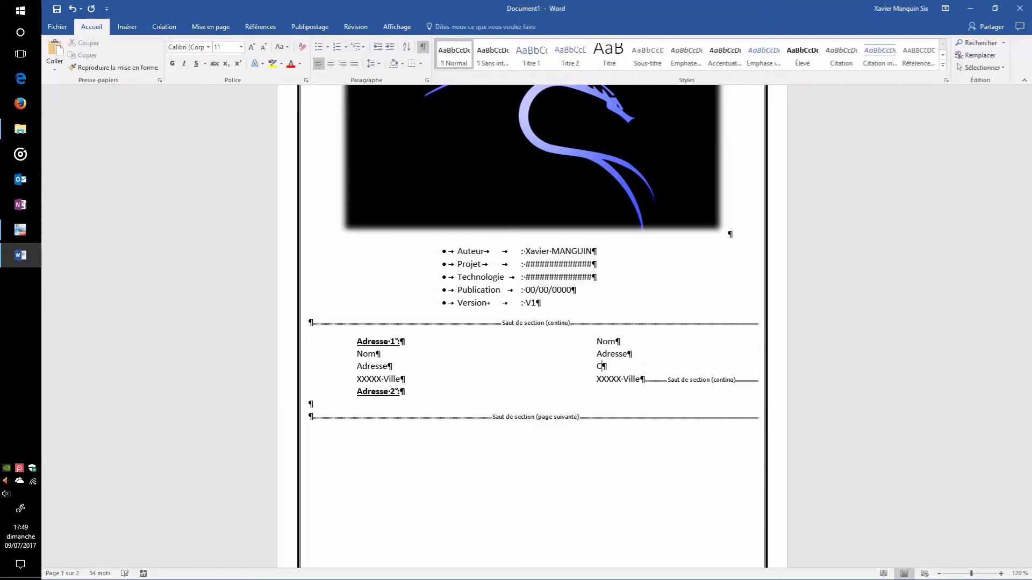
pyautogui.write('omplément')
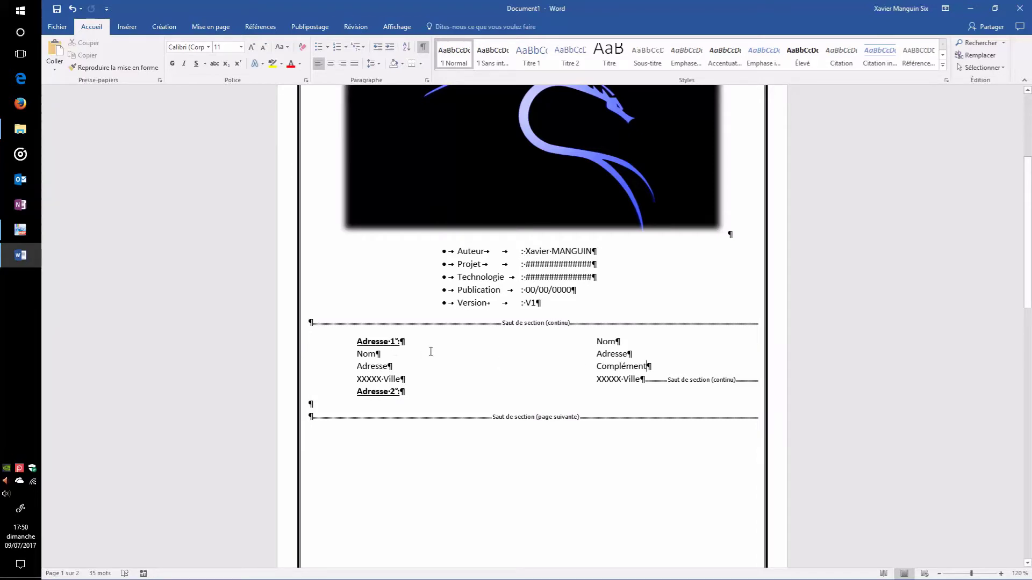
pyautogui.click(408, 380)
pyautogui.click(420, 380)
pyautogui.press('Return')
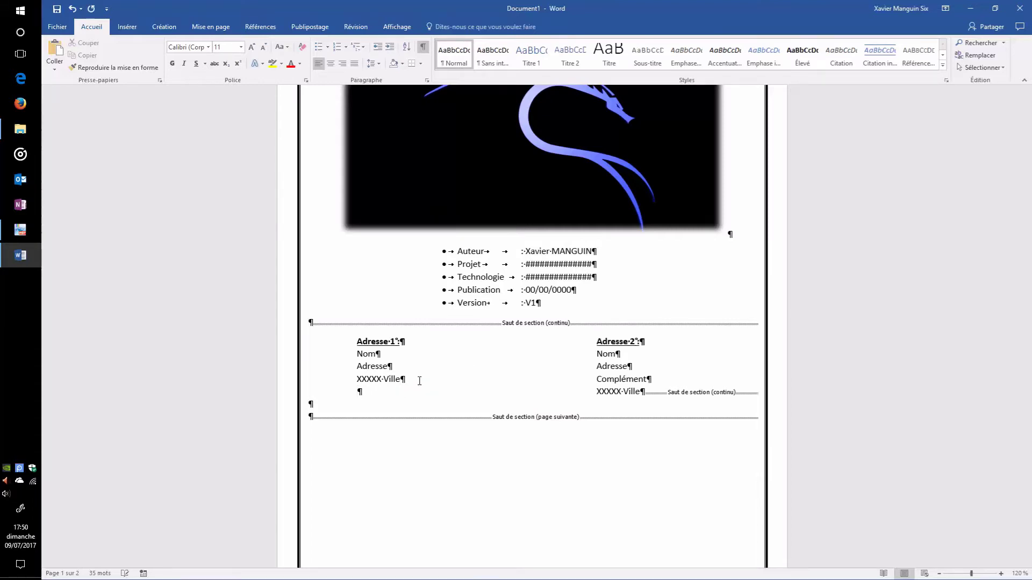
# Remove the empty line from the first address block and the "Complément" line from the second.
pyautogui.click(626, 354)
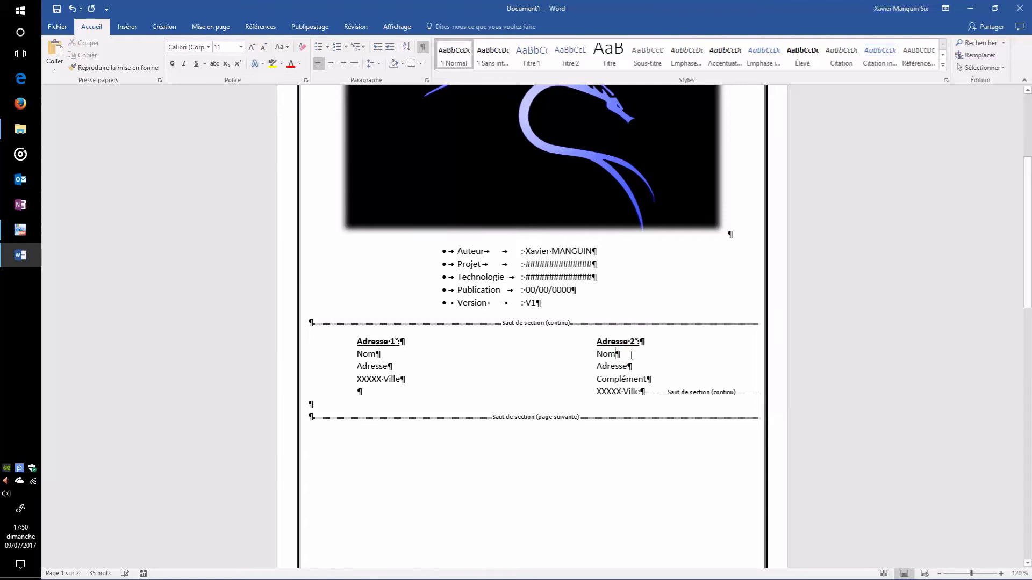
pyautogui.click(649, 380)
pyautogui.click(384, 392)
pyautogui.press('BackSpace')
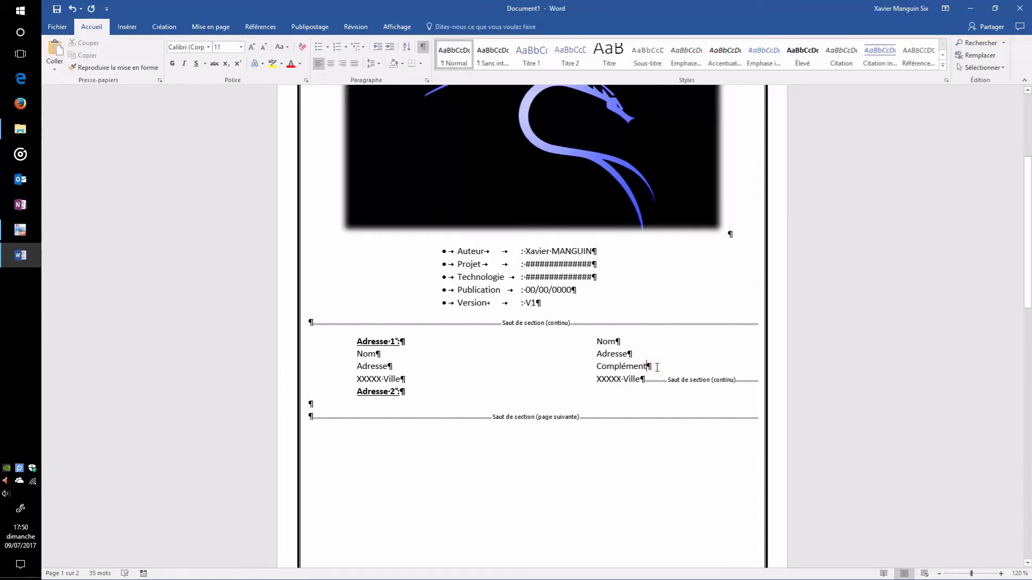
pyautogui.moveTo(653, 368); pyautogui.dragTo(638, 356)
pyautogui.press('Delete')
pyautogui.click(415, 396)
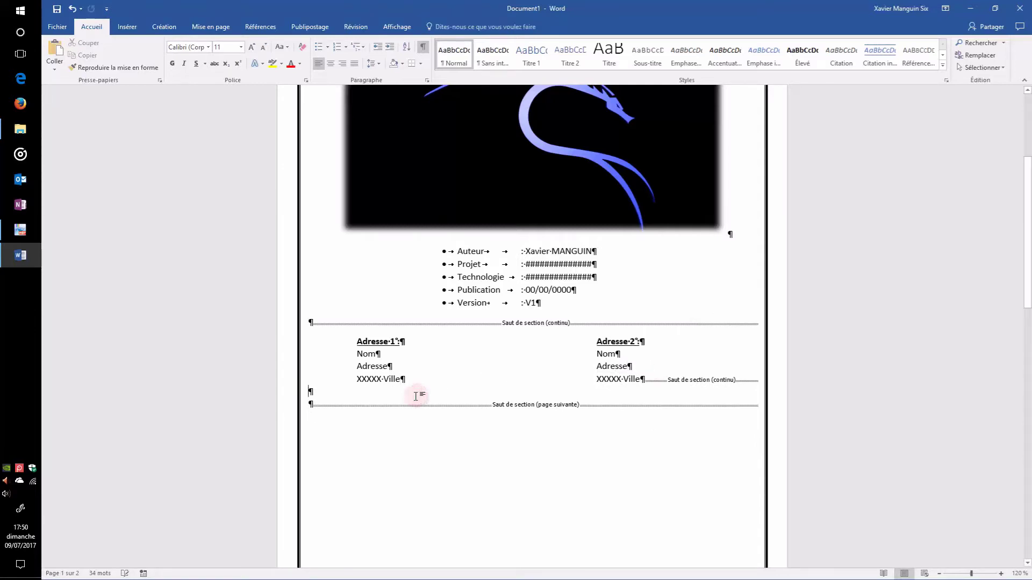
# Hide the formatting marks to check the layout of the whole cover page.
pyautogui.click(422, 47)
pyautogui.scroll(5, 708, 325)
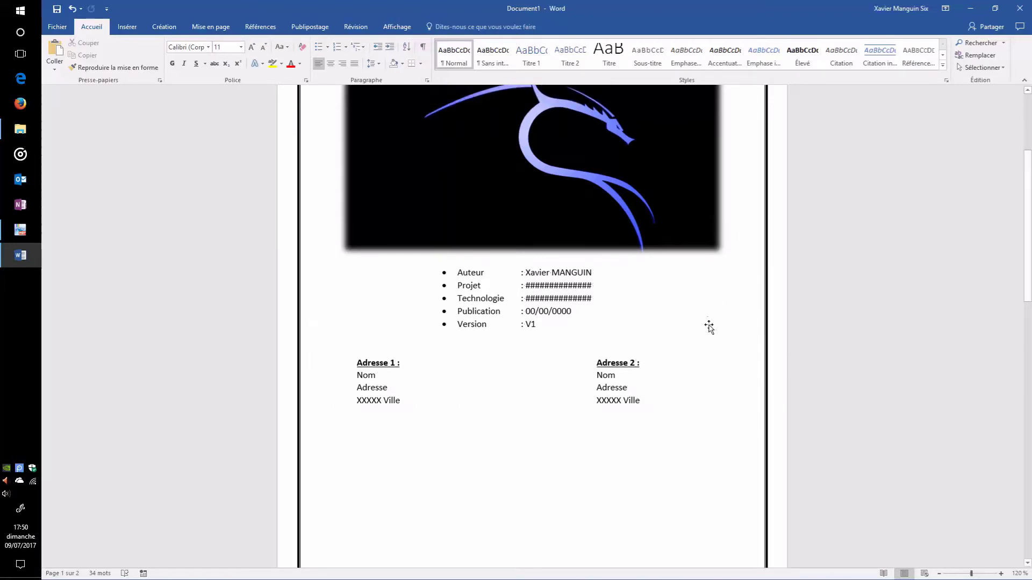
pyautogui.scroll(-3, 708, 324)
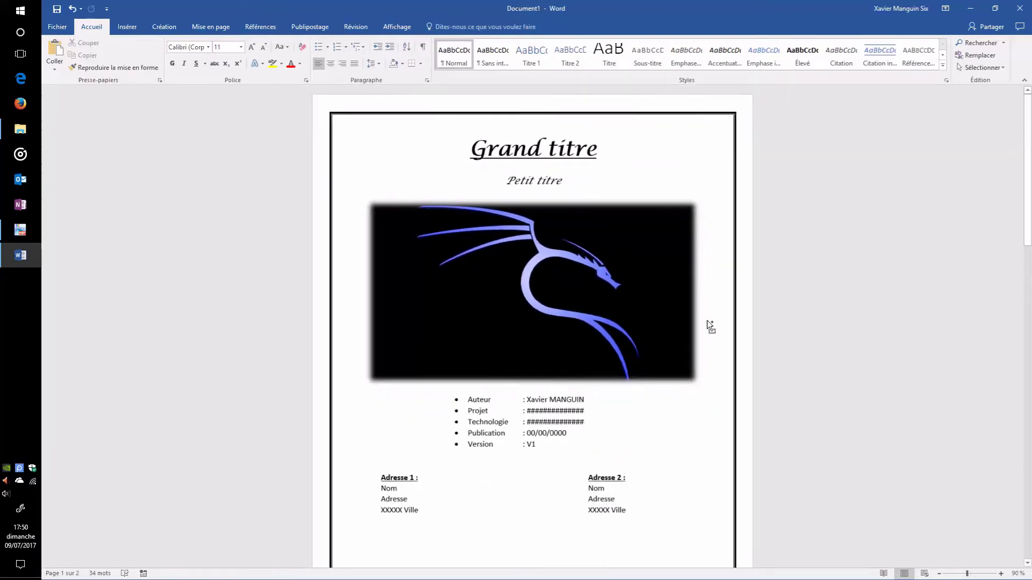
pyautogui.scroll(-1, 702, 323)
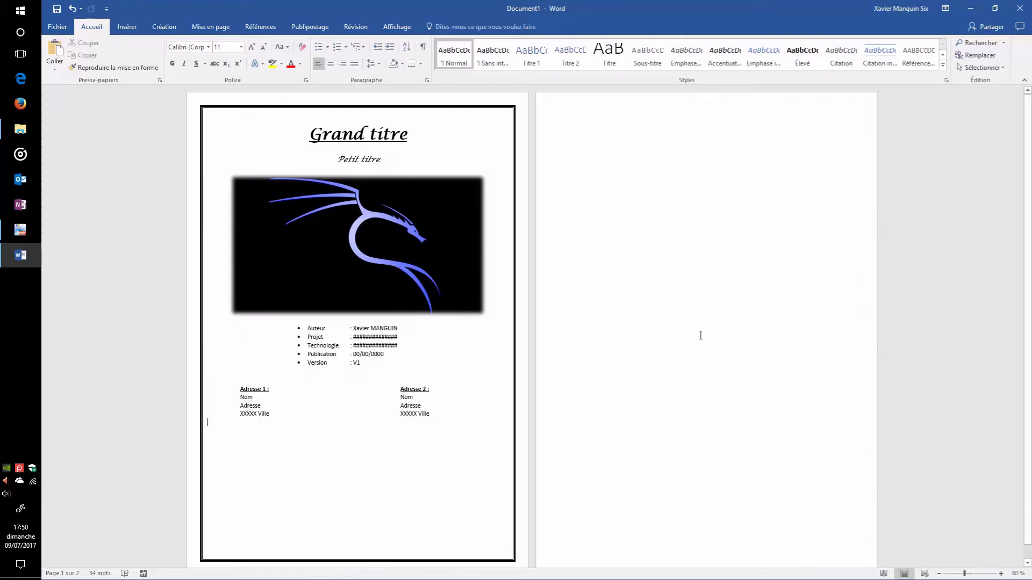
# Set the spacing after the "Version" line of the information list to 24 pt.
pyautogui.click(382, 366)
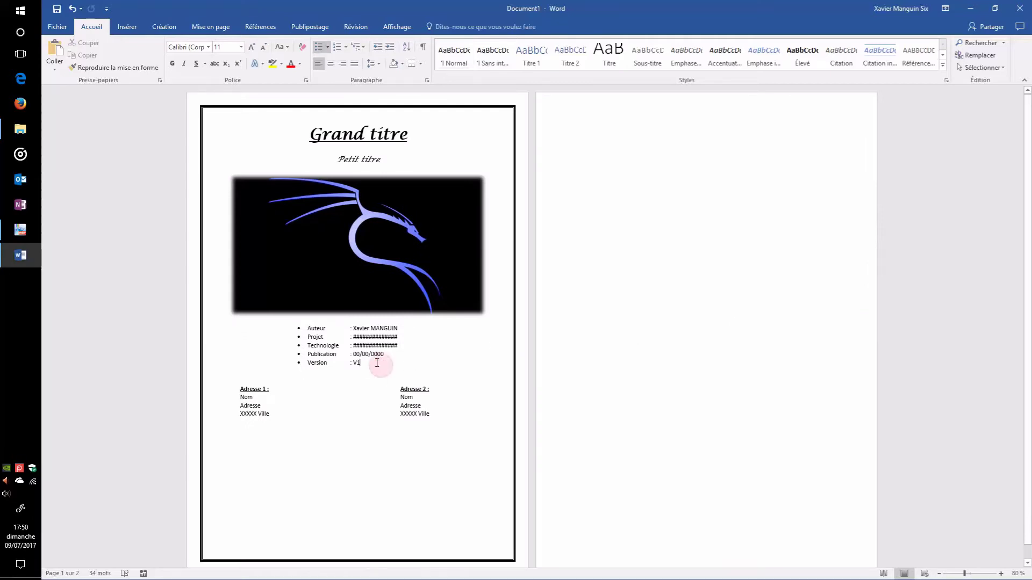
pyautogui.click(212, 27)
pyautogui.click(383, 65)
pyautogui.click(383, 65)
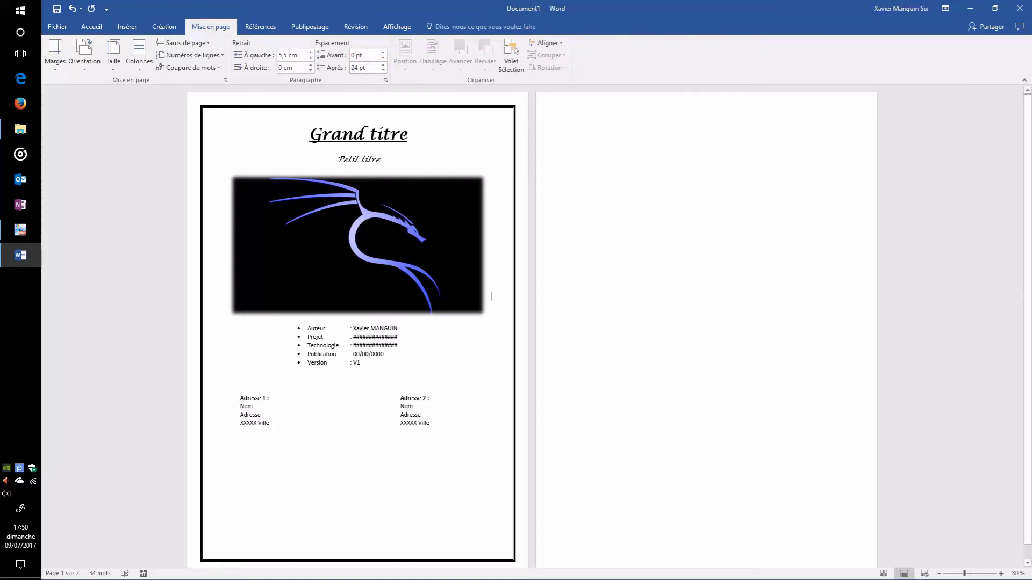
# Set the spacing after the dragon picture's paragraph to 18 pt.
pyautogui.click(496, 311)
pyautogui.click(383, 65)
pyautogui.click(382, 65)
pyautogui.click(434, 353)
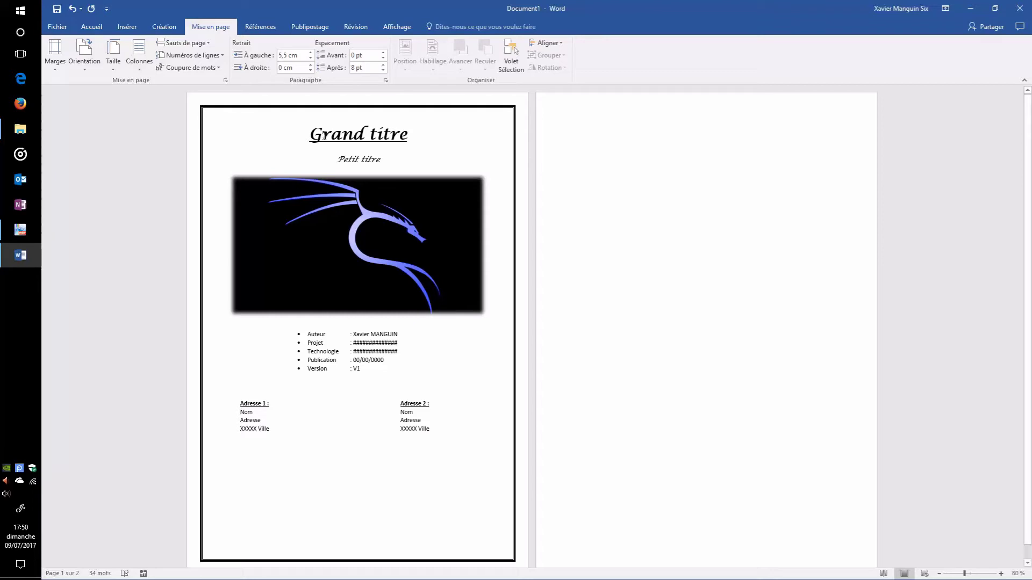
pyautogui.click(347, 248)
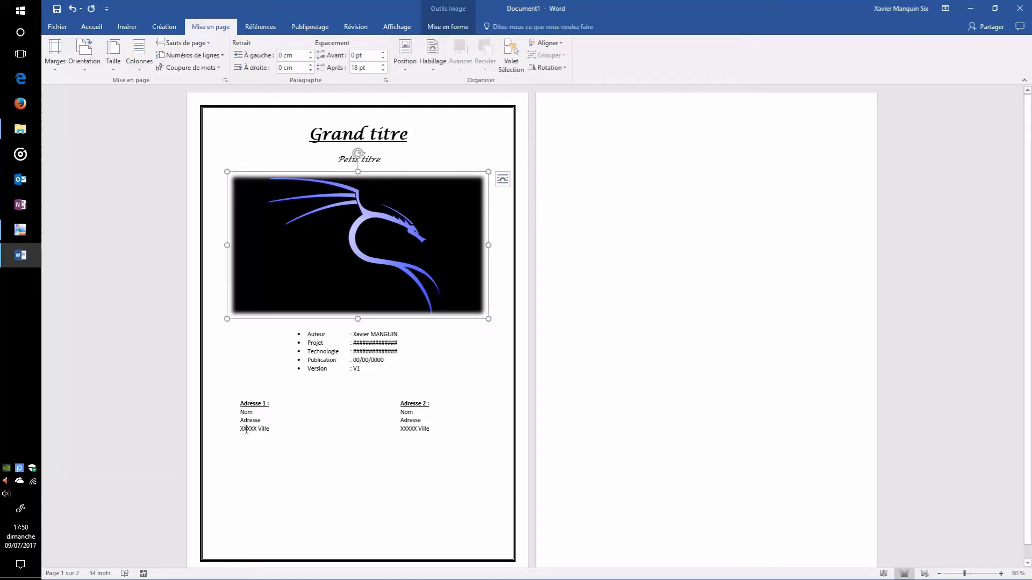
pyautogui.click(463, 379)
# Open the header of the second page for editing.
pyautogui.click(616, 159)
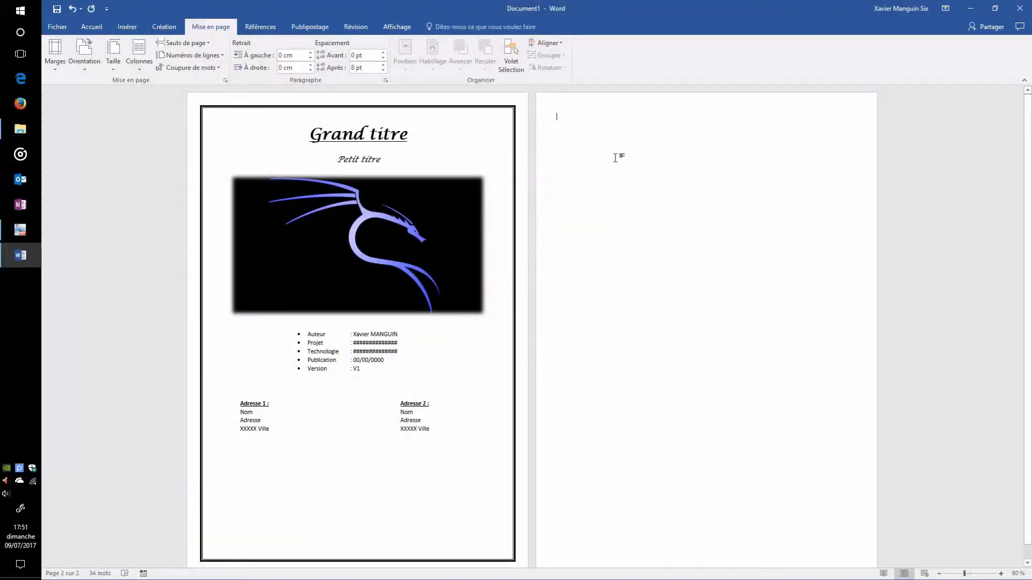
pyautogui.scroll(3, 615, 157)
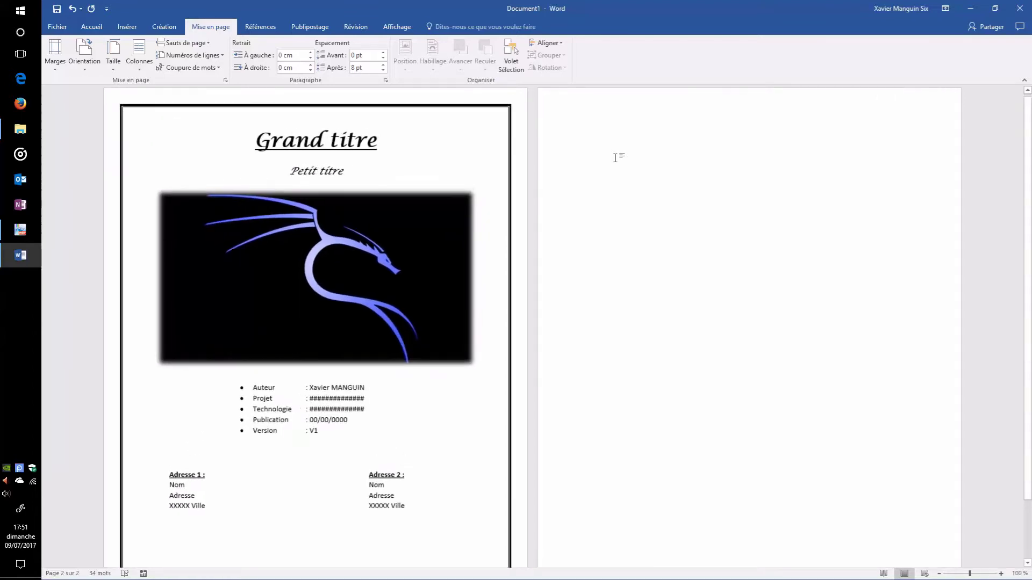
pyautogui.scroll(1, 616, 157)
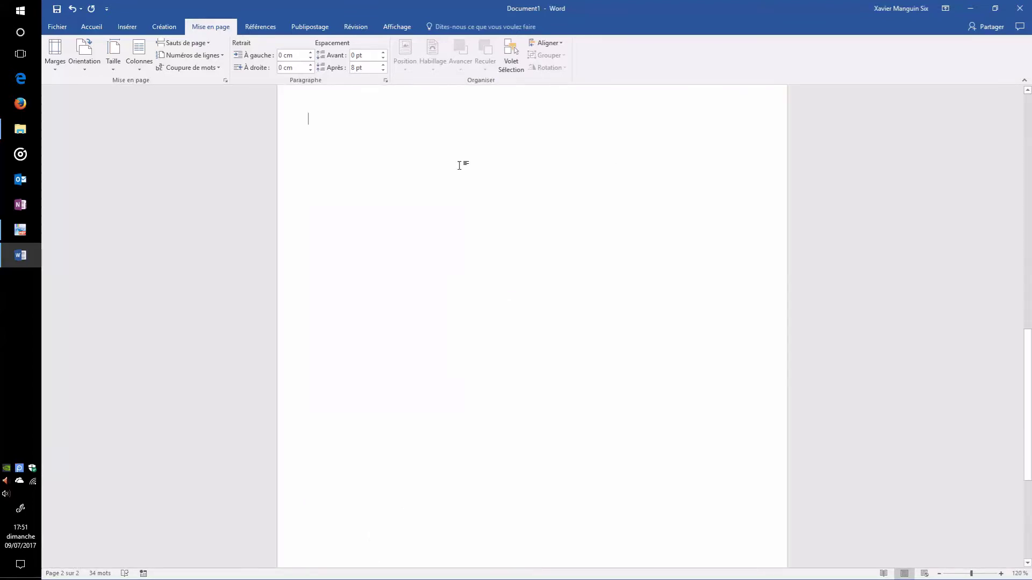
pyautogui.scroll(2, 458, 177)
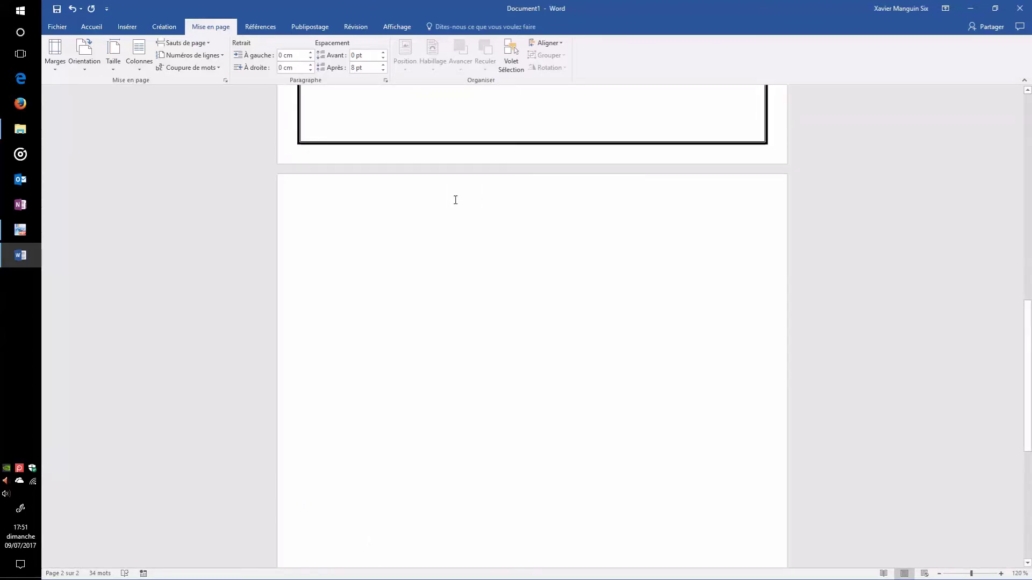
pyautogui.doubleClick(295, 192)
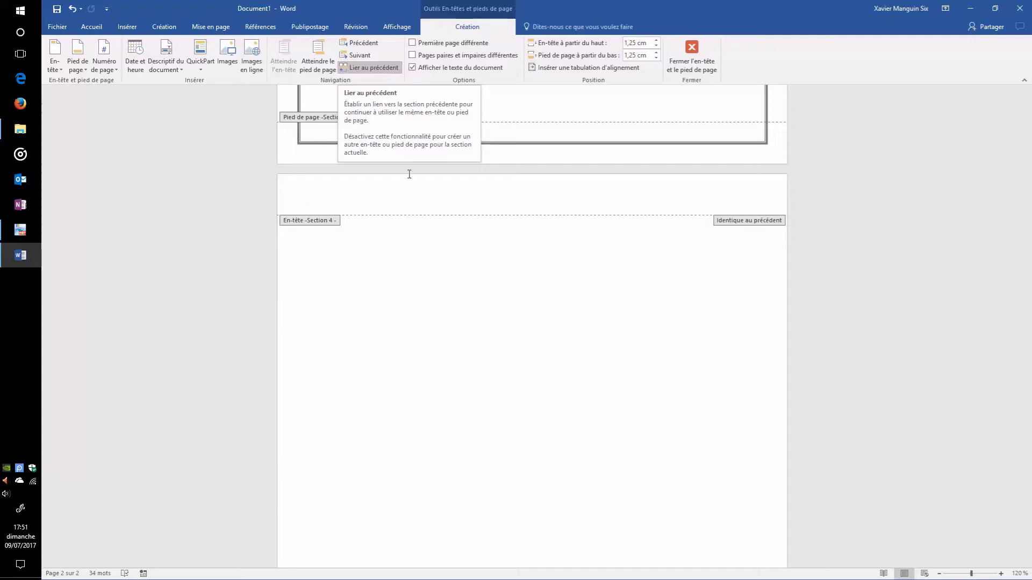
pyautogui.scroll(10, 484, 290)
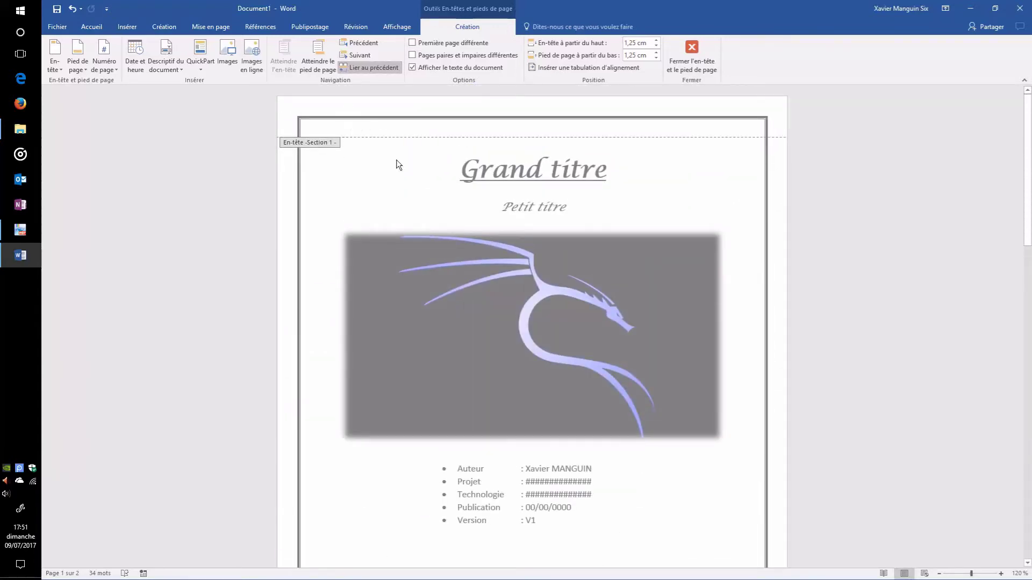
pyautogui.scroll(-8, 384, 198)
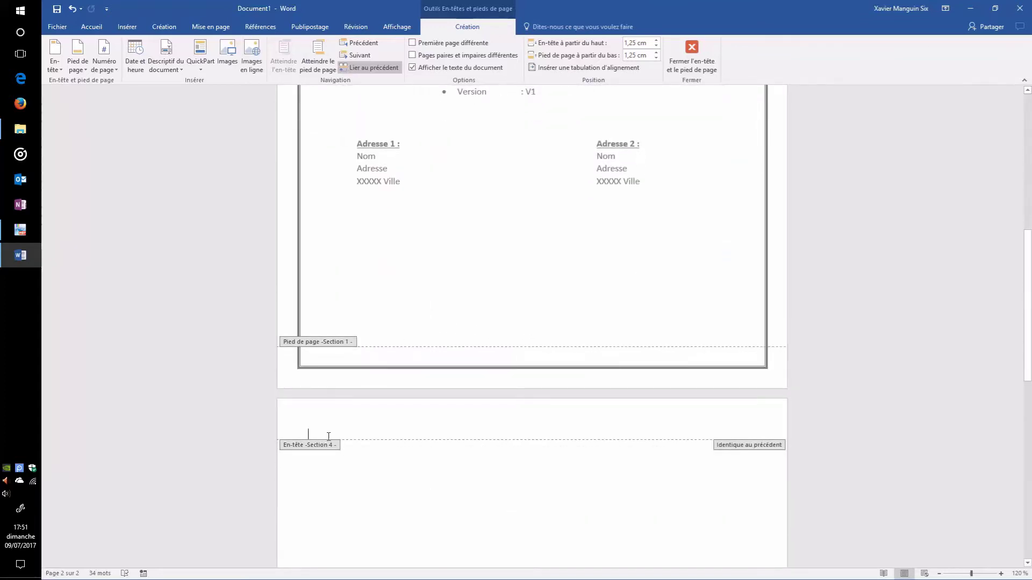
# Enter "Test" in the second page's header to check whether the cover page repeats it, and delete the text again.
pyautogui.click(334, 428)
pyautogui.write('Test')
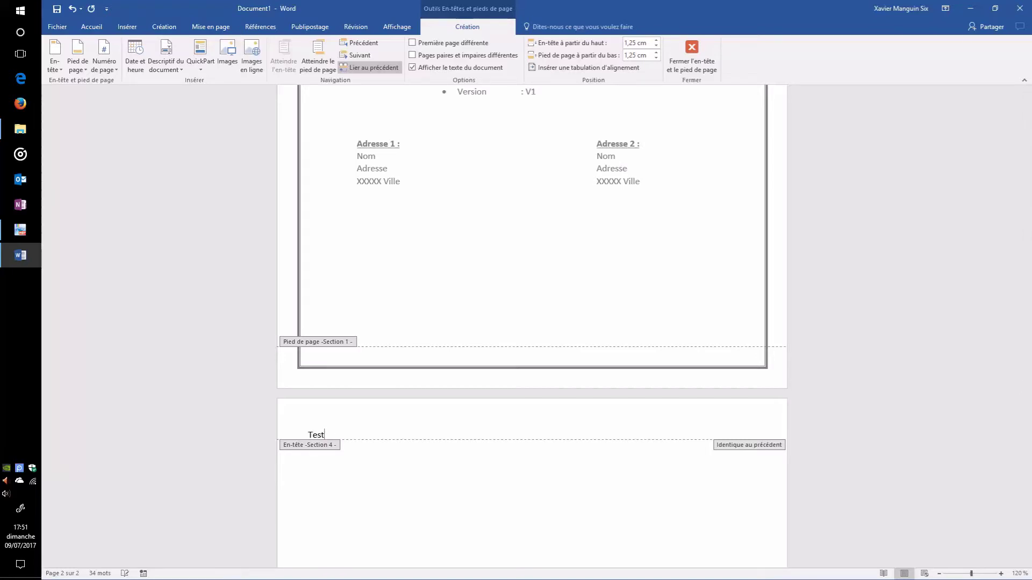
pyautogui.scroll(8, 532, 322)
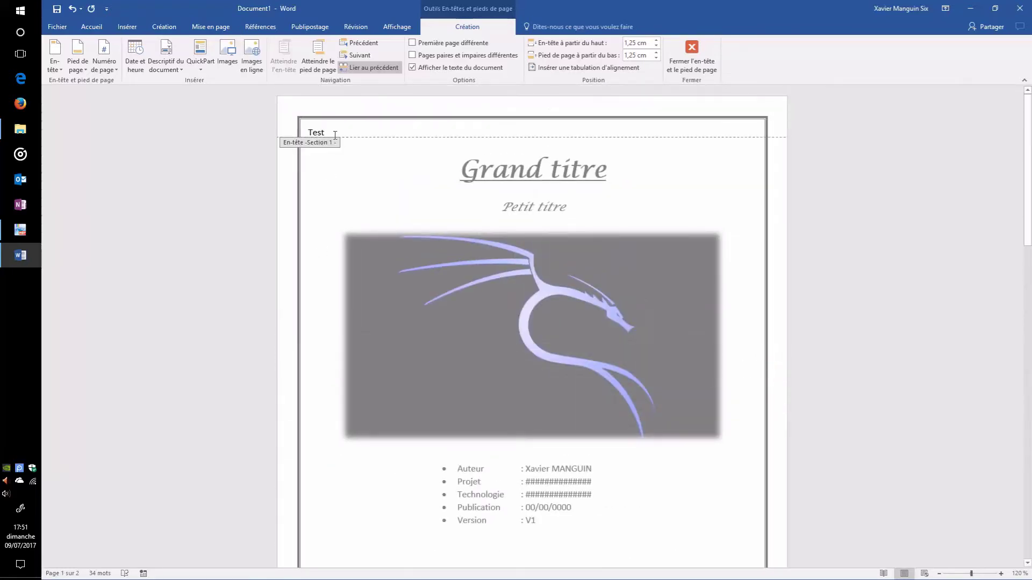
pyautogui.scroll(-8, 370, 218)
pyautogui.write('e')
pyautogui.press('BackSpace')
pyautogui.press('BackSpace')
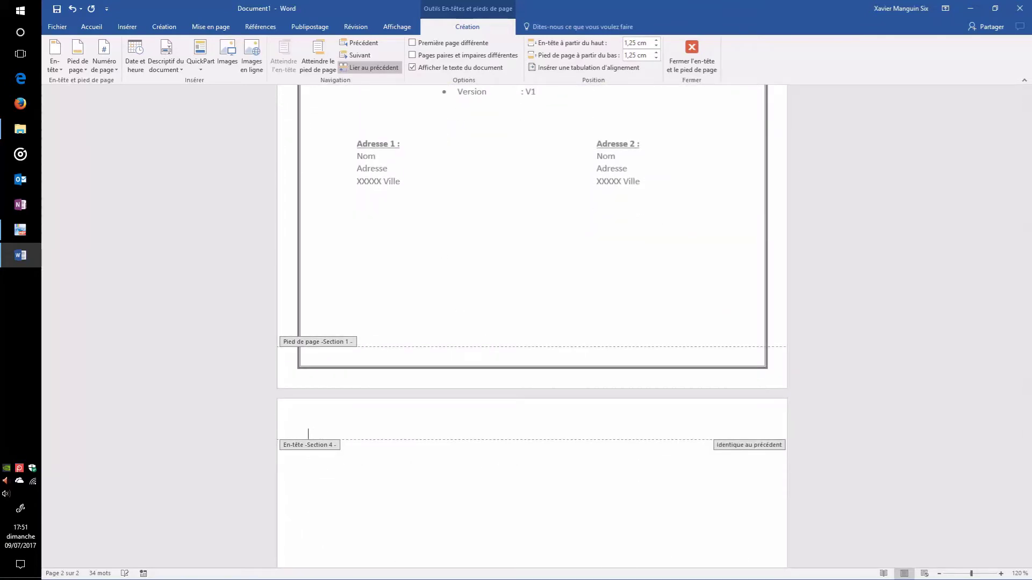
# Unlink the second page's header from the previous section and check the cover page's header.
pyautogui.click(360, 72)
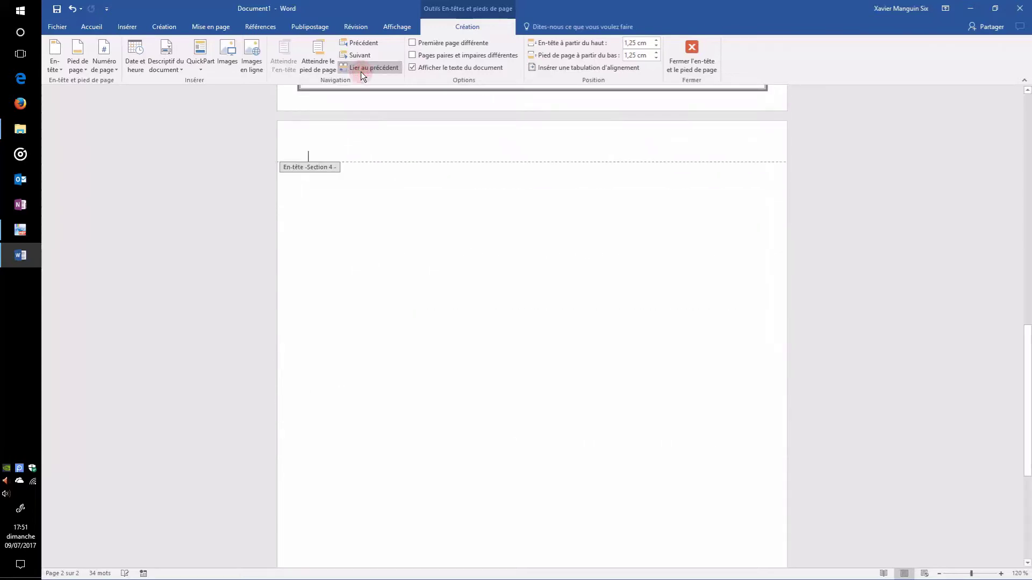
pyautogui.scroll(6, 377, 240)
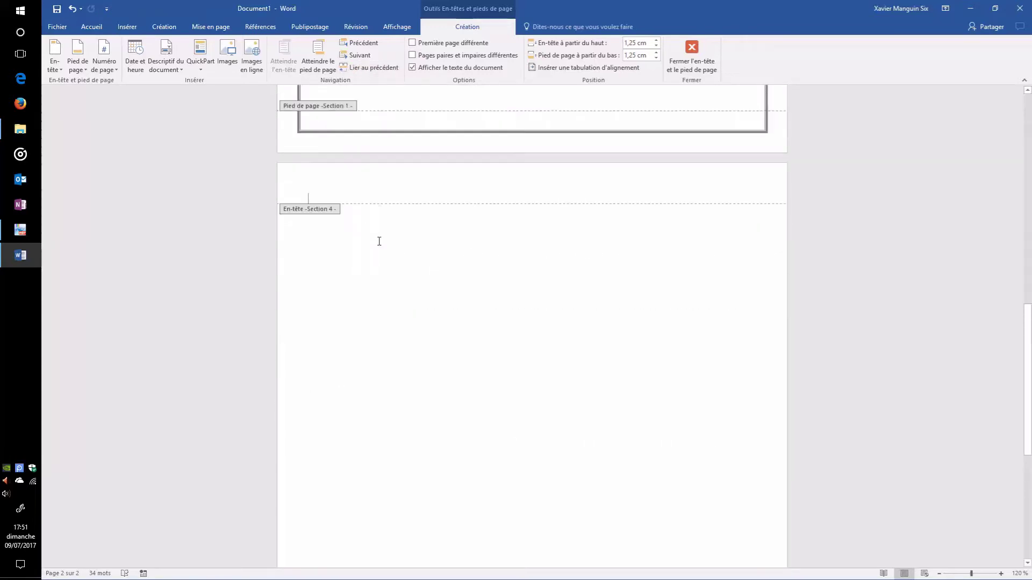
pyautogui.scroll(6, 378, 239)
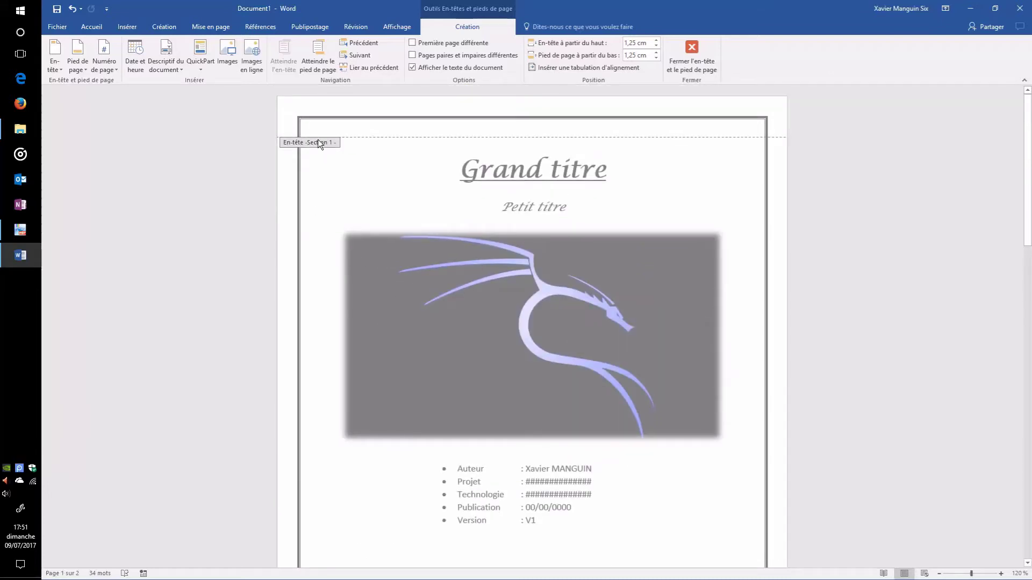
# Enter "Test" in the unlinked second-page header to check whether the cover page repeats it, and delete the text again.
pyautogui.scroll(-6, 323, 151)
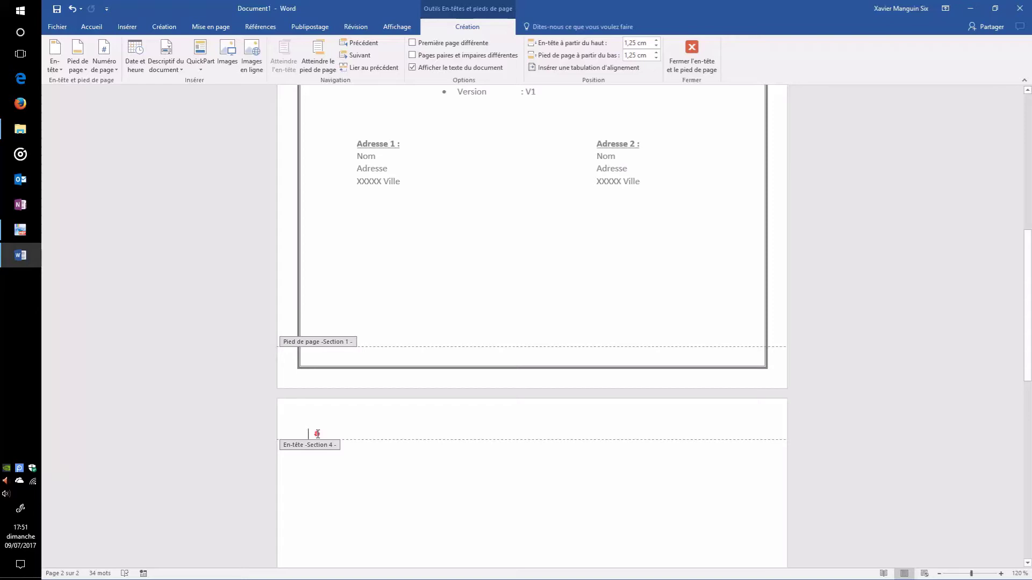
pyautogui.write('Test')
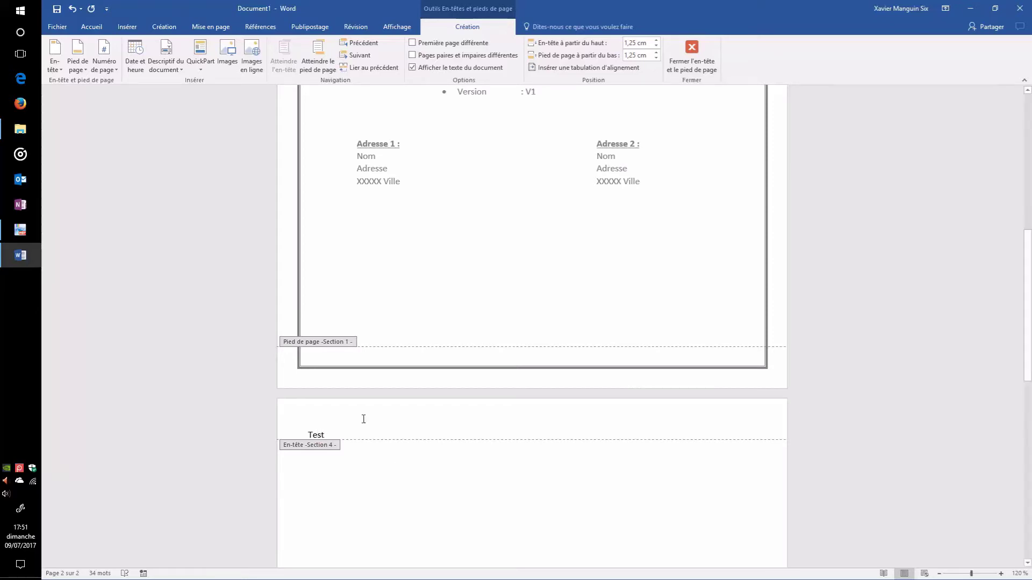
pyautogui.scroll(7, 354, 405)
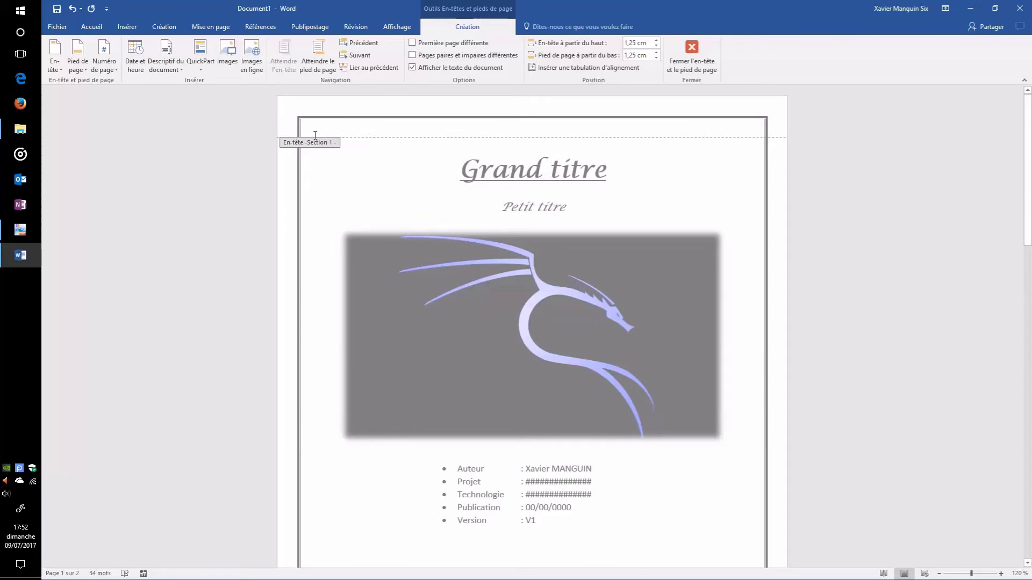
pyautogui.scroll(-7, 368, 344)
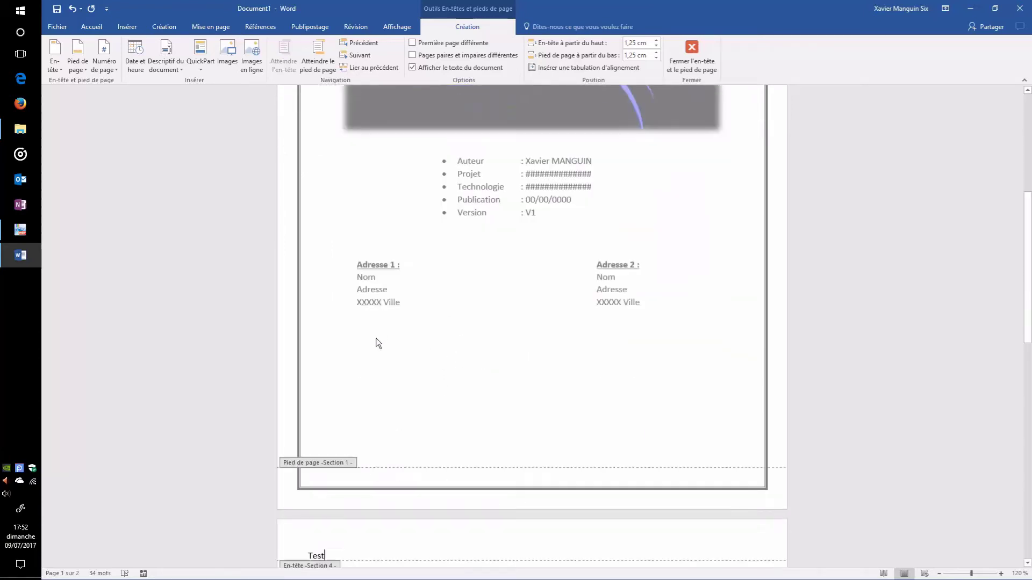
pyautogui.click(301, 368)
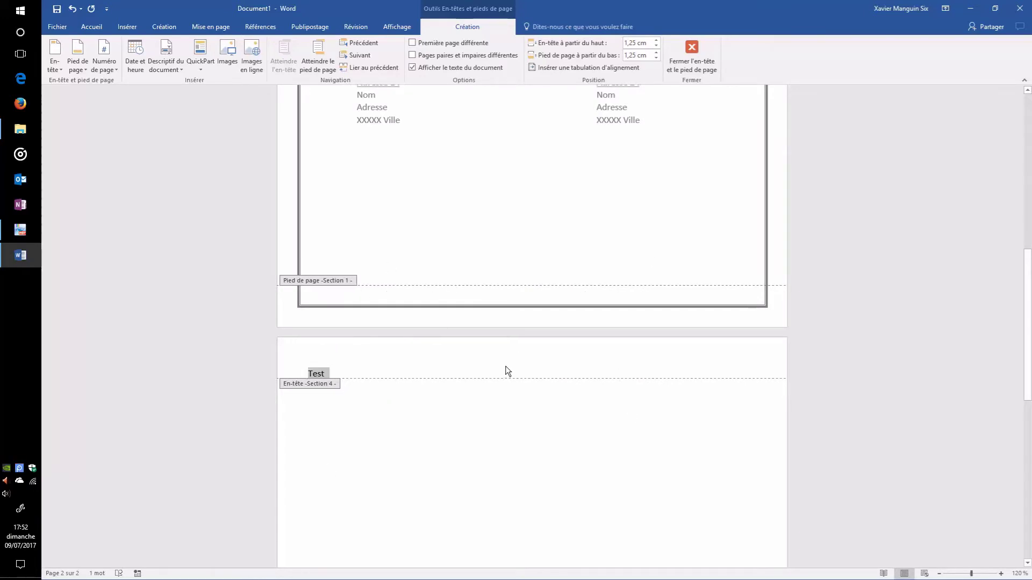
pyautogui.press('Delete')
# Unlink the second page's footer from the previous section.
pyautogui.scroll(-3, 419, 423)
pyautogui.scroll(-4, 421, 428)
pyautogui.click(346, 535)
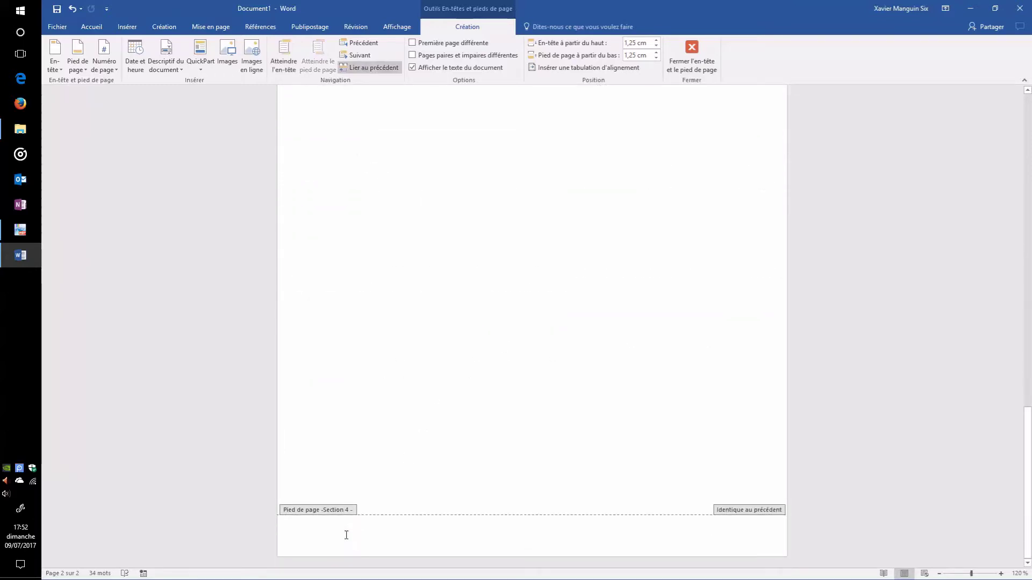
pyautogui.click(366, 70)
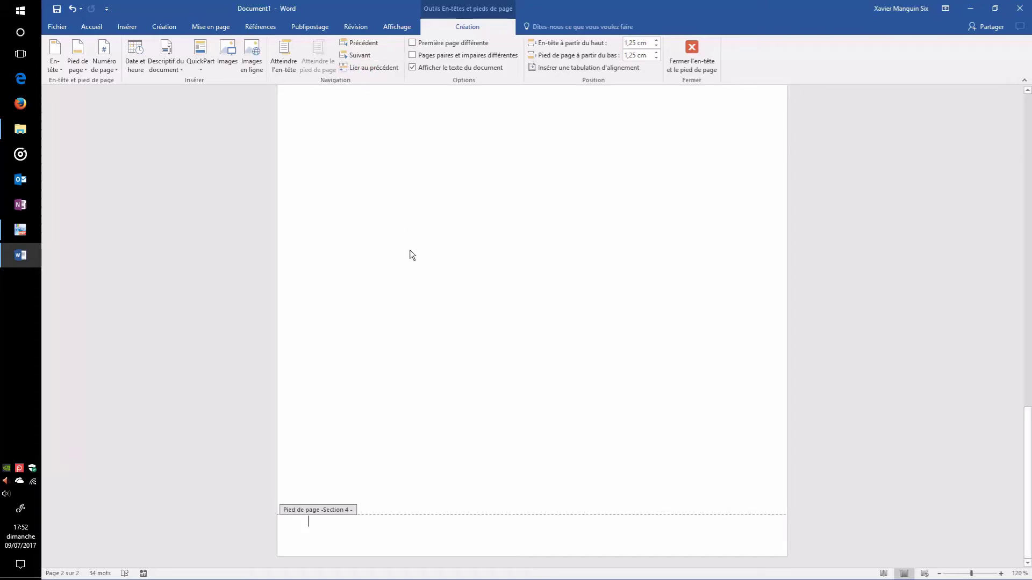
# Set the second page's header distance from the top of the page to 0,6 cm.
pyautogui.scroll(5, 421, 211)
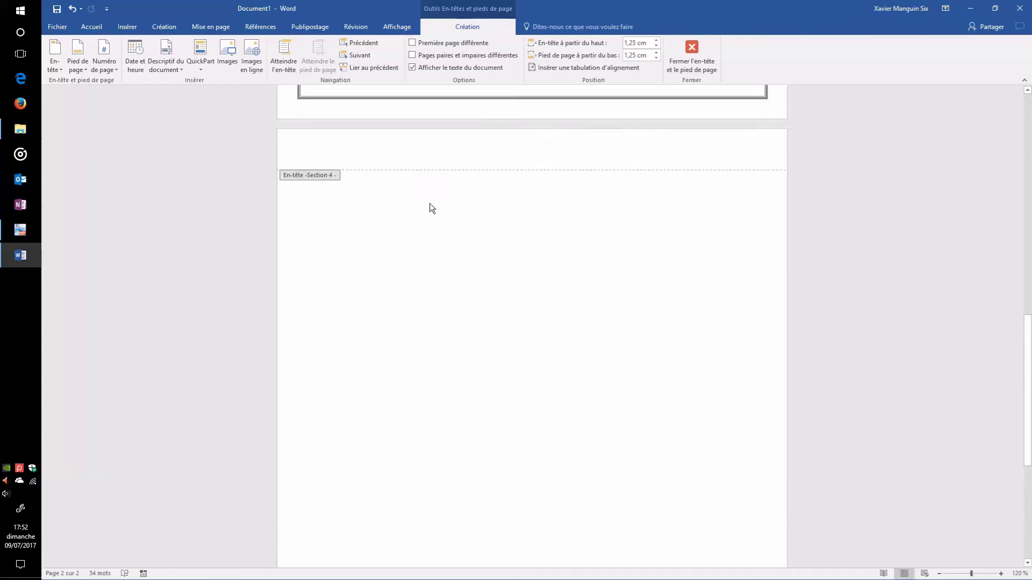
pyautogui.click(366, 173)
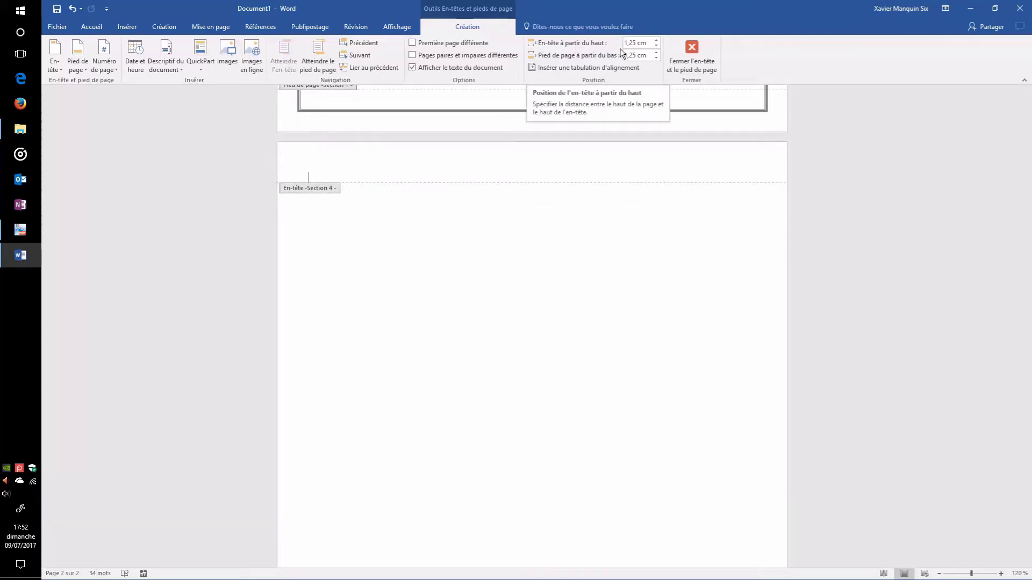
pyautogui.click(656, 47)
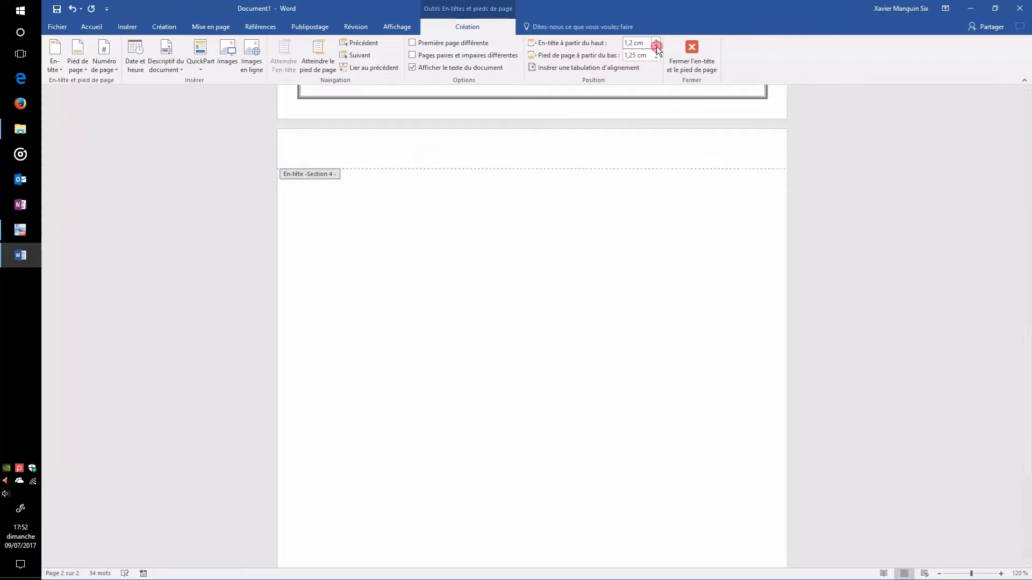
pyautogui.click(656, 48)
pyautogui.click(656, 48)
pyautogui.click(656, 47)
pyautogui.click(656, 47)
pyautogui.click(656, 48)
pyautogui.click(656, 47)
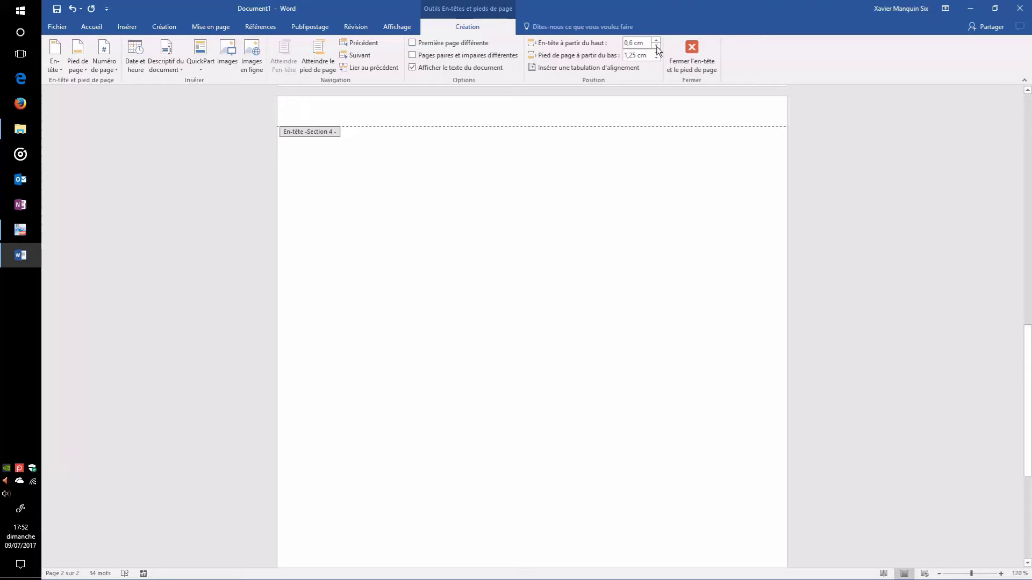
# Set the second page's footer distance from the bottom of the page to 0,1 cm.
pyautogui.click(657, 58)
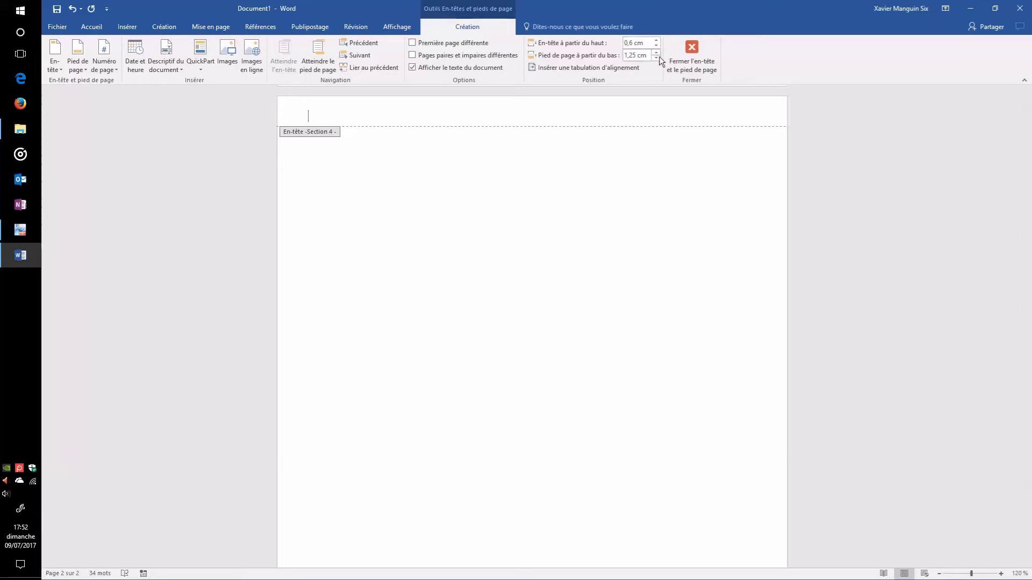
pyautogui.click(657, 57)
pyautogui.click(656, 57)
pyautogui.click(657, 57)
pyautogui.click(657, 57)
pyautogui.click(657, 58)
pyautogui.click(656, 58)
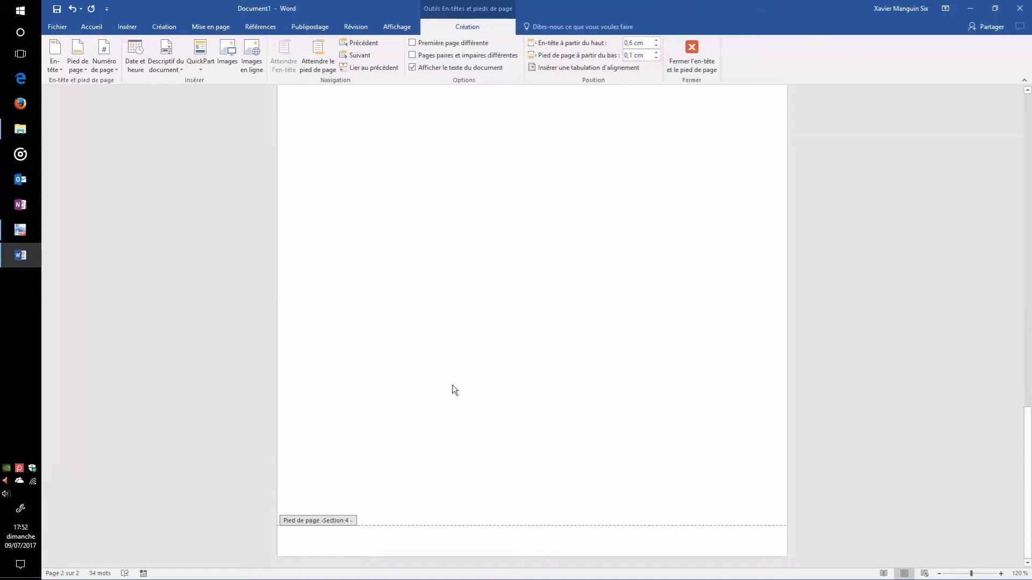
# Insert a table of two columns and two rows in the second page's header.
pyautogui.scroll(5, 399, 279)
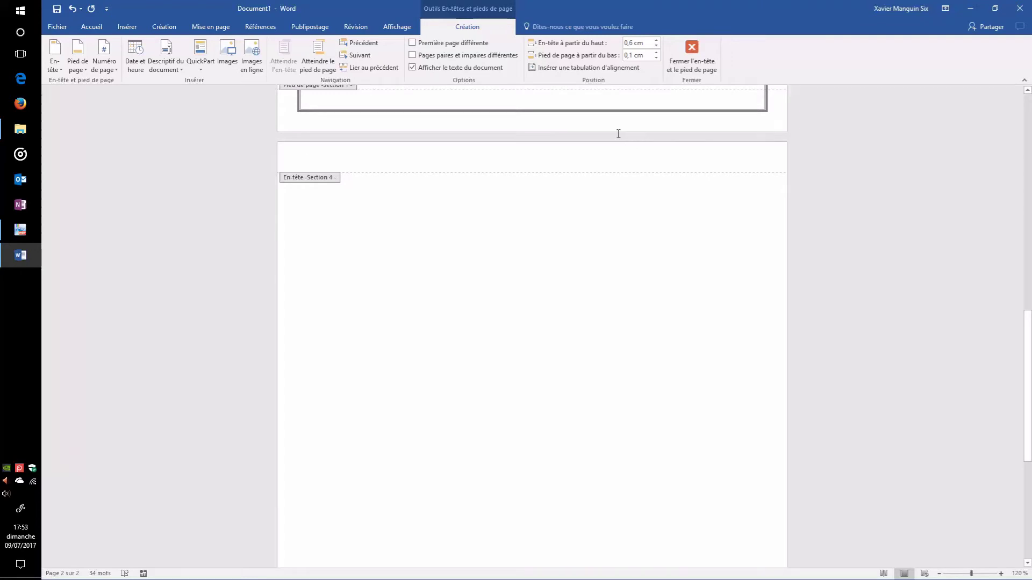
pyautogui.click(130, 31)
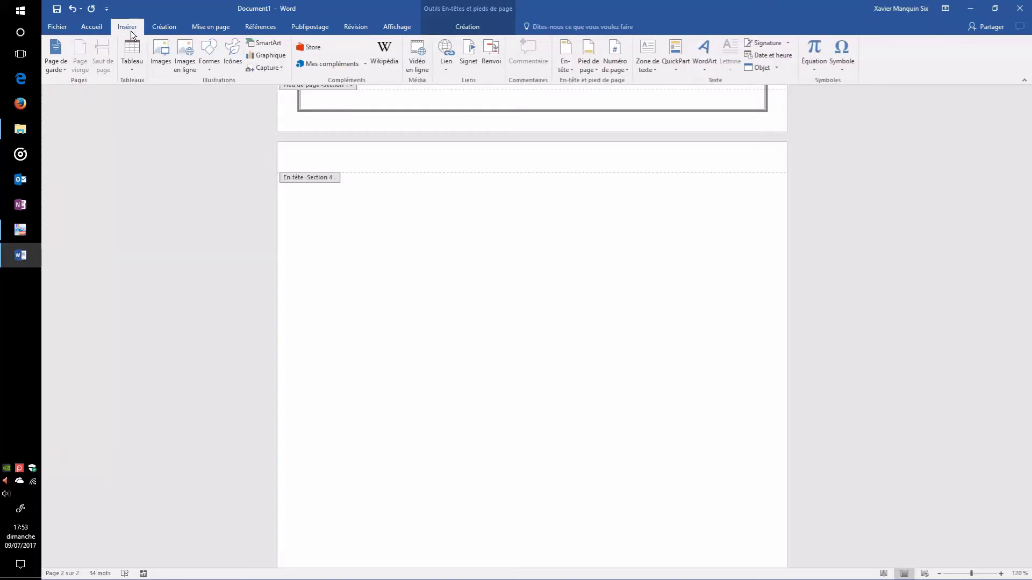
pyautogui.click(134, 68)
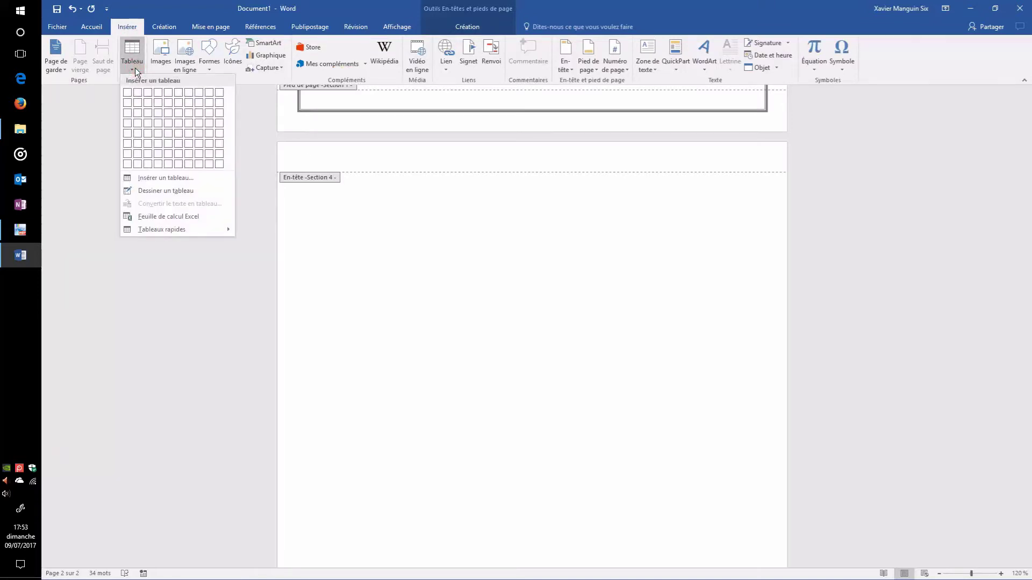
pyautogui.click(139, 102)
# Insert a table of three columns and one row in the second page's footer.
pyautogui.scroll(-5, 376, 247)
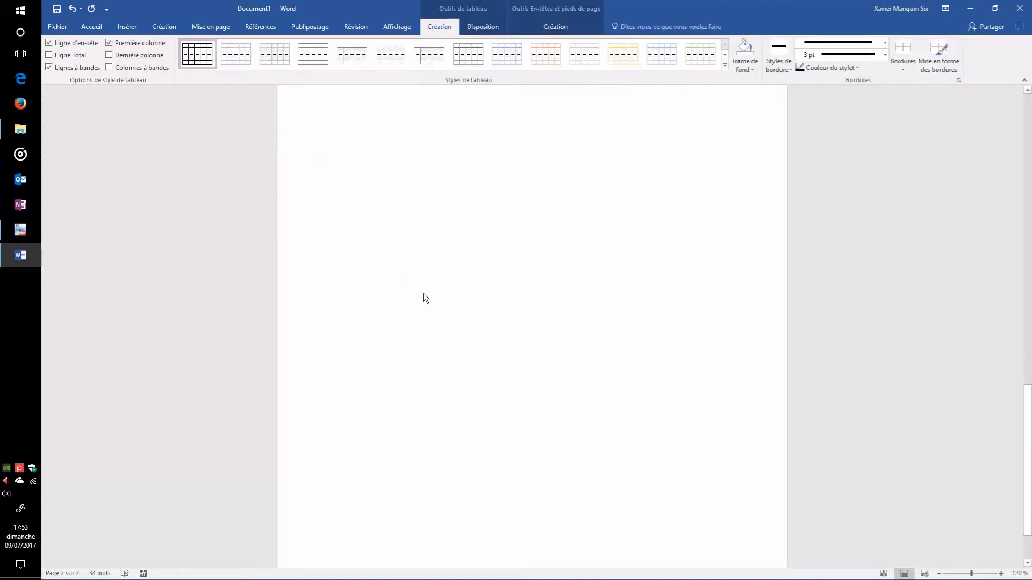
pyautogui.doubleClick(326, 543)
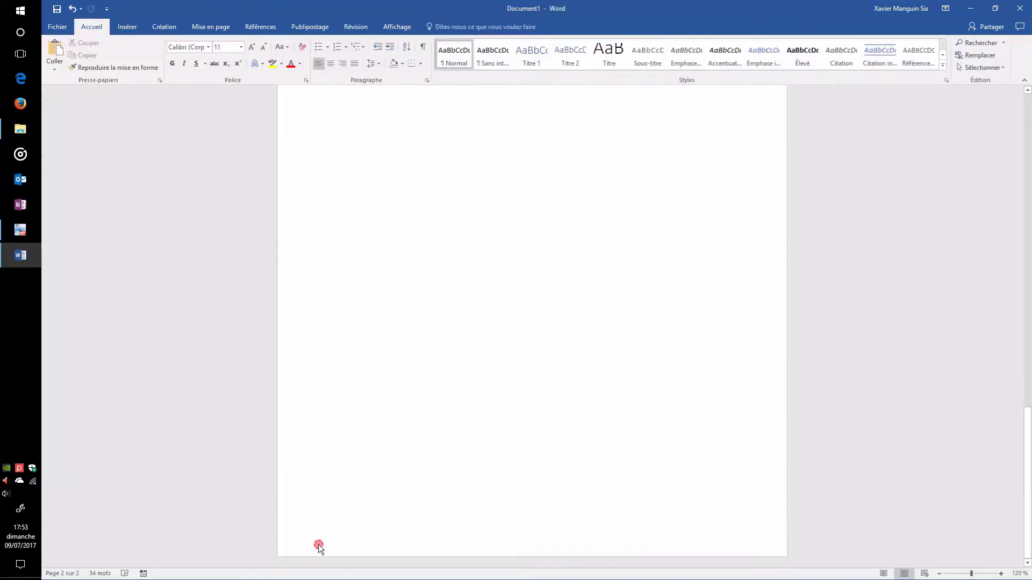
pyautogui.doubleClick(319, 547)
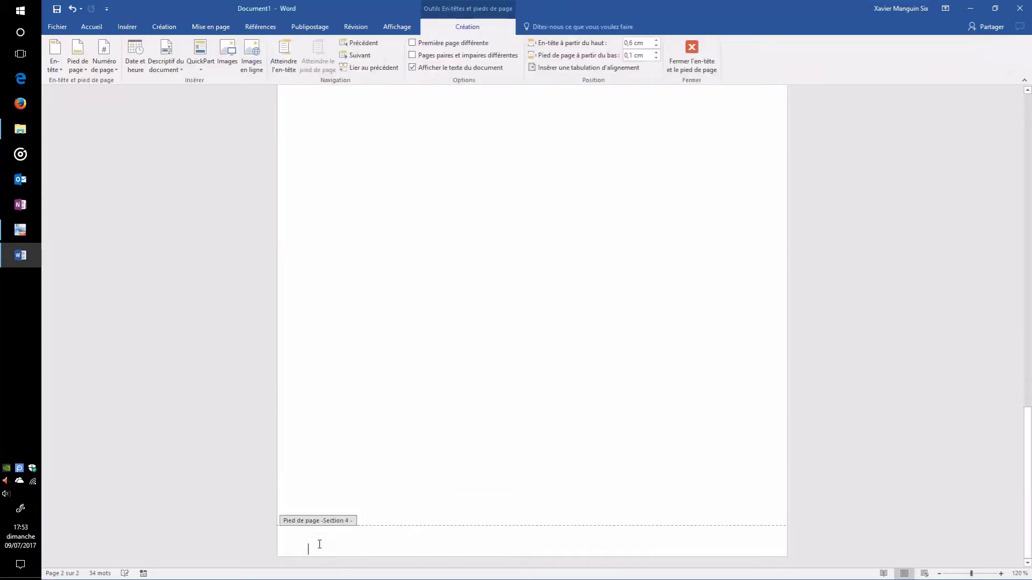
pyautogui.click(135, 25)
pyautogui.click(128, 70)
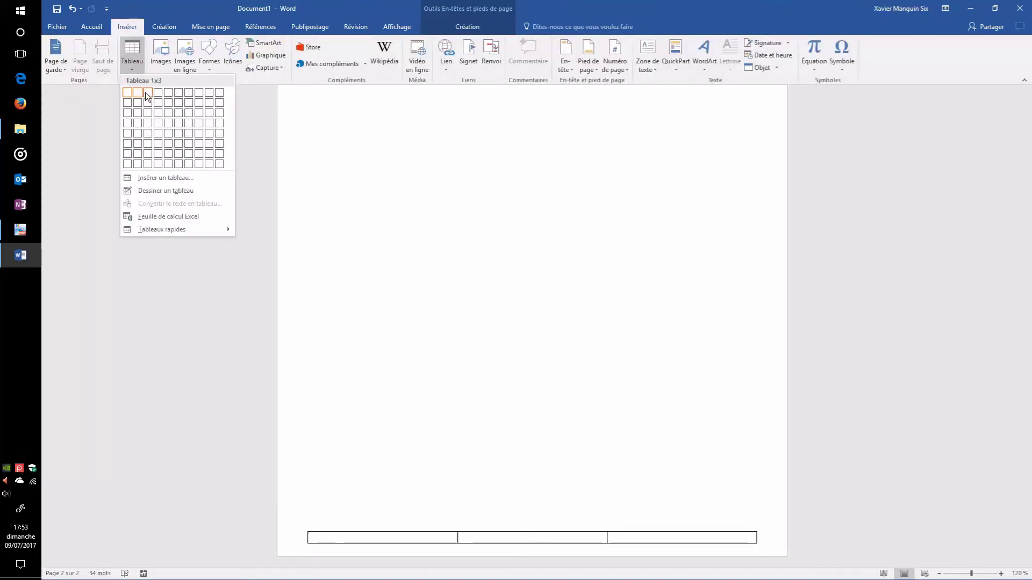
pyautogui.click(145, 91)
# Choose a box border with the 3 pt heavy line style for the whole header table.
pyautogui.scroll(7, 358, 169)
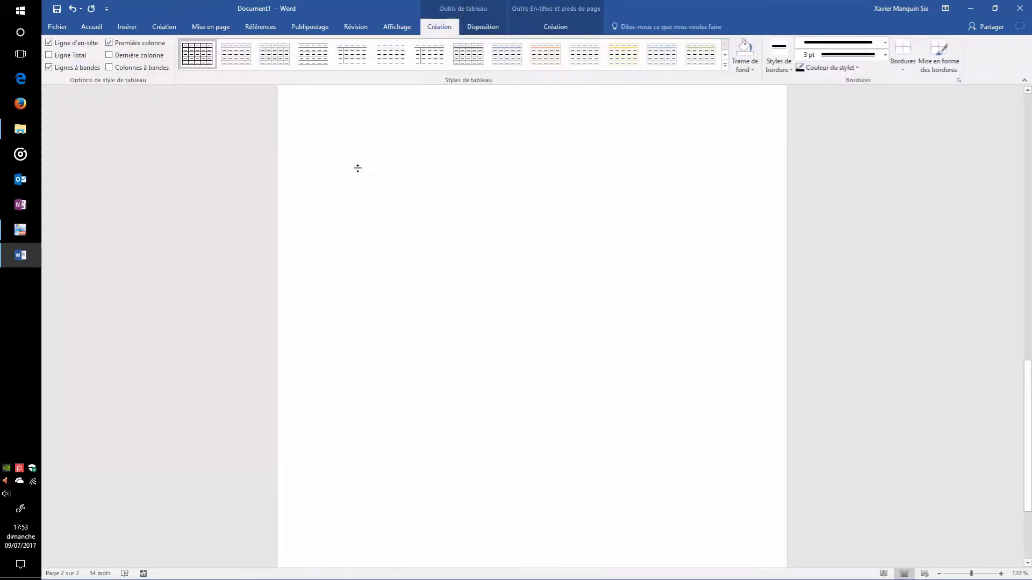
pyautogui.click(353, 225)
pyautogui.moveTo(343, 222); pyautogui.dragTo(595, 237)
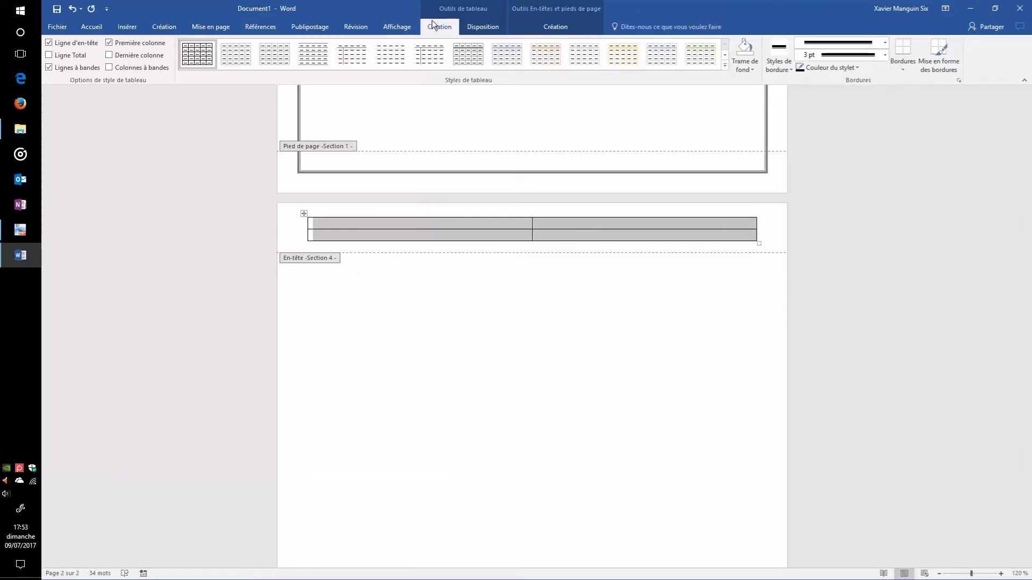
pyautogui.click(905, 71)
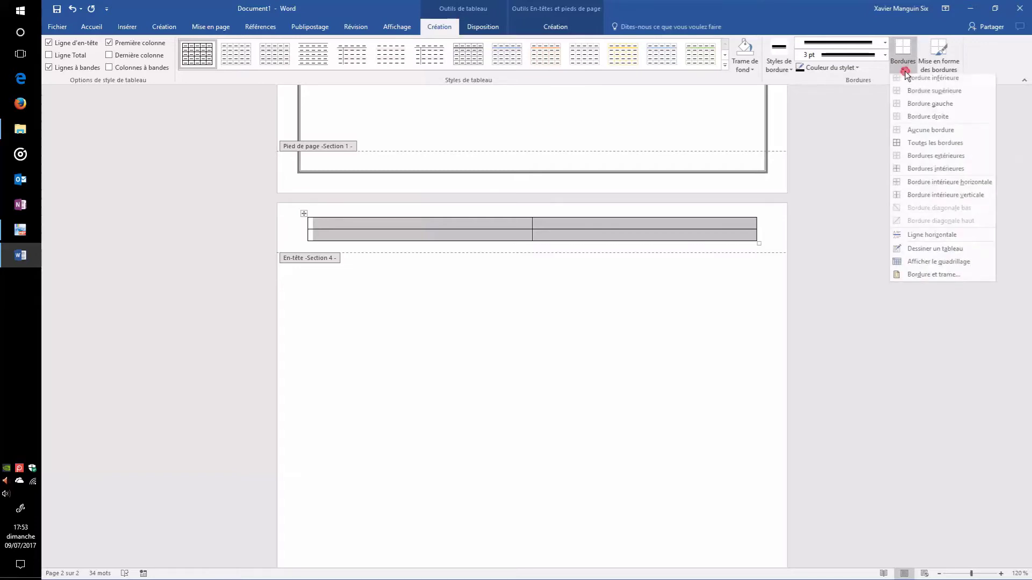
pyautogui.click(931, 277)
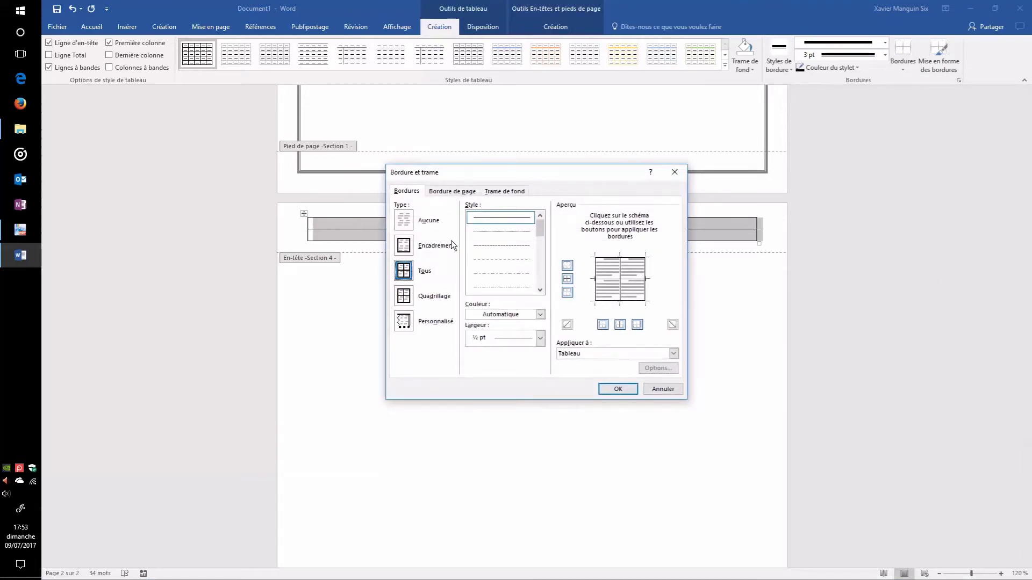
pyautogui.click(403, 246)
pyautogui.scroll(-2, 542, 233)
pyautogui.click(517, 281)
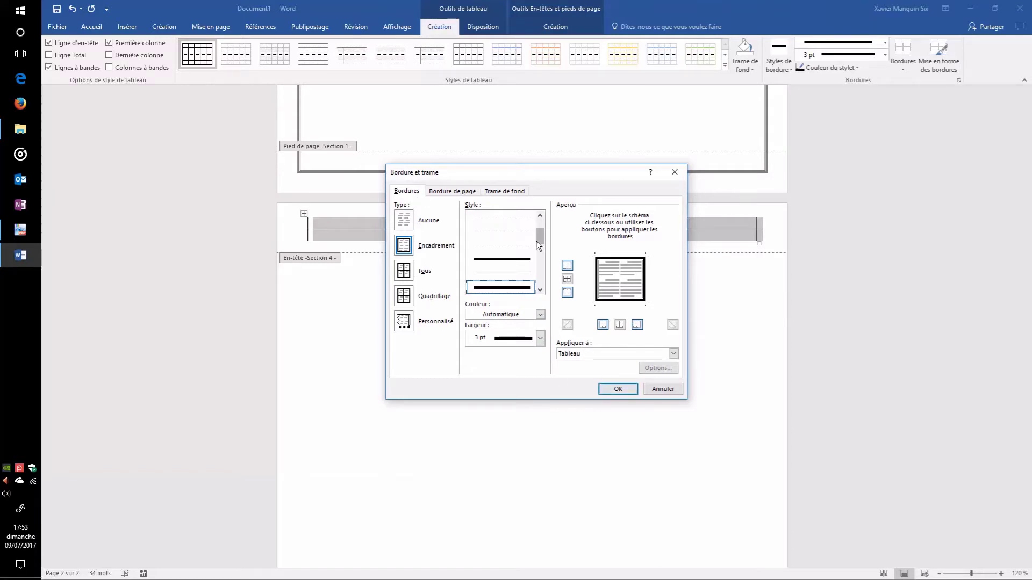
# Add ½ pt single-line inner horizontal and vertical borders to the header table as a custom setting and apply the borders.
pyautogui.click(404, 321)
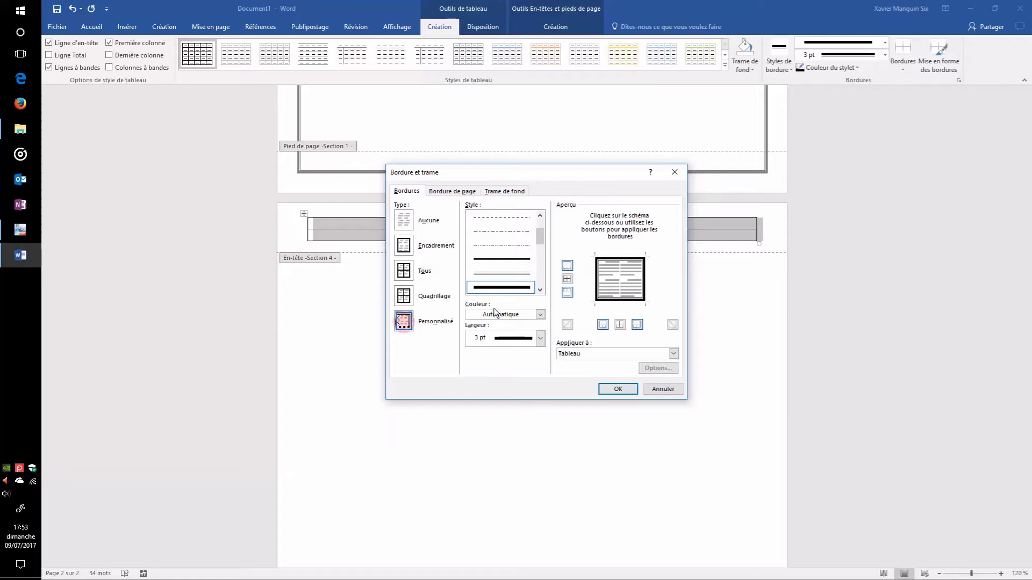
pyautogui.moveTo(540, 240); pyautogui.dragTo(543, 227)
pyautogui.click(524, 220)
pyautogui.click(567, 279)
pyautogui.click(620, 324)
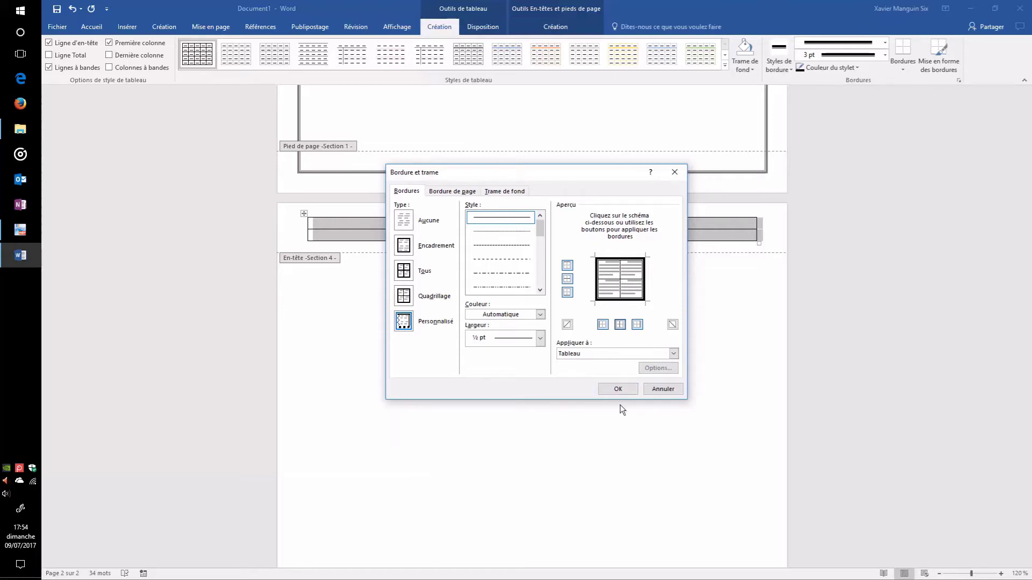
pyautogui.click(617, 391)
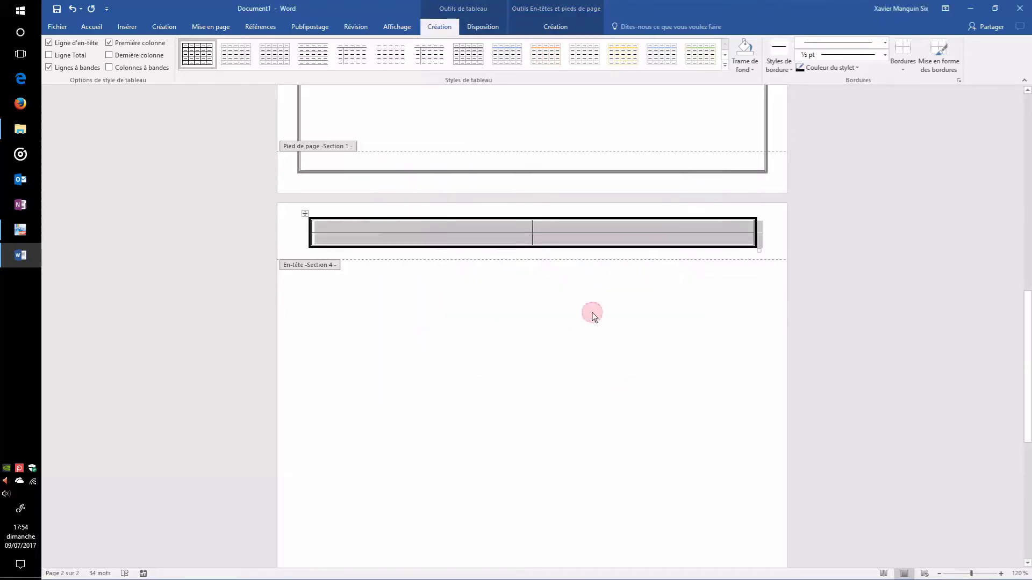
# Choose a box border with the 3 pt heavy line style for the whole footer table.
pyautogui.scroll(-5, 592, 312)
pyautogui.scroll(-2, 540, 401)
pyautogui.click(389, 539)
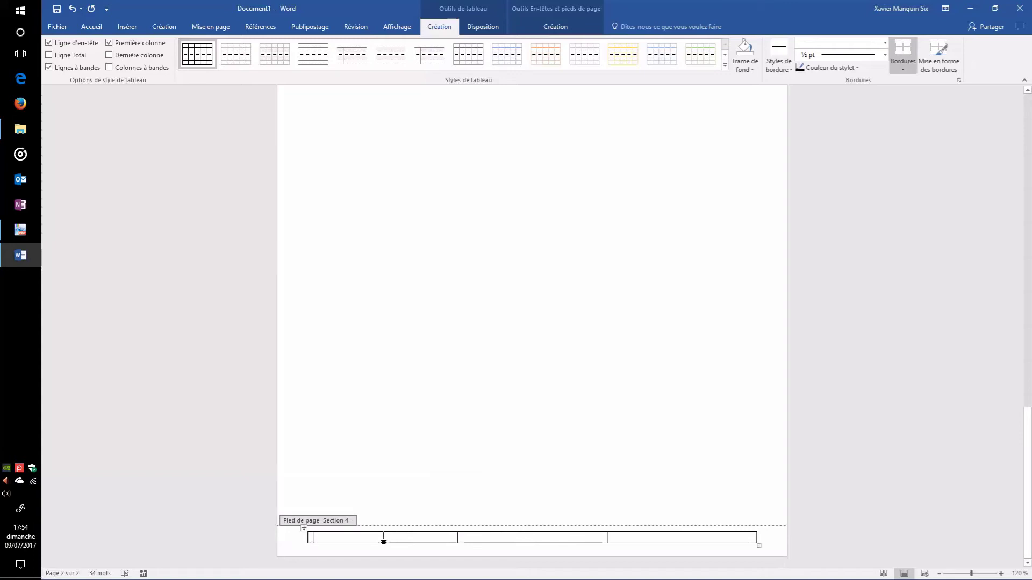
pyautogui.moveTo(383, 537); pyautogui.dragTo(623, 536)
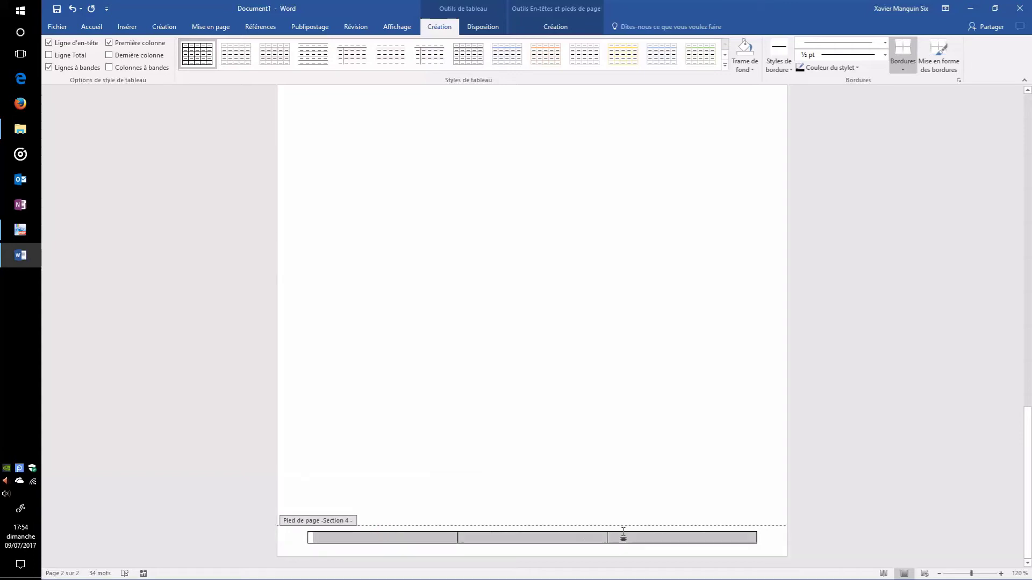
pyautogui.click(903, 69)
pyautogui.click(943, 277)
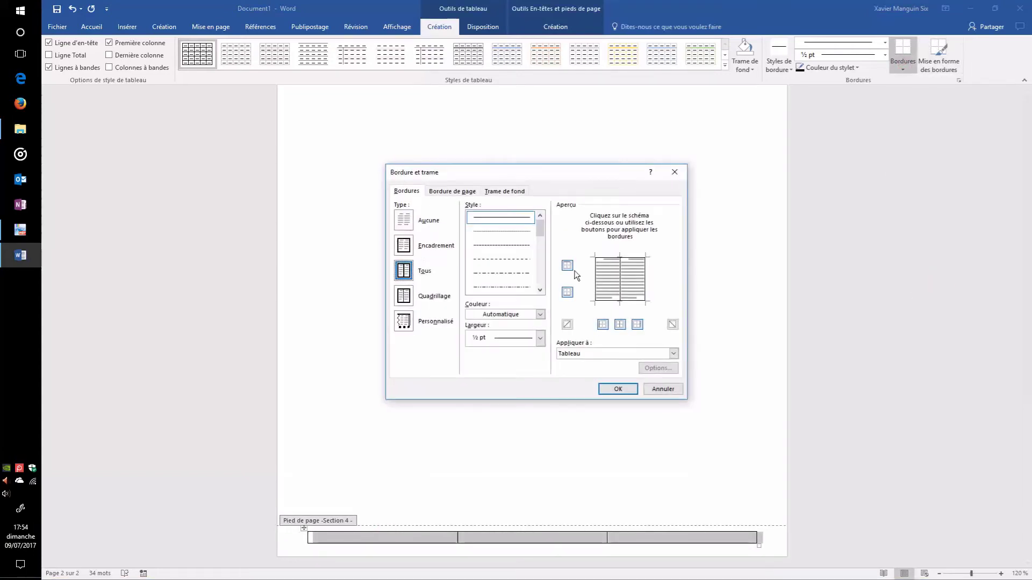
pyautogui.click(401, 250)
pyautogui.moveTo(540, 230); pyautogui.dragTo(541, 238)
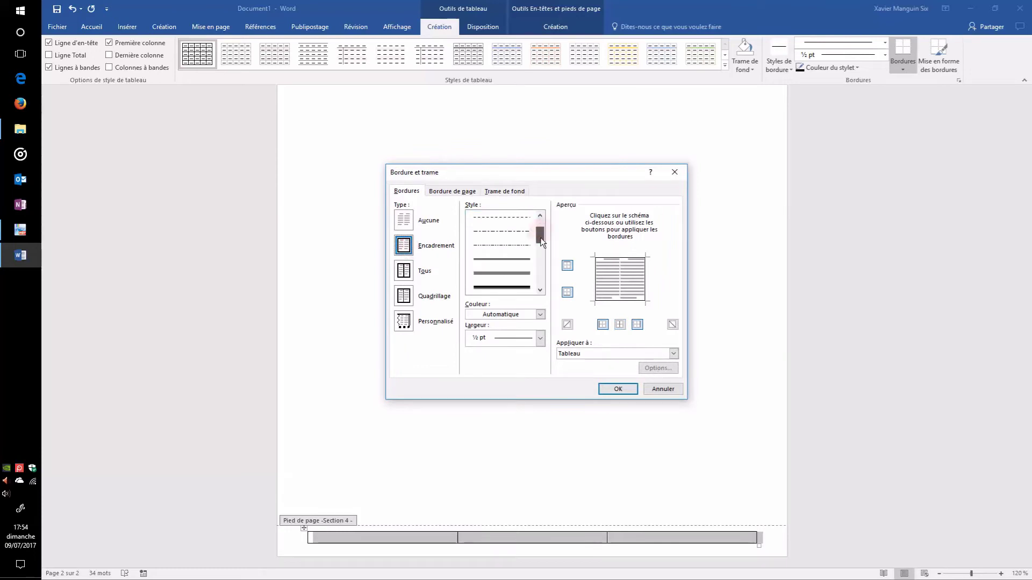
pyautogui.click(519, 287)
# Add ½ pt single-line inner vertical borders to the footer table as a custom setting and apply the borders.
pyautogui.click(403, 325)
pyautogui.click(540, 215)
pyautogui.click(540, 215)
pyautogui.click(508, 218)
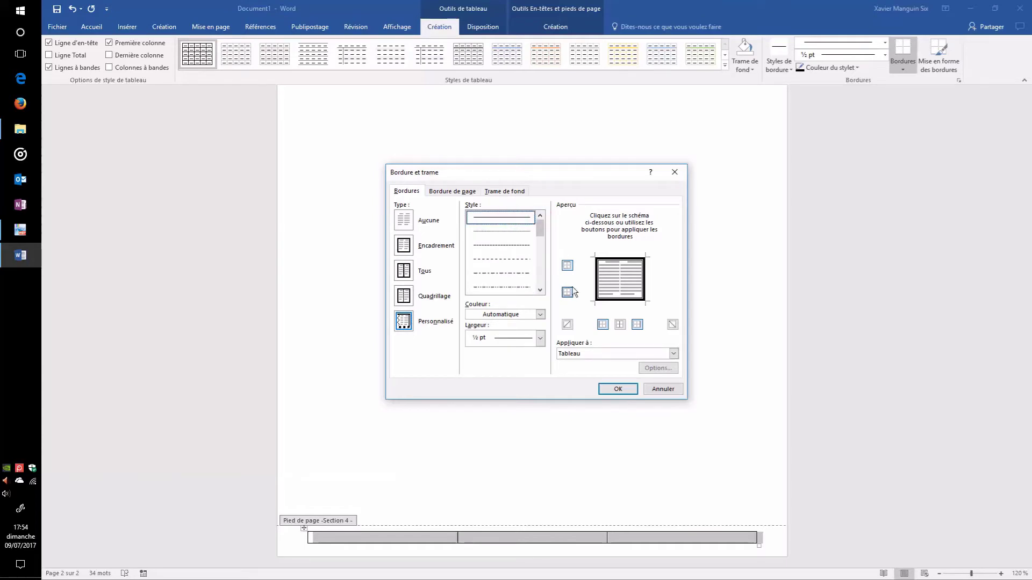
pyautogui.click(620, 324)
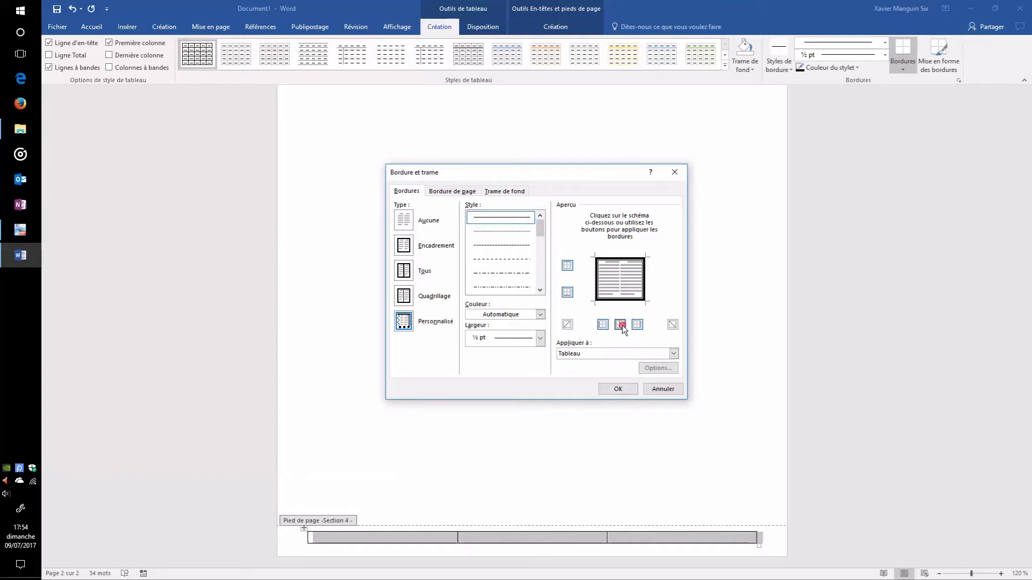
pyautogui.click(624, 389)
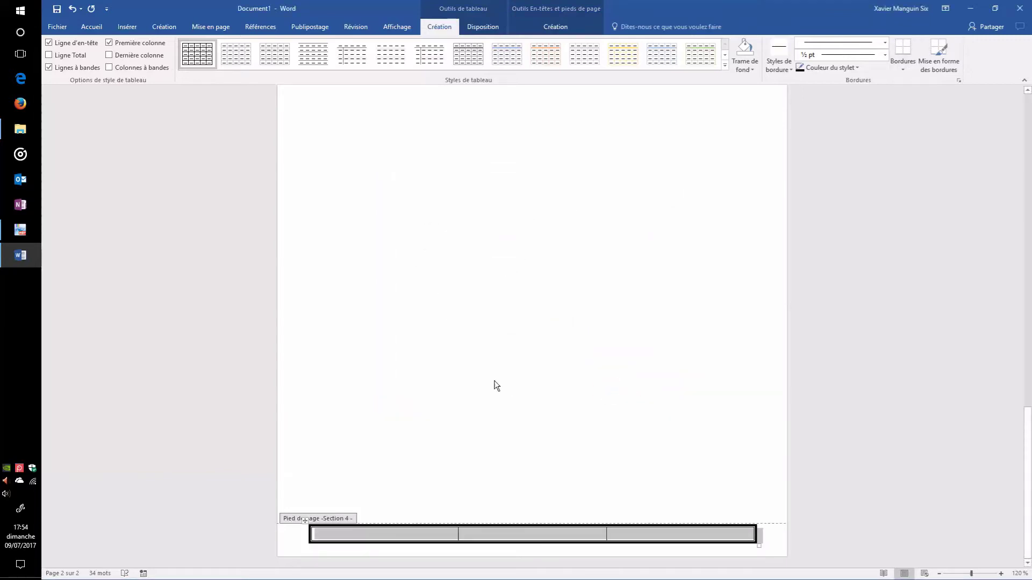
# Centre the whole header table horizontally on the page after the cover.
pyautogui.scroll(5, 494, 385)
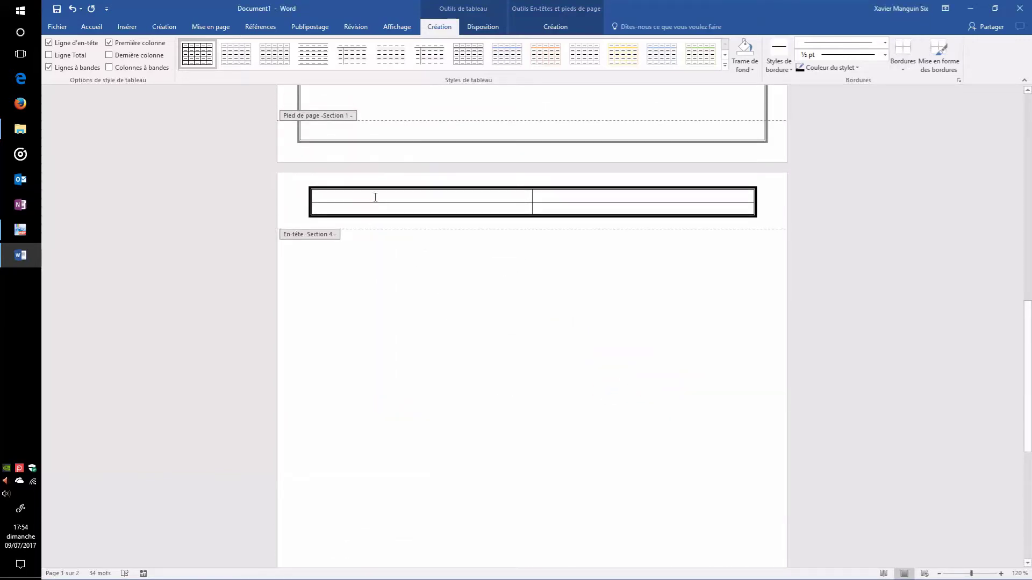
pyautogui.click(375, 198)
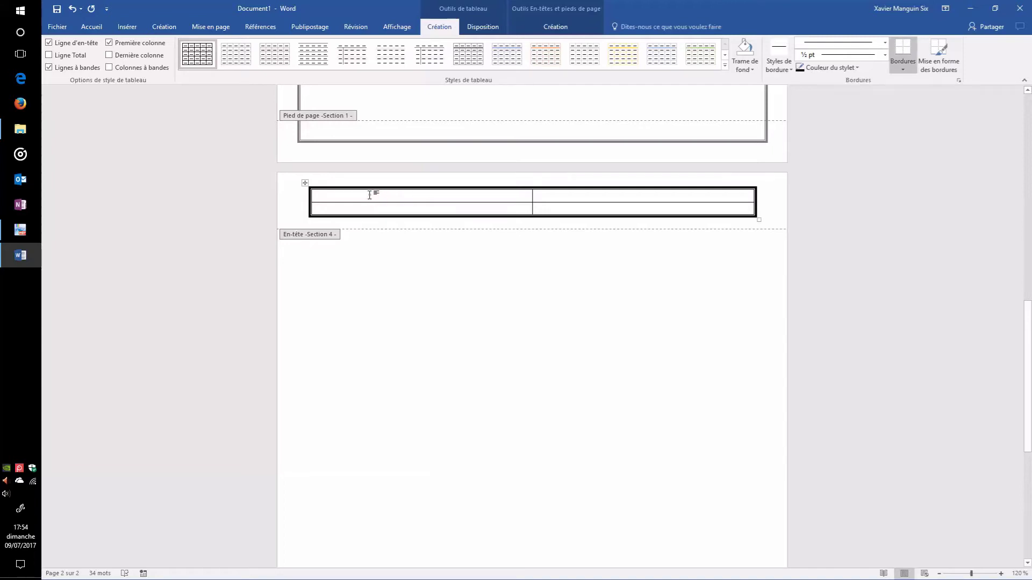
pyautogui.moveTo(375, 197); pyautogui.dragTo(376, 205)
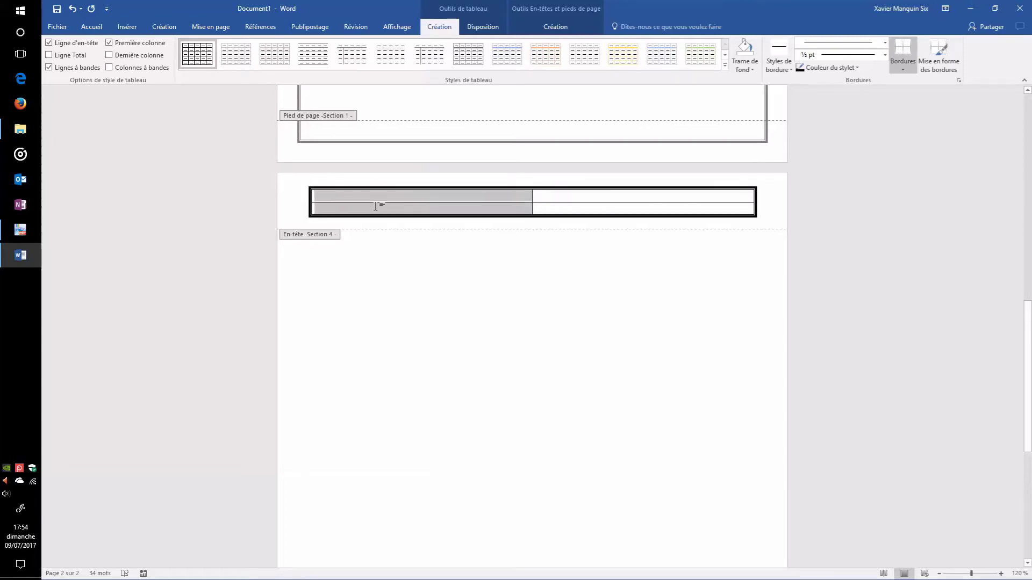
pyautogui.click(304, 186)
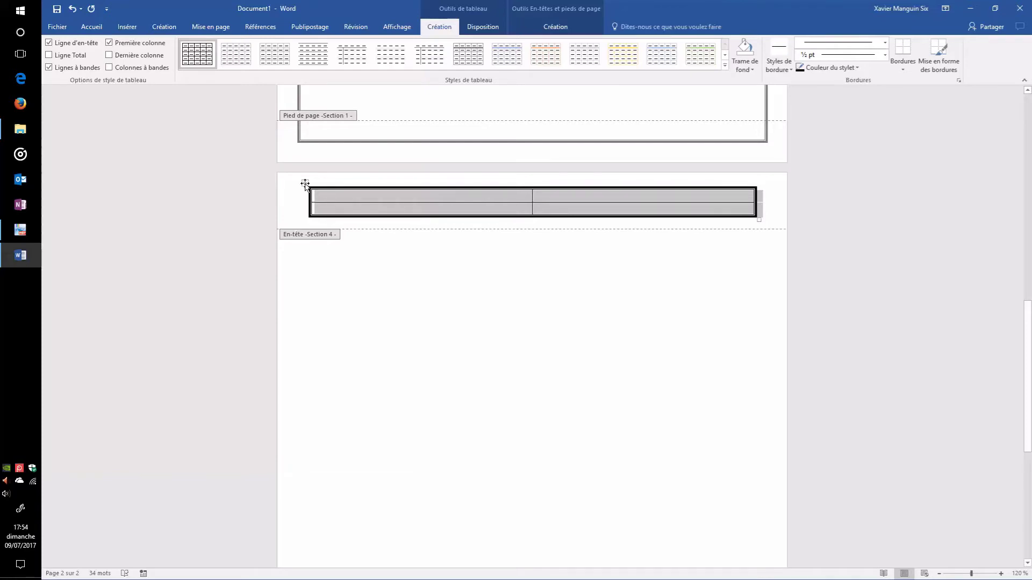
pyautogui.click(92, 28)
pyautogui.click(330, 63)
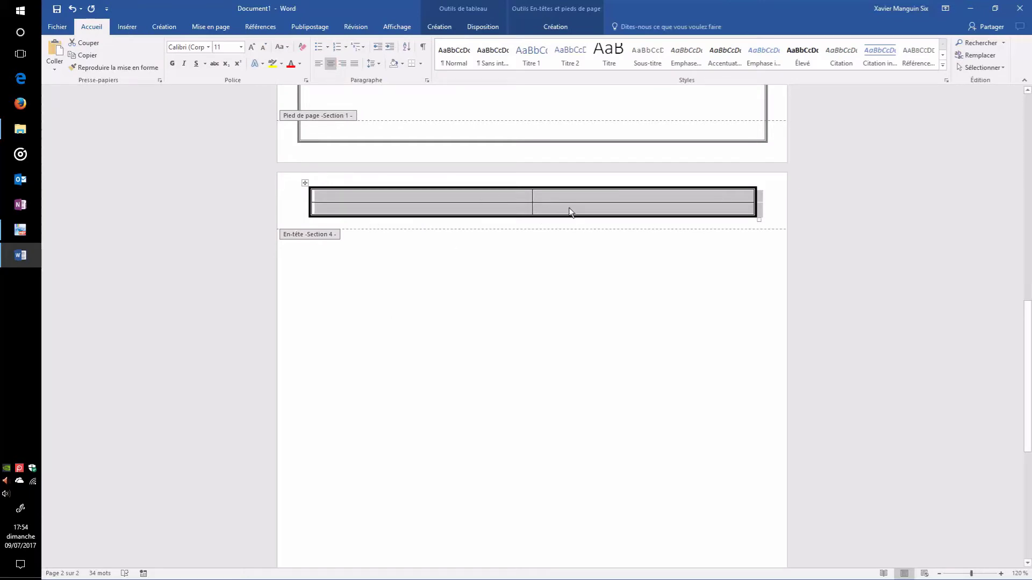
# Centre the whole three-column footer table horizontally on the same page.
pyautogui.scroll(-6, 638, 240)
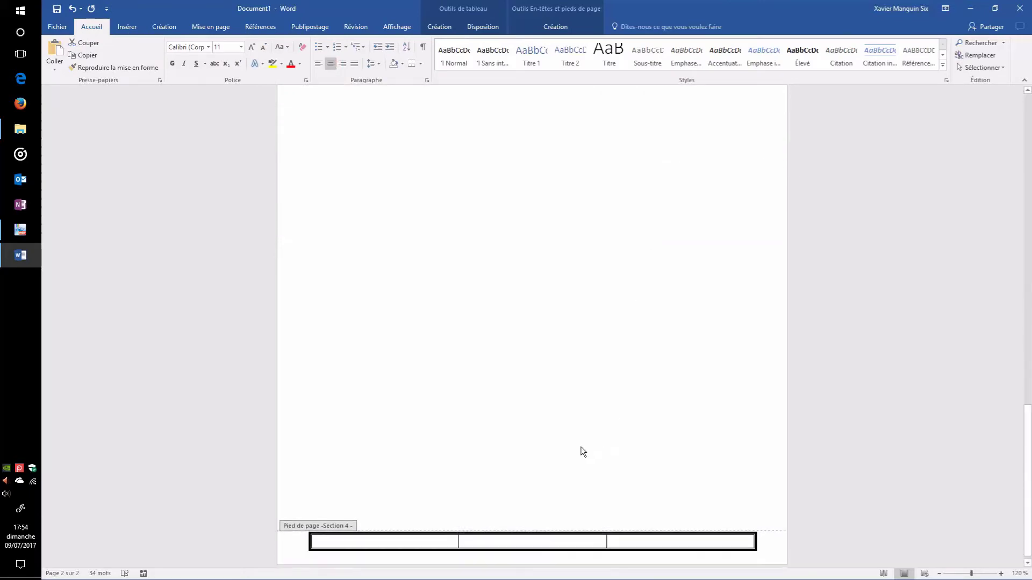
pyautogui.click(350, 533)
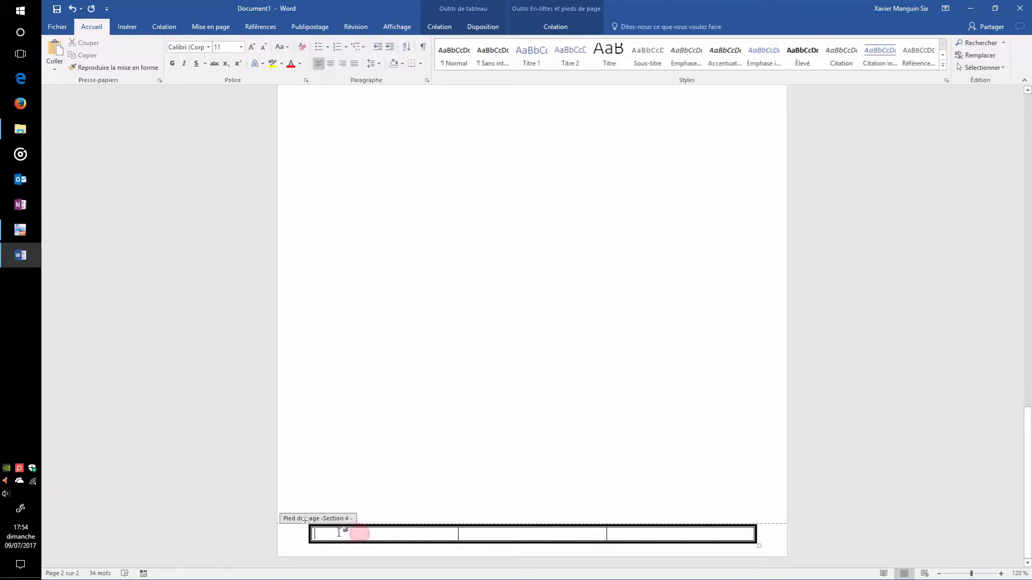
pyautogui.click(305, 520)
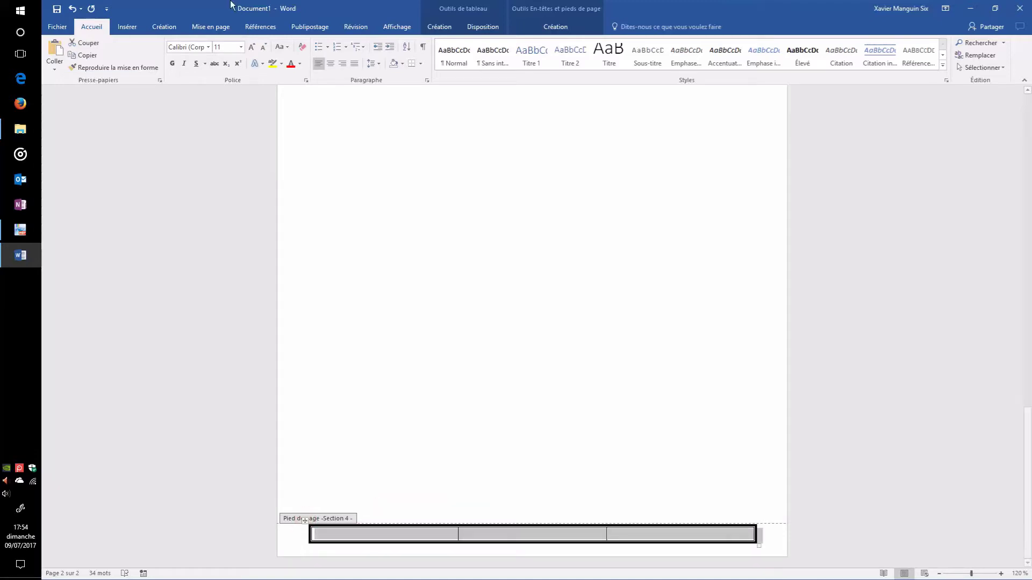
pyautogui.click(331, 63)
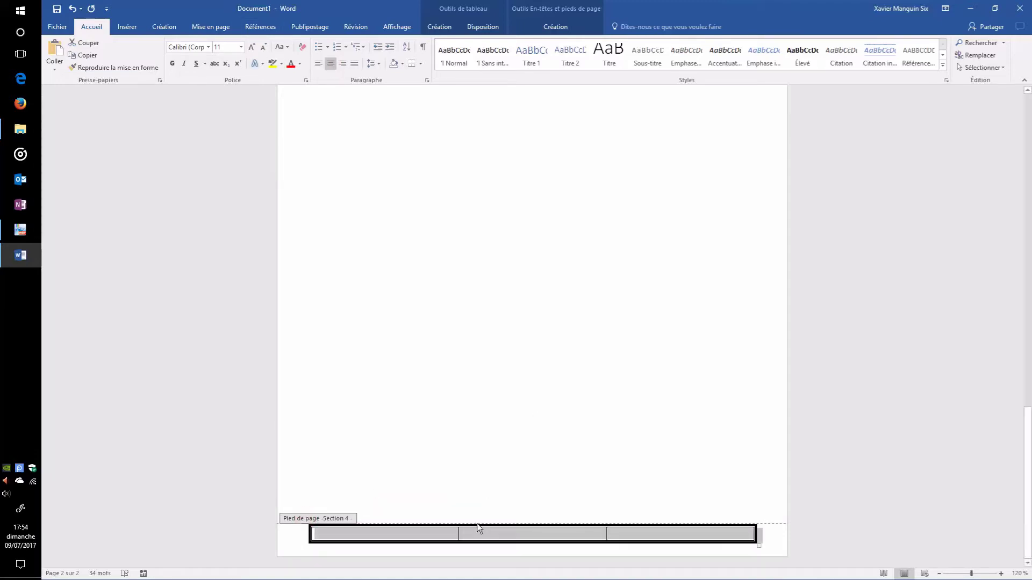
pyautogui.click(513, 538)
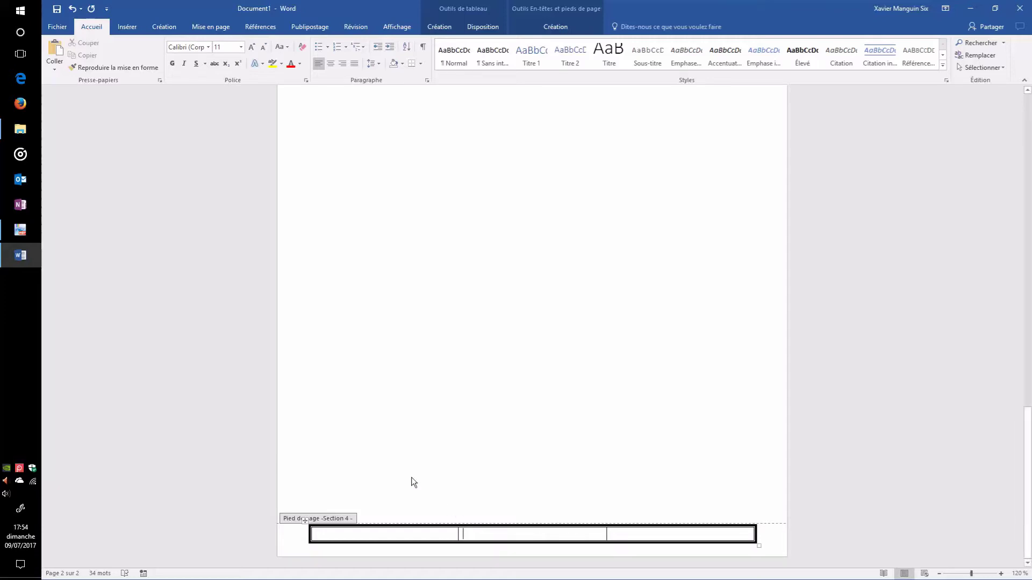
pyautogui.doubleClick(525, 384)
# Merge the two first-column cells of the header table into one cell.
pyautogui.scroll(5, 523, 382)
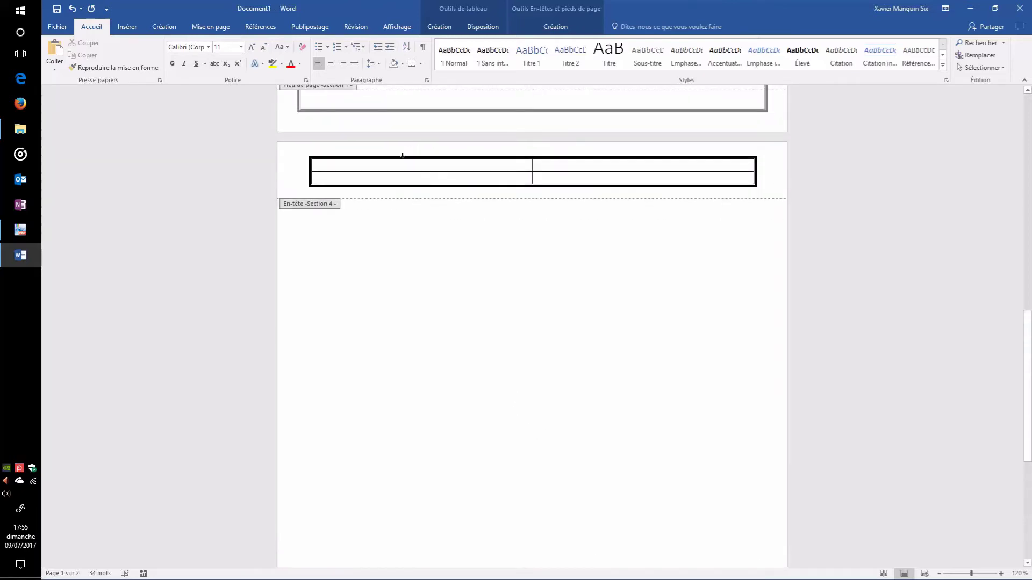
pyautogui.click(376, 166)
pyautogui.scroll(1, 376, 164)
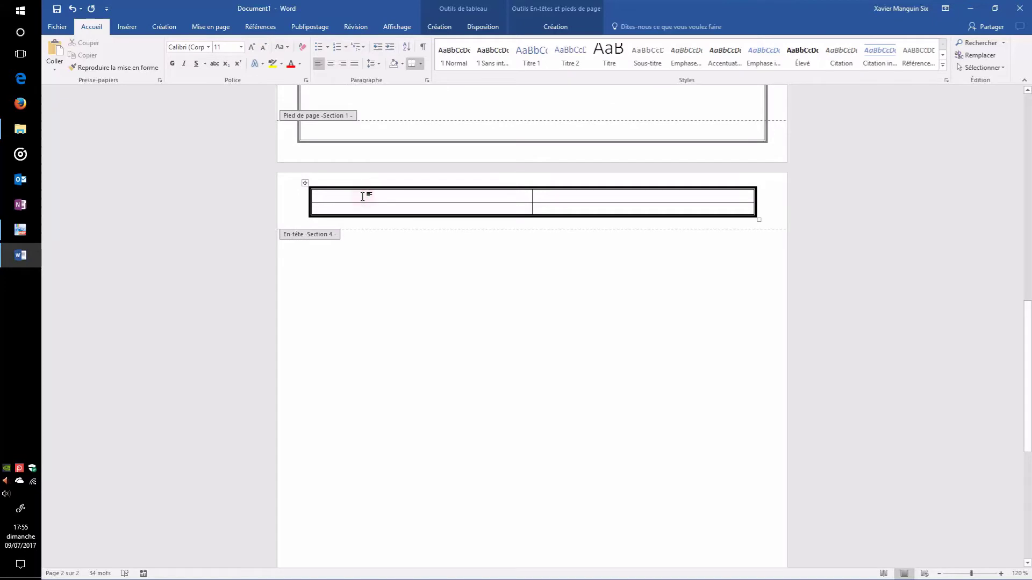
pyautogui.moveTo(368, 197); pyautogui.dragTo(372, 205)
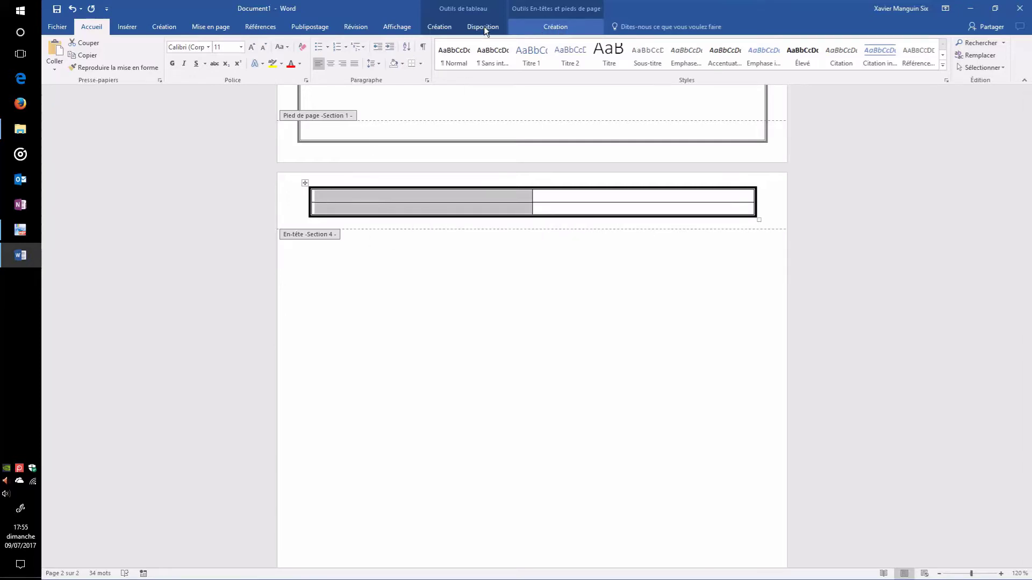
pyautogui.click(434, 28)
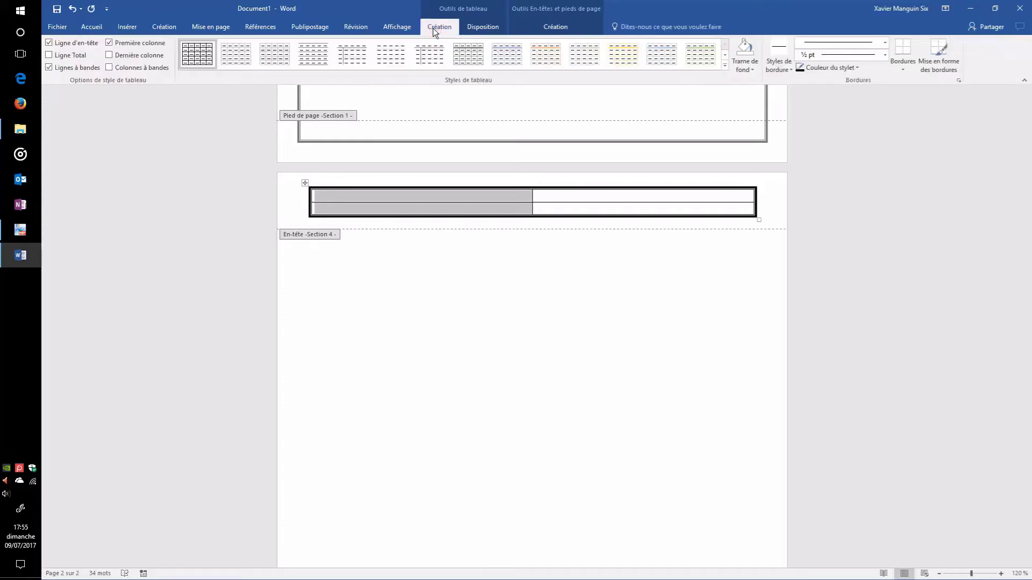
pyautogui.click(476, 28)
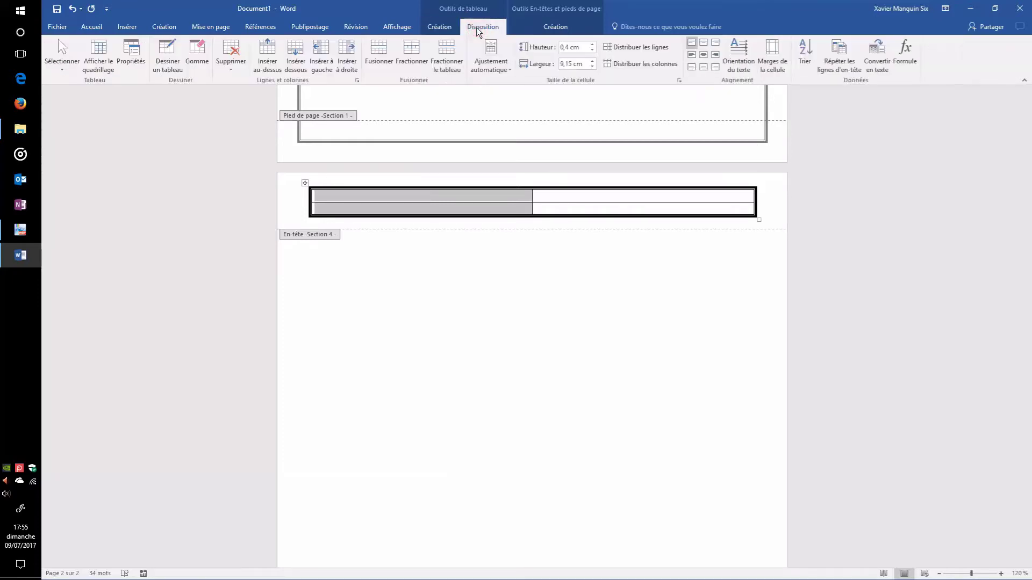
pyautogui.click(387, 67)
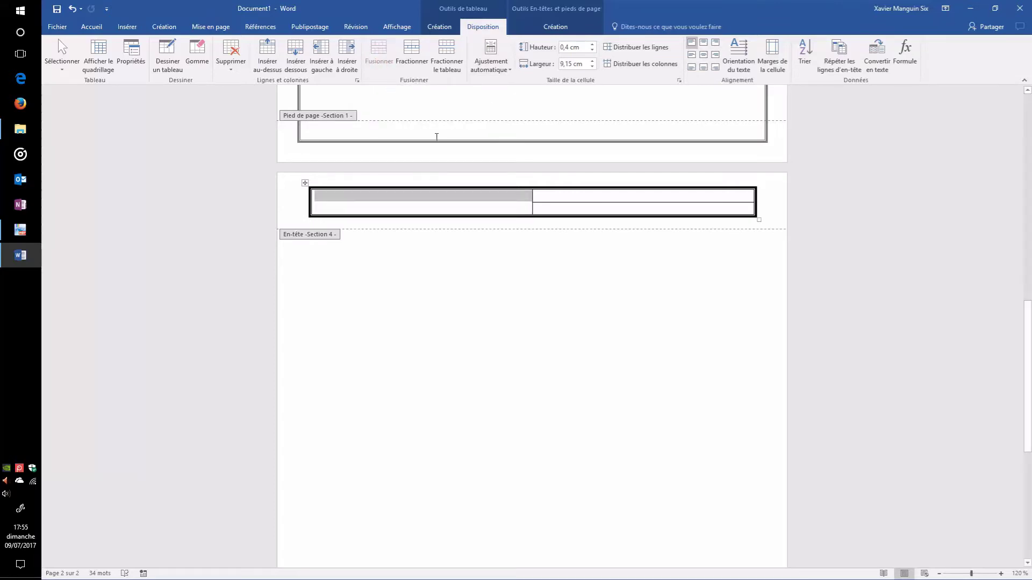
pyautogui.click(393, 203)
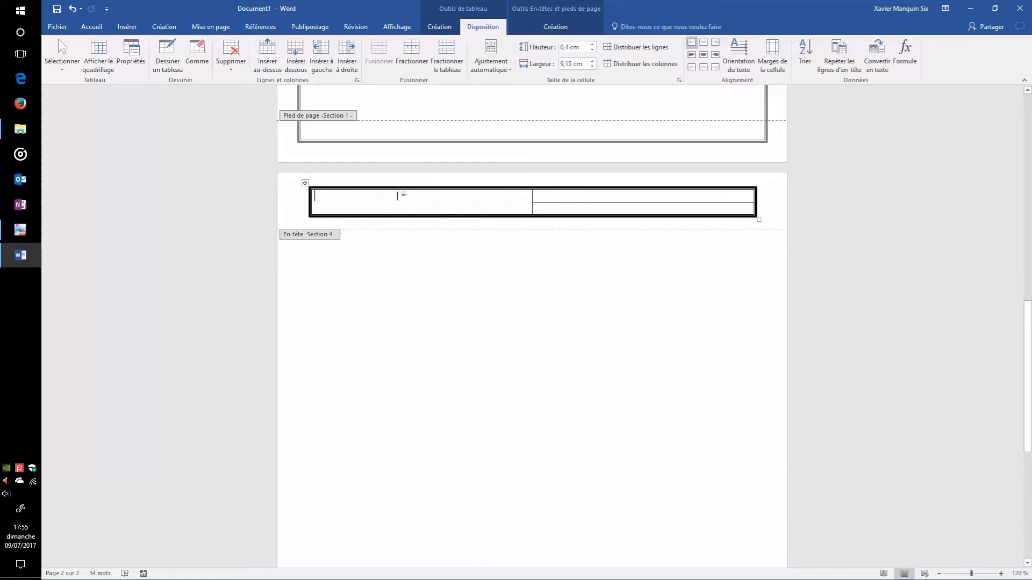
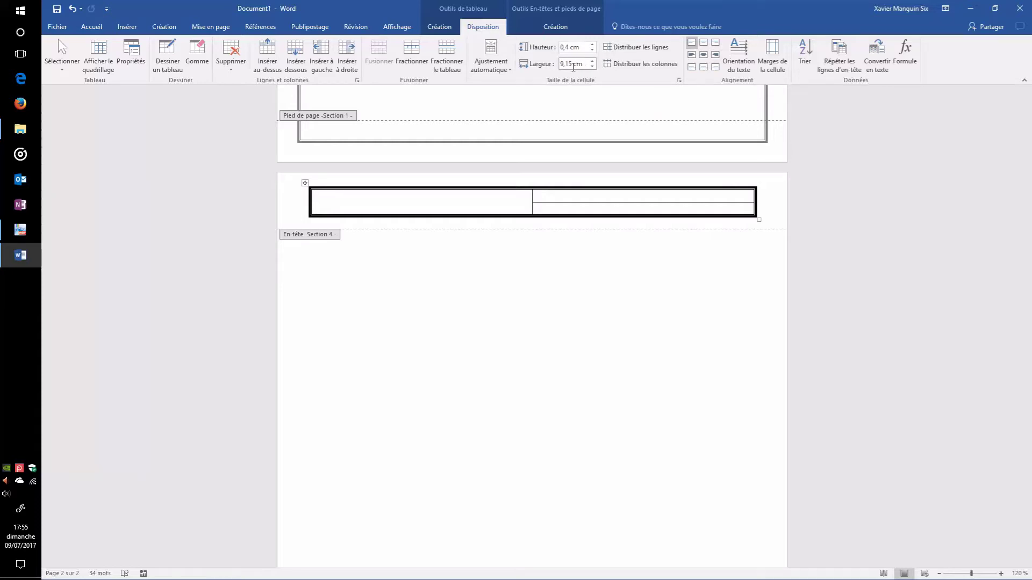
# Set the width of the header table's merged first-column cell to 4 cm.
pyautogui.click(572, 65)
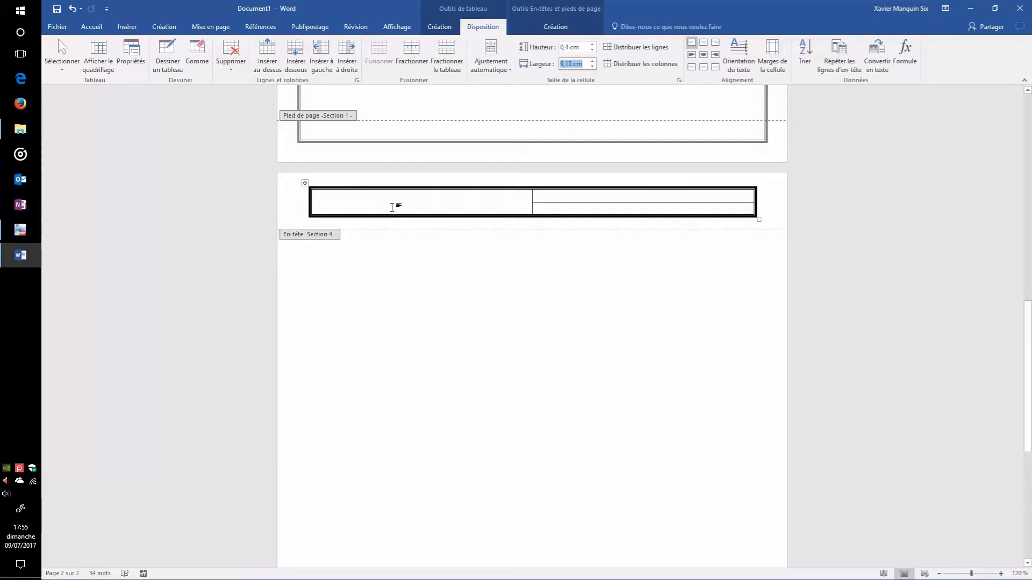
pyautogui.write('4')
pyautogui.press('Return')
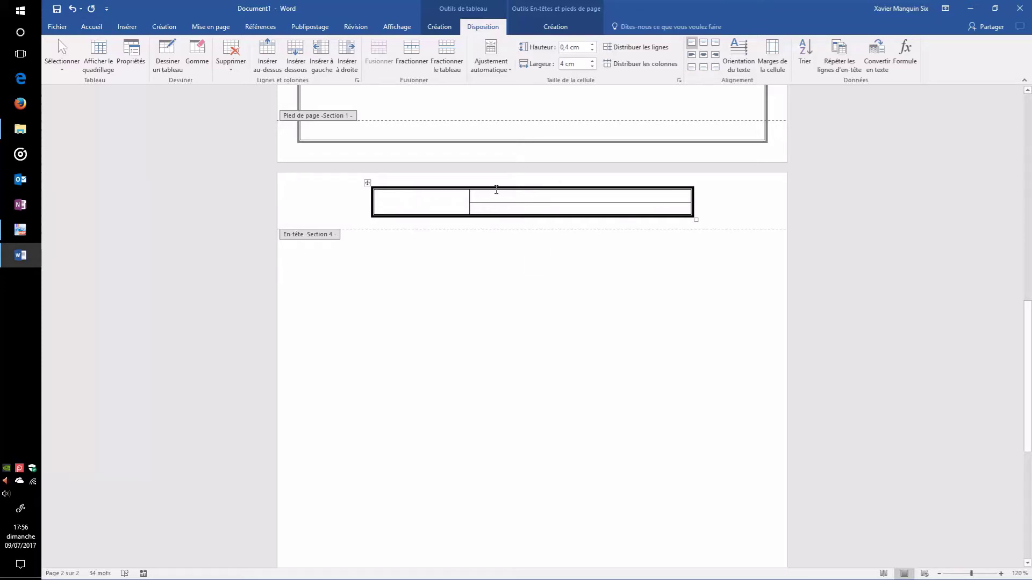
# Set the width of the header table's second column to 15,5 cm.
pyautogui.click(515, 196)
pyautogui.click(571, 64)
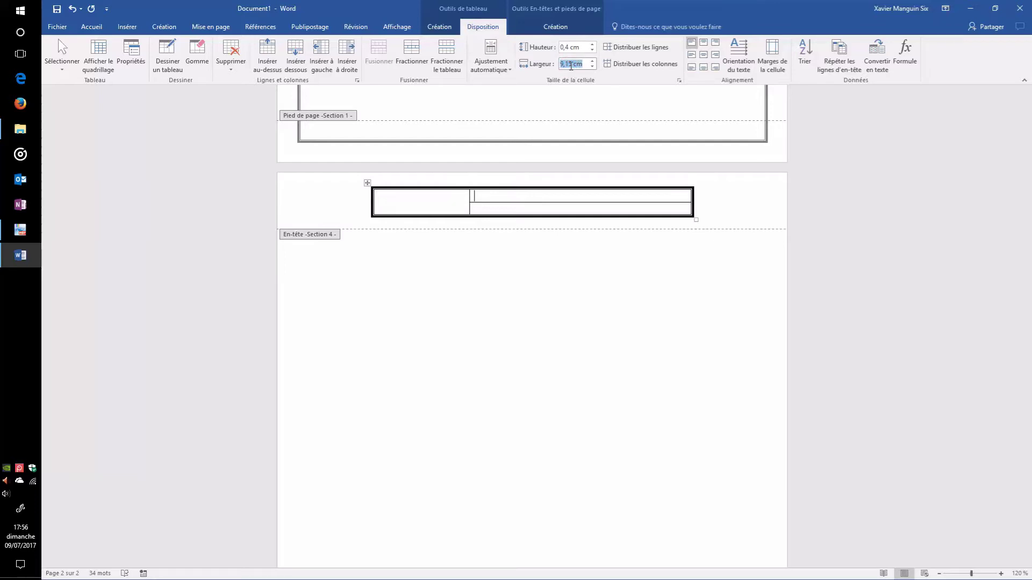
pyautogui.click(476, 196)
pyautogui.click(572, 65)
pyautogui.write('15')
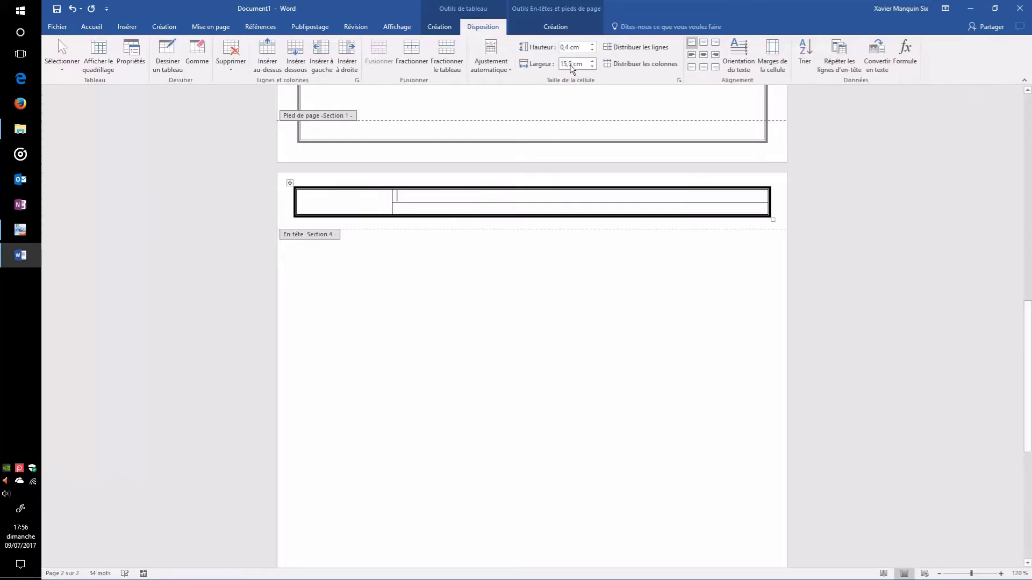
# Set the width of the footer table's first column to 5 cm.
pyautogui.scroll(-3, 573, 178)
pyautogui.scroll(-3, 573, 215)
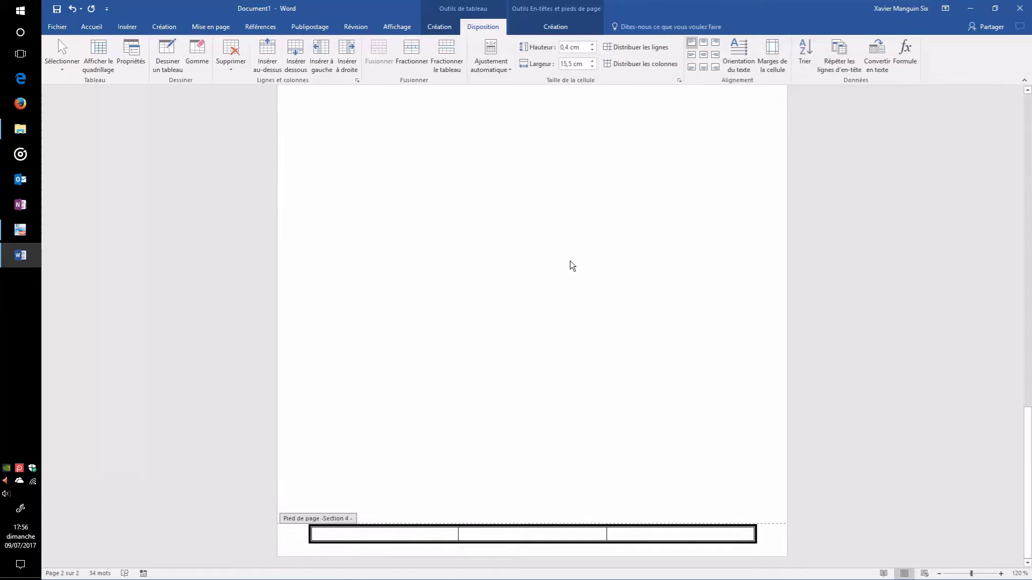
pyautogui.click(397, 538)
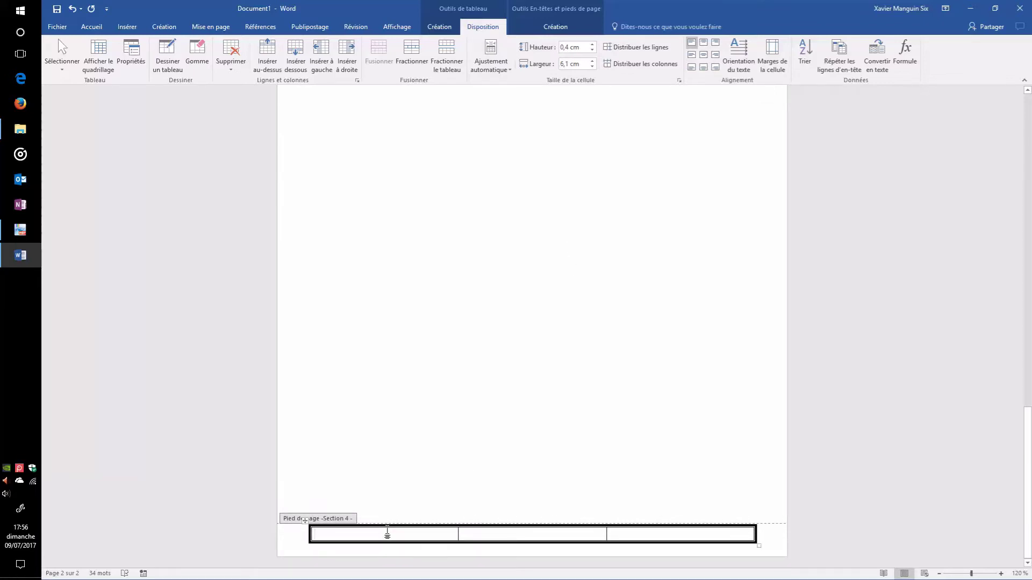
pyautogui.doubleClick(565, 64)
pyautogui.write('5')
pyautogui.press('Return')
# Set the width of the footer table's middle column to 9,5 cm, leaving no text in its cell.
pyautogui.click(513, 534)
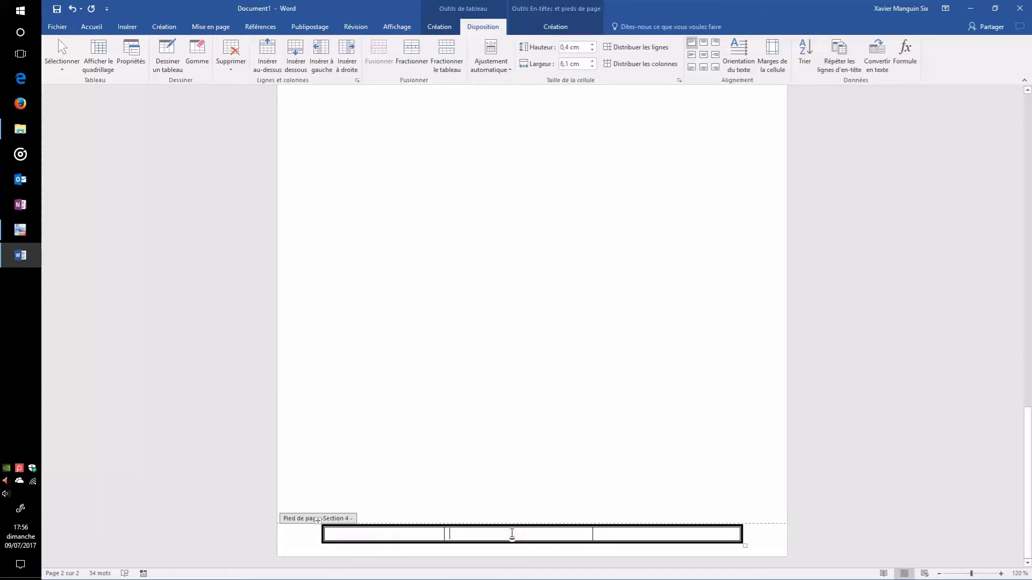
pyautogui.write('9,5')
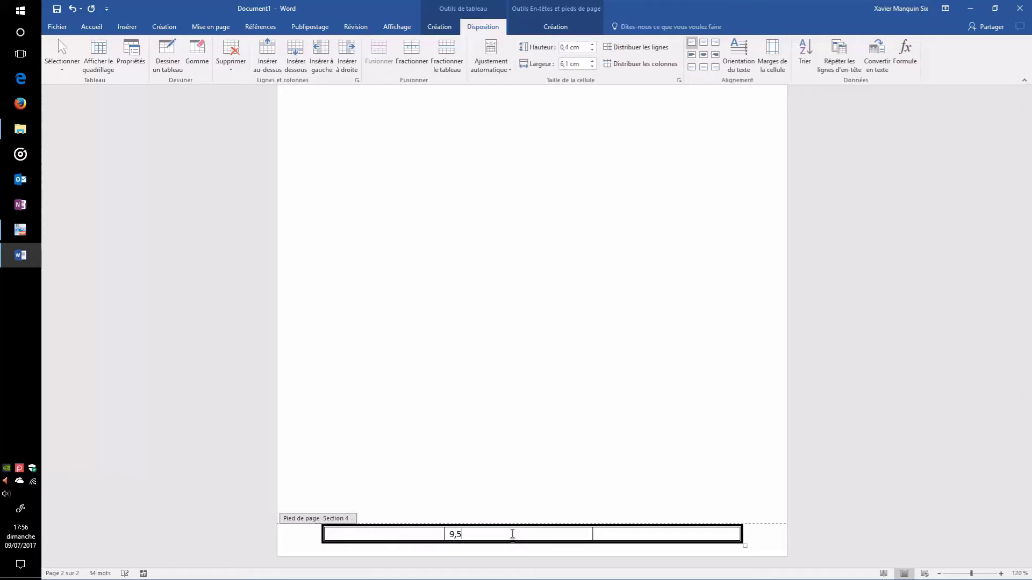
pyautogui.press('BackSpace')
pyautogui.press('BackSpace')
pyautogui.press('BackSpace')
pyautogui.click(575, 64)
pyautogui.write('9,5')
pyautogui.press('Return')
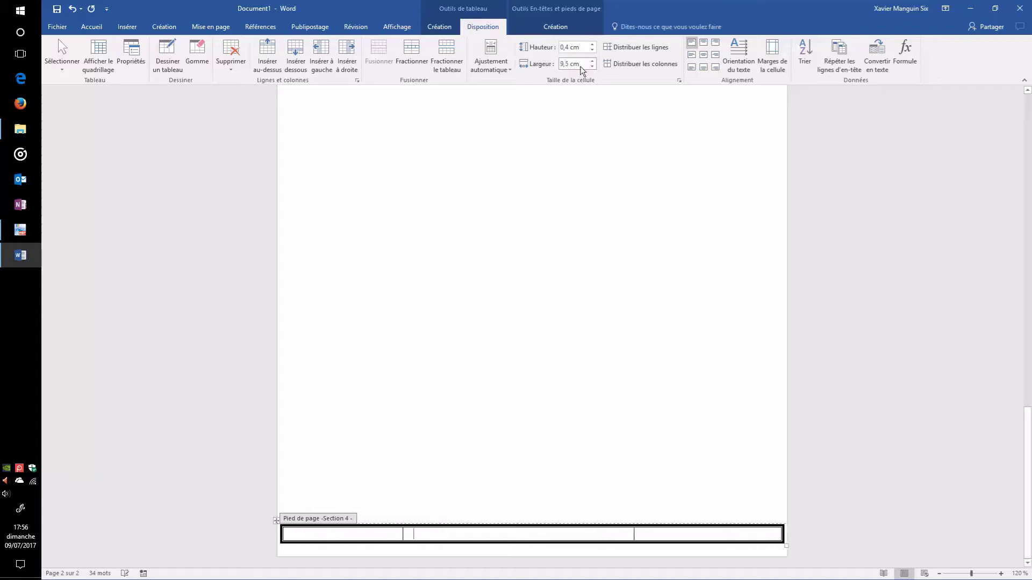
# Set the width of the footer table's last column to 5 cm.
pyautogui.click(687, 536)
pyautogui.click(578, 63)
pyautogui.write('5')
pyautogui.press('Return')
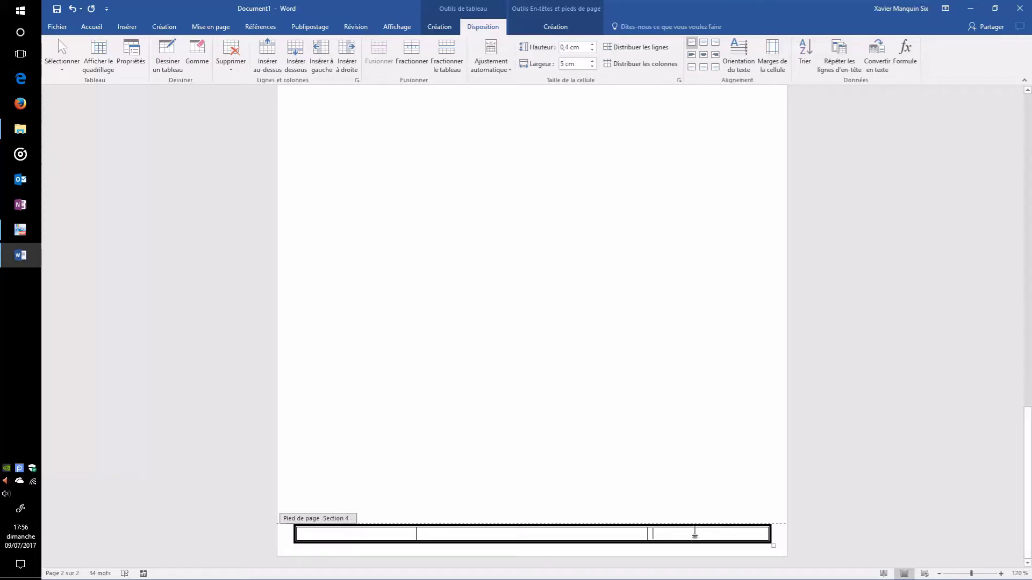
# Centre the content of the header table's merged cell both horizontally and vertically.
pyautogui.scroll(1, 714, 471)
pyautogui.scroll(10, 327, 185)
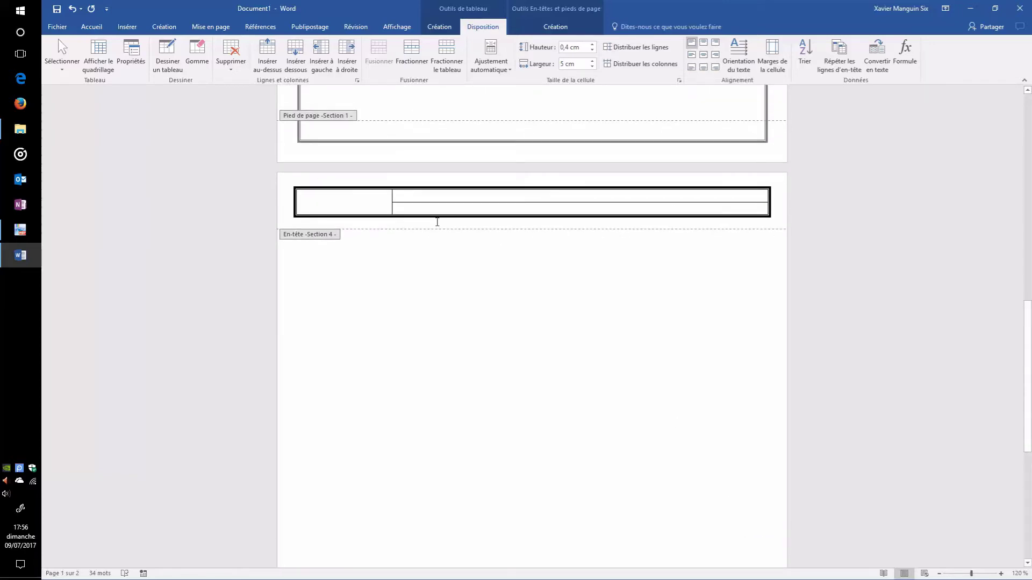
pyautogui.click(346, 201)
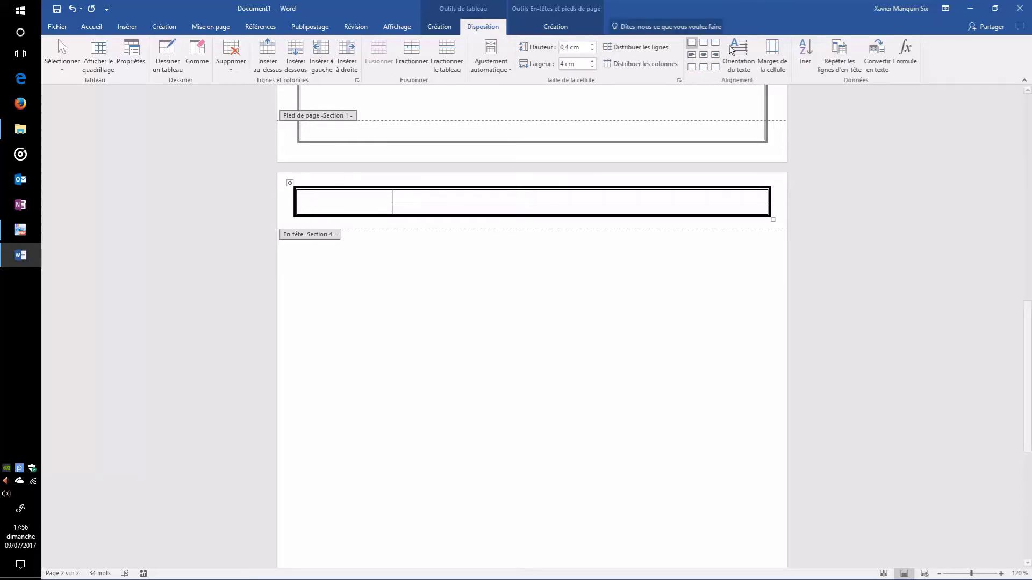
pyautogui.click(705, 56)
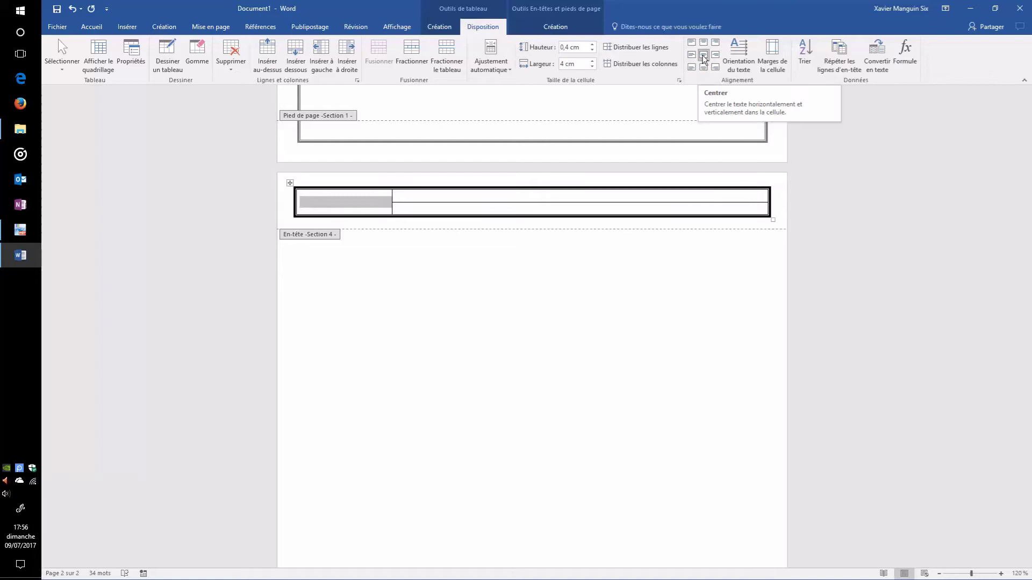
# Insert the picture Logo.jpg from the Téléchargements folder into the header table's merged cell.
pyautogui.click(333, 203)
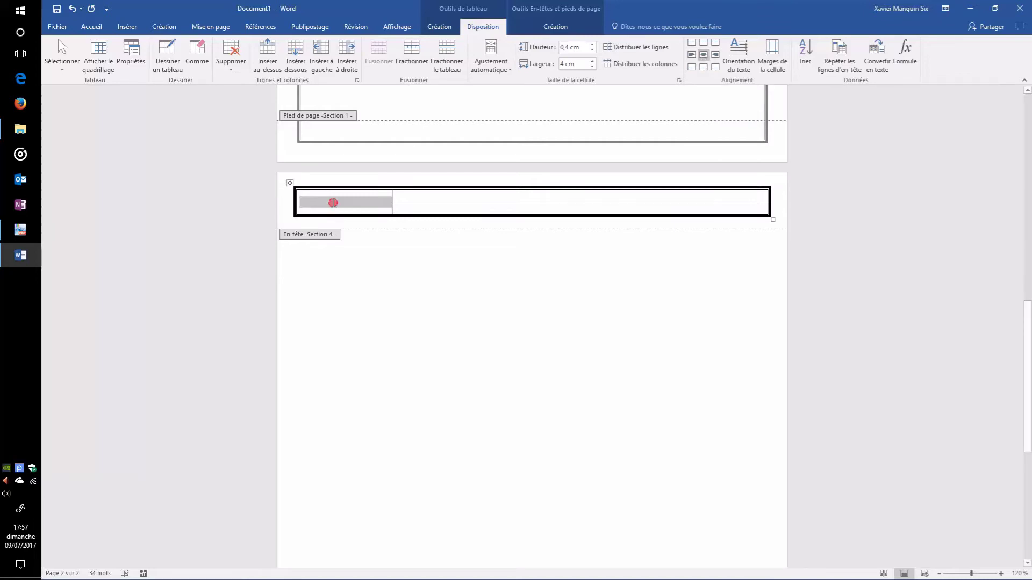
pyautogui.click(126, 26)
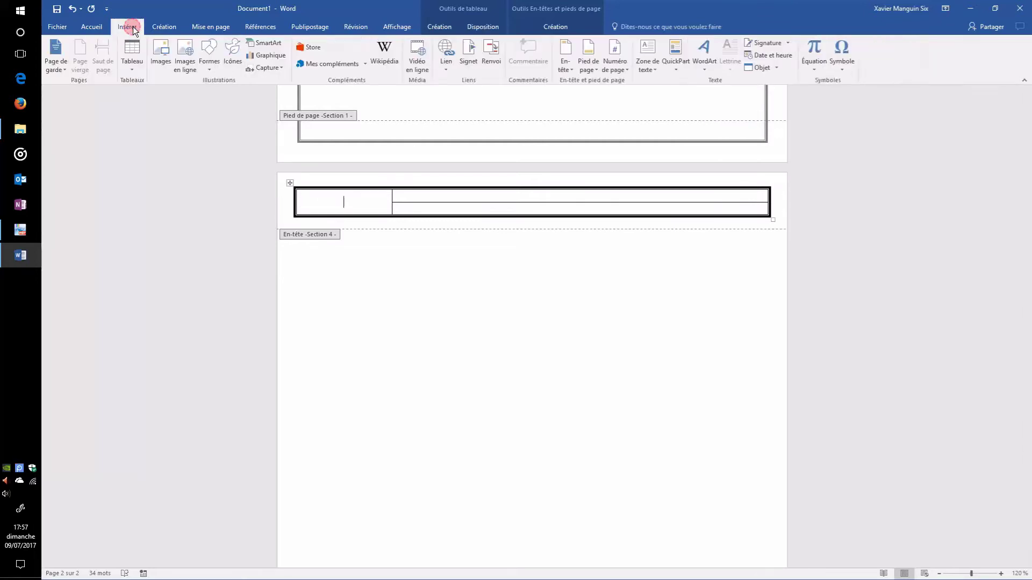
pyautogui.click(161, 53)
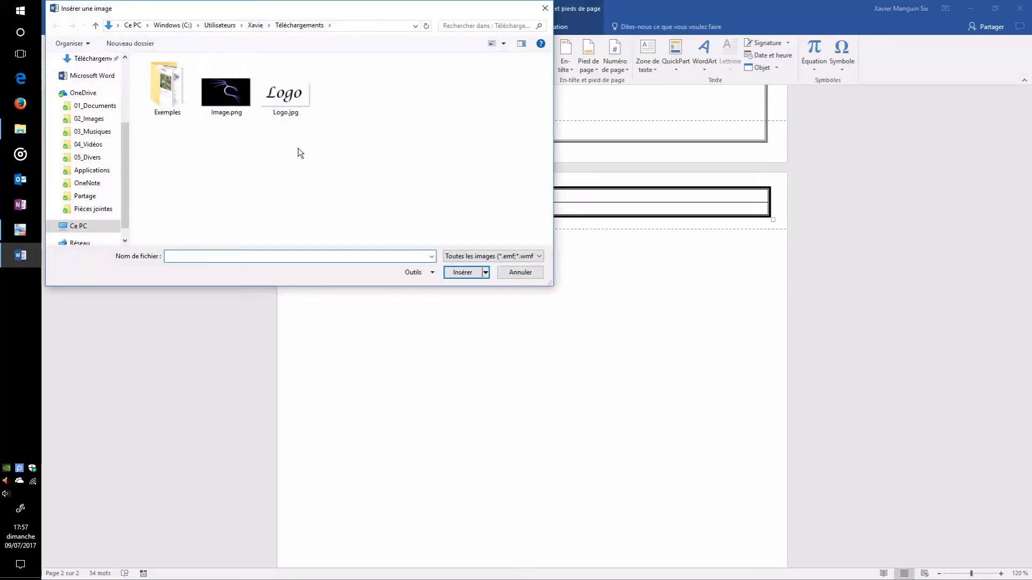
pyautogui.doubleClick(293, 108)
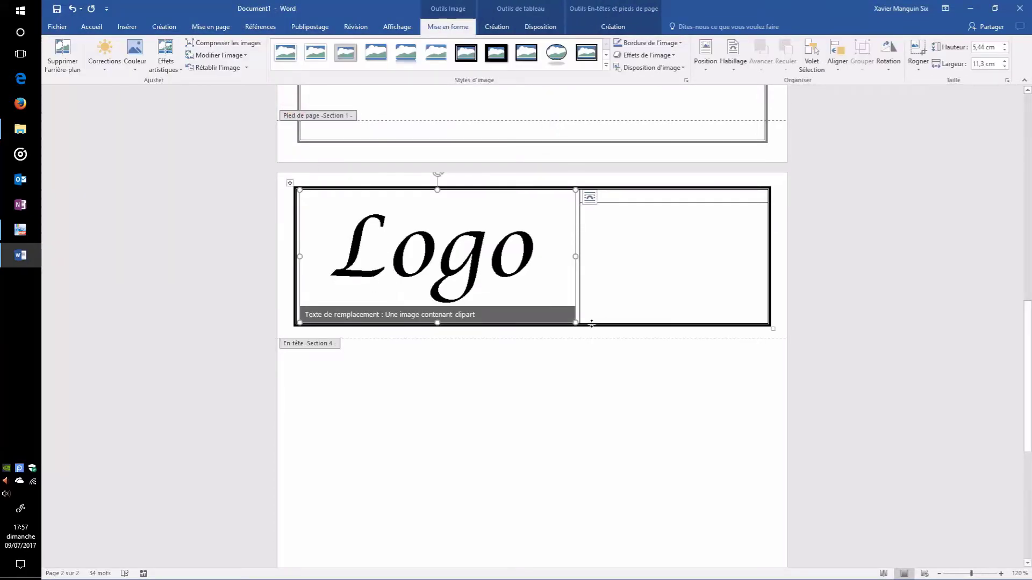
# Set the width of the logo picture in the header table to 2 cm.
pyautogui.click(992, 64)
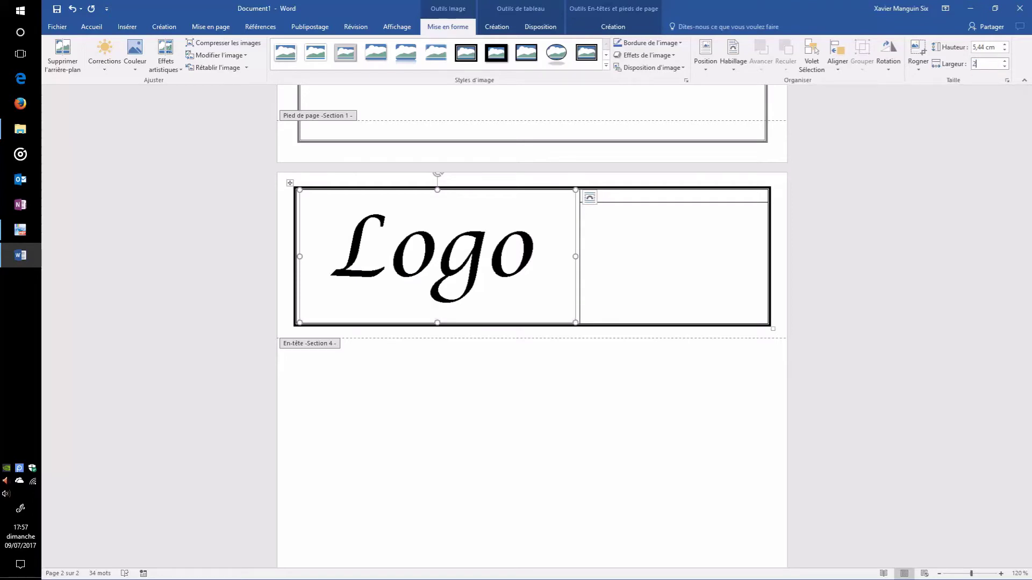
pyautogui.press('Return')
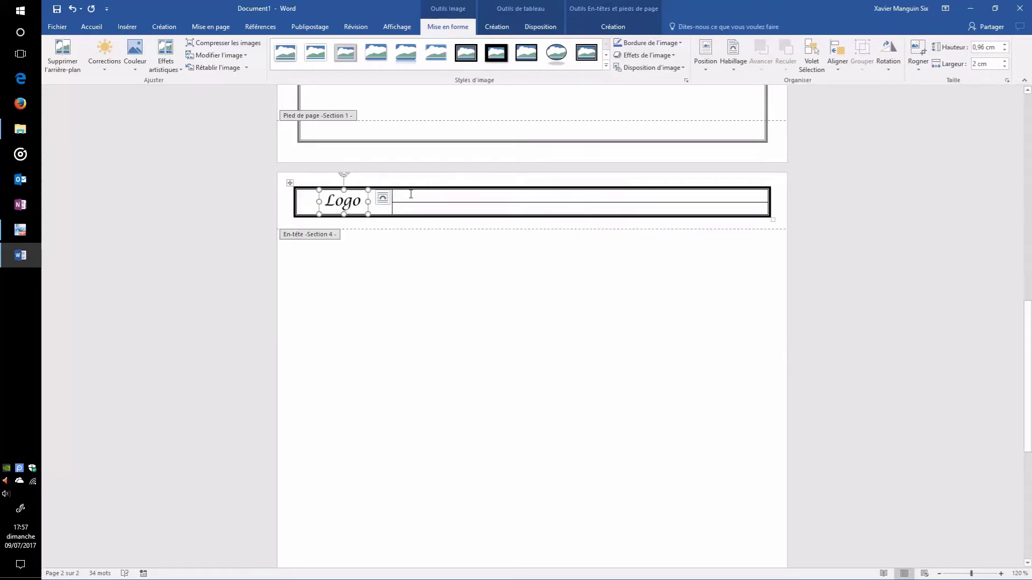
pyautogui.click(375, 210)
pyautogui.click(344, 202)
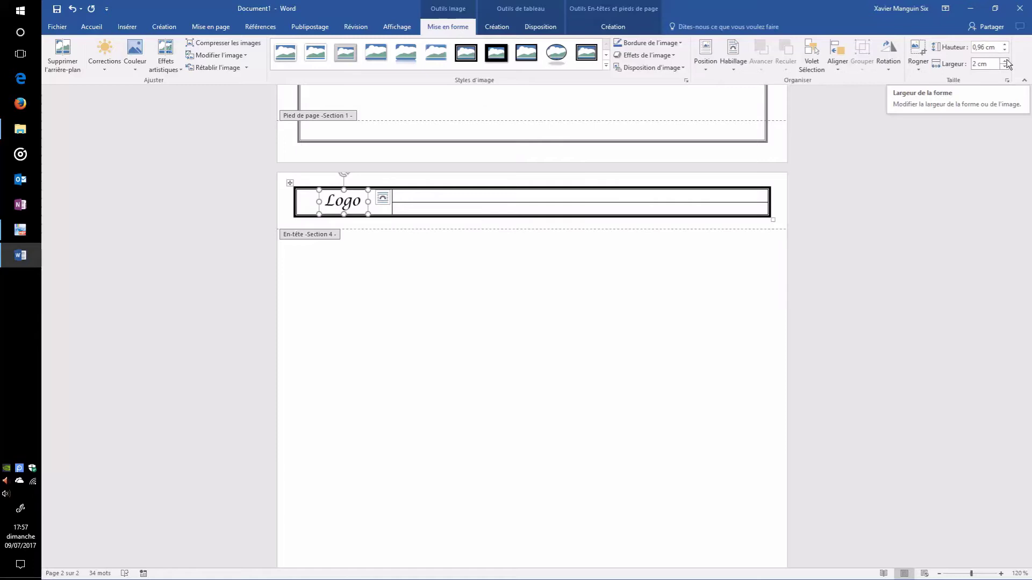
# Centre the content of the header table's two cells beside the logo both horizontally and vertically.
pyautogui.click(486, 197)
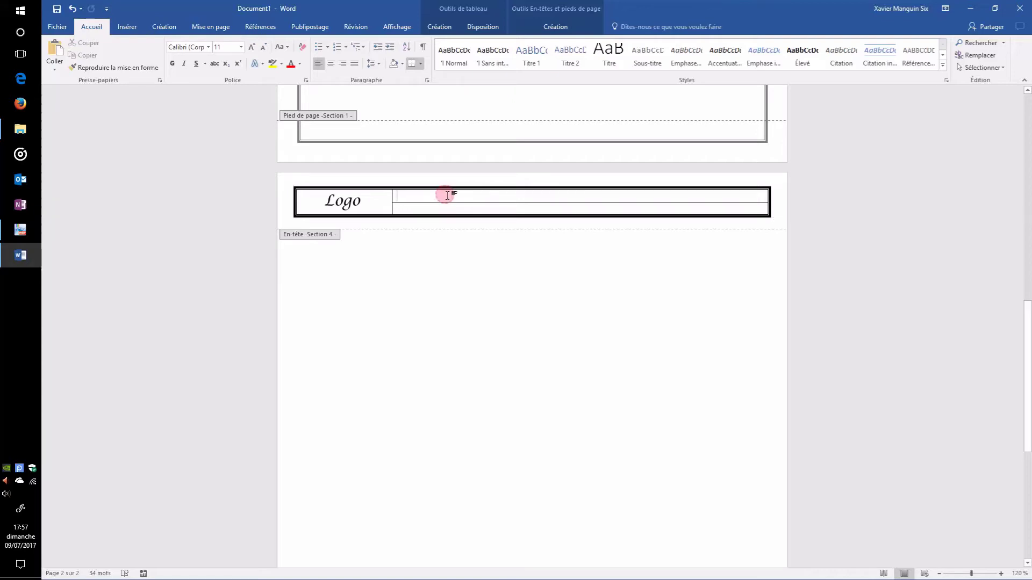
pyautogui.moveTo(445, 195); pyautogui.dragTo(483, 215)
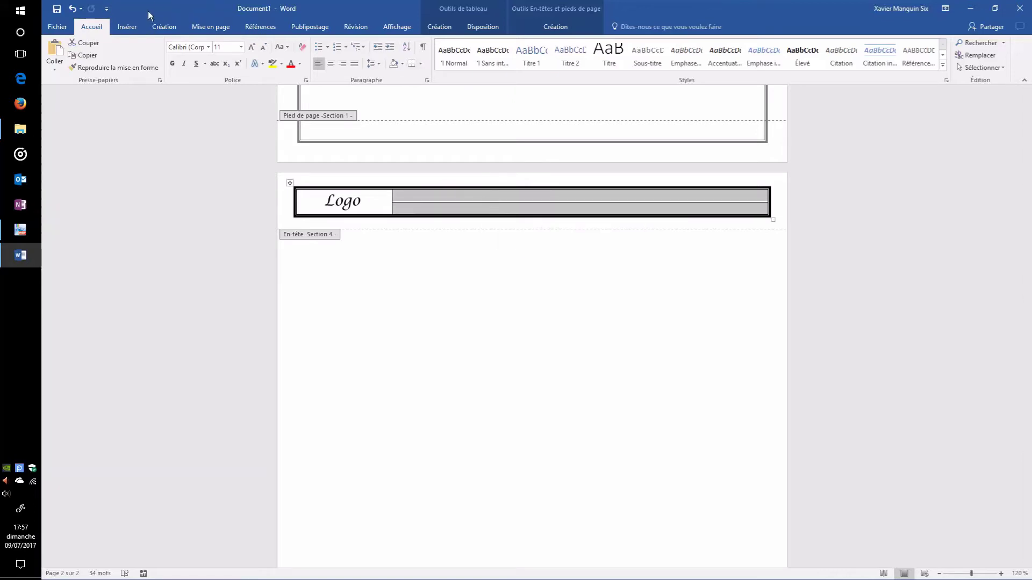
pyautogui.click(557, 27)
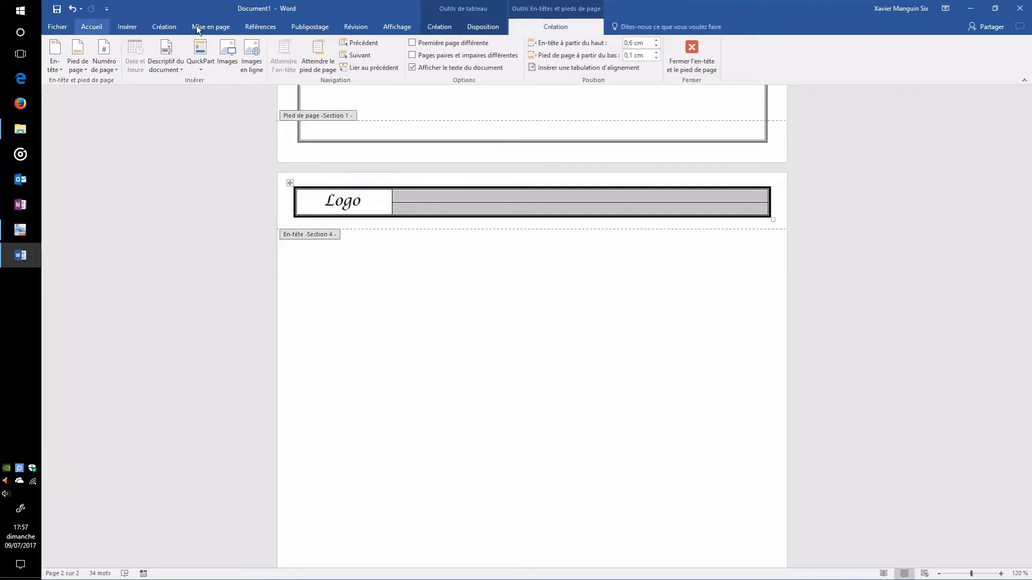
pyautogui.click(486, 27)
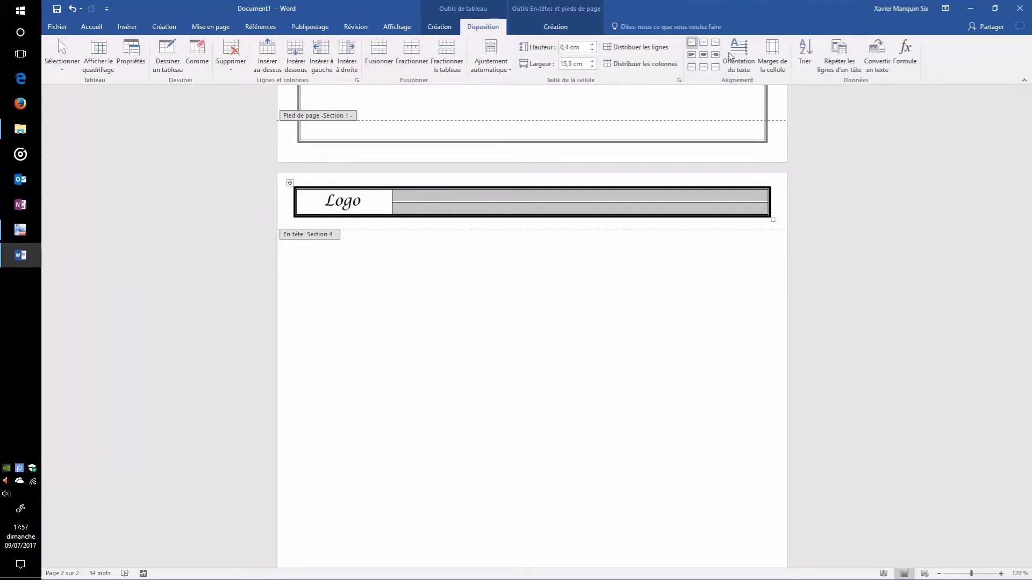
pyautogui.click(704, 55)
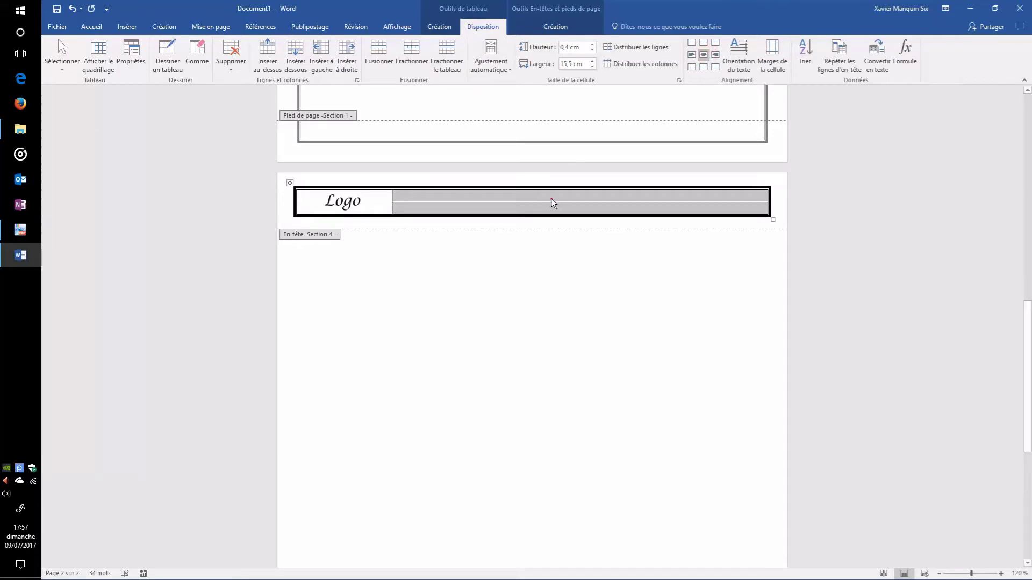
# Enter DOCUMENTATION in the upper cell beside the logo and make it bold and one font size smaller.
pyautogui.click(573, 196)
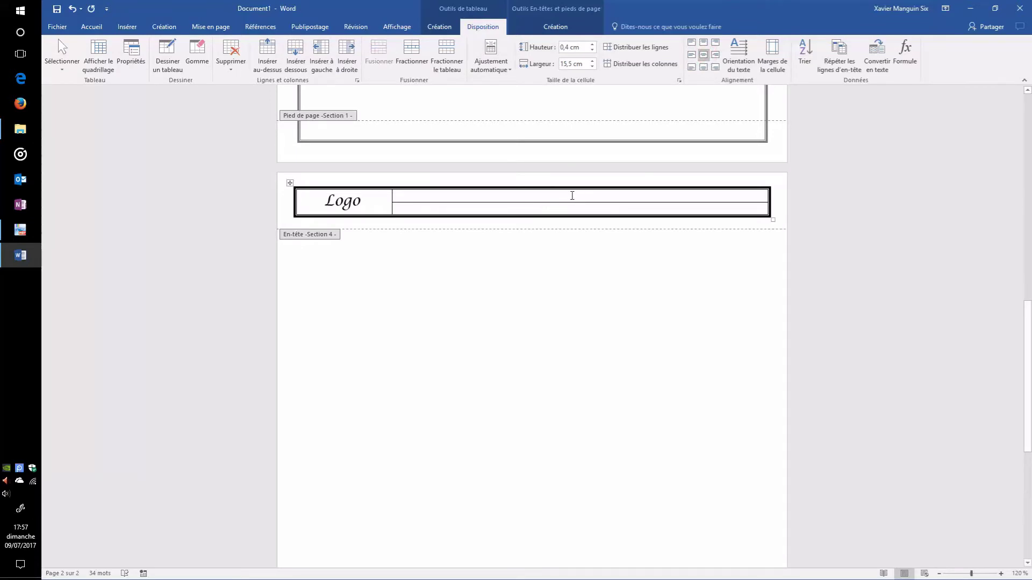
pyautogui.write('DOCUMENTATION')
pyautogui.doubleClick(636, 200)
pyautogui.click(91, 26)
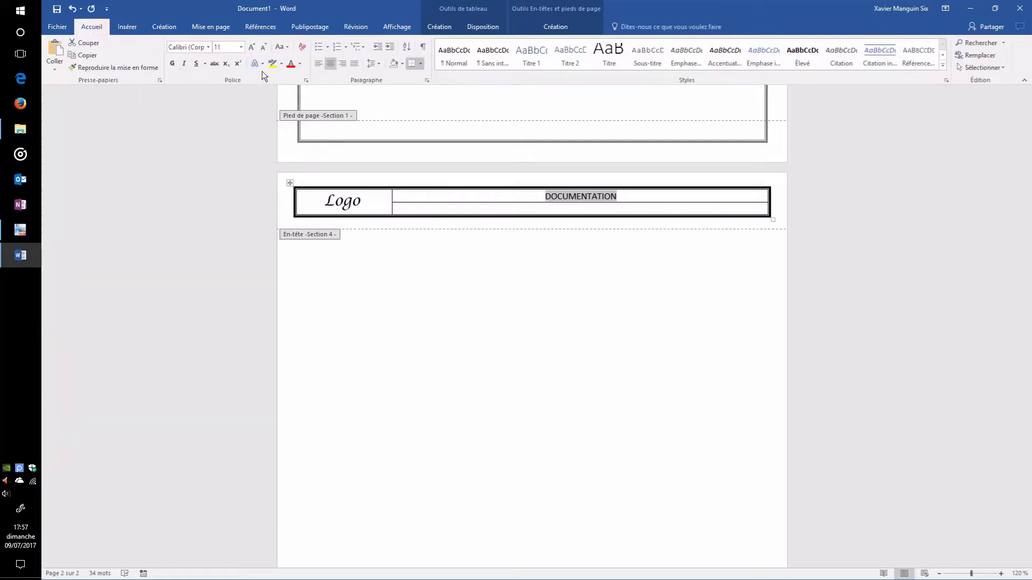
pyautogui.click(173, 63)
pyautogui.click(263, 46)
# Enter "Titre du document – Sommaire" in the header table cell below DOCUMENTATION.
pyautogui.click(575, 208)
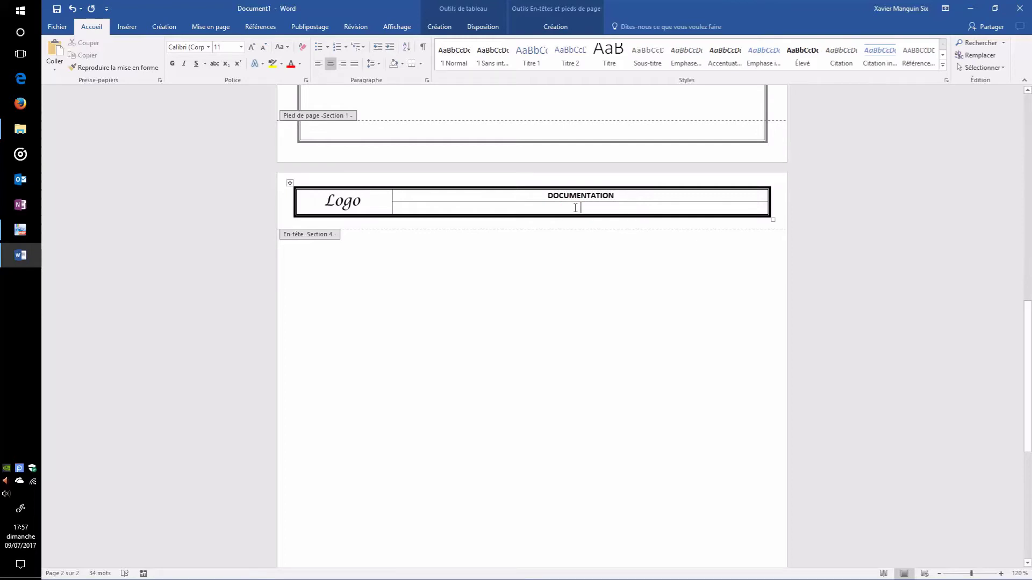
pyautogui.write('Titre du')
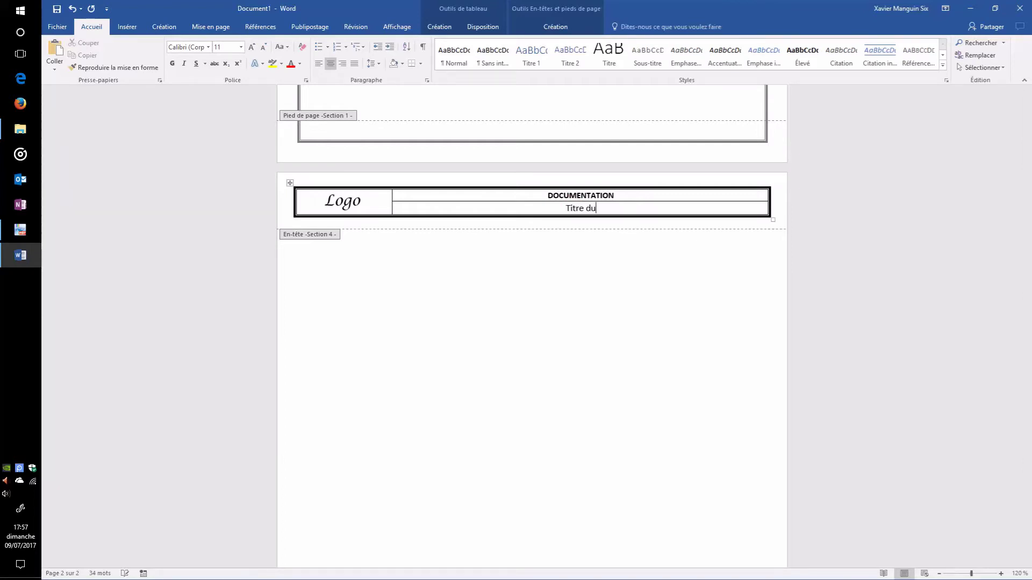
pyautogui.write(' document -')
pyautogui.write(' Sommaire')
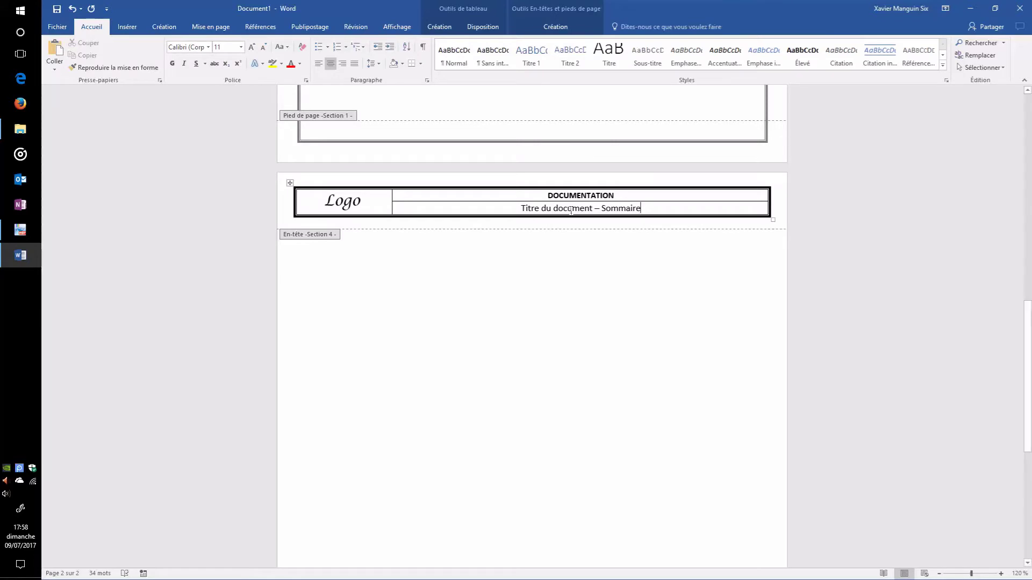
# Set the paragraph spacing of the "Titre du document – Sommaire" line to 6 pt before and 6 pt after.
pyautogui.moveTo(643, 211); pyautogui.dragTo(521, 209)
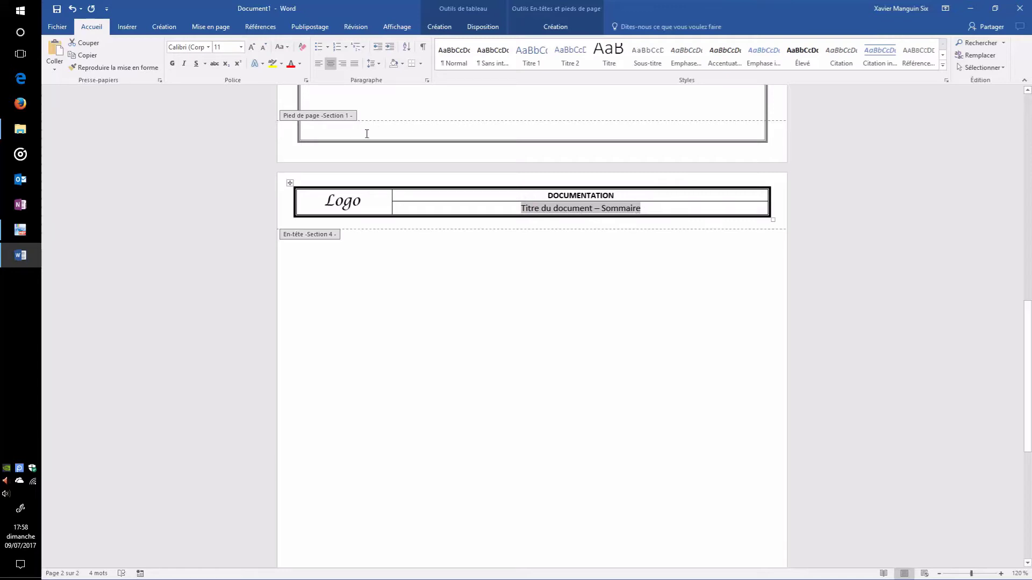
pyautogui.click(202, 25)
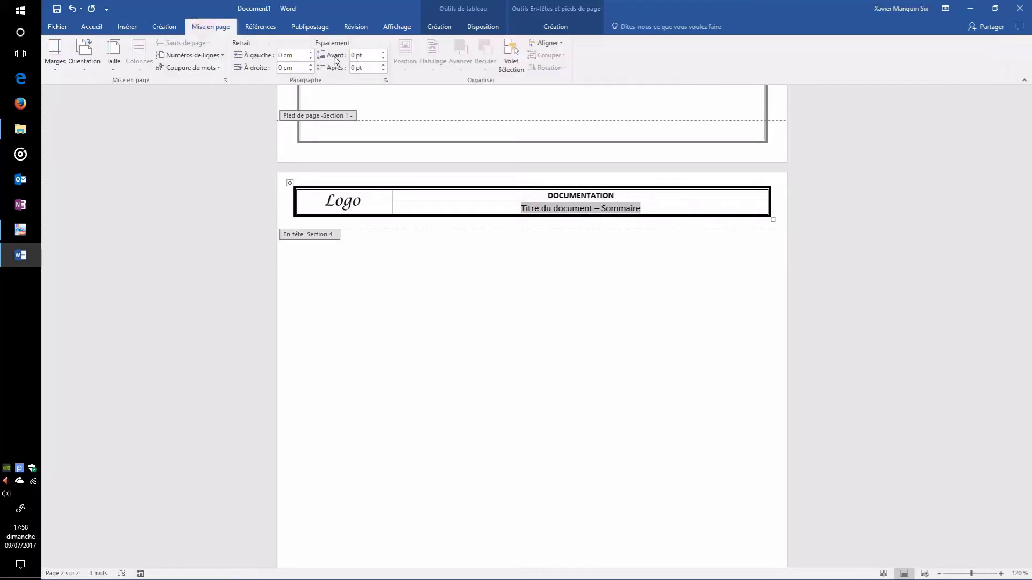
pyautogui.click(384, 52)
pyautogui.click(384, 64)
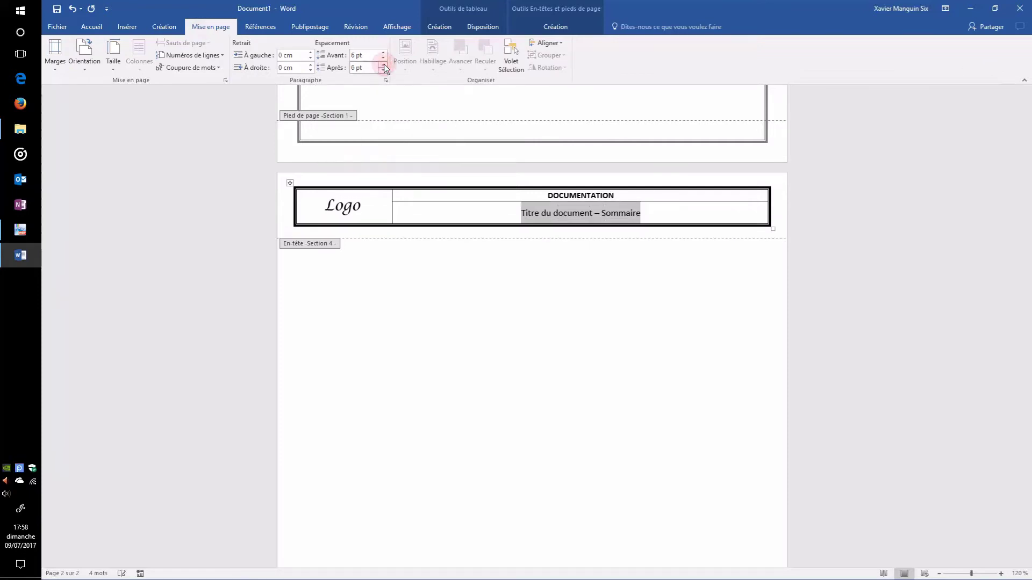
# Increase the font size of the "Titre du document – Sommaire" line to 14.
pyautogui.click(90, 27)
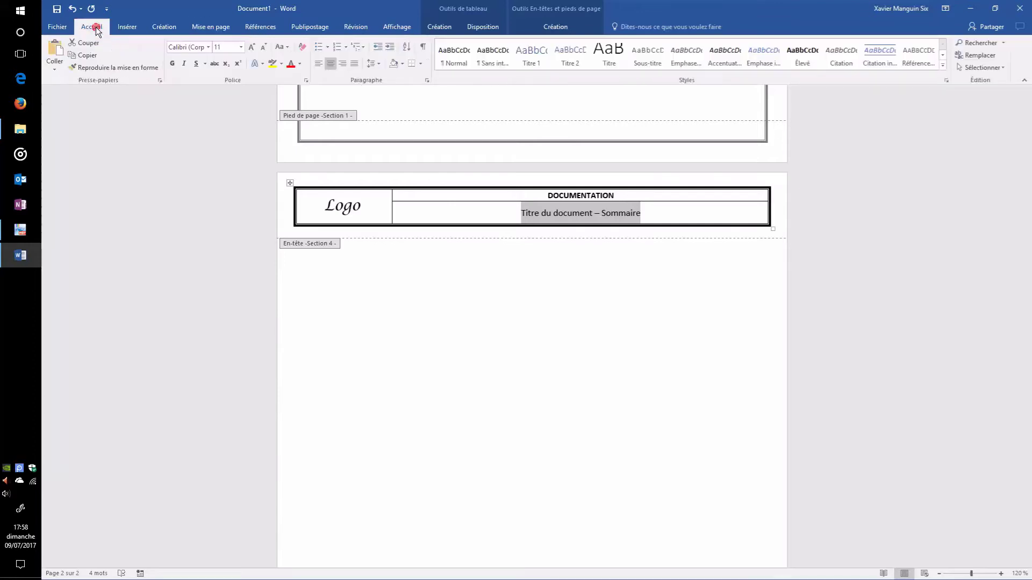
pyautogui.click(251, 47)
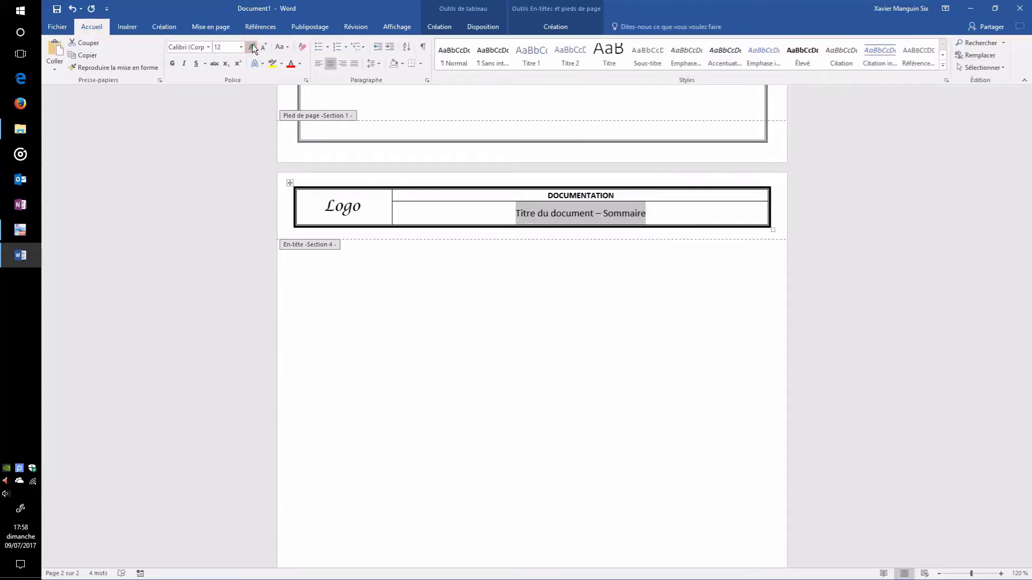
pyautogui.click(251, 46)
pyautogui.click(693, 218)
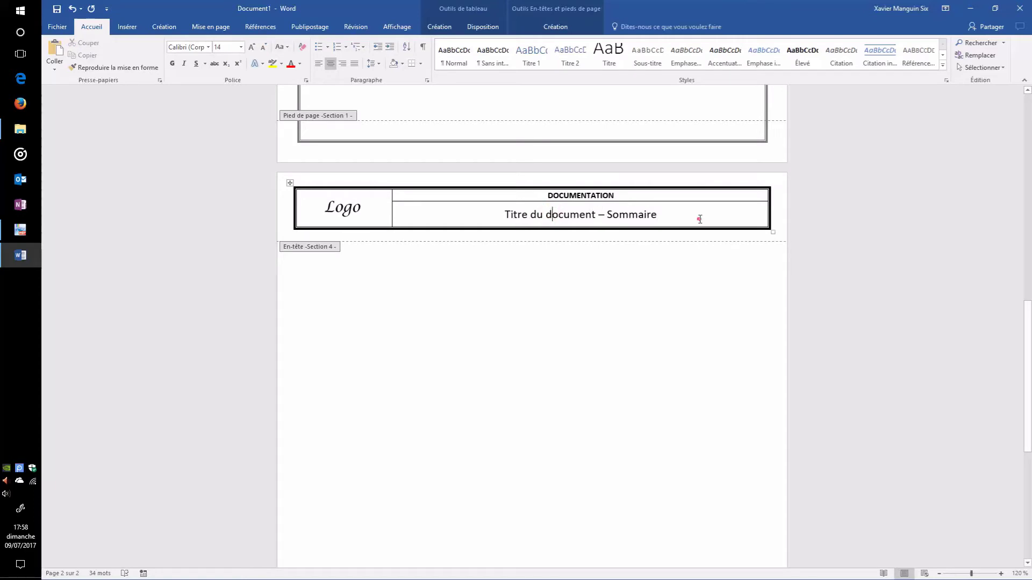
# Enlarge the logo picture in the header table to a width of 3 cm.
pyautogui.click(356, 212)
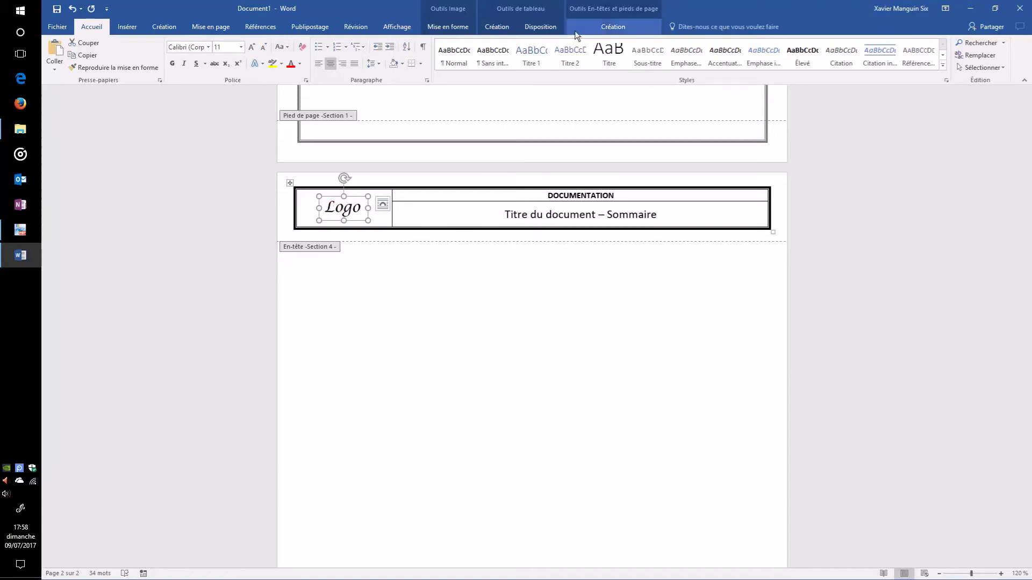
pyautogui.click(447, 28)
pyautogui.click(1003, 61)
pyautogui.click(1003, 60)
pyautogui.click(1003, 60)
pyautogui.click(1003, 60)
pyautogui.click(1003, 60)
pyautogui.click(1003, 61)
pyautogui.click(1002, 61)
pyautogui.click(1003, 61)
pyautogui.click(1004, 61)
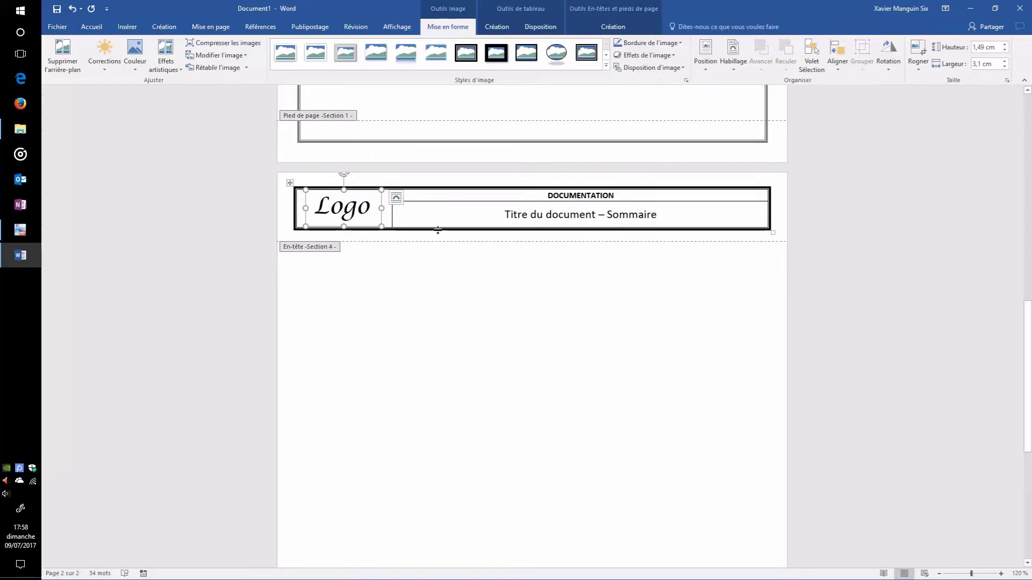
pyautogui.click(1003, 67)
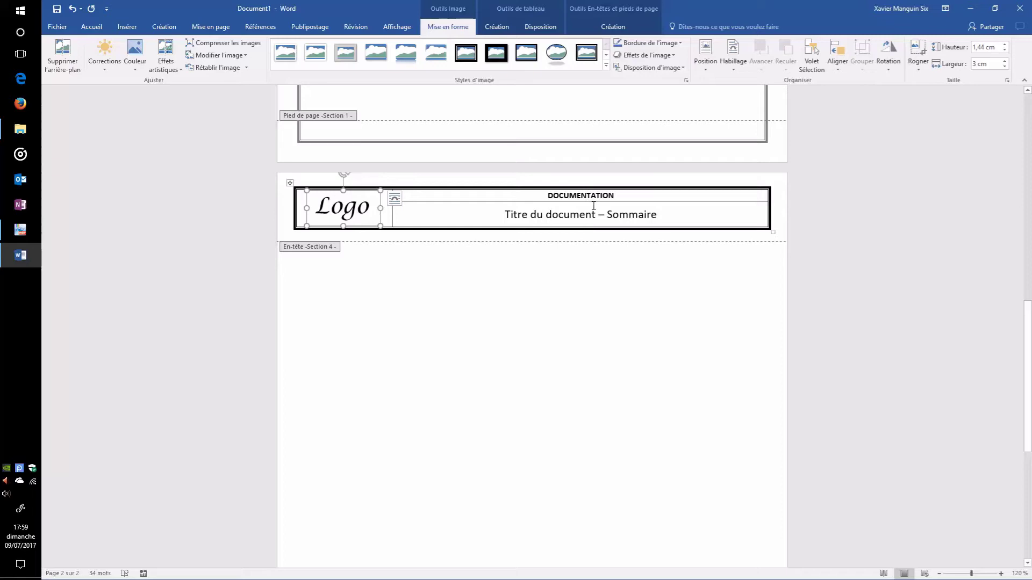
pyautogui.click(1004, 61)
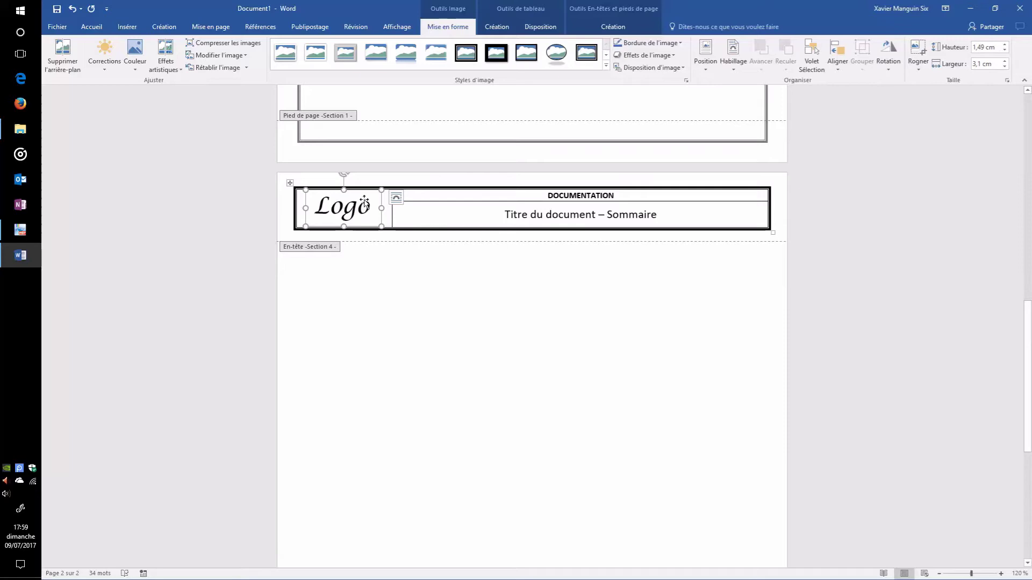
pyautogui.click(1004, 66)
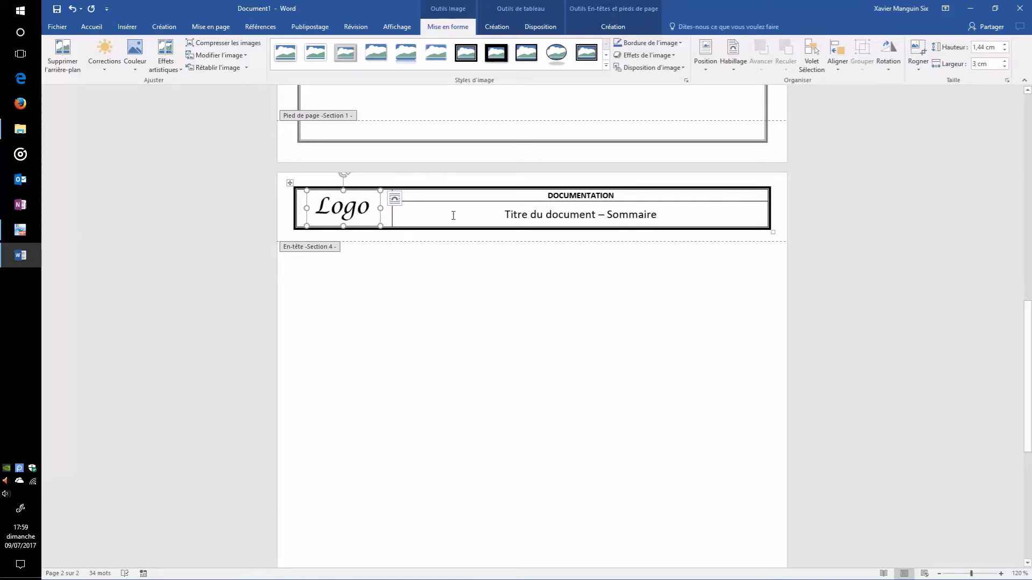
pyautogui.click(427, 209)
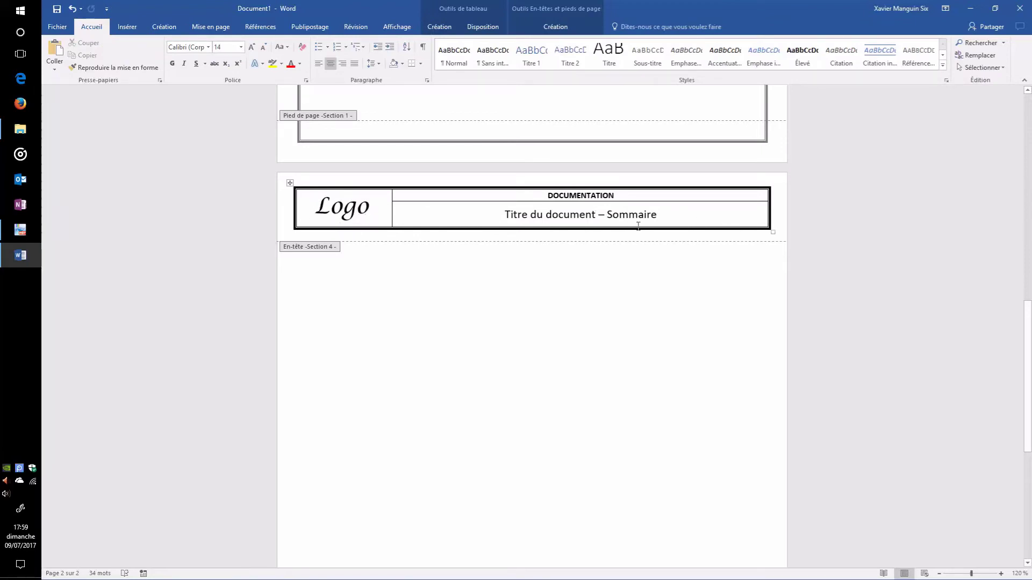
pyautogui.click(664, 212)
# Set the paragraph spacing of all three footer table cells to 6 pt before and 6 pt after.
pyautogui.scroll(-10, 680, 210)
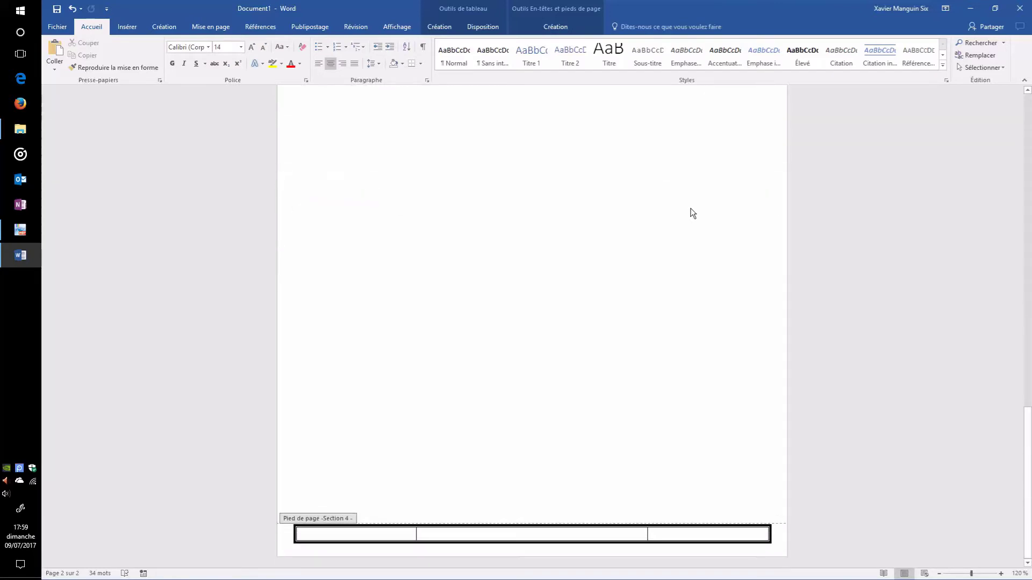
pyautogui.scroll(3, 688, 223)
pyautogui.scroll(-5, 624, 193)
pyautogui.click(342, 536)
pyautogui.moveTo(391, 536); pyautogui.dragTo(674, 534)
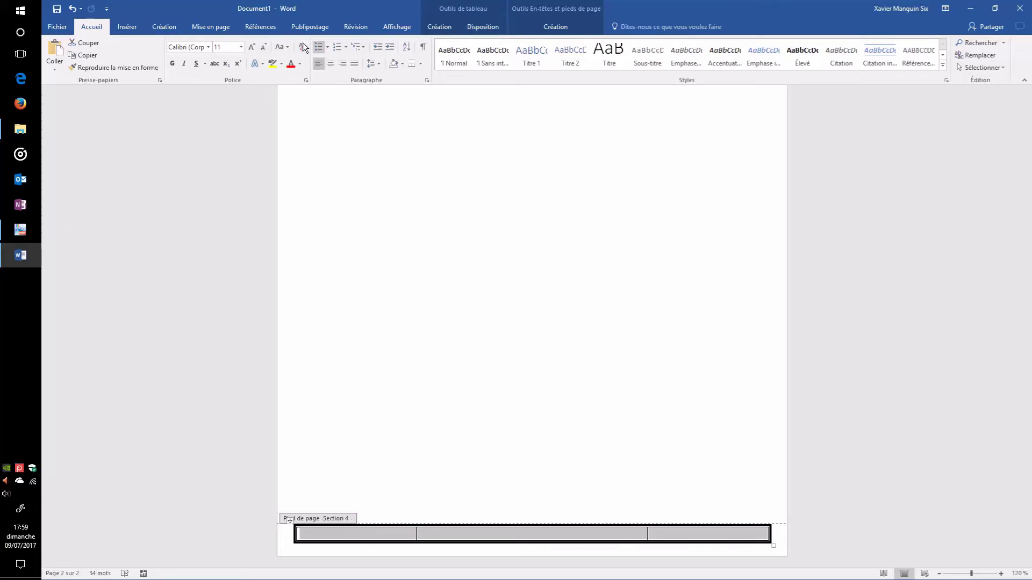
pyautogui.click(225, 26)
pyautogui.click(383, 53)
pyautogui.click(383, 65)
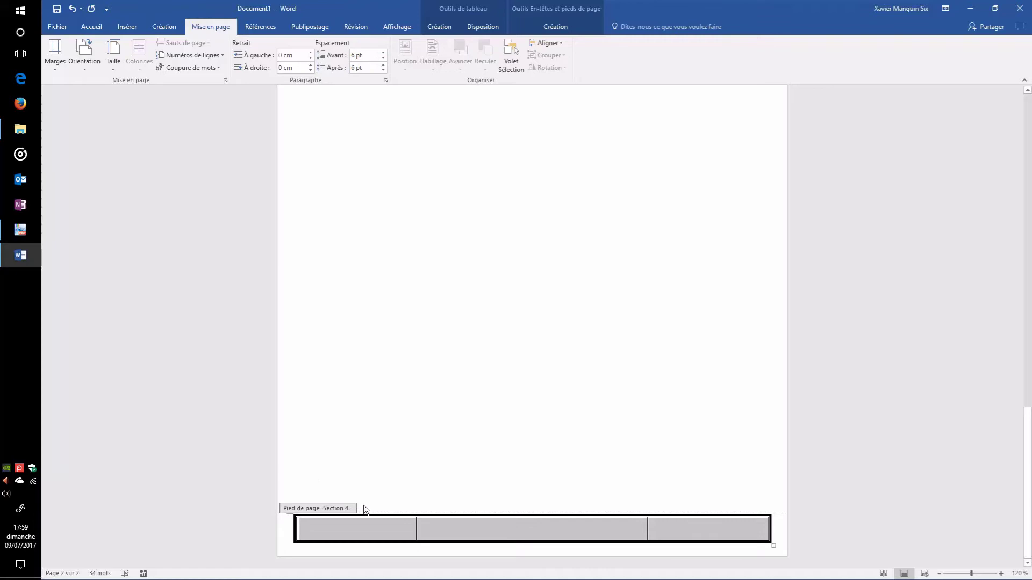
# Enter the author's full name in the first cell of the footer table, with the surname in capitals.
pyautogui.click(342, 528)
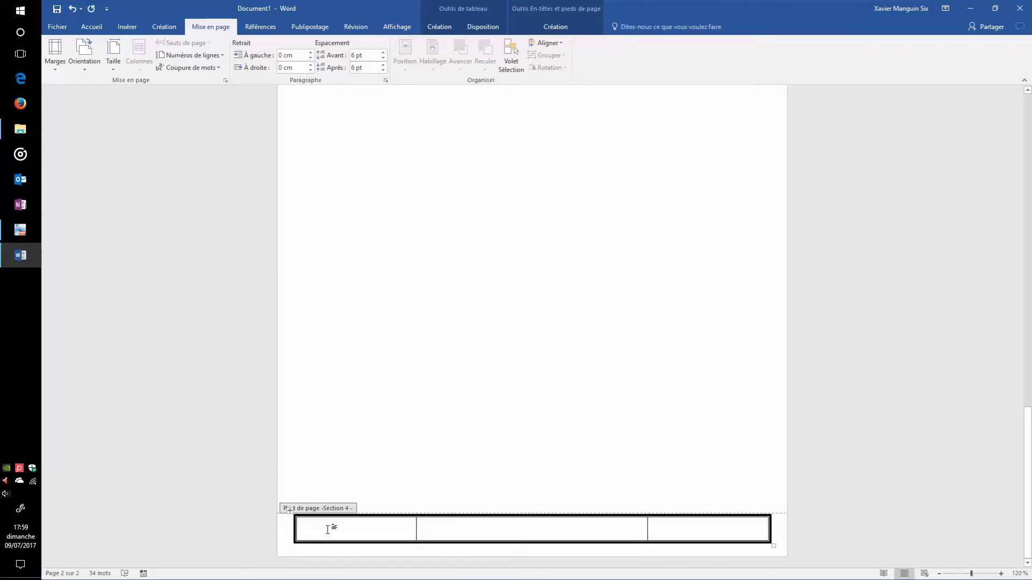
pyautogui.write('Xav')
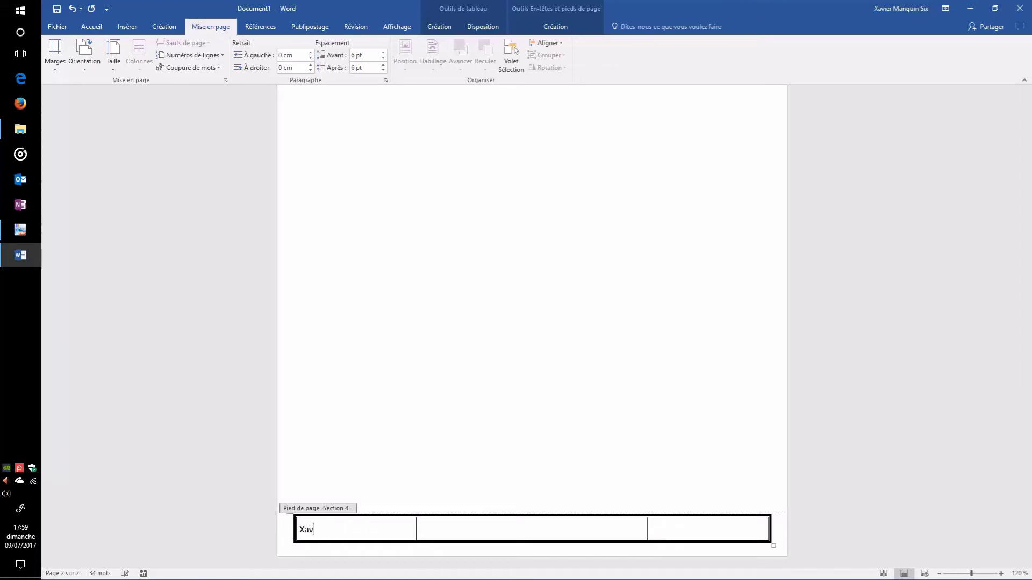
pyautogui.write('ier MA')
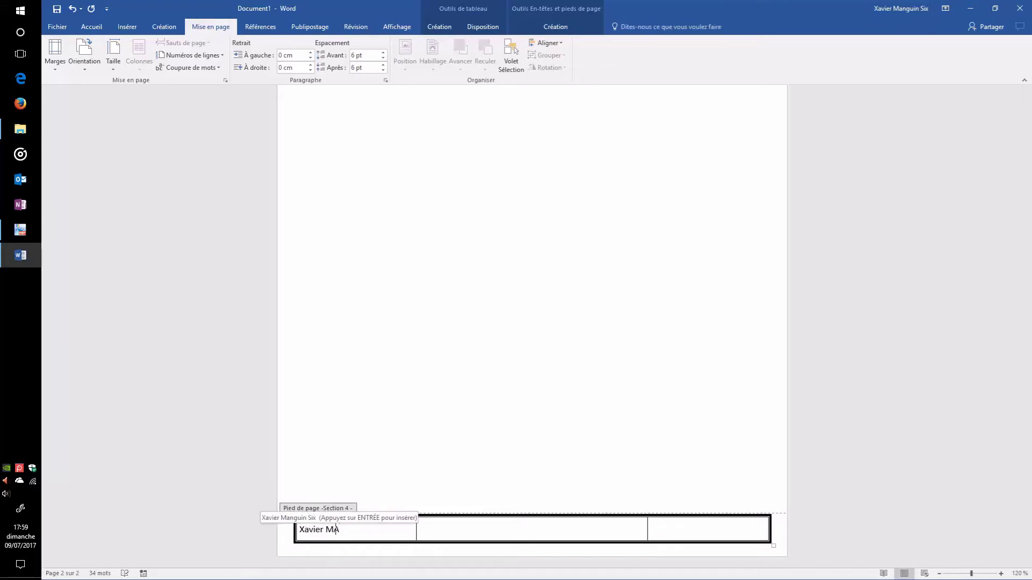
pyautogui.write('NGUIN')
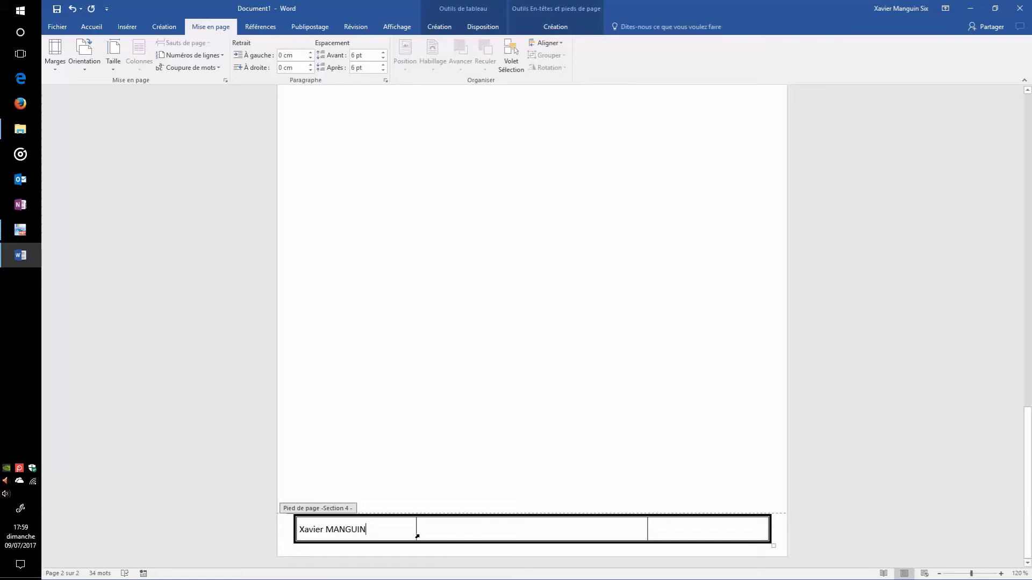
# Centre the footer table's middle cell horizontally and vertically and enter the text Page in it.
pyautogui.click(474, 531)
pyautogui.click(475, 27)
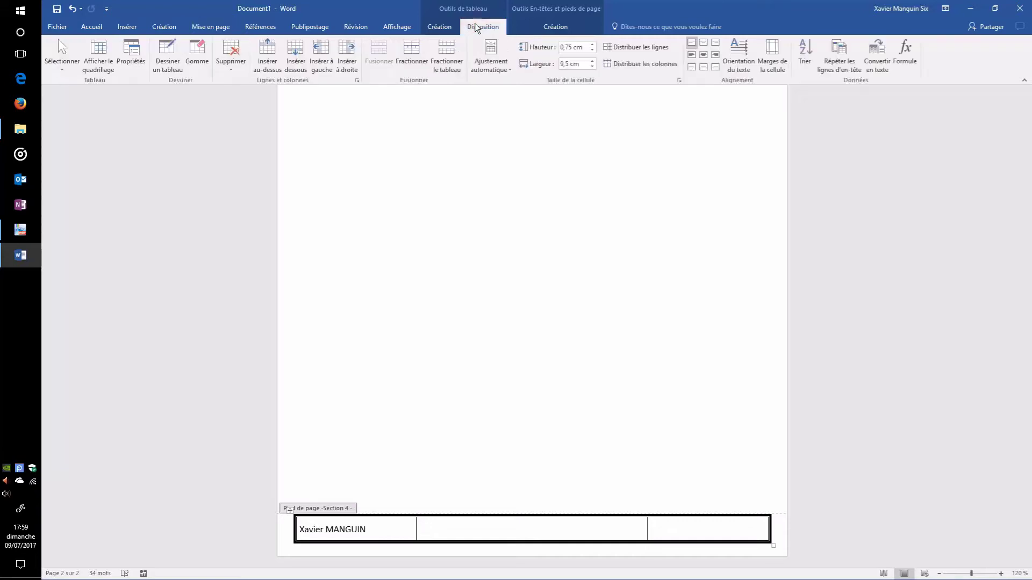
pyautogui.click(703, 55)
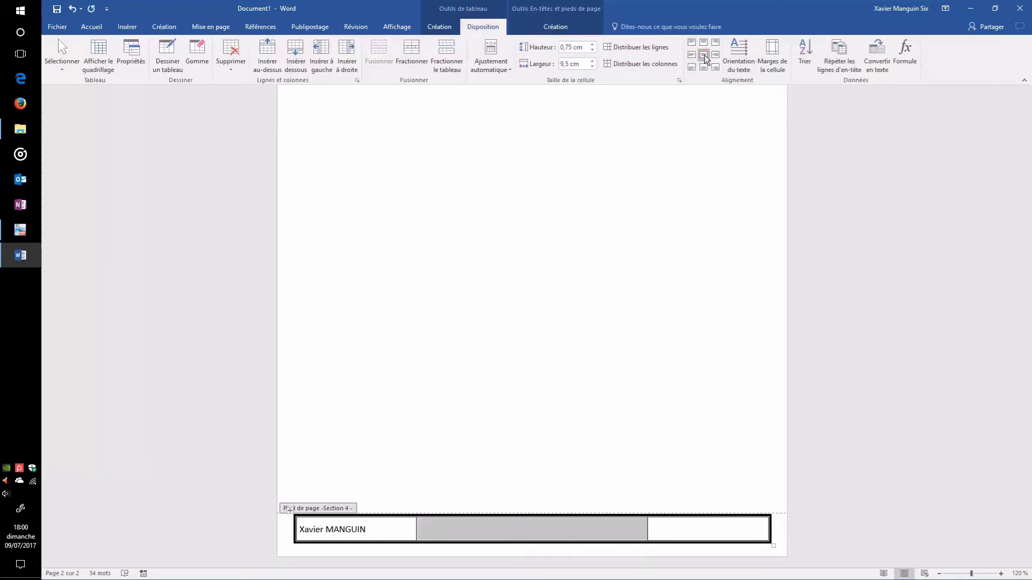
pyautogui.click(473, 534)
pyautogui.write('Page')
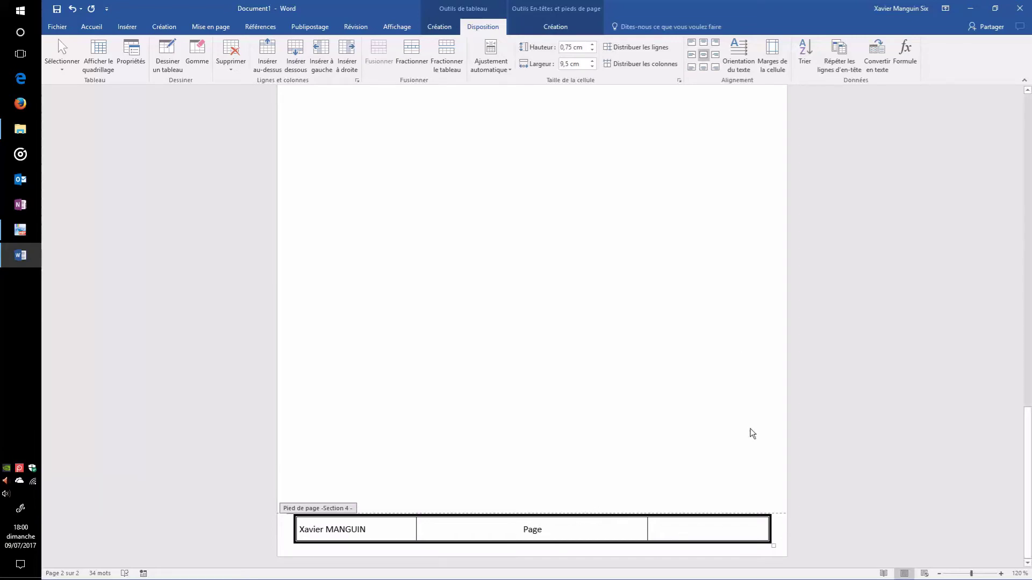
# Insert the Page field for the current page number after the word Page in the footer table's middle cell.
pyautogui.click(124, 31)
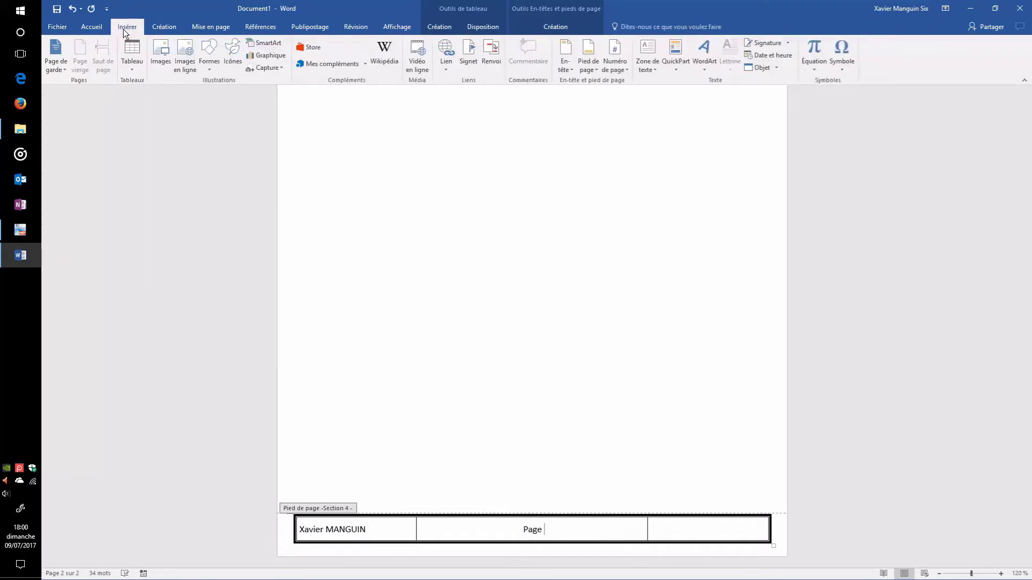
pyautogui.click(679, 70)
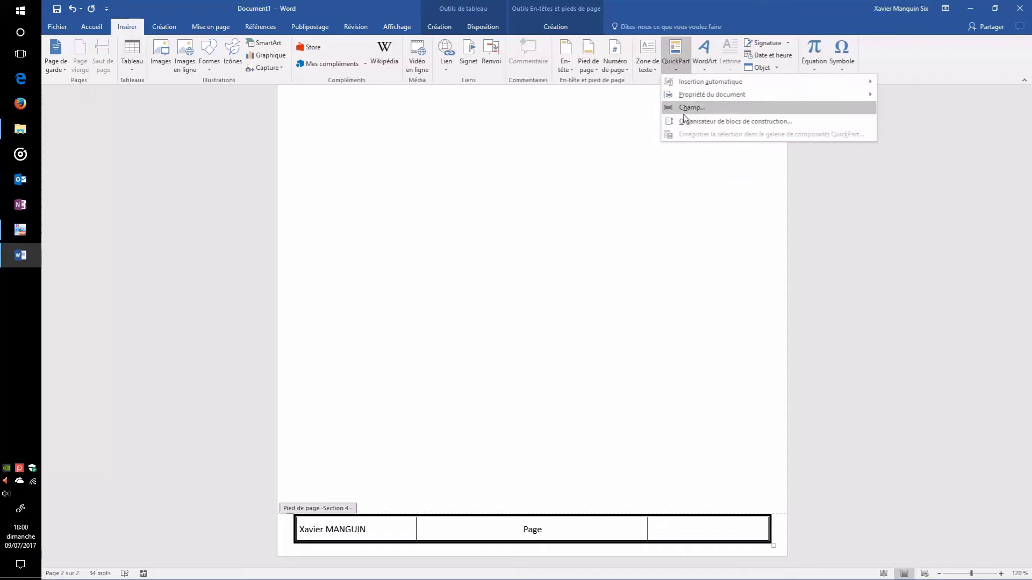
pyautogui.click(688, 110)
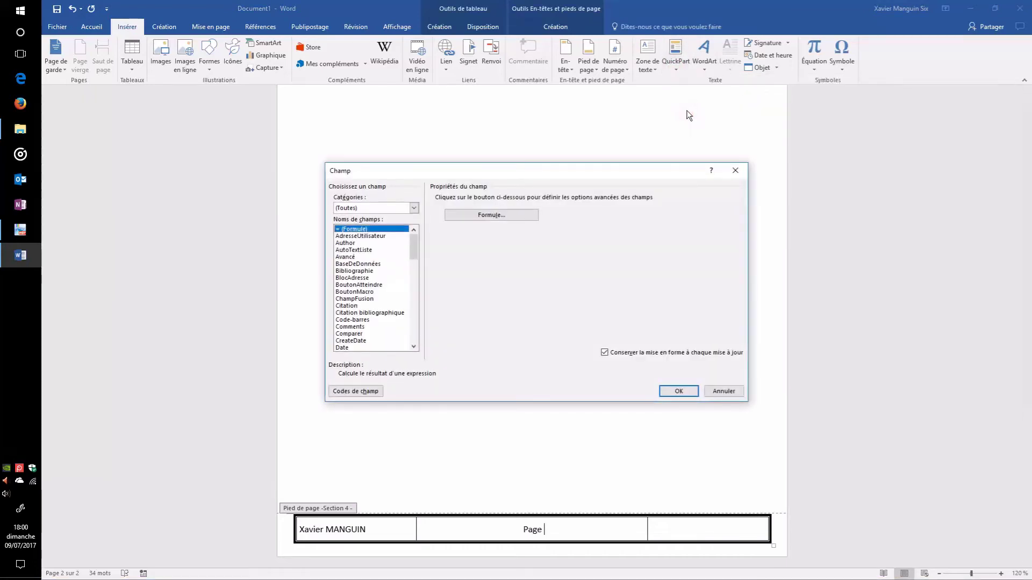
pyautogui.moveTo(415, 246); pyautogui.dragTo(411, 292)
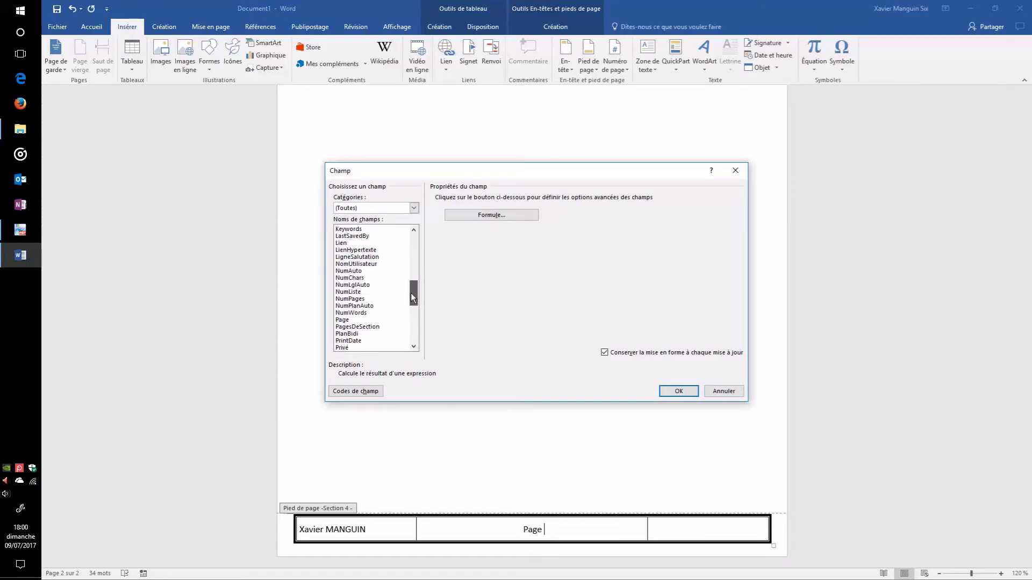
pyautogui.click(344, 320)
pyautogui.click(688, 392)
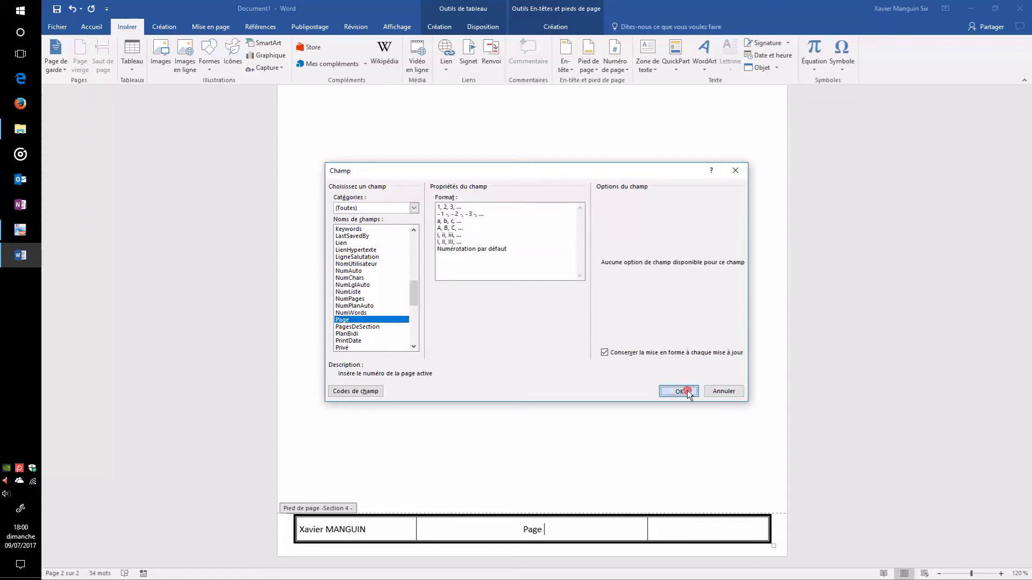
# Add a slash after the page number and insert the NumPages field for the total number of pages.
pyautogui.write('/')
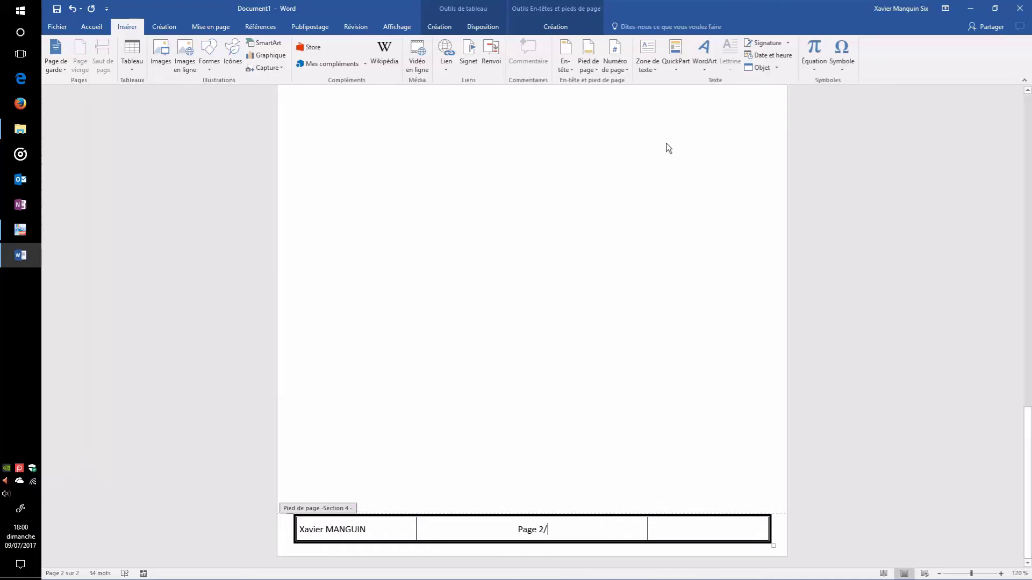
pyautogui.click(680, 67)
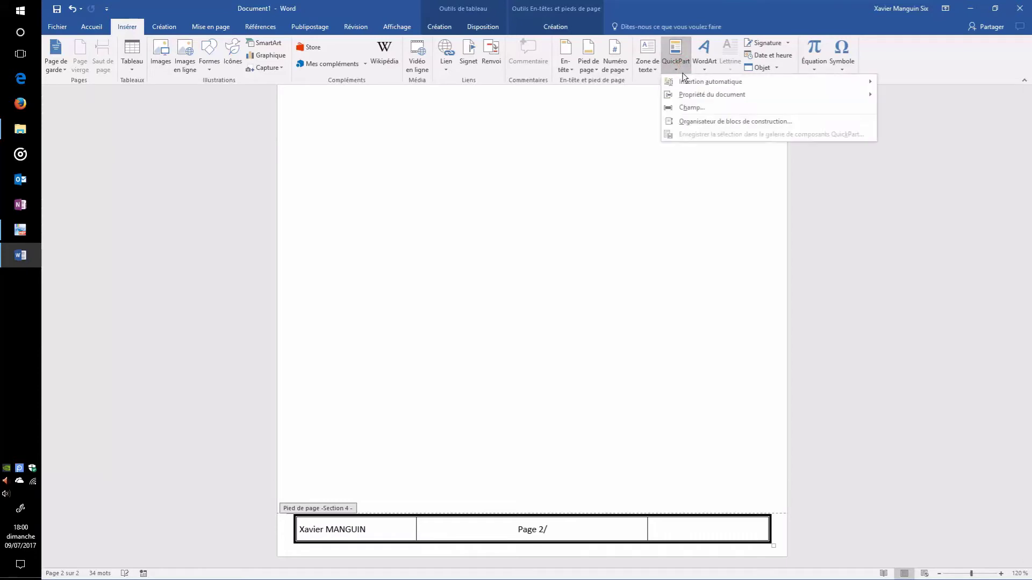
pyautogui.click(694, 107)
pyautogui.moveTo(414, 248); pyautogui.dragTo(417, 290)
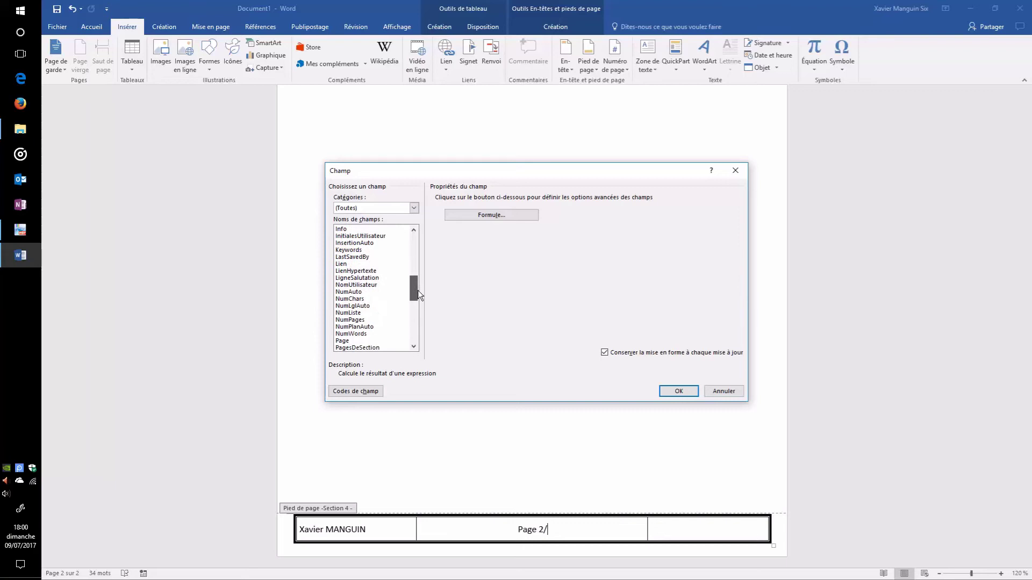
pyautogui.click(366, 321)
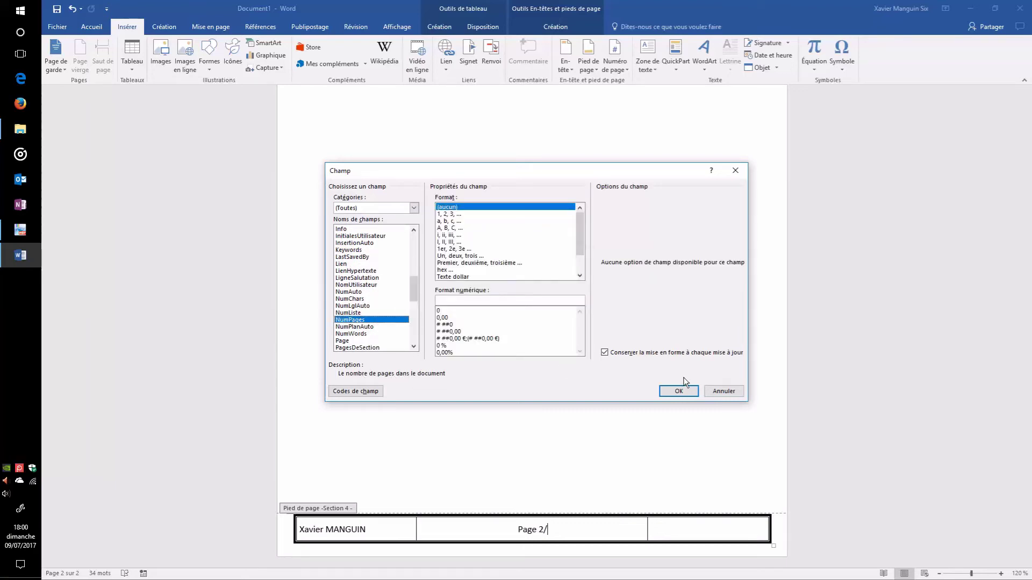
pyautogui.click(678, 390)
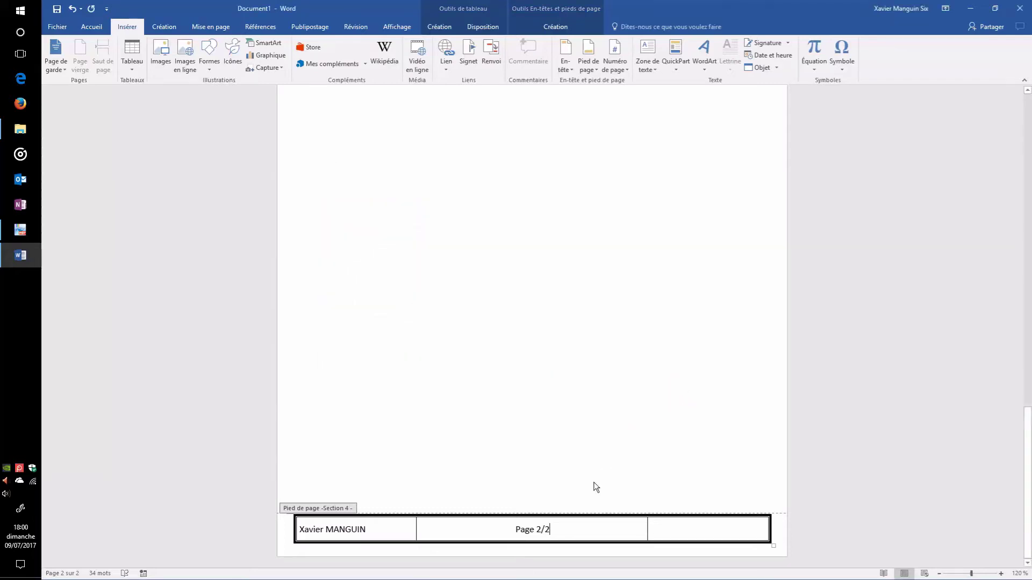
# Align the content of the footer table's last cell to the right and centre it vertically.
pyautogui.click(577, 532)
pyautogui.click(706, 532)
pyautogui.click(449, 28)
pyautogui.click(484, 26)
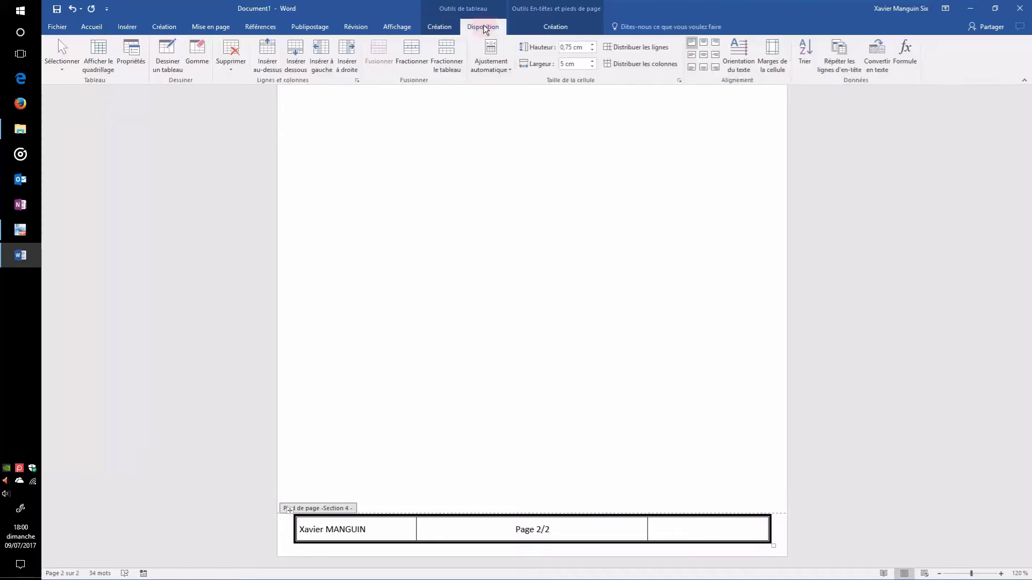
pyautogui.click(715, 55)
pyautogui.click(739, 528)
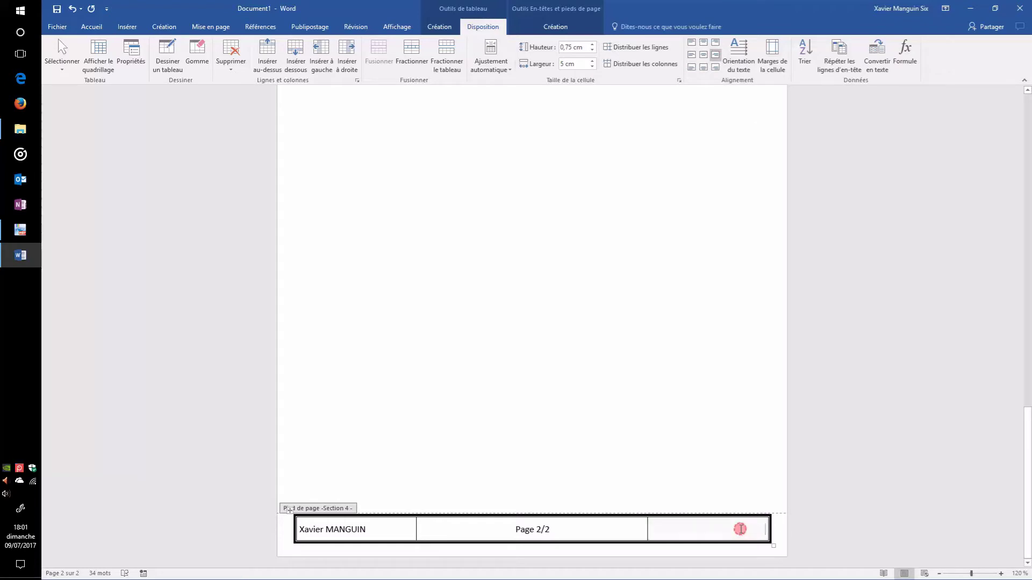
# Insert a SaveDate field in the dd/MM/yyyy format in the footer table's last cell.
pyautogui.click(128, 27)
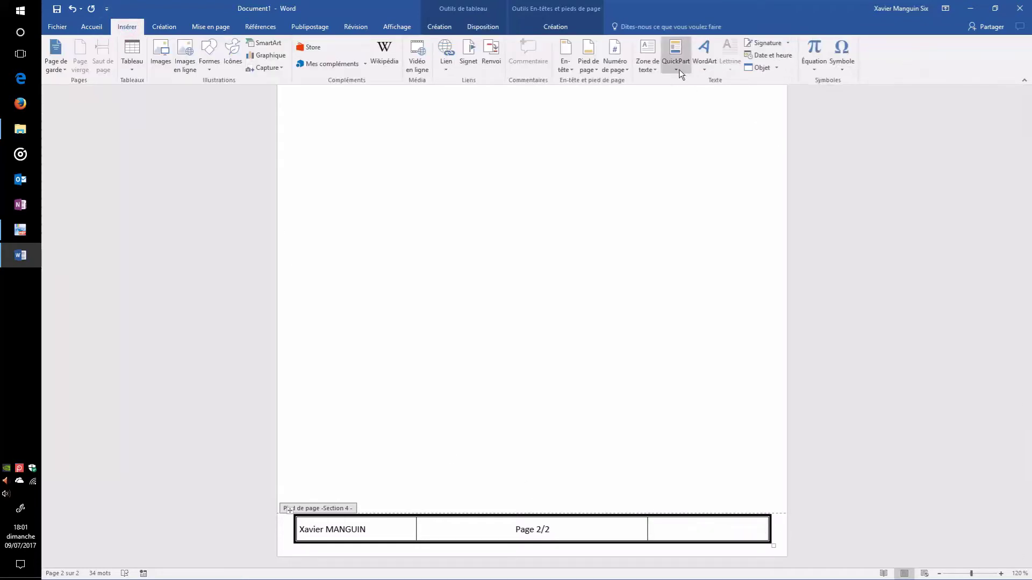
pyautogui.click(676, 53)
pyautogui.click(699, 109)
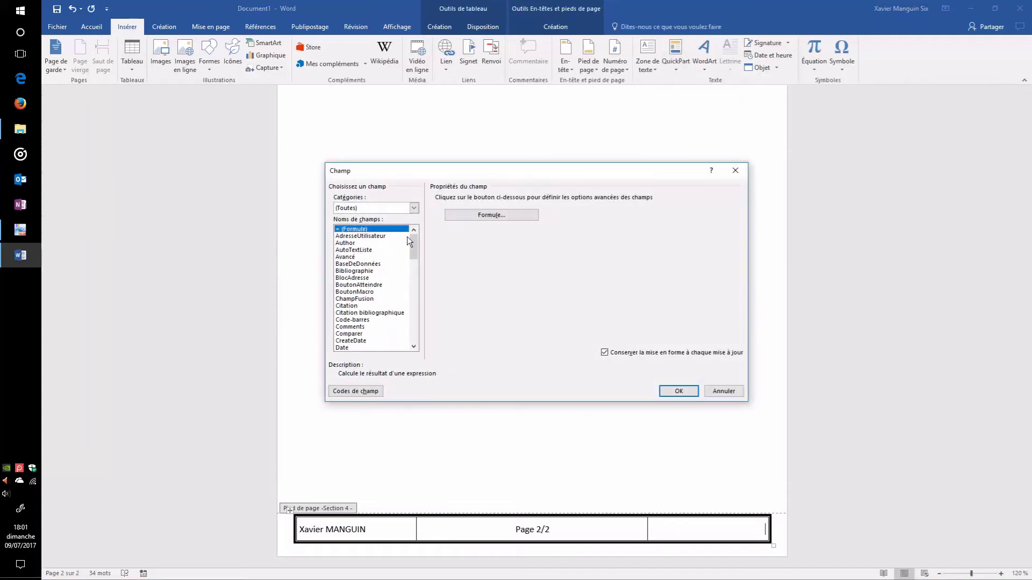
pyautogui.moveTo(415, 246); pyautogui.dragTo(418, 320)
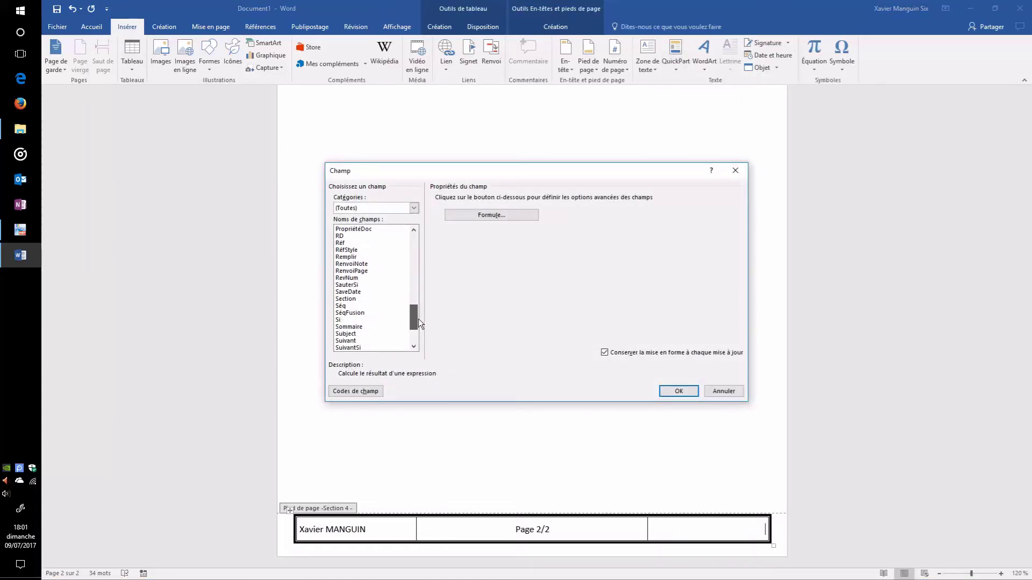
pyautogui.click(349, 292)
pyautogui.click(488, 218)
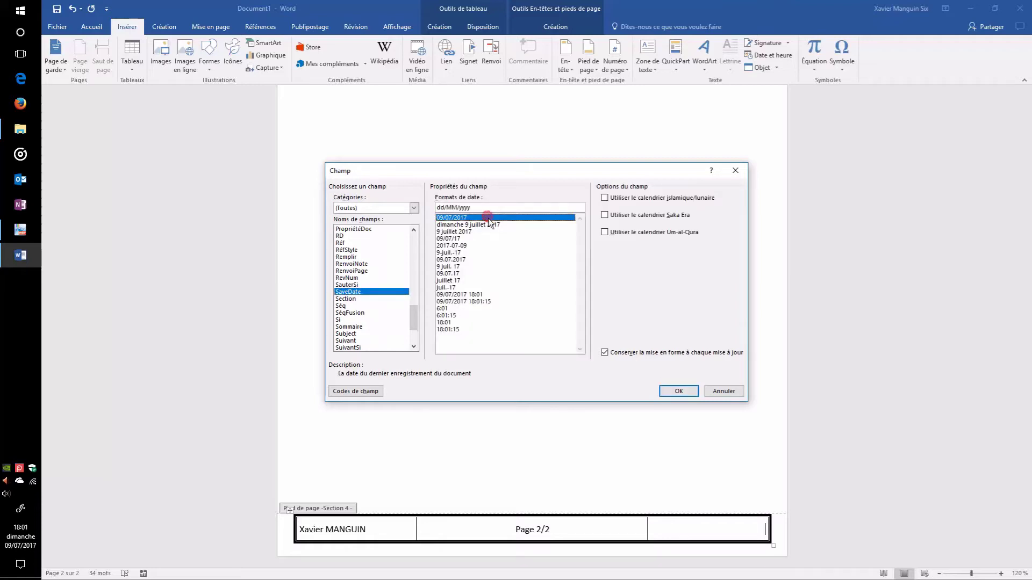
pyautogui.click(678, 392)
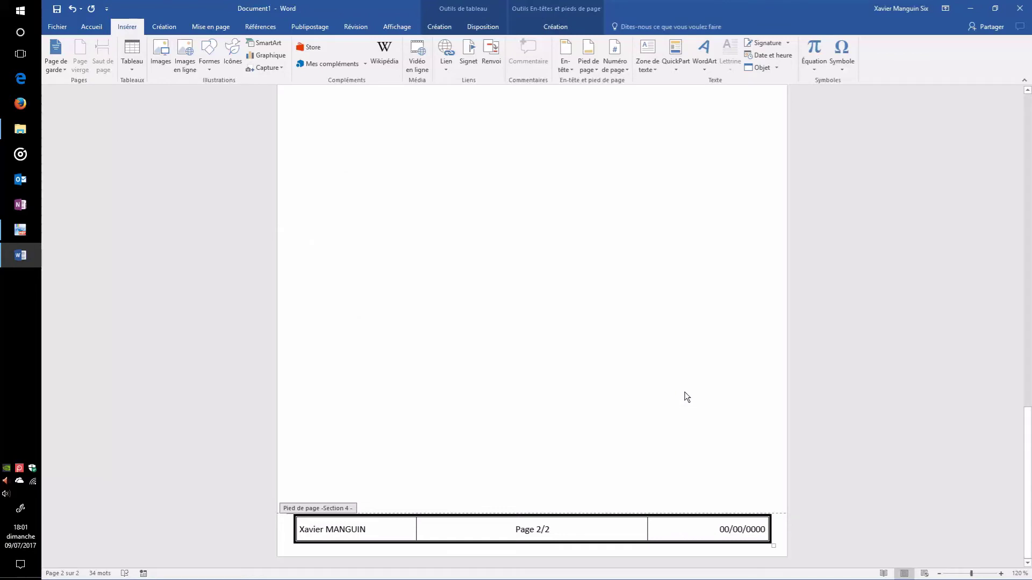
# Compare the footer's page and date fields with the publication date on the cover page.
pyautogui.click(730, 527)
pyautogui.scroll(10, 698, 394)
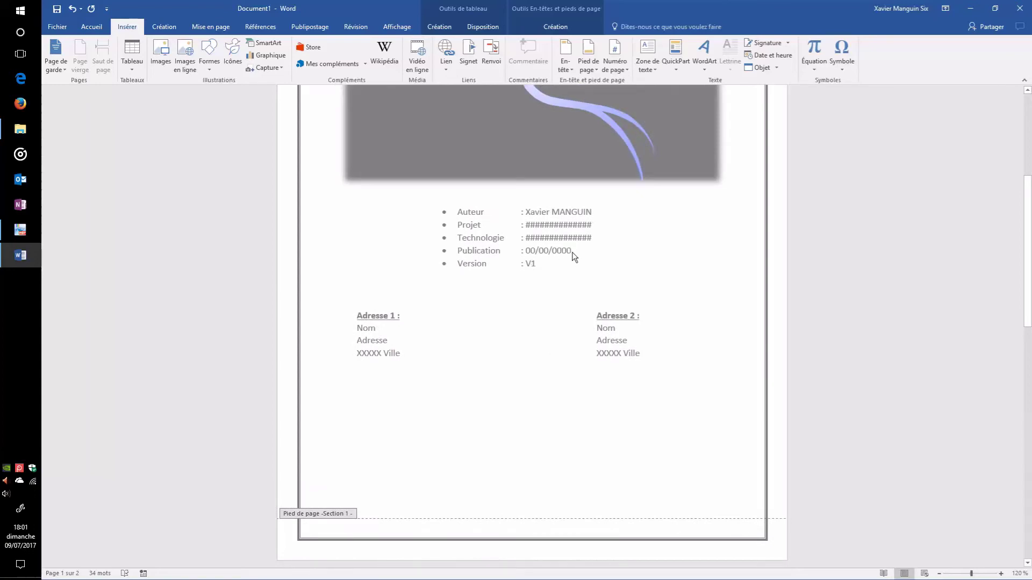
pyautogui.scroll(-10, 675, 339)
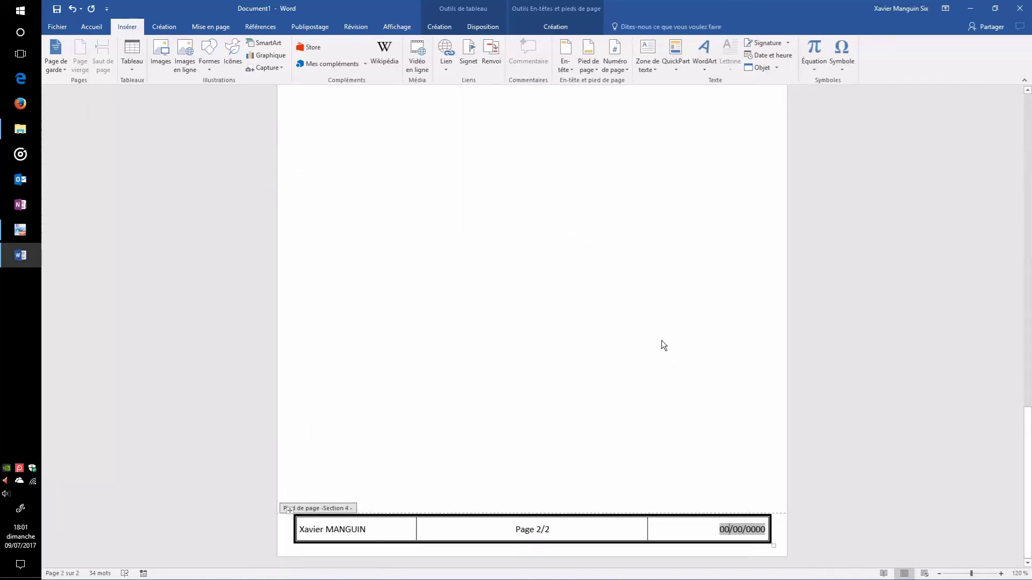
pyautogui.click(538, 534)
pyautogui.click(726, 530)
pyautogui.scroll(5, 590, 359)
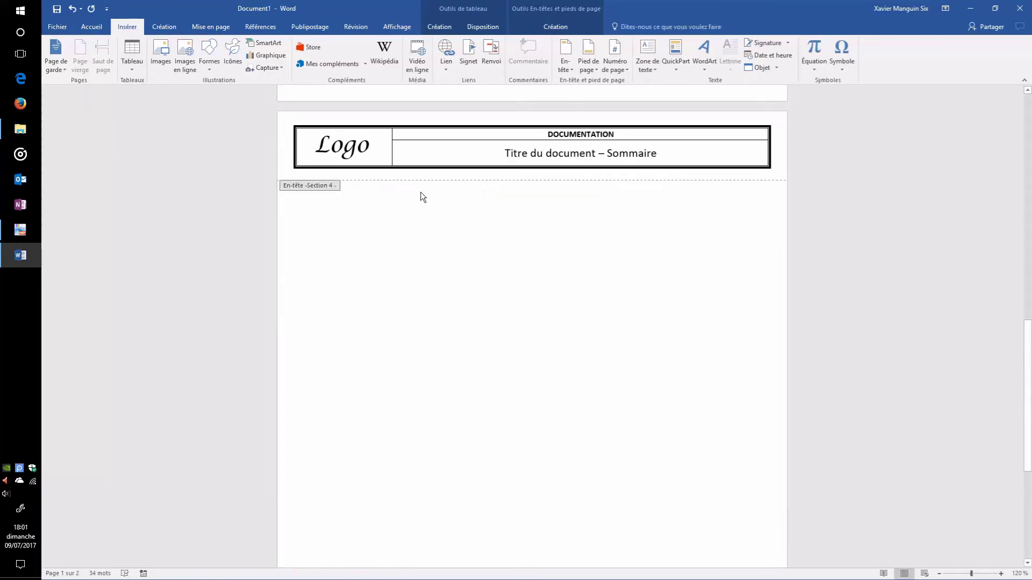
# Leave header and footer editing and start adding a break in the body of the second page.
pyautogui.doubleClick(403, 197)
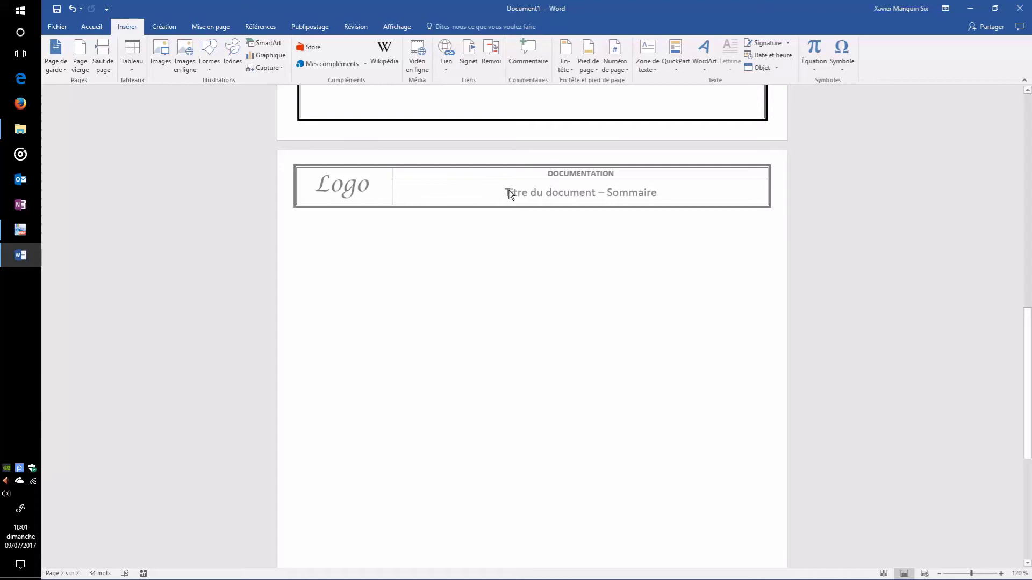
pyautogui.click(321, 226)
pyautogui.click(209, 29)
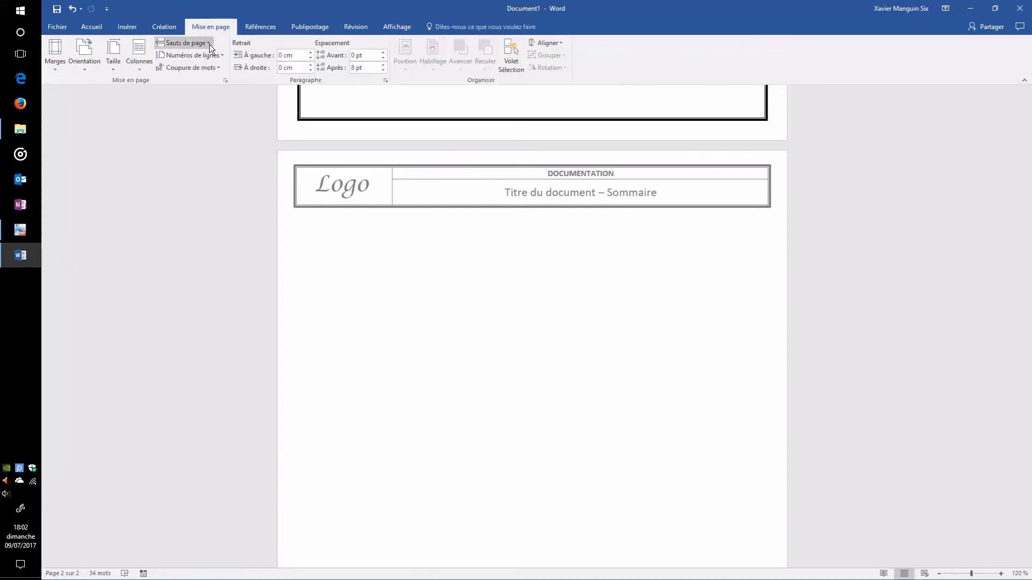
# Insert a next-page section break on the Sommaire page to start a new section on a third page.
pyautogui.click(209, 43)
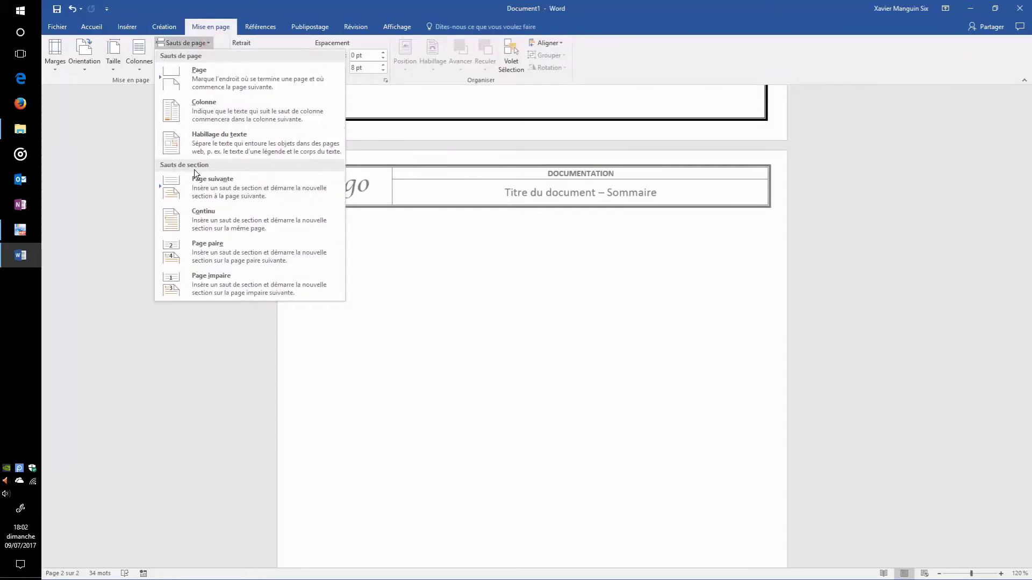
pyautogui.click(257, 193)
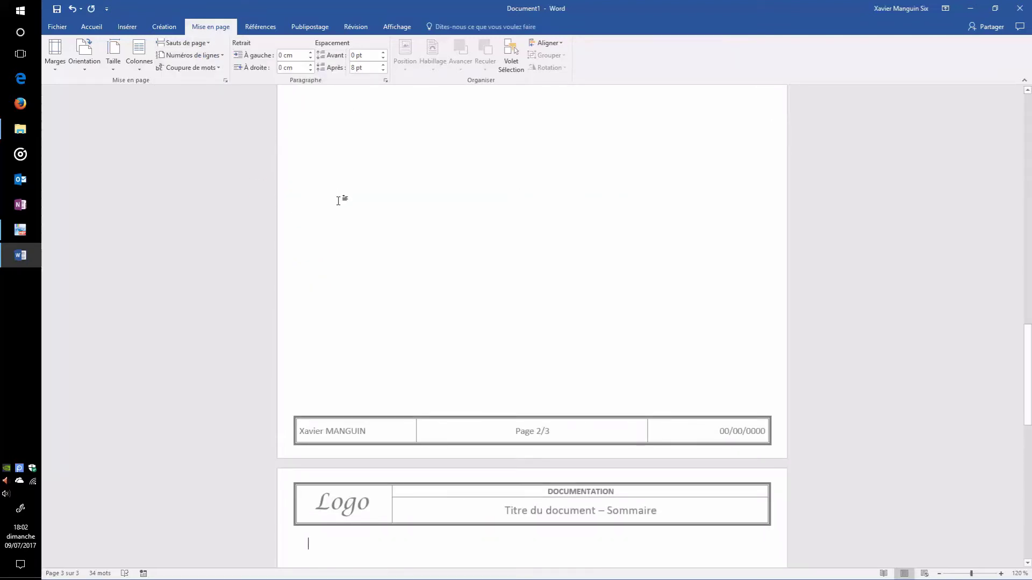
pyautogui.scroll(1, 496, 225)
pyautogui.scroll(9, 497, 225)
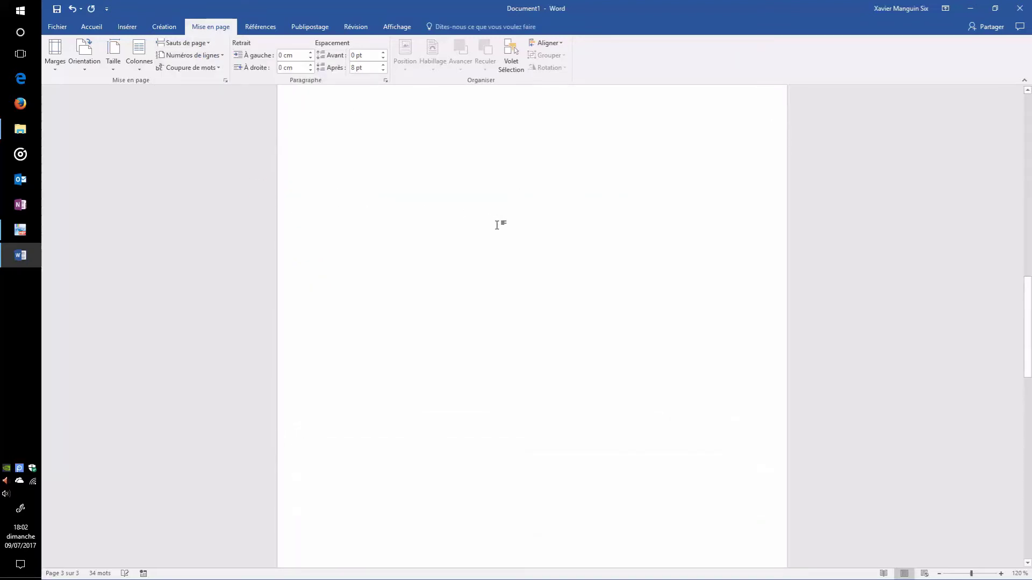
pyautogui.click(425, 147)
pyautogui.scroll(3, 419, 172)
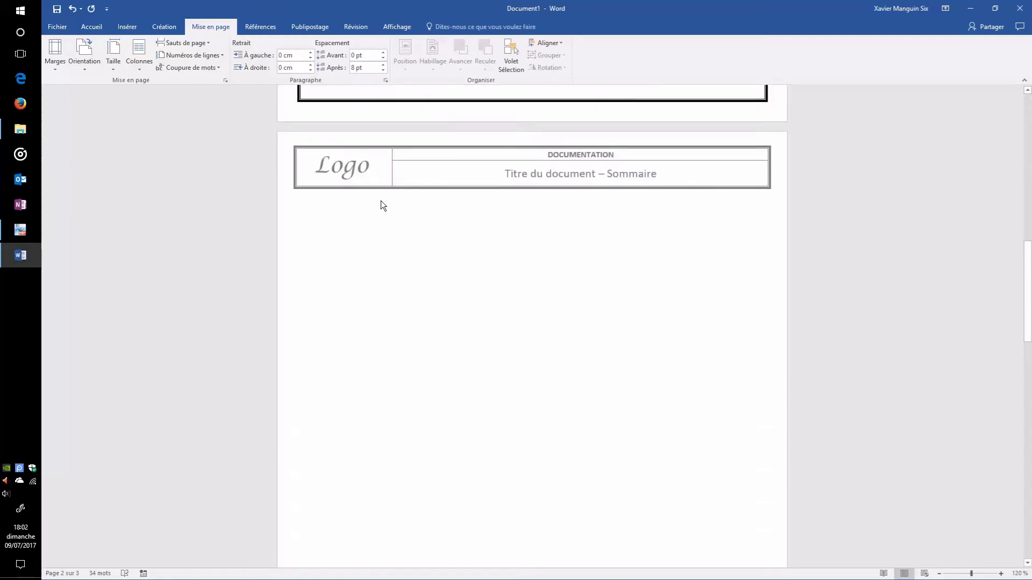
# Open the headers for editing and unlink the third page's header from the previous section.
pyautogui.doubleClick(369, 173)
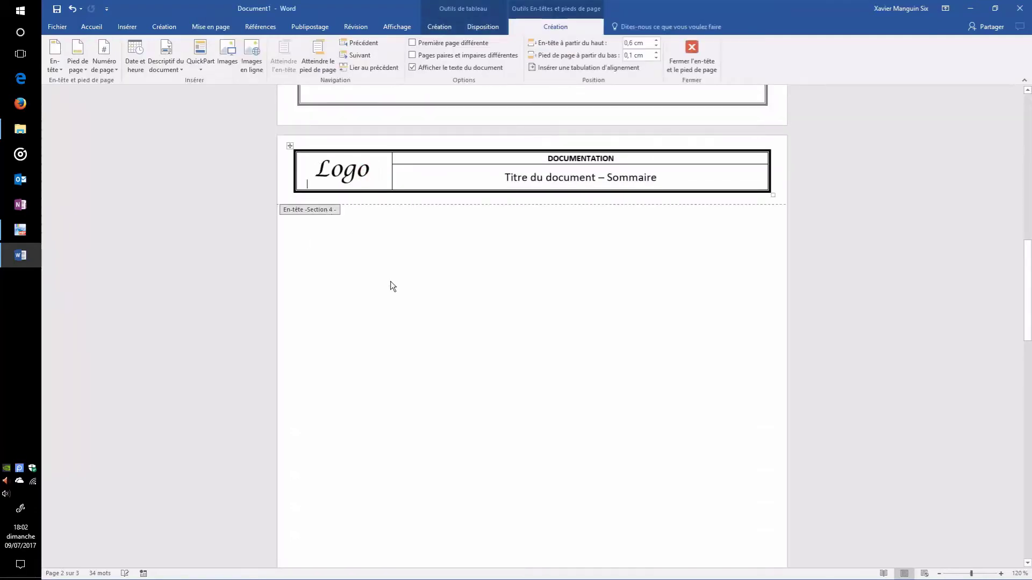
pyautogui.scroll(-18, 391, 281)
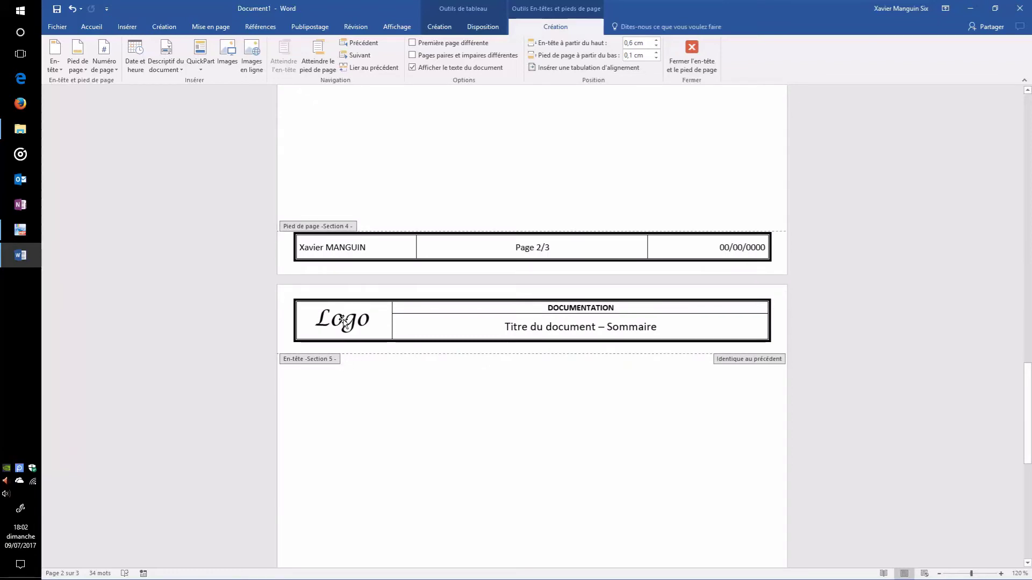
pyautogui.click(524, 325)
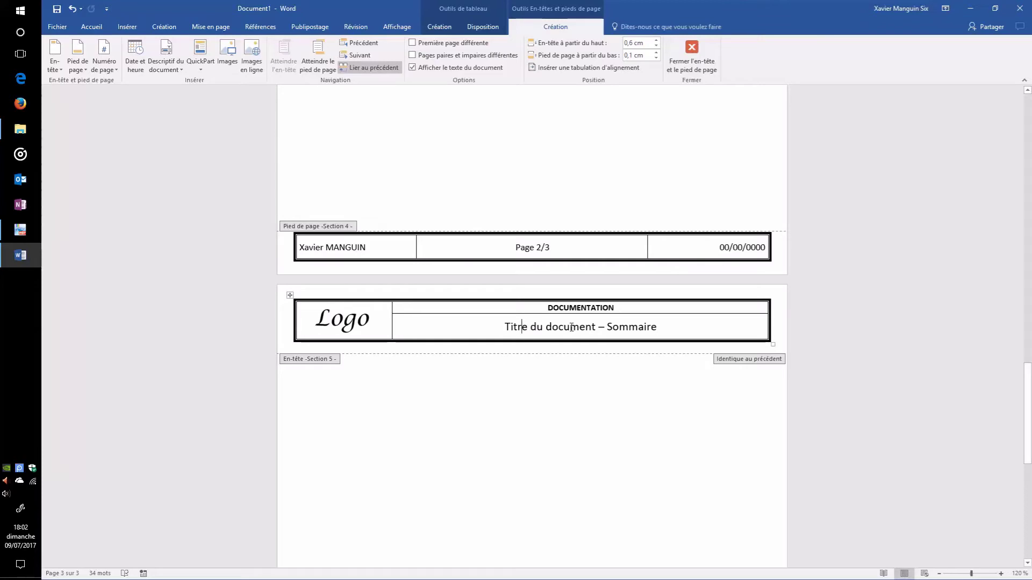
pyautogui.click(365, 70)
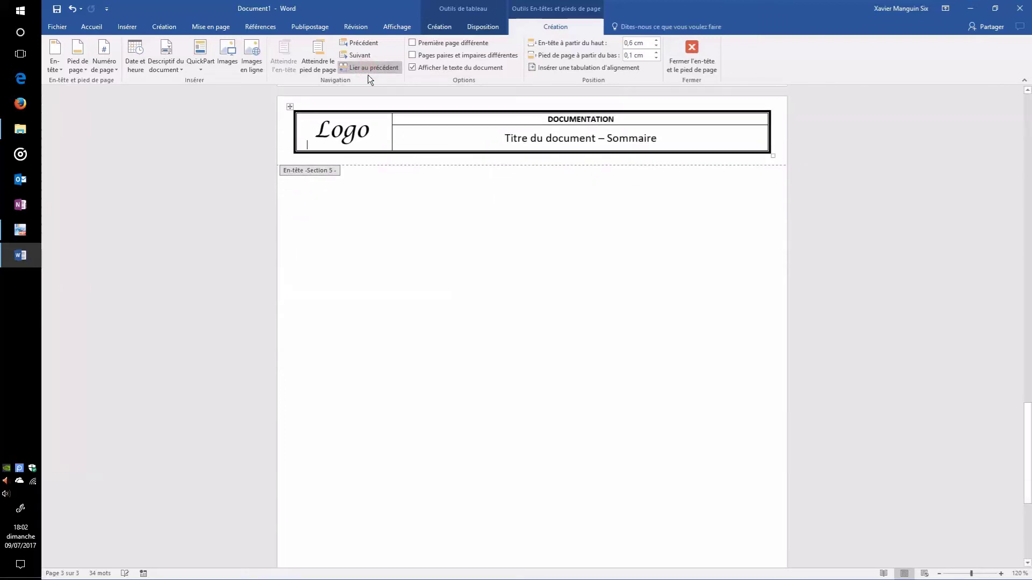
# Replace "Sommaire" with "Partie 1" in the document title of the third page's header.
pyautogui.scroll(7, 590, 179)
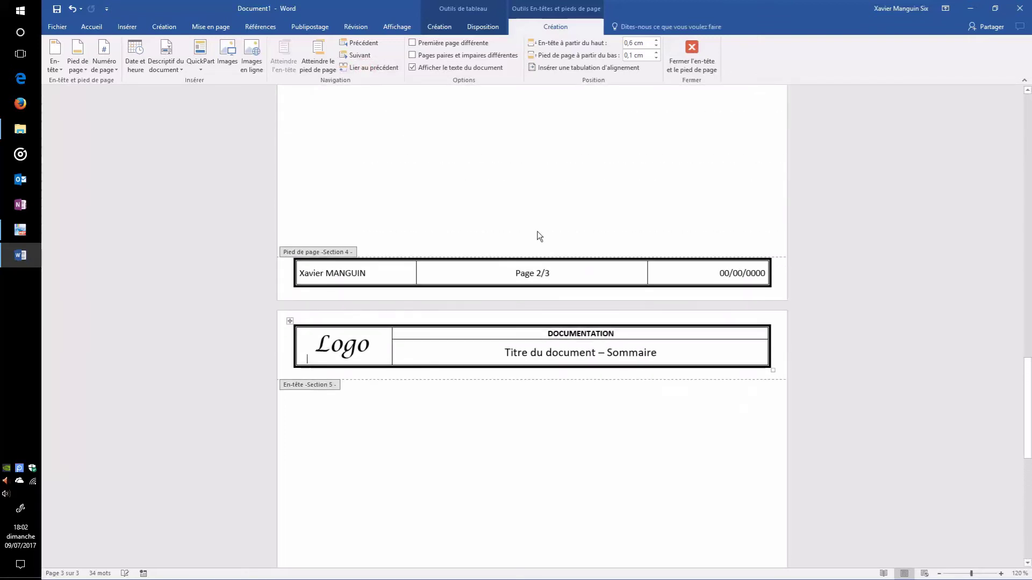
pyautogui.scroll(-2, 500, 253)
pyautogui.moveTo(663, 444); pyautogui.dragTo(608, 444)
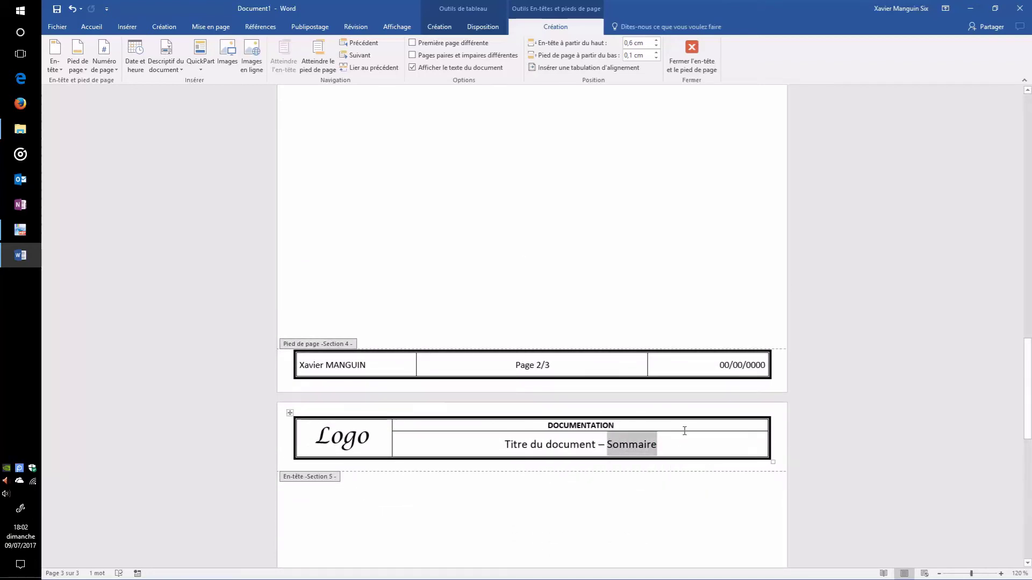
pyautogui.write('Partie 1')
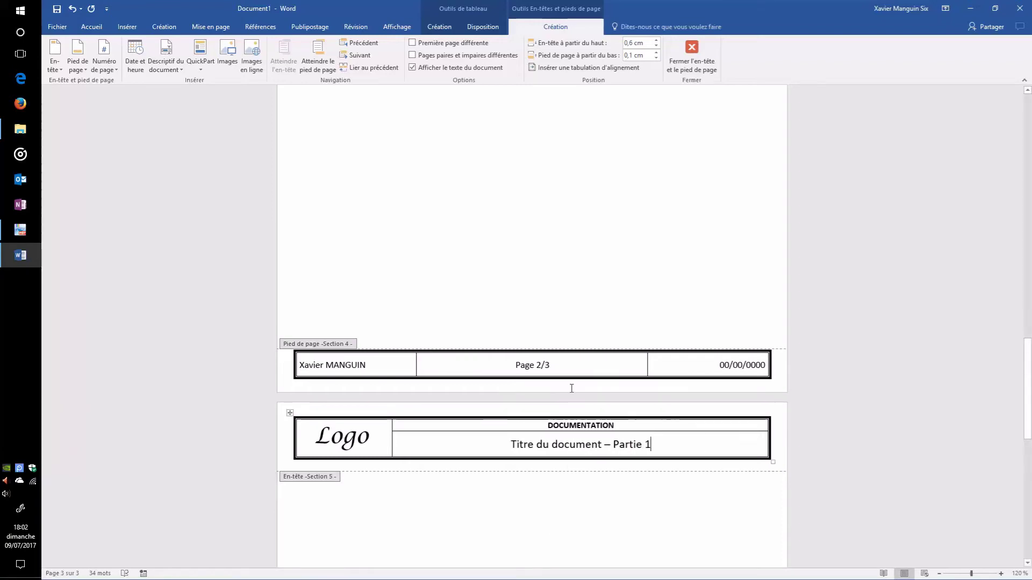
# Compare the headers and footers of the Sommaire page and the Partie 1 page.
pyautogui.scroll(4, 571, 388)
pyautogui.scroll(7, 570, 388)
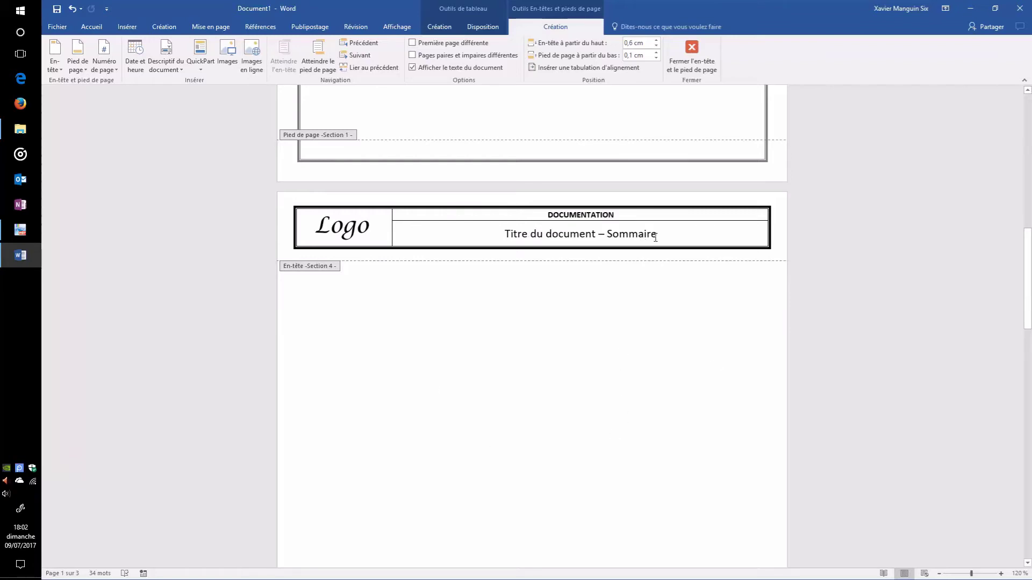
pyautogui.press('Down')
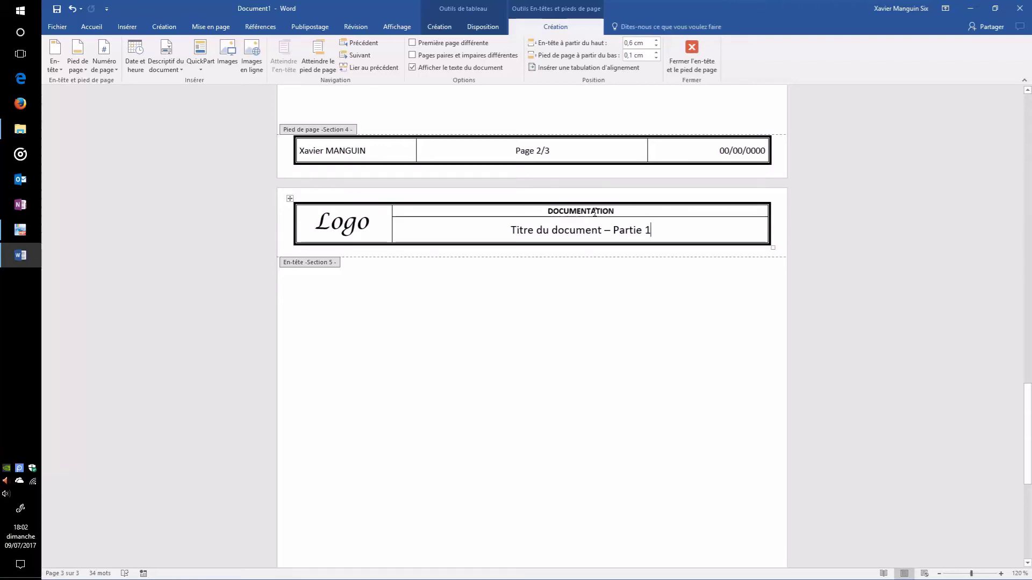
pyautogui.scroll(3, 596, 217)
pyautogui.scroll(10, 596, 217)
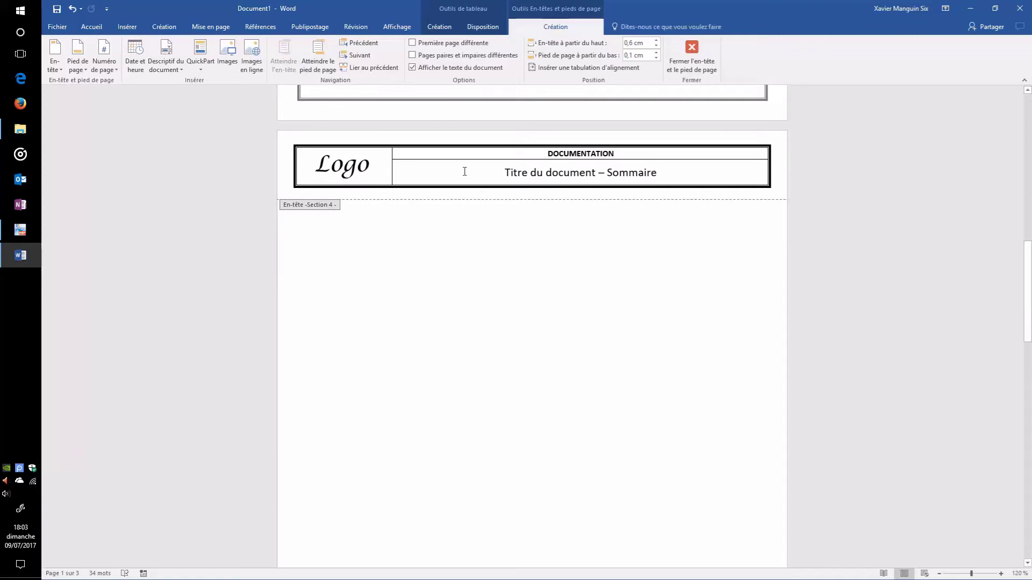
pyautogui.scroll(-10, 630, 315)
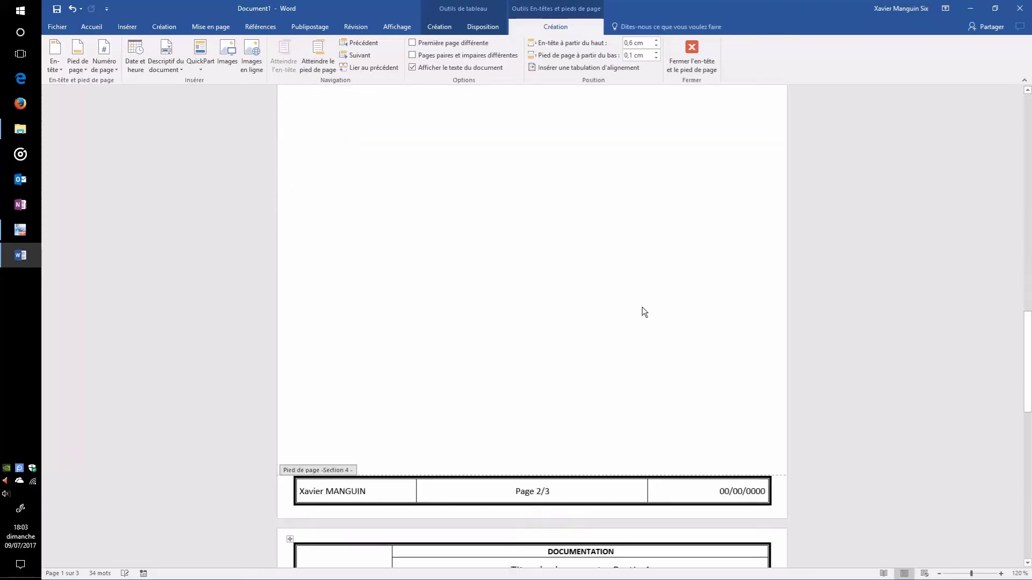
pyautogui.click(360, 274)
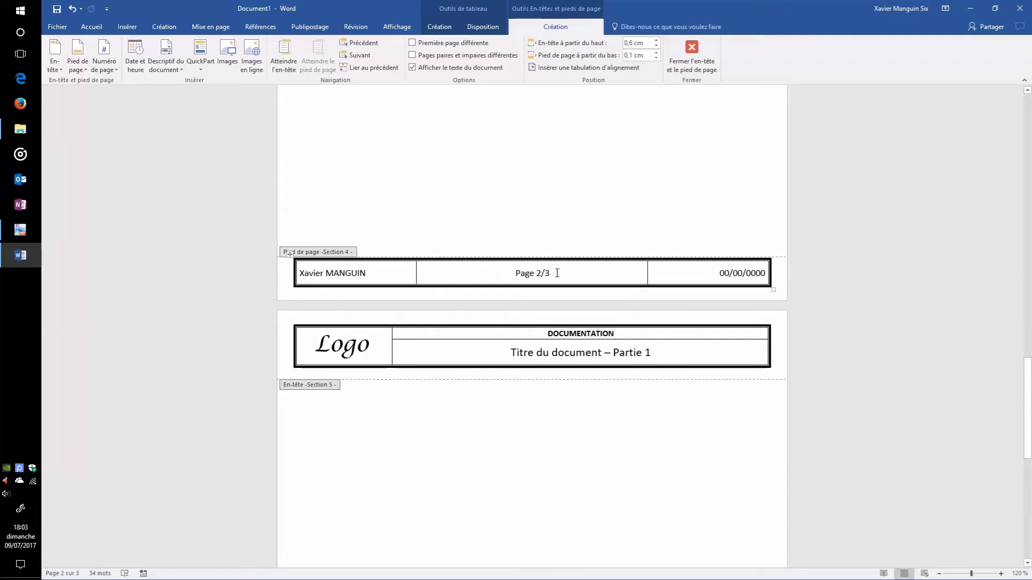
pyautogui.moveTo(766, 273); pyautogui.dragTo(719, 273)
pyautogui.scroll(-5, 650, 419)
pyautogui.scroll(-4, 650, 420)
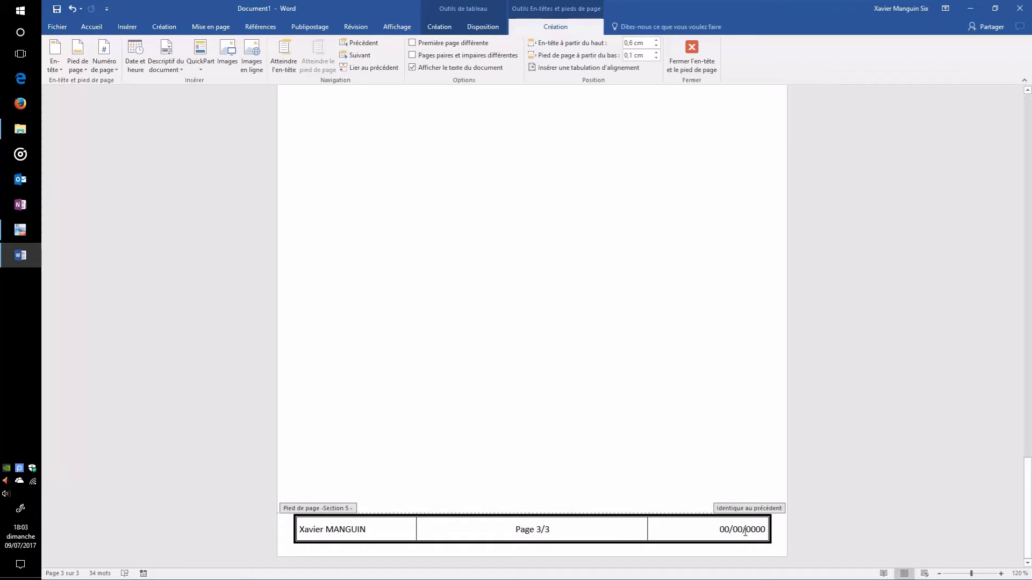
pyautogui.scroll(5, 611, 371)
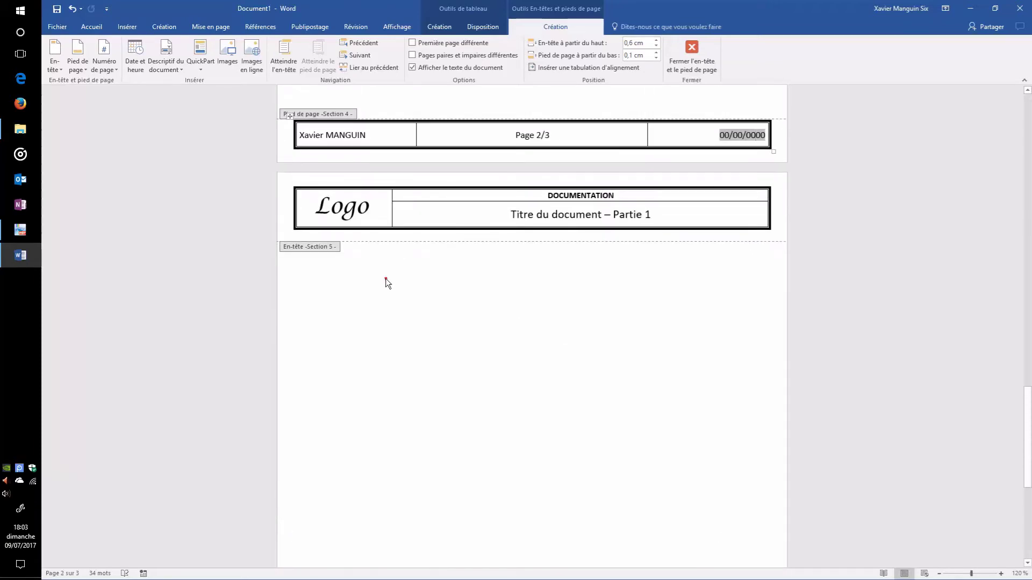
# Return to the body of the Partie 1 page and enter the lines "Partie", "Titre", "Sous-titre", "Point" and "Texte".
pyautogui.click(341, 254)
pyautogui.doubleClick(353, 257)
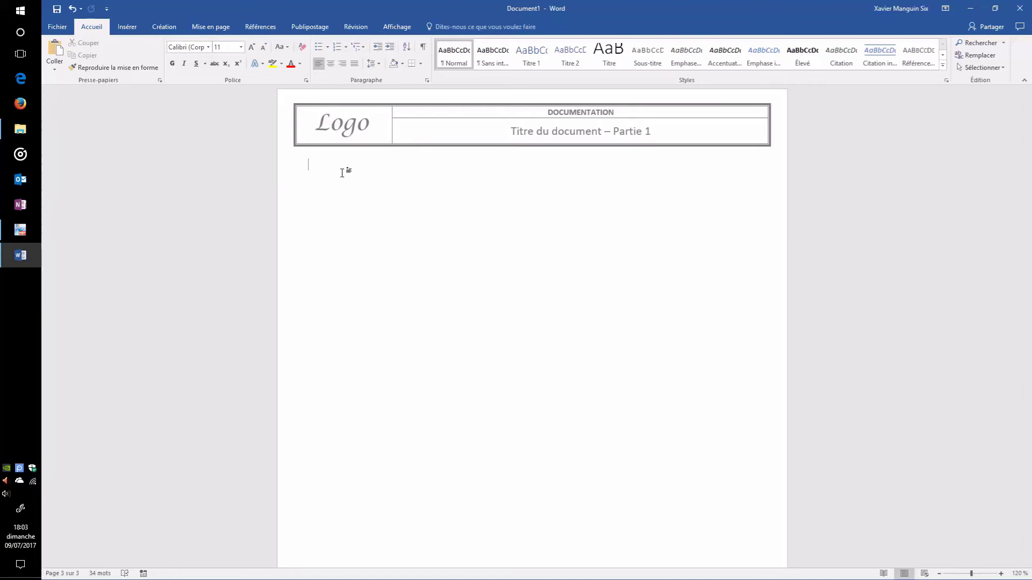
pyautogui.write('Partie')
pyautogui.press('BackSpace')
pyautogui.write('Titre ')
pyautogui.write('Sous-')
pyautogui.write('titre P')
pyautogui.write('oint')
pyautogui.press('Return')
pyautogui.write('Texte')
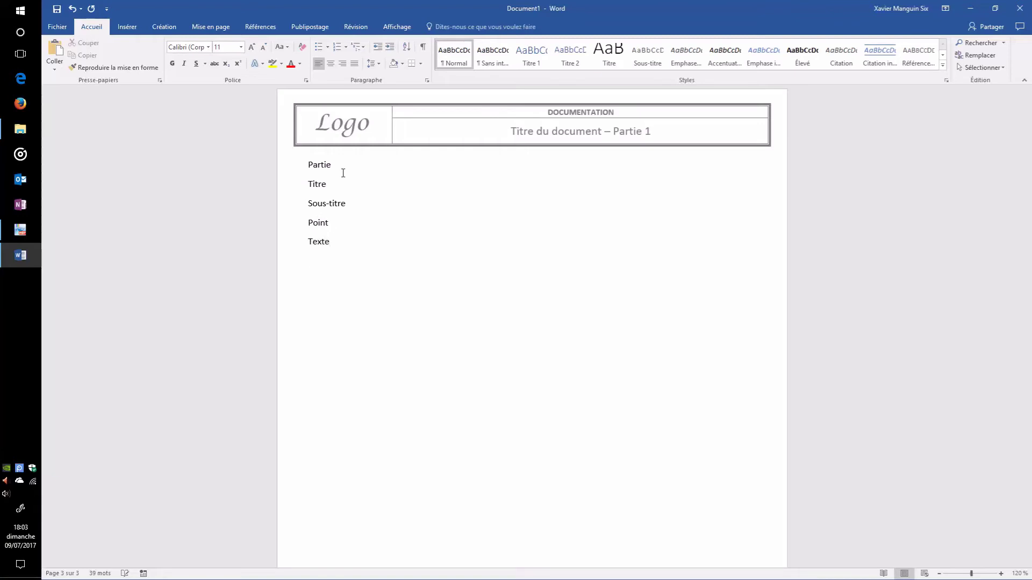
# Add the lines "Petit point", "Petit texte", "Rien" and "Image" below "Texte".
pyautogui.write(' Petit')
pyautogui.write(' point ')
pyautogui.write('Petit texte ')
pyautogui.write('Rien')
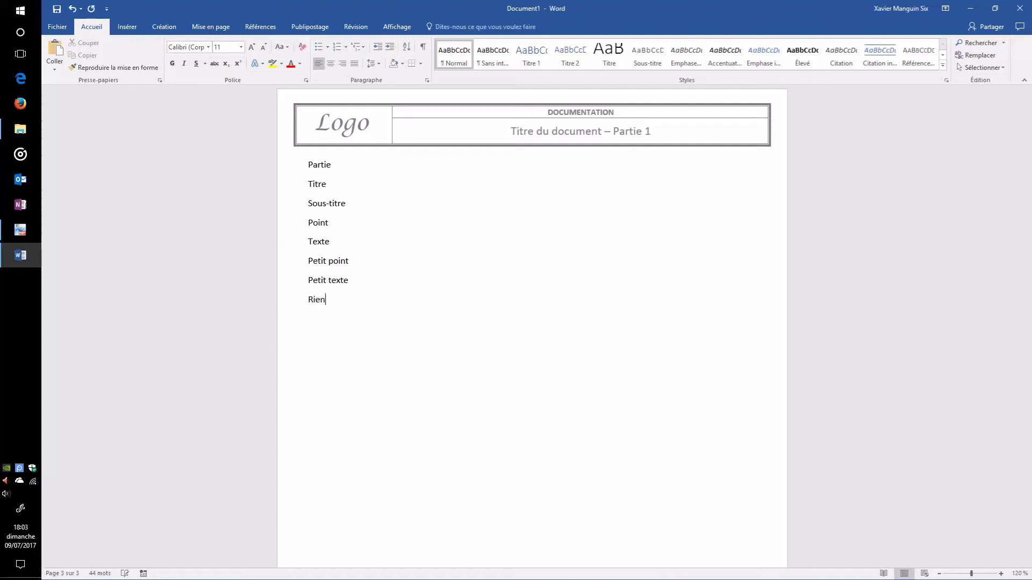
pyautogui.press('Return')
pyautogui.write('ge')
pyautogui.click(377, 263)
pyautogui.moveTo(360, 282); pyautogui.dragTo(307, 164)
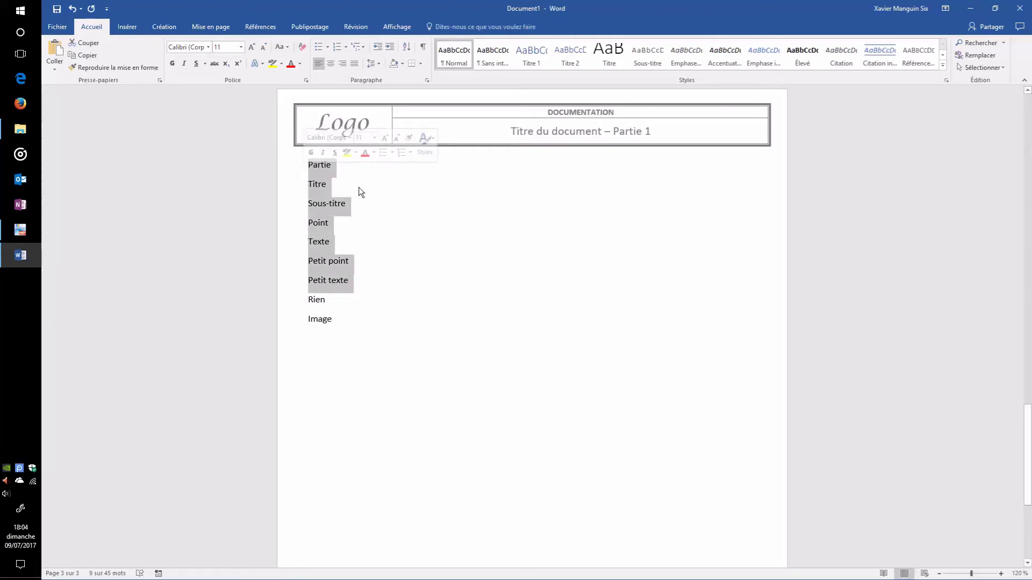
pyautogui.moveTo(341, 322); pyautogui.dragTo(310, 165)
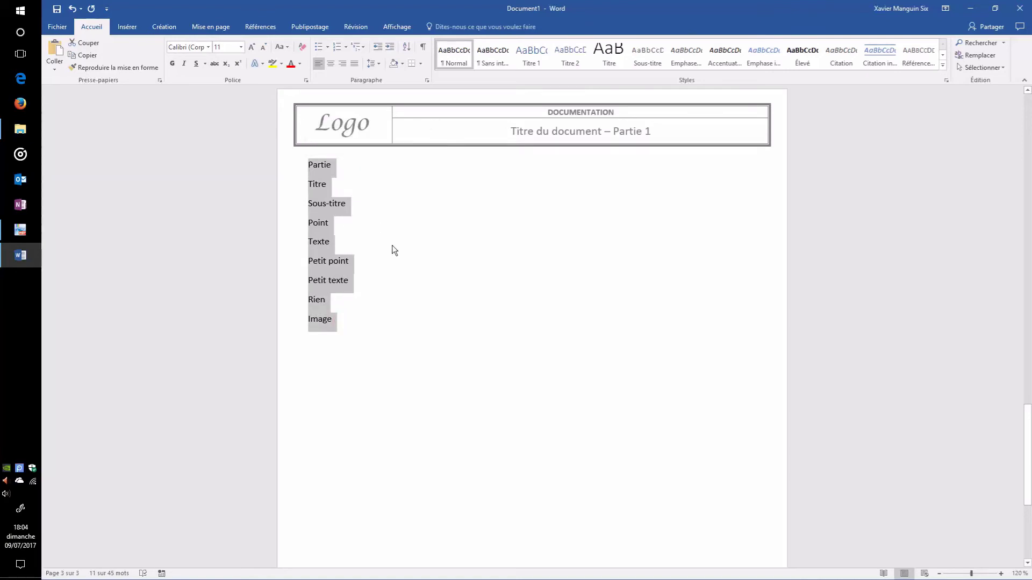
pyautogui.click(383, 209)
pyautogui.click(335, 165)
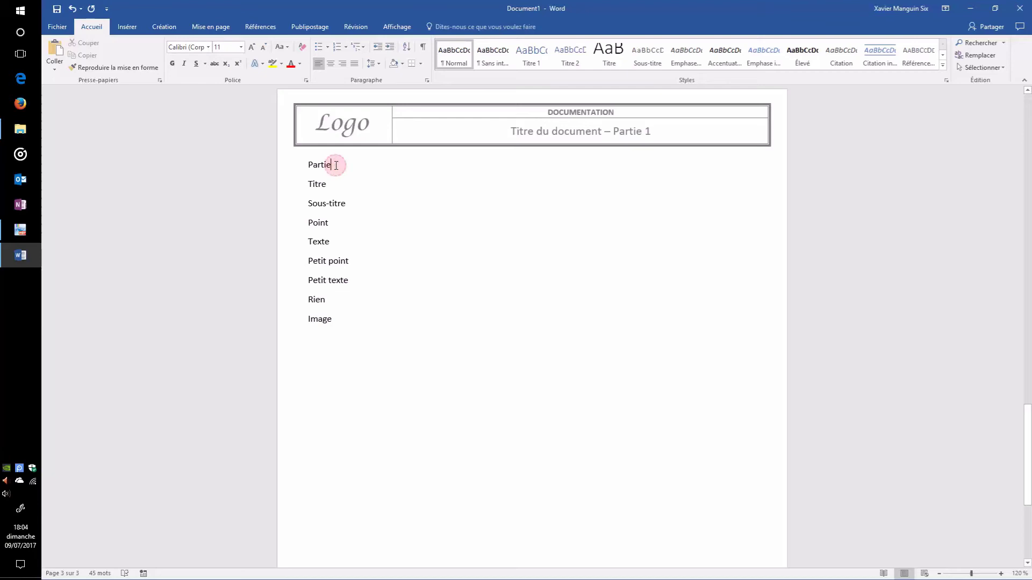
pyautogui.doubleClick(316, 164)
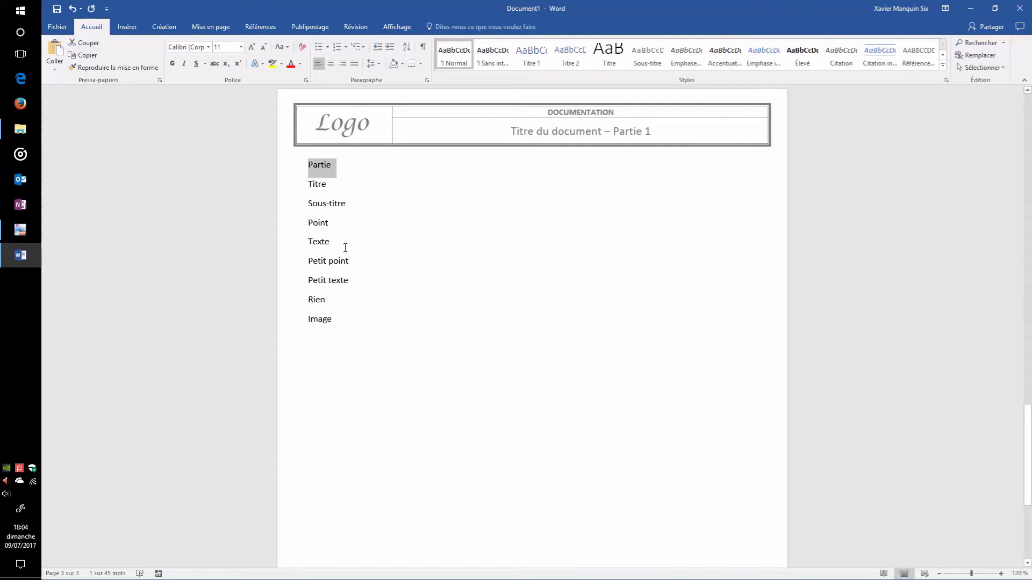
pyautogui.doubleClick(331, 299)
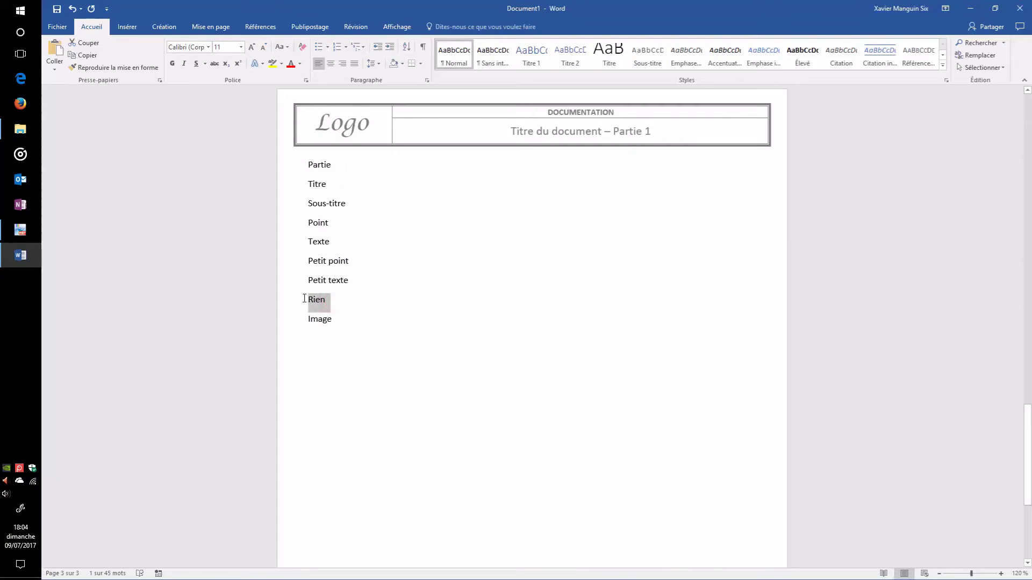
pyautogui.click(354, 306)
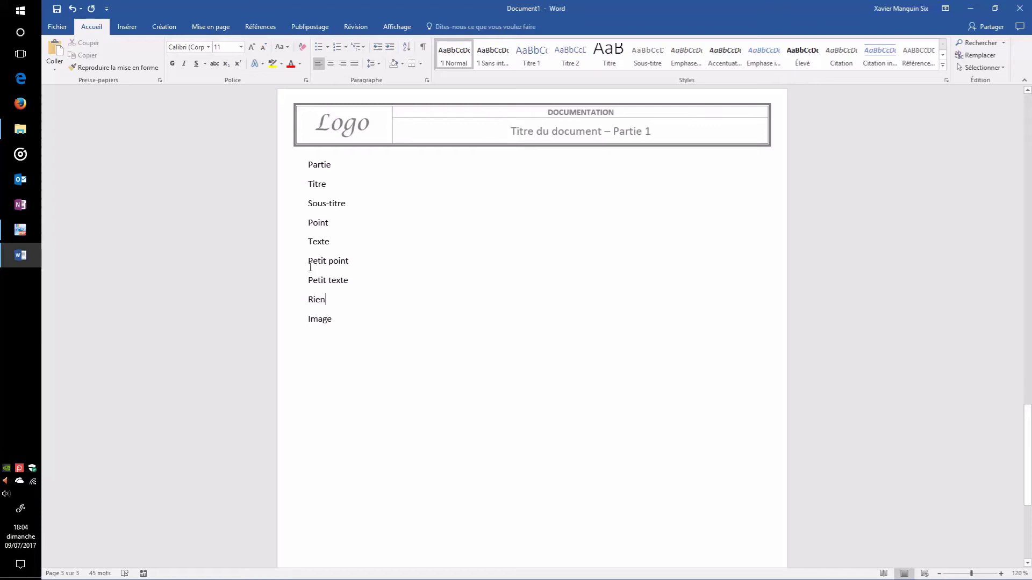
# Format the "Partie" line as 18 pt, bold and underlined.
pyautogui.click(352, 164)
pyautogui.click(297, 167)
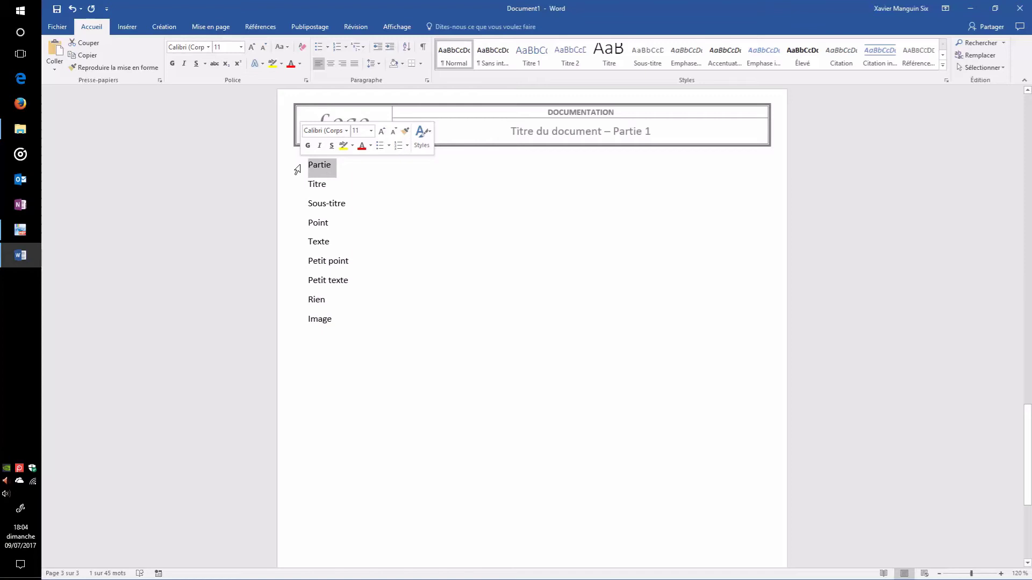
pyautogui.click(240, 48)
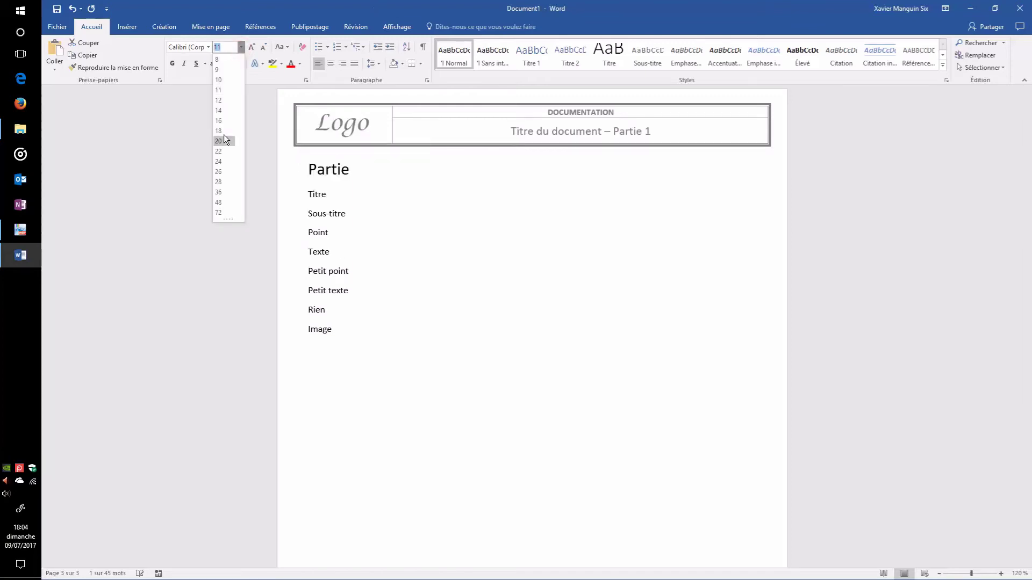
pyautogui.click(222, 131)
pyautogui.click(172, 63)
pyautogui.click(196, 64)
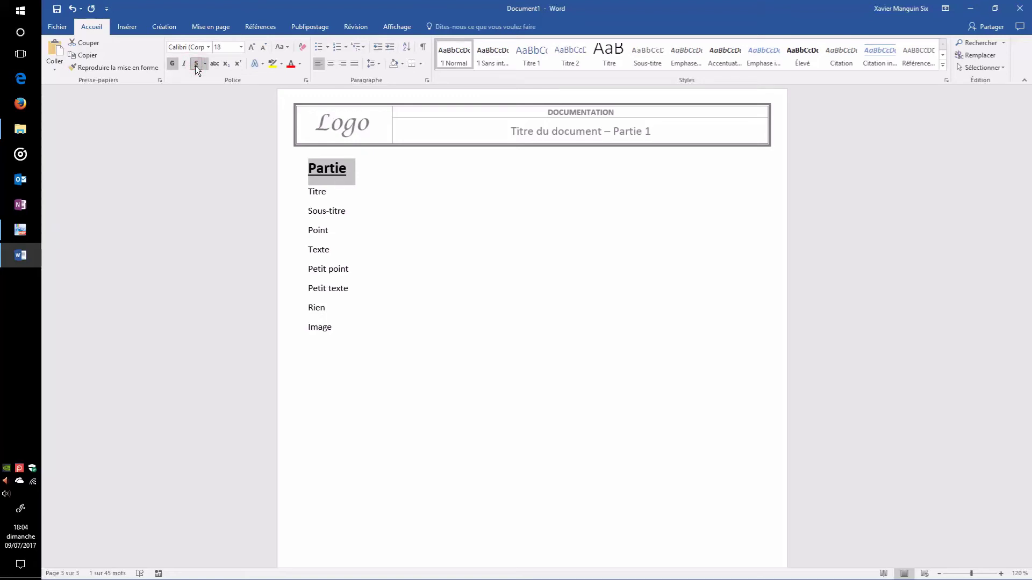
# Format the "Titre" line as bold, underlined and 14 pt.
pyautogui.doubleClick(320, 193)
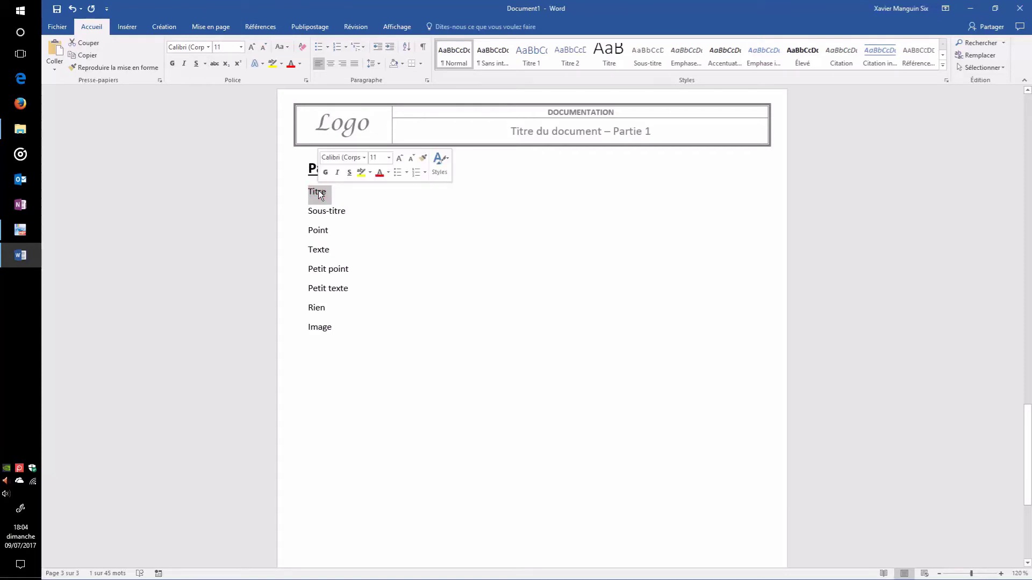
pyautogui.click(173, 62)
pyautogui.click(195, 63)
pyautogui.click(249, 48)
pyautogui.click(249, 48)
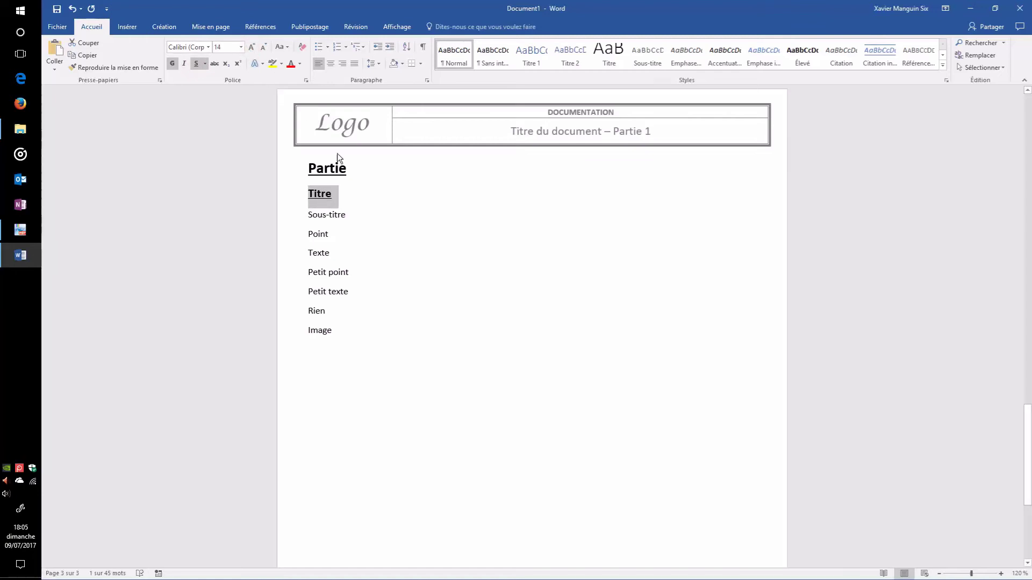
# Underline the "Sous-titre" line and enlarge its font to 12 pt.
pyautogui.moveTo(352, 214); pyautogui.dragTo(308, 214)
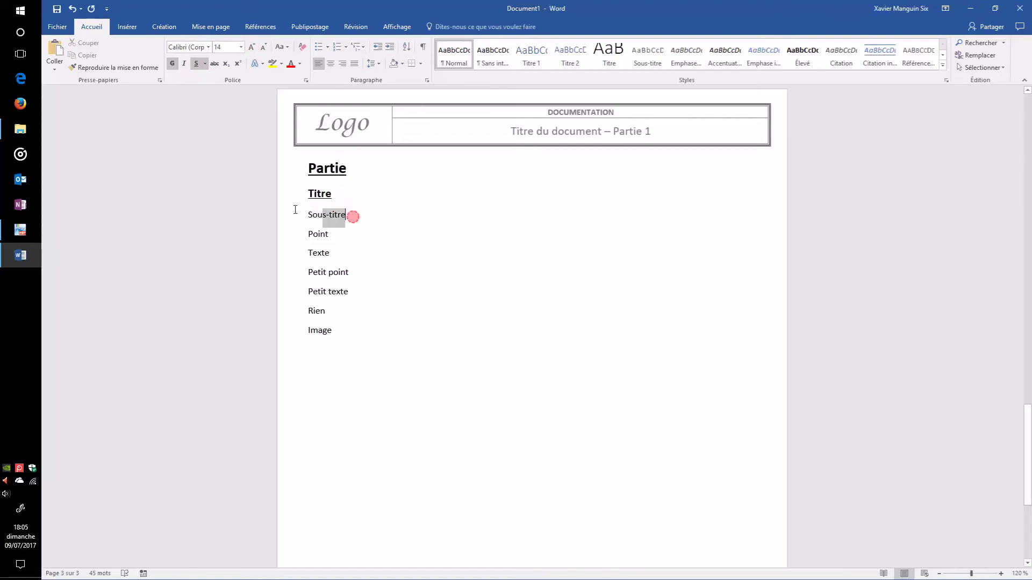
pyautogui.click(195, 64)
pyautogui.click(250, 47)
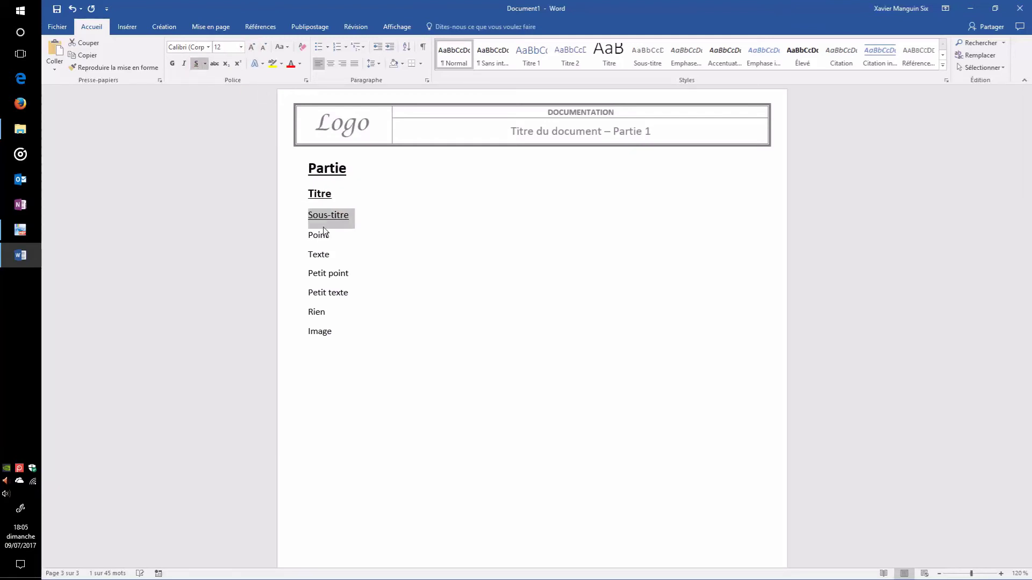
pyautogui.click(337, 254)
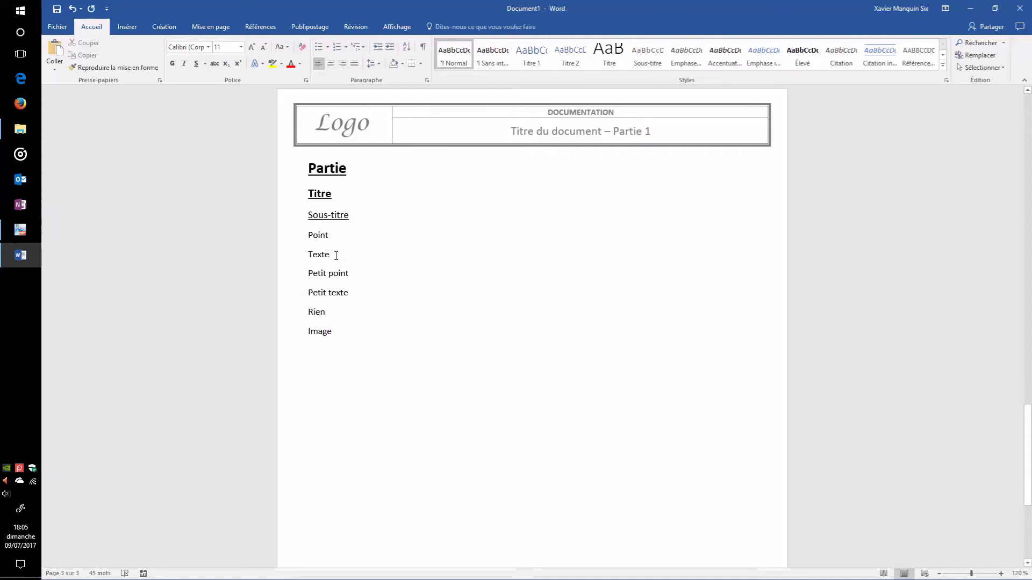
# Reduce the font size of the "Petit point" and "Petit texte" lines to 10 pt.
pyautogui.moveTo(337, 255); pyautogui.dragTo(310, 240)
pyautogui.click(353, 256)
pyautogui.moveTo(363, 295); pyautogui.dragTo(308, 273)
pyautogui.click(263, 47)
pyautogui.click(356, 313)
# Centre the "Image" line horizontally on the page.
pyautogui.click(344, 330)
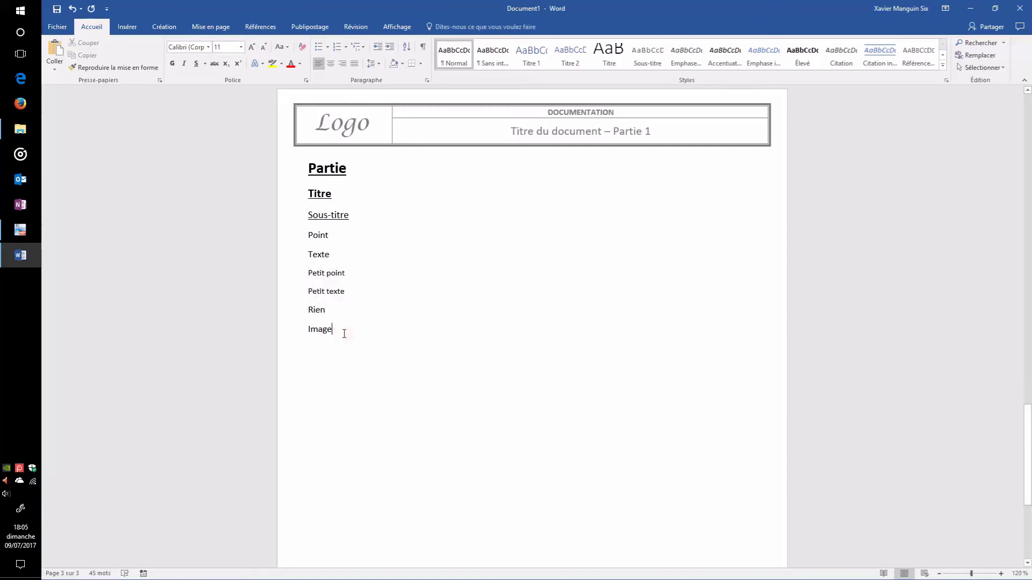
pyautogui.click(331, 65)
pyautogui.click(371, 287)
pyautogui.click(354, 197)
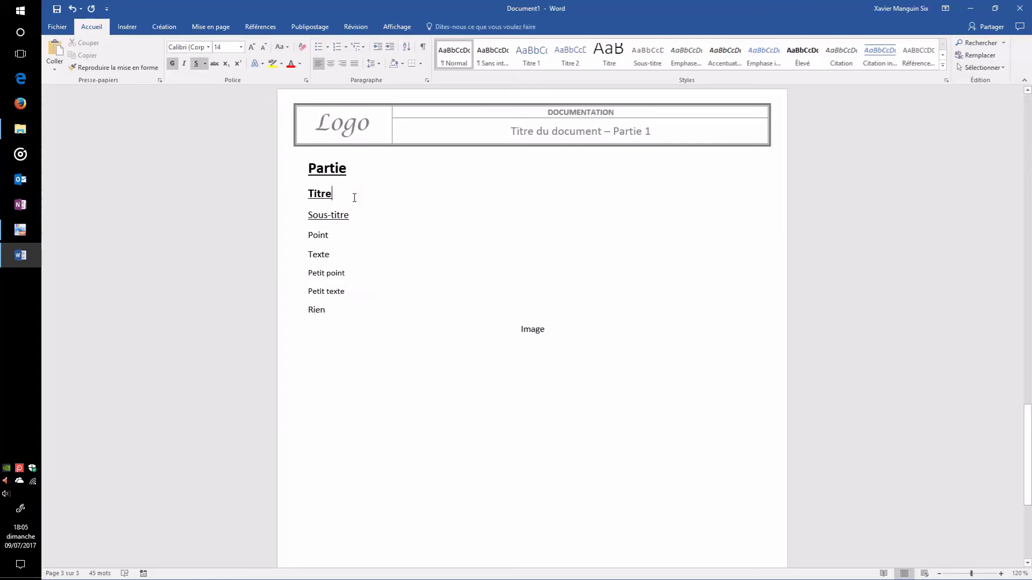
pyautogui.click(310, 235)
# Set the "Partie" line's paragraph spacing to 12 pt before and 12 pt after.
pyautogui.click(307, 166)
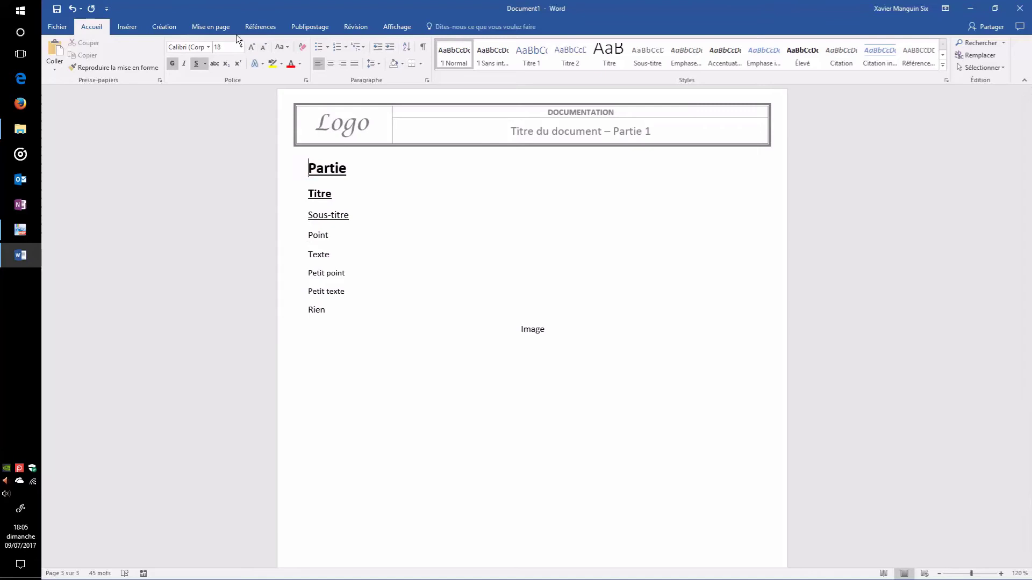
pyautogui.click(207, 28)
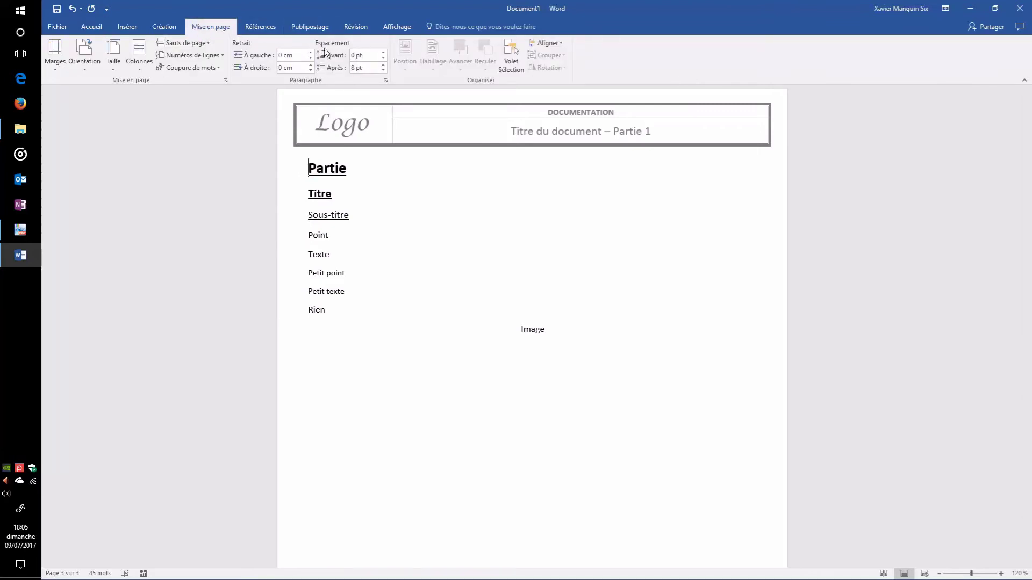
pyautogui.click(383, 52)
pyautogui.click(383, 52)
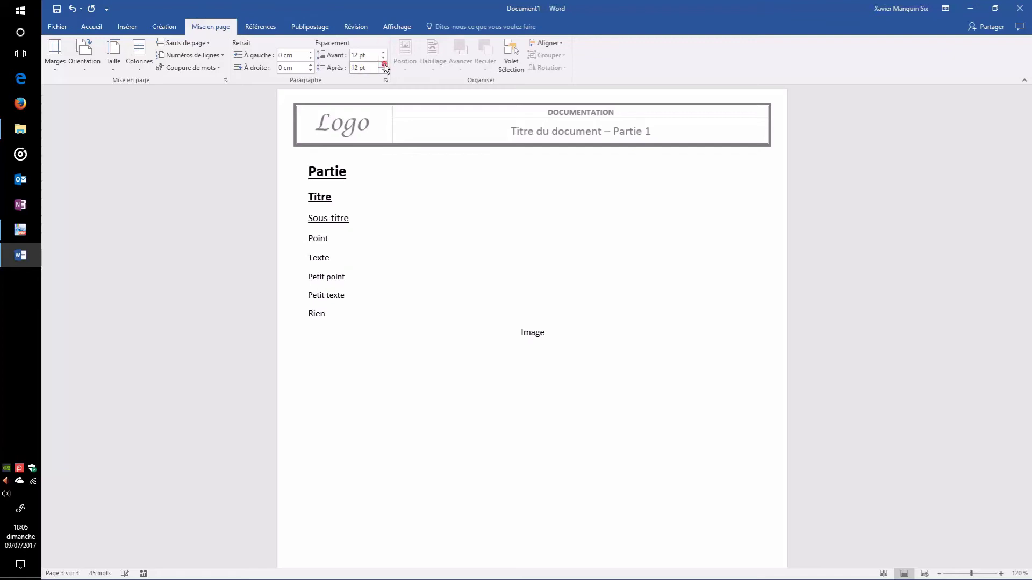
pyautogui.click(384, 65)
# Set the "Titre" line's paragraph spacing to 12 pt before and 6 pt after.
pyautogui.click(321, 200)
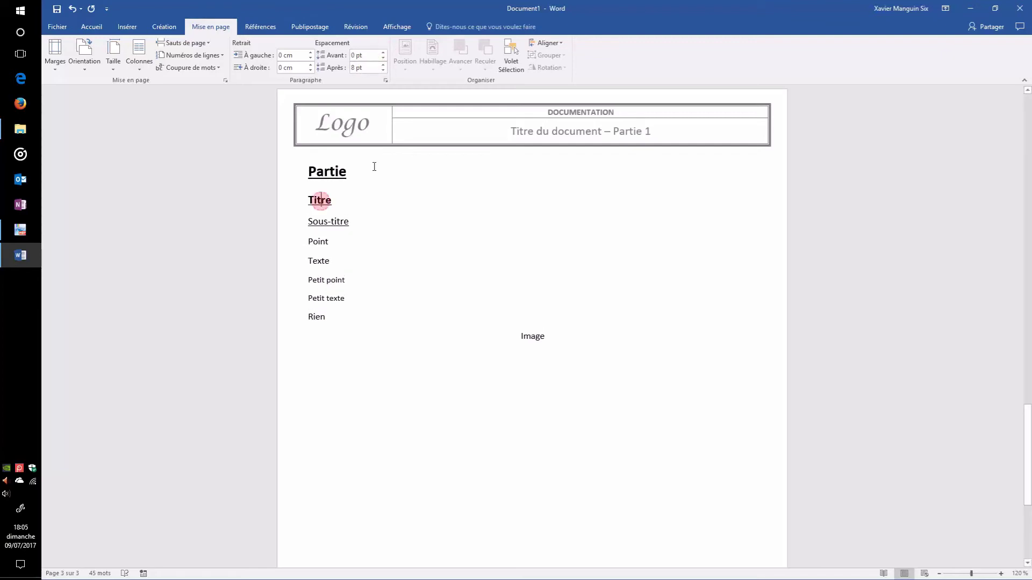
pyautogui.click(383, 54)
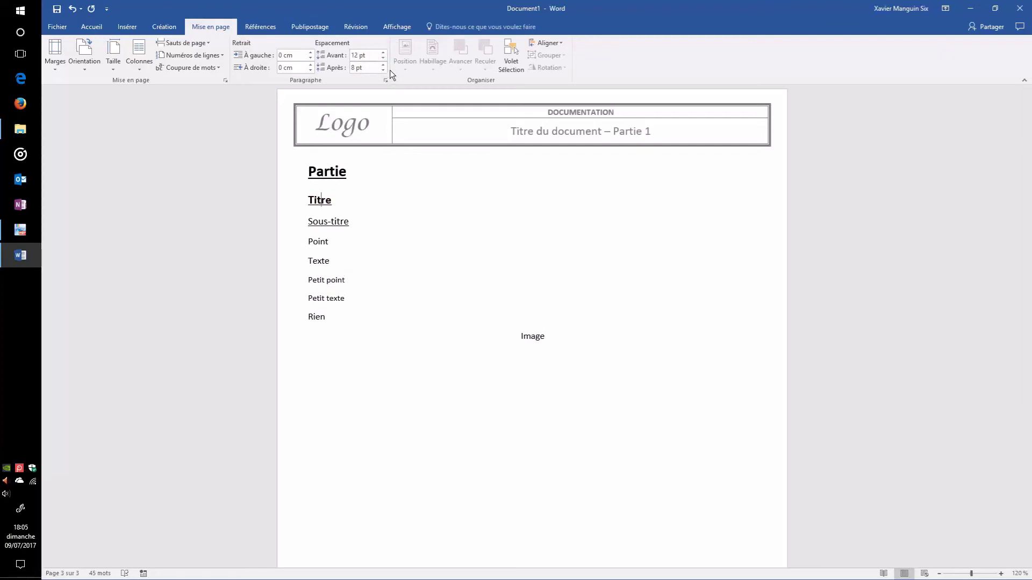
pyautogui.click(384, 70)
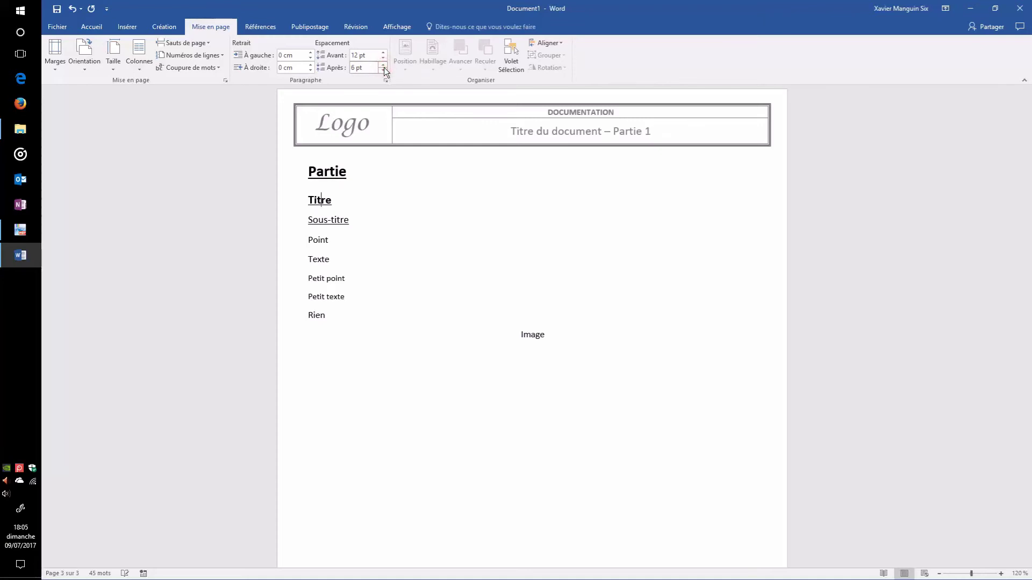
# Increase the "Sous-titre" line's spacing before by one increment and remove its spacing after.
pyautogui.click(350, 221)
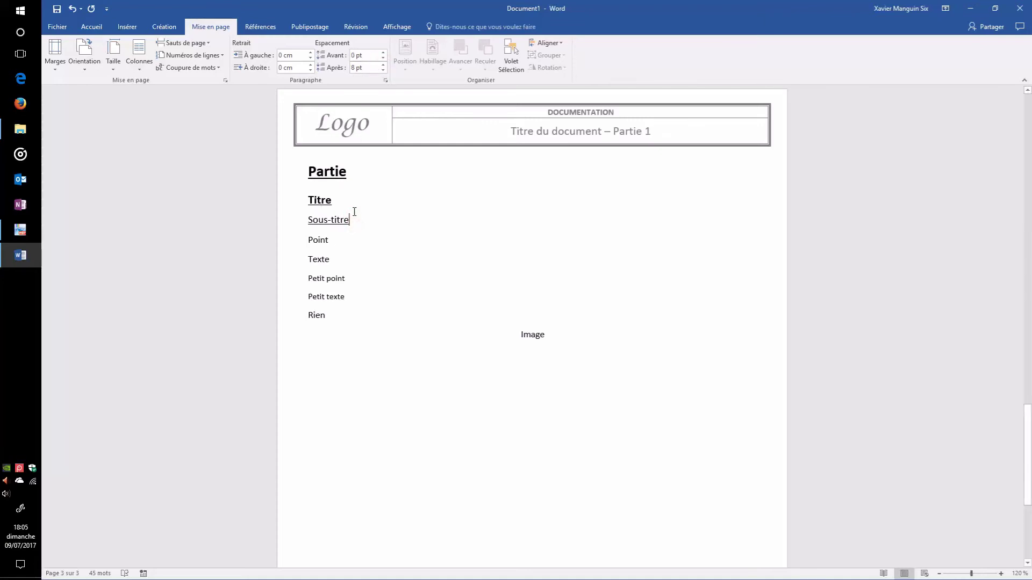
pyautogui.click(384, 53)
pyautogui.click(385, 70)
pyautogui.click(386, 70)
# Set the spacing after to 0 pt for the four lines from "Point" to "Petit texte".
pyautogui.moveTo(308, 230); pyautogui.dragTo(349, 291)
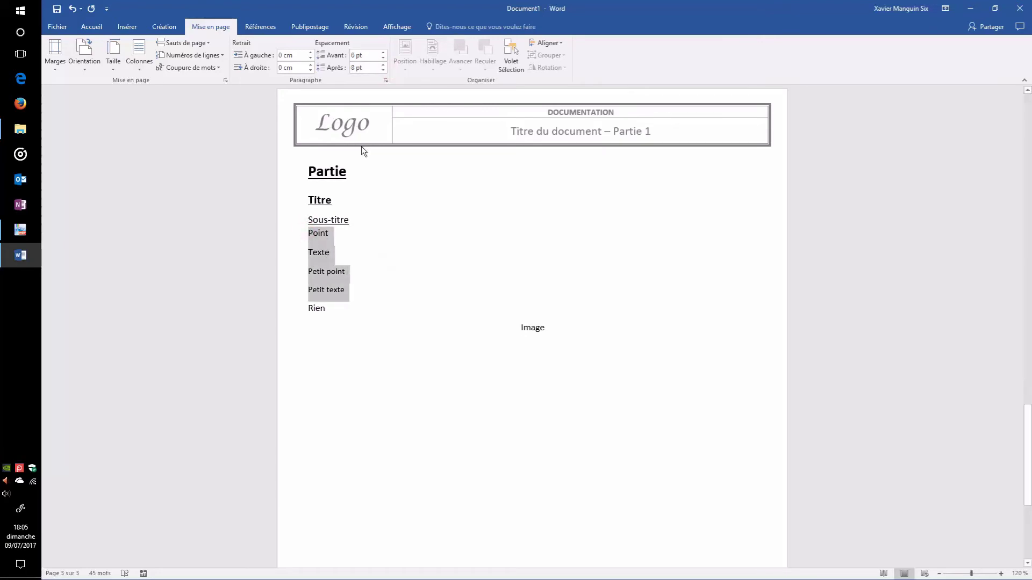
pyautogui.click(383, 69)
pyautogui.click(382, 69)
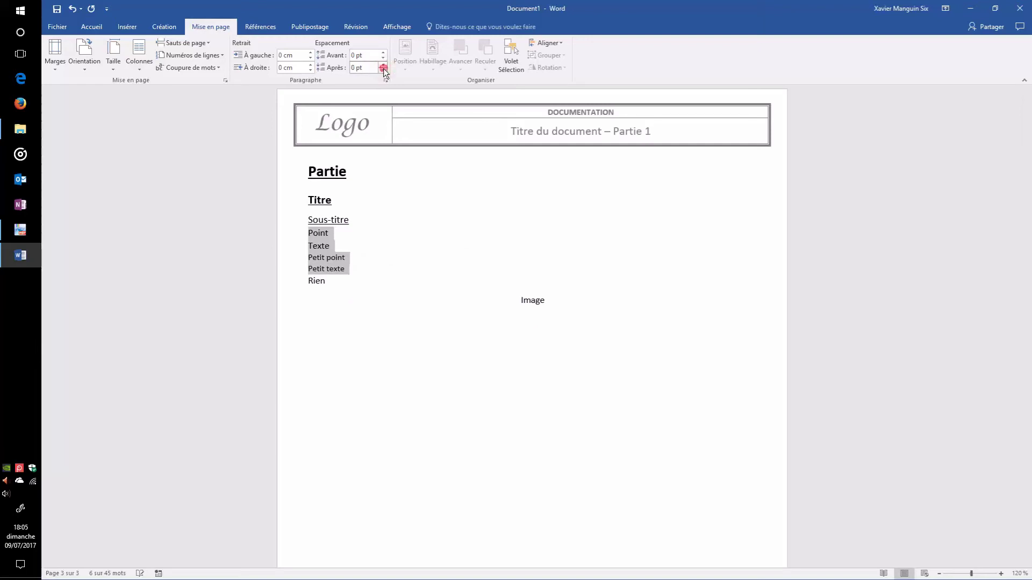
pyautogui.click(356, 269)
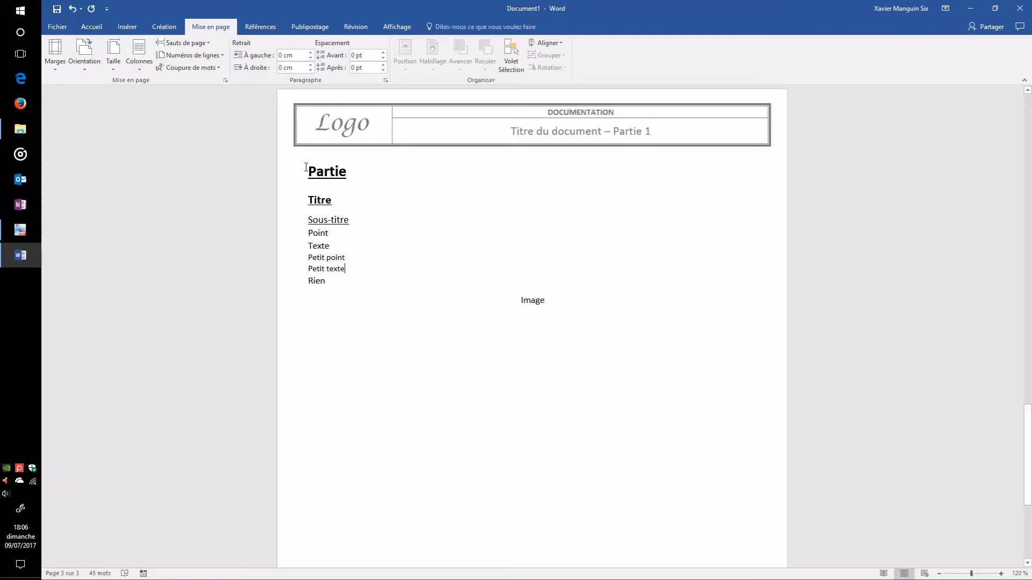
# Create a new style named "01_Partie" from the formatting of the "Partie" line.
pyautogui.click(92, 25)
pyautogui.click(361, 179)
pyautogui.moveTo(374, 174); pyautogui.dragTo(297, 182)
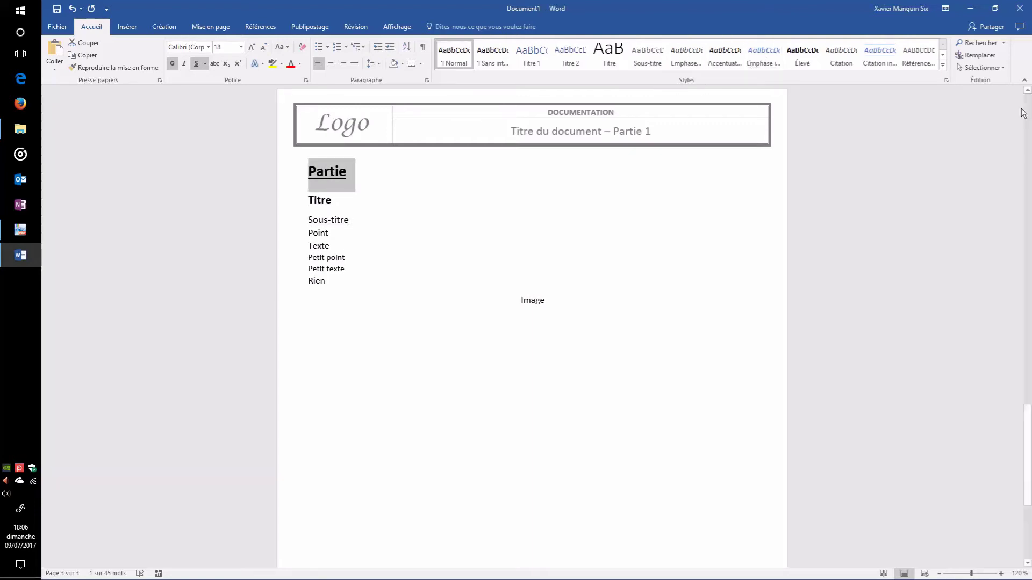
pyautogui.click(943, 66)
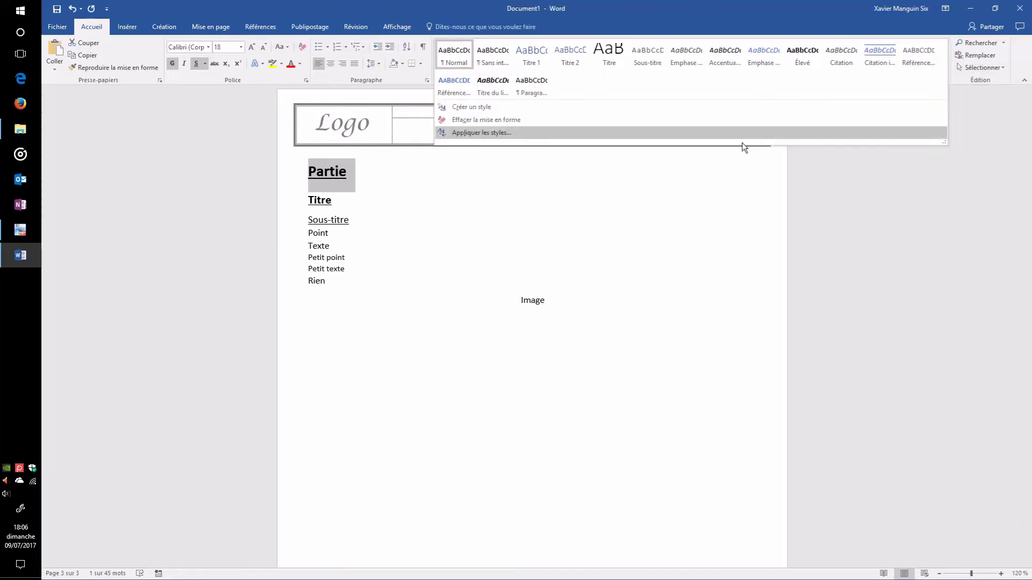
pyautogui.click(556, 106)
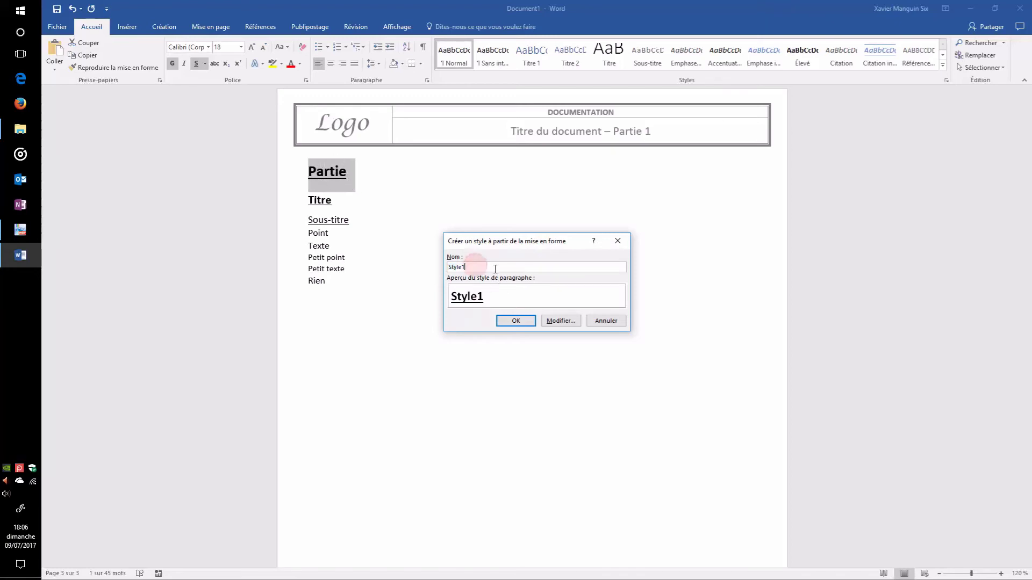
pyautogui.write('01_Partie')
pyautogui.moveTo(456, 267); pyautogui.dragTo(444, 271)
pyautogui.click(455, 267)
pyautogui.moveTo(455, 267); pyautogui.dragTo(447, 267)
pyautogui.click(516, 322)
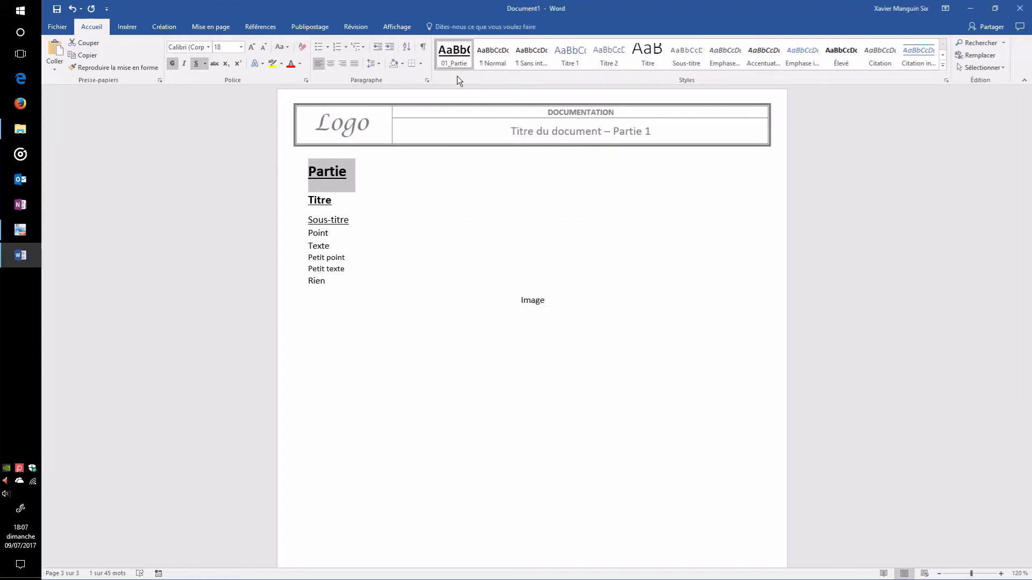
# Create a new style named "02_Titre" from the formatting of the "Titre" line.
pyautogui.click(337, 200)
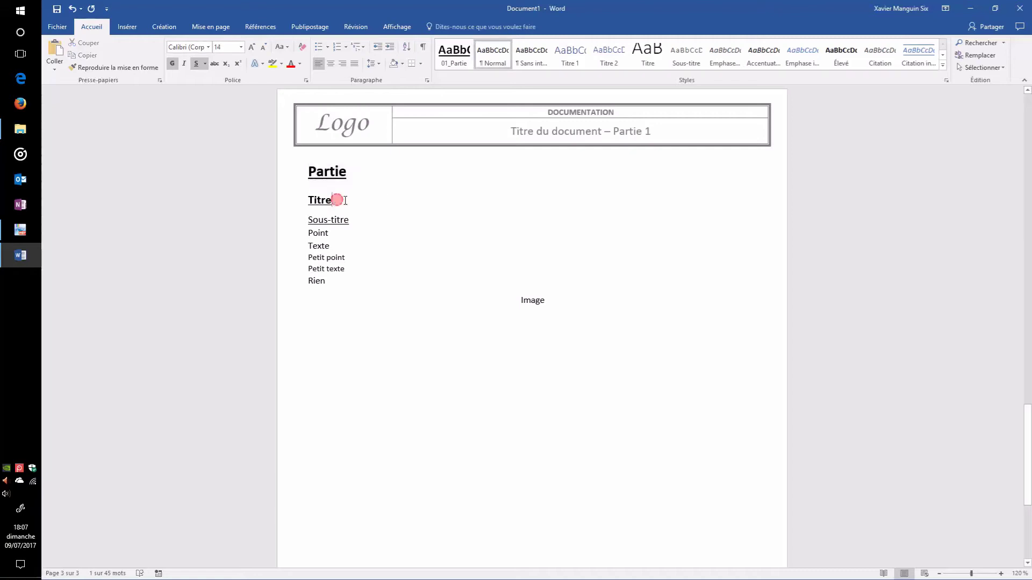
pyautogui.doubleClick(336, 200)
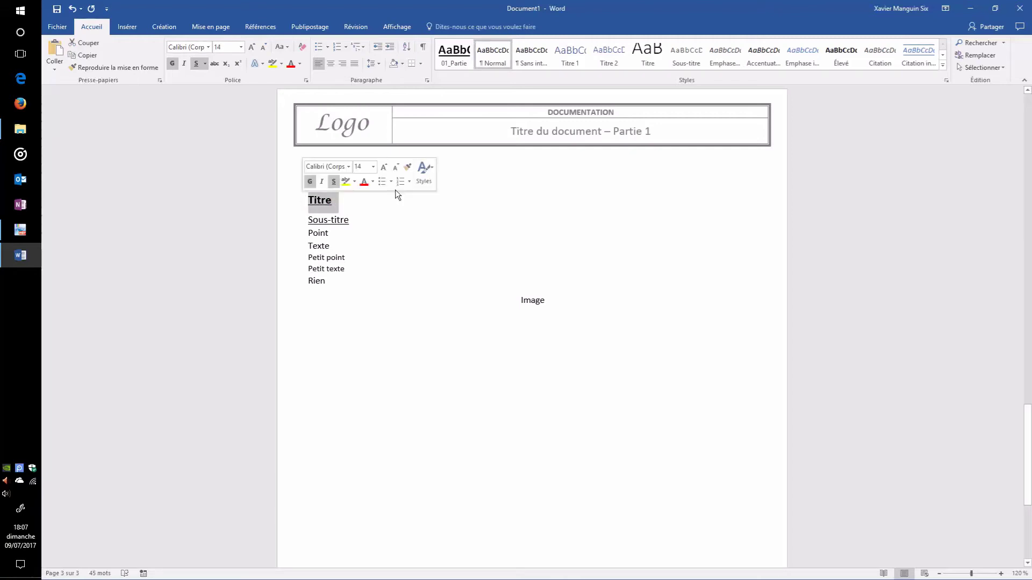
pyautogui.click(943, 64)
pyautogui.click(485, 106)
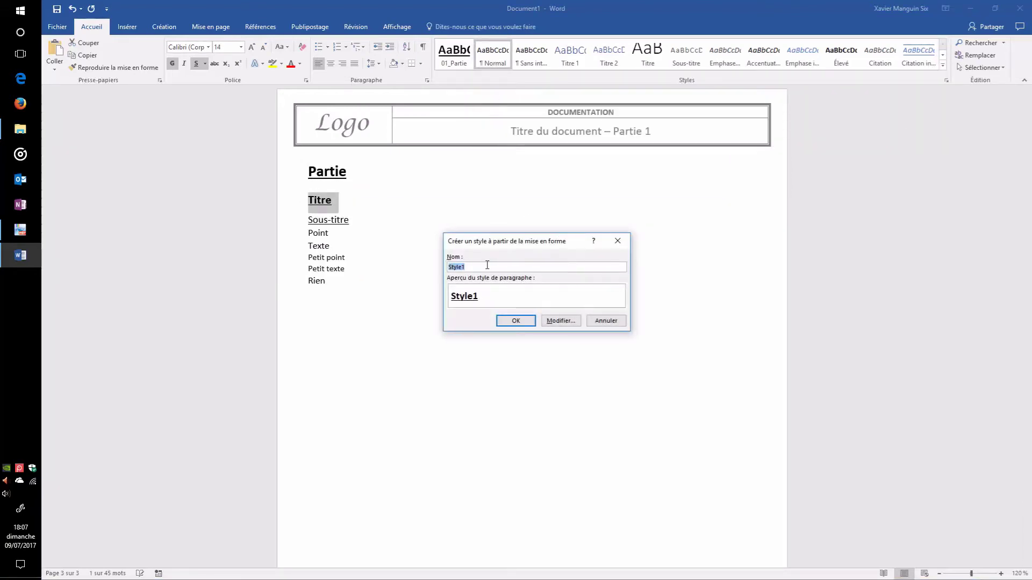
pyautogui.write('02_T')
pyautogui.click(511, 322)
# Create a new style named "03_SousTitre" from the formatting of the "Sous-titre" line.
pyautogui.click(355, 223)
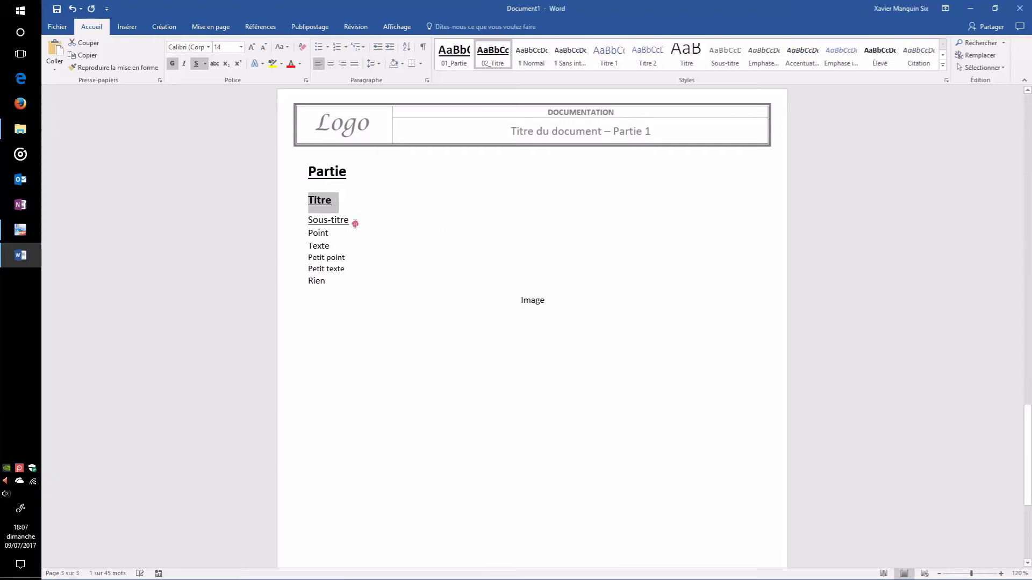
pyautogui.doubleClick(355, 224)
pyautogui.click(943, 64)
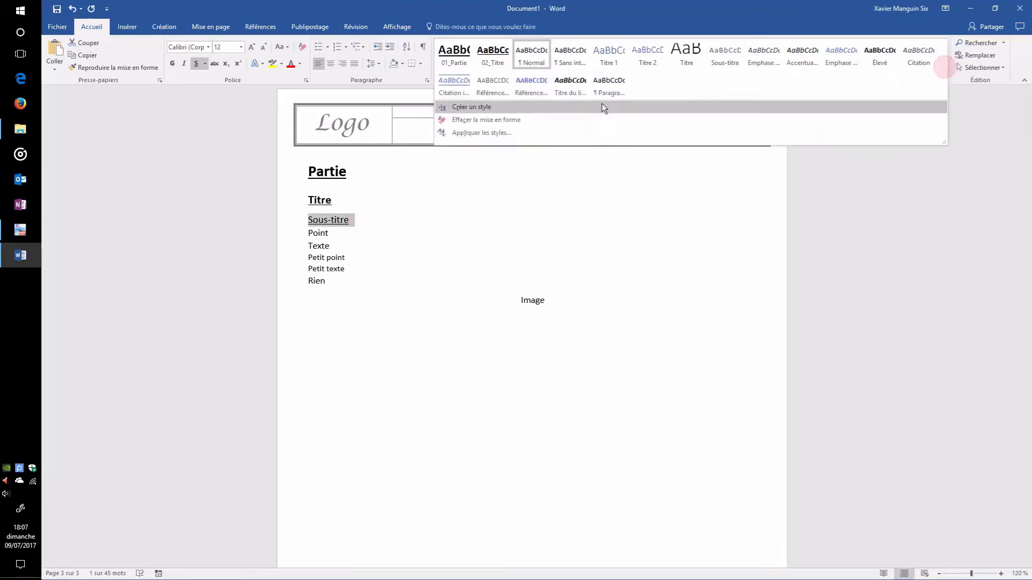
pyautogui.click(534, 107)
pyautogui.write('03_SousTitre')
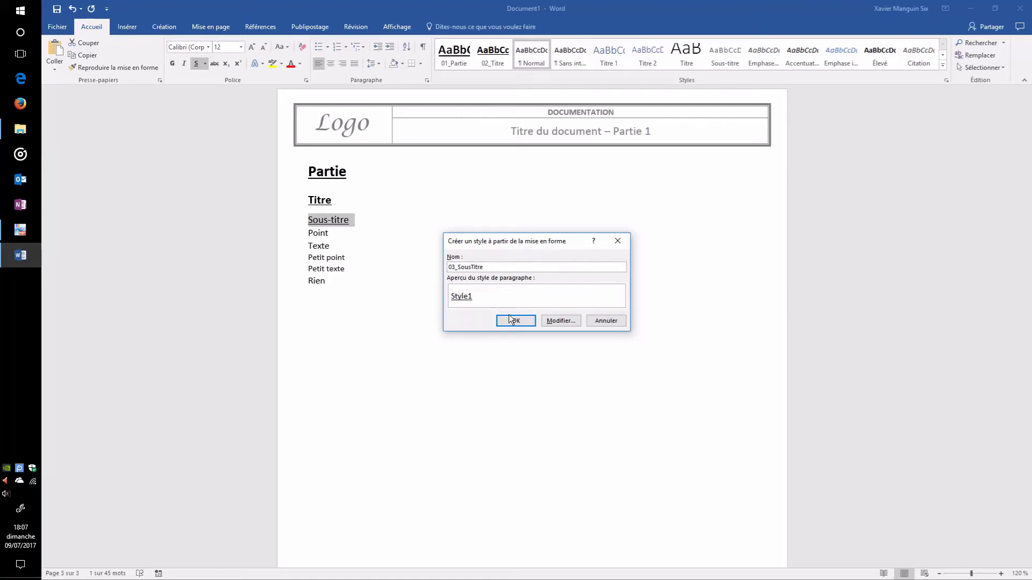
pyautogui.click(512, 321)
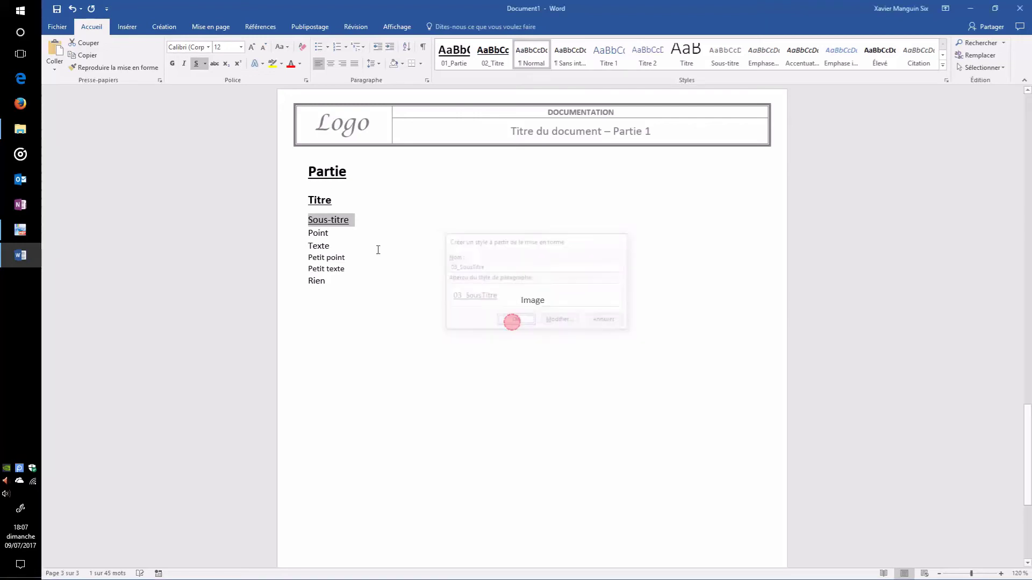
# Create a new style named "04_Point" from the formatting of the "Point" line.
pyautogui.doubleClick(332, 232)
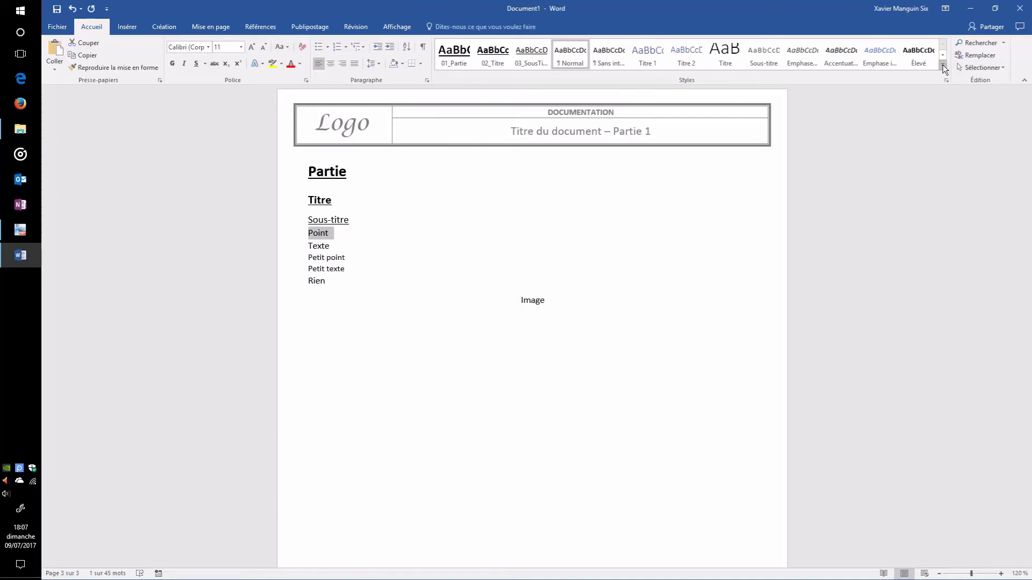
pyautogui.click(943, 65)
pyautogui.click(538, 106)
pyautogui.write('04_Point')
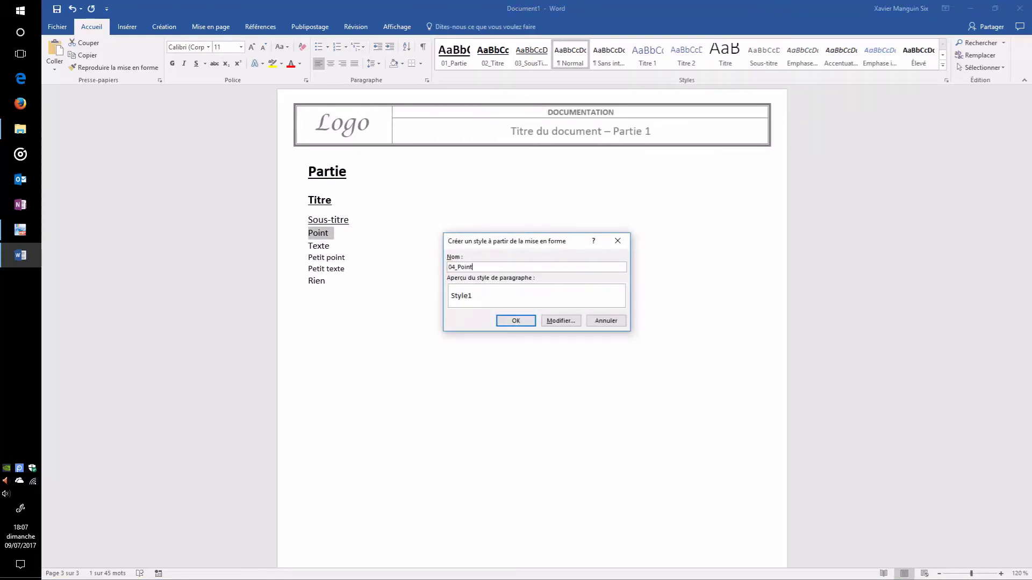
pyautogui.click(525, 321)
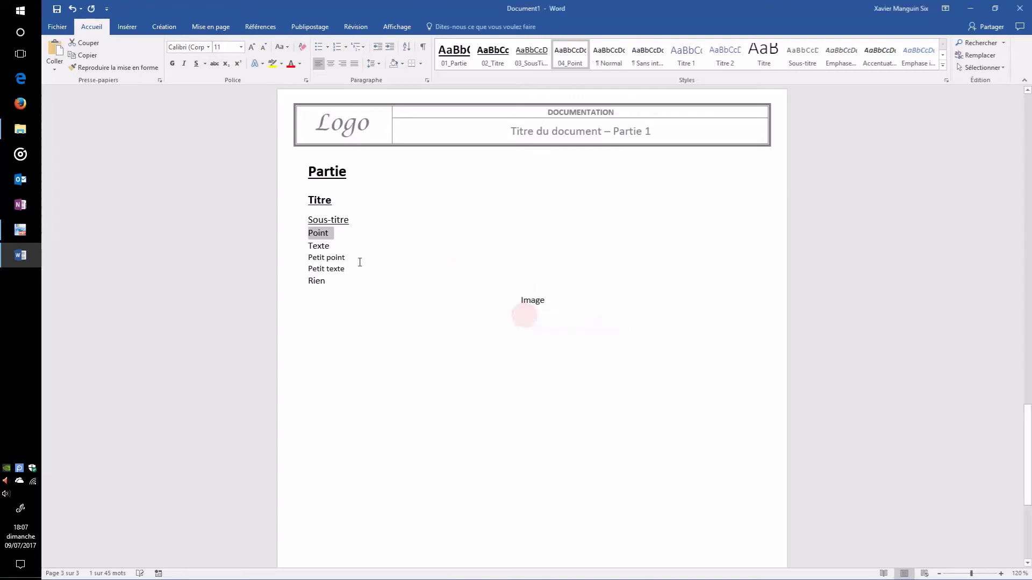
# Create a new style named "05_Texte" from the formatting of the "Texte" line.
pyautogui.tripleClick(340, 247)
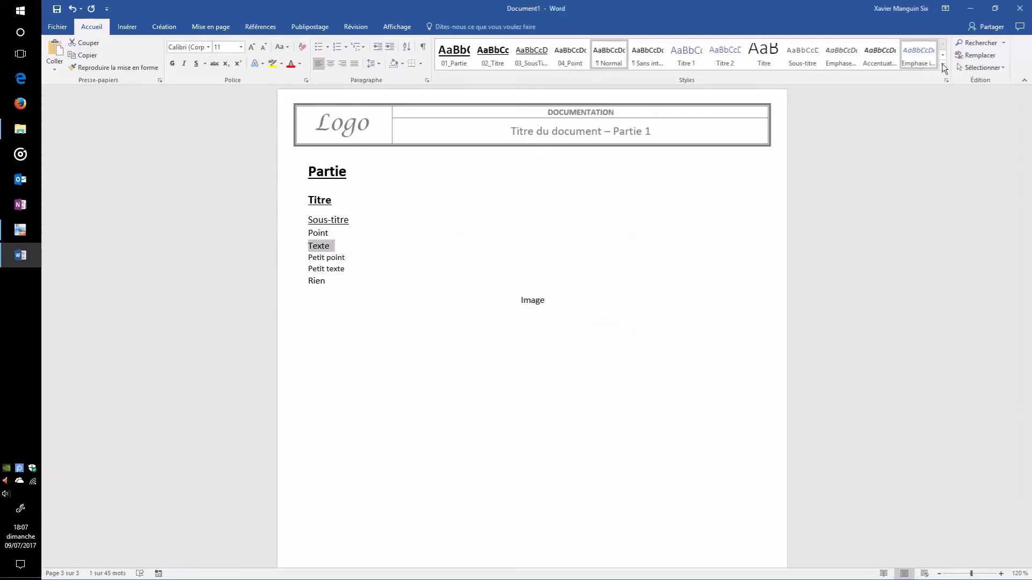
pyautogui.click(943, 66)
pyautogui.click(481, 107)
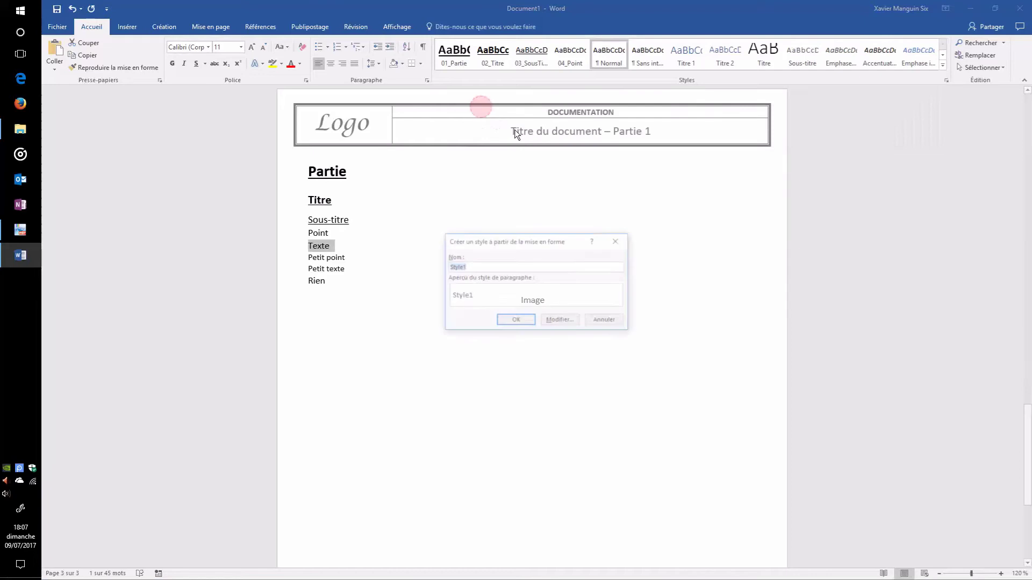
pyautogui.write('05_Te')
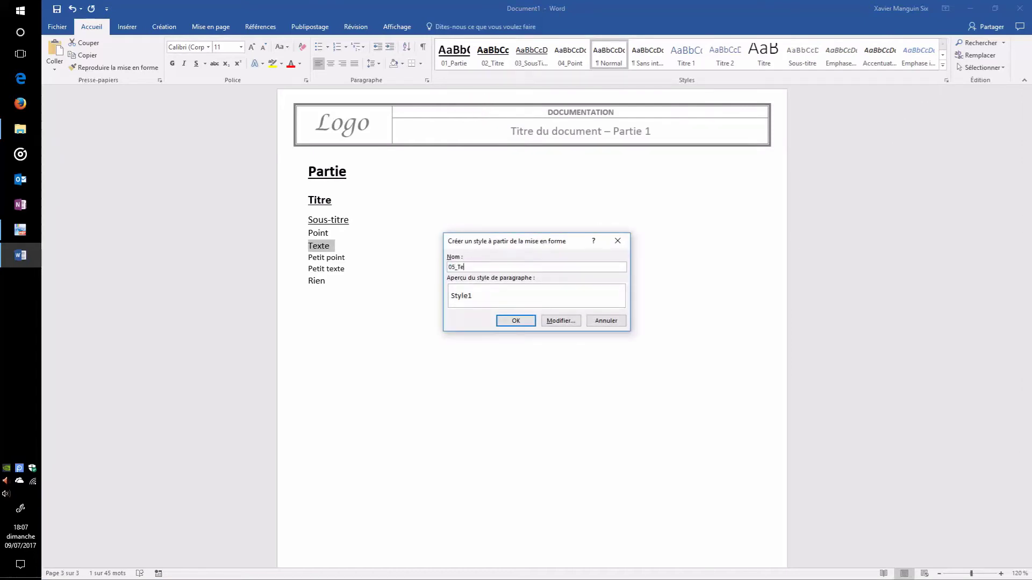
pyautogui.click(516, 320)
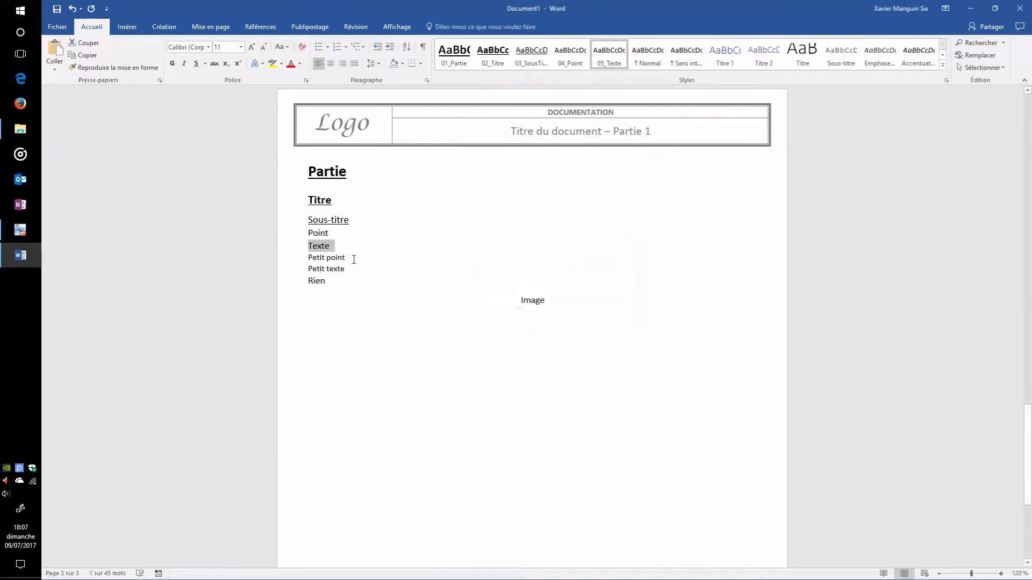
# Create a new style named "06_PetitPoint" from the formatting of the "Petit point" line.
pyautogui.tripleClick(353, 258)
pyautogui.click(945, 66)
pyautogui.click(759, 117)
pyautogui.write('06')
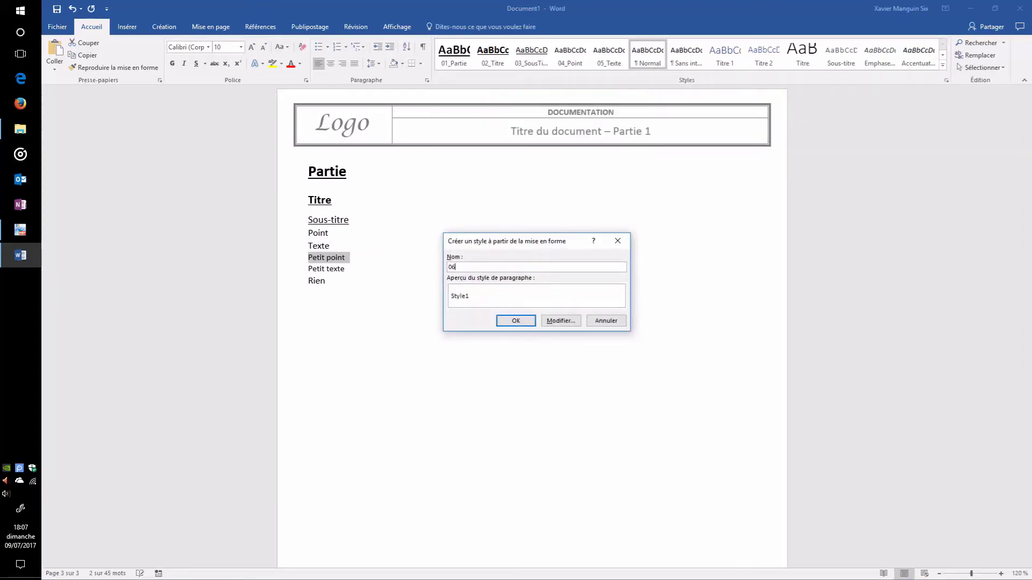
pyautogui.write('_PetitPoint')
pyautogui.click(513, 321)
# Create a new style named "07_PetitTexte" from the formatting of the "Petit texte" line.
pyautogui.tripleClick(338, 270)
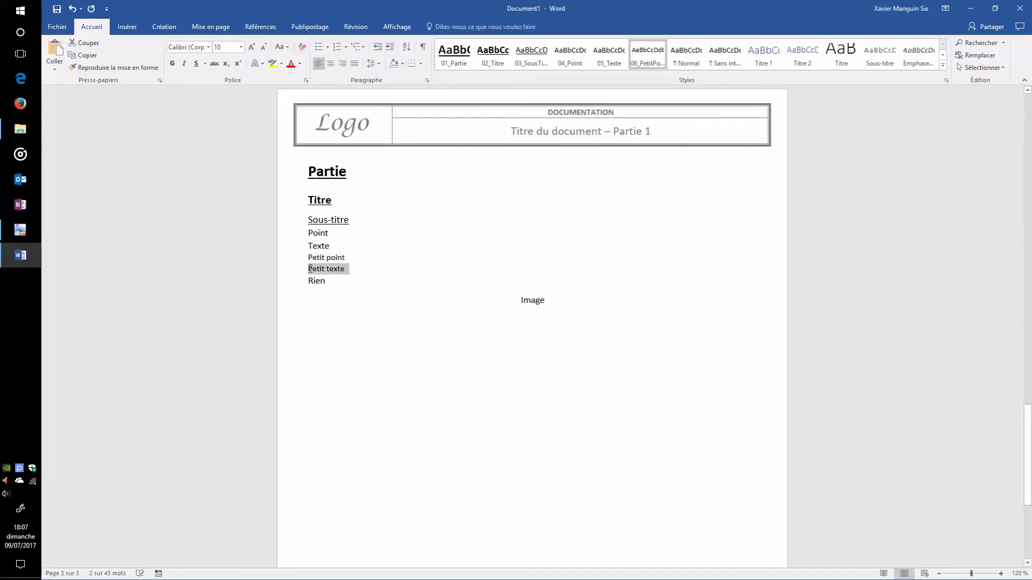
pyautogui.click(942, 65)
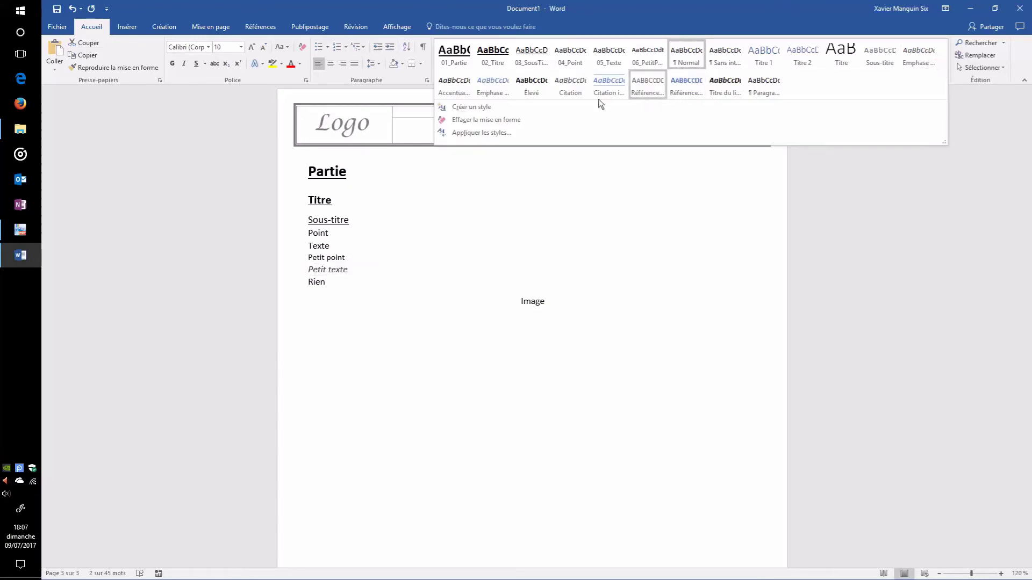
pyautogui.click(561, 107)
pyautogui.write('07_Peti')
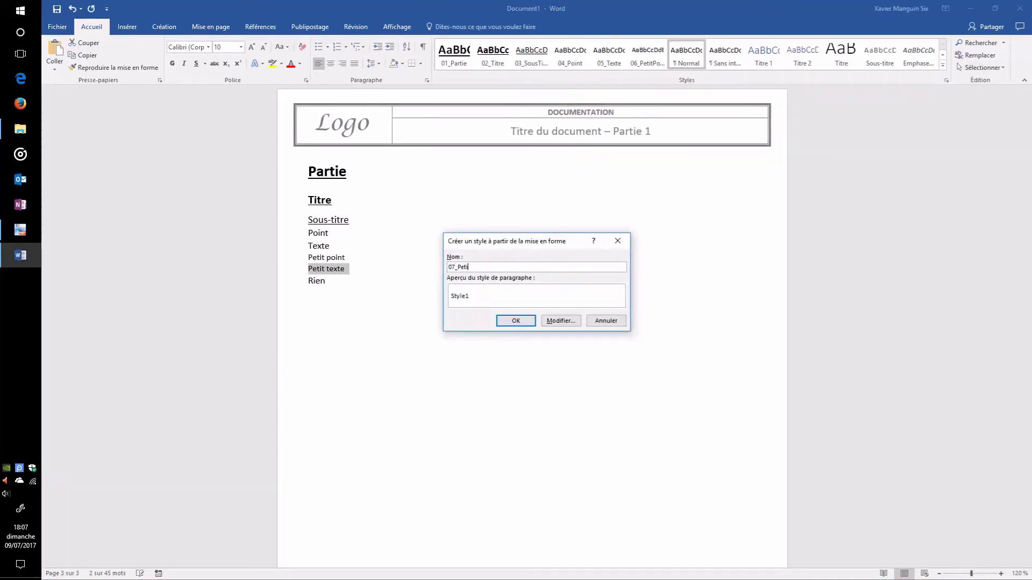
pyautogui.write('Texte')
pyautogui.click(520, 320)
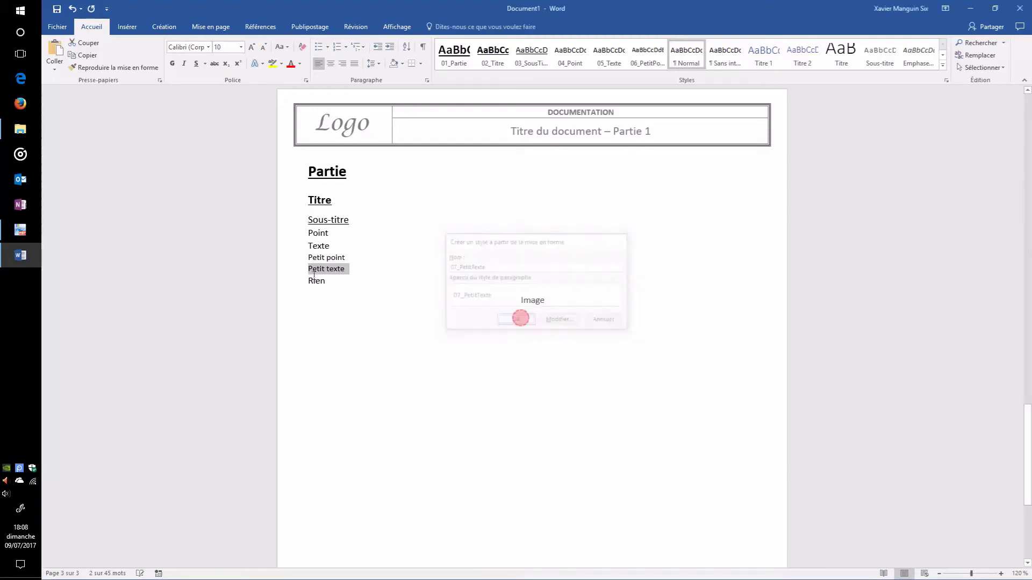
# Create a new style named "08_Rien" from the formatting of the "Rien" line.
pyautogui.click(333, 281)
pyautogui.click(942, 64)
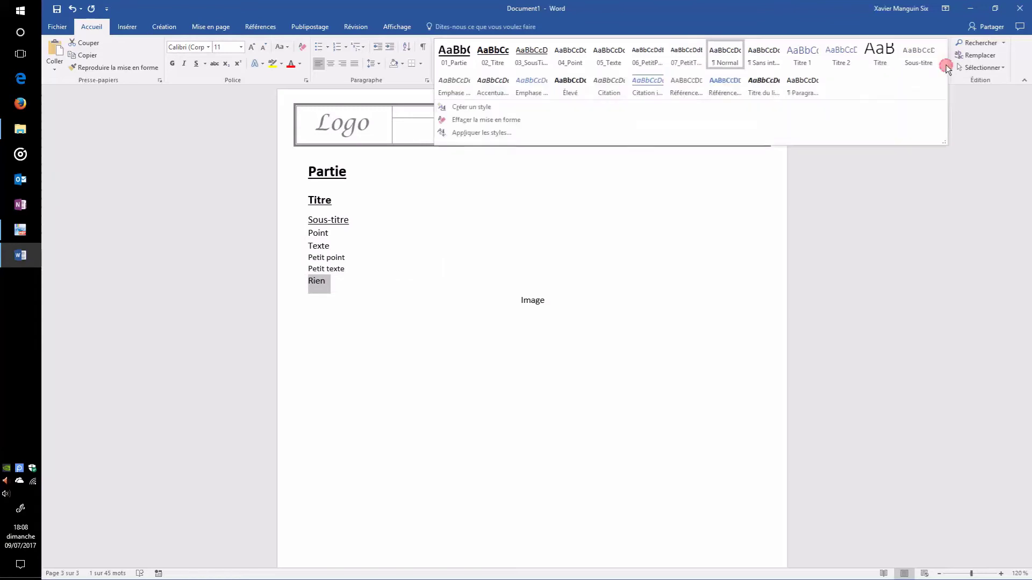
pyautogui.click(557, 106)
pyautogui.write('08_Rien')
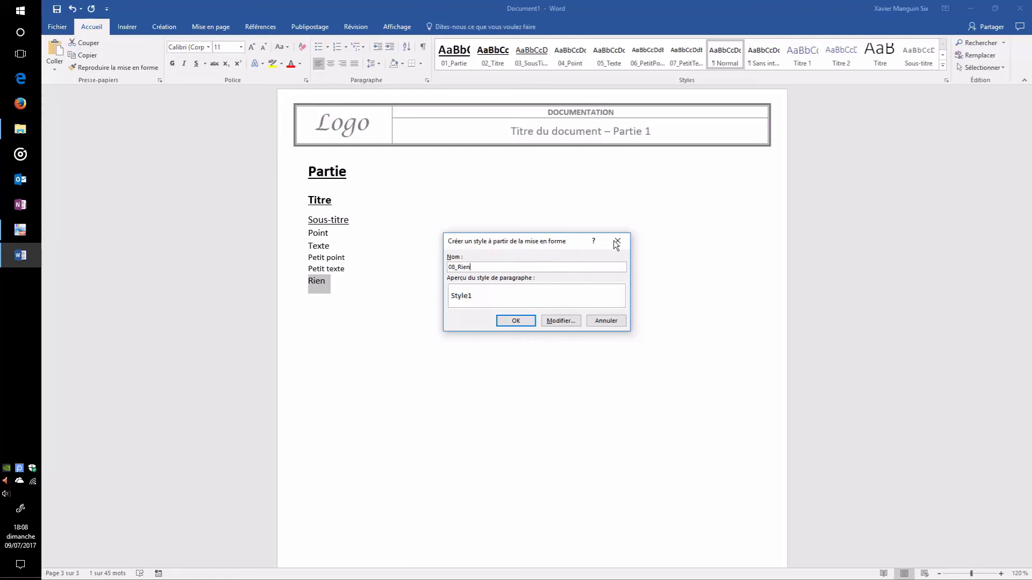
pyautogui.click(513, 321)
# Create a new style named "Image" from the formatting of the centred "Image" line.
pyautogui.click(556, 298)
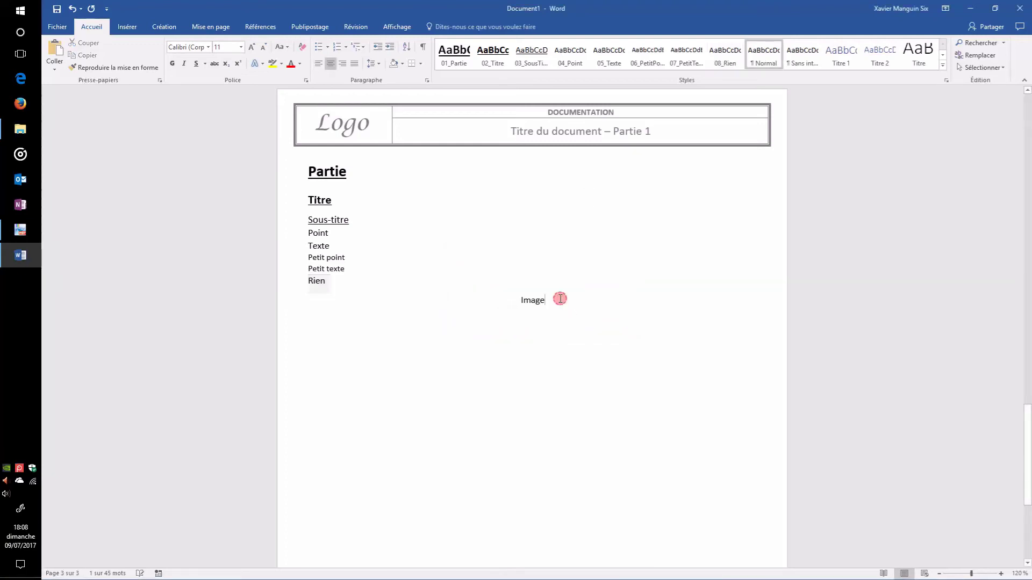
pyautogui.click(210, 27)
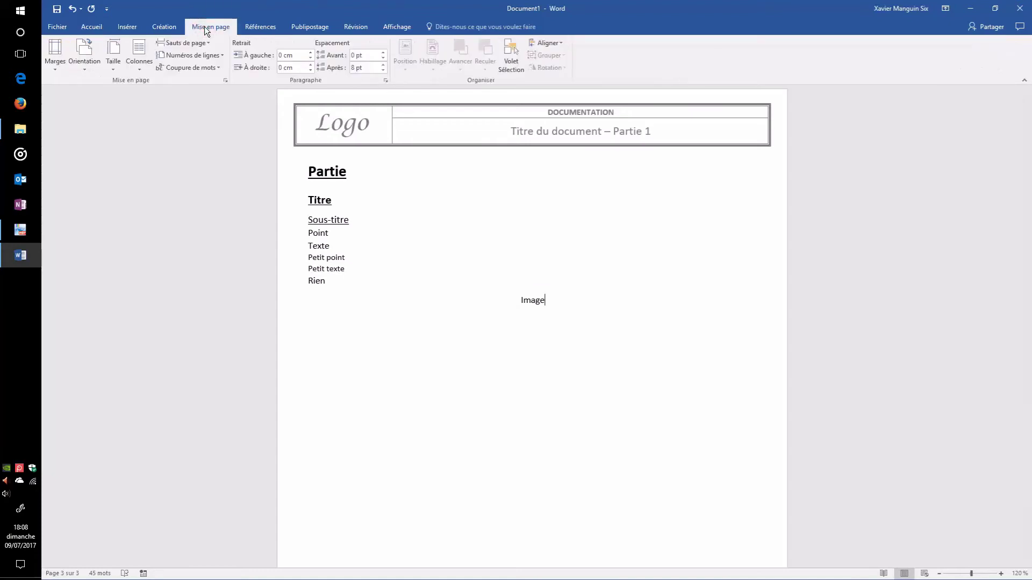
pyautogui.click(91, 26)
pyautogui.moveTo(561, 298); pyautogui.dragTo(505, 295)
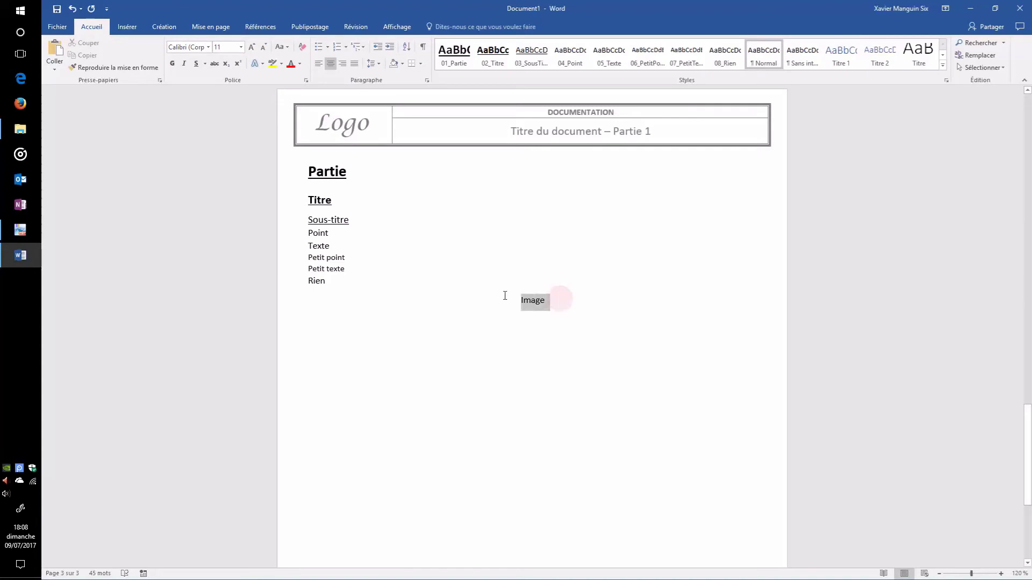
pyautogui.click(944, 66)
pyautogui.click(575, 107)
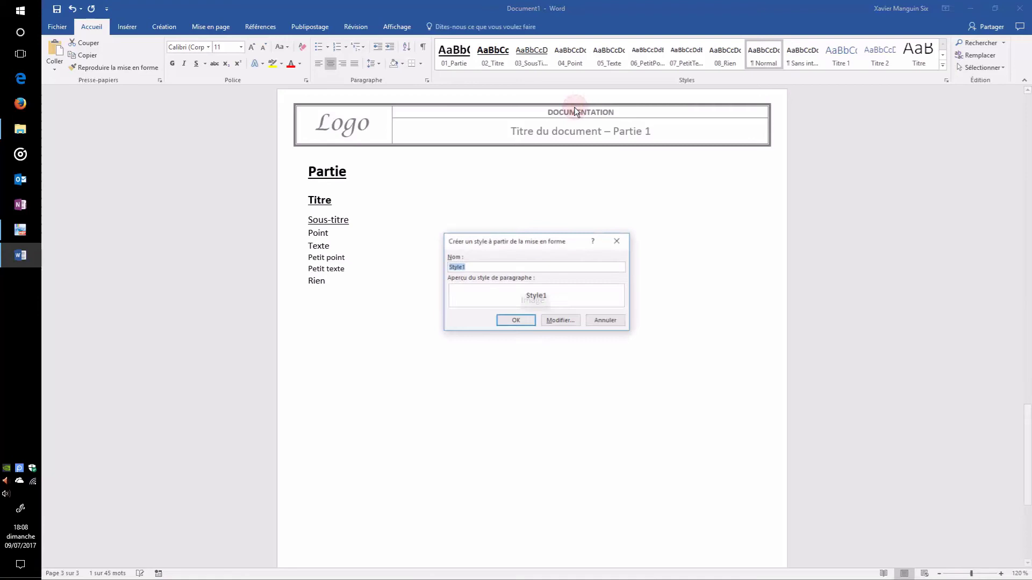
pyautogui.write('Image')
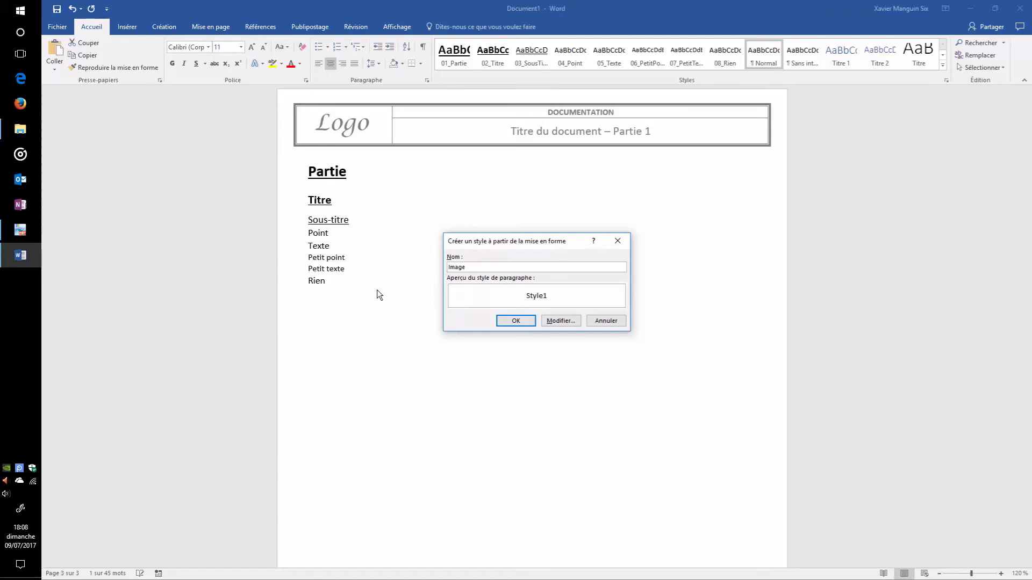
pyautogui.click(519, 321)
pyautogui.click(574, 302)
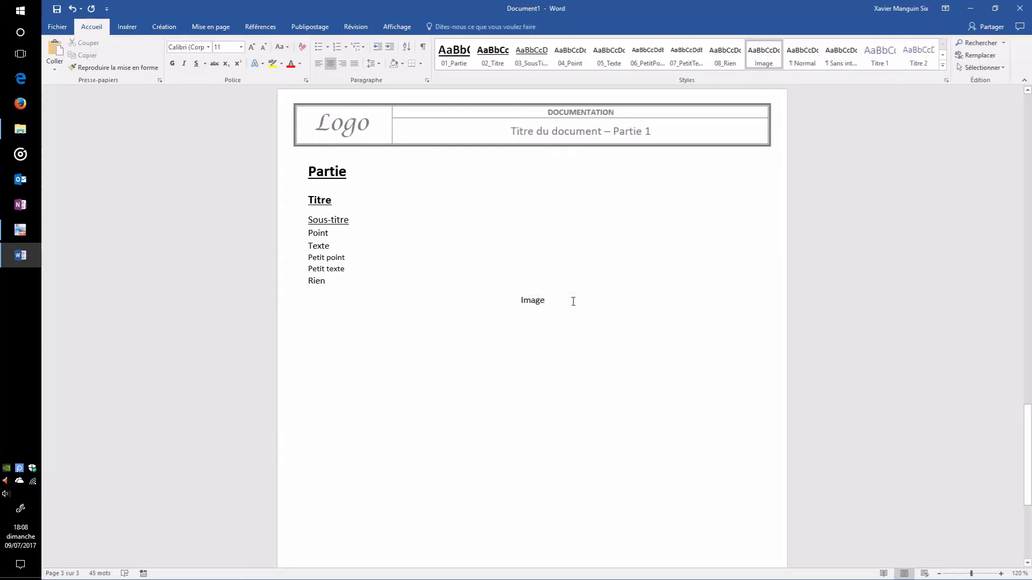
# Set the "Point" line's font to Arial and update the 04_Point style to match the selection.
pyautogui.click(346, 237)
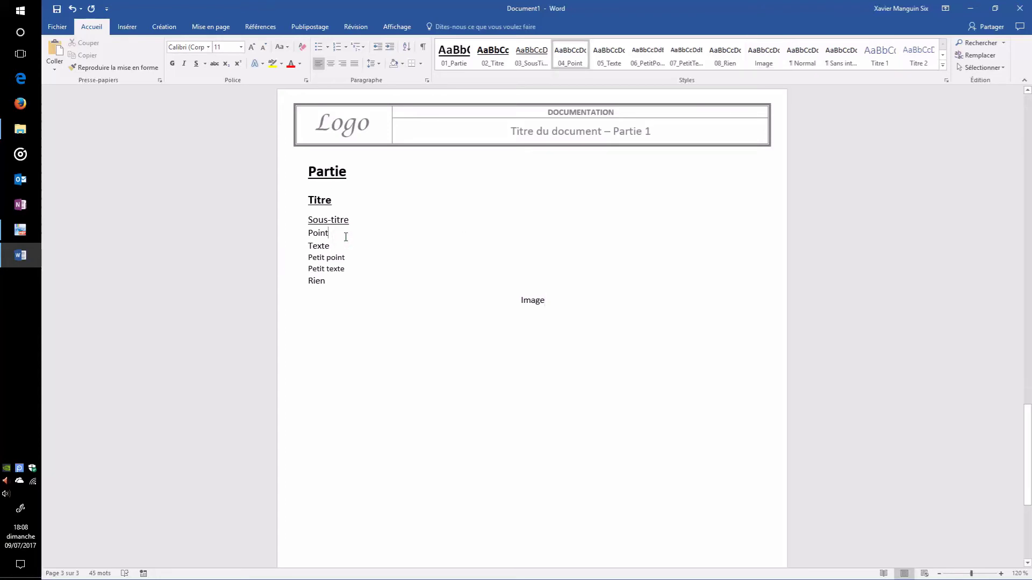
pyautogui.doubleClick(339, 235)
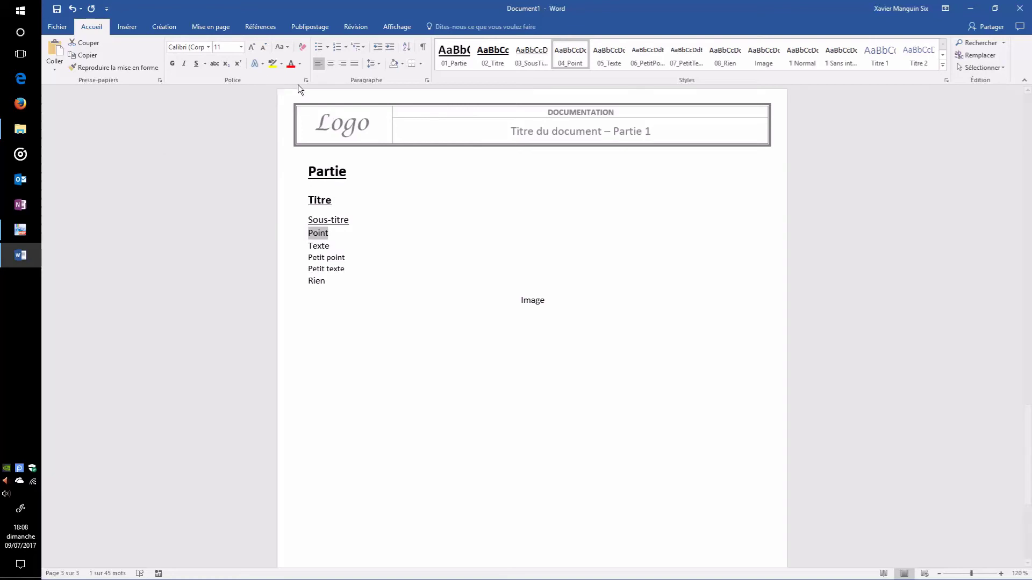
pyautogui.click(209, 46)
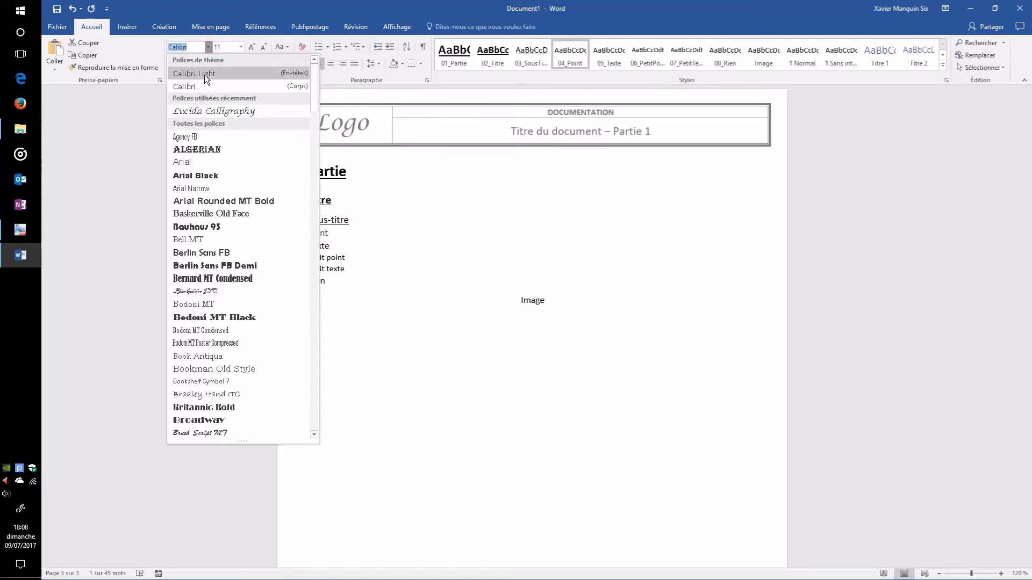
pyautogui.click(211, 164)
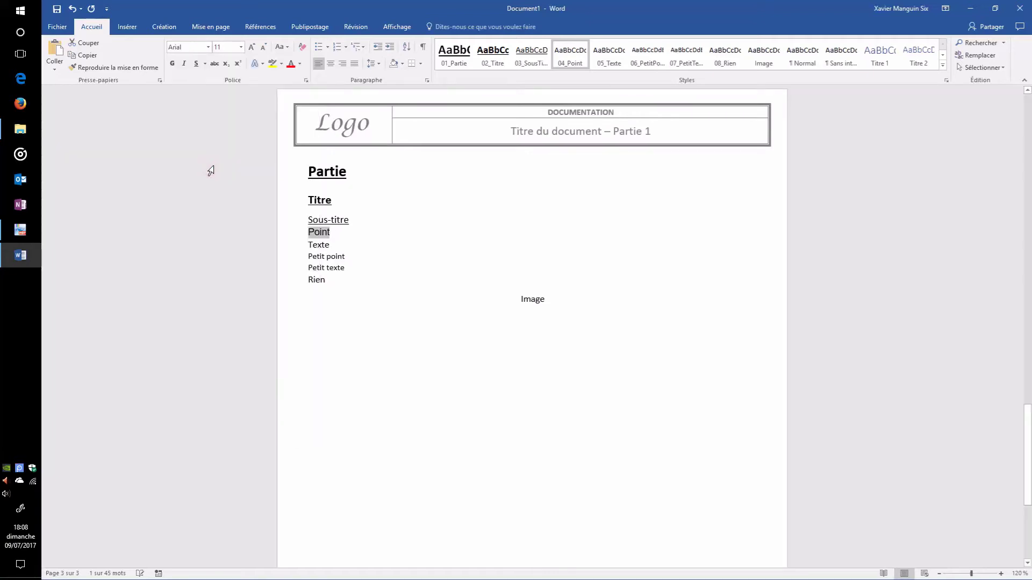
pyautogui.rightClick(567, 59)
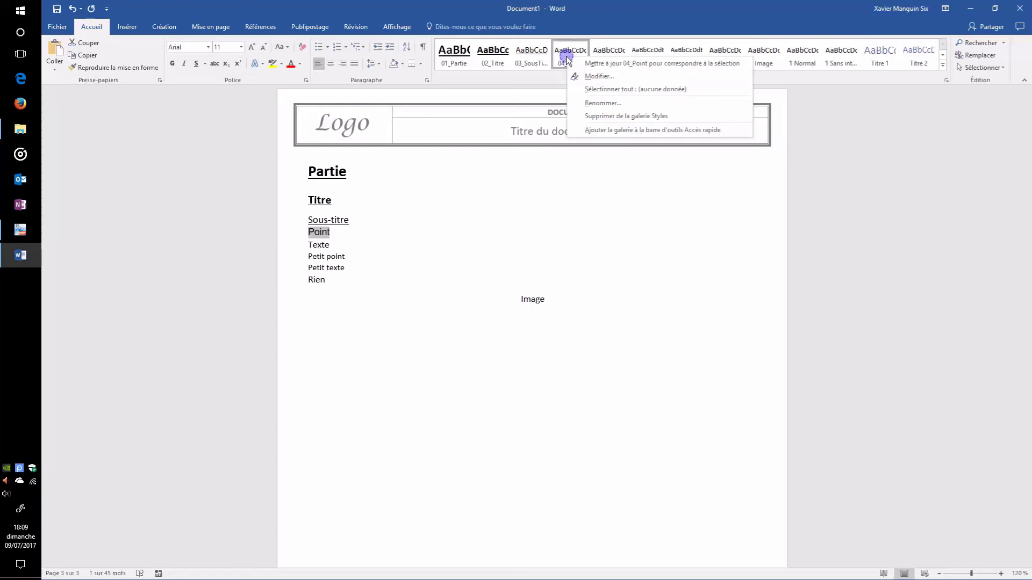
pyautogui.click(605, 64)
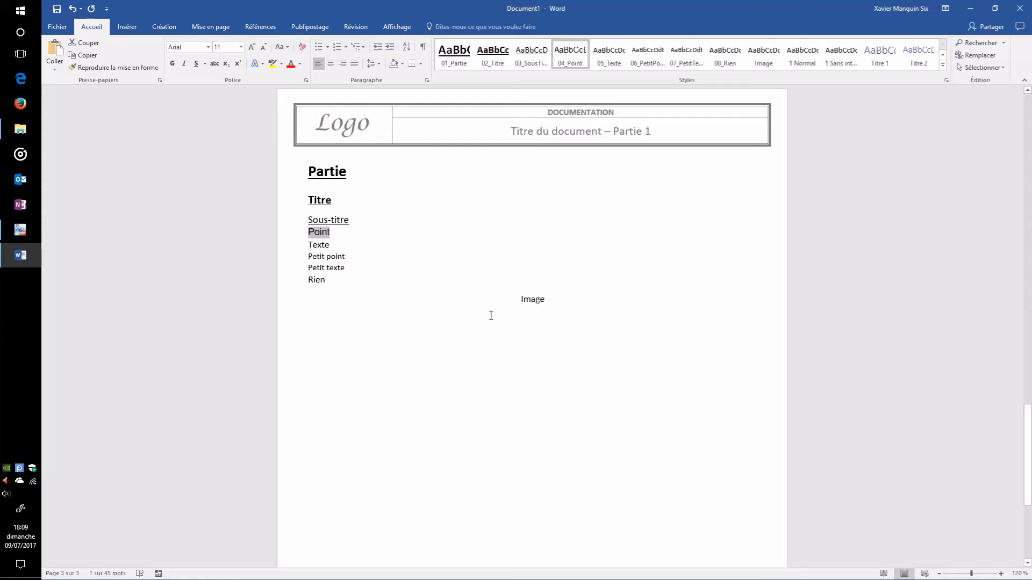
# Undo the Arial font change on the "Point" line and its 04_Point style.
pyautogui.click(72, 9)
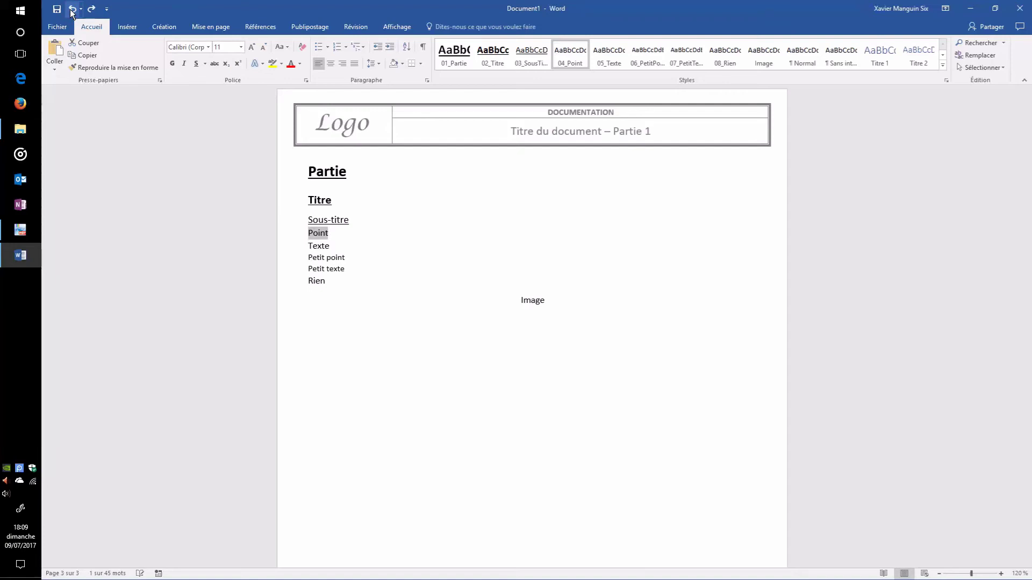
pyautogui.click(347, 244)
pyautogui.click(346, 233)
pyautogui.click(364, 221)
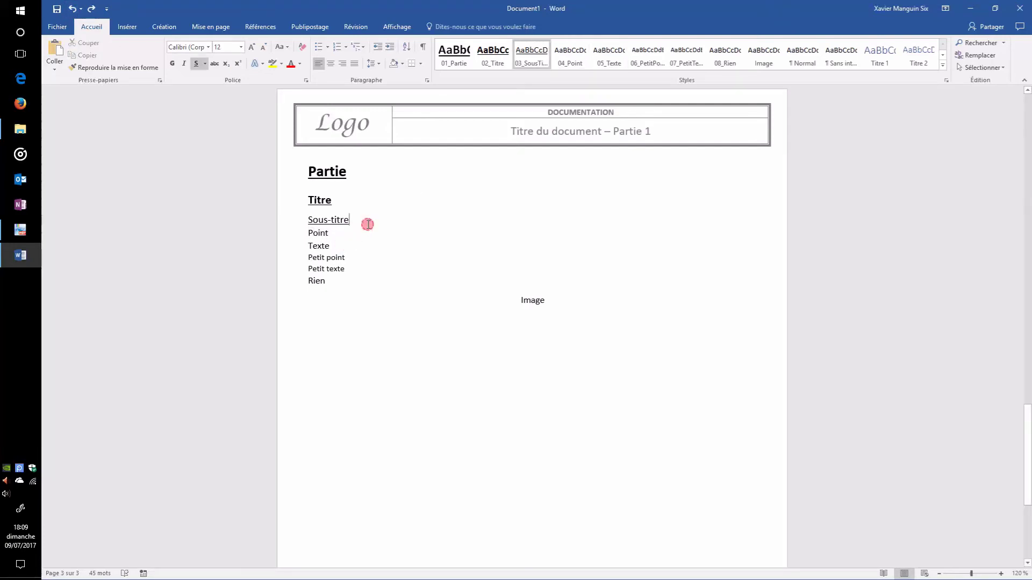
# Start defining a new multilevel list from the "Partie" line, with all options shown, and link level 1 to the 01_Partie style.
pyautogui.click(366, 177)
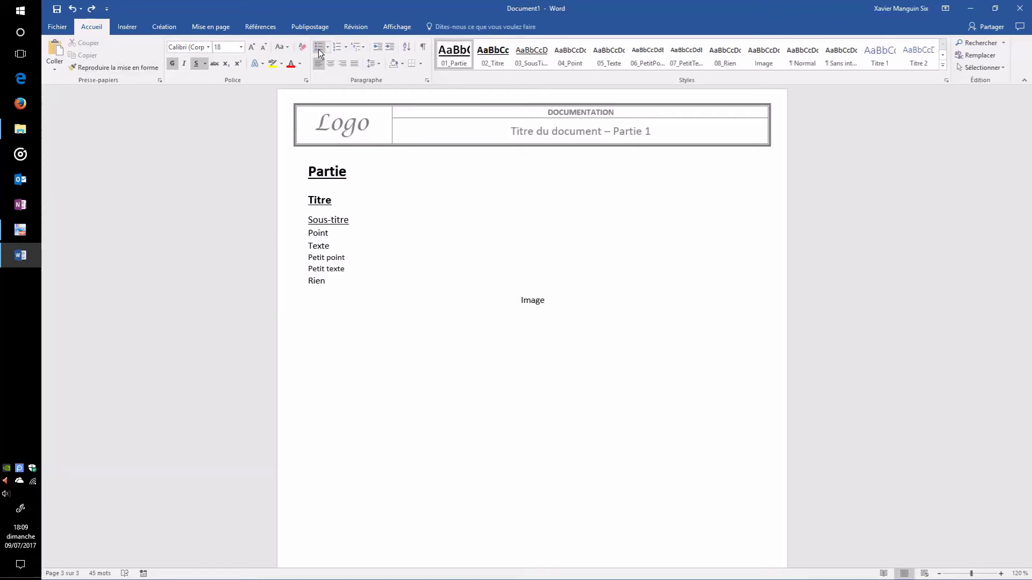
pyautogui.click(362, 49)
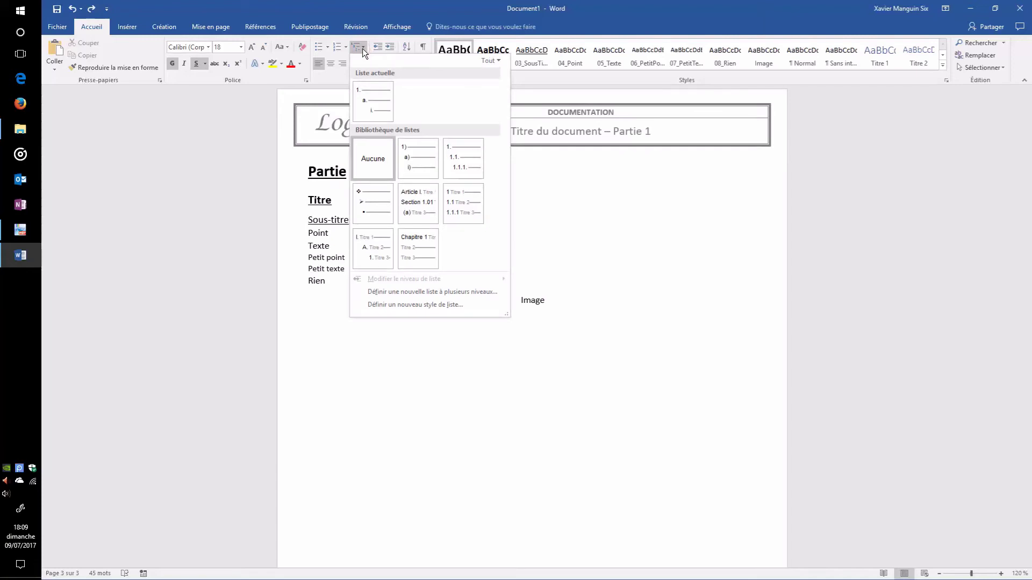
pyautogui.click(459, 296)
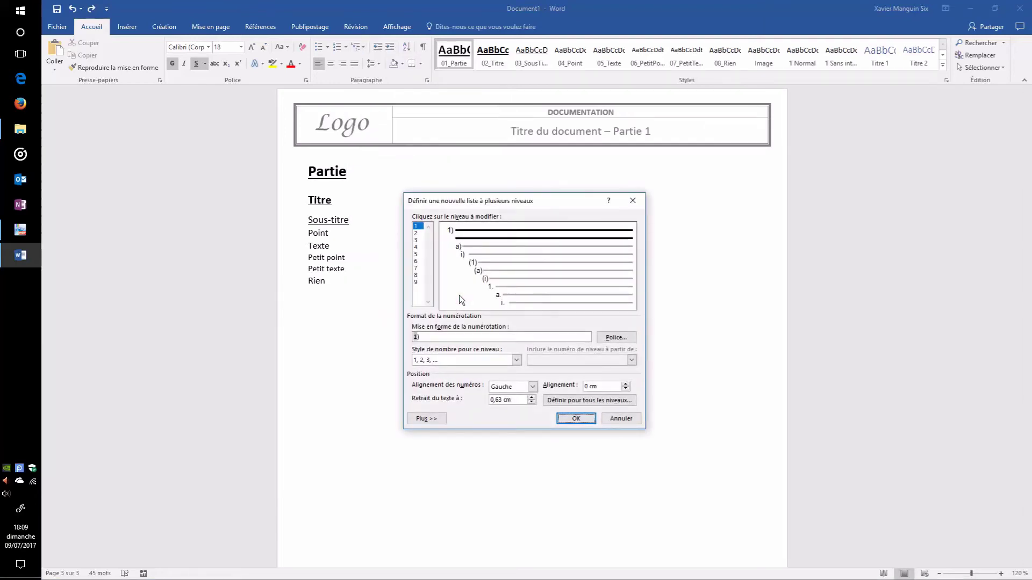
pyautogui.click(504, 201)
pyautogui.moveTo(506, 200); pyautogui.dragTo(492, 175)
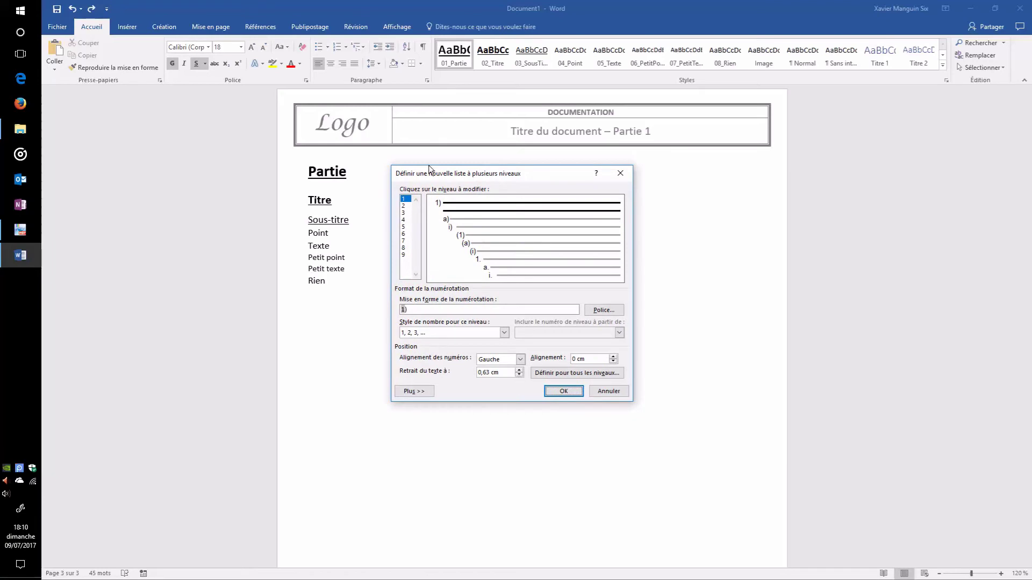
pyautogui.click(406, 199)
pyautogui.click(422, 392)
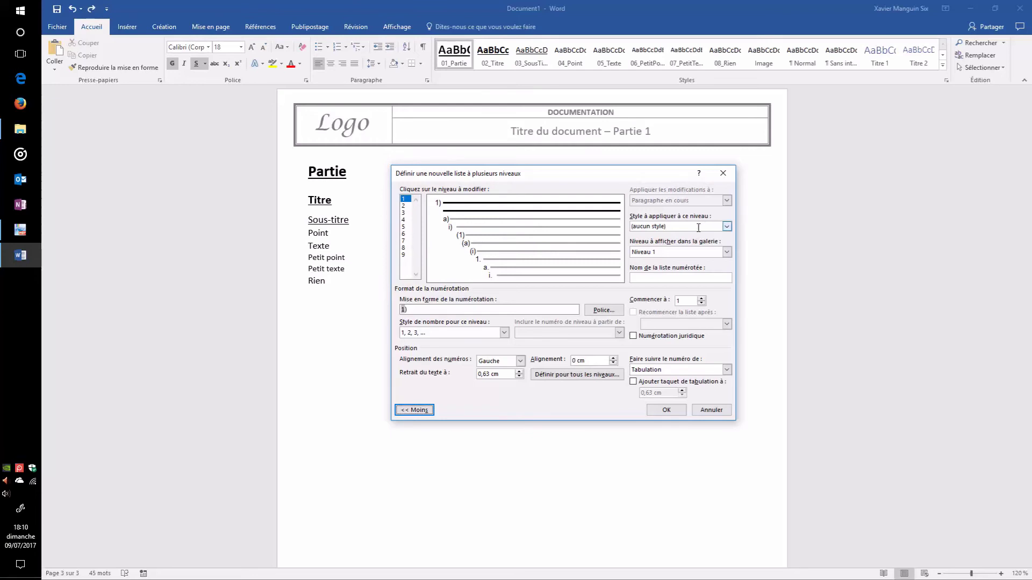
pyautogui.click(728, 227)
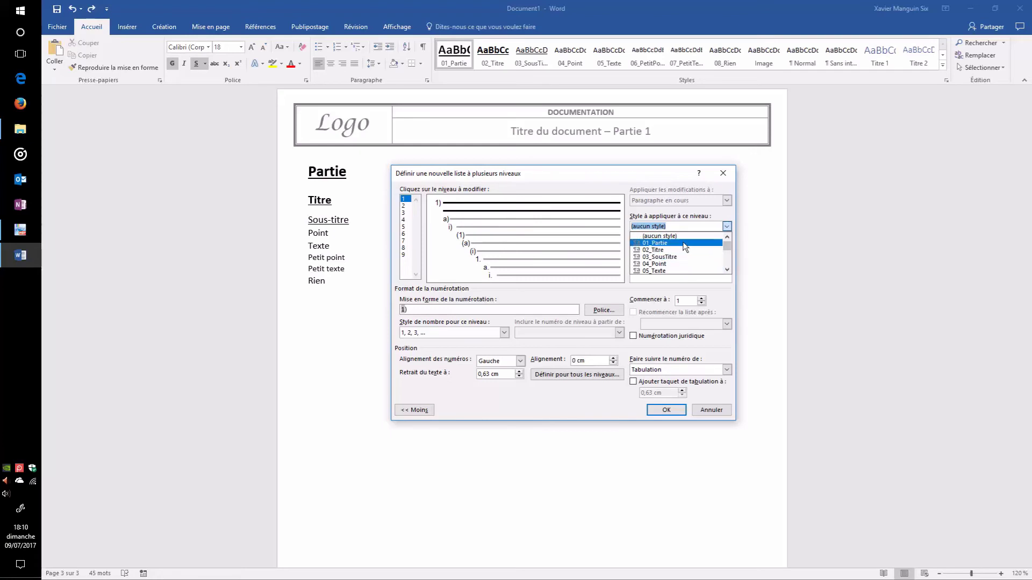
pyautogui.click(672, 243)
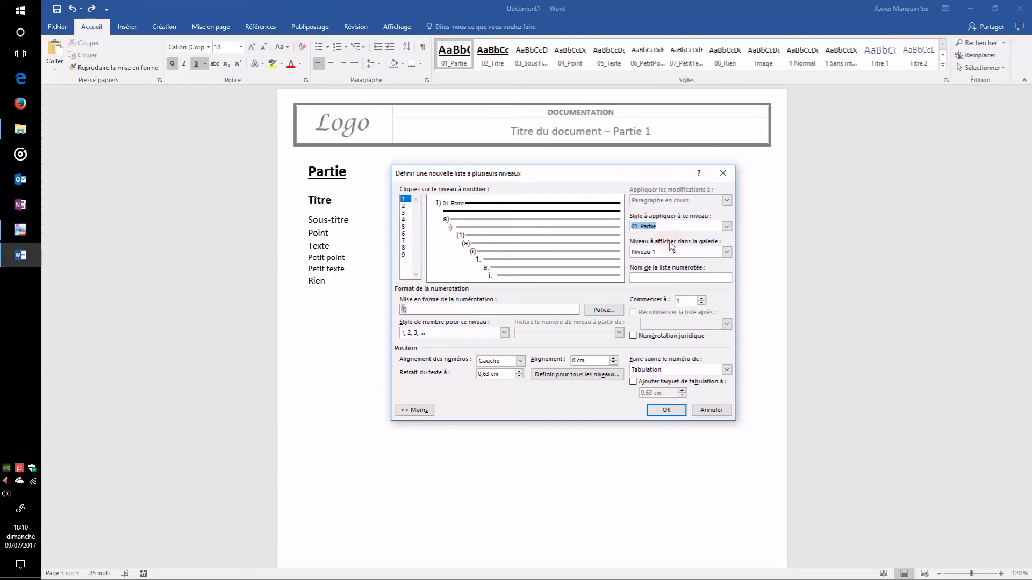
# Link list level 2 to the 02_Titre style and level 3 to the 03_SousTitre style.
pyautogui.click(405, 206)
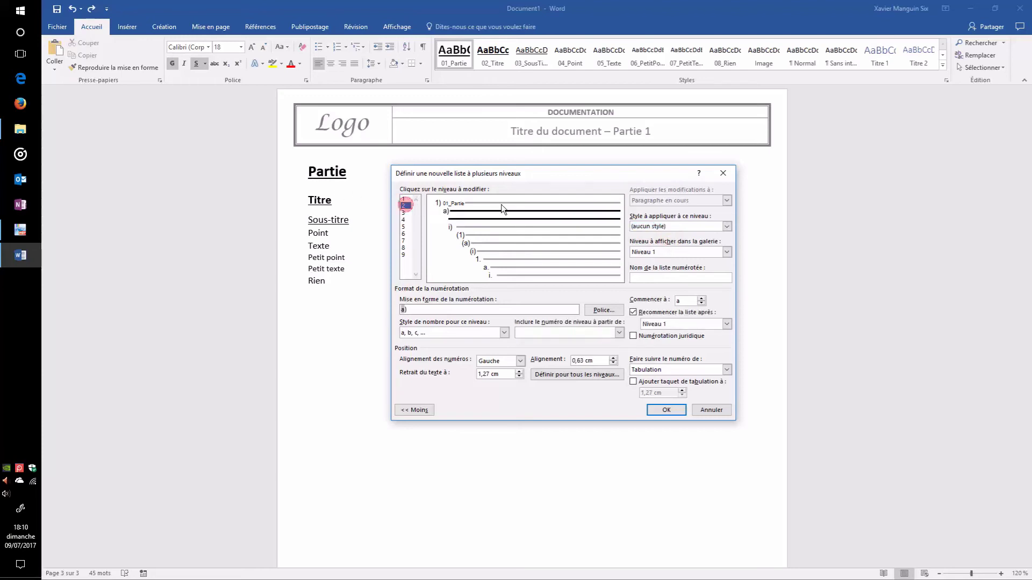
pyautogui.click(726, 226)
pyautogui.click(403, 212)
pyautogui.click(726, 226)
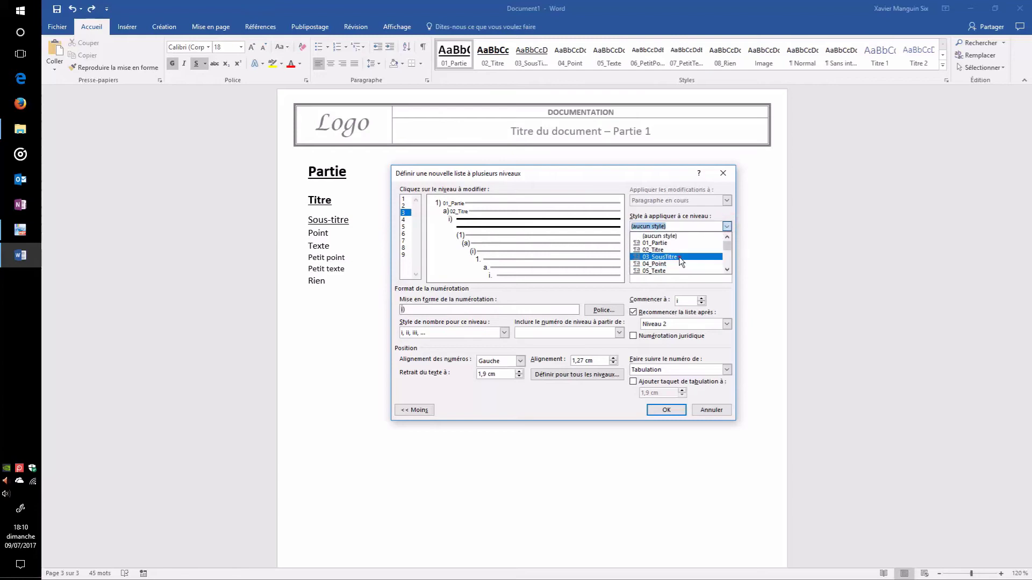
pyautogui.click(678, 257)
# Link list level 4 to the 04_Point style and level 5 to the 05_Texte style.
pyautogui.click(404, 219)
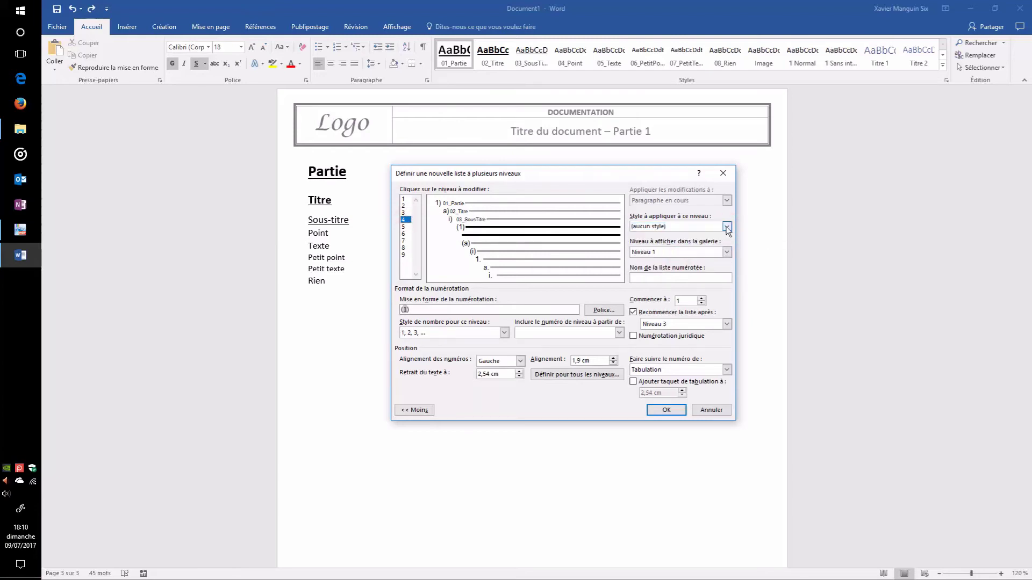
pyautogui.click(726, 227)
pyautogui.click(678, 264)
pyautogui.click(404, 227)
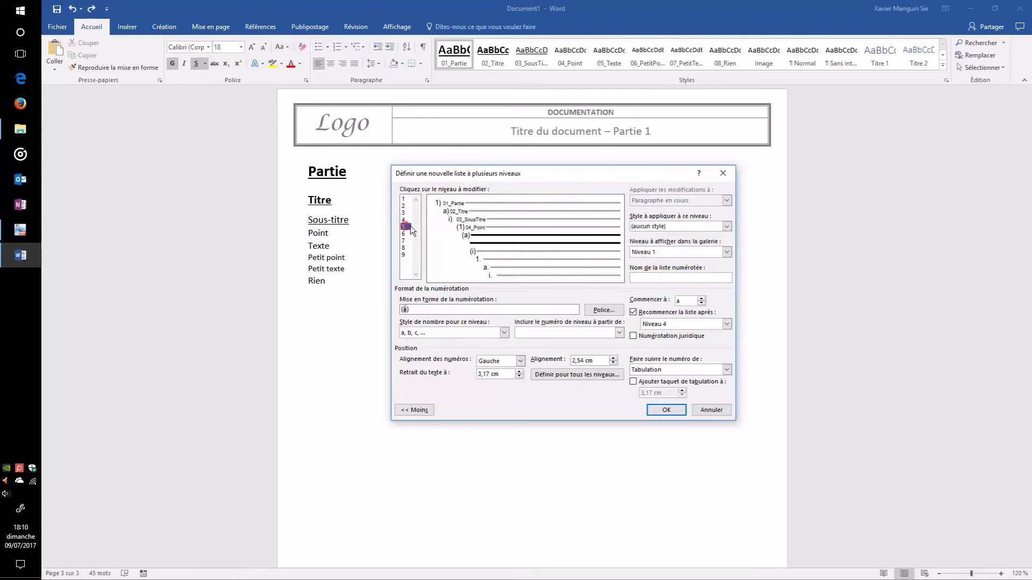
pyautogui.click(727, 226)
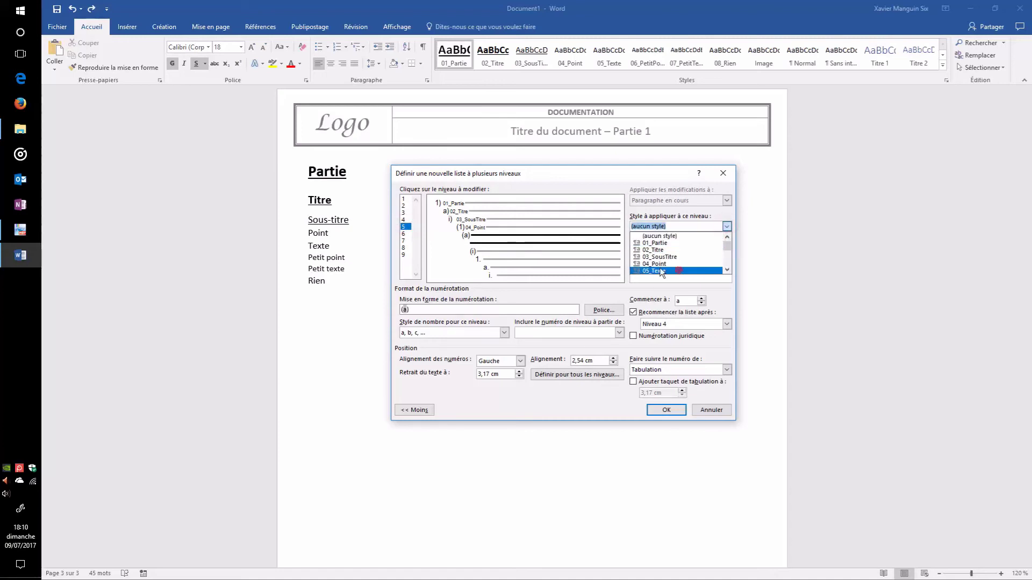
pyautogui.click(679, 271)
# Link list level 6 to the 06_PetitPoint style and level 7 to the 07_PetitTexte style.
pyautogui.click(404, 234)
pyautogui.click(726, 226)
pyautogui.click(729, 273)
pyautogui.click(678, 271)
pyautogui.click(408, 241)
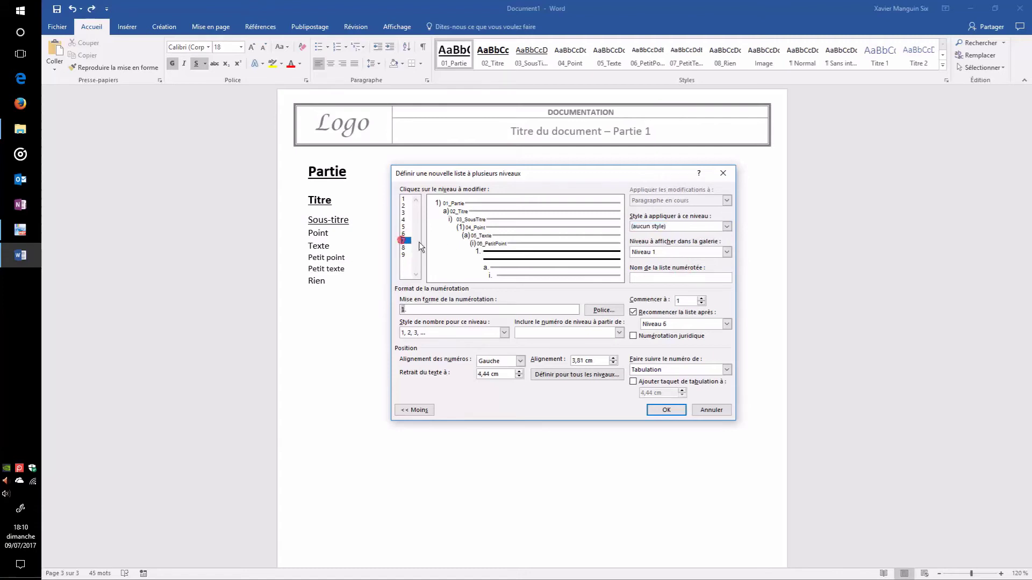
pyautogui.click(726, 226)
pyautogui.click(728, 272)
pyautogui.click(728, 272)
pyautogui.click(679, 271)
# Link list level 8 to the 08_Rien style, leaving level 9 without a style.
pyautogui.click(404, 247)
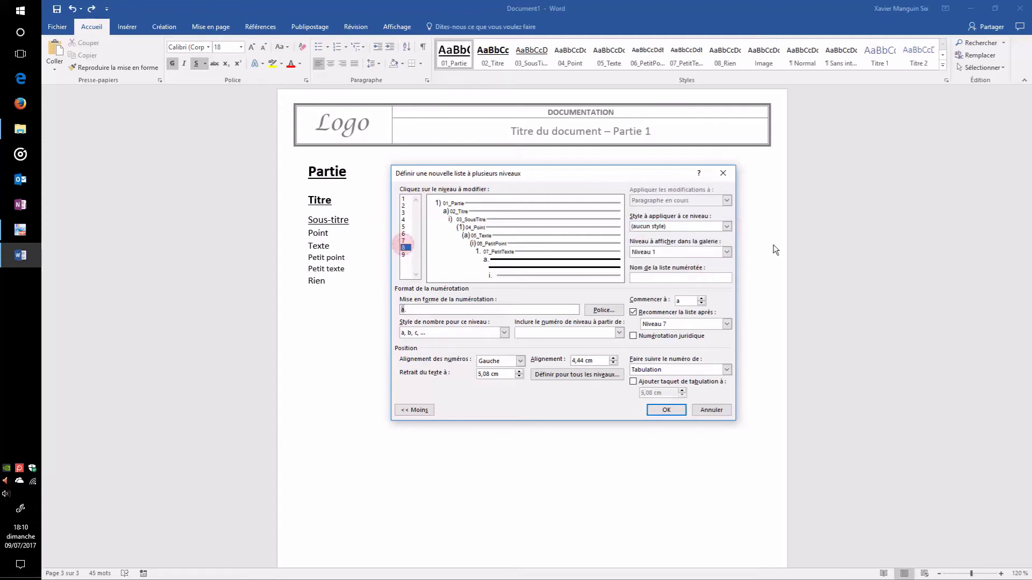
pyautogui.click(727, 227)
pyautogui.click(727, 269)
pyautogui.click(727, 269)
pyautogui.click(728, 267)
pyautogui.click(728, 267)
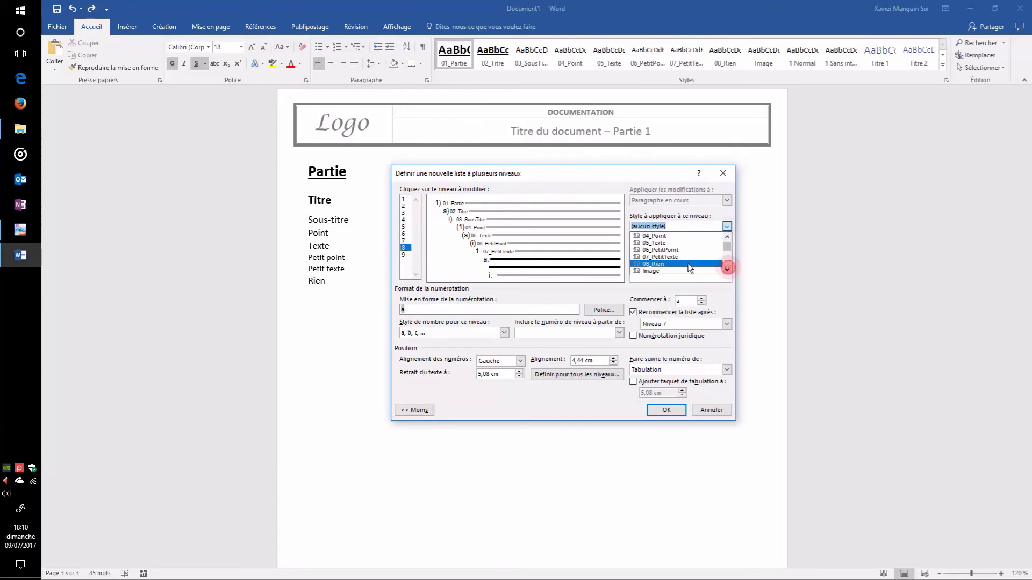
pyautogui.click(675, 264)
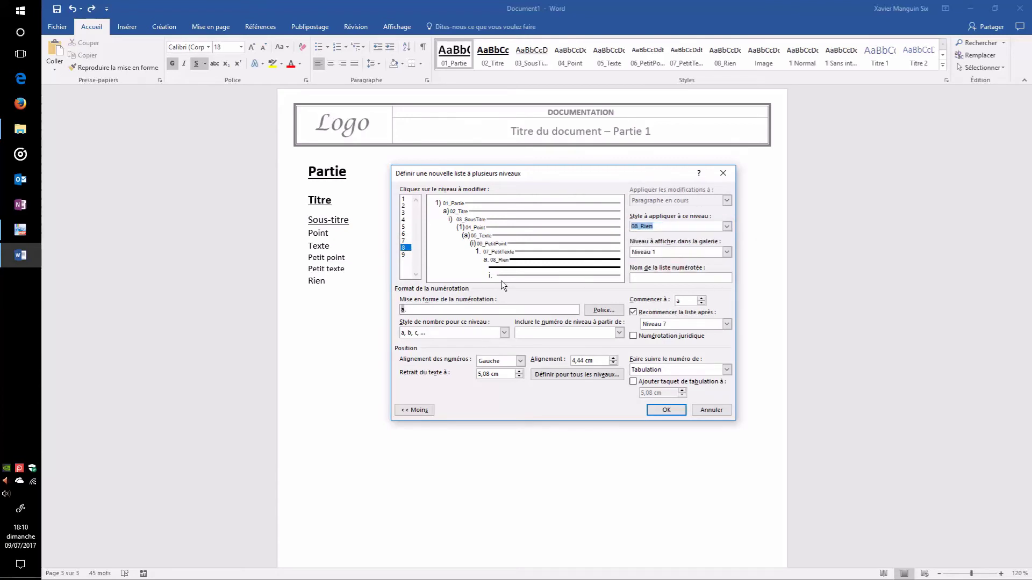
pyautogui.click(405, 255)
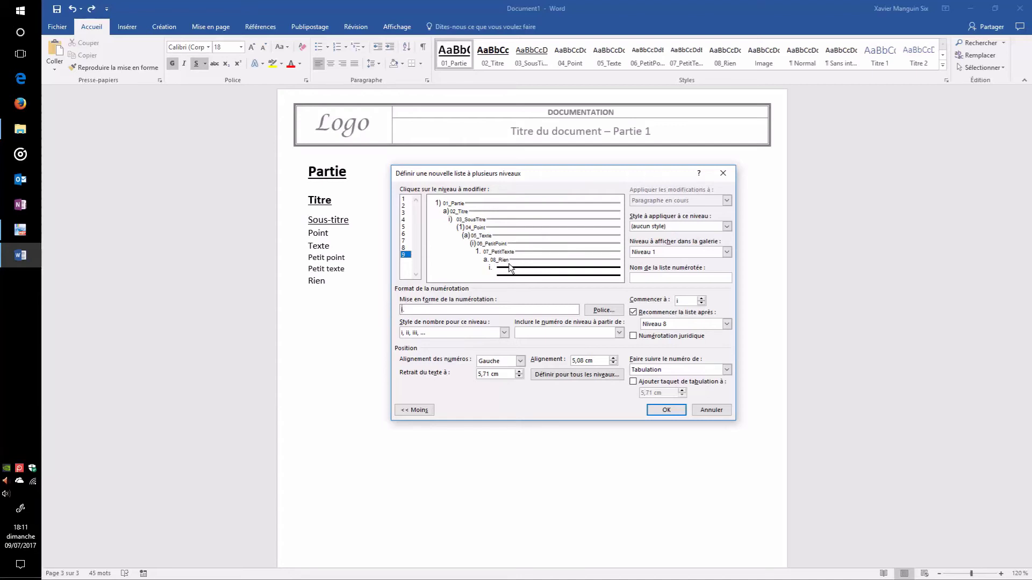
# Clear the number formatting of list level 1 so that 01_Partie carries no number.
pyautogui.click(404, 199)
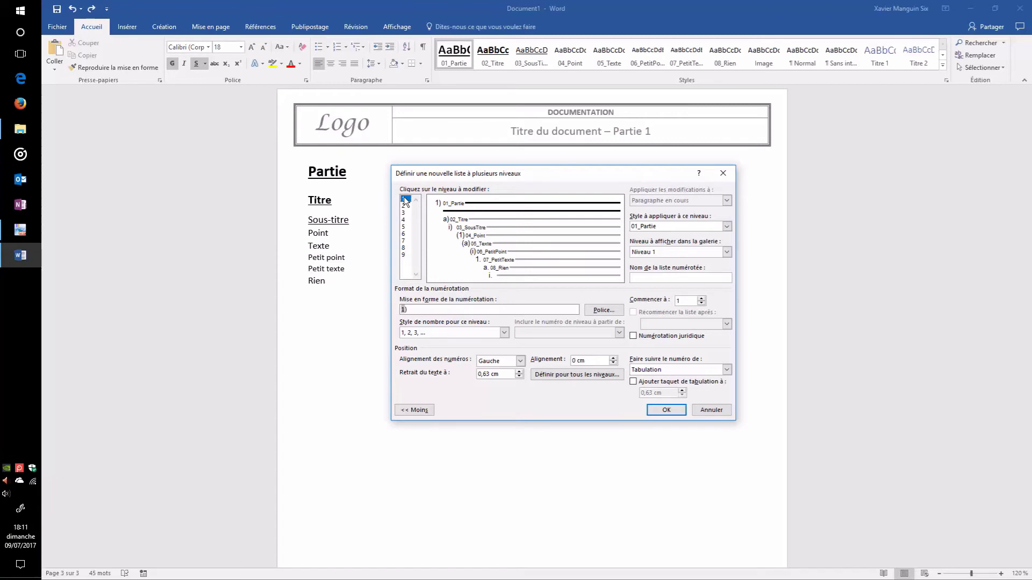
pyautogui.click(440, 308)
pyautogui.press('BackSpace')
pyautogui.press('BackSpace')
# Number list level 2 (02_Titre) with uppercase Roman numerals I, II, III followed by a period.
pyautogui.click(404, 205)
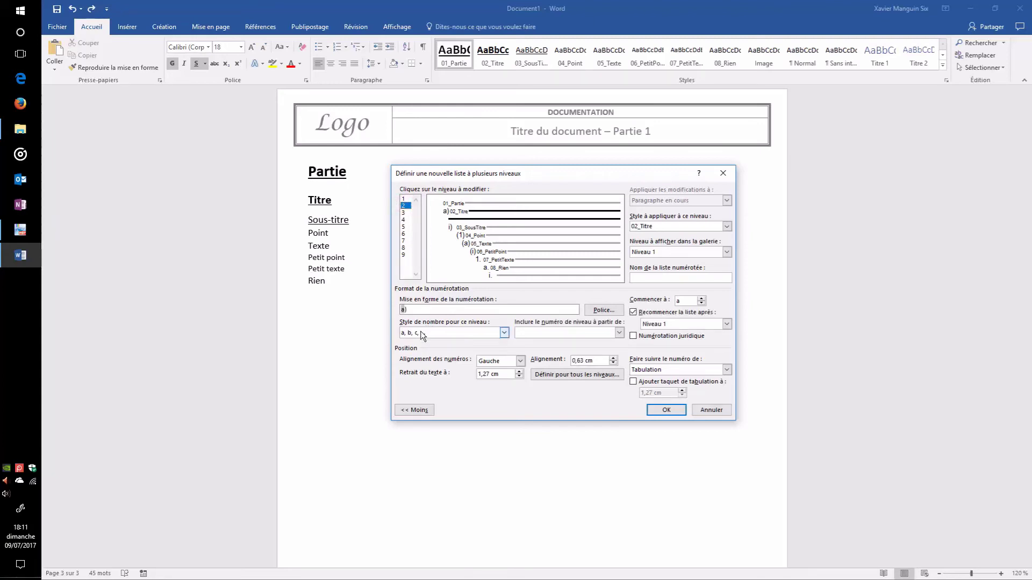
pyautogui.click(504, 334)
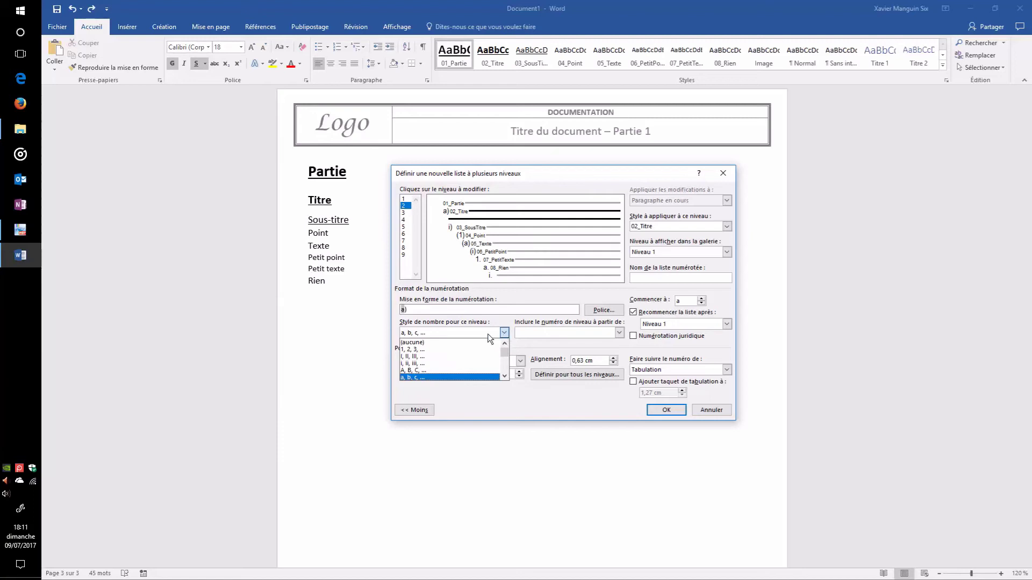
pyautogui.click(424, 357)
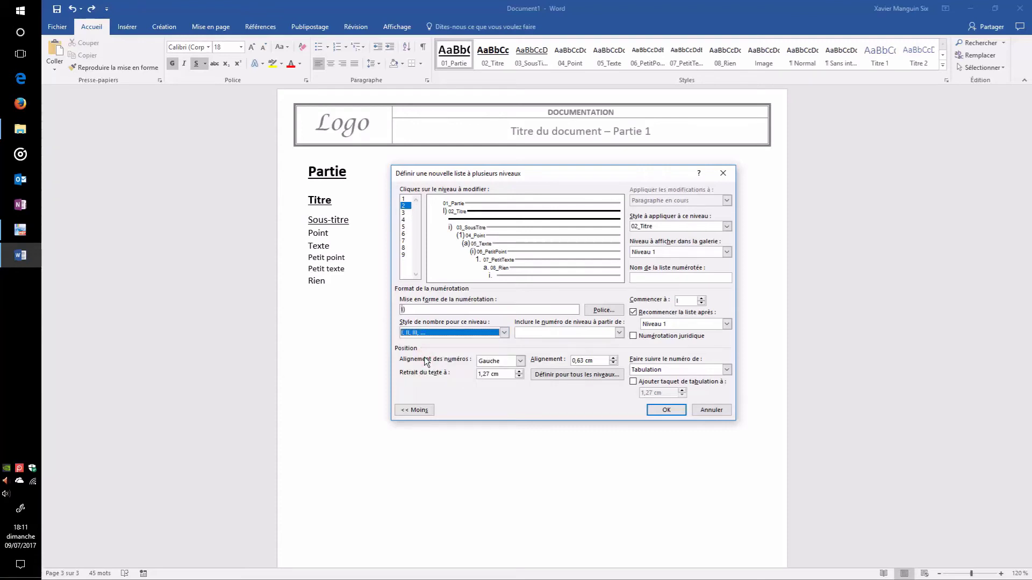
pyautogui.click(413, 310)
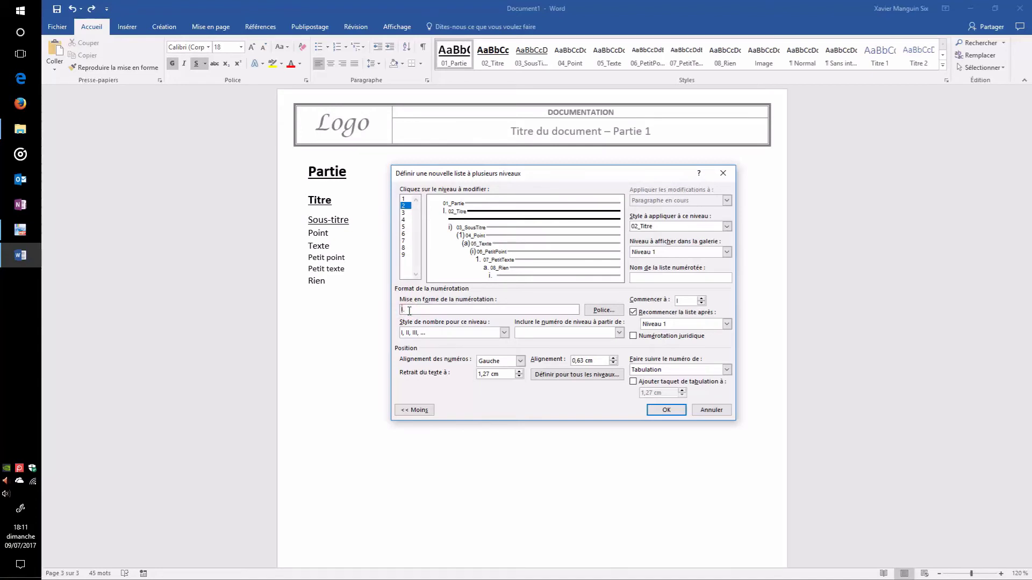
pyautogui.press('BackSpace')
pyautogui.write('-')
# Number list level 3 (03_SousTitre) with 1, 2, 3 followed by a period.
pyautogui.click(403, 213)
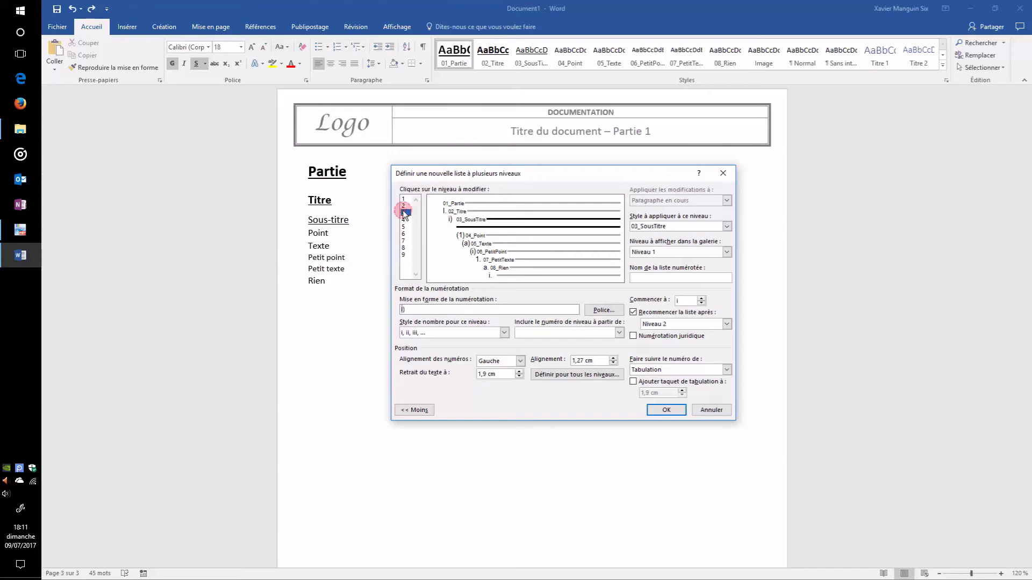
pyautogui.click(506, 333)
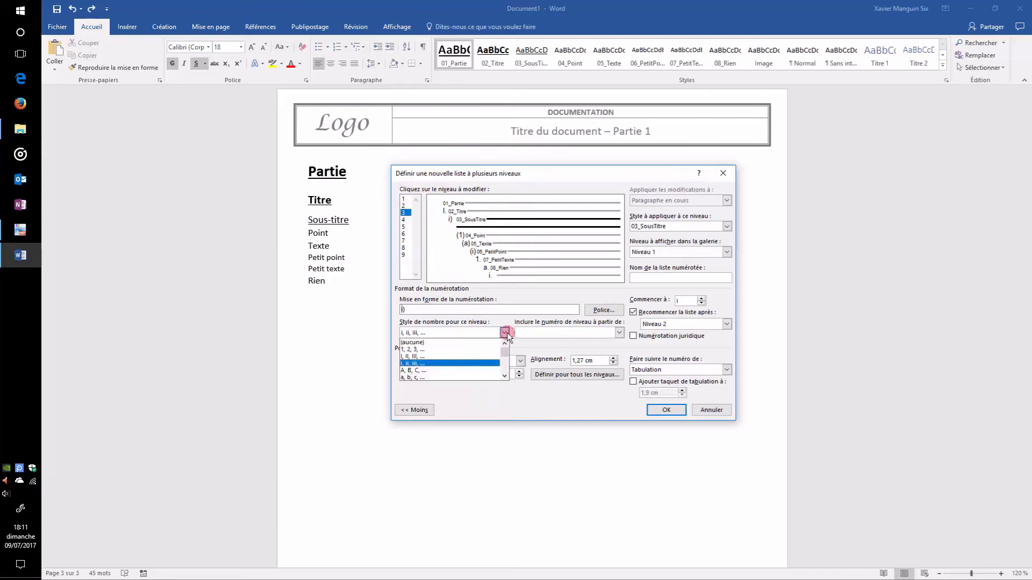
pyautogui.click(457, 348)
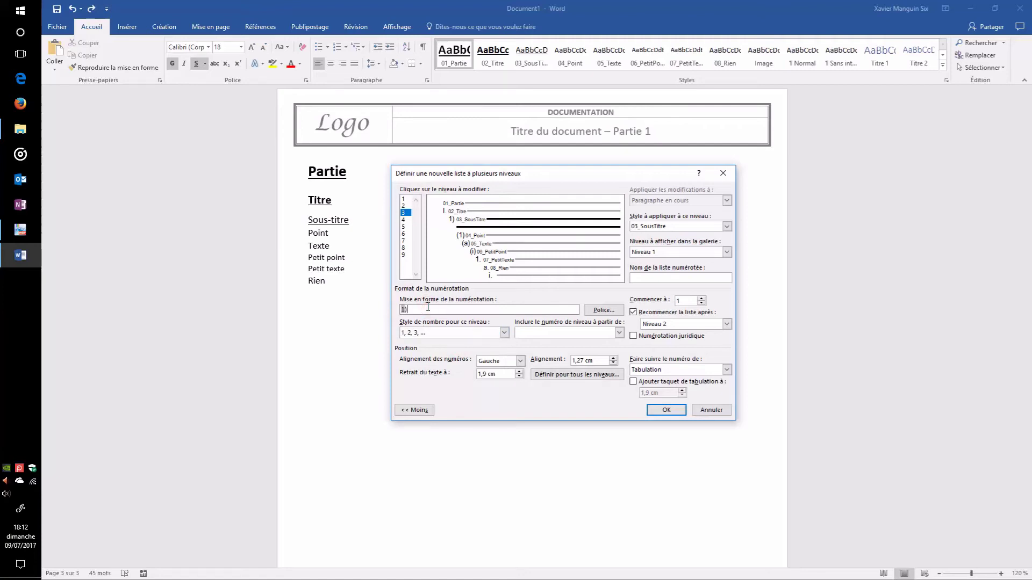
# Replace the numbering of list level 4 (04_Point) with a solid round bullet.
pyautogui.click(403, 220)
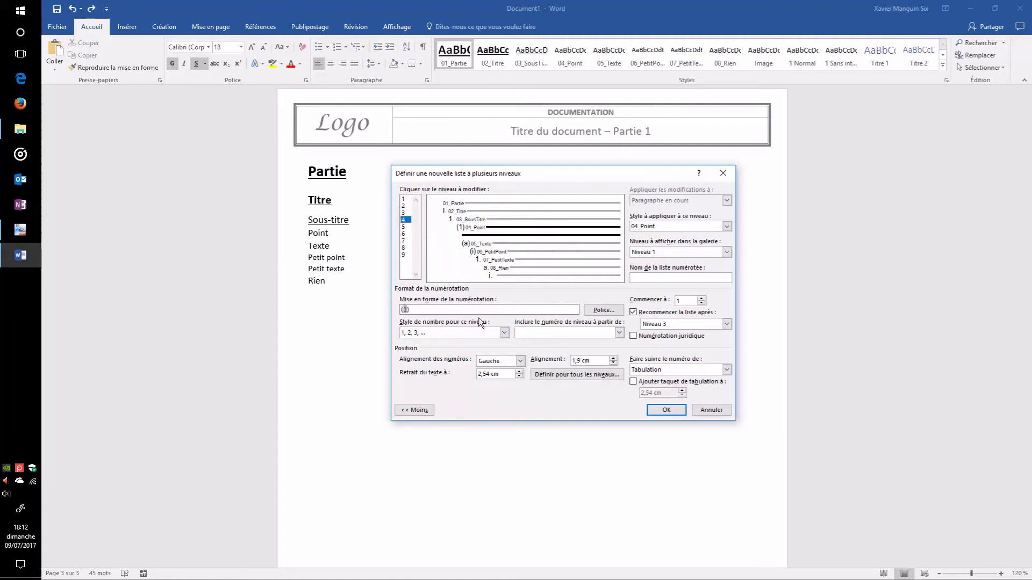
pyautogui.click(503, 332)
pyautogui.click(504, 376)
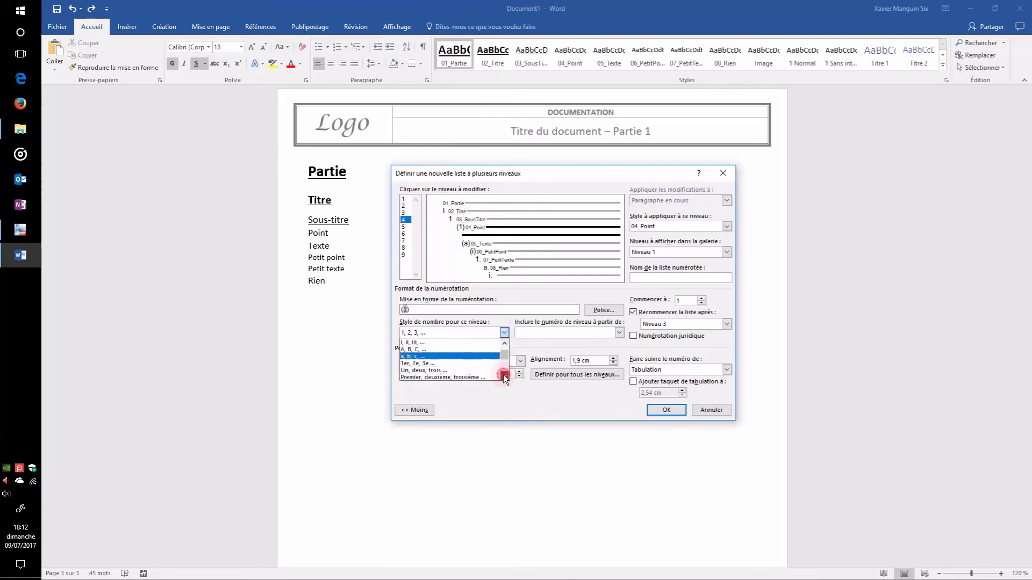
pyautogui.click(503, 376)
pyautogui.click(503, 376)
pyautogui.click(504, 376)
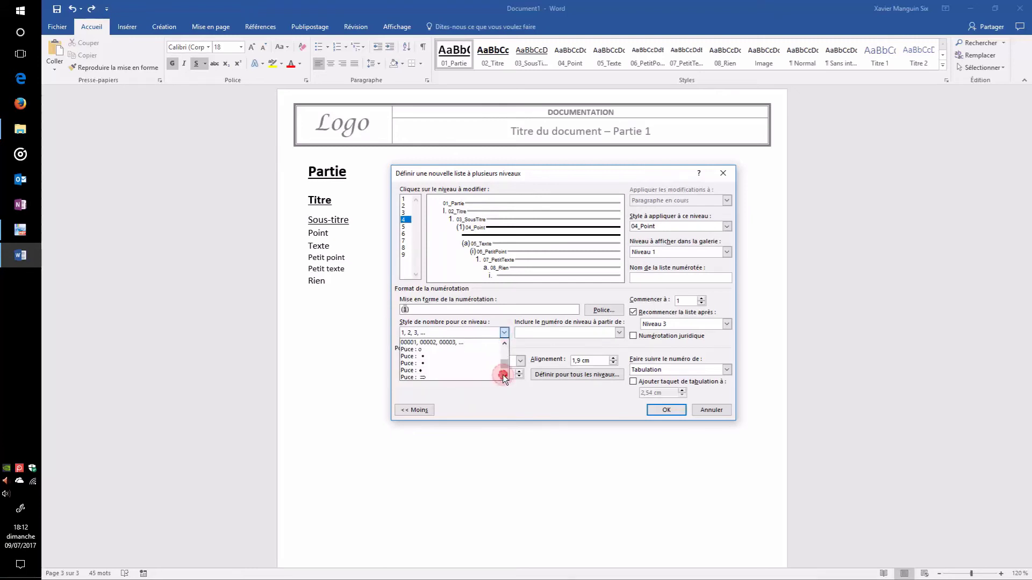
pyautogui.click(431, 356)
# Clear the number formatting of list level 5 so that 05_Texte carries no number.
pyautogui.click(405, 226)
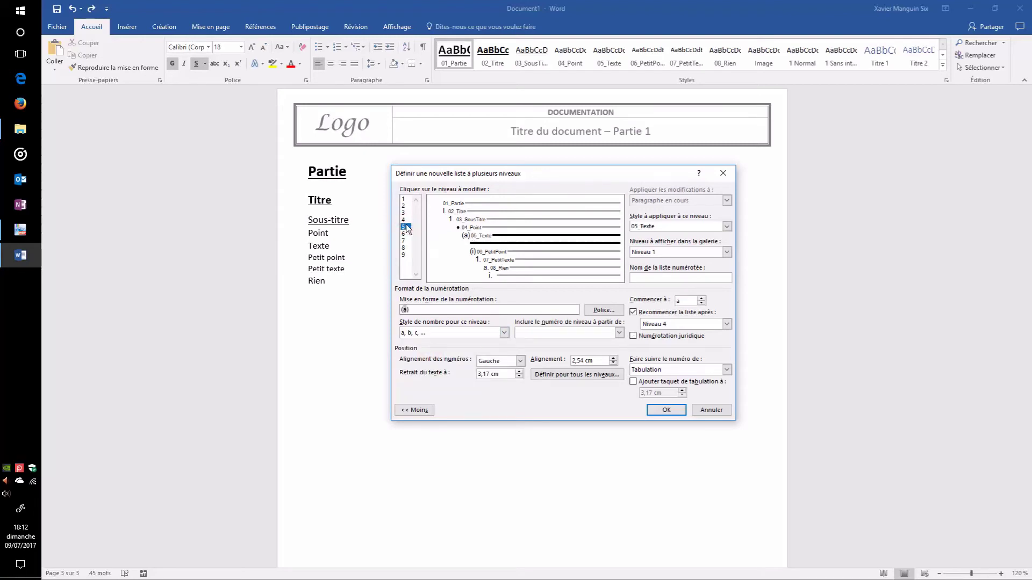
pyautogui.click(427, 309)
pyautogui.moveTo(427, 310); pyautogui.dragTo(394, 309)
pyautogui.press('BackSpace')
# Give list level 6 (06_PetitPoint) a new "o" bullet, using character 111 of the Symbol font.
pyautogui.click(406, 233)
pyautogui.click(498, 329)
pyautogui.scroll(-3, 485, 361)
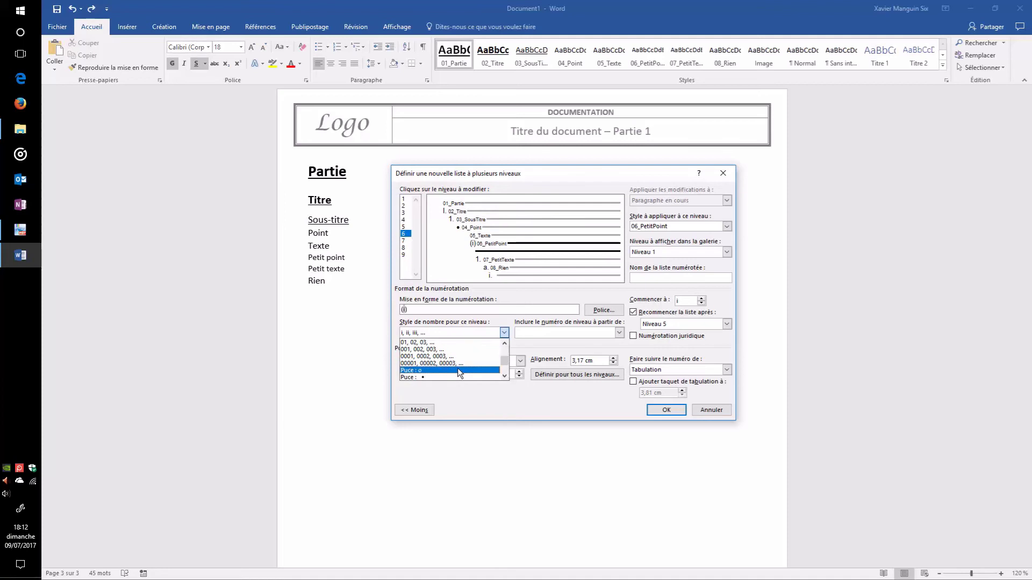
pyautogui.scroll(-2, 457, 369)
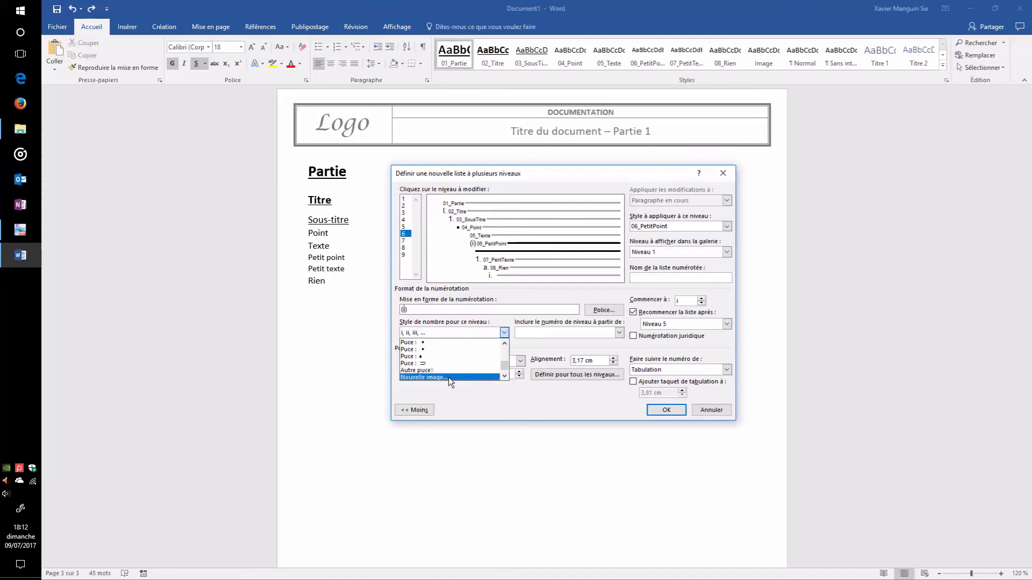
pyautogui.click(448, 377)
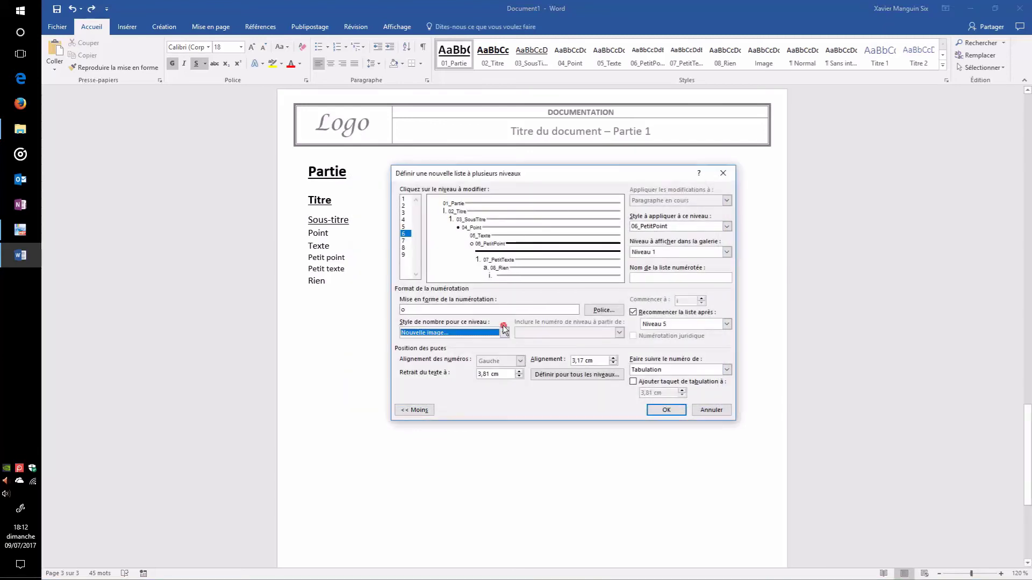
pyautogui.click(504, 332)
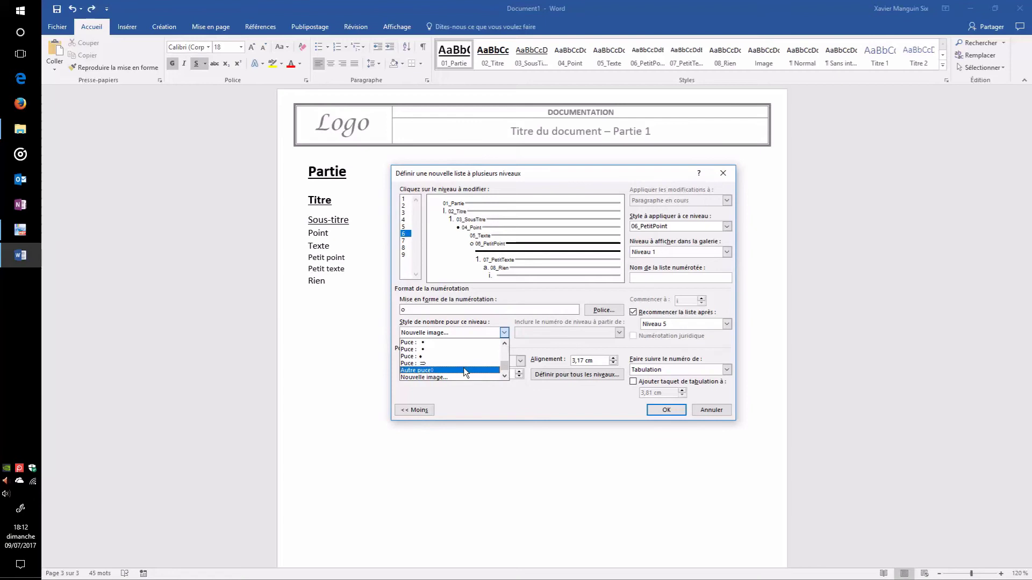
pyautogui.click(463, 369)
pyautogui.click(503, 334)
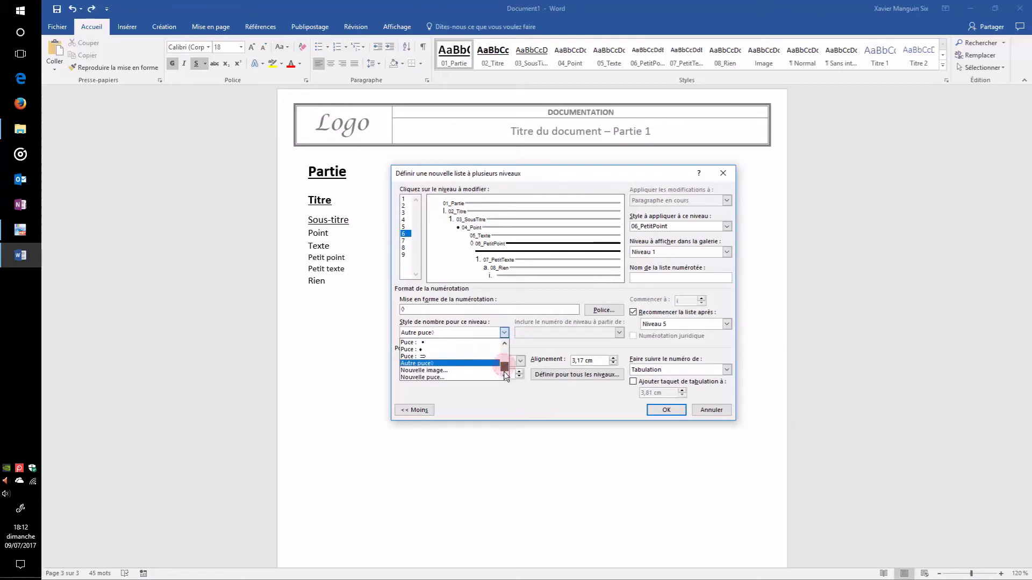
pyautogui.click(459, 377)
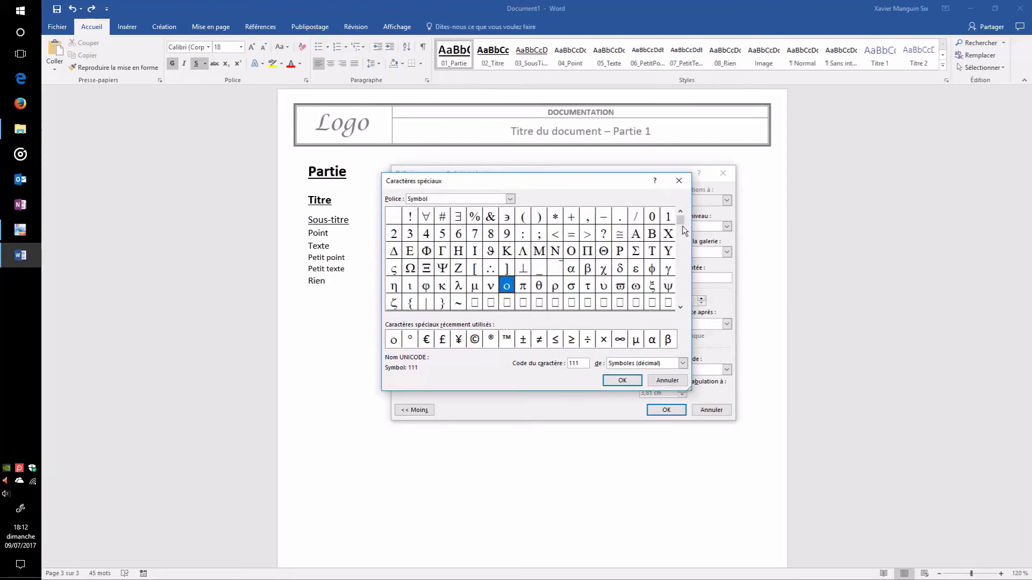
pyautogui.doubleClick(507, 288)
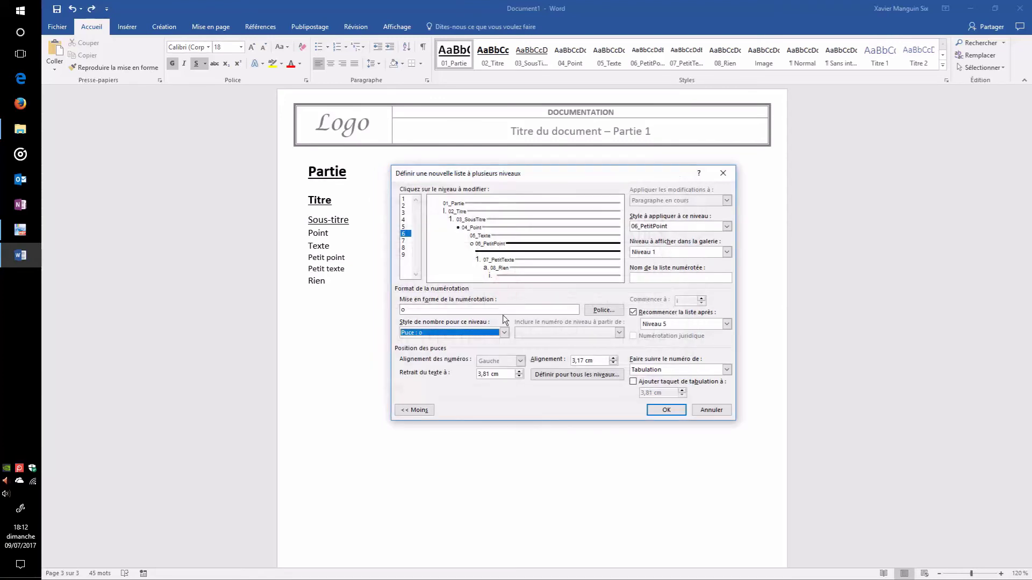
# Clear the number formatting of list levels 7, 8 and 9 so that they carry no number.
pyautogui.click(406, 240)
pyautogui.click(423, 309)
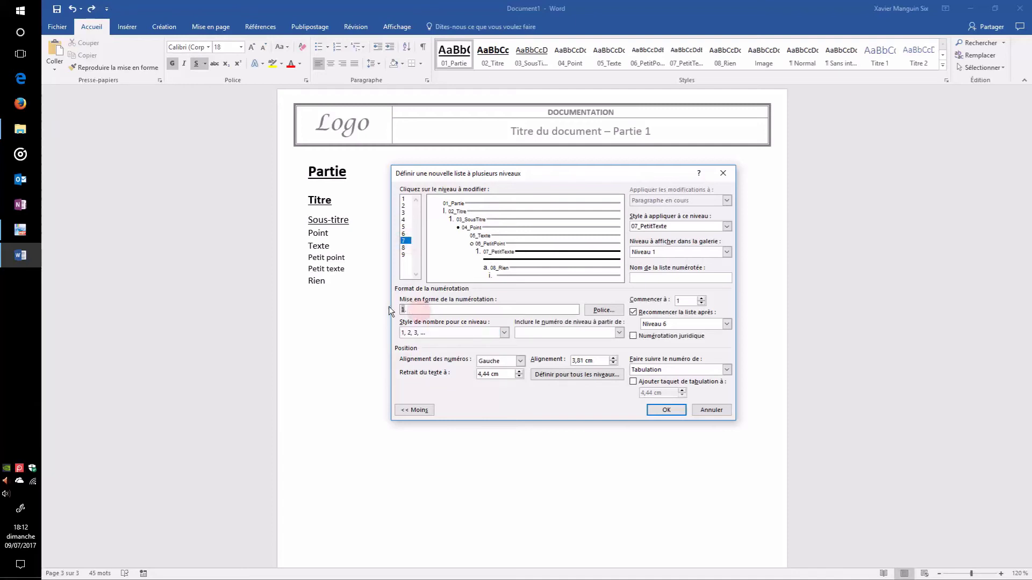
pyautogui.moveTo(429, 310); pyautogui.dragTo(395, 307)
pyautogui.press('BackSpace')
pyautogui.click(405, 247)
pyautogui.click(443, 308)
pyautogui.moveTo(443, 308); pyautogui.dragTo(394, 307)
pyautogui.press('BackSpace')
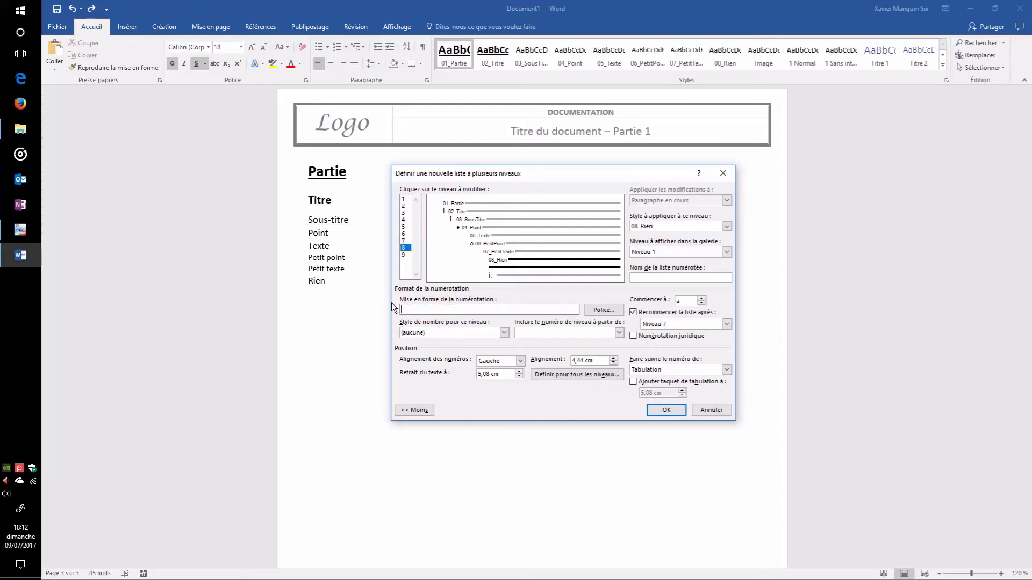
pyautogui.click(404, 255)
pyautogui.moveTo(435, 310); pyautogui.dragTo(387, 310)
pyautogui.press('BackSpace')
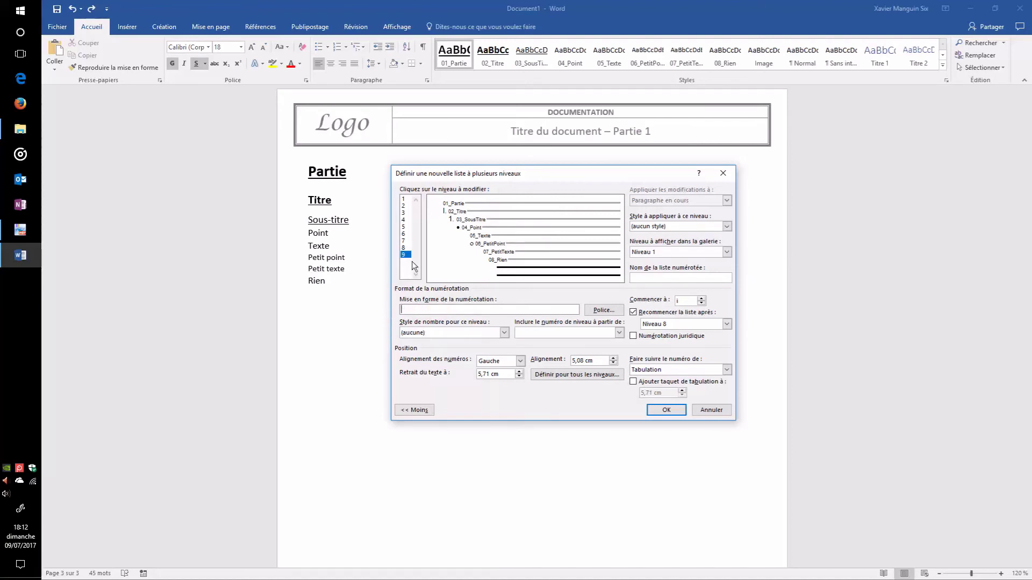
# Set list level 1 to centred number alignment, with the alignment position and text indent both at 0 cm.
pyautogui.click(404, 200)
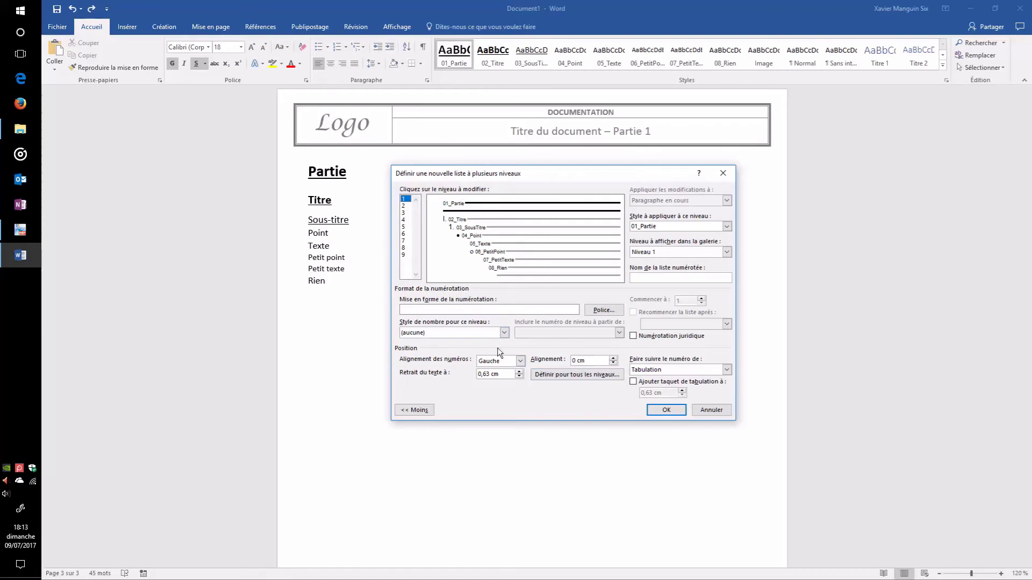
pyautogui.click(519, 362)
pyautogui.click(502, 379)
pyautogui.doubleClick(508, 373)
pyautogui.write('0')
pyautogui.doubleClick(601, 360)
pyautogui.write('0')
pyautogui.click(478, 374)
# Position list level 2 with its alignment at 0 cm and its text indent at 1 cm.
pyautogui.click(406, 206)
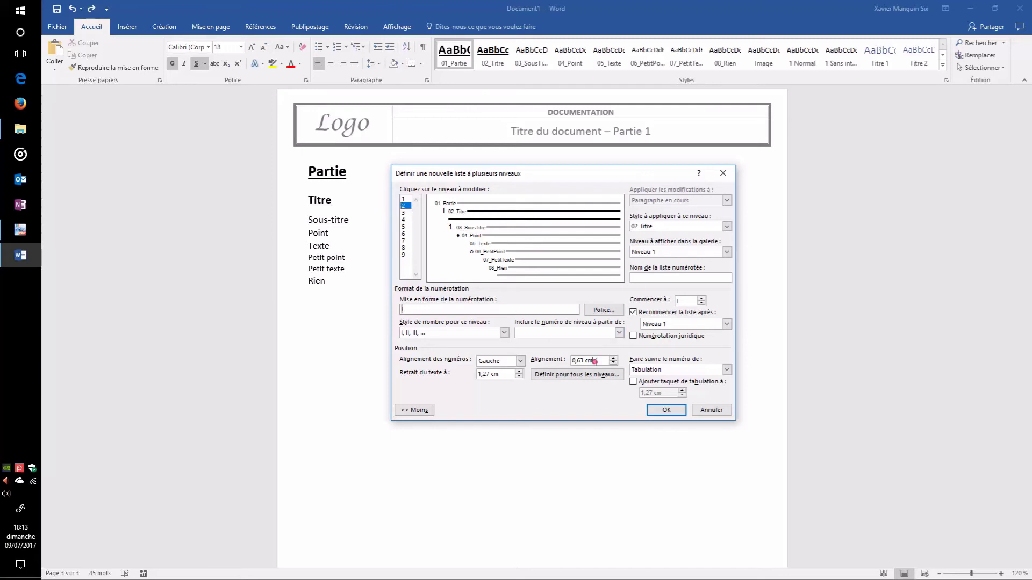
pyautogui.moveTo(597, 361); pyautogui.dragTo(543, 350)
pyautogui.write('0')
pyautogui.press('Tab')
pyautogui.write('0')
pyautogui.click(505, 373)
pyautogui.write('1')
pyautogui.click(592, 360)
# Position list level 3 with its alignment at 0,5 cm and its text indent at 1,5 cm.
pyautogui.click(403, 213)
pyautogui.click(591, 360)
pyautogui.doubleClick(593, 361)
pyautogui.write('0')
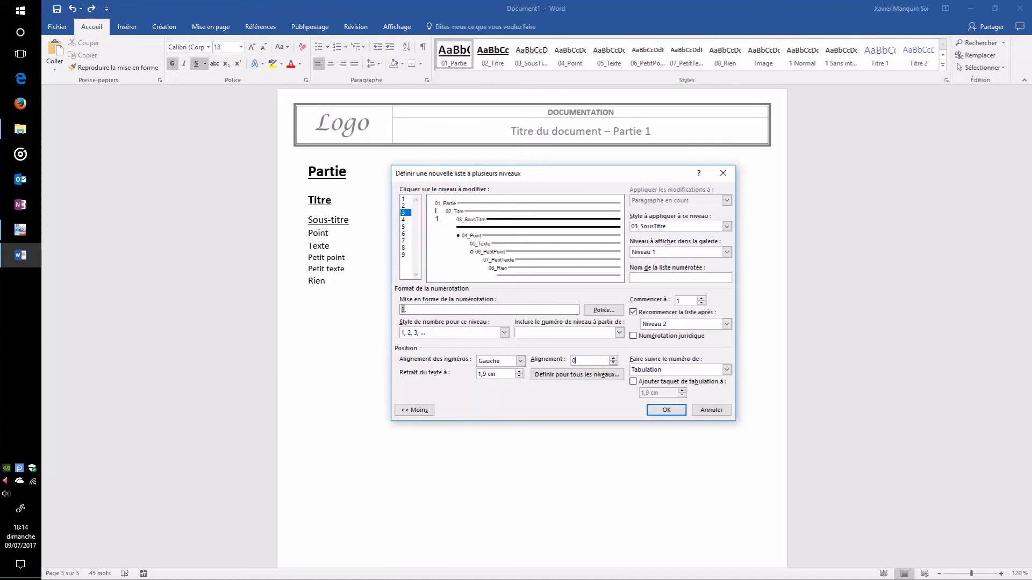
pyautogui.doubleClick(494, 374)
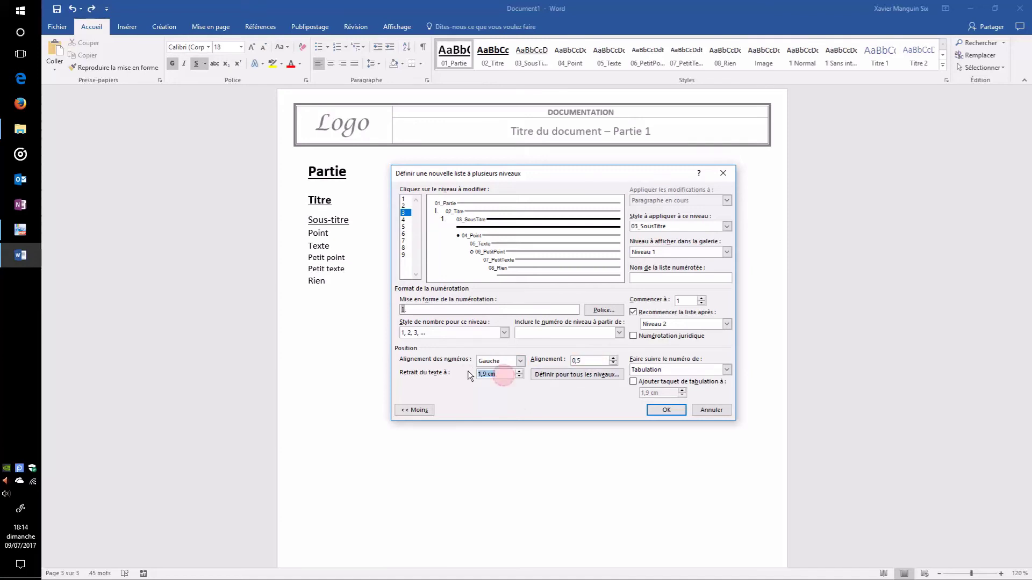
pyautogui.write('1,5')
# Position list level 4 with its alignment at 1 cm and its text indent at 1,5 cm.
pyautogui.click(404, 220)
pyautogui.click(602, 360)
pyautogui.moveTo(603, 360); pyautogui.dragTo(542, 348)
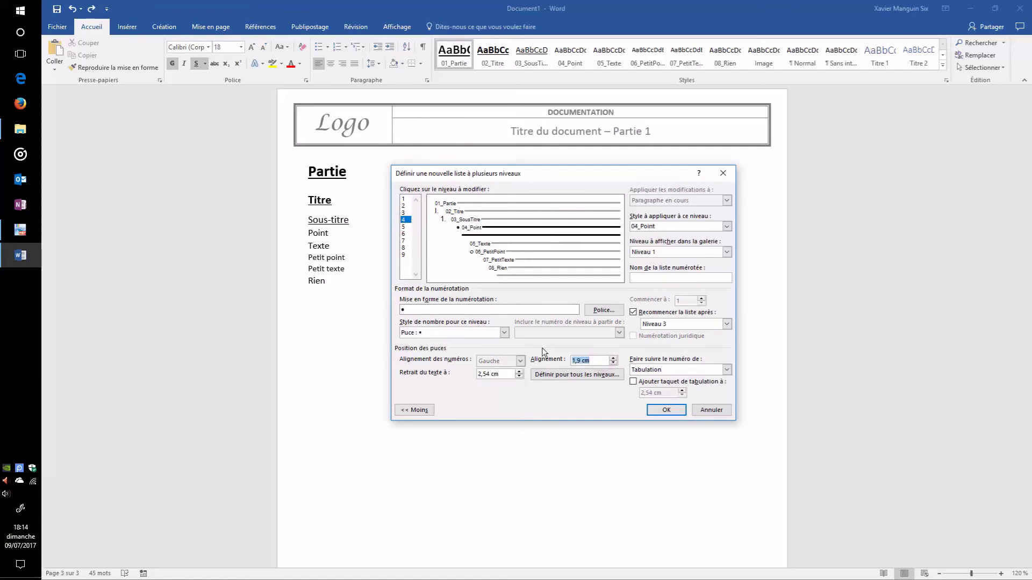
pyautogui.write('1')
pyautogui.click(505, 376)
pyautogui.moveTo(506, 375); pyautogui.dragTo(466, 376)
pyautogui.write('1,5')
# Position list level 5 with its alignment at 1 cm and its text indent at 1,5 cm.
pyautogui.click(405, 227)
pyautogui.moveTo(593, 361); pyautogui.dragTo(571, 360)
pyautogui.write('1')
pyautogui.click(500, 375)
pyautogui.moveTo(501, 375); pyautogui.dragTo(444, 373)
pyautogui.write('1,5')
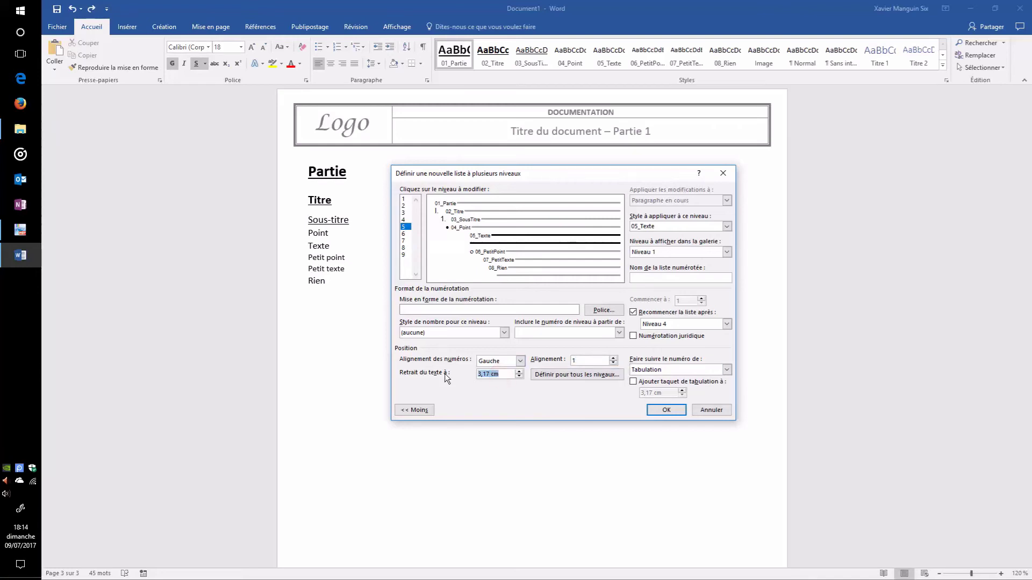
# Position list level 6 with its alignment at 2 cm and its text indent at 2,5 cm.
pyautogui.click(404, 233)
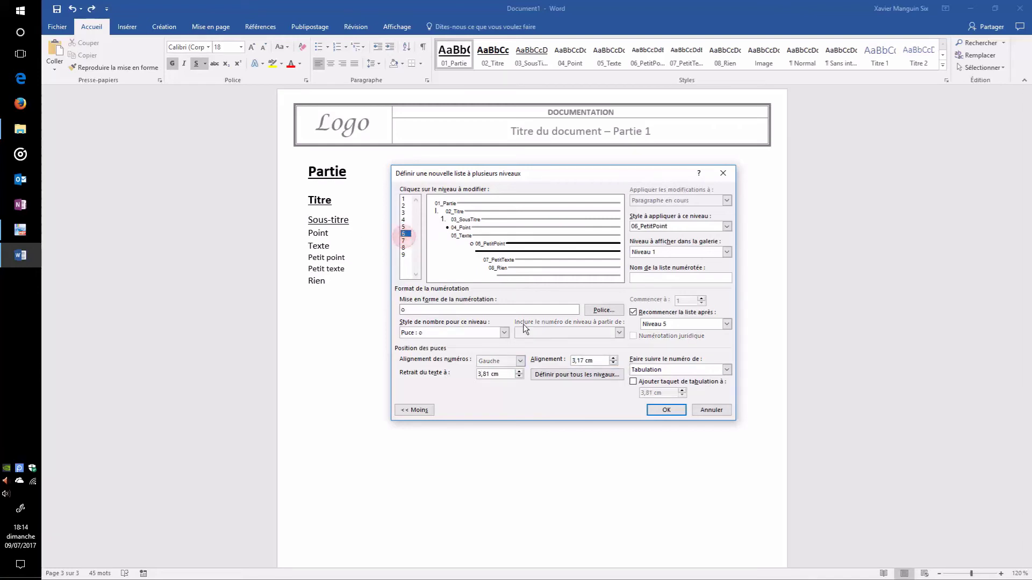
pyautogui.moveTo(593, 361); pyautogui.dragTo(546, 356)
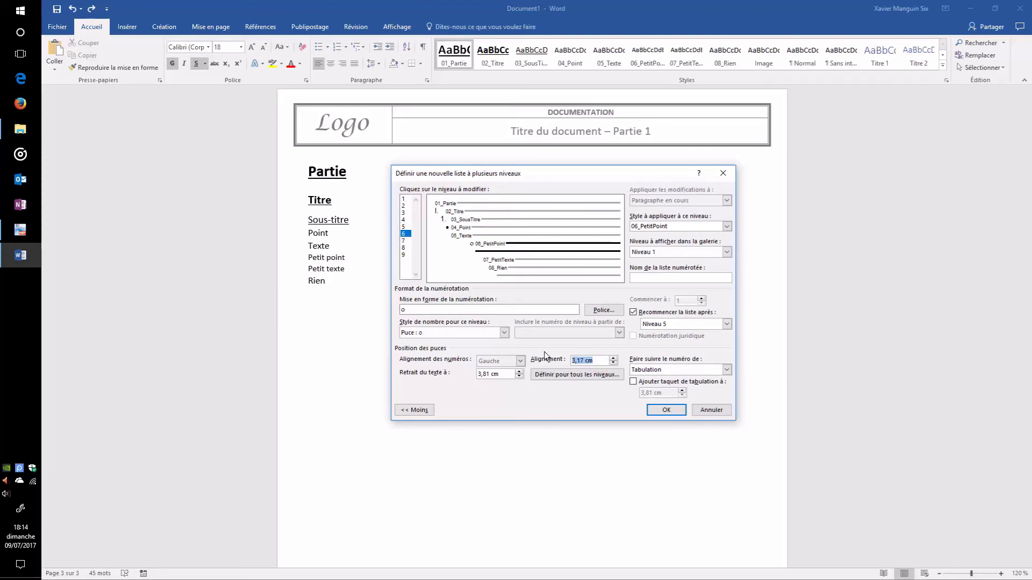
pyautogui.write('2')
pyautogui.press('Tab')
pyautogui.write('2,5')
# Position list level 7 with its alignment at 2 cm and its text indent at 2,5 cm.
pyautogui.click(404, 240)
pyautogui.moveTo(607, 360); pyautogui.dragTo(541, 359)
pyautogui.write('2')
pyautogui.press('Tab')
pyautogui.write('2,5')
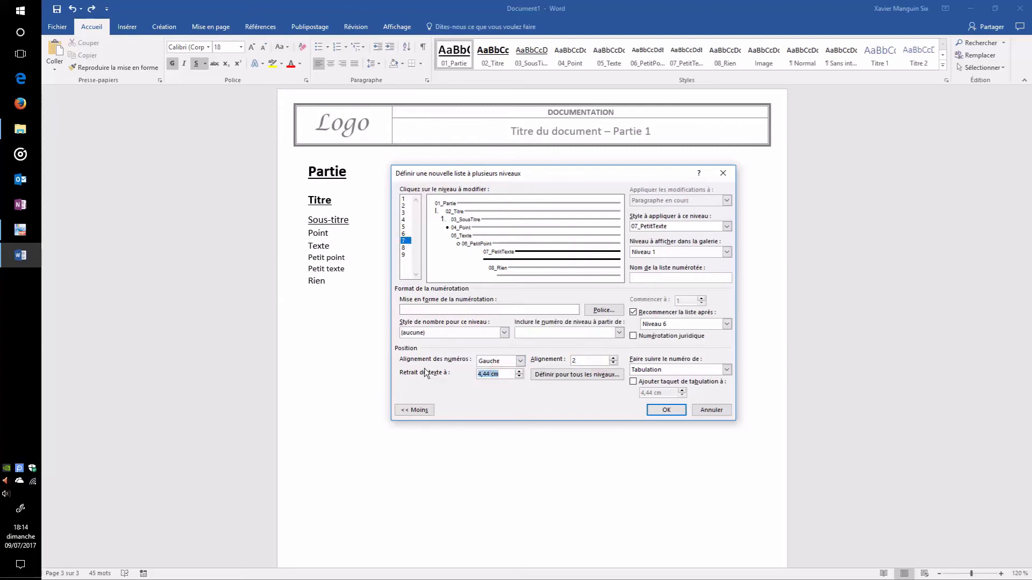
# Set the alignment and text indent of list levels 8 and 9 to 0 cm.
pyautogui.click(404, 248)
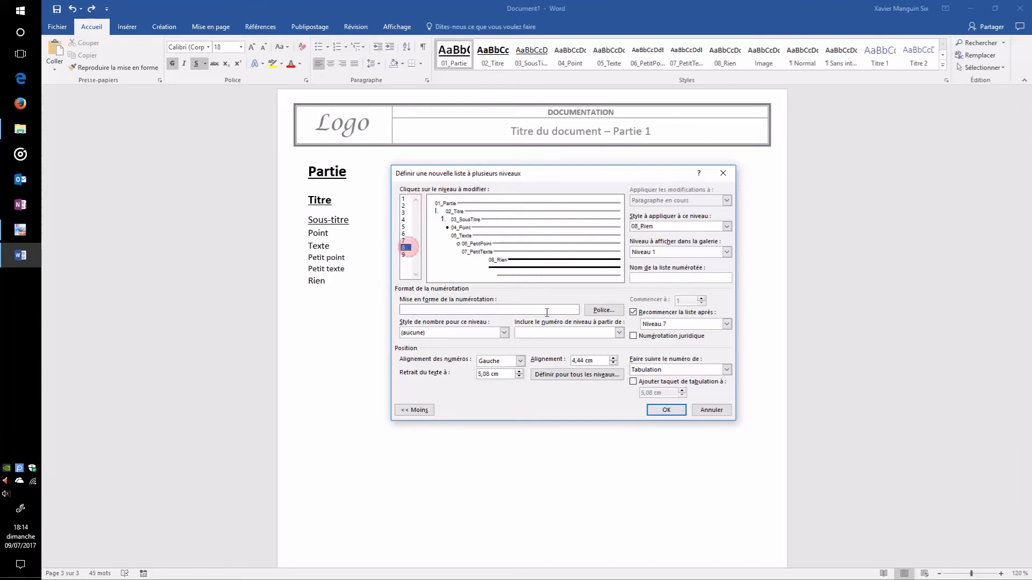
pyautogui.moveTo(605, 361); pyautogui.dragTo(571, 360)
pyautogui.write('0')
pyautogui.moveTo(503, 374); pyautogui.dragTo(470, 374)
pyautogui.write('0')
pyautogui.click(403, 254)
pyautogui.moveTo(502, 374); pyautogui.dragTo(462, 374)
pyautogui.write('0')
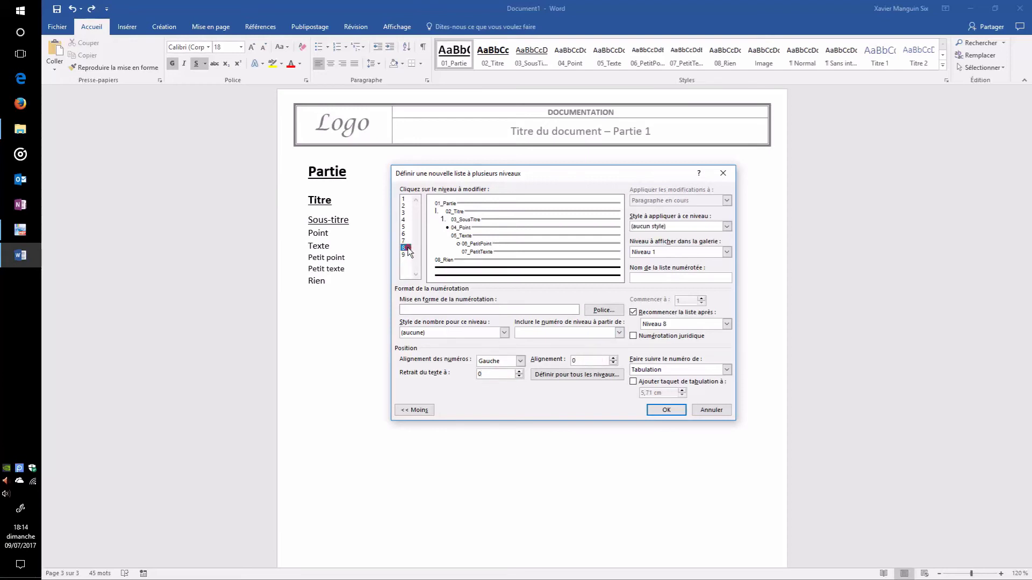
# Name the list "liste à plusieurs niveaux" and apply the multilevel list definition to the document.
pyautogui.click(403, 200)
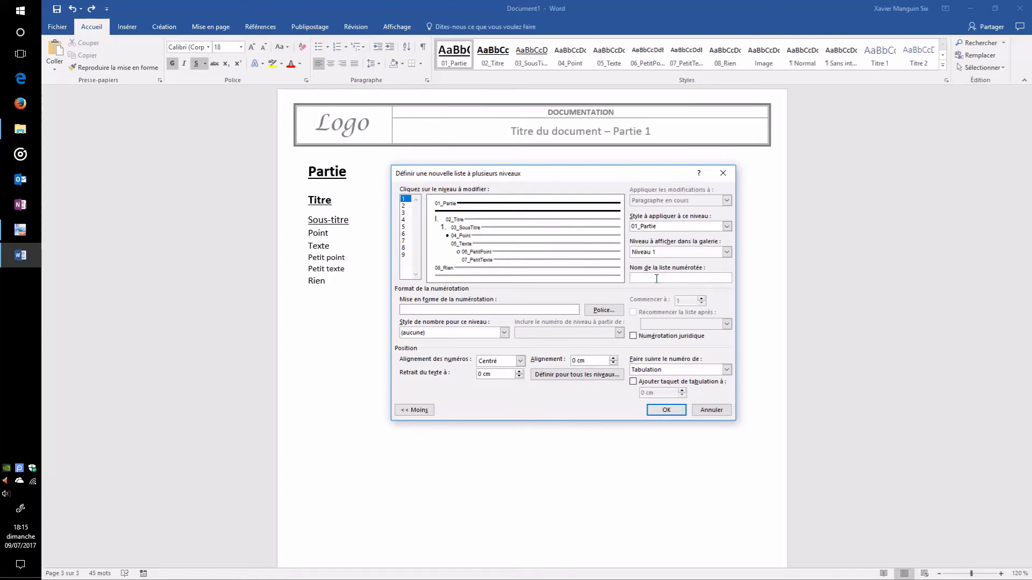
pyautogui.write('liste à plusieurs niveaux')
pyautogui.click(667, 411)
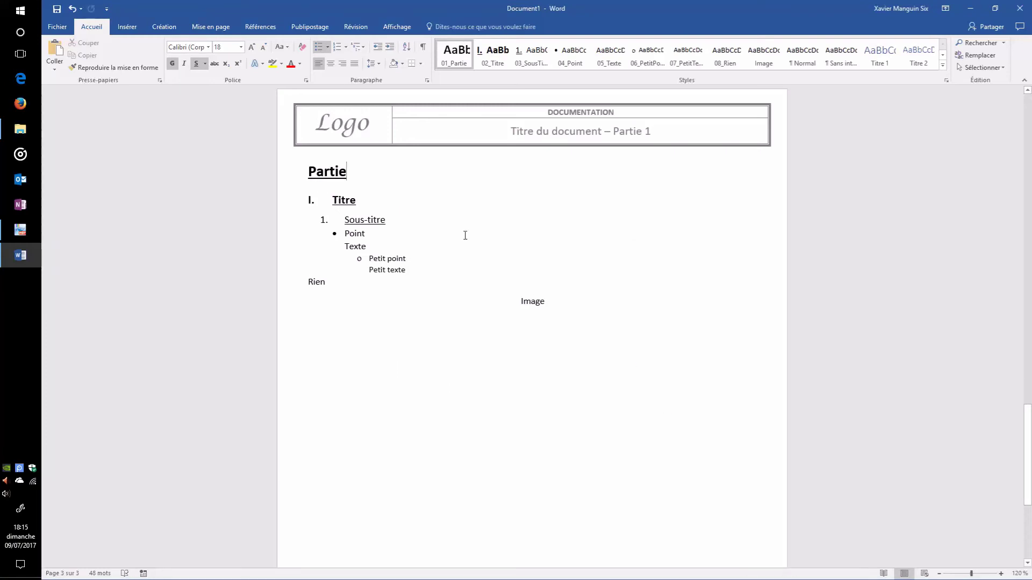
# Centre the "Partie" heading and update the 01_Partie style to match it.
pyautogui.click(358, 173)
pyautogui.tripleClick(352, 172)
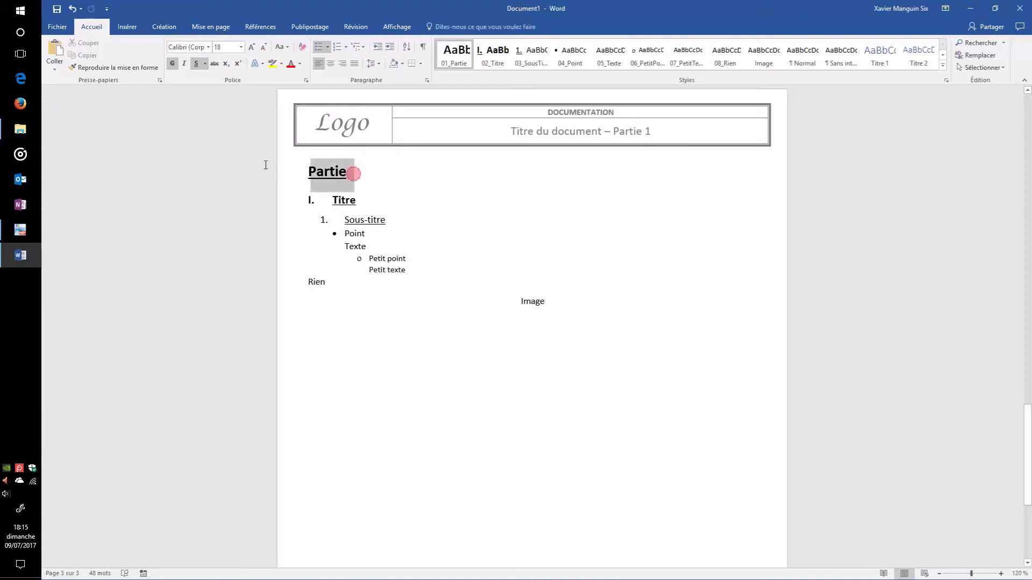
pyautogui.click(331, 64)
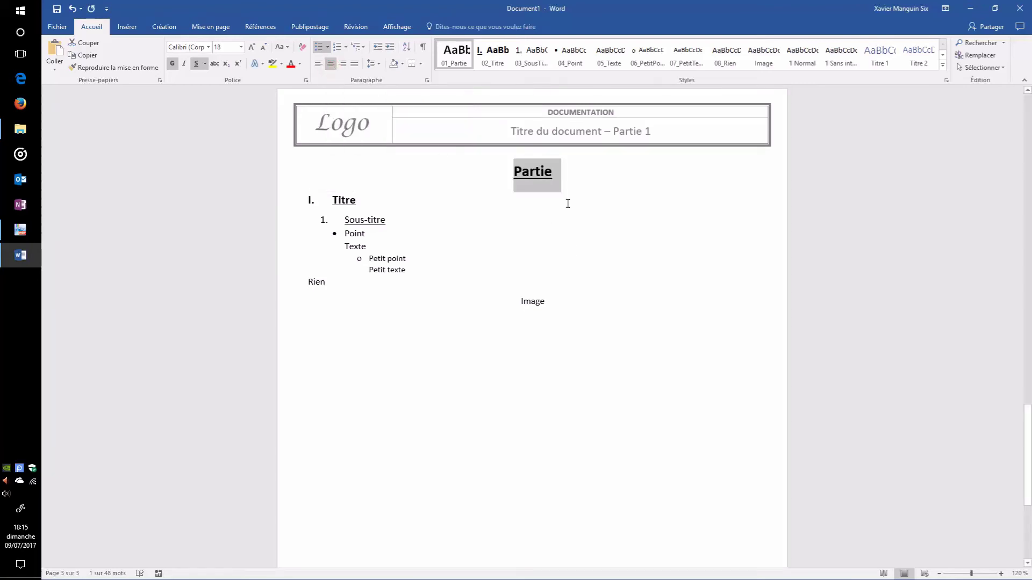
pyautogui.rightClick(451, 54)
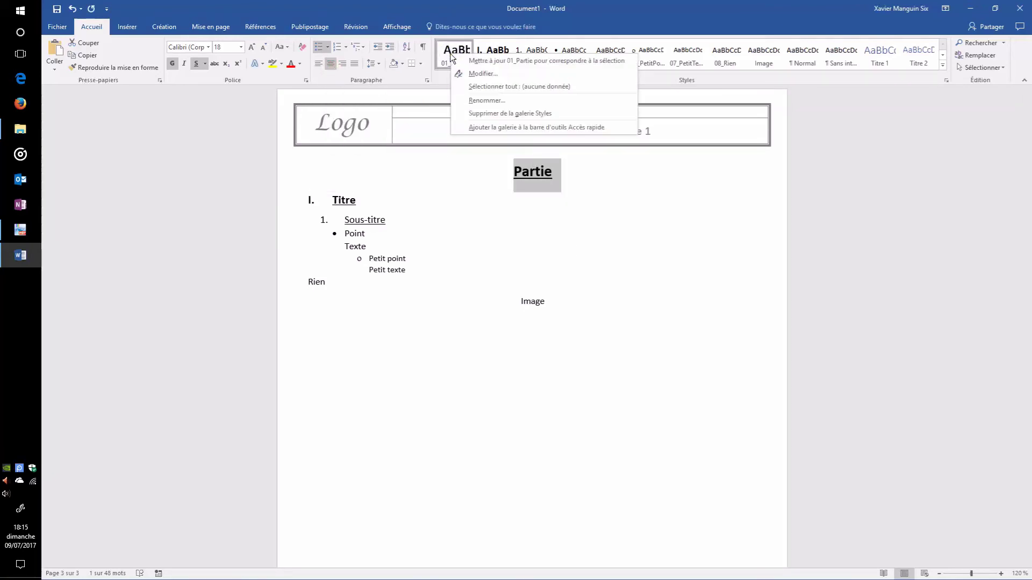
pyautogui.click(473, 60)
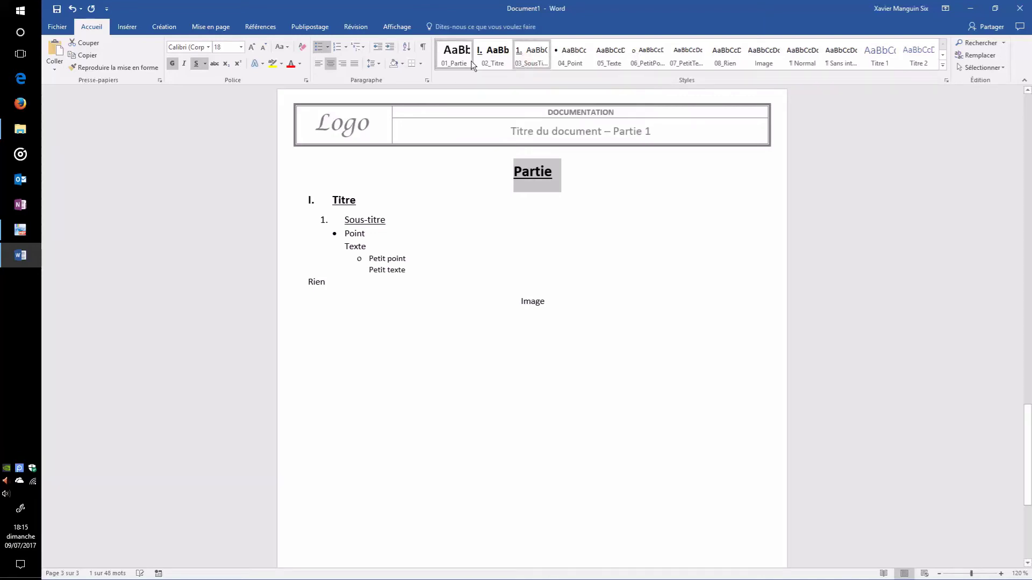
pyautogui.click(569, 186)
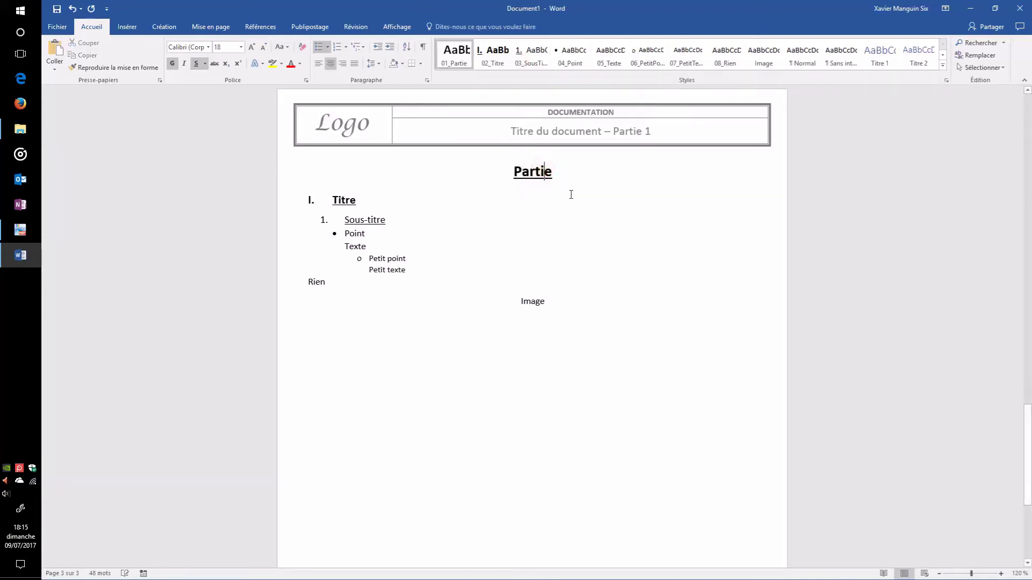
# Examine the style and indent of each sample line, from Partie through the titles, points and texts to Rien.
pyautogui.click(534, 170)
pyautogui.click(350, 200)
pyautogui.click(367, 221)
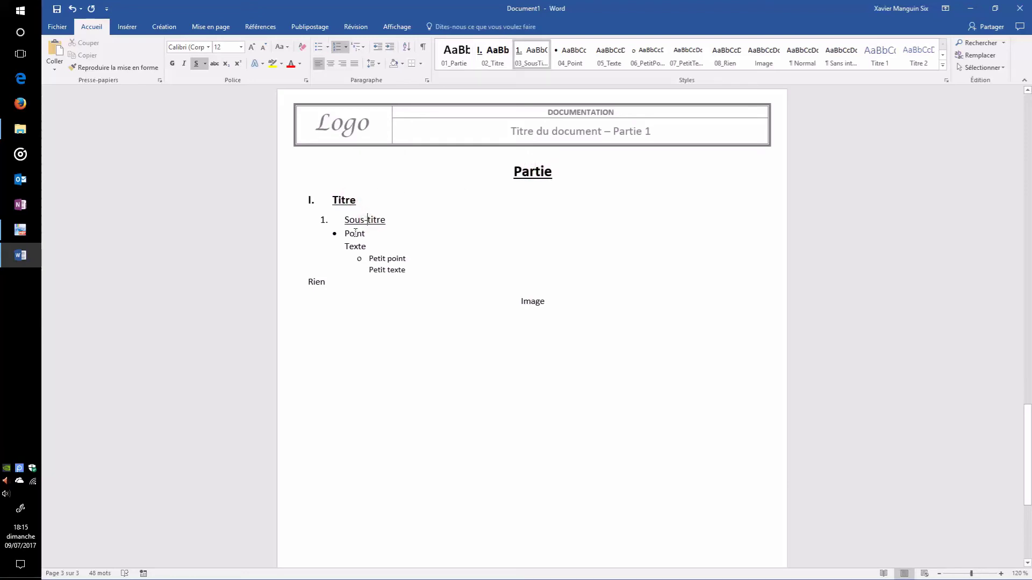
pyautogui.click(355, 235)
pyautogui.click(360, 246)
pyautogui.click(386, 259)
pyautogui.click(379, 270)
pyautogui.click(370, 260)
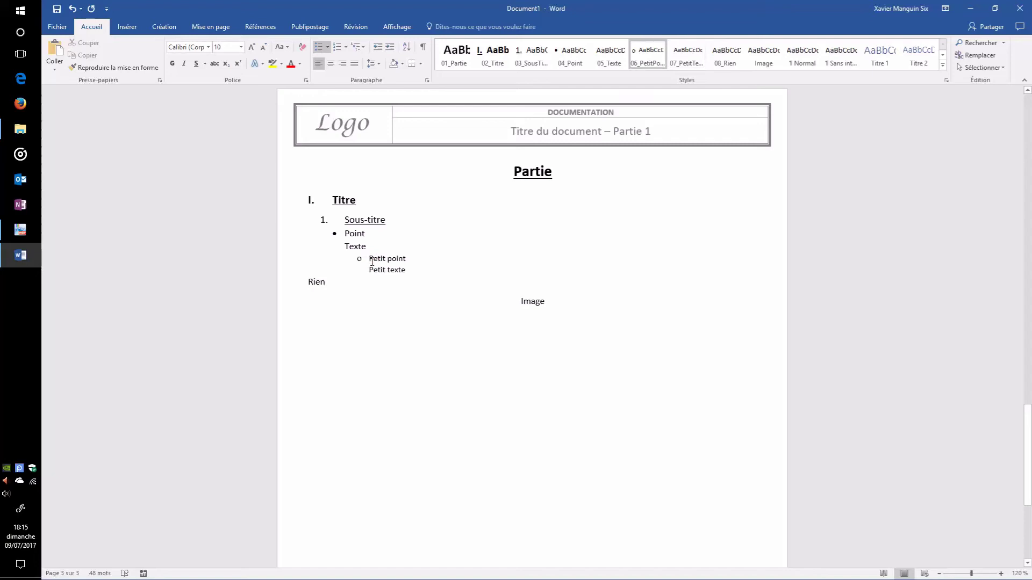
pyautogui.click(367, 270)
pyautogui.click(344, 234)
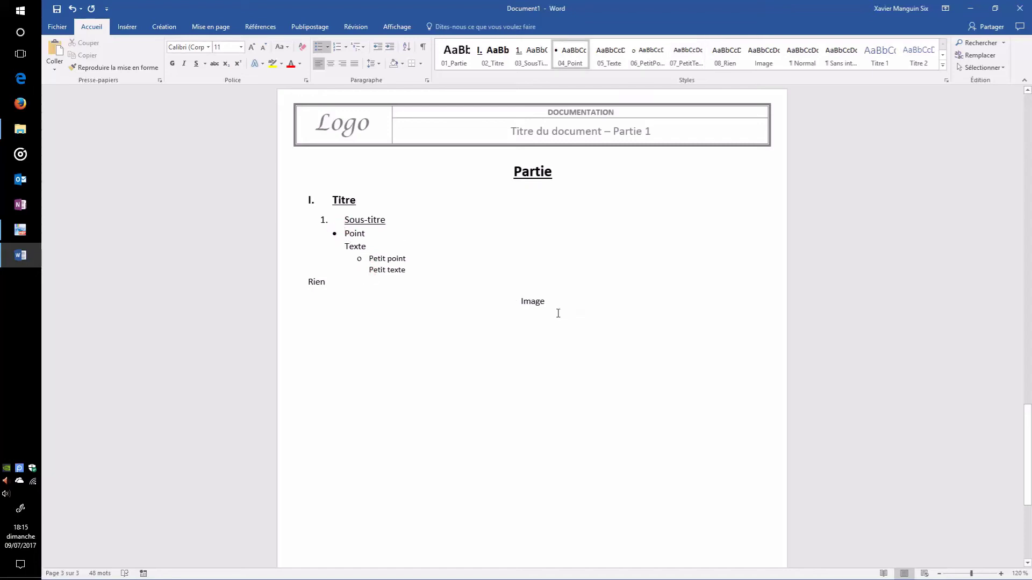
pyautogui.click(356, 283)
pyautogui.doubleClick(343, 283)
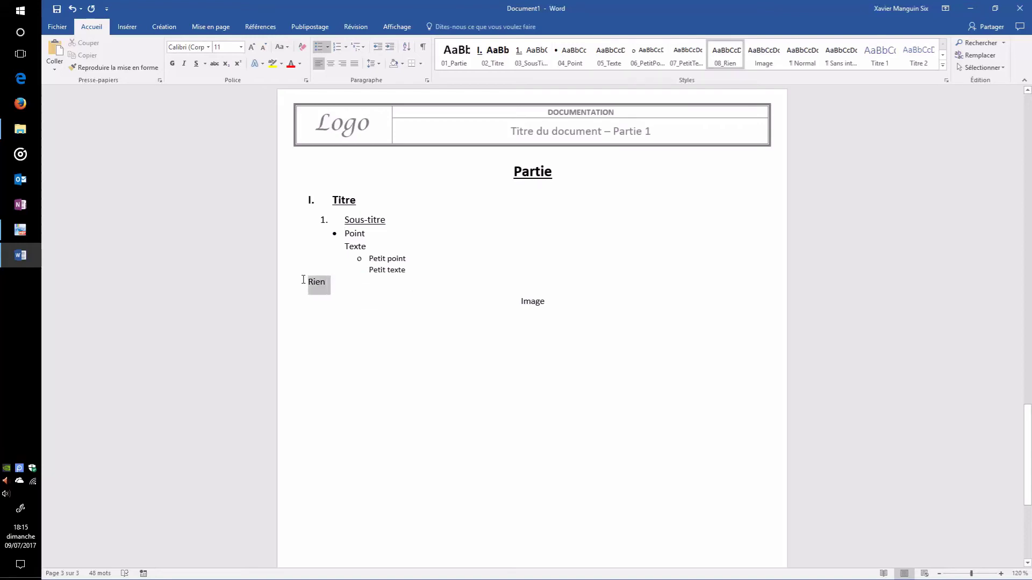
pyautogui.click(430, 285)
pyautogui.click(433, 236)
pyautogui.click(441, 294)
# Add a "Partie 2" heading in the 01_Partie style below the Image line, followed by a 02_Titre title "I".
pyautogui.click(591, 310)
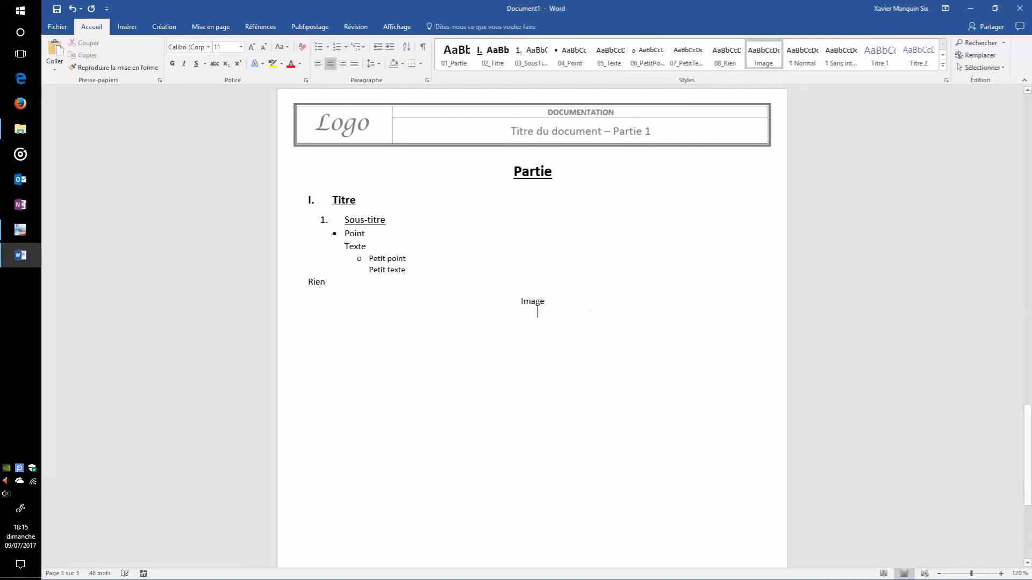
pyautogui.click(462, 65)
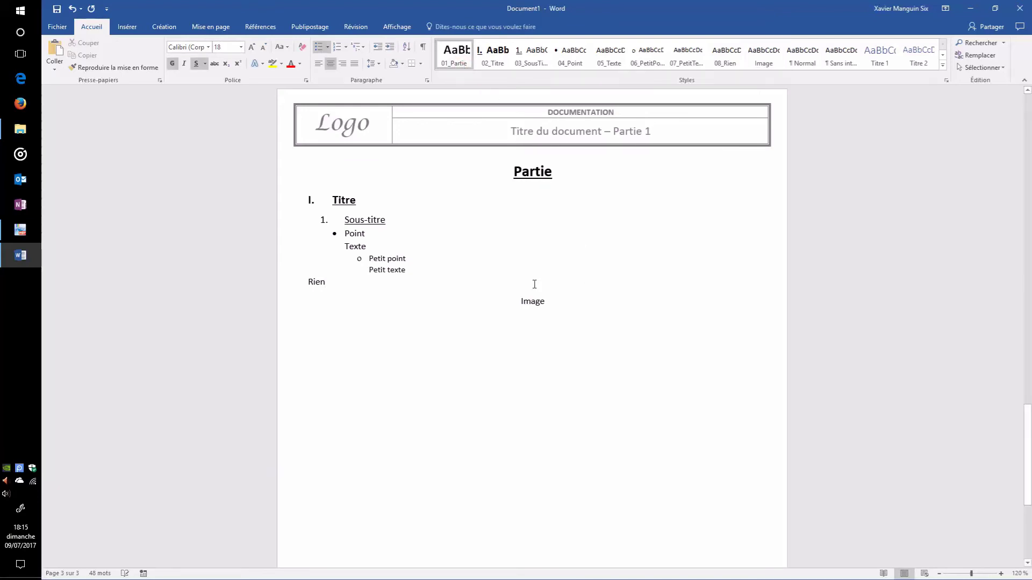
pyautogui.write('Partie 2')
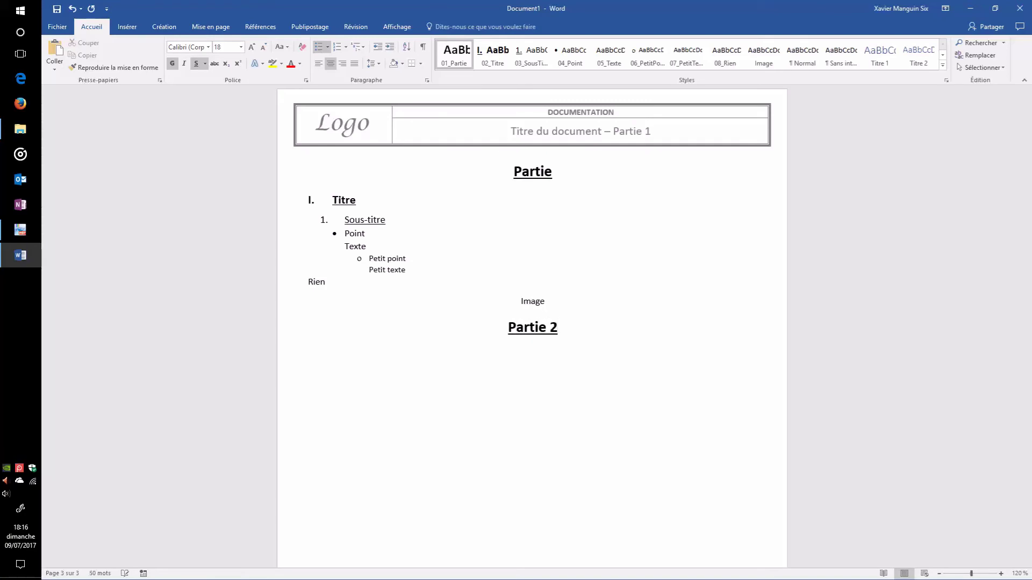
pyautogui.press('Return')
pyautogui.hotkey('ctrl', 'alt', '2')
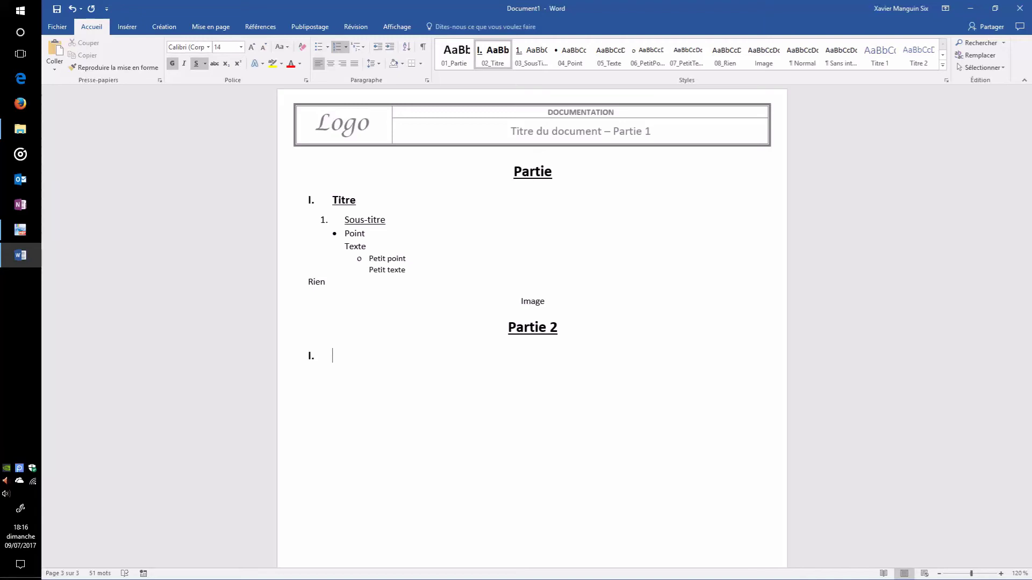
pyautogui.write('I')
# Add a numbered subtitle "1" under title I, with a bulleted "Point" and a "texte" line beneath it.
pyautogui.press('Tab')
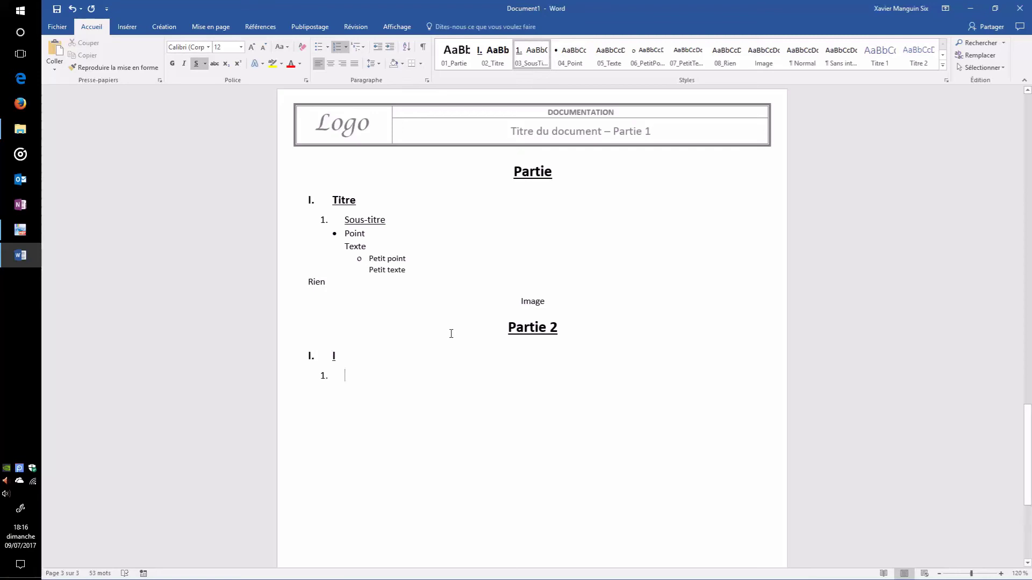
pyautogui.write('1')
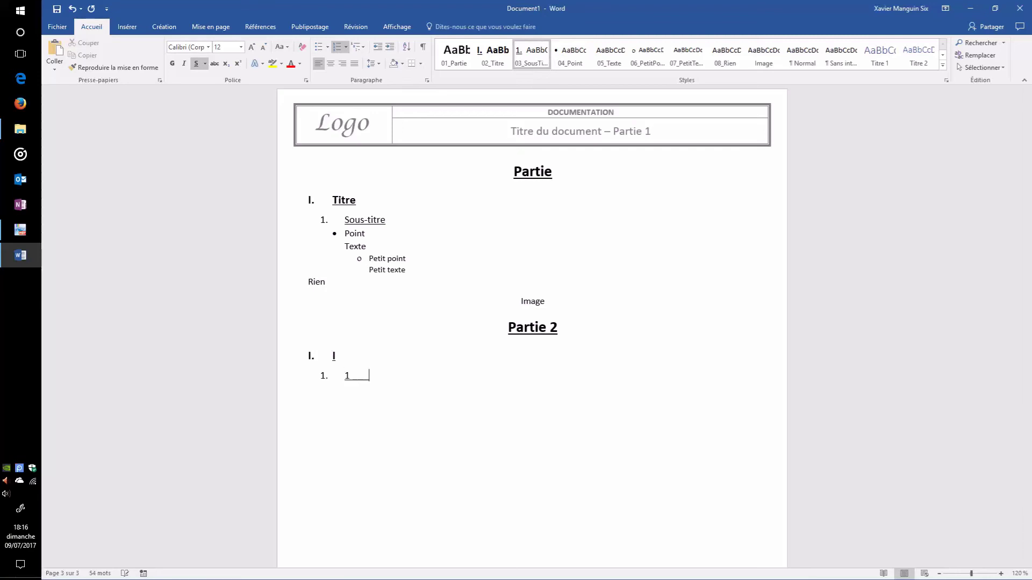
pyautogui.press('Return')
pyautogui.press('Tab')
pyautogui.write('point')
pyautogui.press('Return')
pyautogui.write('texte')
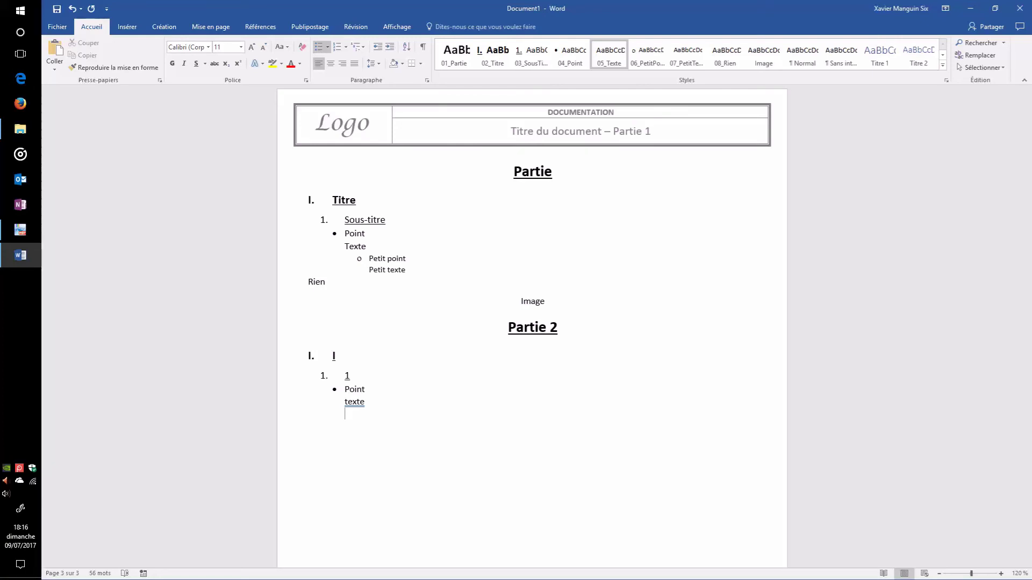
# Promote the new lines after "texte" through the list levels to add a subtitle "2" and a title "II".
pyautogui.hotkey('ctrl', 'alt', '6')
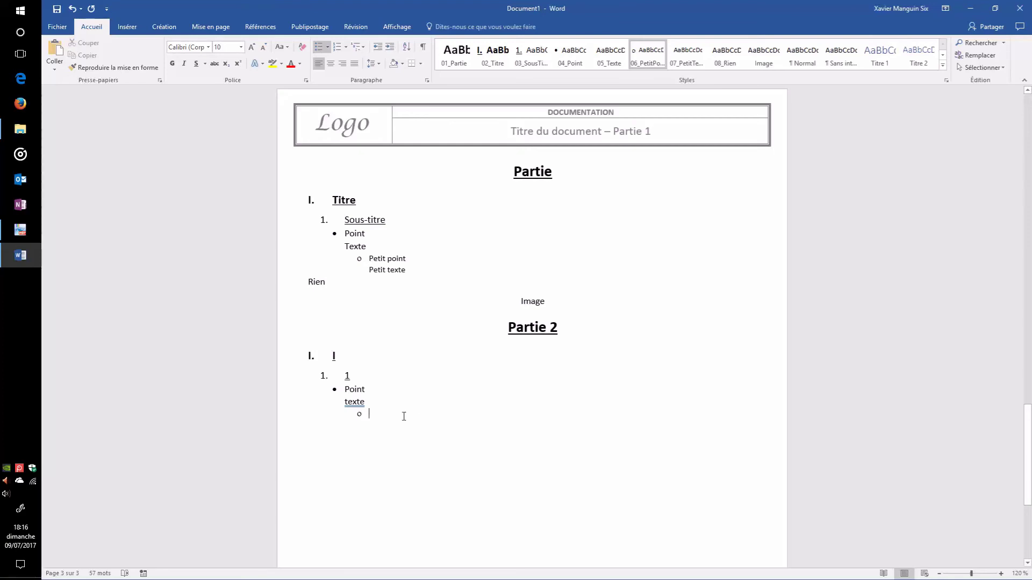
pyautogui.press('BackSpace')
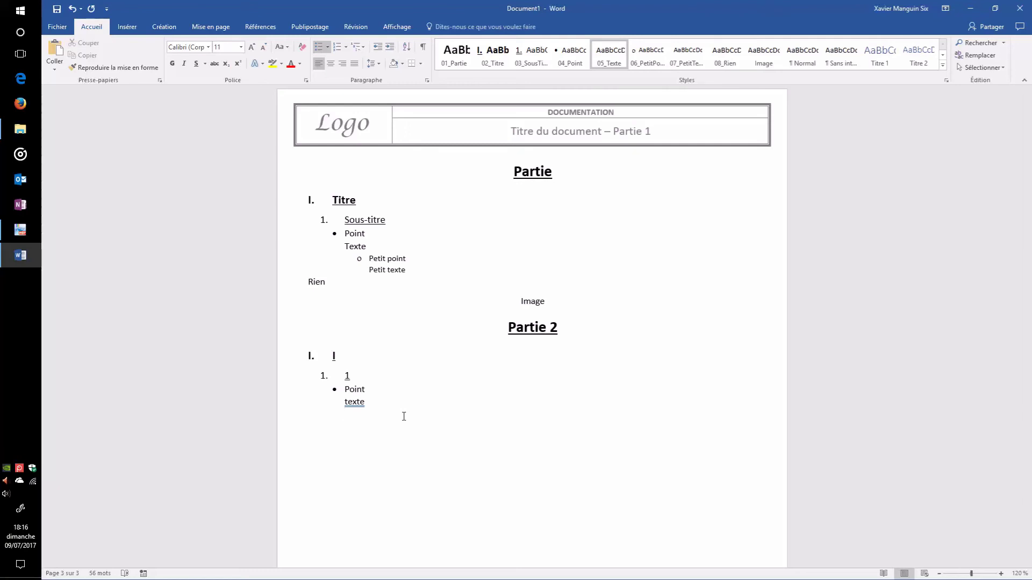
pyautogui.hotkey('shift', 'Tab')
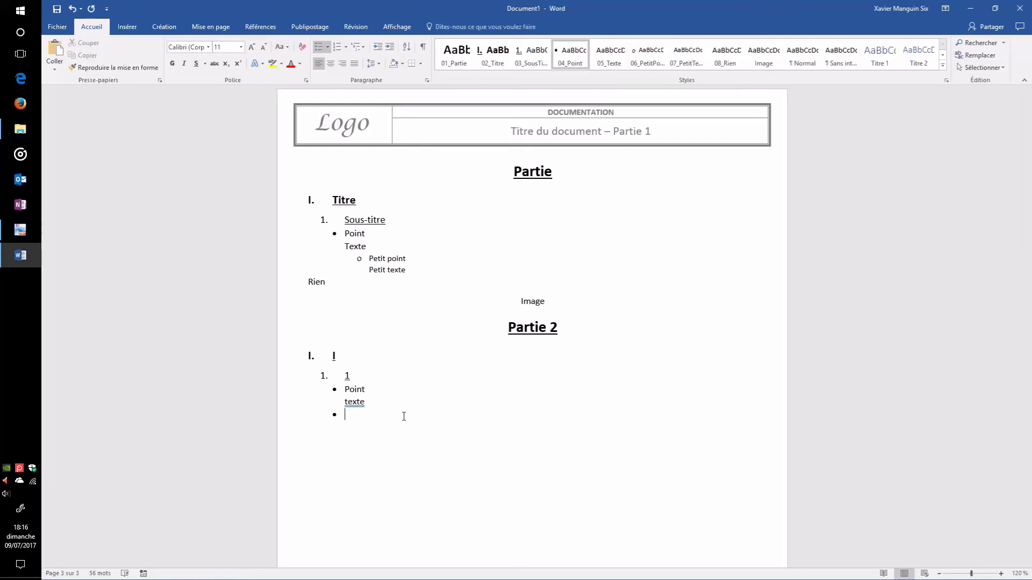
pyautogui.hotkey('shift', 'Tab')
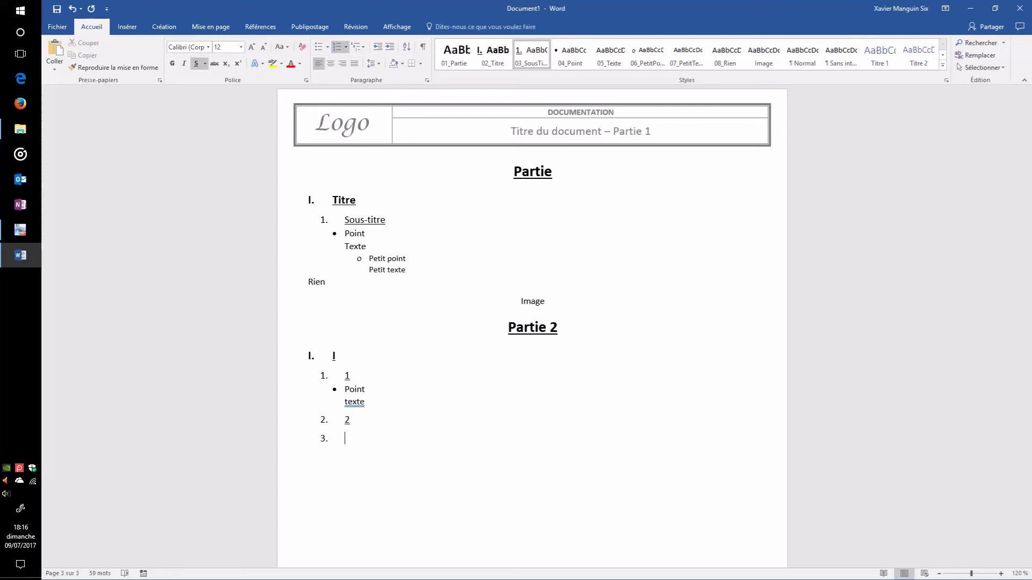
pyautogui.hotkey('shift', 'Tab')
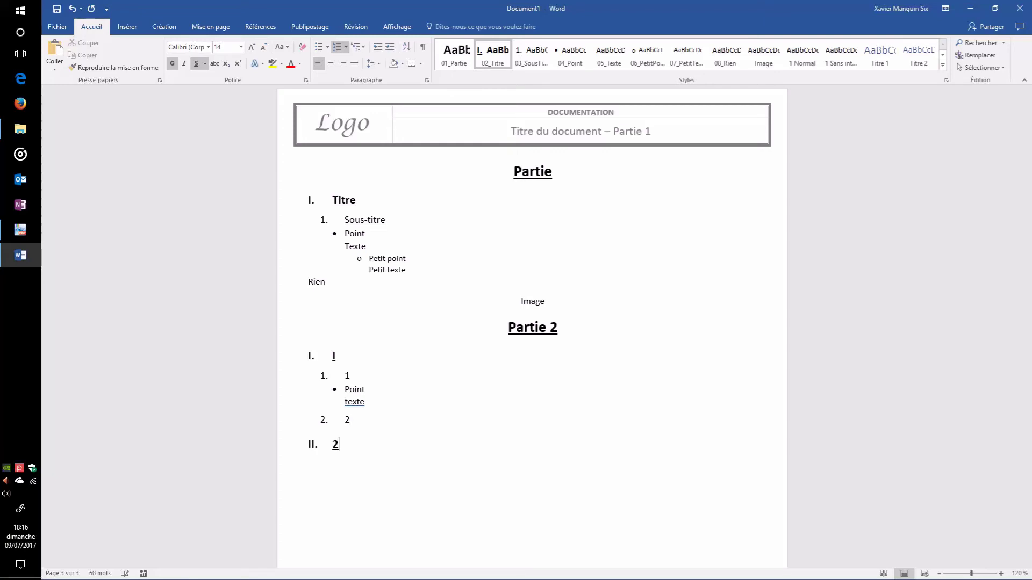
pyautogui.write('II')
# Apply the 02_Titre style to subtitle "2" in Partie 2.
pyautogui.click(399, 416)
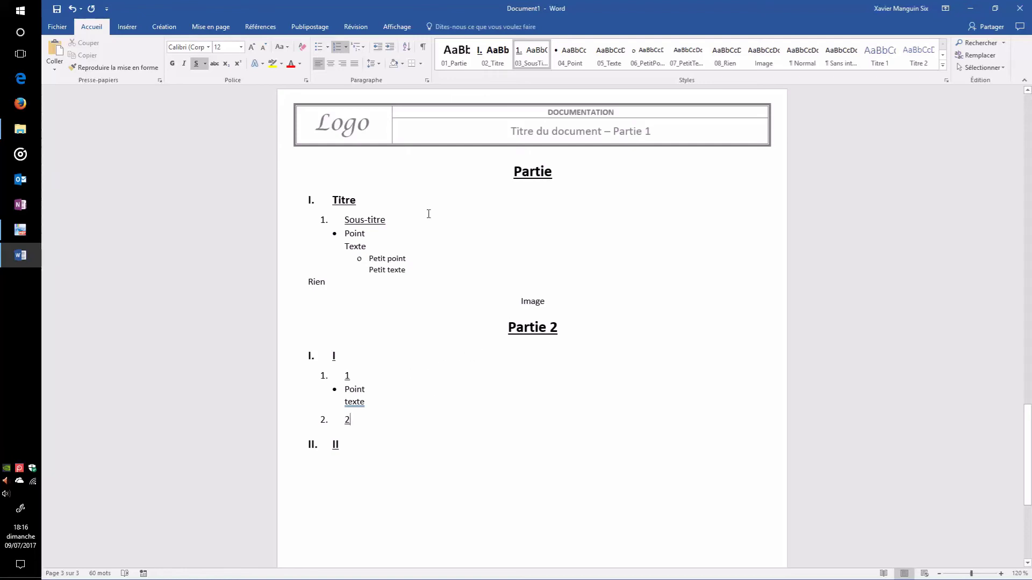
pyautogui.click(371, 382)
pyautogui.click(359, 421)
pyautogui.doubleClick(343, 421)
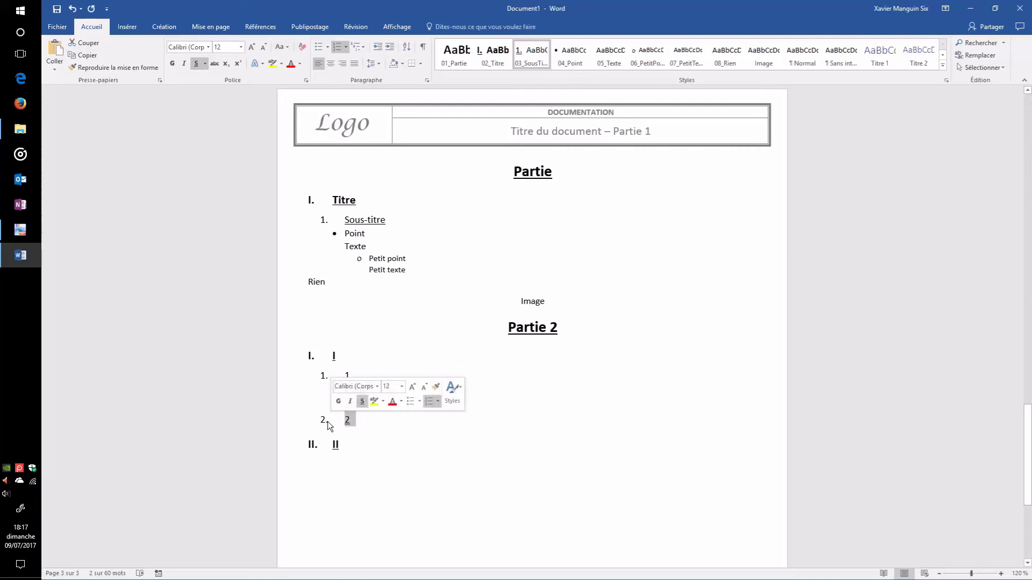
pyautogui.click(492, 62)
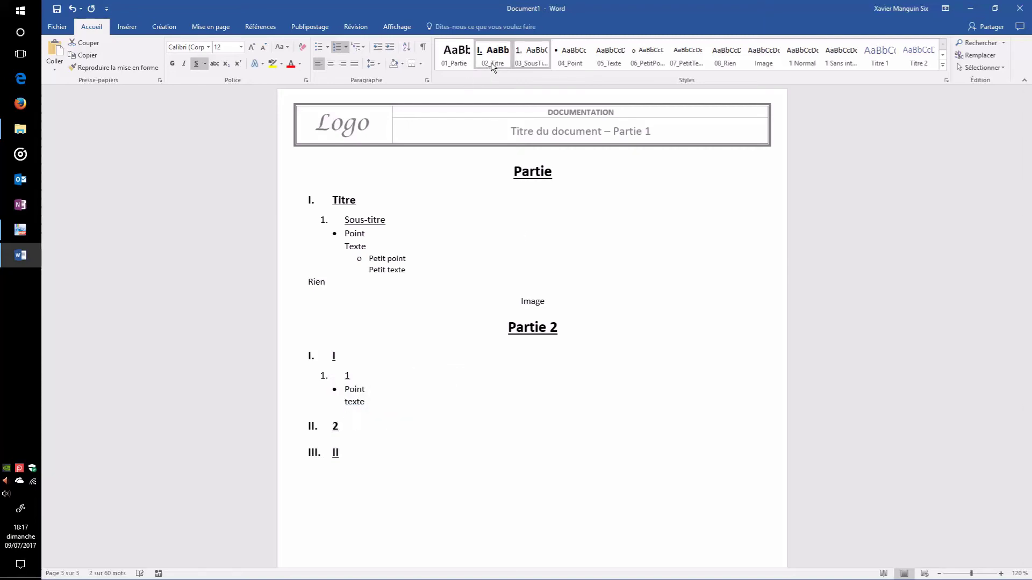
pyautogui.click(491, 62)
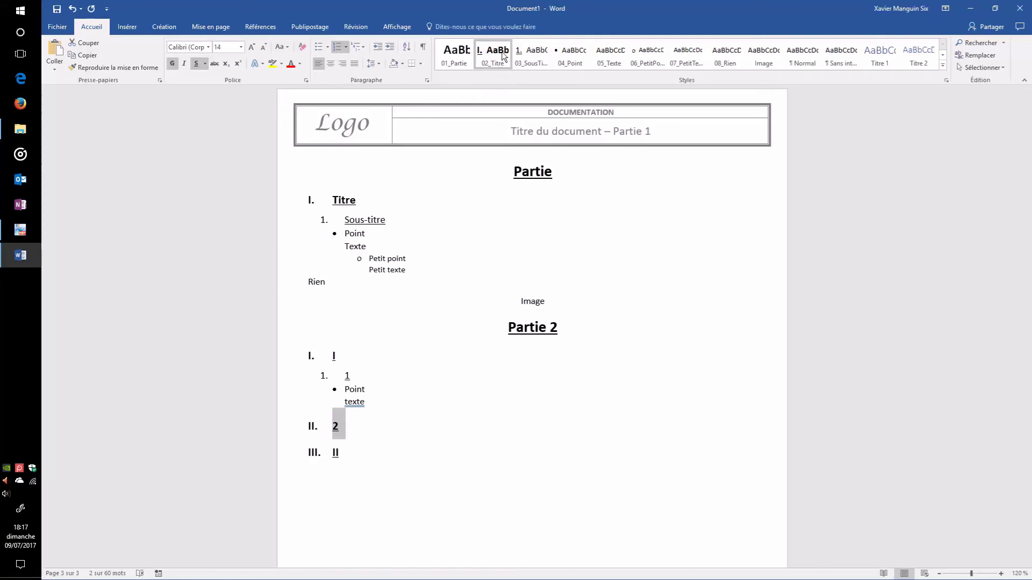
# Delete the whole Partie 2 test block, from its heading down to title "II".
pyautogui.click(365, 438)
pyautogui.click(355, 454)
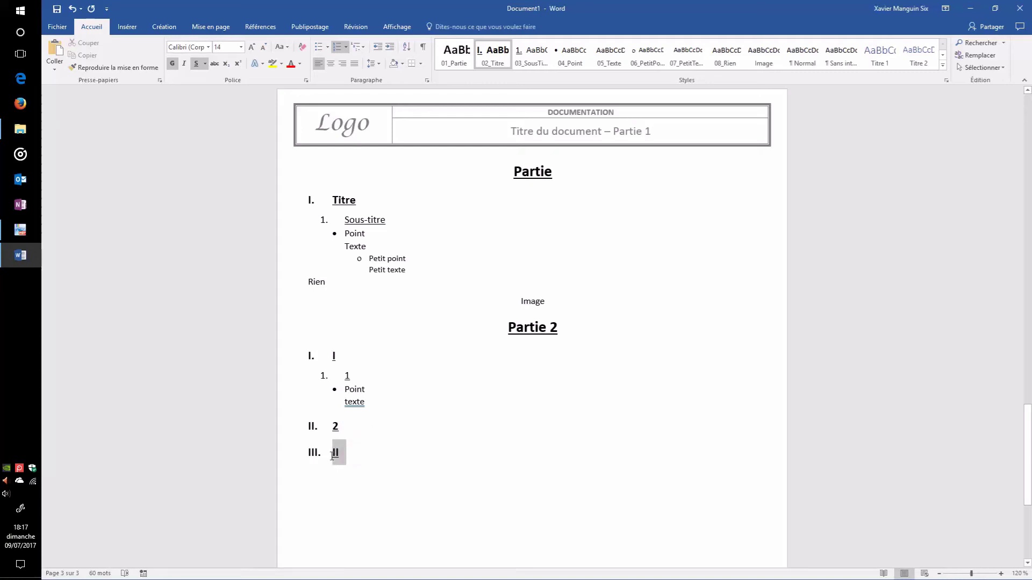
pyautogui.click(391, 473)
pyautogui.moveTo(372, 454); pyautogui.dragTo(315, 339)
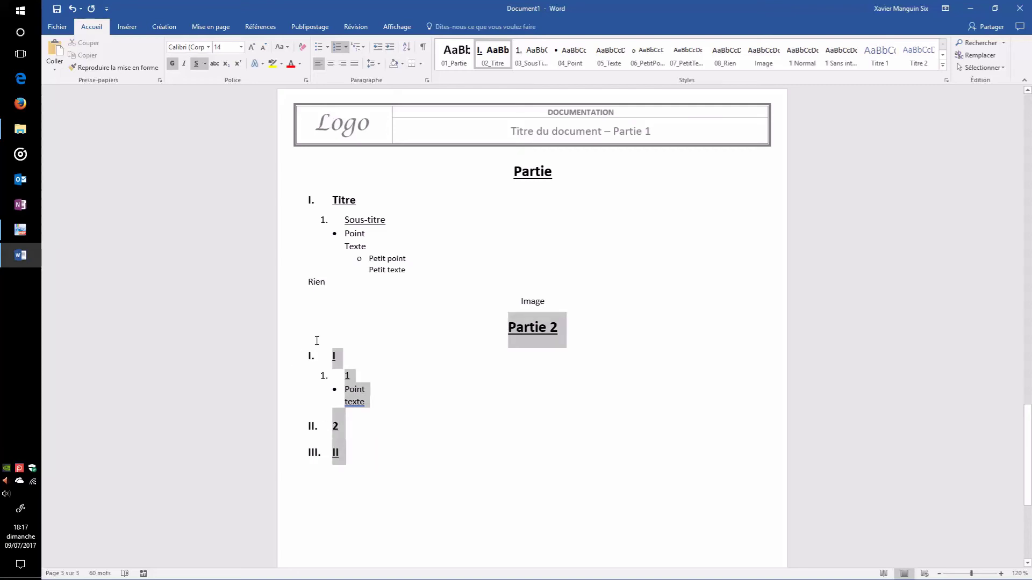
pyautogui.press('Delete')
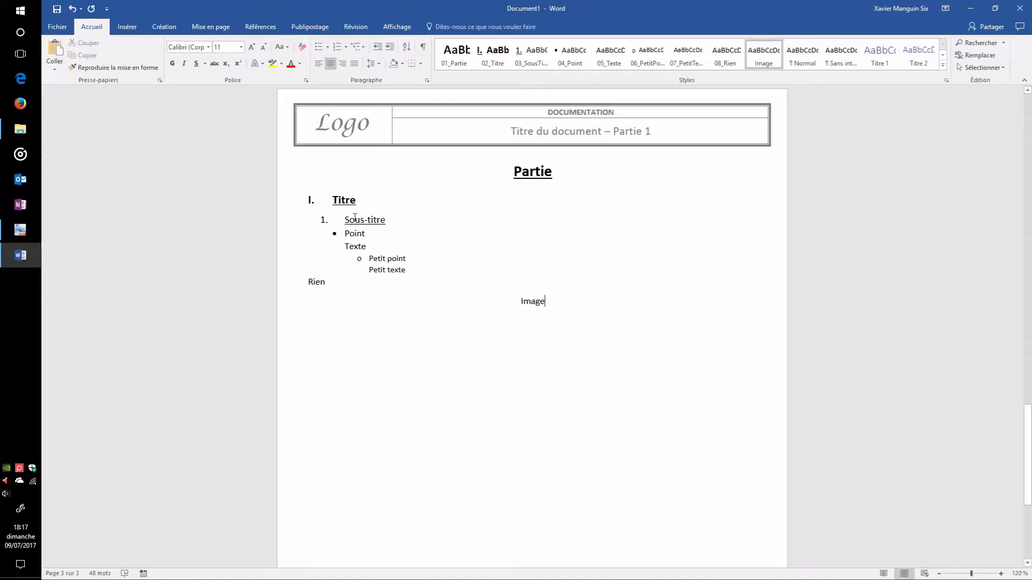
# Go to the Sommaire page and display the formatting marks.
pyautogui.scroll(10, 564, 267)
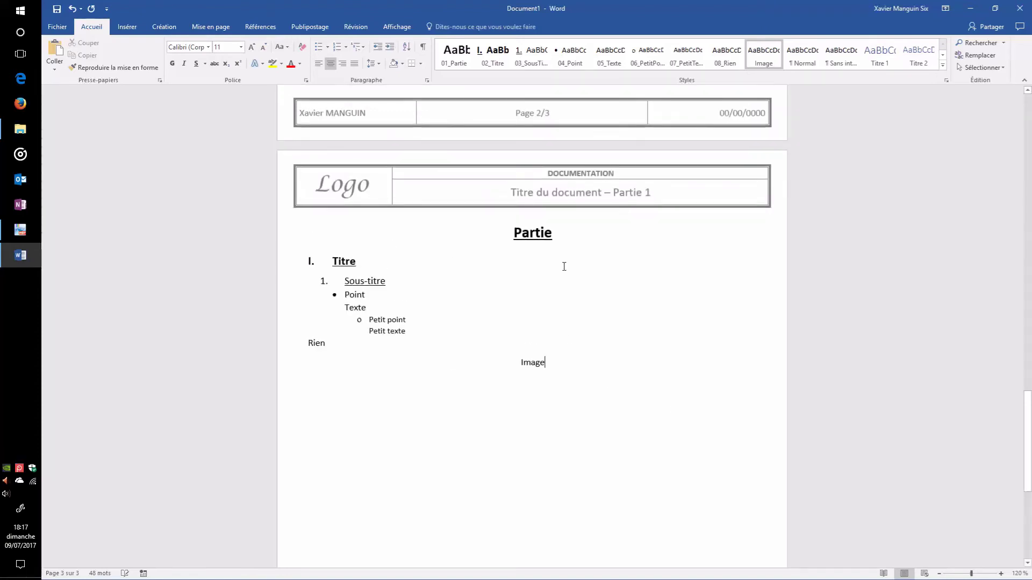
pyautogui.click(474, 166)
pyautogui.click(425, 180)
pyautogui.scroll(-10, 425, 224)
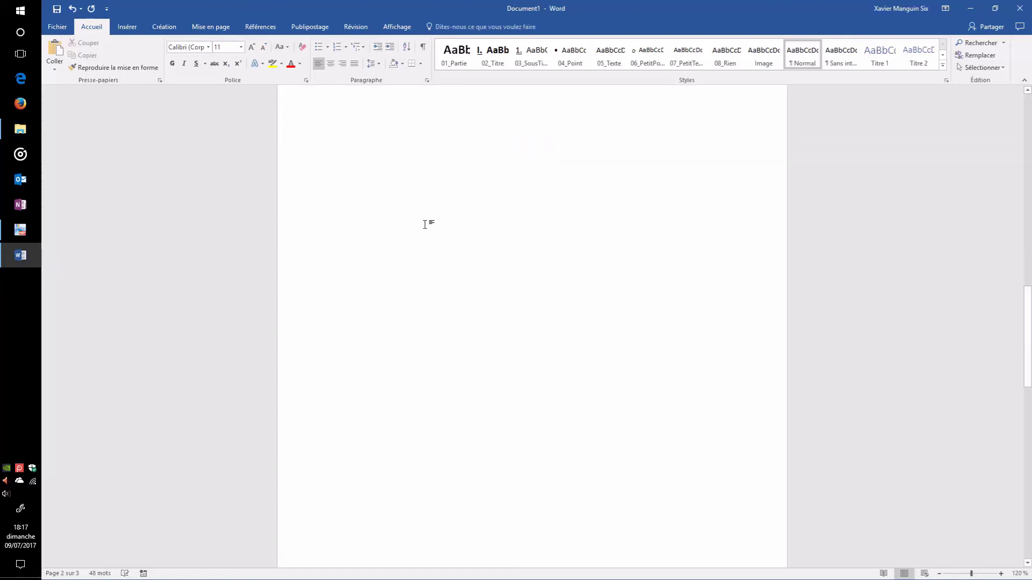
pyautogui.scroll(6, 419, 253)
pyautogui.scroll(-10, 419, 252)
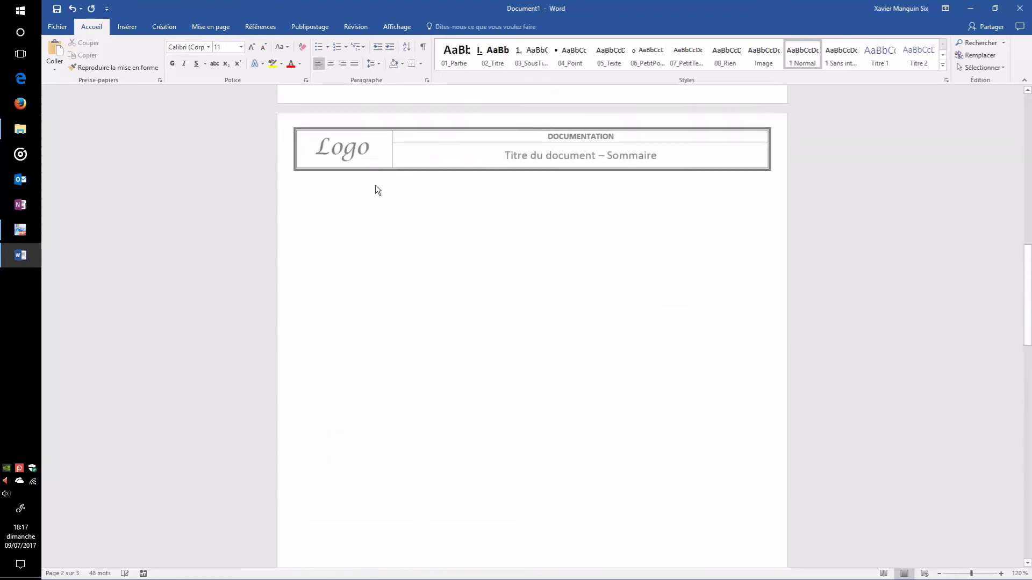
pyautogui.click(377, 213)
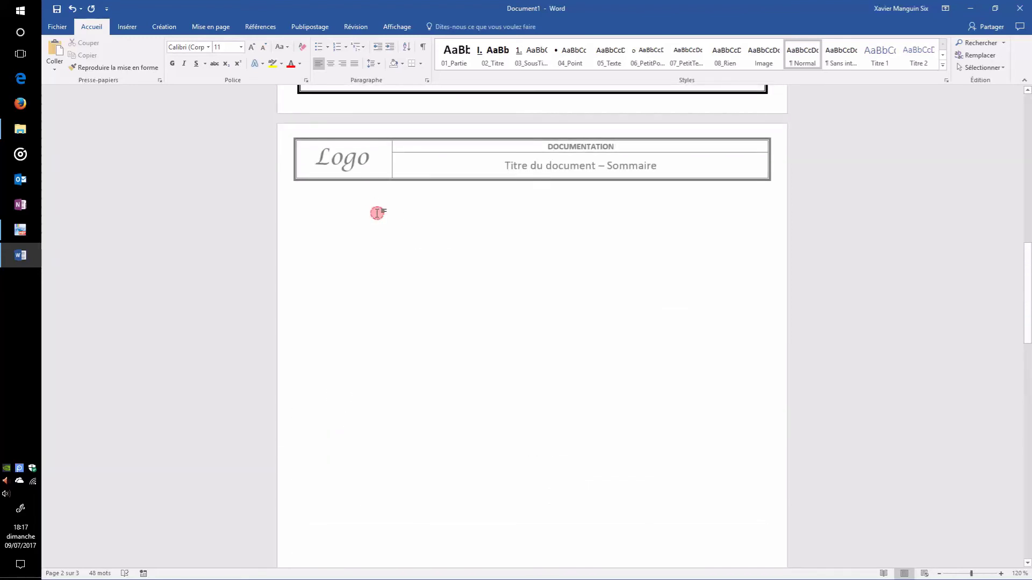
pyautogui.click(426, 46)
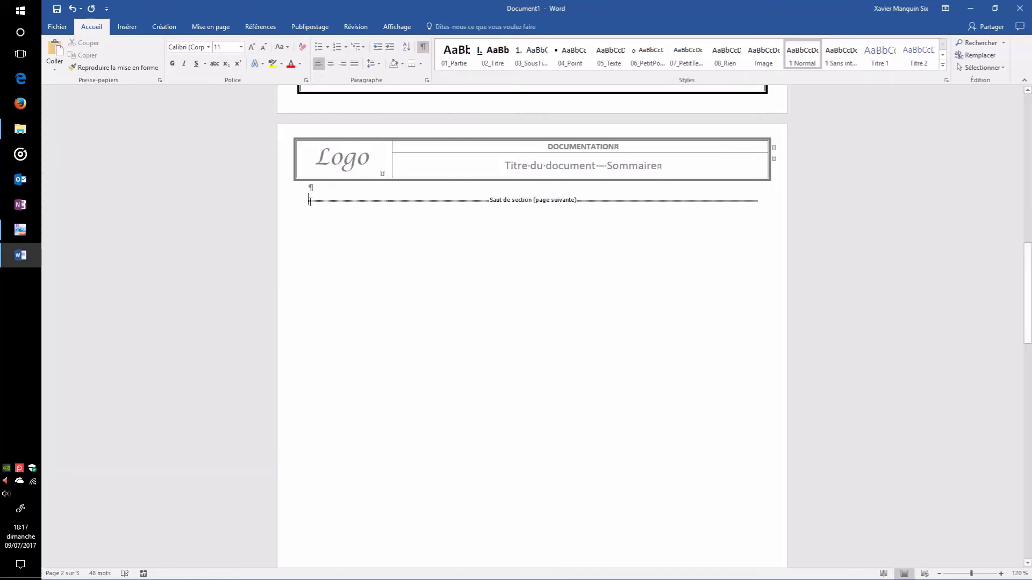
# Insert an empty paragraph before the section break on the Sommaire page and apply the 01_Partie style to it.
pyautogui.press('Return')
pyautogui.click(333, 201)
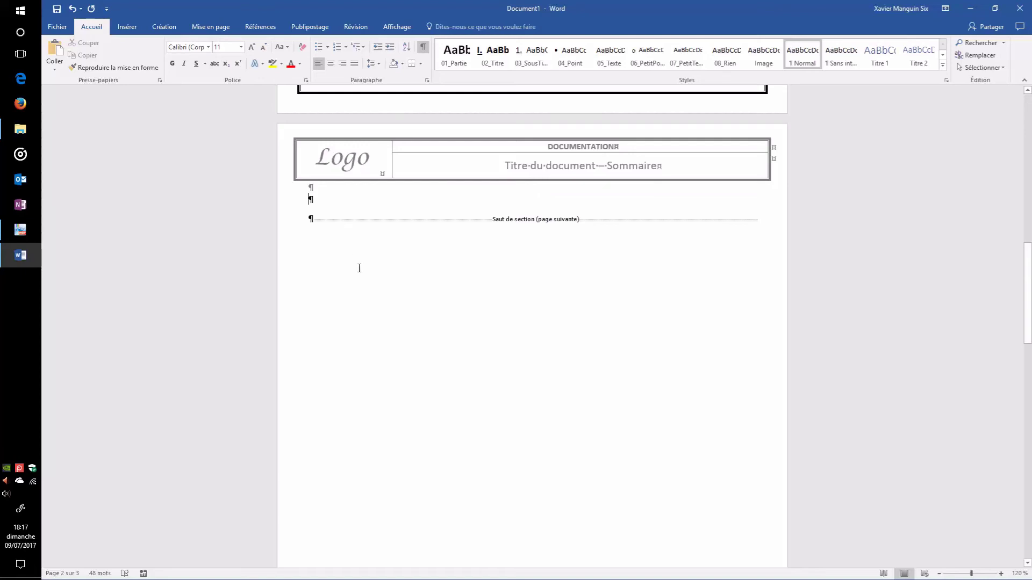
pyautogui.click(457, 62)
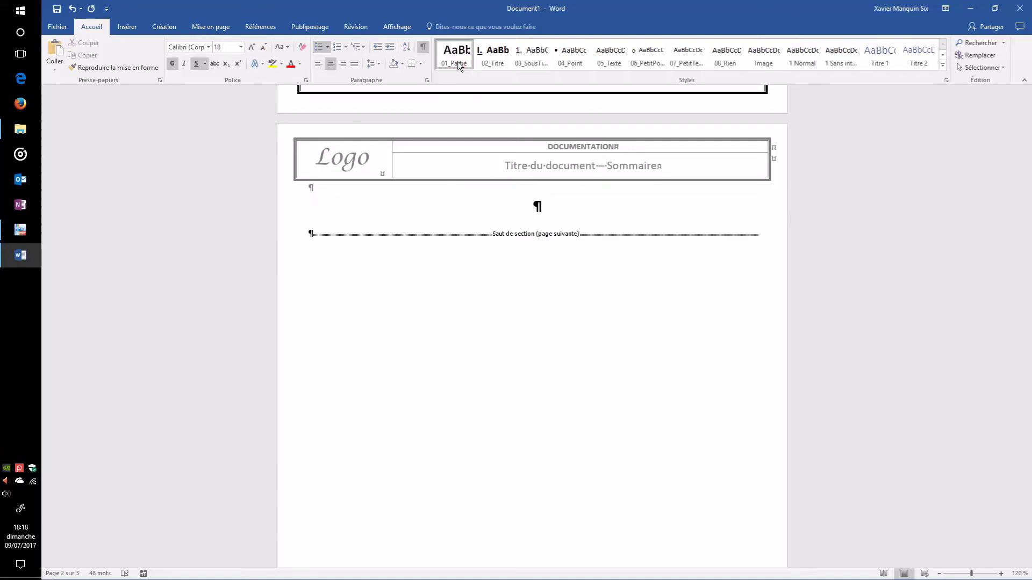
# Enter the title "Sommaire" and add a paragraph in the Normal style below it.
pyautogui.write('Sommaire')
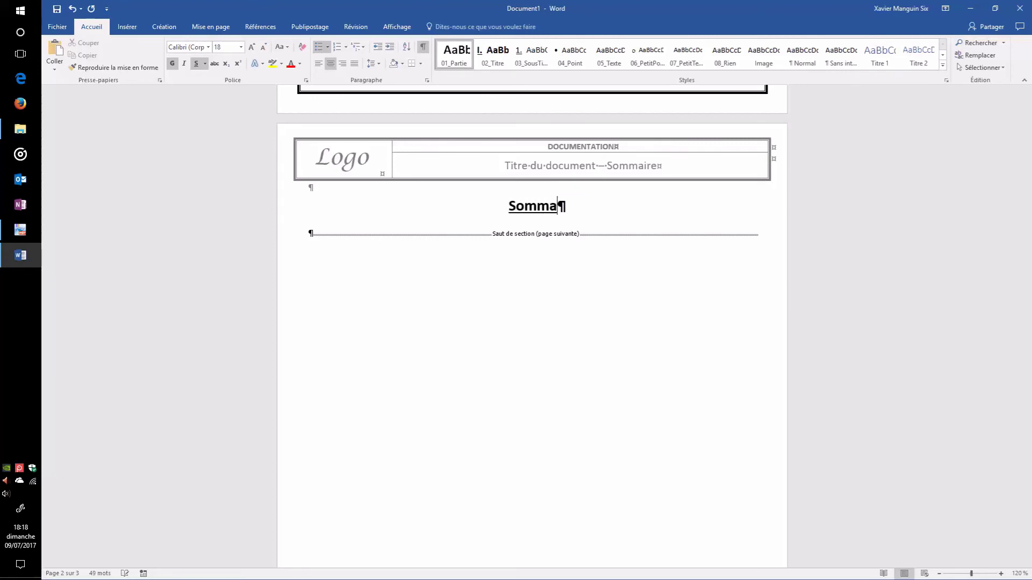
pyautogui.press('Return')
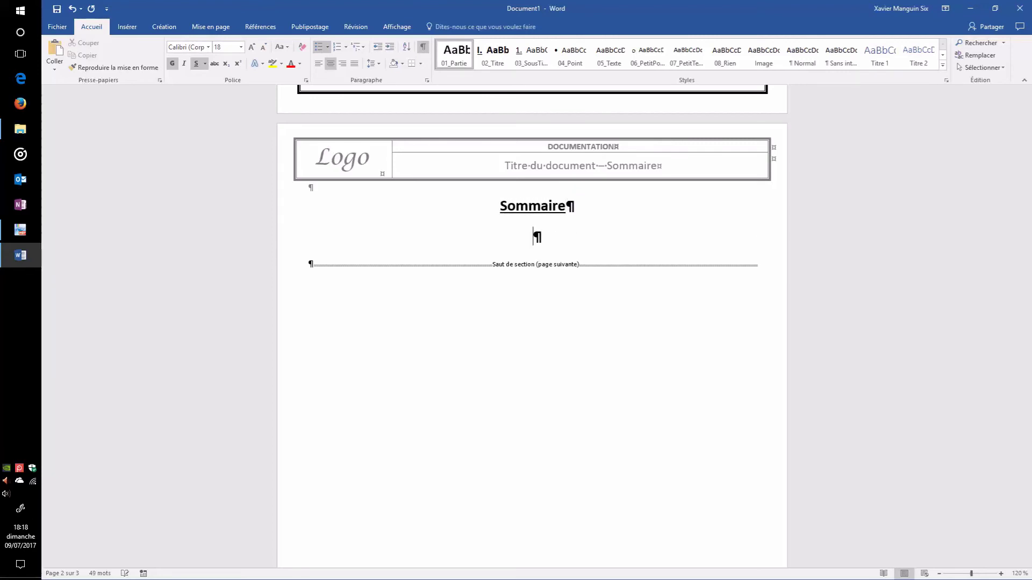
pyautogui.click(803, 58)
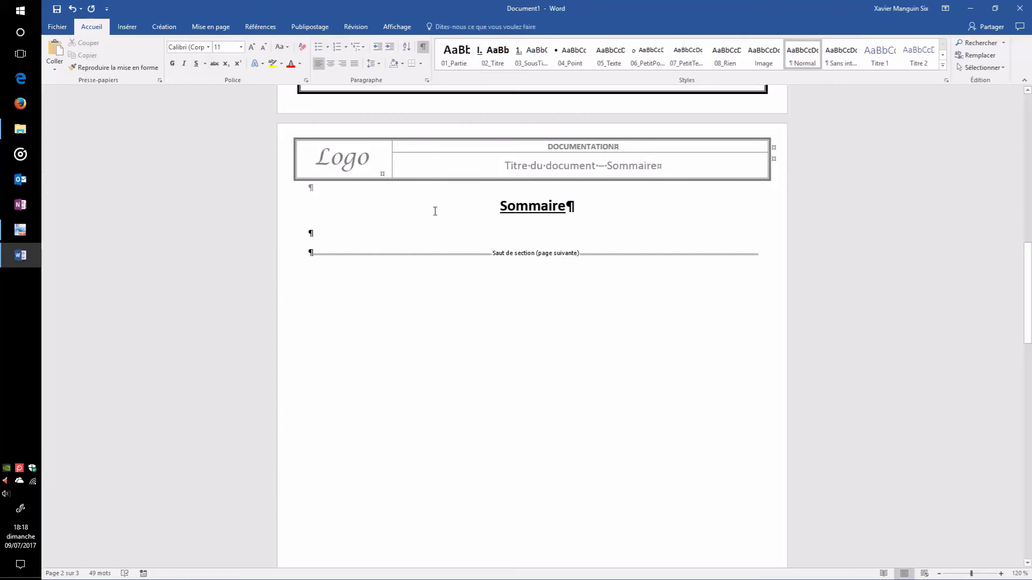
# Open the custom table of contents settings for the empty paragraph below the Sommaire title.
pyautogui.click(256, 28)
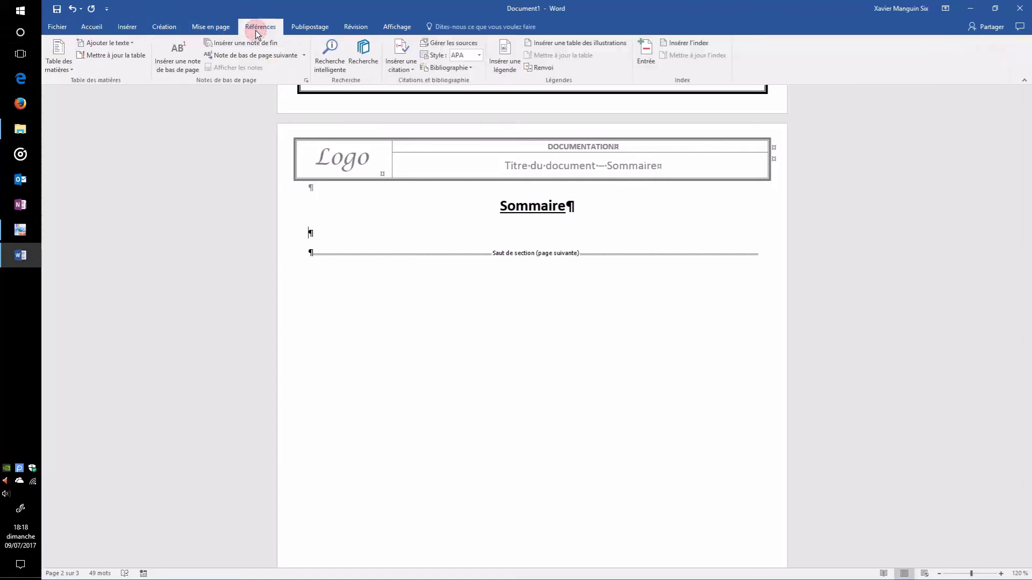
pyautogui.click(71, 70)
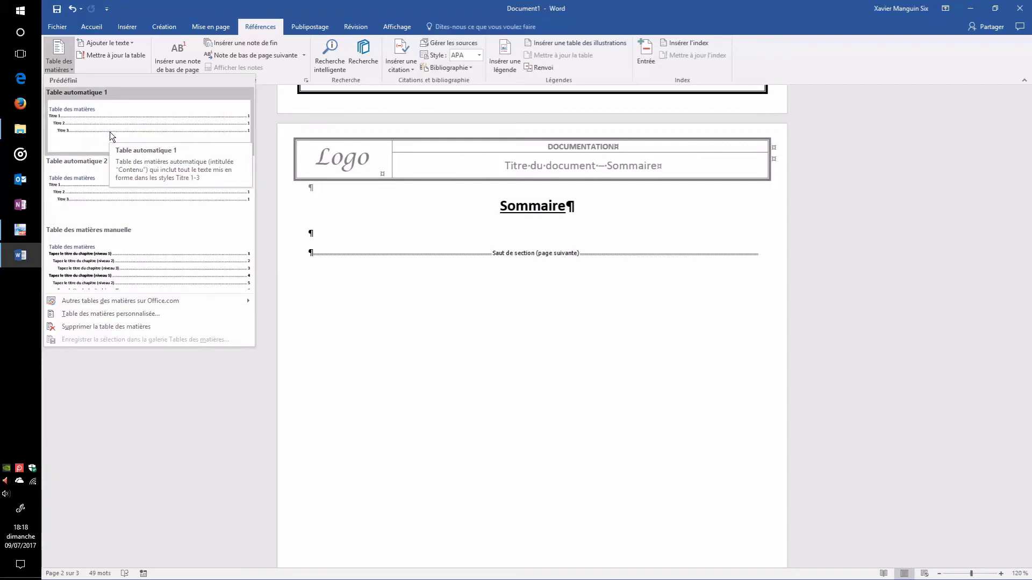
pyautogui.click(129, 317)
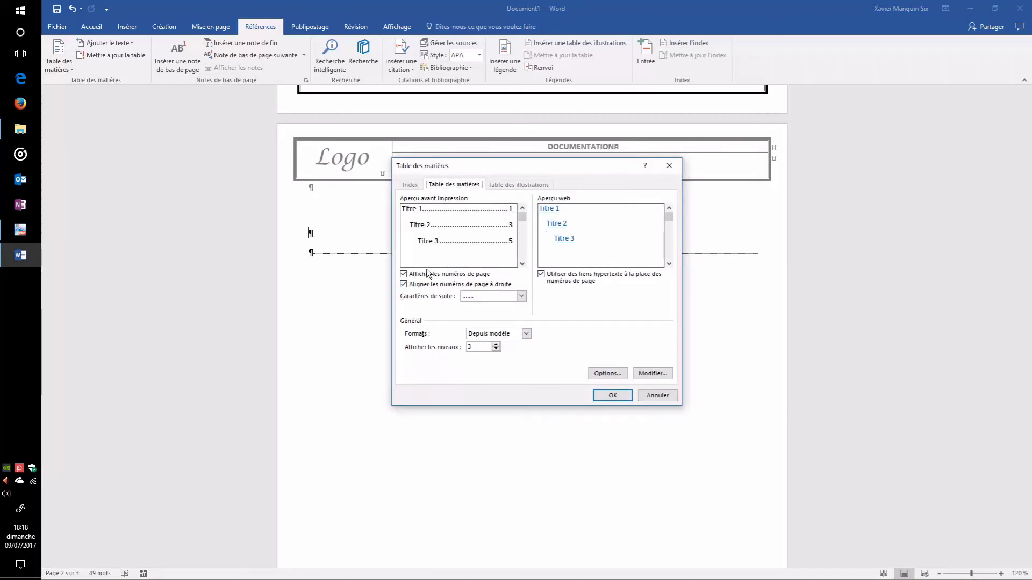
# Preview the table of contents with page numbers and right alignment toggled and other tab leaders, returning to the dotted leader.
pyautogui.click(438, 275)
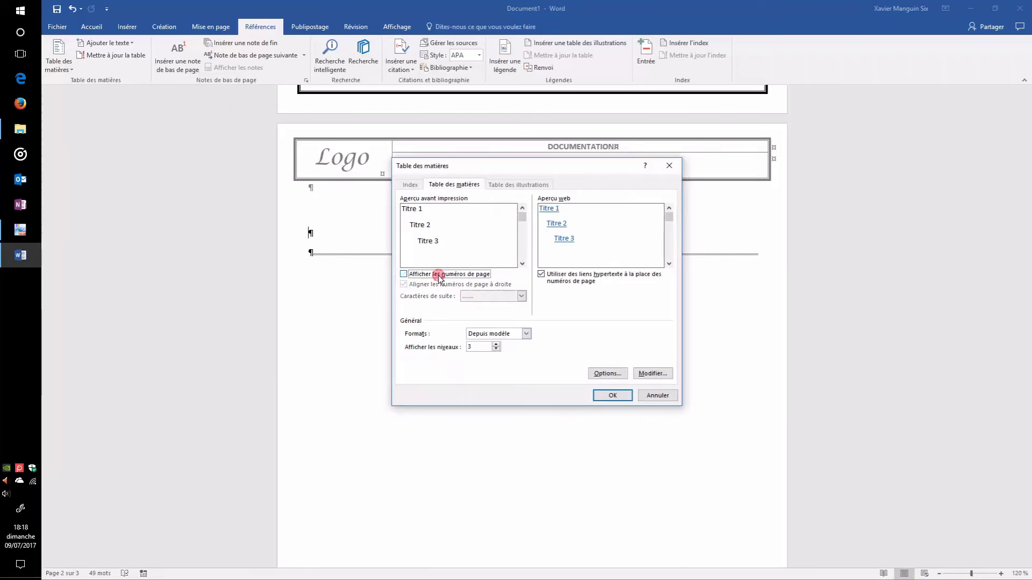
pyautogui.click(438, 275)
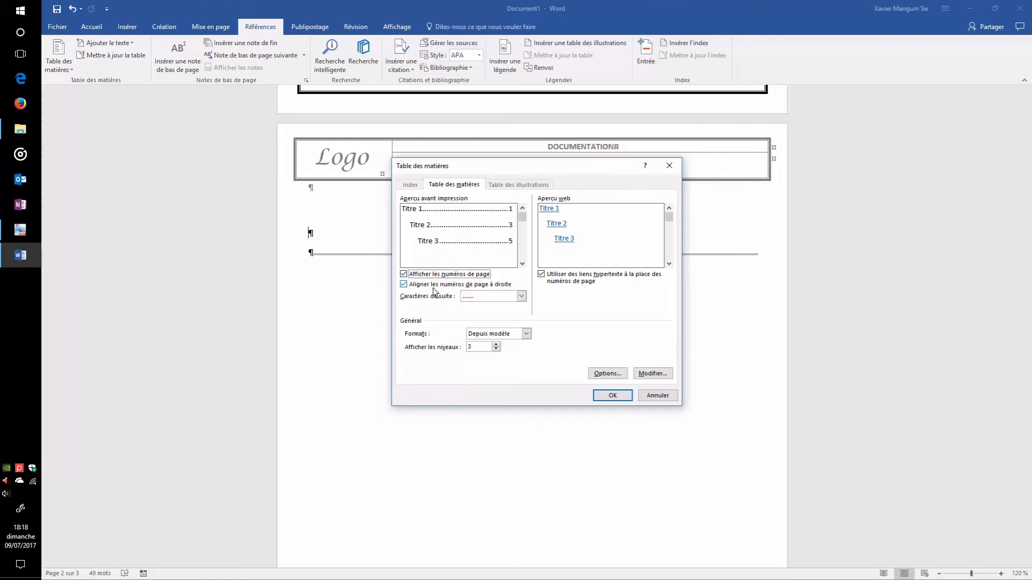
pyautogui.click(432, 285)
pyautogui.click(432, 284)
pyautogui.click(520, 297)
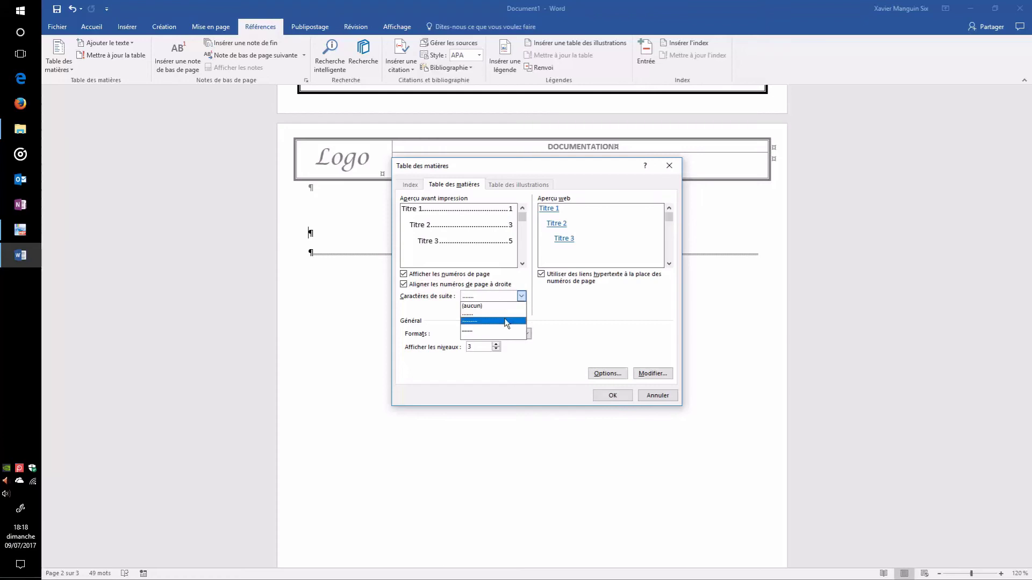
pyautogui.click(501, 321)
pyautogui.click(500, 296)
pyautogui.click(501, 330)
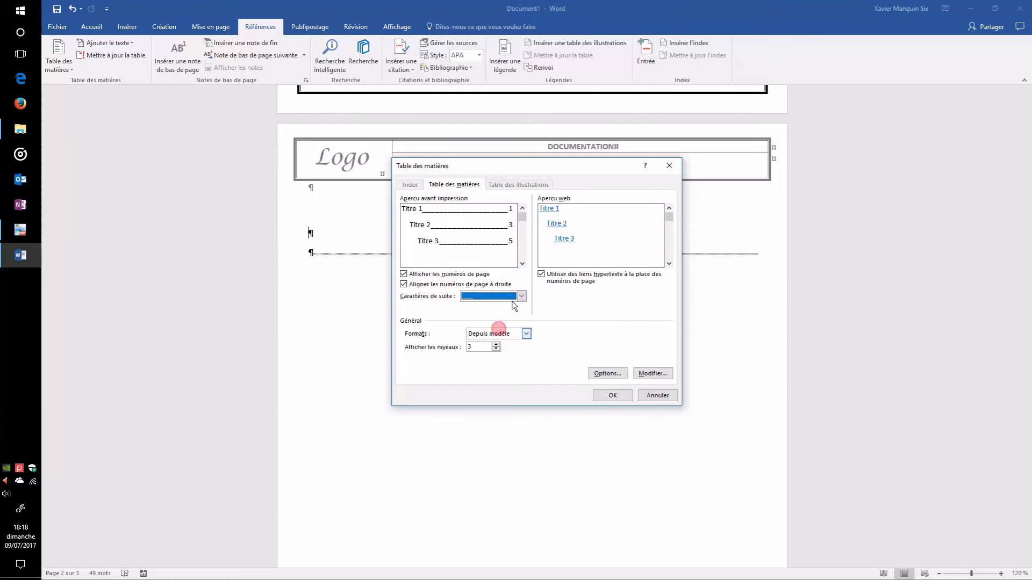
pyautogui.click(513, 297)
pyautogui.click(493, 313)
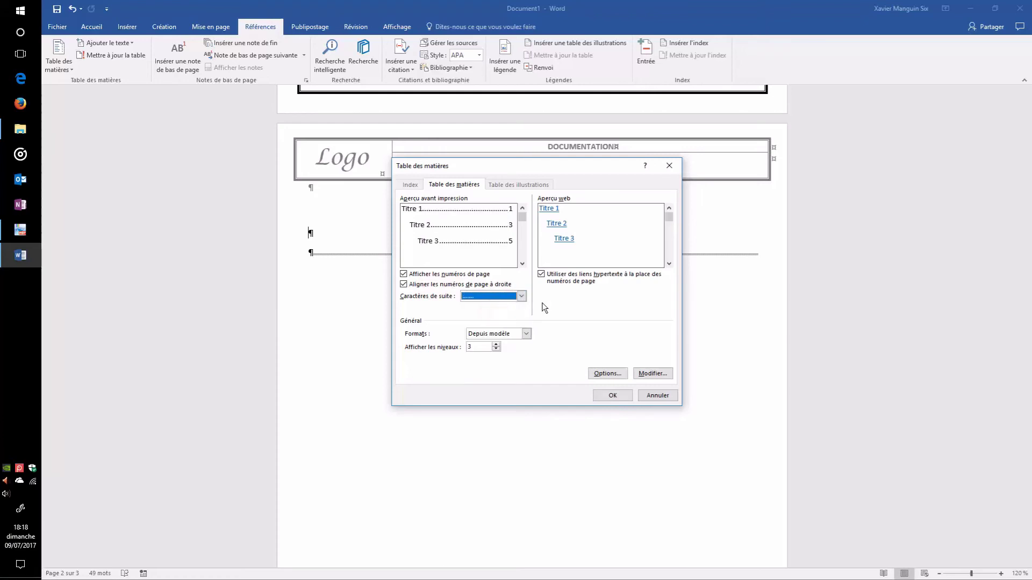
# Preview the Classique, Soigné, Recherché and Officiel formats for the table of contents, returning to Depuis modèle.
pyautogui.click(527, 333)
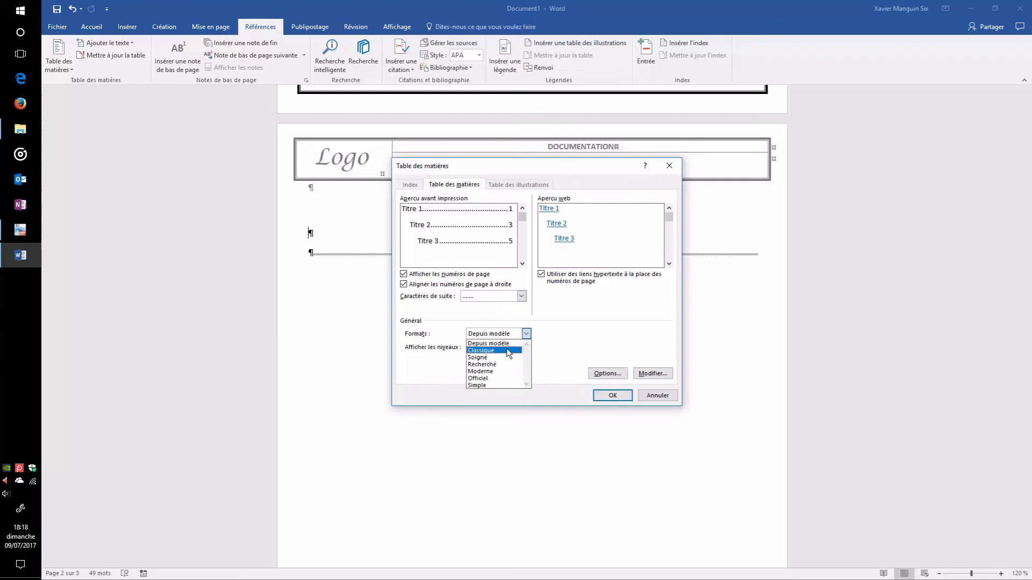
pyautogui.click(506, 348)
pyautogui.click(526, 333)
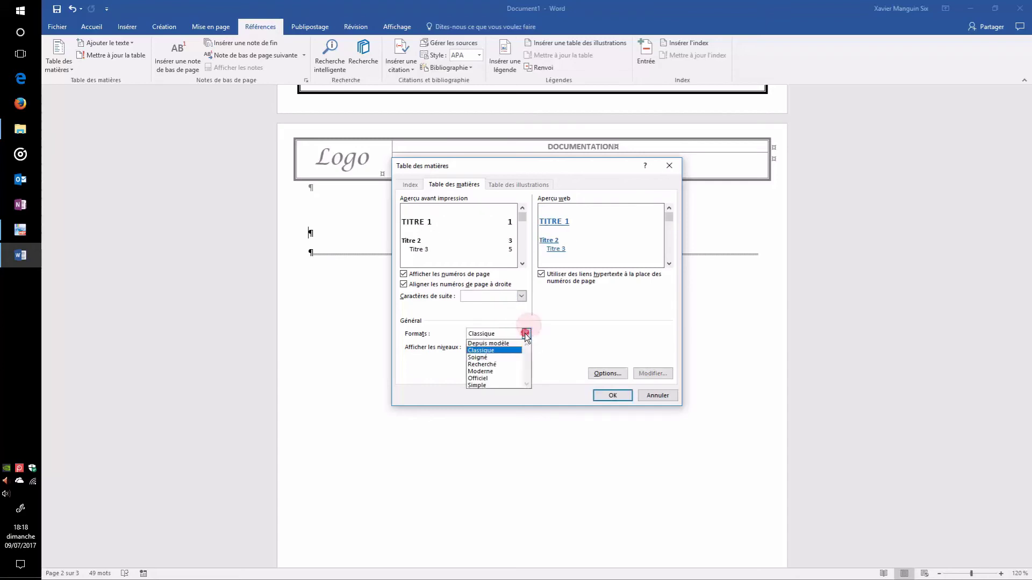
pyautogui.click(495, 357)
pyautogui.click(526, 334)
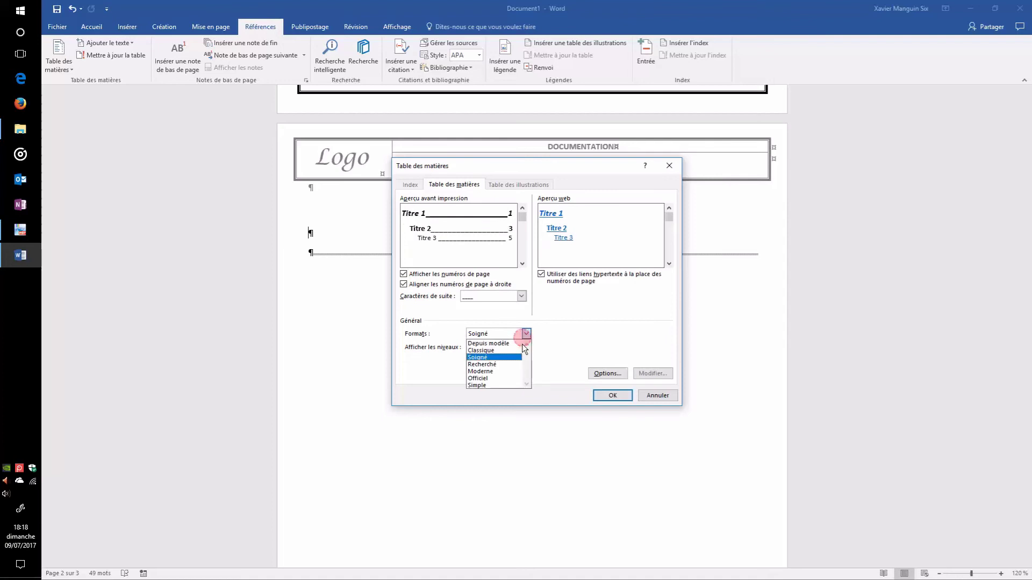
pyautogui.click(506, 365)
pyautogui.click(525, 334)
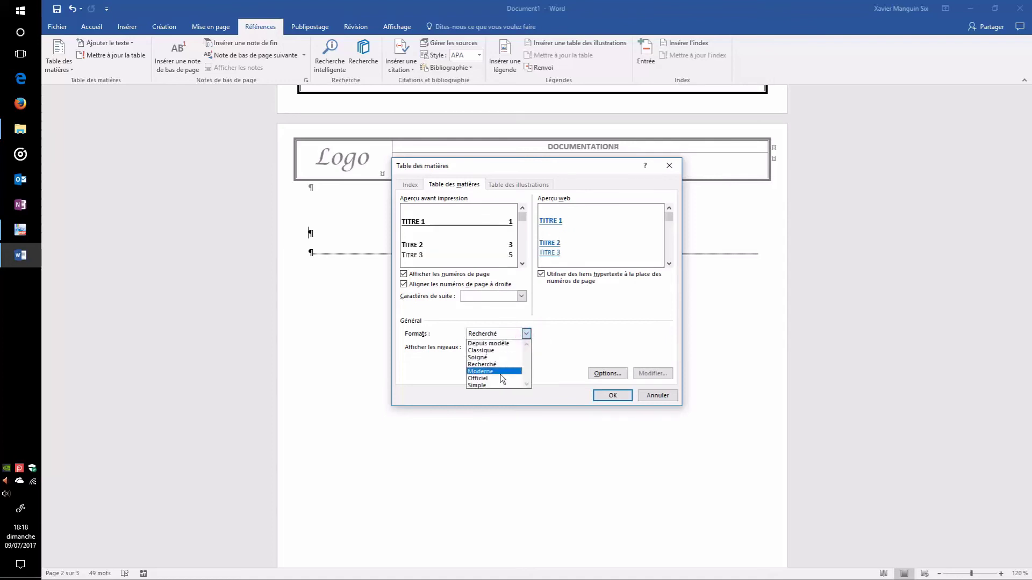
pyautogui.click(499, 378)
pyautogui.click(528, 334)
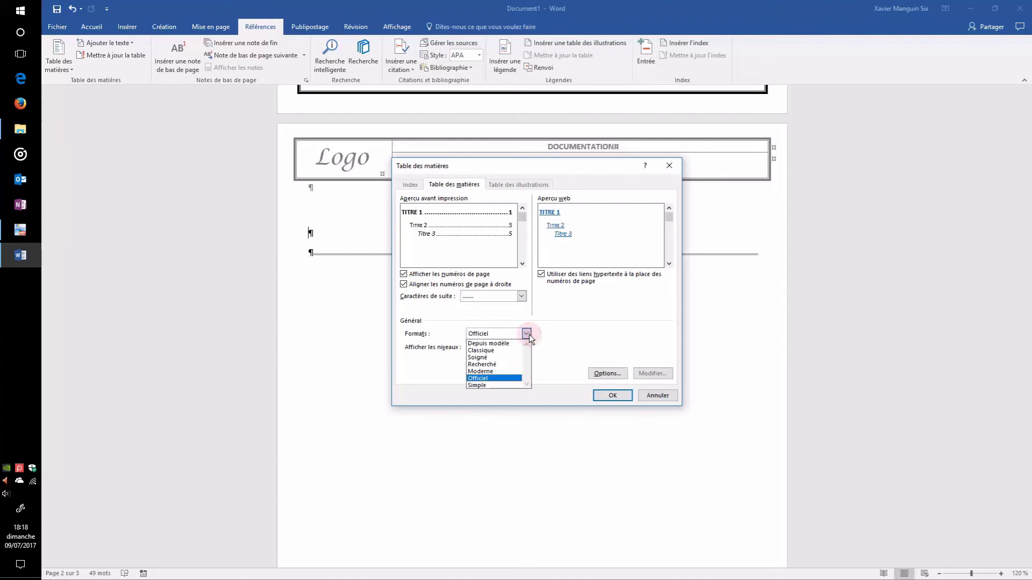
pyautogui.click(518, 342)
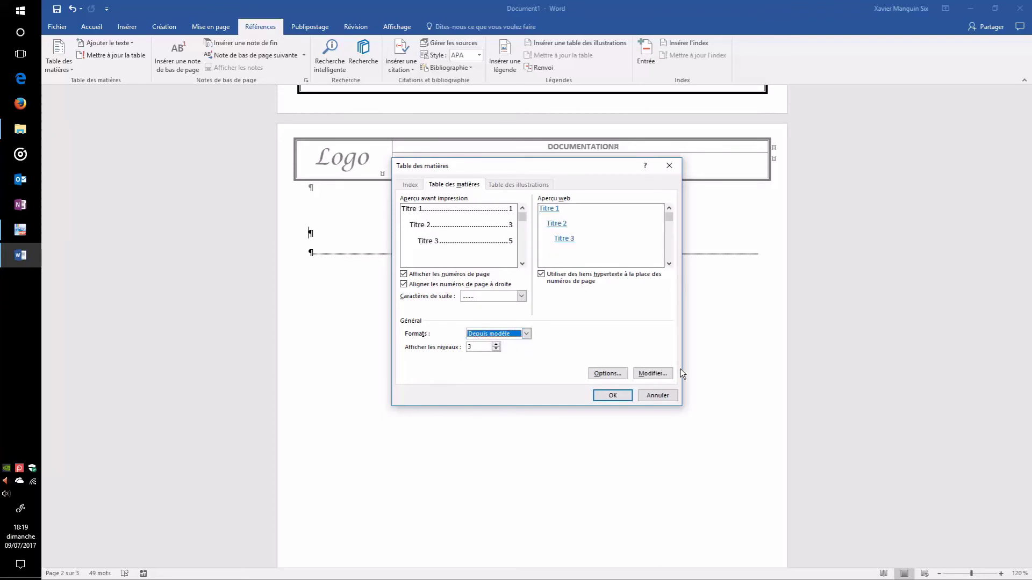
# Assign table of contents levels 1, 2 and 3 to the styles 01_Partie, 02_Titre and 03_SousTitre.
pyautogui.click(611, 374)
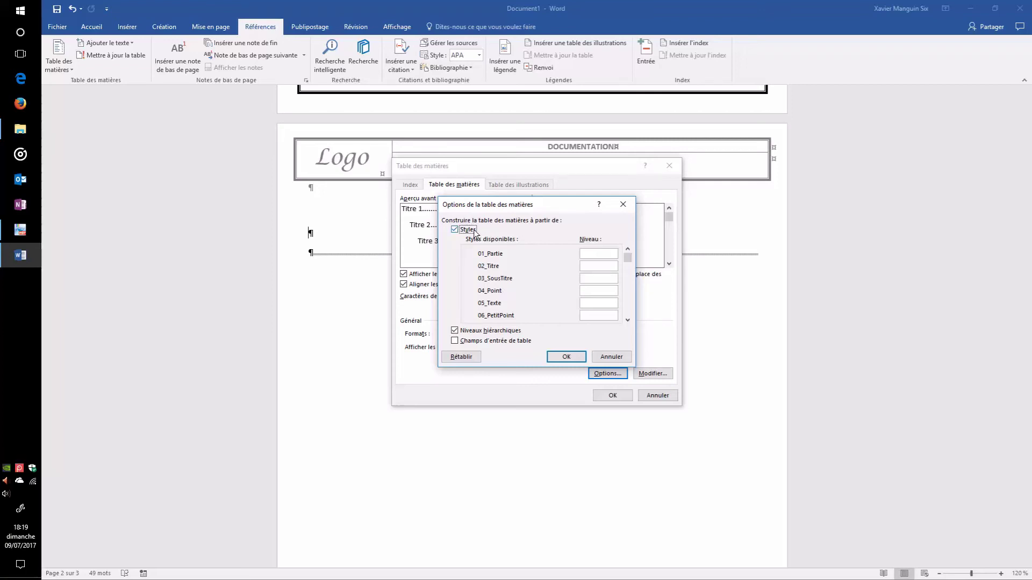
pyautogui.click(596, 253)
pyautogui.write('1')
pyautogui.click(593, 265)
pyautogui.write('2')
pyautogui.click(593, 278)
pyautogui.write('3')
pyautogui.click(597, 291)
pyautogui.write('4')
pyautogui.press('BackSpace')
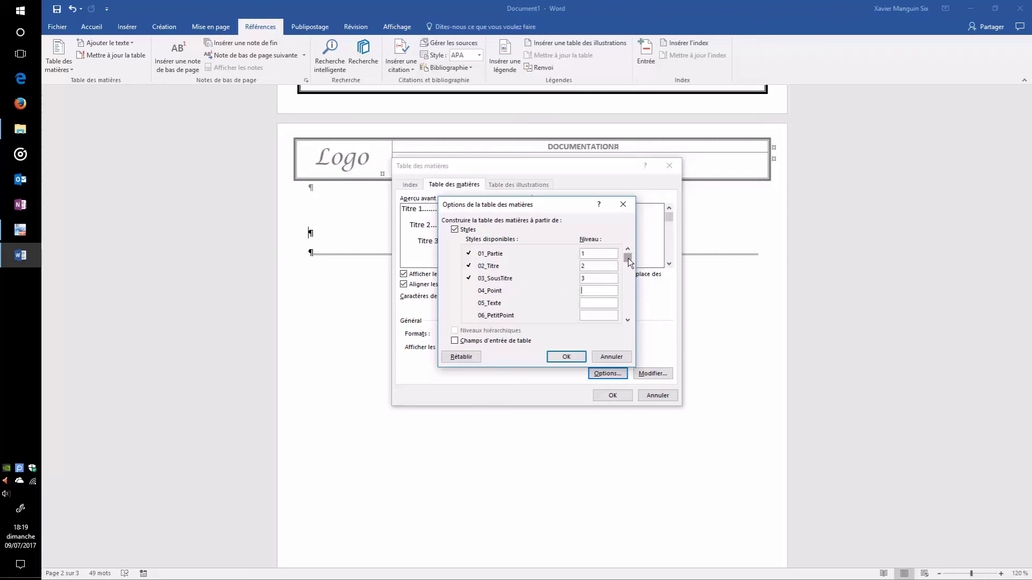
# Clear the table of contents levels of the styles Titre 1, Titre 2 and Titre 3 and accept the options.
pyautogui.click(628, 319)
pyautogui.click(629, 321)
pyautogui.click(629, 321)
pyautogui.click(629, 321)
pyautogui.click(629, 321)
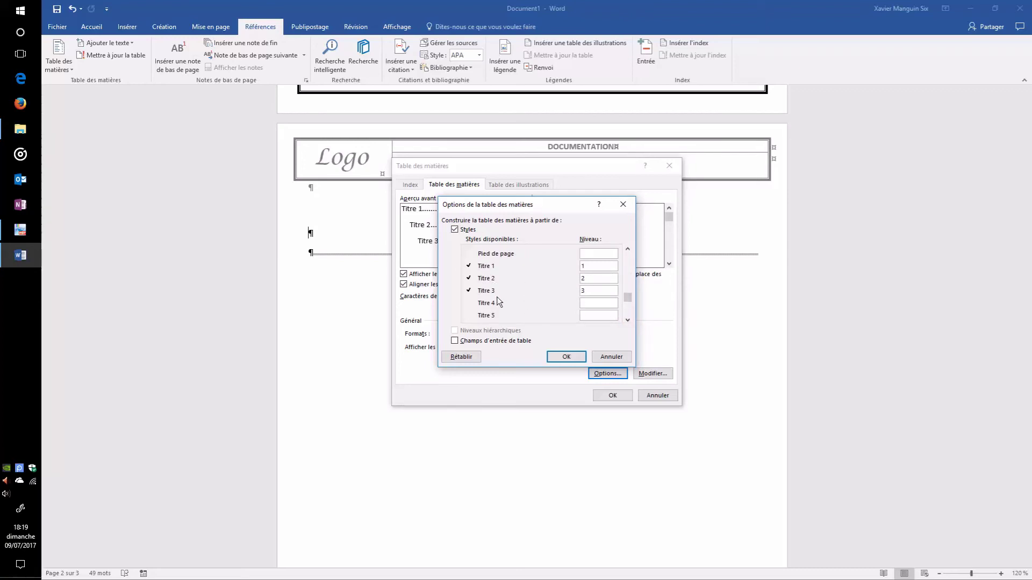
pyautogui.click(593, 267)
pyautogui.click(594, 278)
pyautogui.press('BackSpace')
pyautogui.click(594, 290)
pyautogui.press('BackSpace')
pyautogui.click(568, 358)
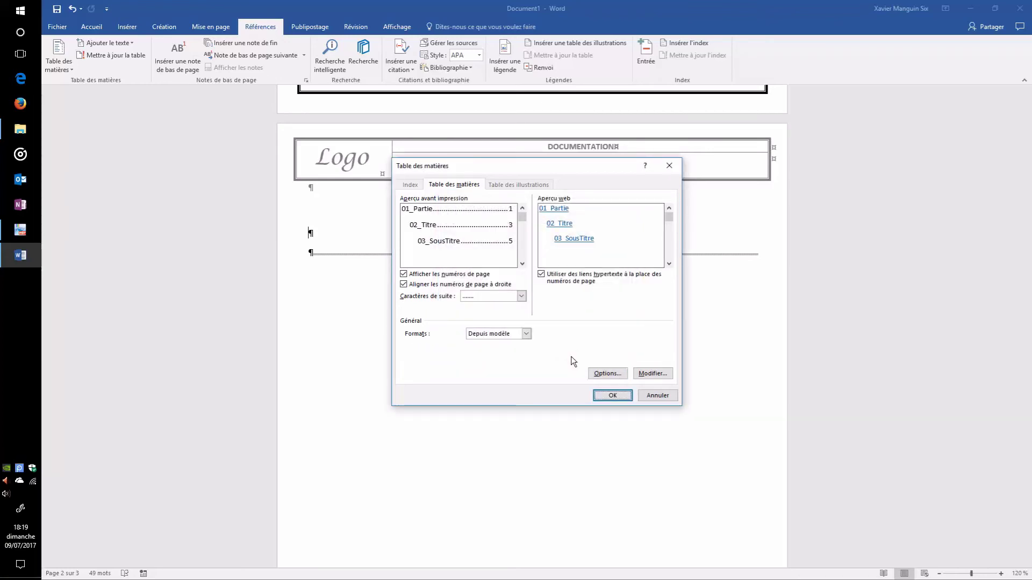
# Examine the entry styles TM 1, TM 2 and TM 3 and the font choices available for TM 3.
pyautogui.click(659, 374)
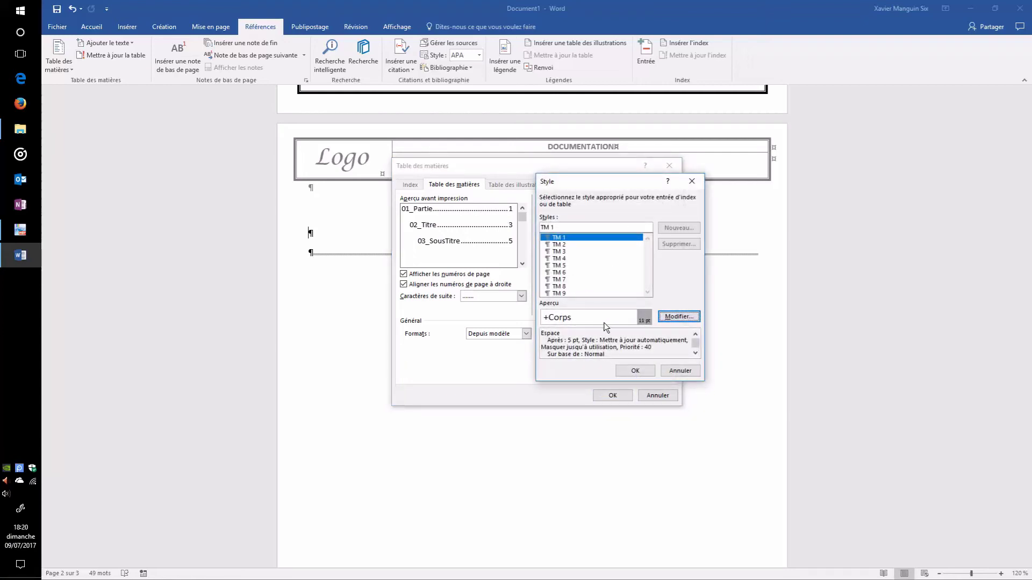
pyautogui.click(564, 238)
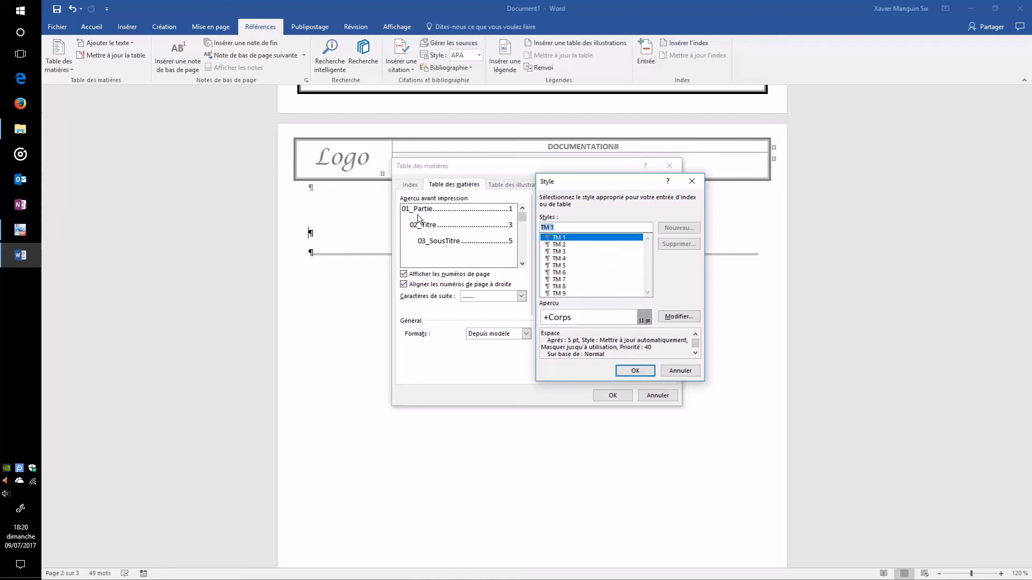
pyautogui.click(584, 245)
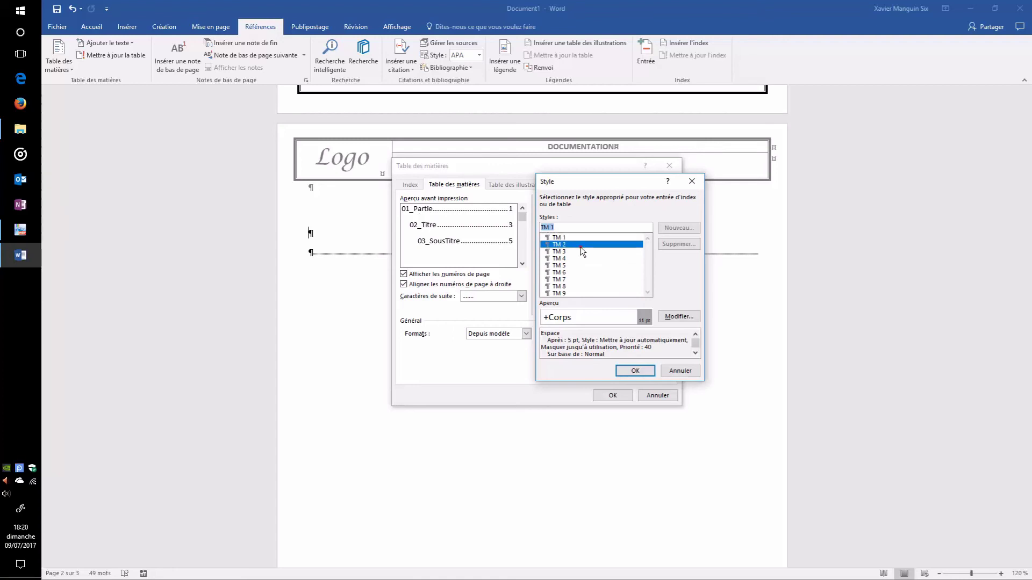
pyautogui.click(573, 251)
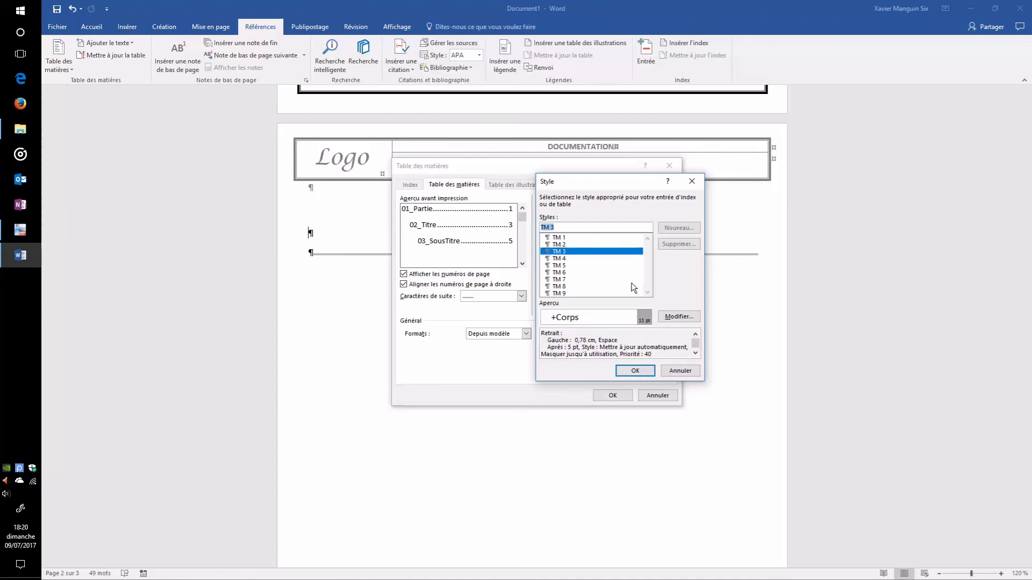
pyautogui.click(678, 317)
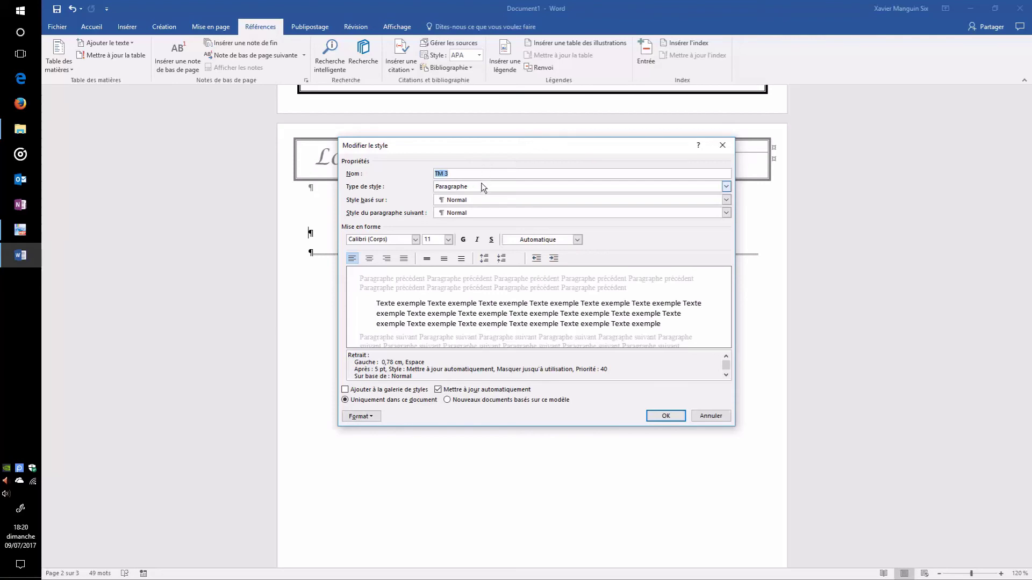
pyautogui.click(415, 240)
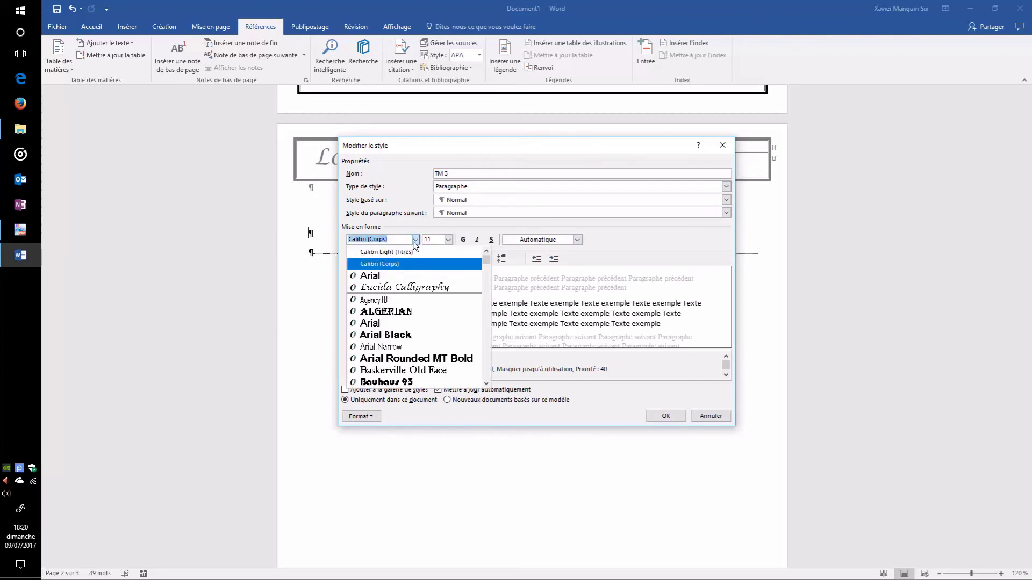
pyautogui.click(415, 240)
pyautogui.click(414, 240)
pyautogui.click(415, 239)
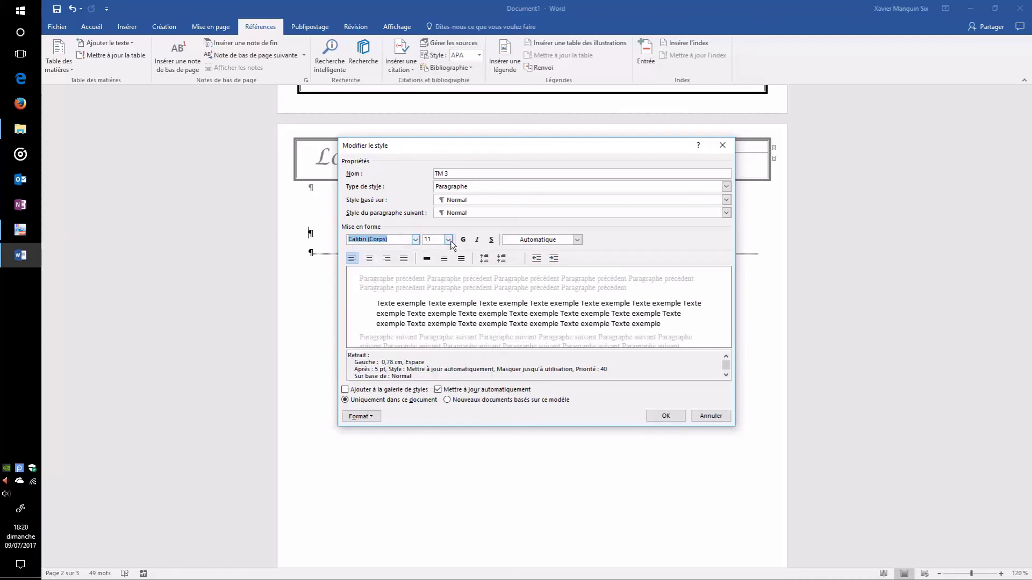
pyautogui.click(710, 417)
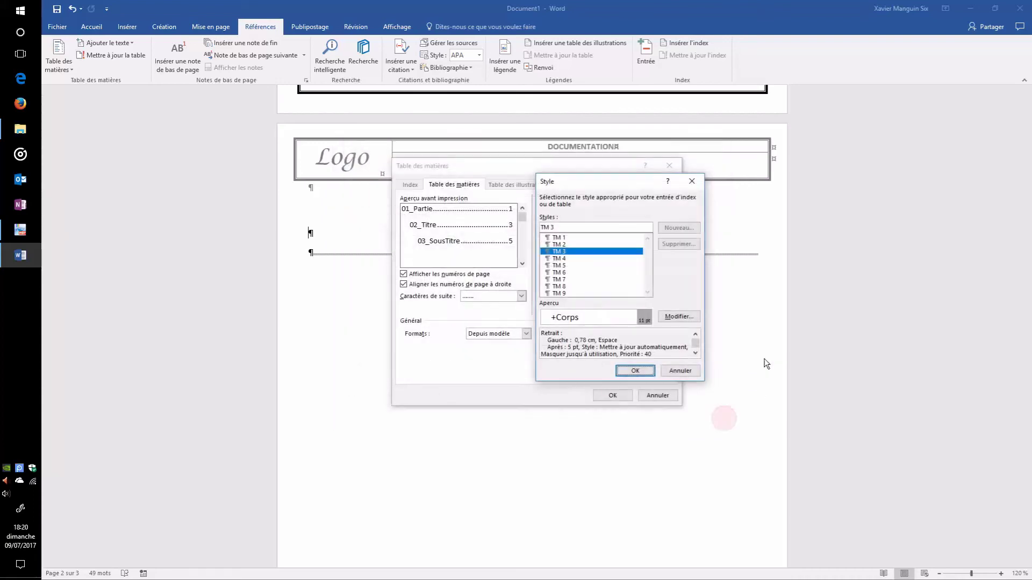
pyautogui.click(680, 371)
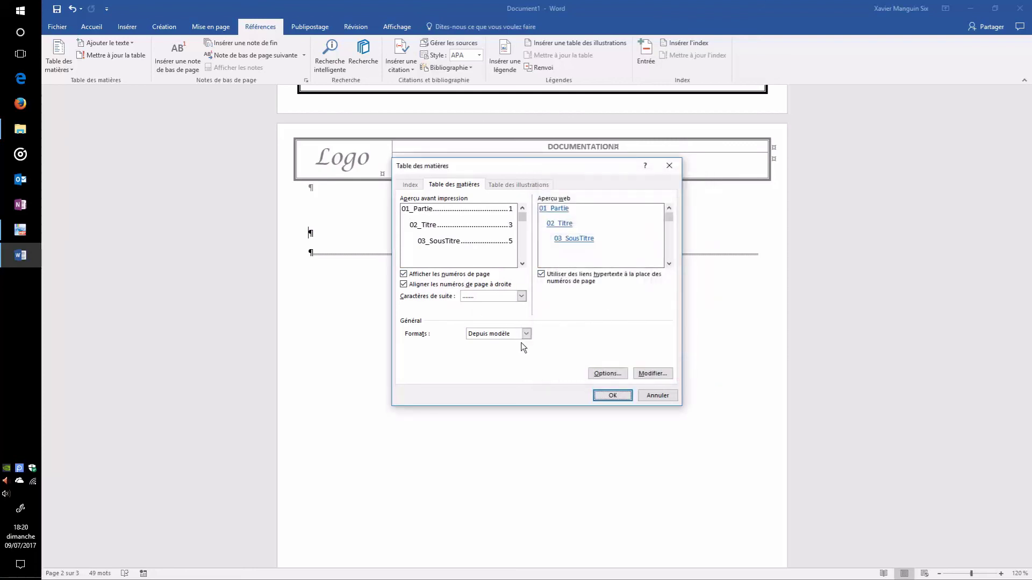
# Insert the configured table of contents below the Sommaire title.
pyautogui.click(613, 397)
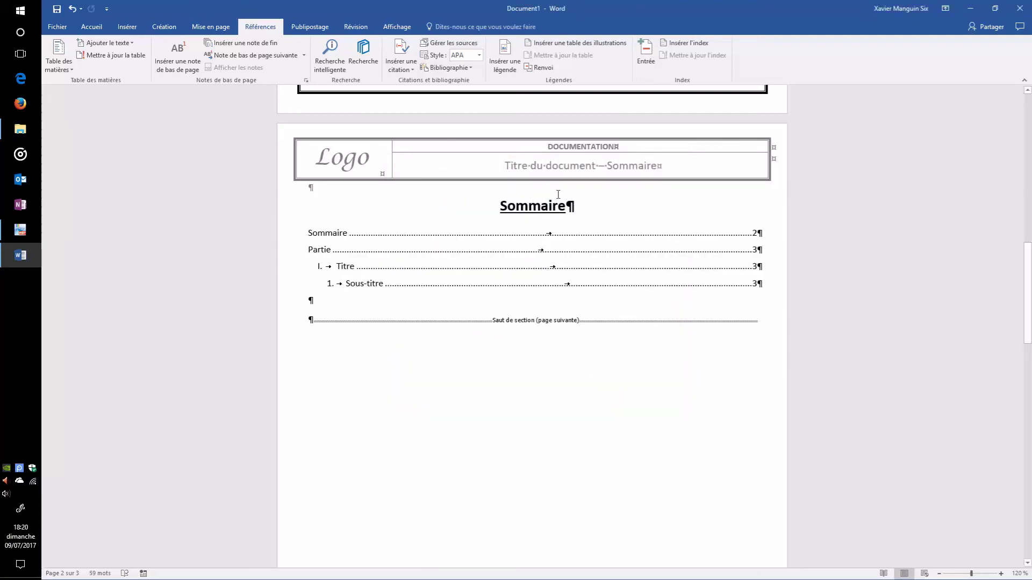
pyautogui.click(547, 208)
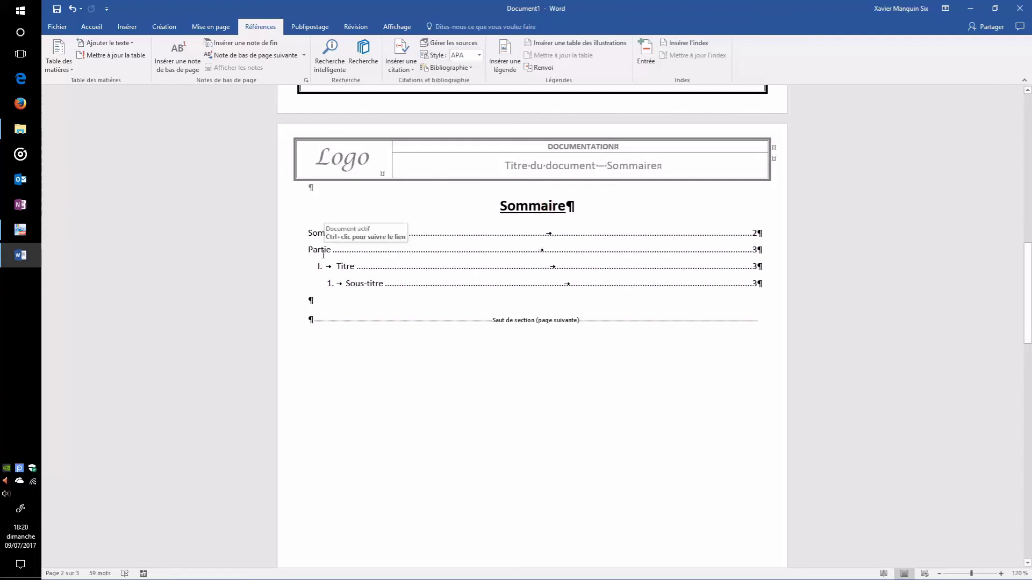
pyautogui.click(314, 271)
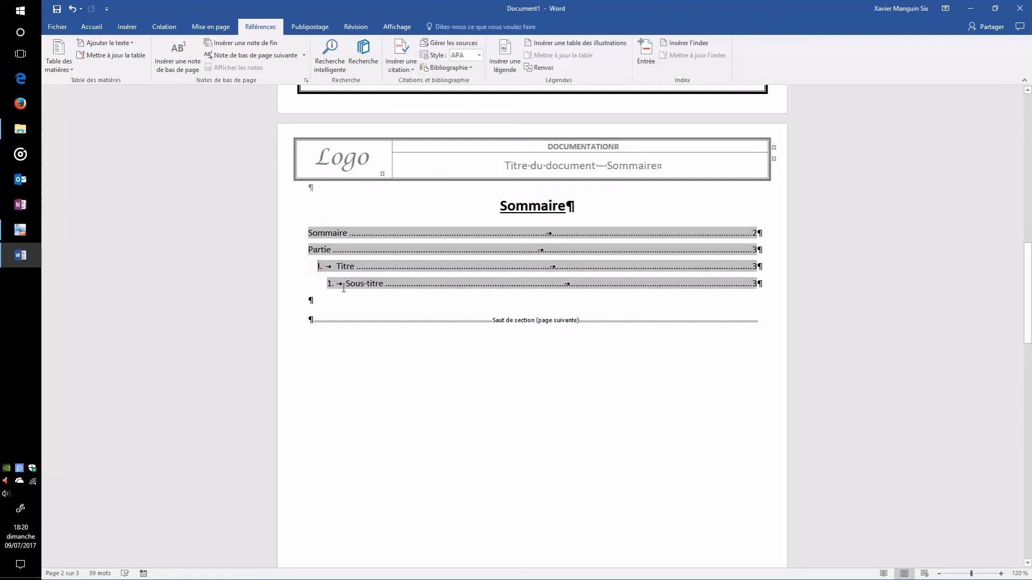
pyautogui.click(415, 298)
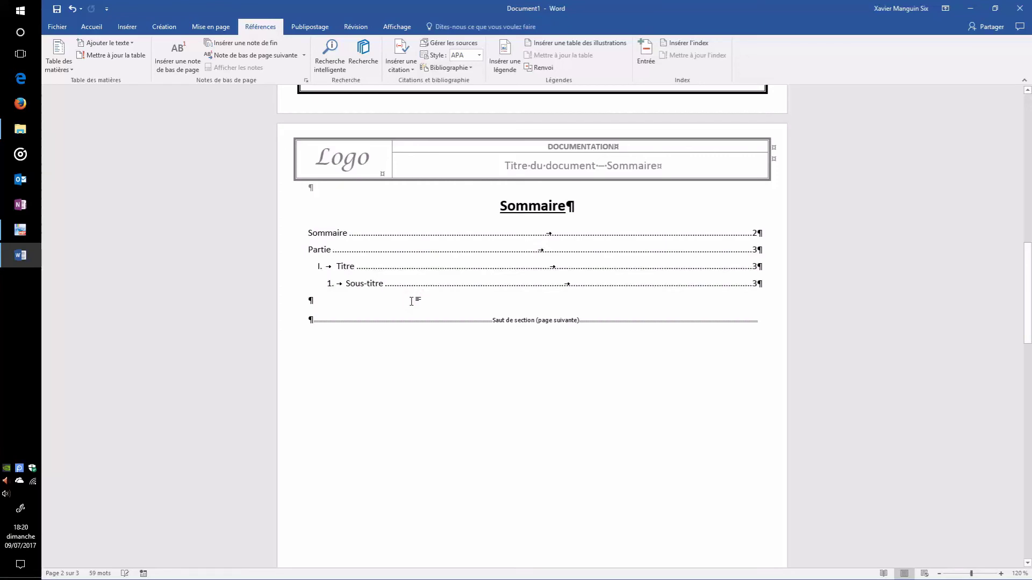
pyautogui.click(352, 302)
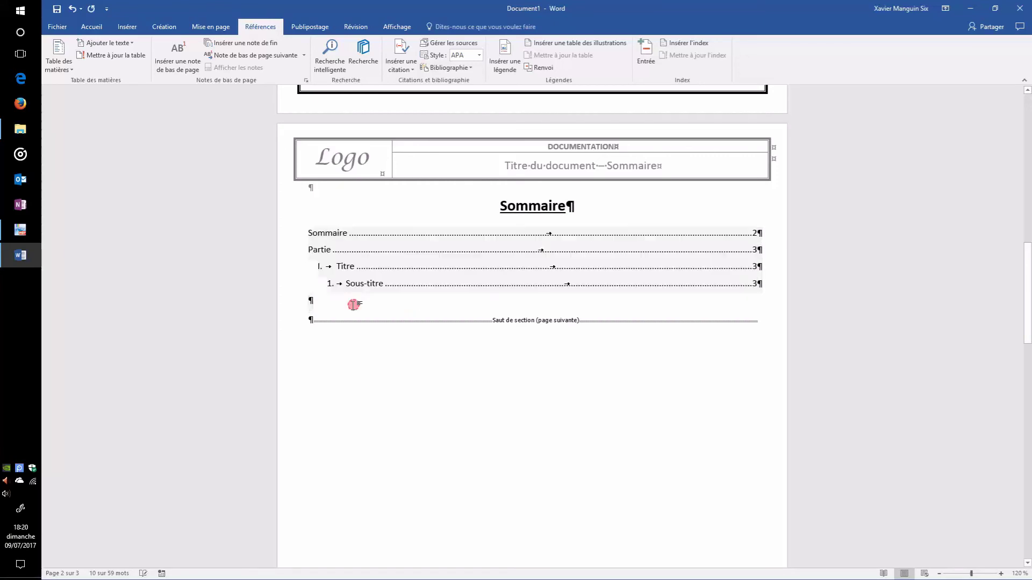
# Hide the formatting marks in the document.
pyautogui.click(91, 26)
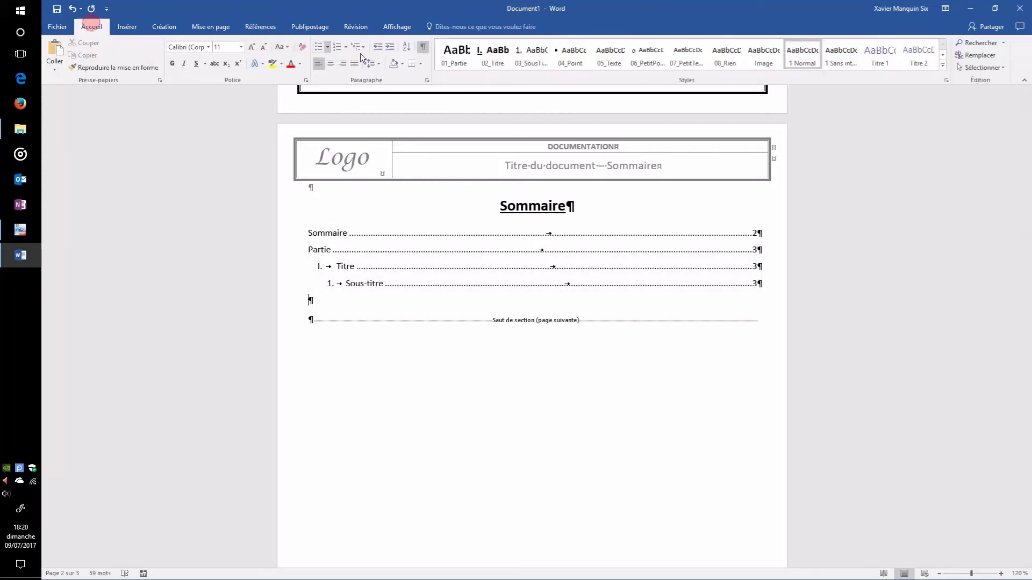
pyautogui.click(423, 47)
pyautogui.click(417, 319)
# Add a new line after the Image line on page 3 and insert a next-page section break there.
pyautogui.scroll(-10, 430, 323)
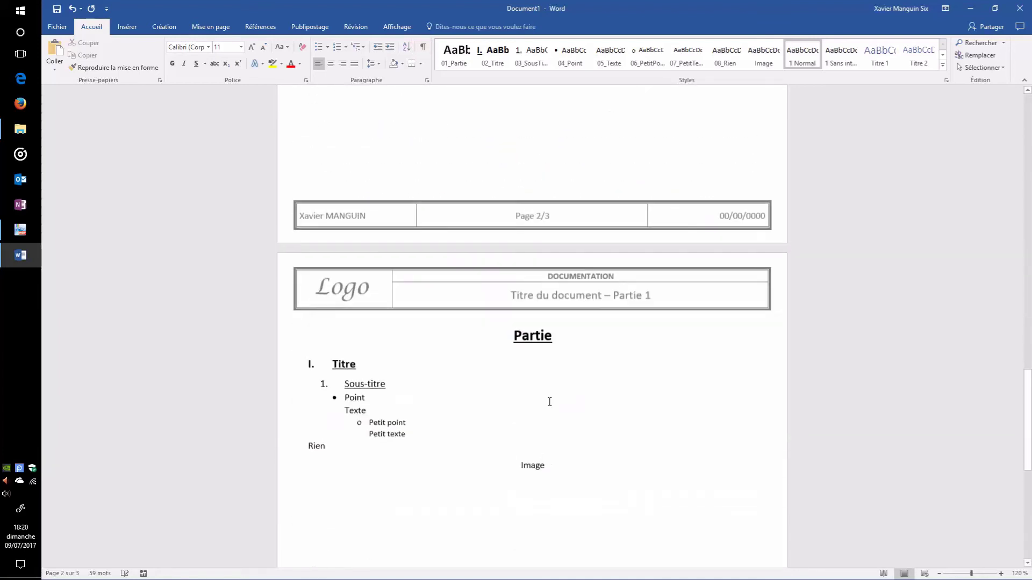
pyautogui.click(437, 377)
pyautogui.click(593, 393)
pyautogui.press('Return')
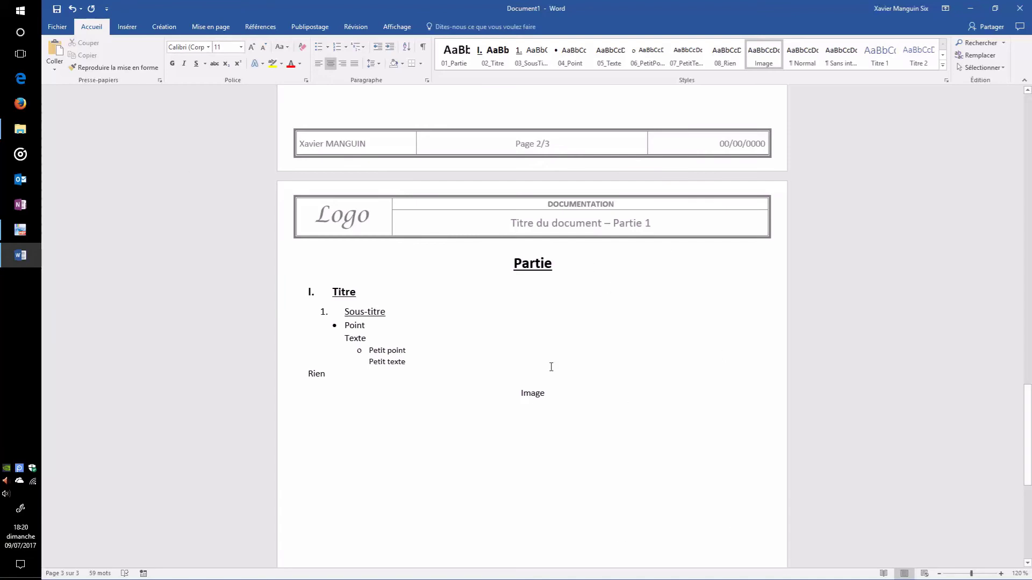
pyautogui.click(204, 27)
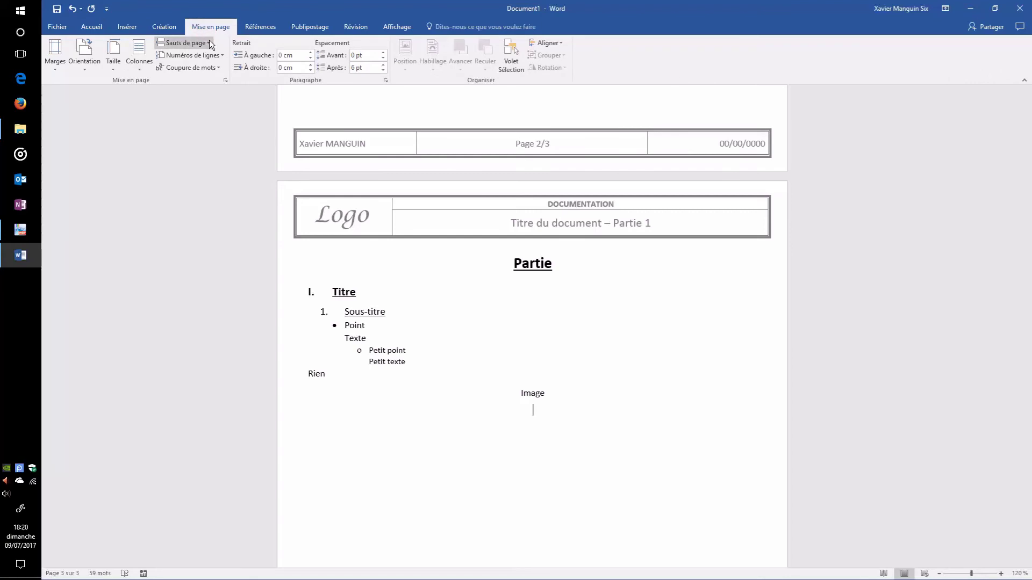
pyautogui.click(208, 40)
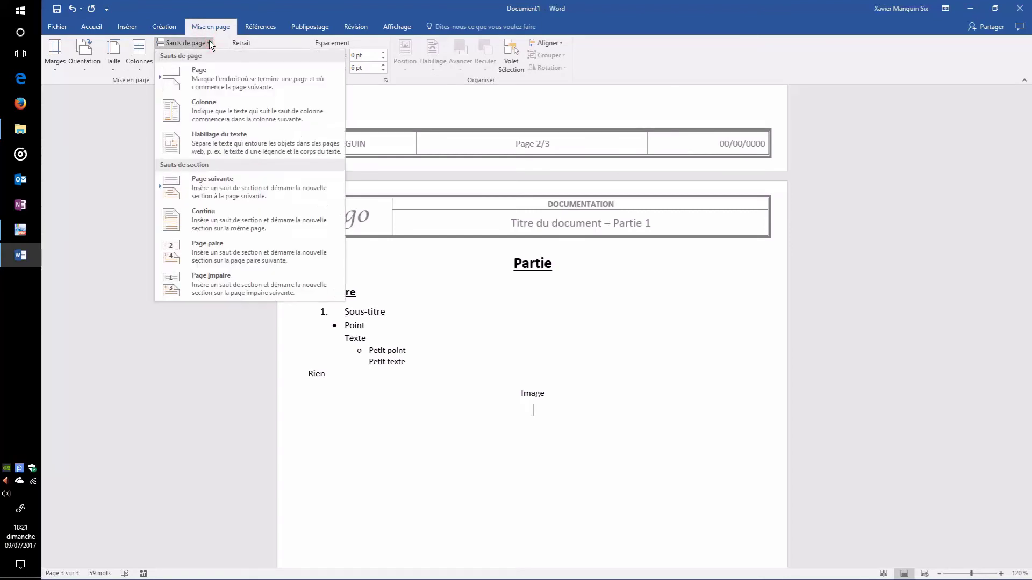
pyautogui.click(223, 183)
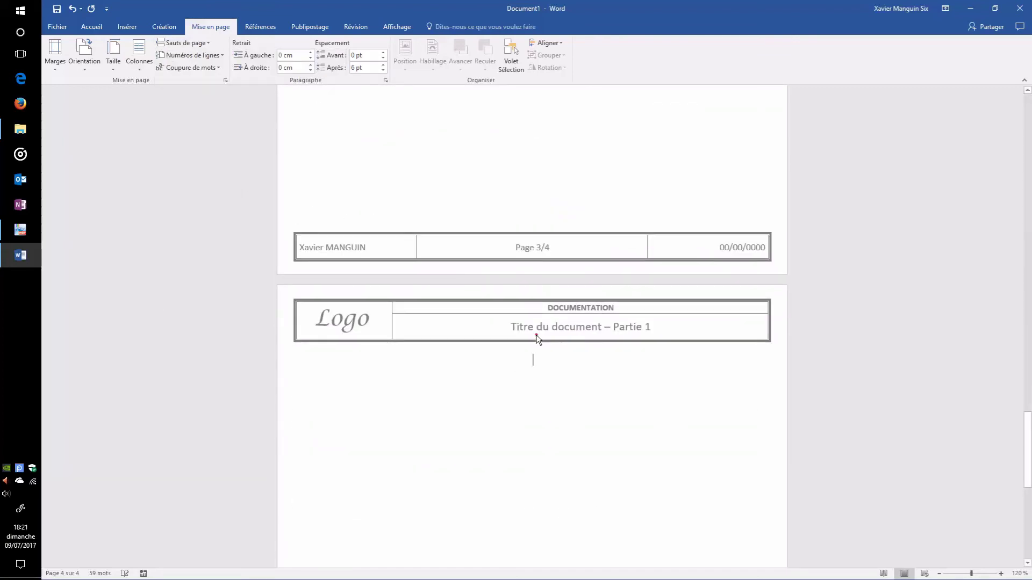
# Try changing the new section's still-linked header from Partie 1 to Partie 2, and restore its number to 1.
pyautogui.doubleClick(601, 328)
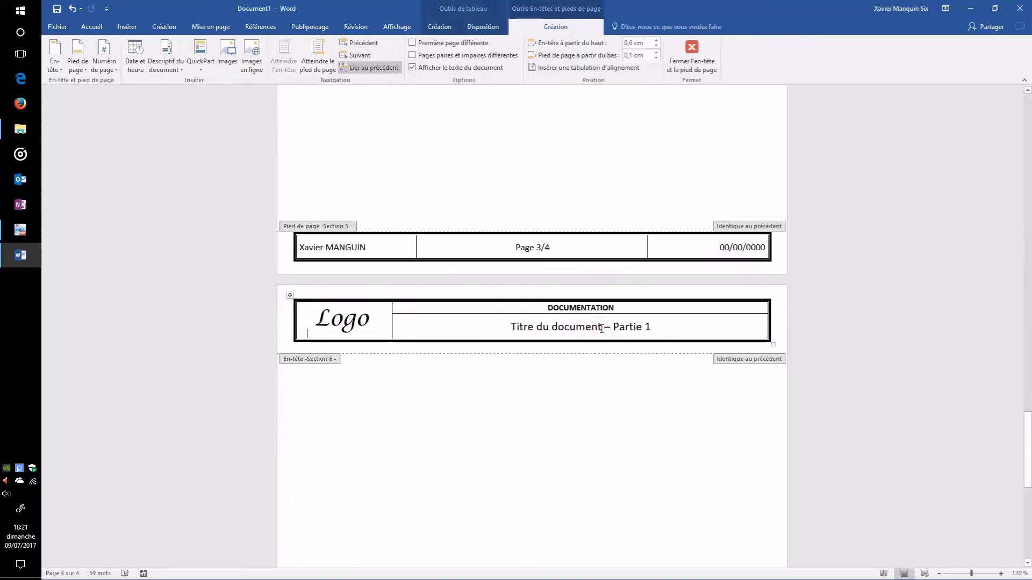
pyautogui.doubleClick(648, 328)
pyautogui.press('BackSpace')
pyautogui.write('2')
pyautogui.scroll(3, 571, 331)
pyautogui.scroll(15, 571, 331)
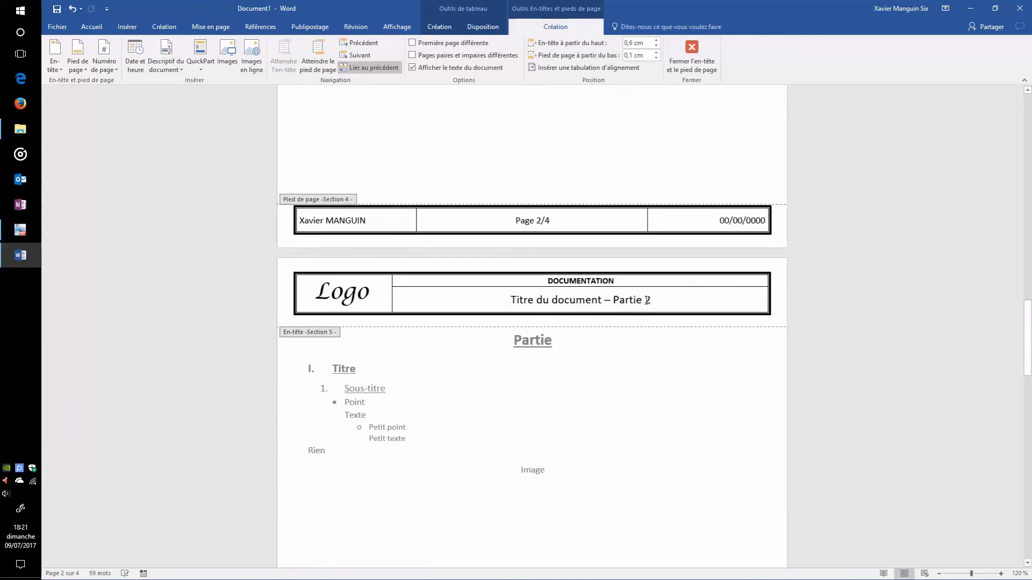
pyautogui.scroll(-15, 667, 296)
pyautogui.doubleClick(654, 389)
pyautogui.press('BackSpace')
pyautogui.write('1')
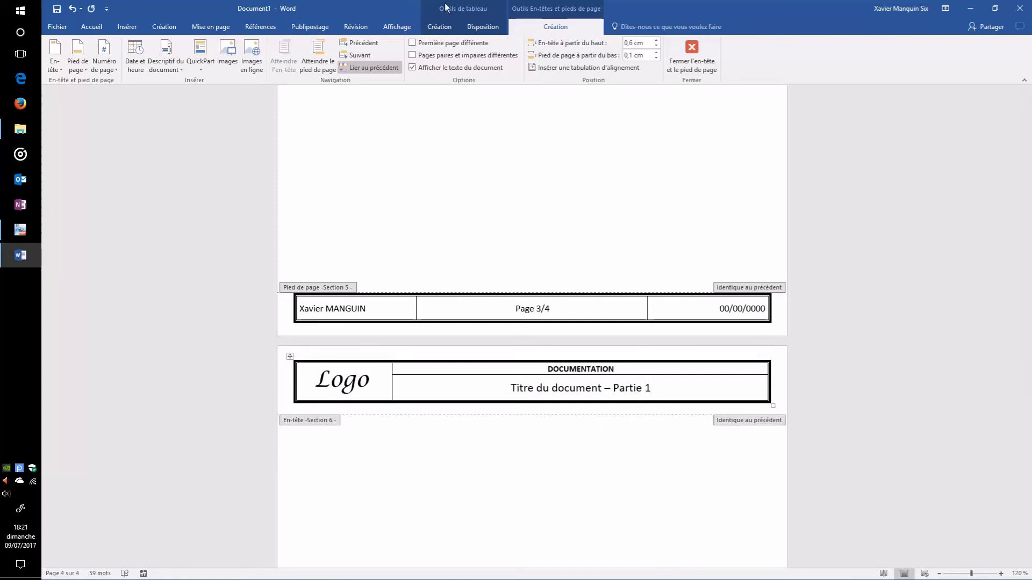
# Unlink the new section's header from the previous one and change its title to "Titre du document – Partie 2".
pyautogui.click(367, 68)
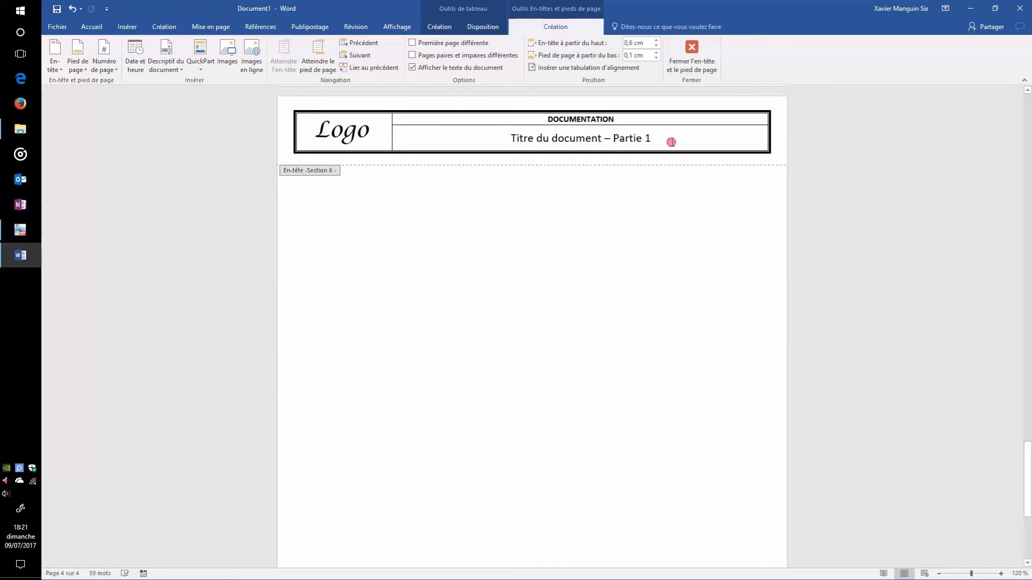
pyautogui.press('BackSpace')
pyautogui.write('2')
pyautogui.doubleClick(581, 189)
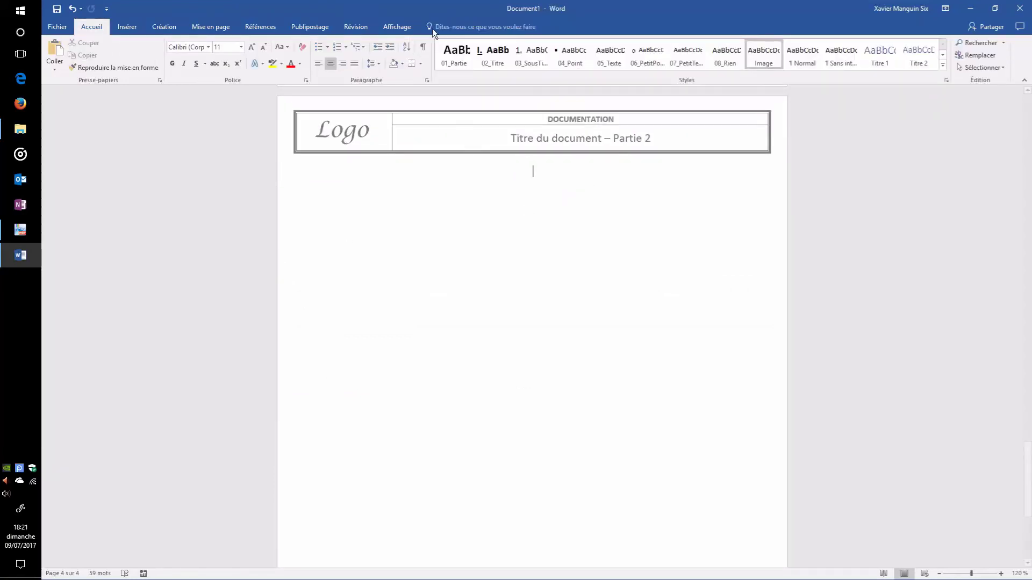
# Add the heading "Partie 2" in style 01_Partie, followed by titles "I" and "II" in style 02_Titre.
pyautogui.click(457, 60)
pyautogui.write('Partie 2')
pyautogui.press('Return')
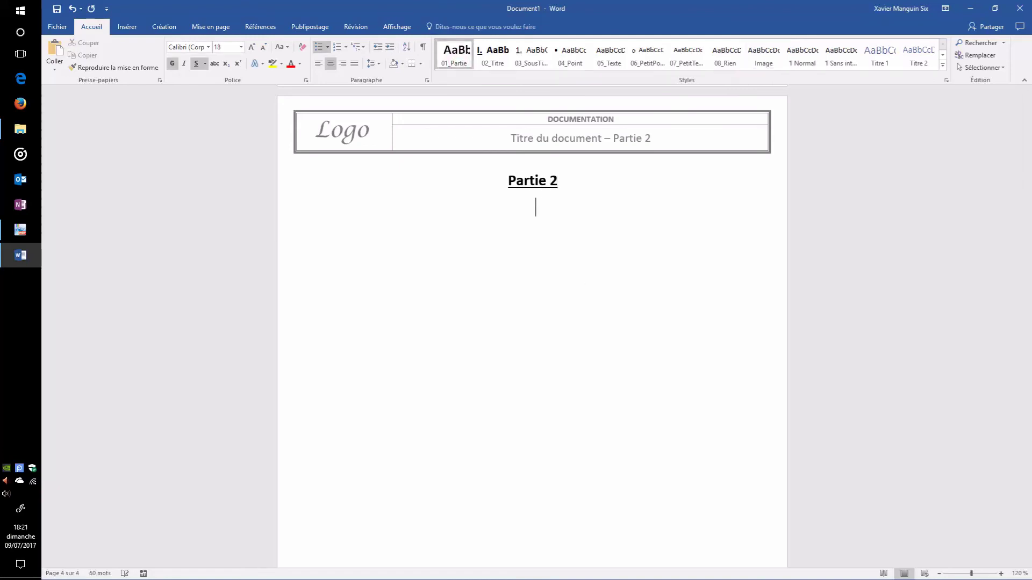
pyautogui.hotkey('ctrl', 'alt', '2')
pyautogui.write('I')
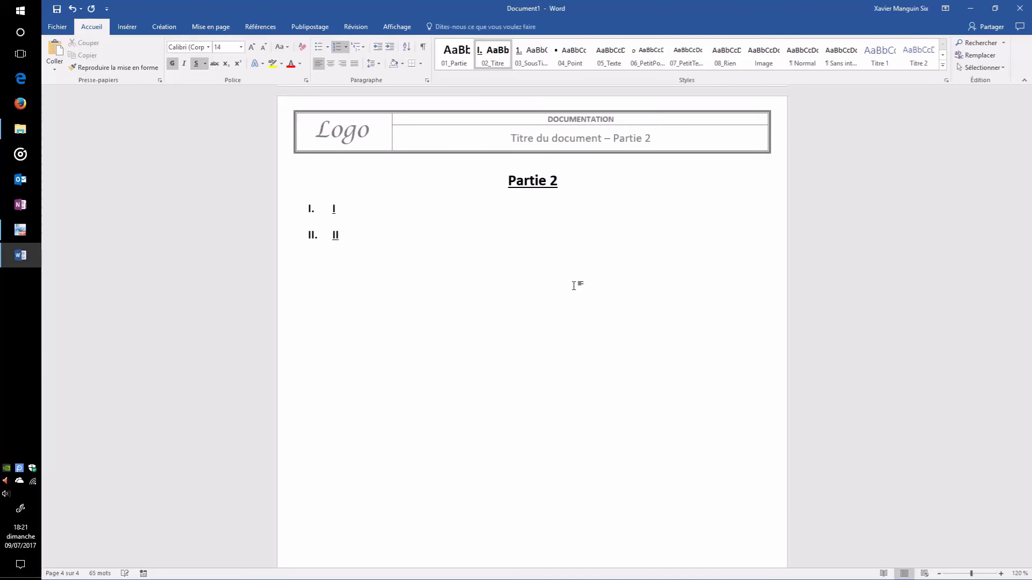
# Under title I, add subtitles "1", "2" and "3" in style 03_SousTitre, with a 04_Point bullet "Point" below subtitle 1.
pyautogui.click(447, 212)
pyautogui.press('Return')
pyautogui.hotkey('ctrl', 'alt', '3')
pyautogui.write('1')
pyautogui.press('Return')
pyautogui.hotkey('ctrl', 'alt', '4')
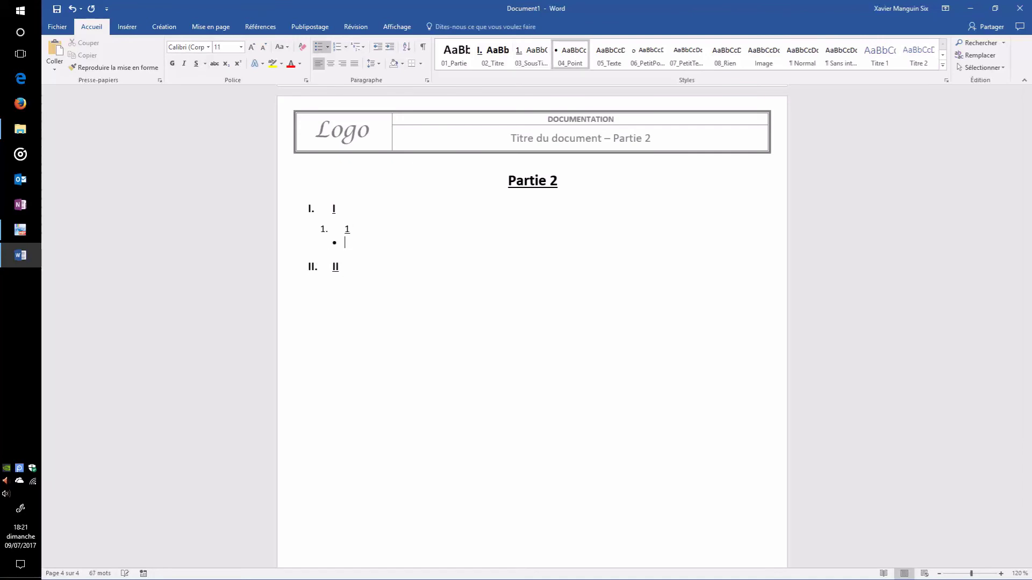
pyautogui.write('Point')
pyautogui.press('Return')
pyautogui.hotkey('ctrl', 'alt', '3')
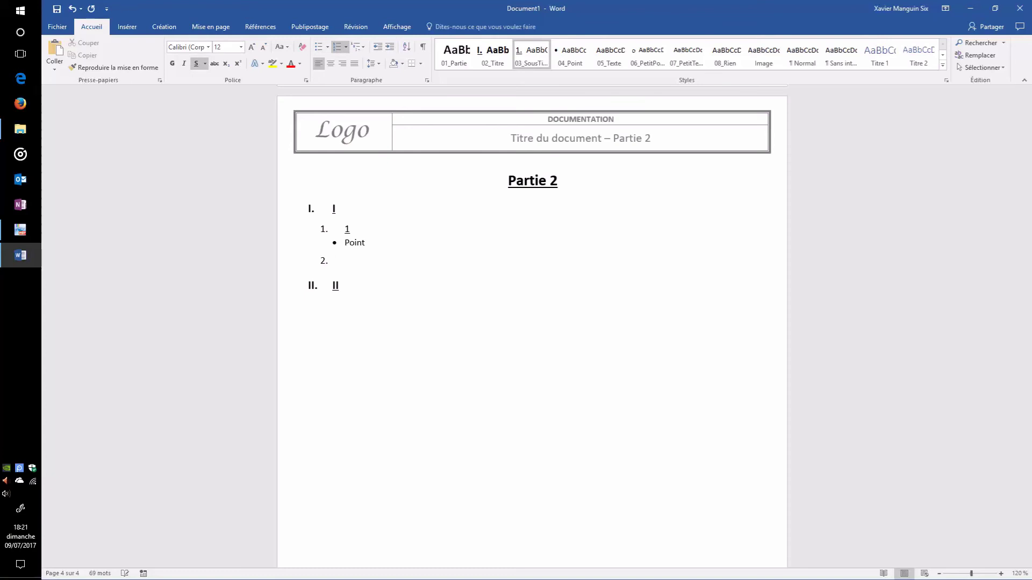
pyautogui.press('Return')
# Under title II, add subtitles "1" and "2" in style 03_SousTitre.
pyautogui.click(385, 316)
pyautogui.press('Return')
pyautogui.hotkey('ctrl', 'alt', '3')
pyautogui.hotkey('ctrl', 'alt', '4')
pyautogui.write('2')
pyautogui.press('BackSpace')
pyautogui.hotkey('ctrl', 'z')
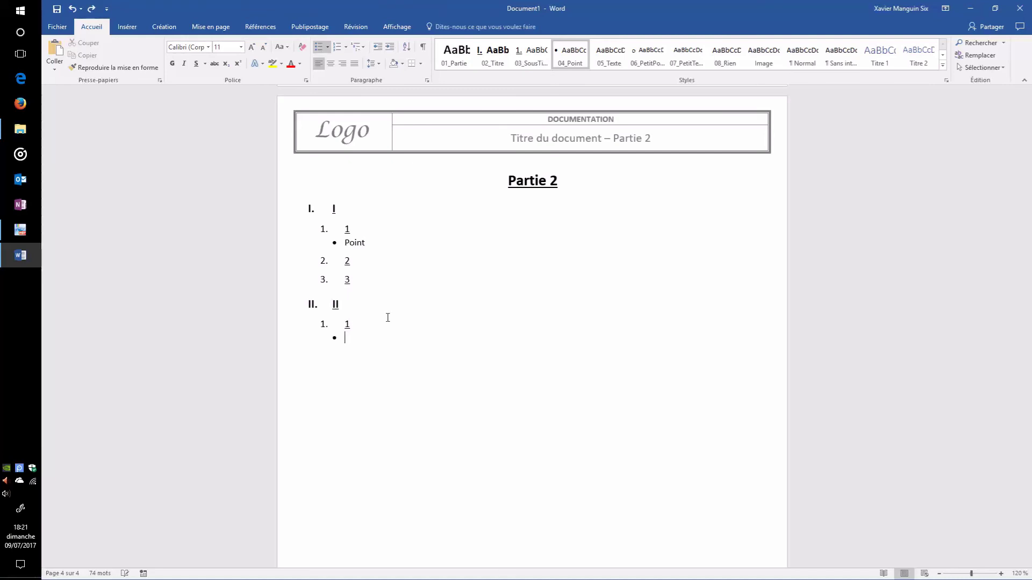
pyautogui.hotkey('ctrl', 'alt', '3')
pyautogui.click(433, 267)
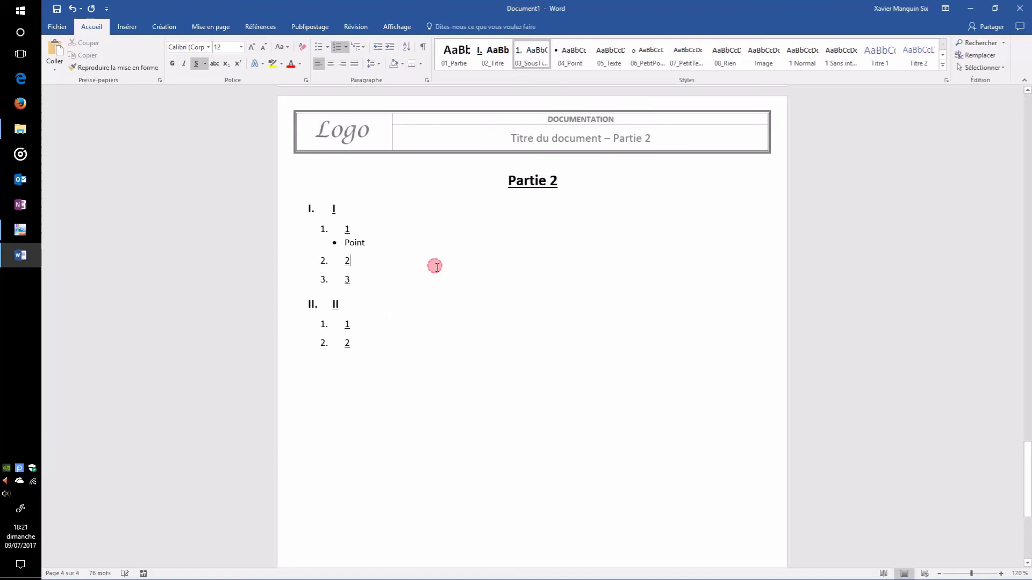
# Update the entire table of contents on the Sommaire page, including its entries and page numbers.
pyautogui.scroll(8, 412, 256)
pyautogui.scroll(15, 412, 251)
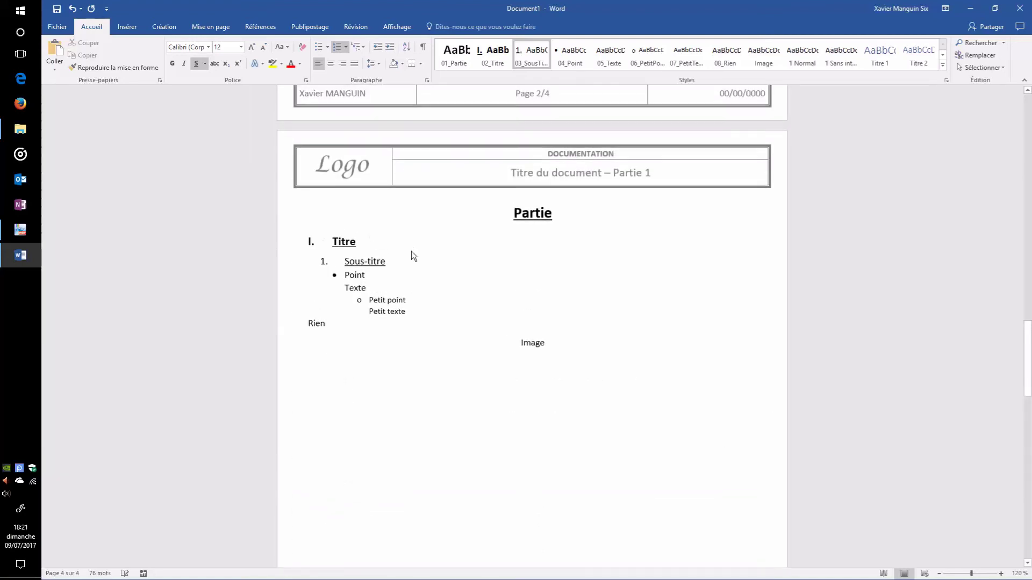
pyautogui.scroll(5, 412, 251)
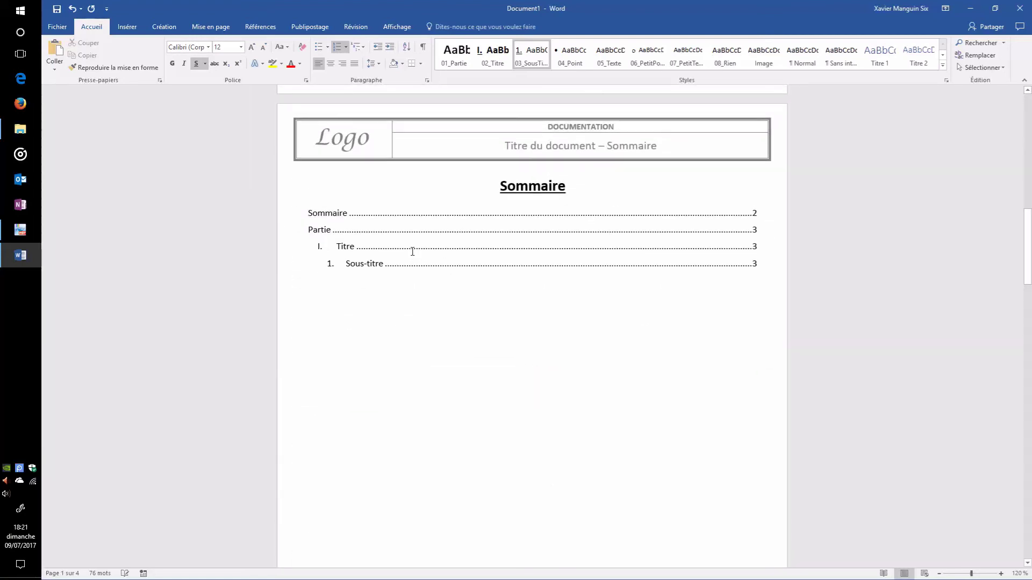
pyautogui.rightClick(390, 232)
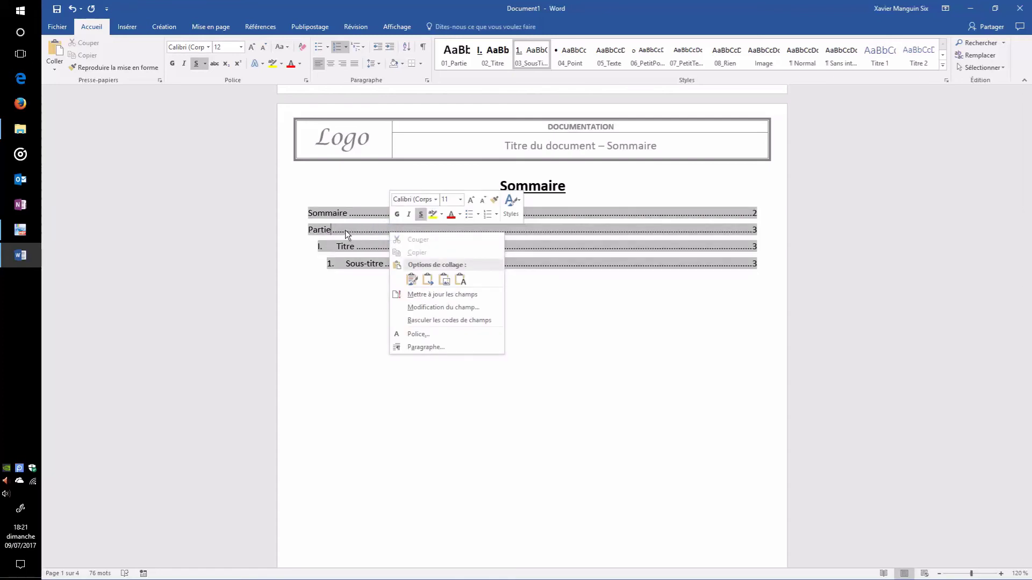
pyautogui.click(472, 294)
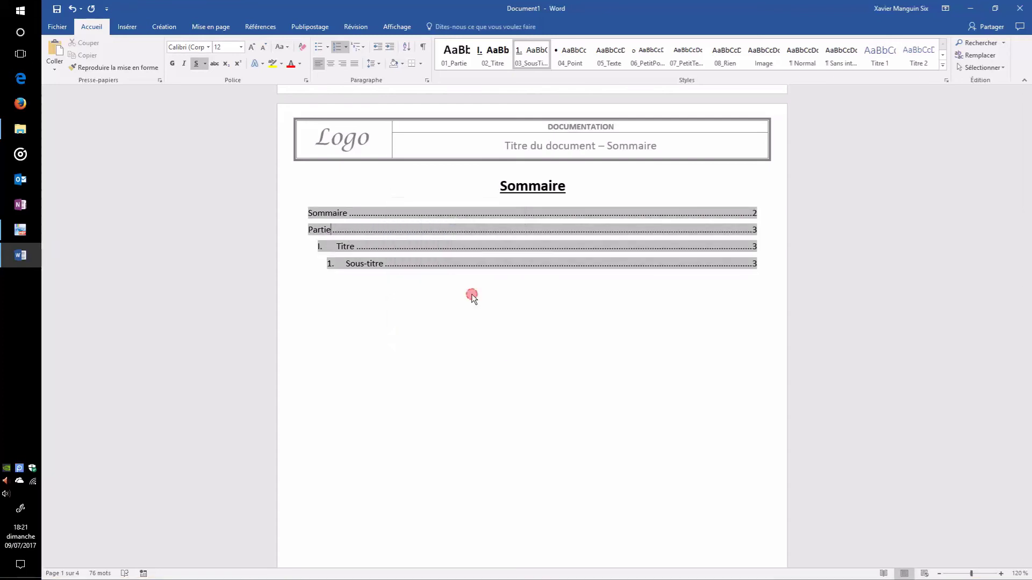
pyautogui.click(515, 294)
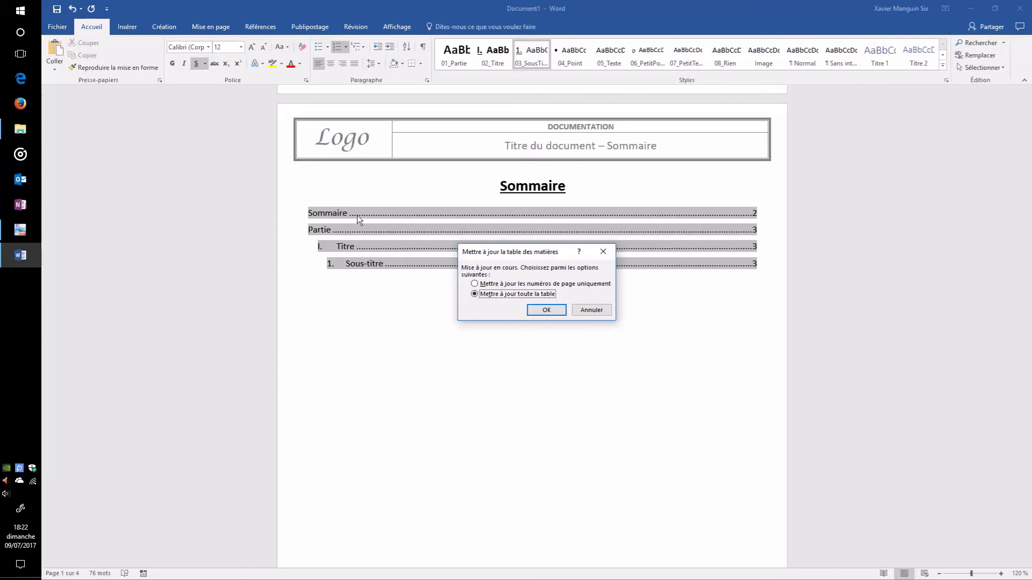
pyautogui.click(546, 310)
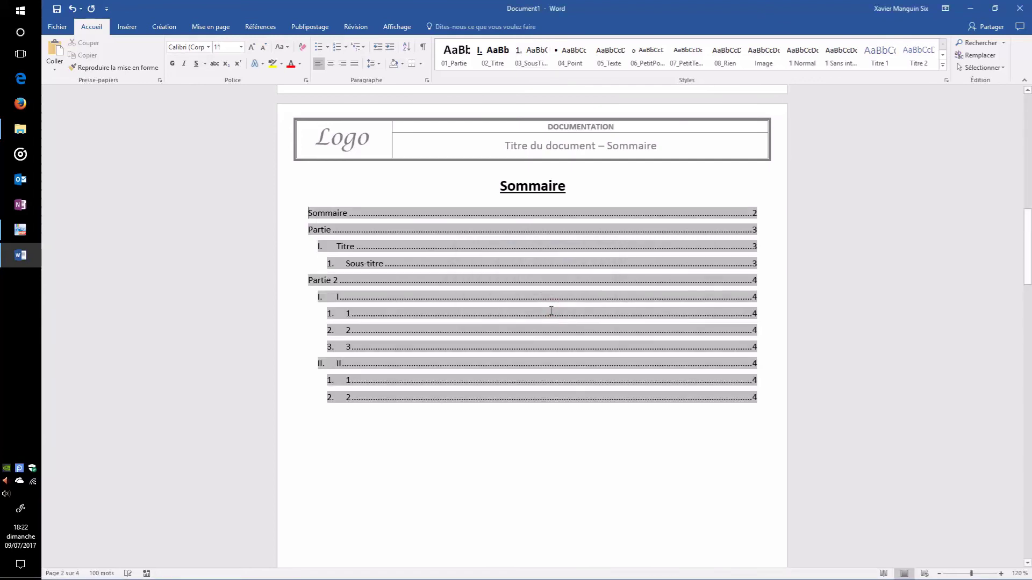
pyautogui.click(480, 439)
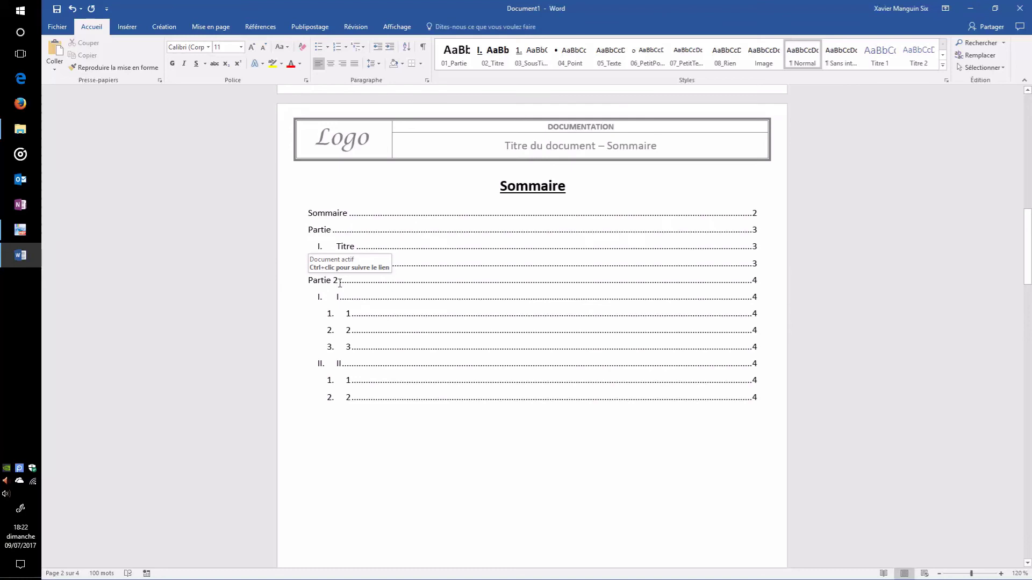
pyautogui.doubleClick(756, 279)
pyautogui.click(376, 305)
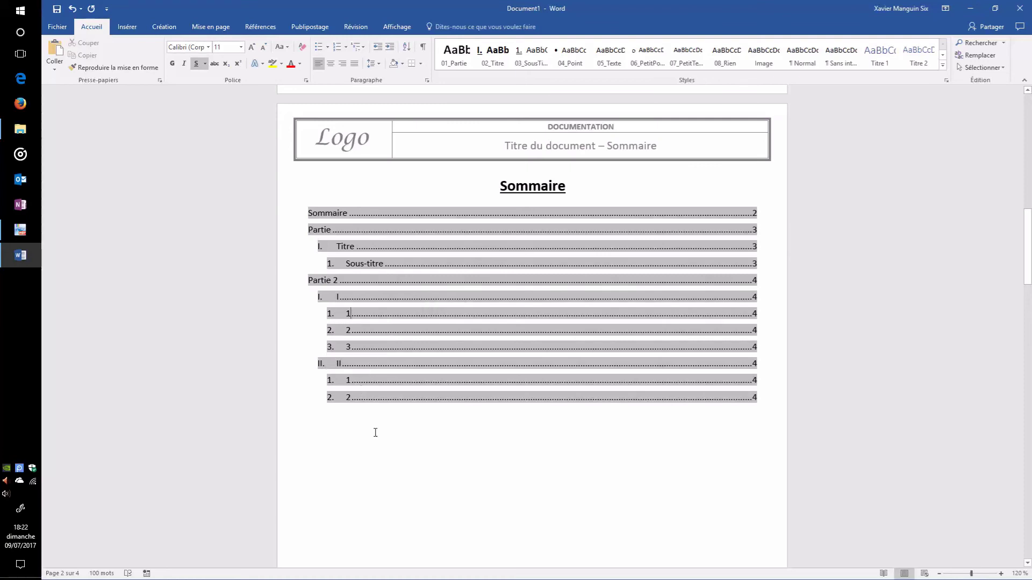
pyautogui.click(437, 424)
# Delete the Partie 2 heading and all the sample titles, subtitles and bullet below it on the last page.
pyautogui.scroll(-10, 474, 417)
pyautogui.scroll(-15, 518, 401)
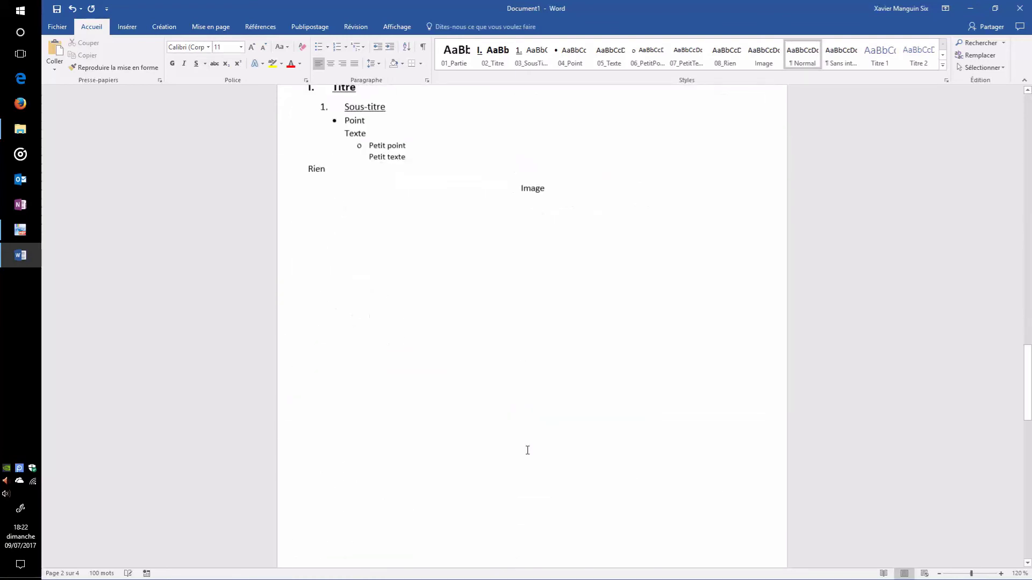
pyautogui.moveTo(497, 440); pyautogui.dragTo(333, 231)
pyautogui.press('BackSpace')
pyautogui.press('BackSpace')
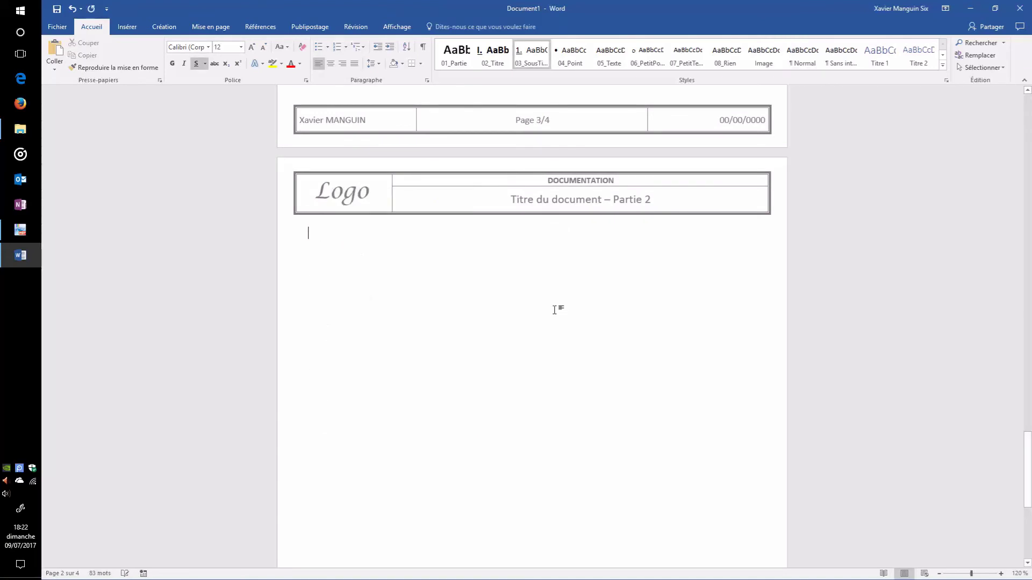
pyautogui.press('BackSpace')
# Refresh the Sommaire table of contents to remove the deleted Partie 2 entries.
pyautogui.scroll(8, 559, 281)
pyautogui.scroll(8, 559, 281)
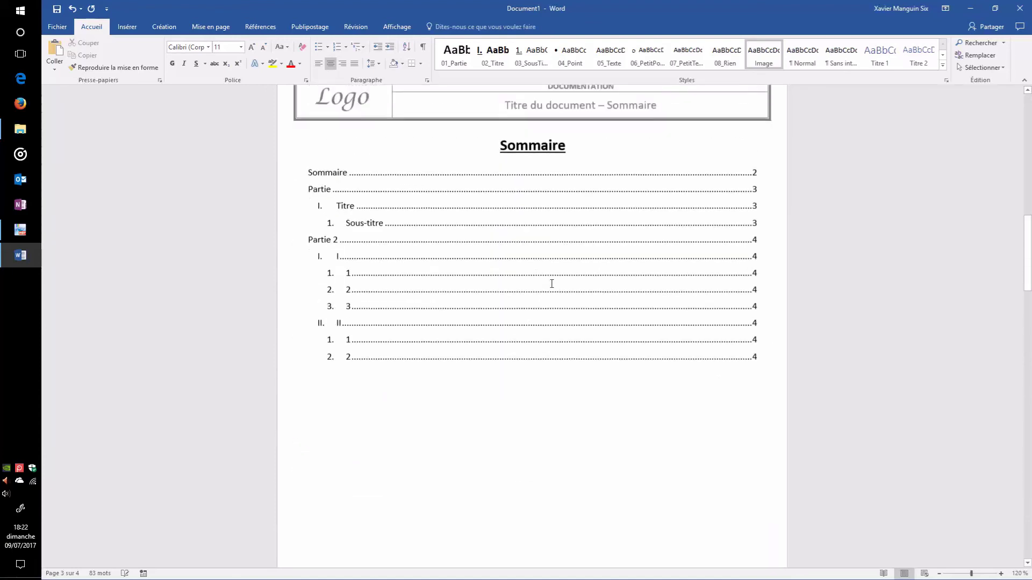
pyautogui.rightClick(508, 272)
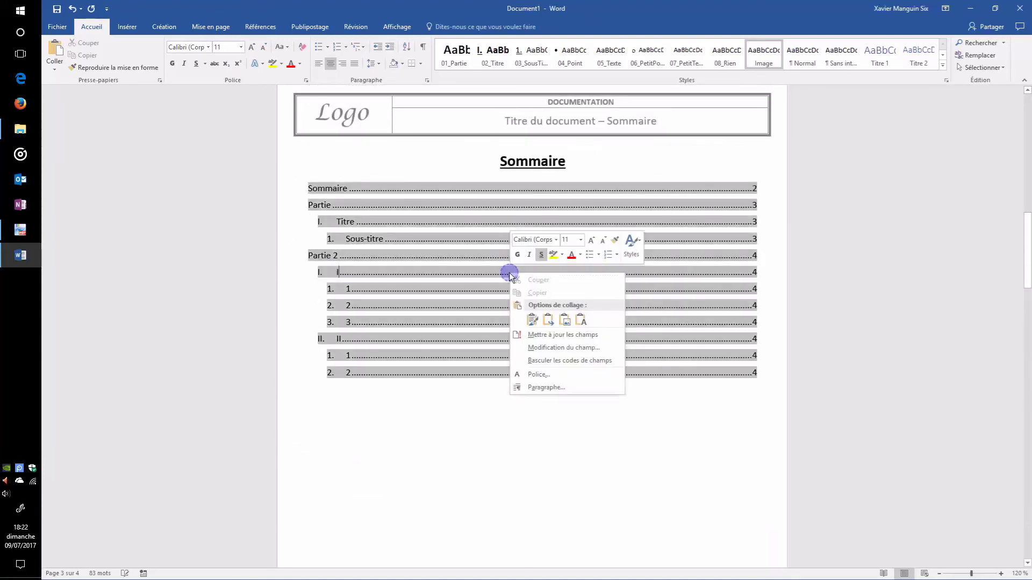
pyautogui.click(598, 334)
pyautogui.click(468, 282)
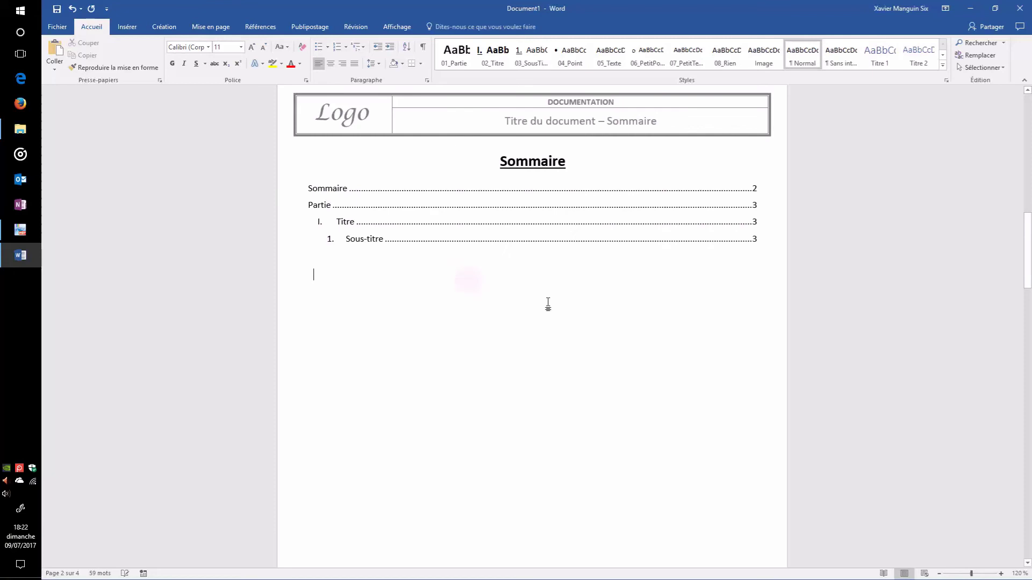
# Place the cursor on the empty Partie 2 page and show the formatting marks to reveal the section breaks.
pyautogui.scroll(5, 547, 302)
pyautogui.scroll(6, 548, 300)
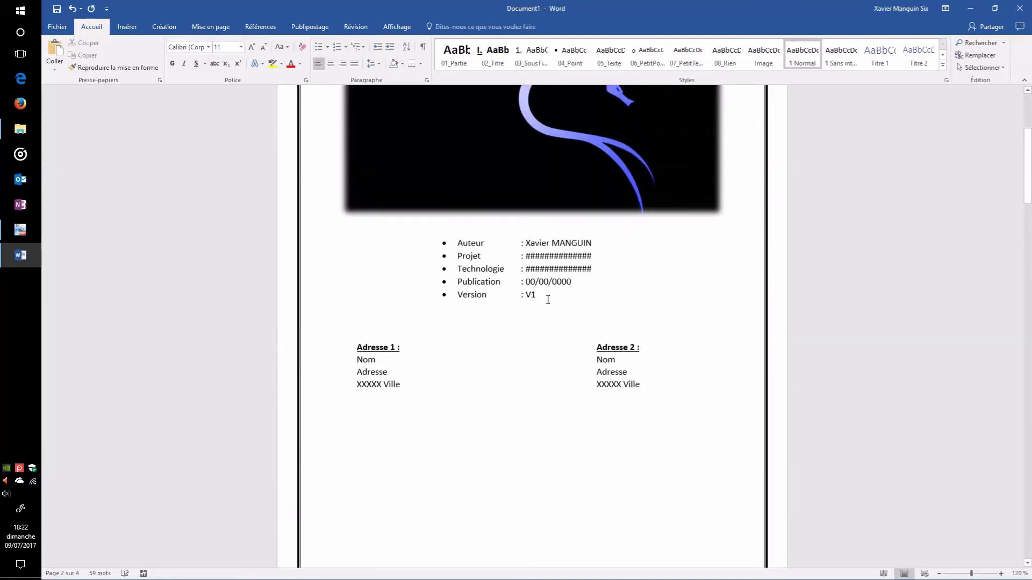
pyautogui.keyDown('ctrl'); pyautogui.scroll(-5, 534, 279); pyautogui.keyUp('ctrl')
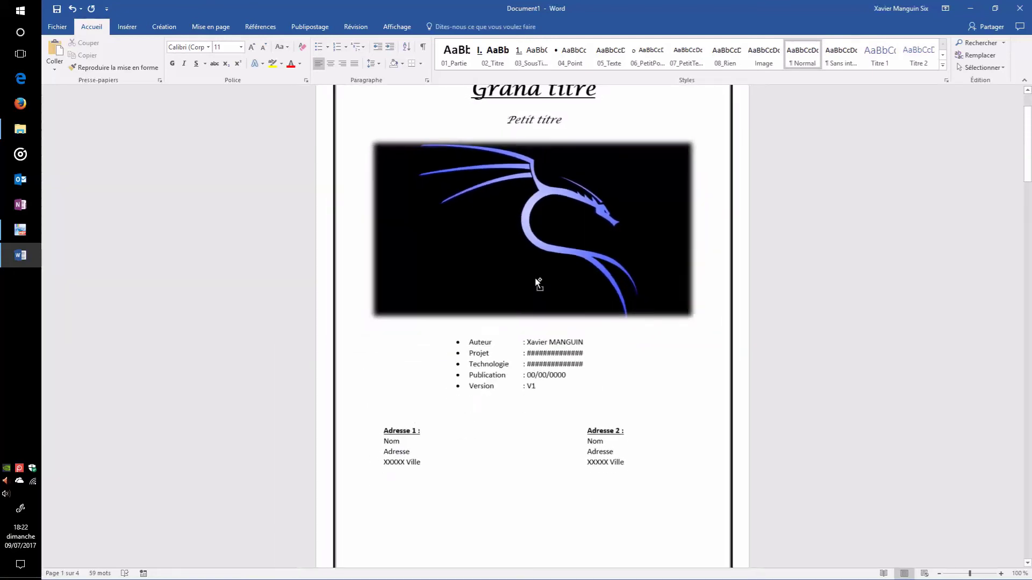
pyautogui.scroll(1, 587, 288)
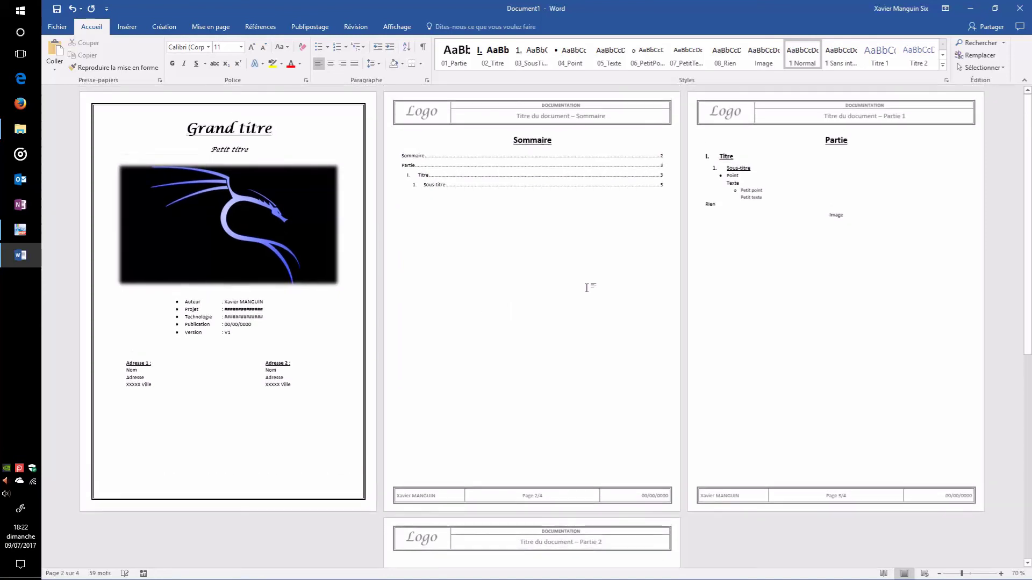
pyautogui.scroll(-3, 581, 293)
pyautogui.click(557, 511)
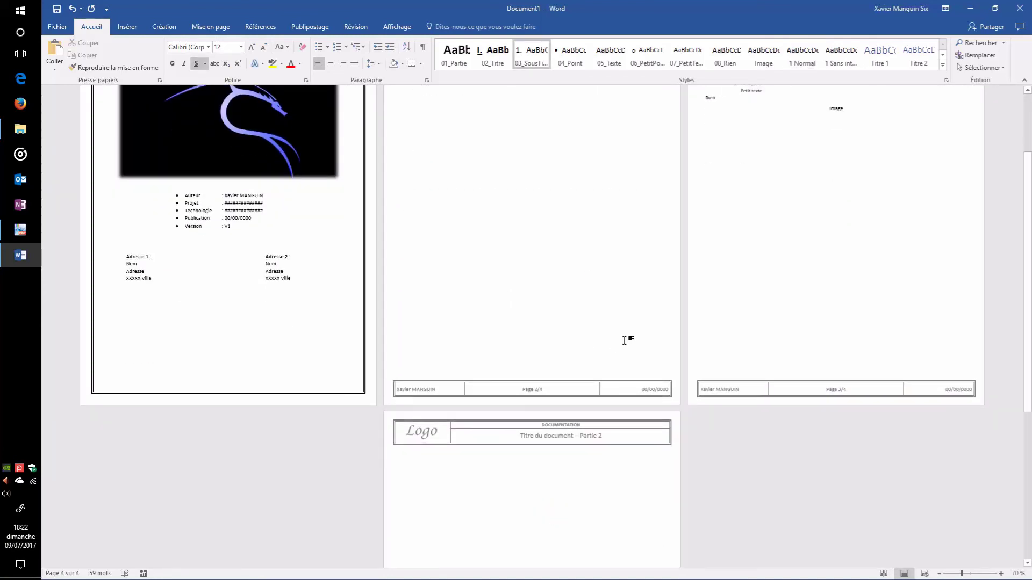
pyautogui.scroll(1, 626, 341)
pyautogui.click(423, 47)
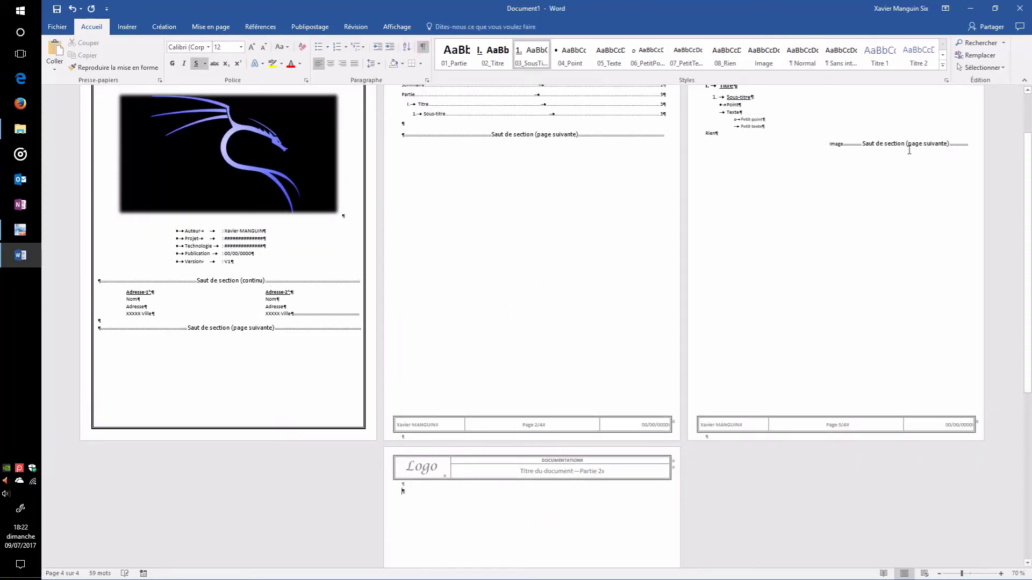
# Delete the next-page section break after the Image line on the Partie page and hide the formatting marks.
pyautogui.click(958, 143)
pyautogui.press('Delete')
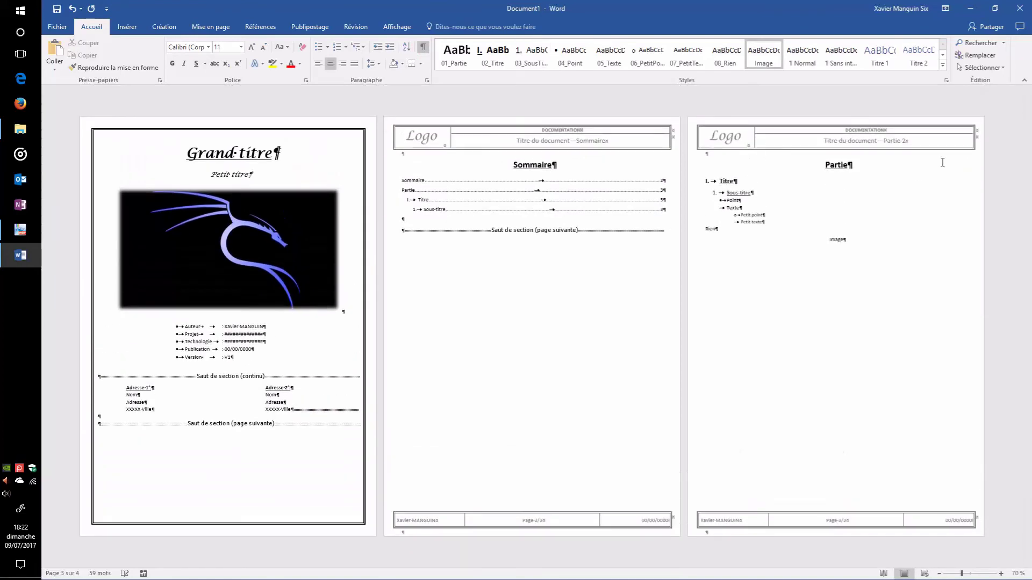
pyautogui.click(423, 47)
pyautogui.click(584, 277)
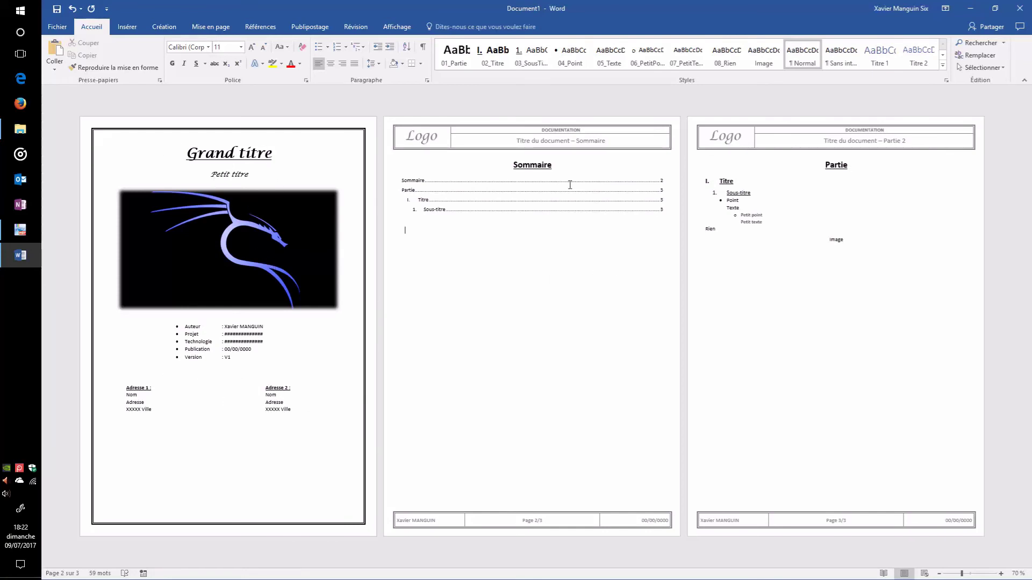
# Remove the 2 from the third page's header so it reads "Titre du document – Partie", and return to the body.
pyautogui.click(908, 142)
pyautogui.doubleClick(908, 143)
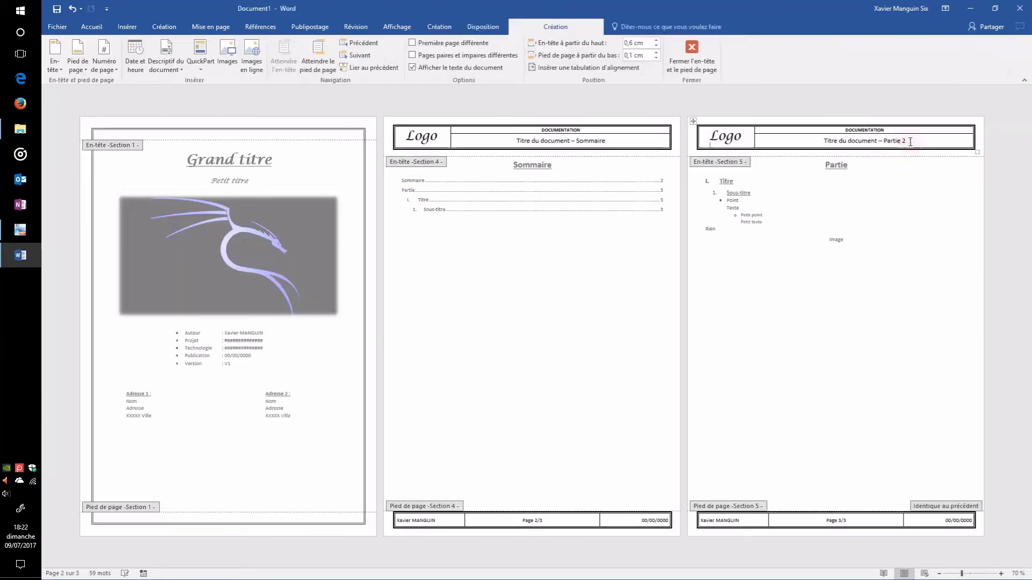
pyautogui.press('BackSpace')
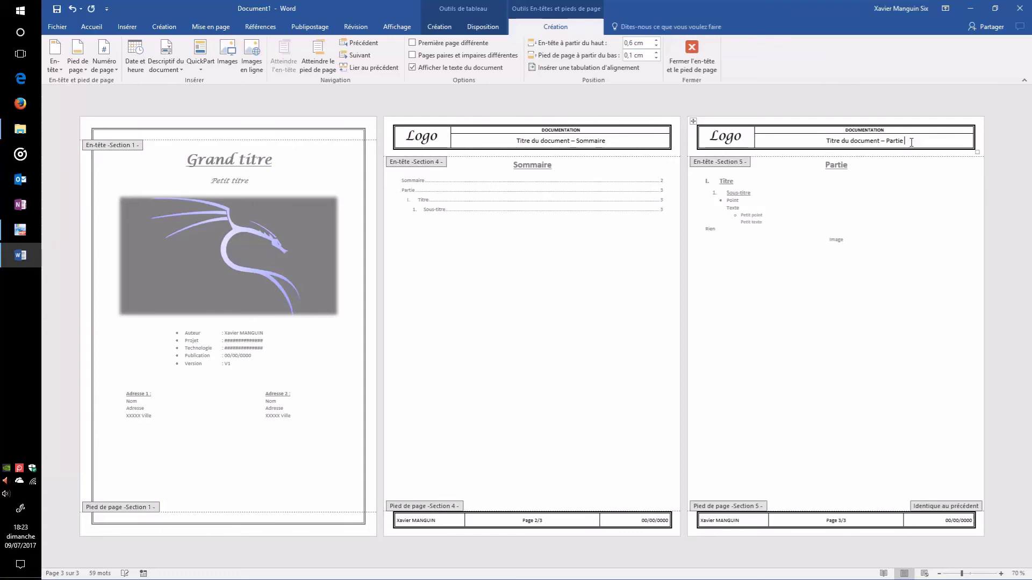
pyautogui.doubleClick(889, 182)
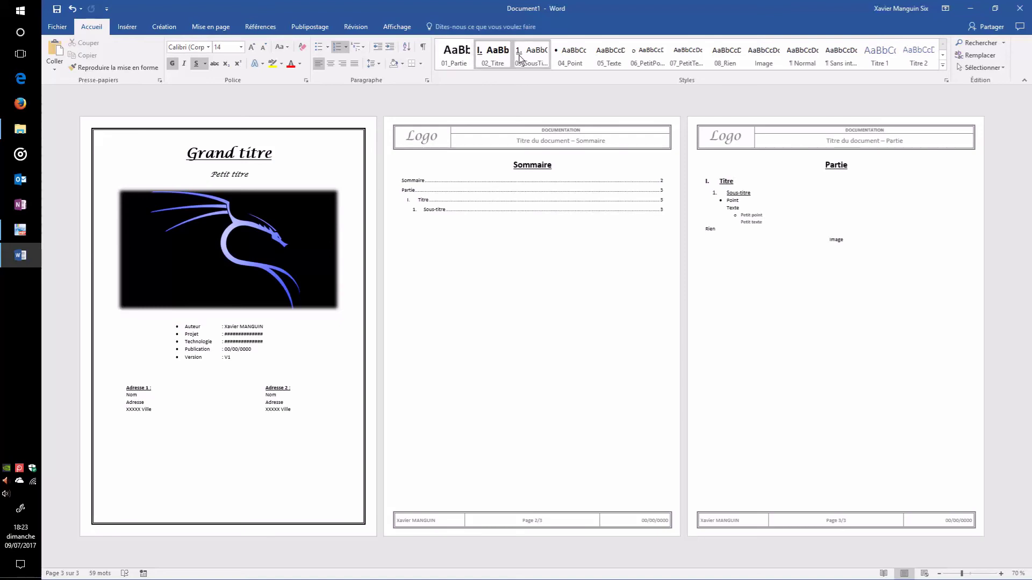
# Try out the custom styles on a new line below Petit texte on the Partie page.
pyautogui.click(778, 192)
pyautogui.click(728, 229)
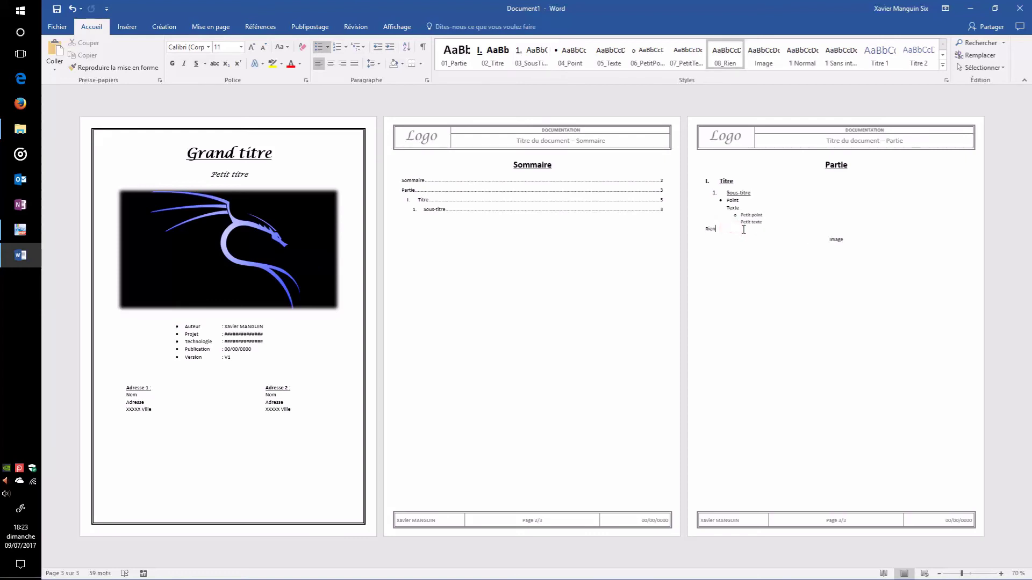
pyautogui.click(772, 222)
pyautogui.press('Return')
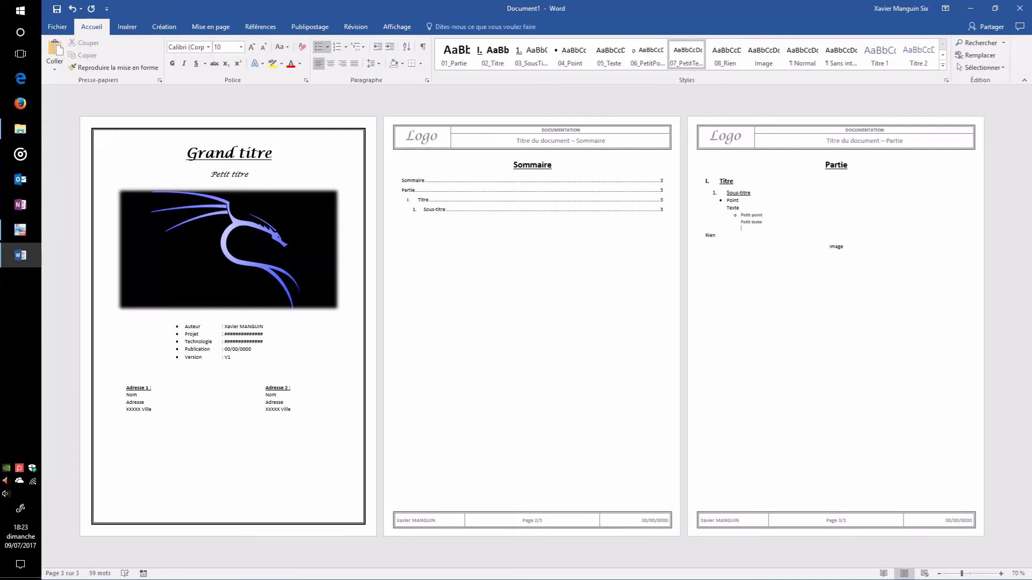
pyautogui.hotkey('alt', '8')
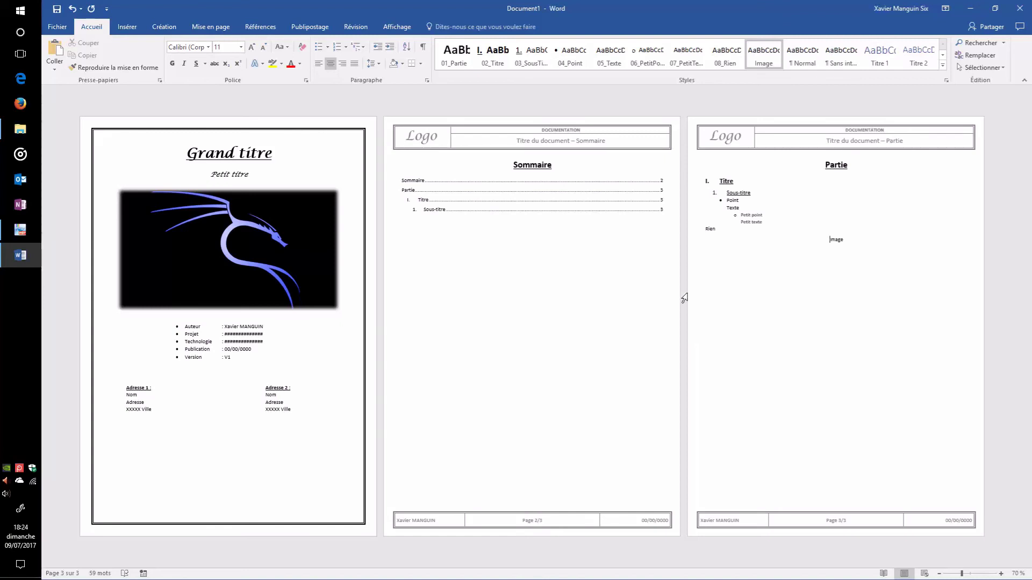
# Start saving the document under a new name as a Word template (*.dotx).
pyautogui.click(58, 27)
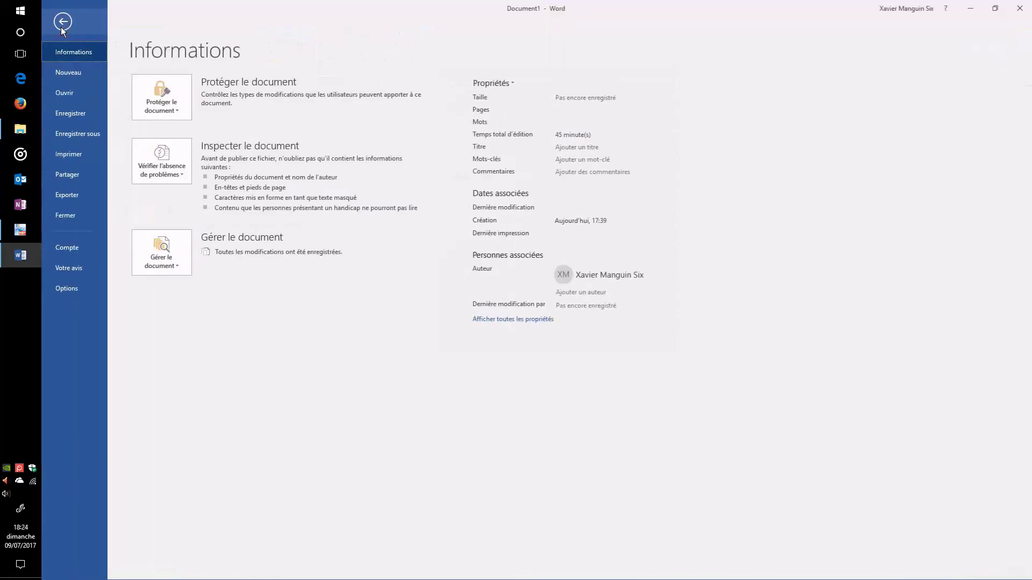
pyautogui.click(90, 137)
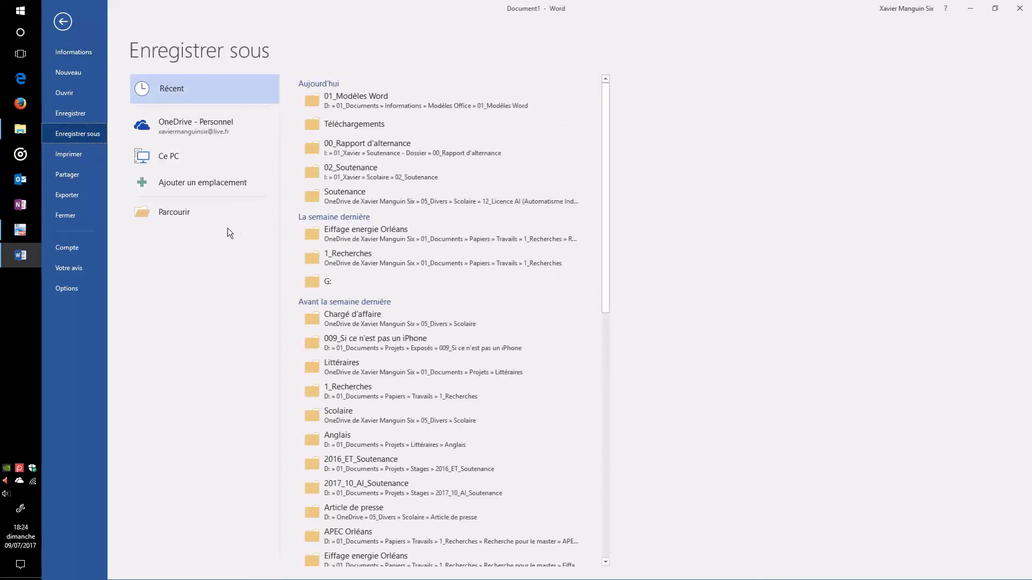
pyautogui.click(209, 221)
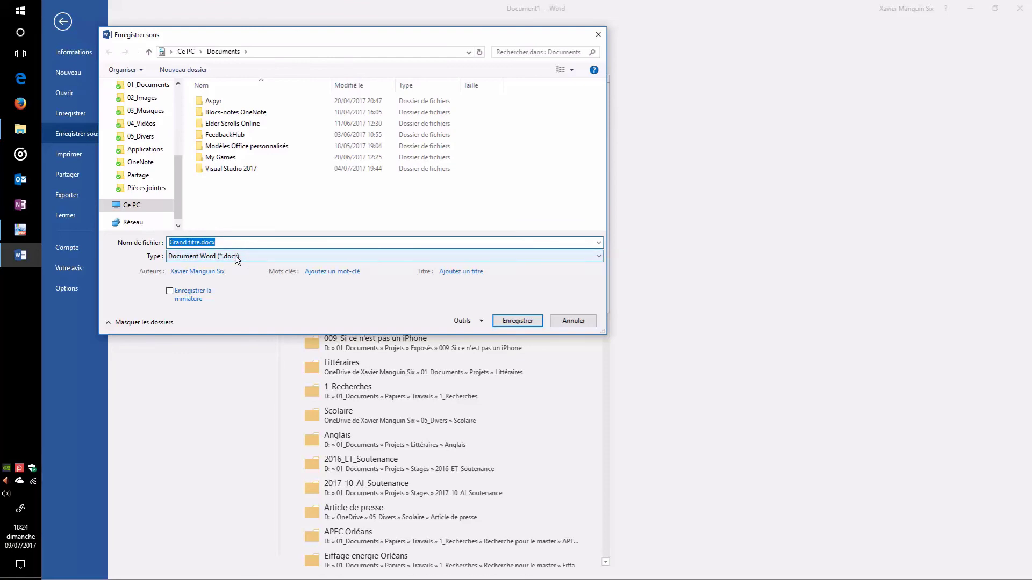
pyautogui.click(262, 255)
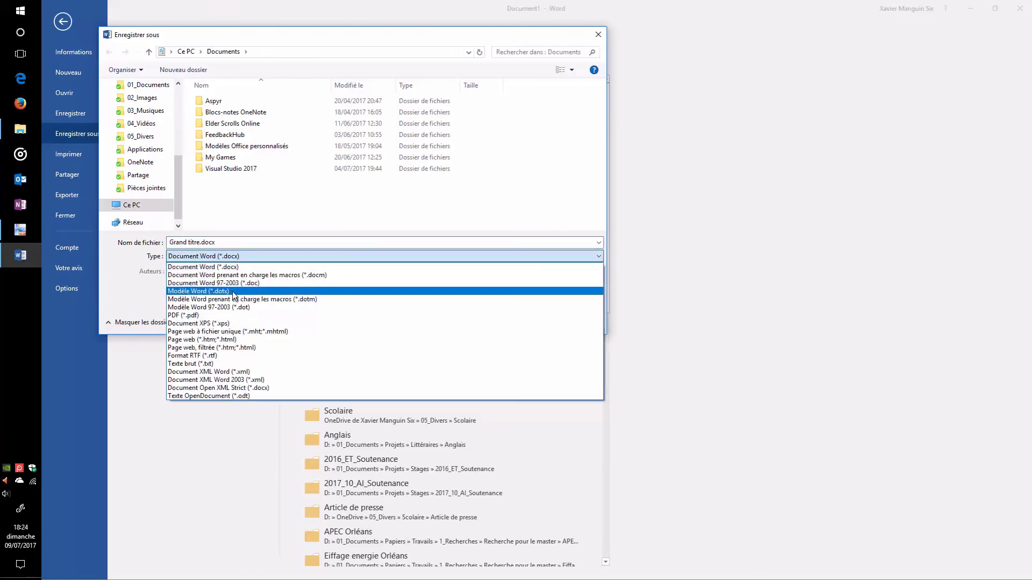
pyautogui.click(190, 291)
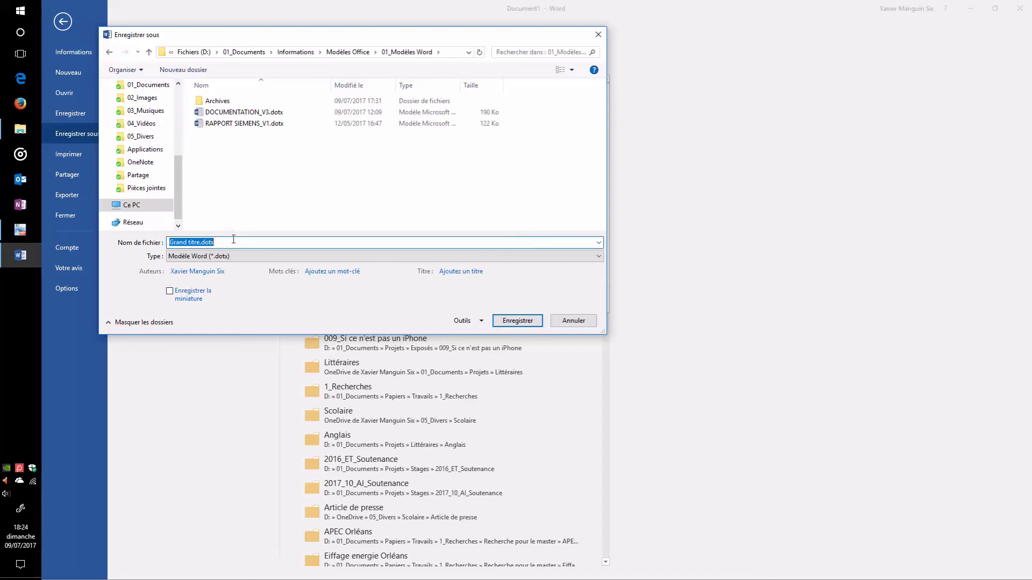
# Name the template DOCUMENTATION_V4.dotx, based on the existing V3 file name, and save it in the 01_Modèles Word folder.
pyautogui.click(274, 112)
pyautogui.press('Tab')
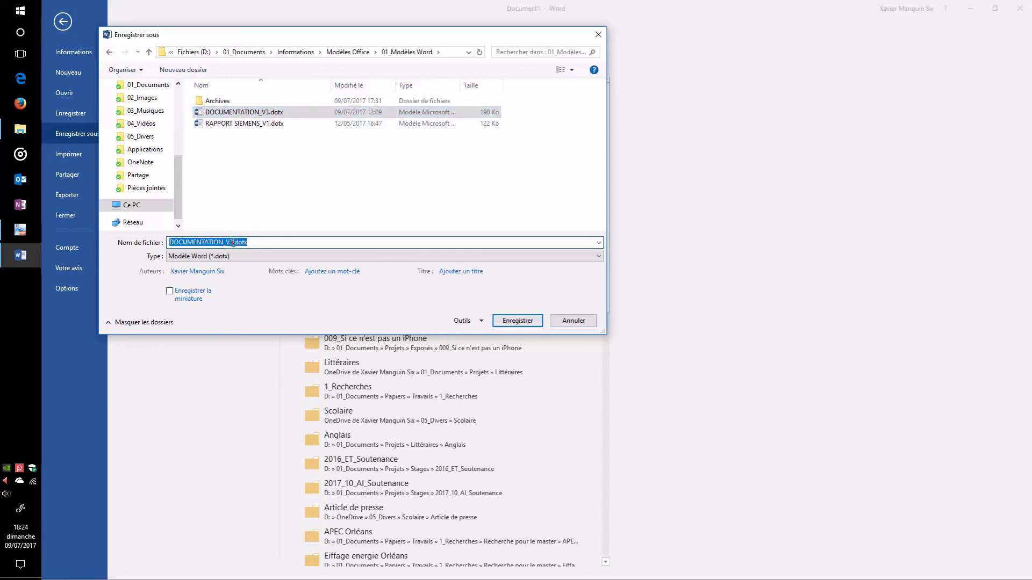
pyautogui.click(235, 242)
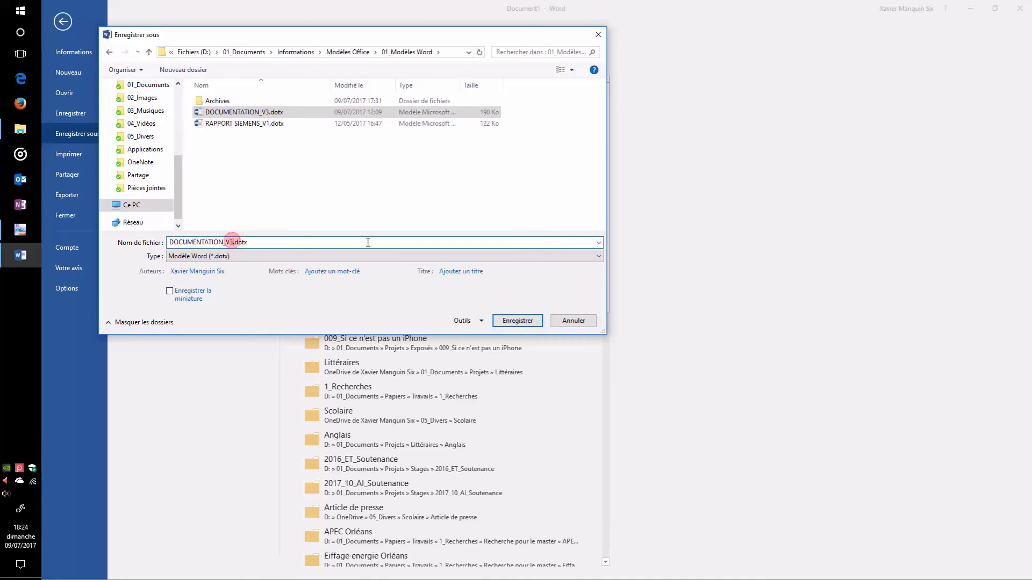
pyautogui.press('BackSpace')
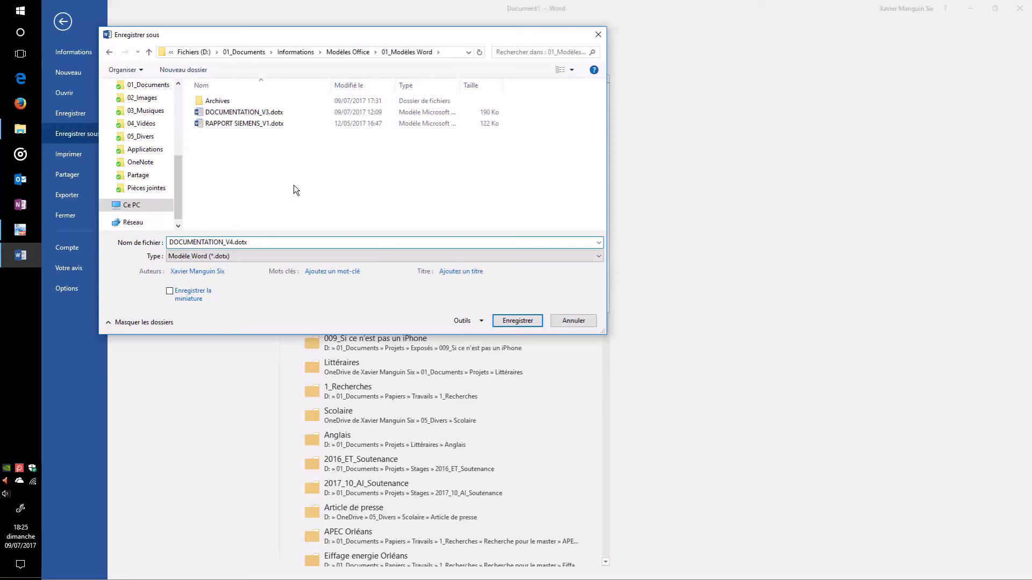
pyautogui.click(521, 320)
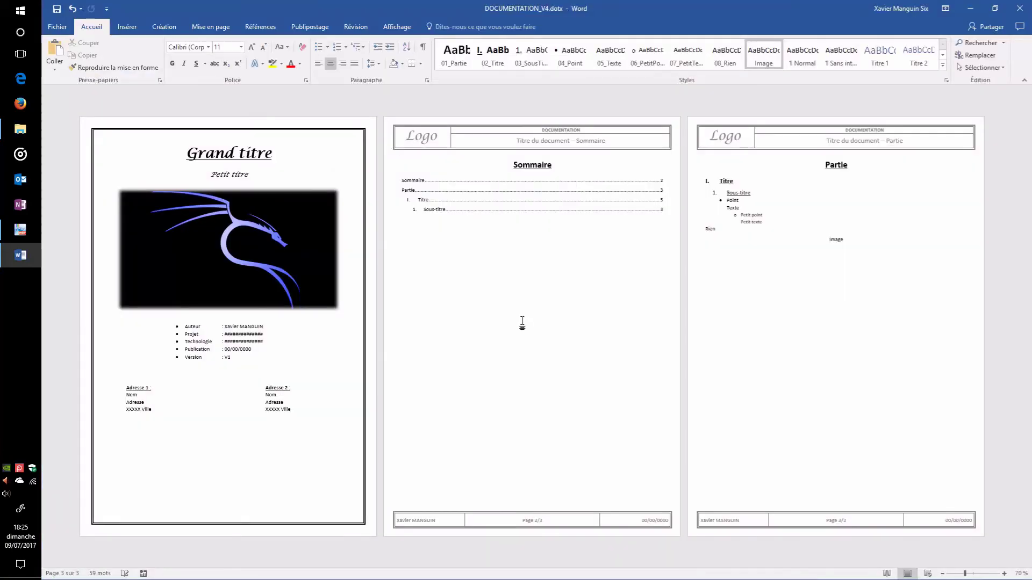
# Close and restart Word, and create a new document from the personal template DOCUMENTATION_V4.
pyautogui.click(1028, 4)
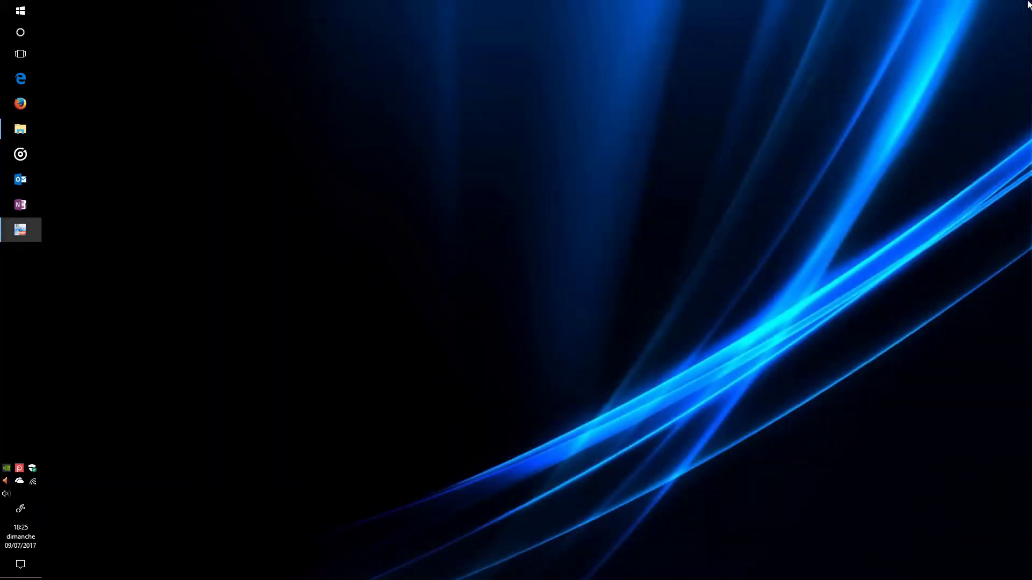
pyautogui.click(30, 12)
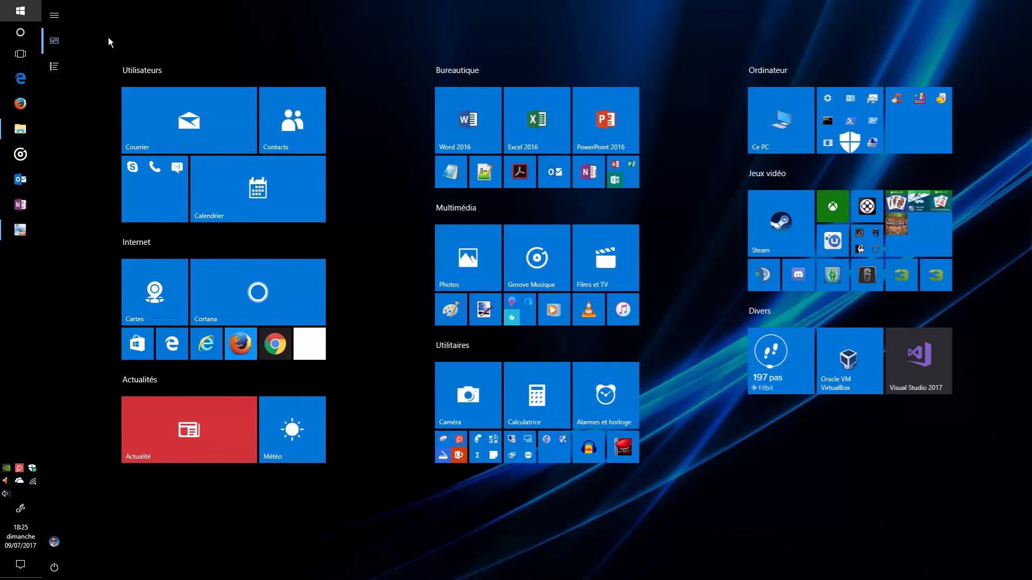
pyautogui.click(485, 122)
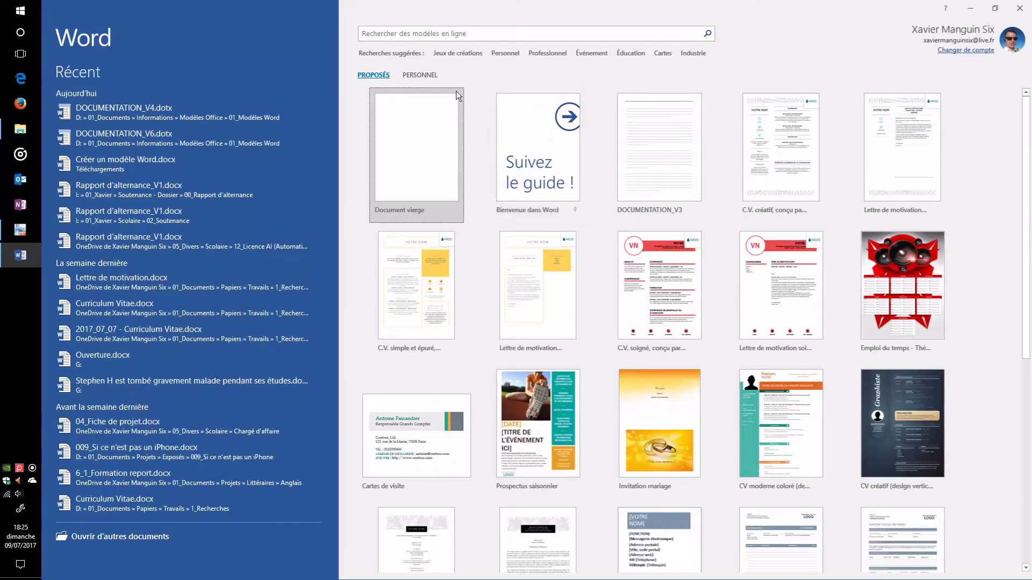
pyautogui.click(430, 74)
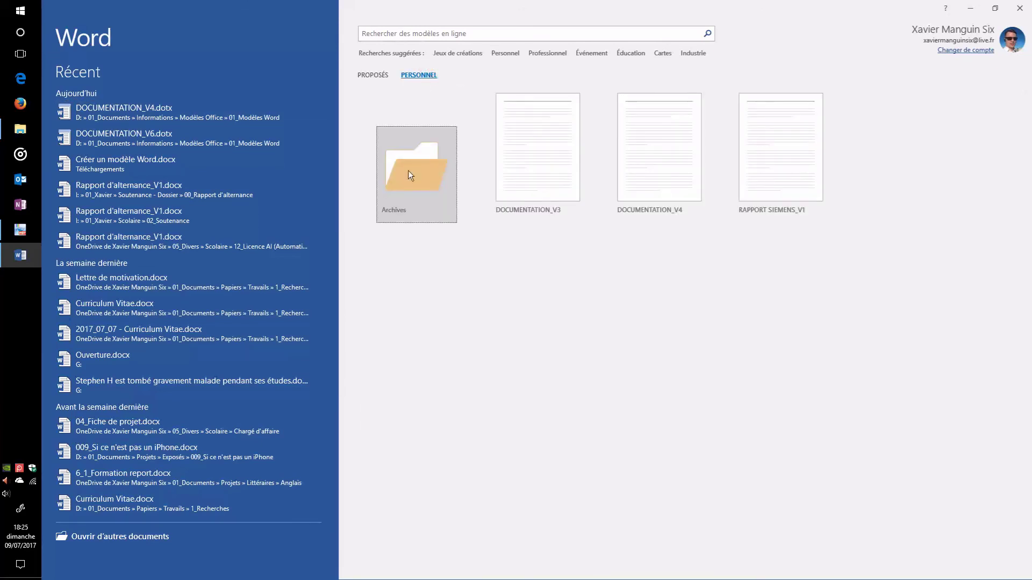
pyautogui.click(678, 155)
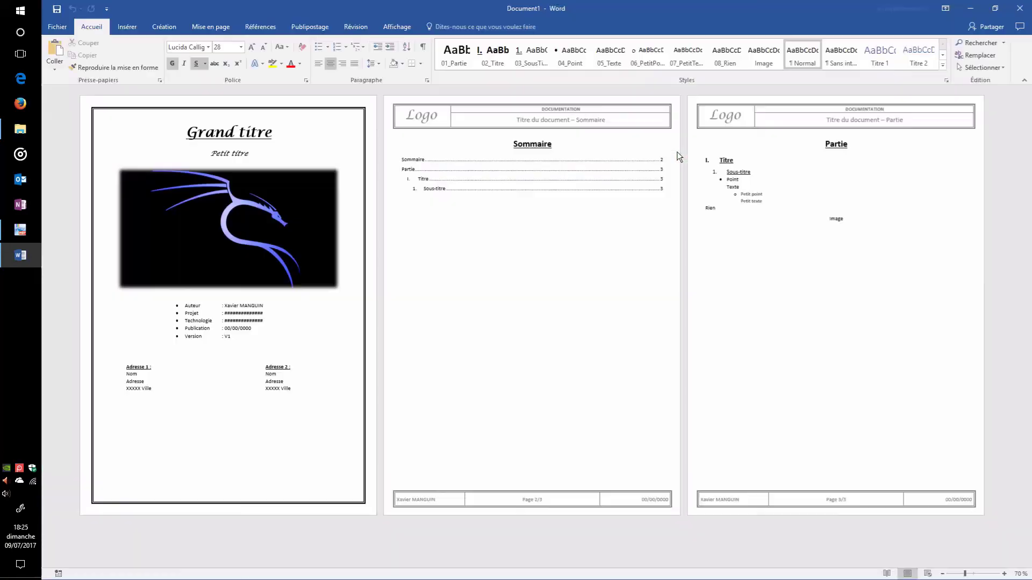
# Look over the new document's pages and the locations offered for saving it, without saving.
pyautogui.click(534, 275)
pyautogui.click(446, 188)
pyautogui.click(555, 241)
pyautogui.click(302, 240)
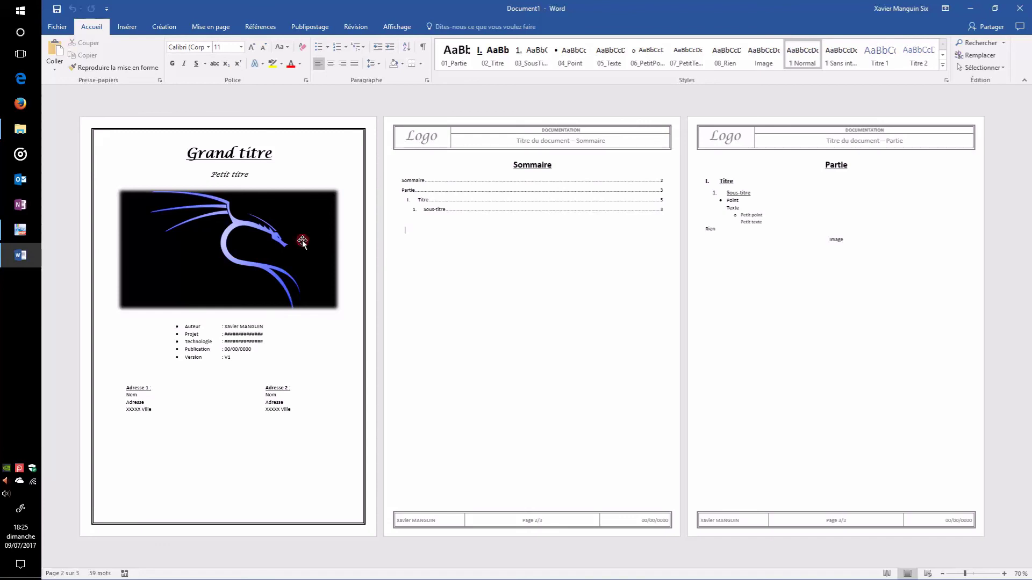
pyautogui.click(280, 337)
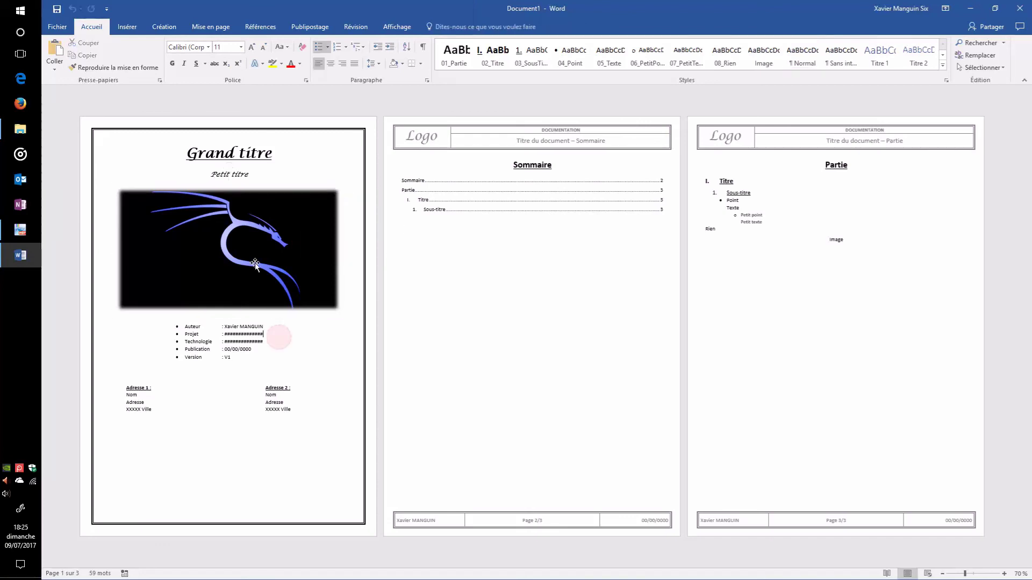
pyautogui.click(57, 9)
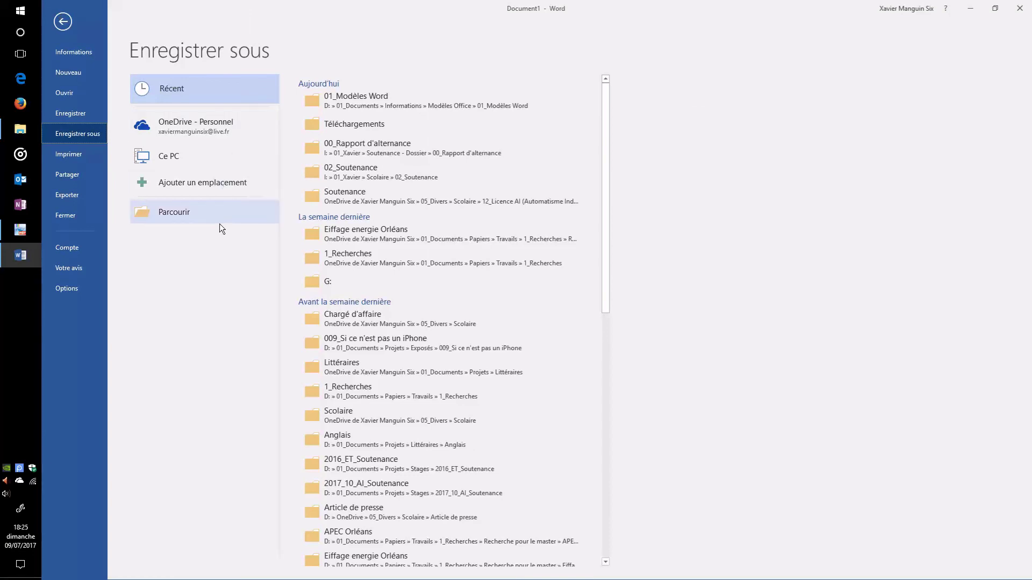
pyautogui.click(63, 24)
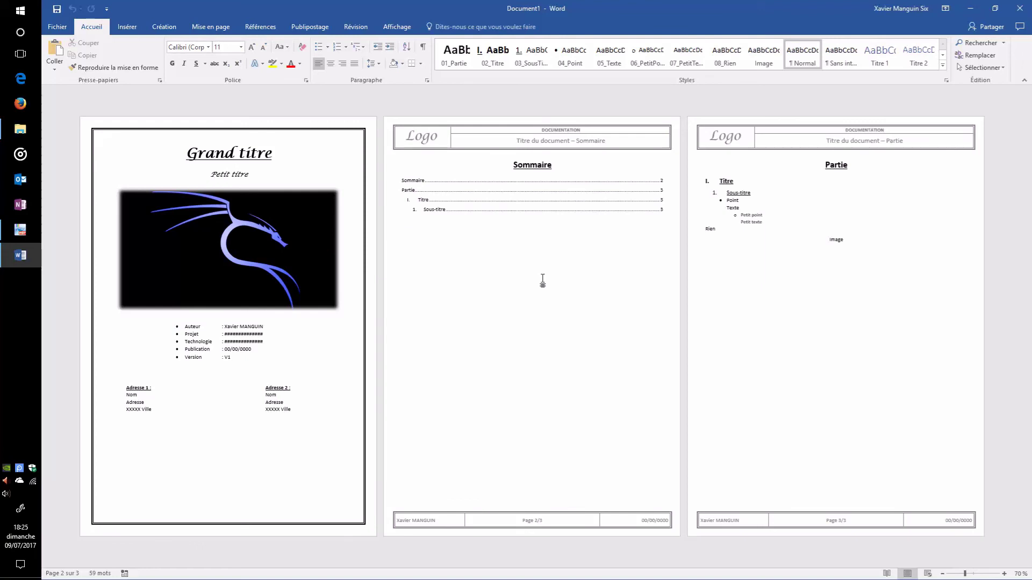
# Review the default personal templates location in Word's document saving options.
pyautogui.click(58, 27)
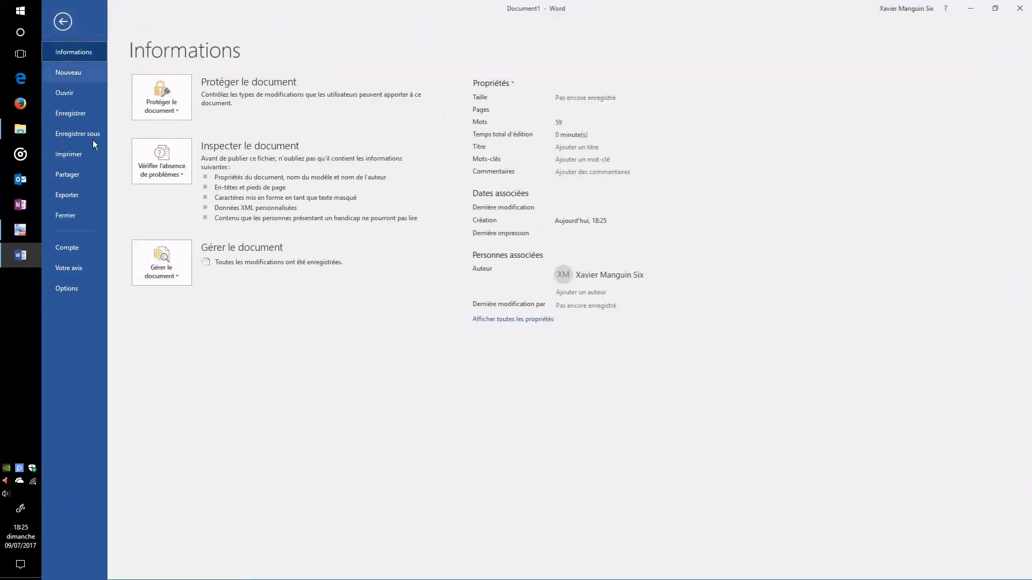
pyautogui.click(74, 286)
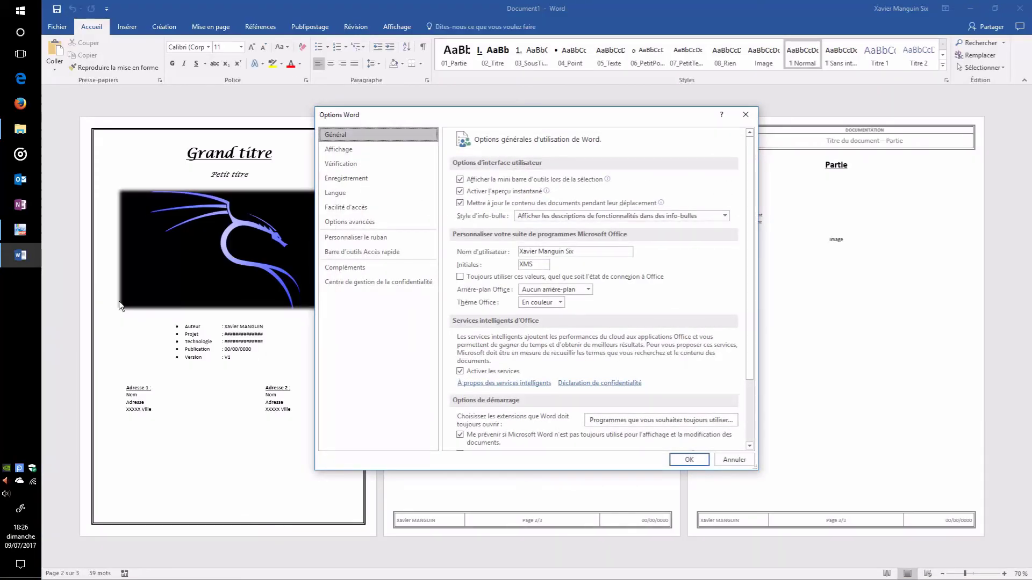
pyautogui.click(356, 178)
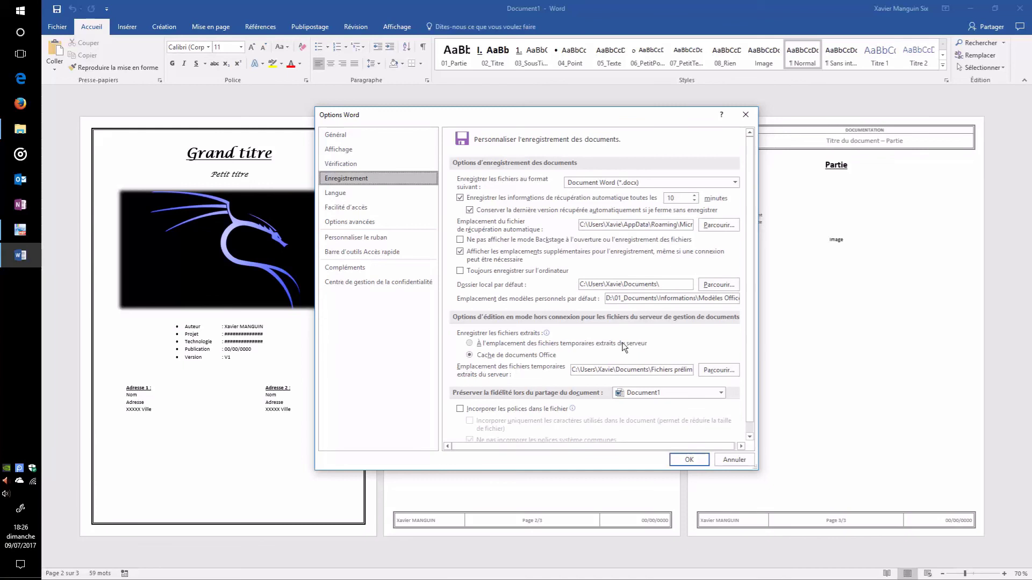
pyautogui.moveTo(609, 299); pyautogui.dragTo(756, 298)
pyautogui.moveTo(606, 299); pyautogui.dragTo(742, 299)
pyautogui.click(650, 298)
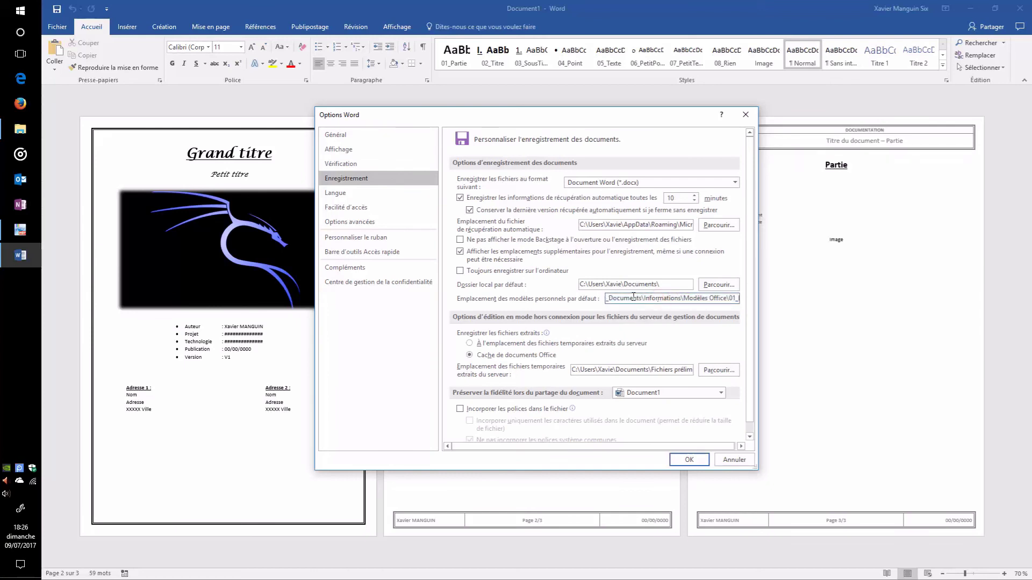
pyautogui.doubleClick(646, 297)
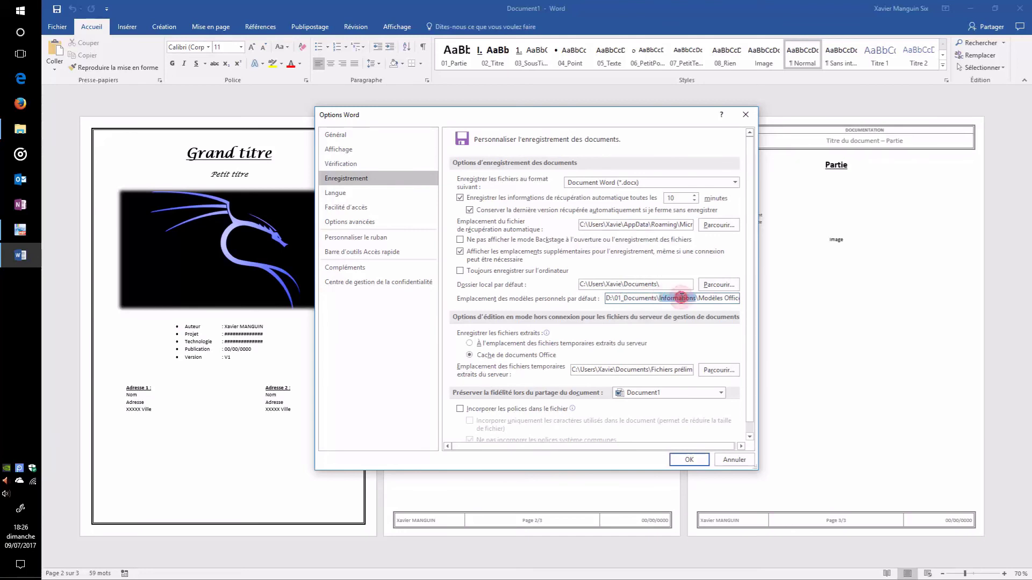
pyautogui.moveTo(726, 299); pyautogui.dragTo(726, 300)
pyautogui.click(692, 299)
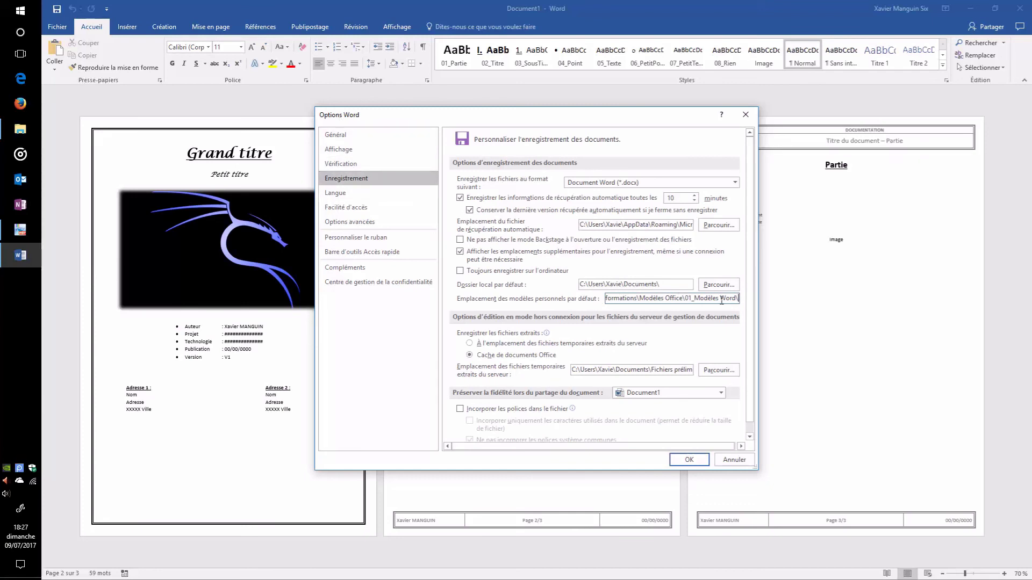
pyautogui.click(689, 460)
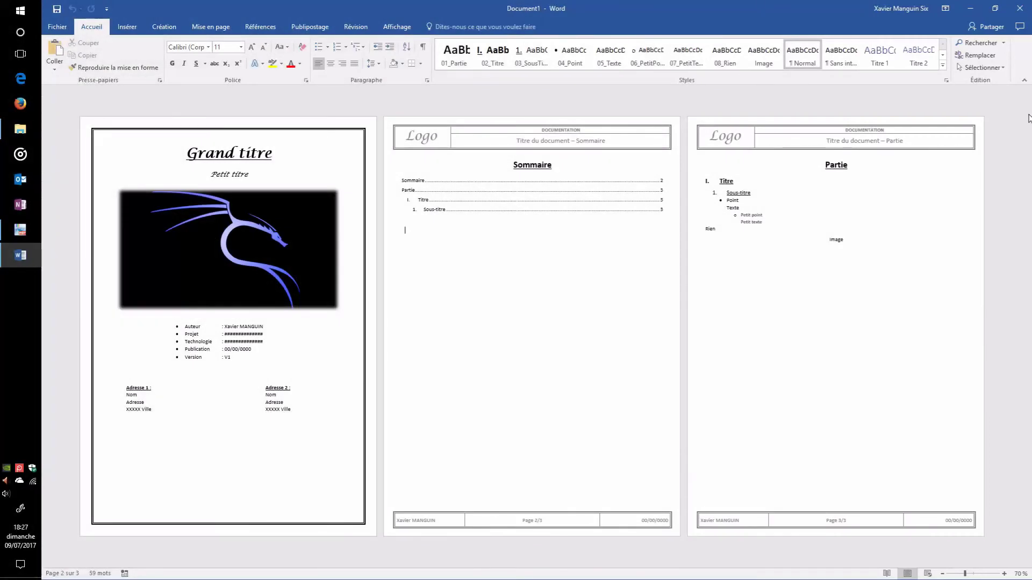
# Close the test document and switch to the Téléchargements folder in File Explorer.
pyautogui.click(1023, 6)
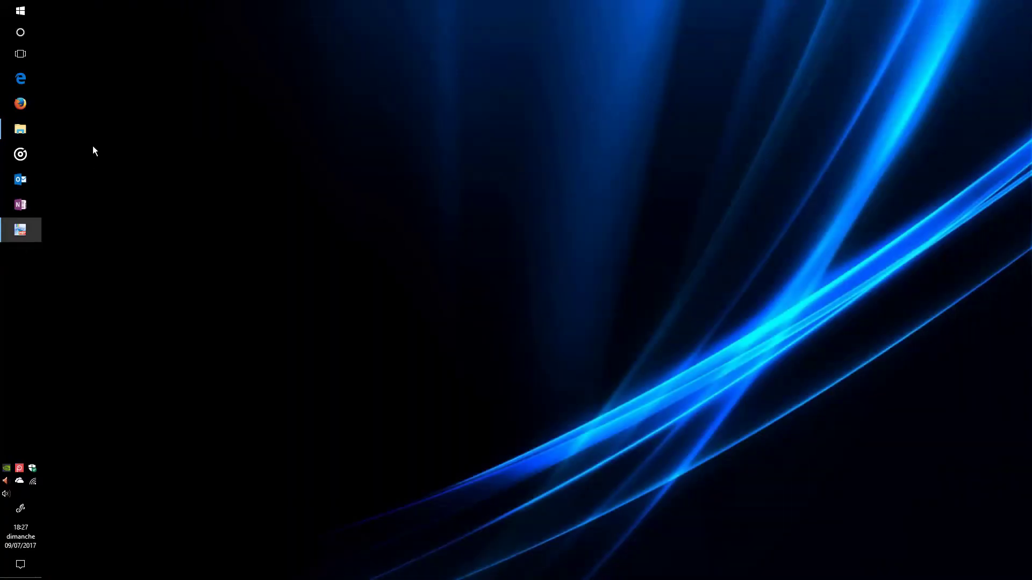
pyautogui.click(27, 137)
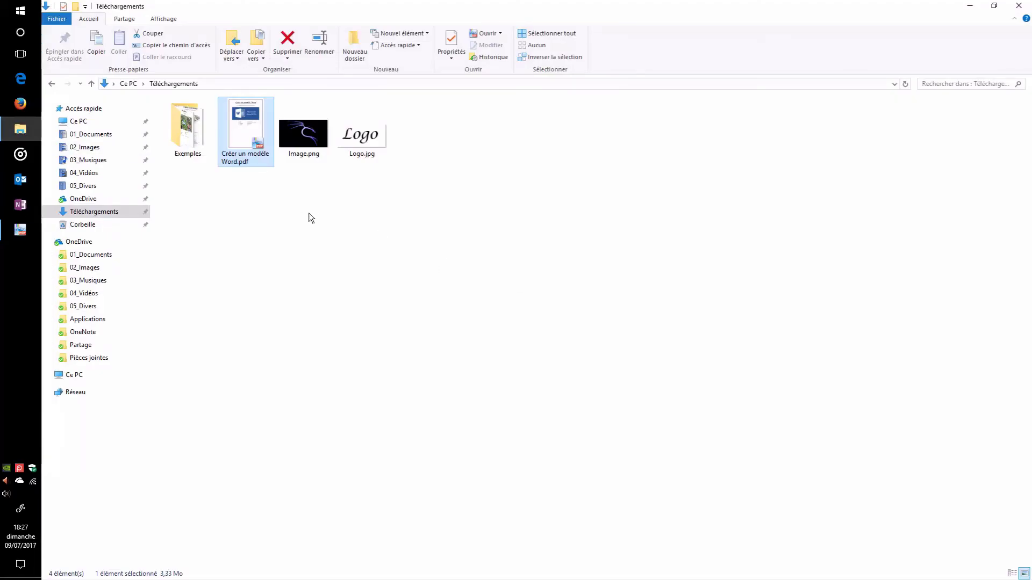
# Switch to the "Créer un modèle Word" guide in PDF-XChange Viewer and examine its cover page at 100% zoom.
pyautogui.click(283, 248)
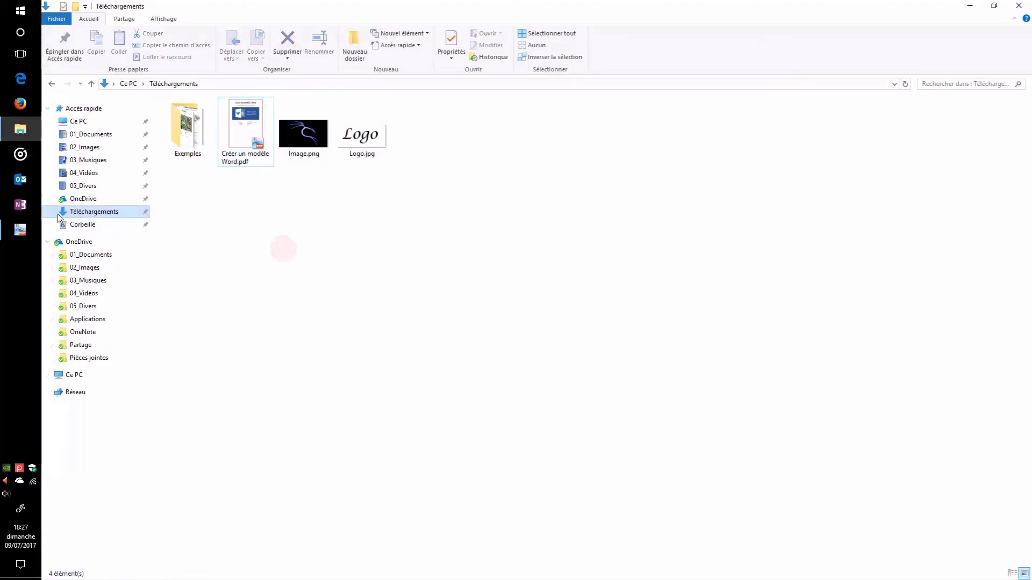
pyautogui.click(20, 230)
pyautogui.scroll(5, 943, 177)
pyautogui.scroll(15, 943, 176)
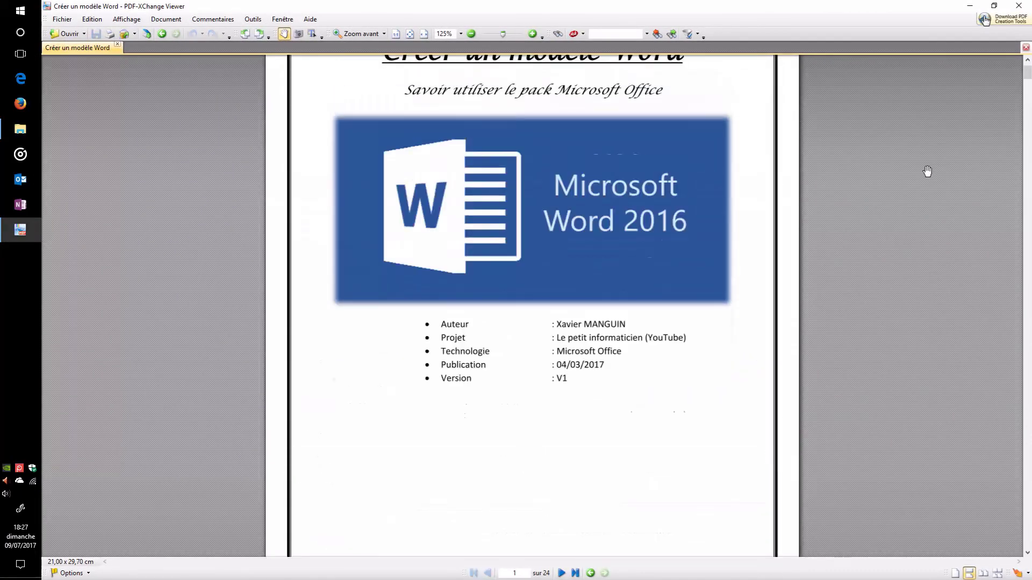
pyautogui.scroll(2, 927, 171)
pyautogui.hotkey('ctrl', '1')
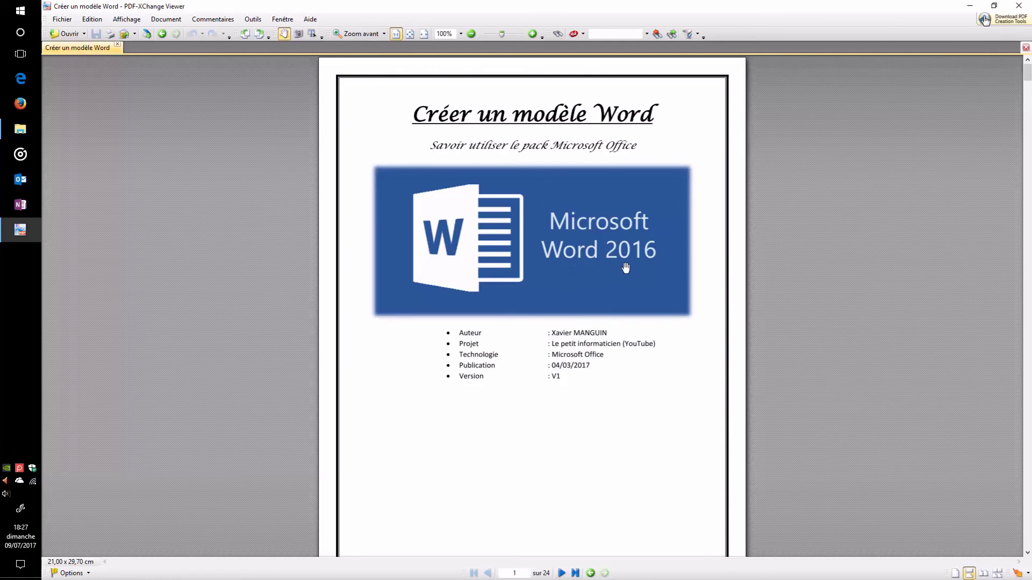
pyautogui.scroll(-1, 625, 263)
pyautogui.scroll(1, 627, 256)
pyautogui.scroll(-3, 601, 267)
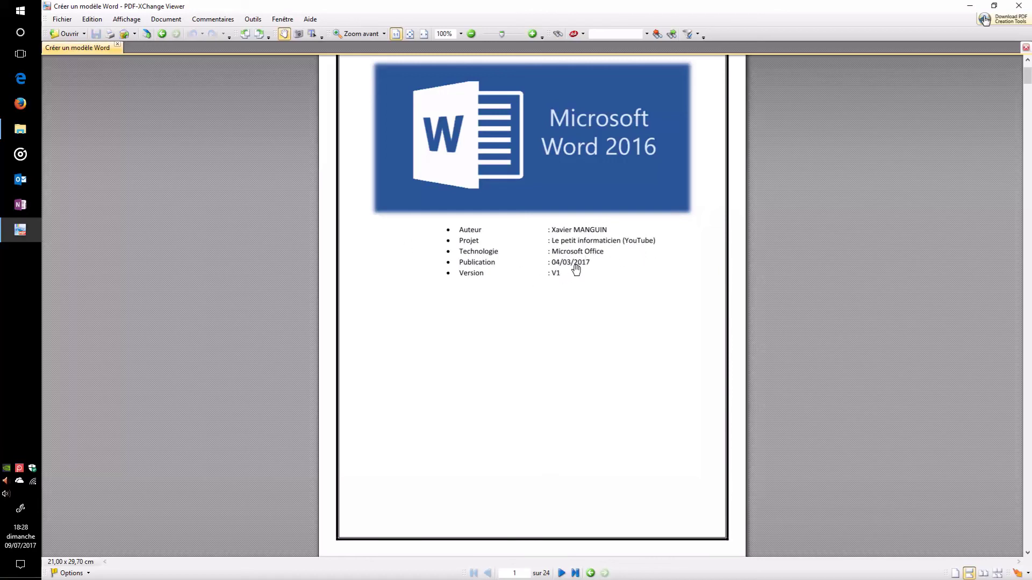
# Examine the guide's Sommaire page, comparing its header with the next section's header and reading the table of contents.
pyautogui.scroll(-5, 618, 274)
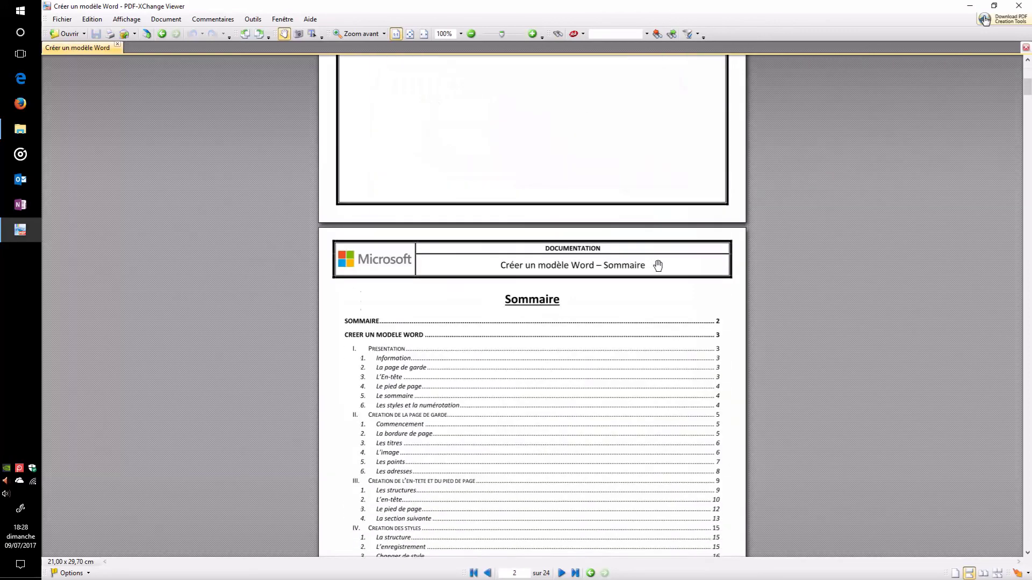
pyautogui.scroll(-1, 658, 266)
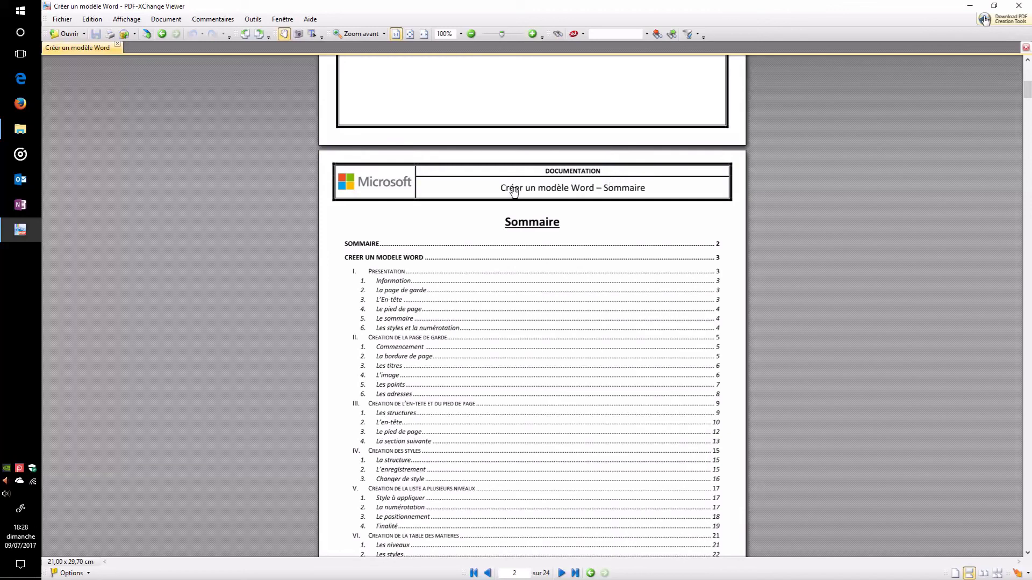
pyautogui.scroll(-8, 565, 311)
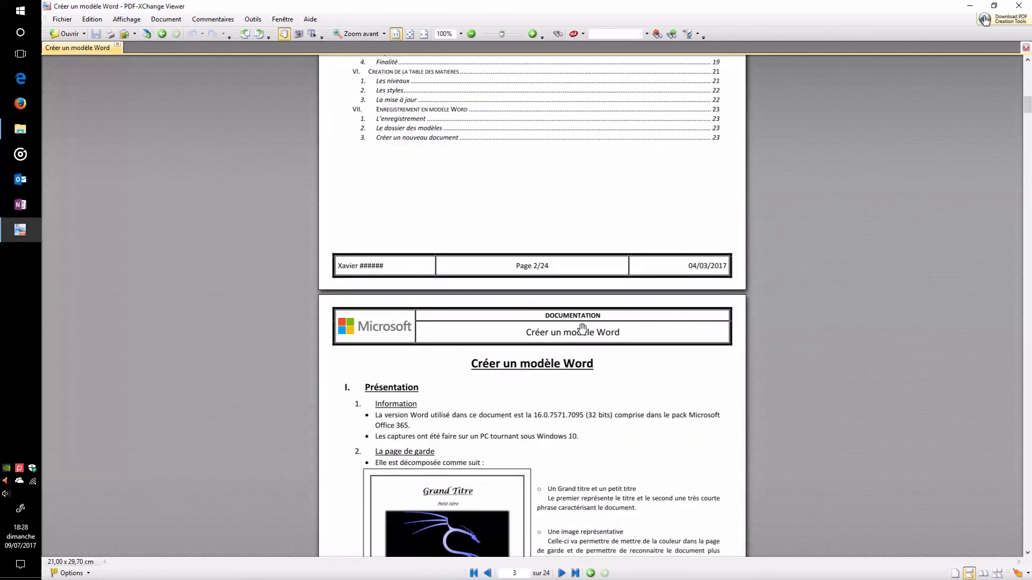
pyautogui.scroll(8, 582, 329)
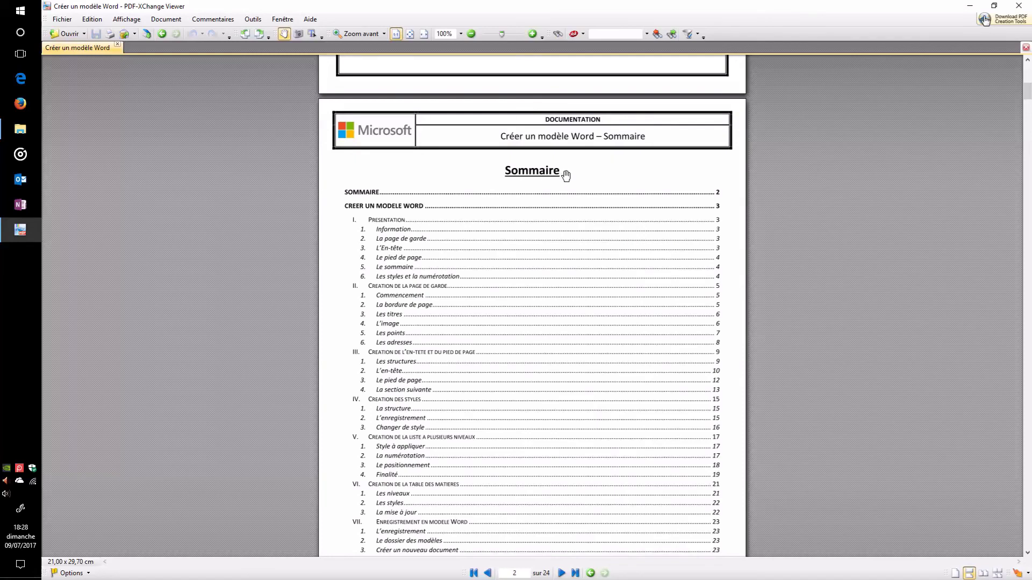
pyautogui.scroll(-1, 550, 198)
pyautogui.scroll(-1, 550, 198)
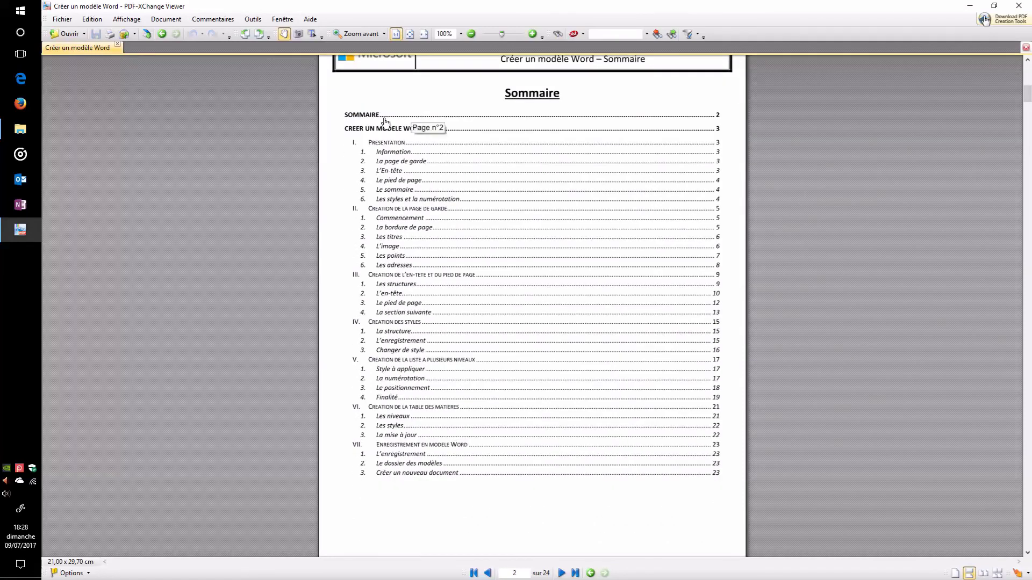
pyautogui.scroll(-10, 467, 320)
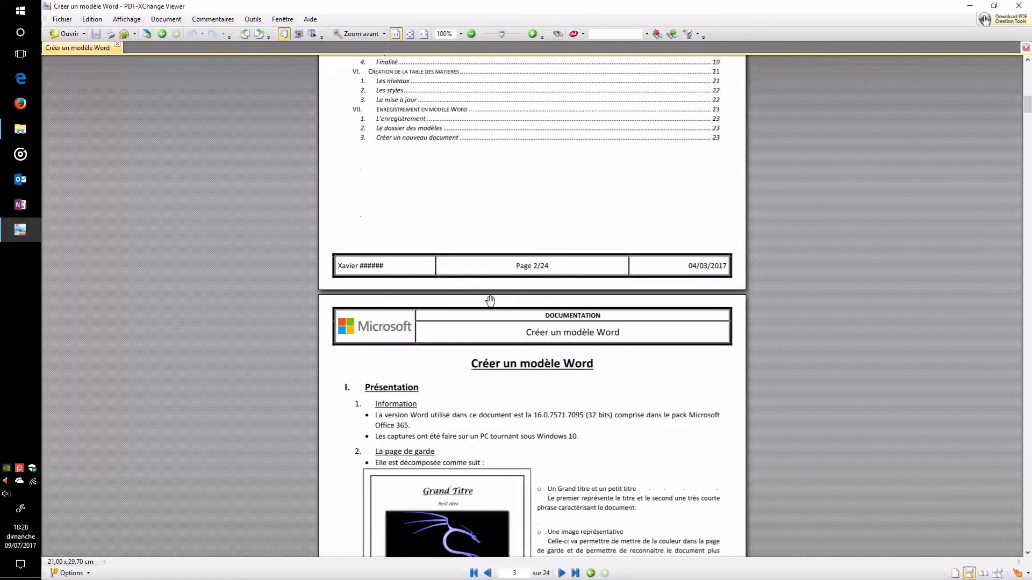
# Read the guide's Présentation chapter, covering the cover page layout, the header table and the footer table.
pyautogui.scroll(-1, 556, 189)
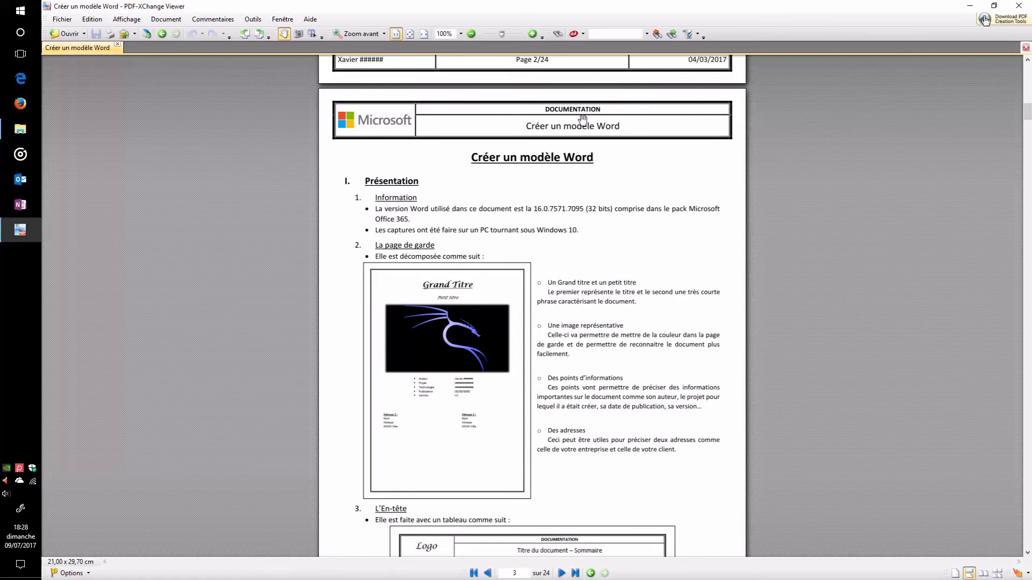
pyautogui.scroll(-1, 513, 183)
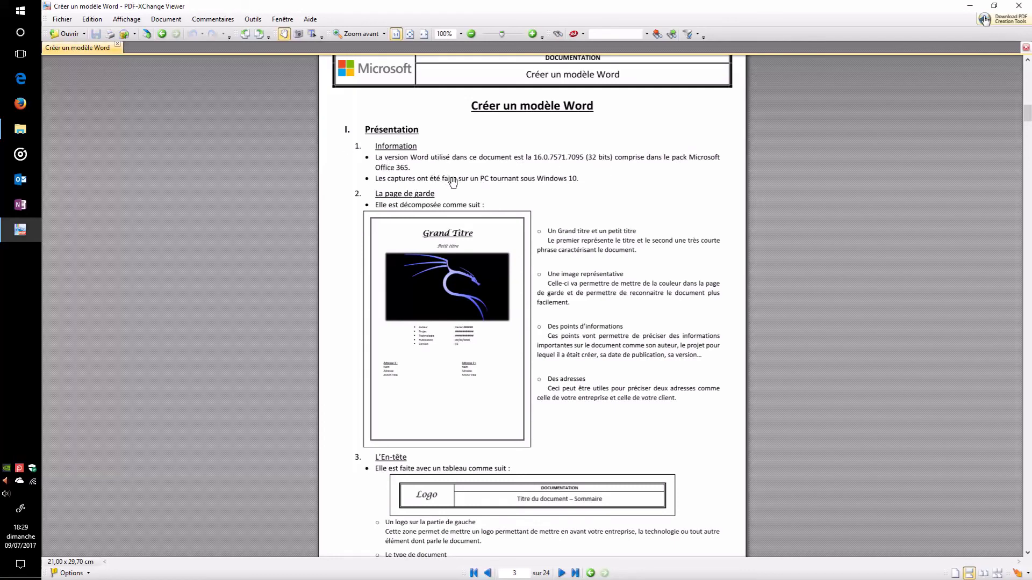
pyautogui.scroll(-1, 502, 185)
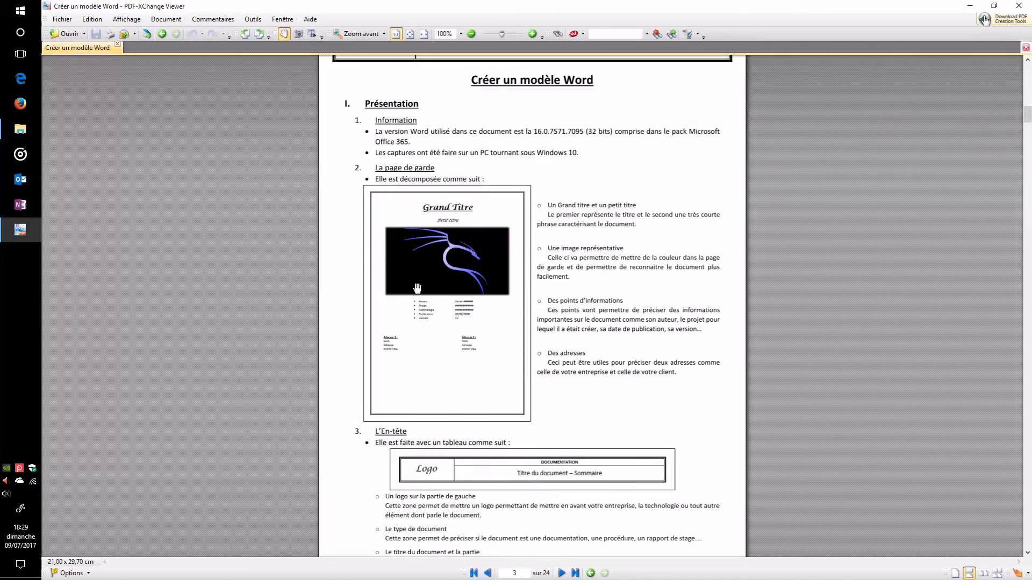
pyautogui.scroll(-5, 511, 261)
pyautogui.scroll(2, 492, 279)
pyautogui.scroll(-4, 487, 217)
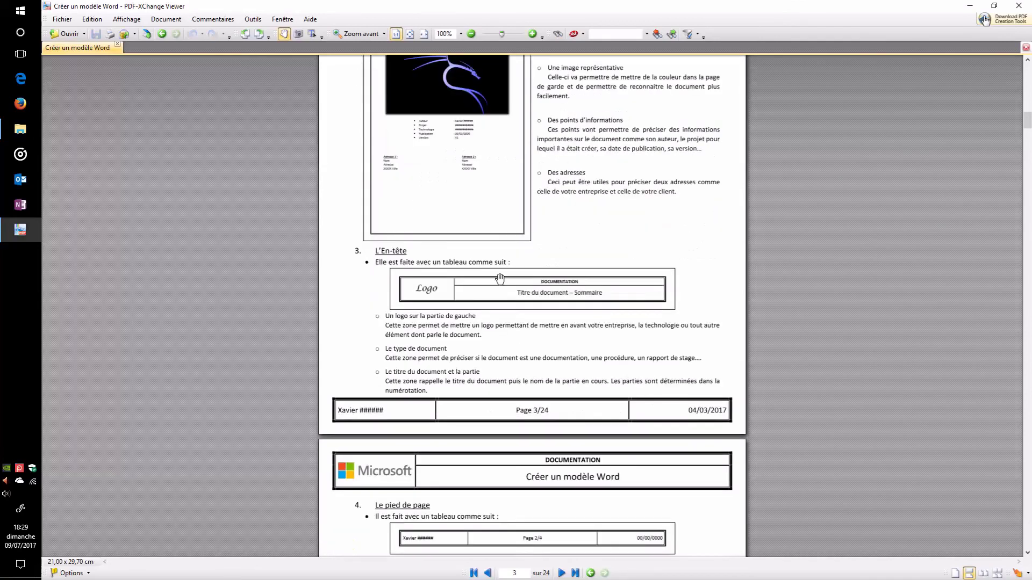
pyautogui.scroll(3, 473, 291)
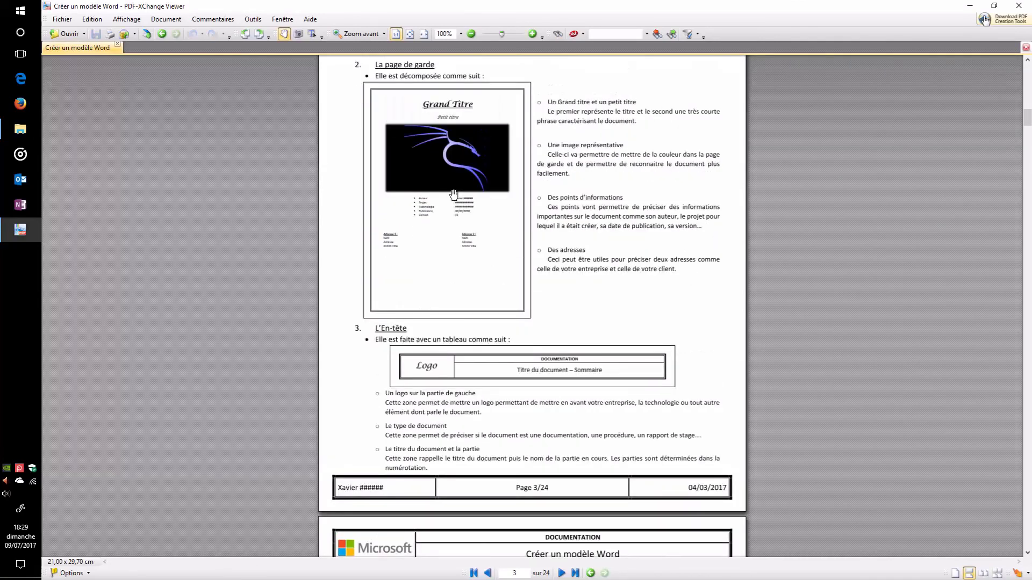
pyautogui.scroll(-5, 543, 368)
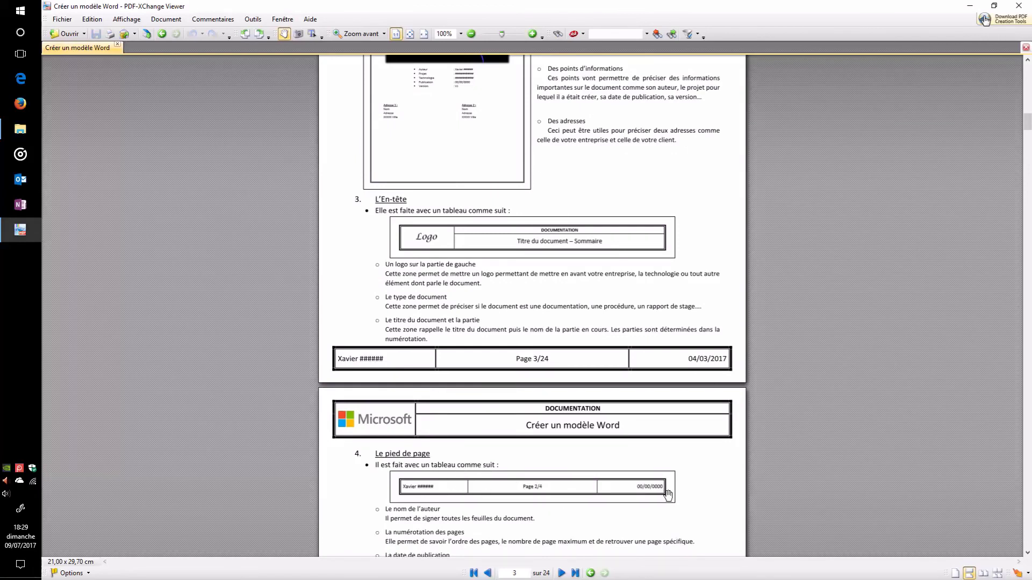
# Skim the guide's chapters from the summary and styles overview through to Création des styles, and minimize the viewer.
pyautogui.scroll(-15, 666, 496)
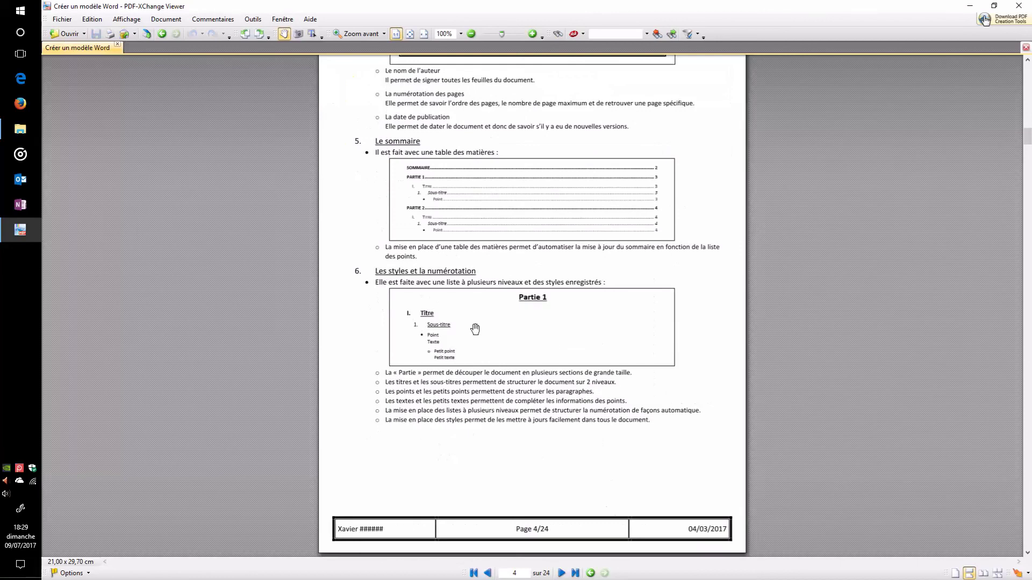
pyautogui.scroll(-10, 507, 247)
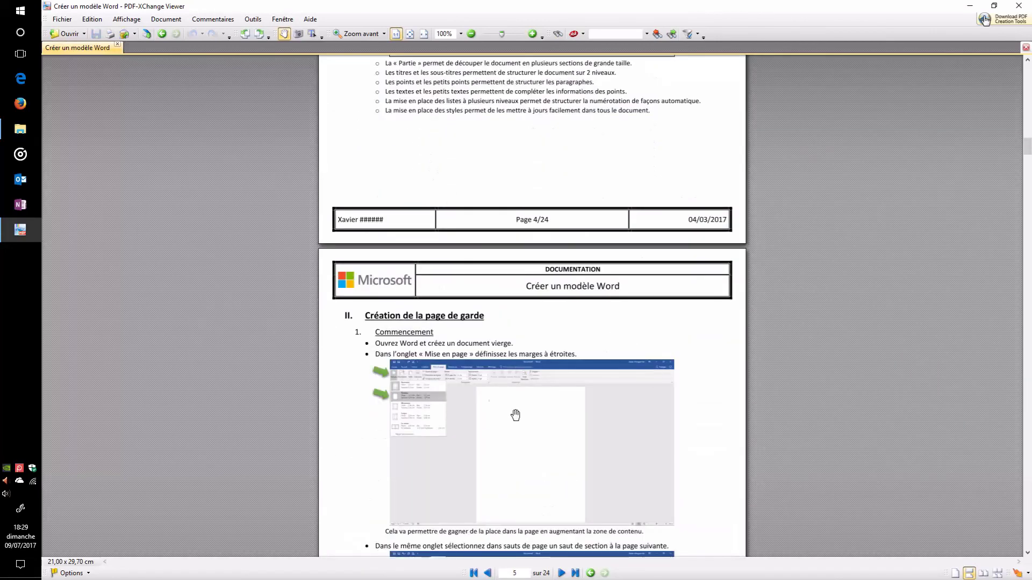
pyautogui.scroll(-9, 516, 416)
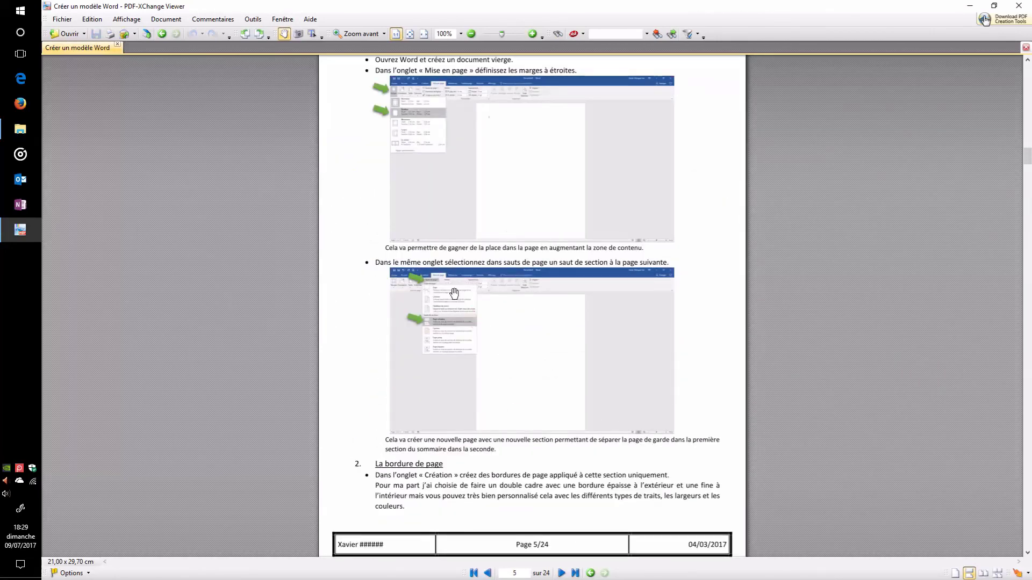
pyautogui.scroll(-9, 454, 293)
pyautogui.scroll(2, 530, 311)
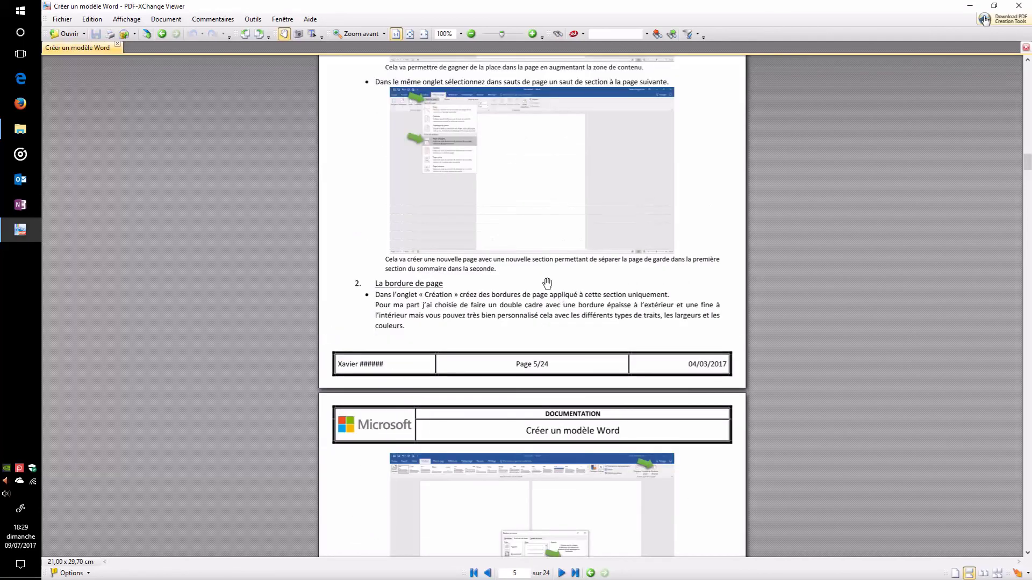
pyautogui.scroll(-15, 548, 284)
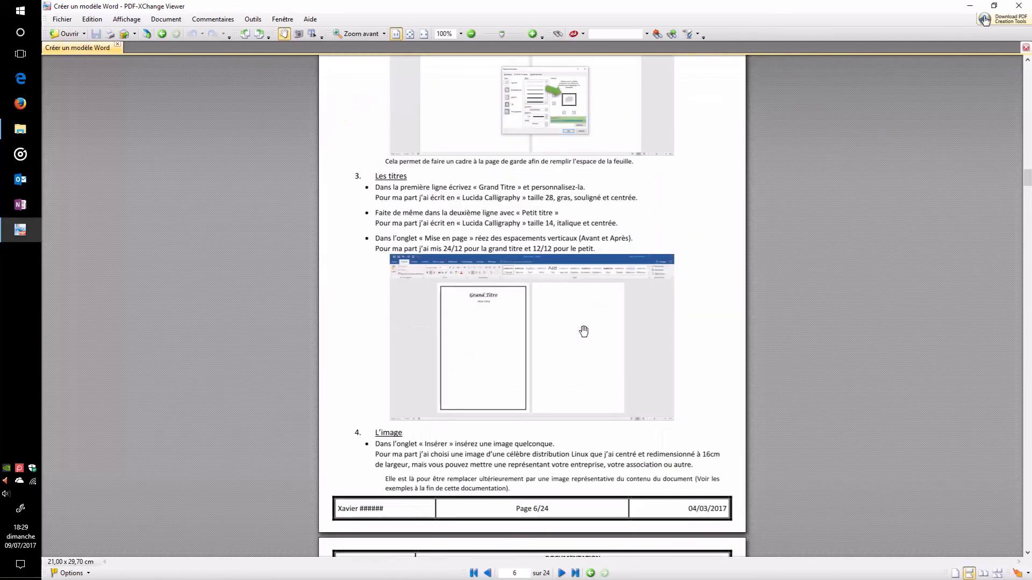
pyautogui.scroll(-3, 583, 331)
pyautogui.scroll(-10, 516, 377)
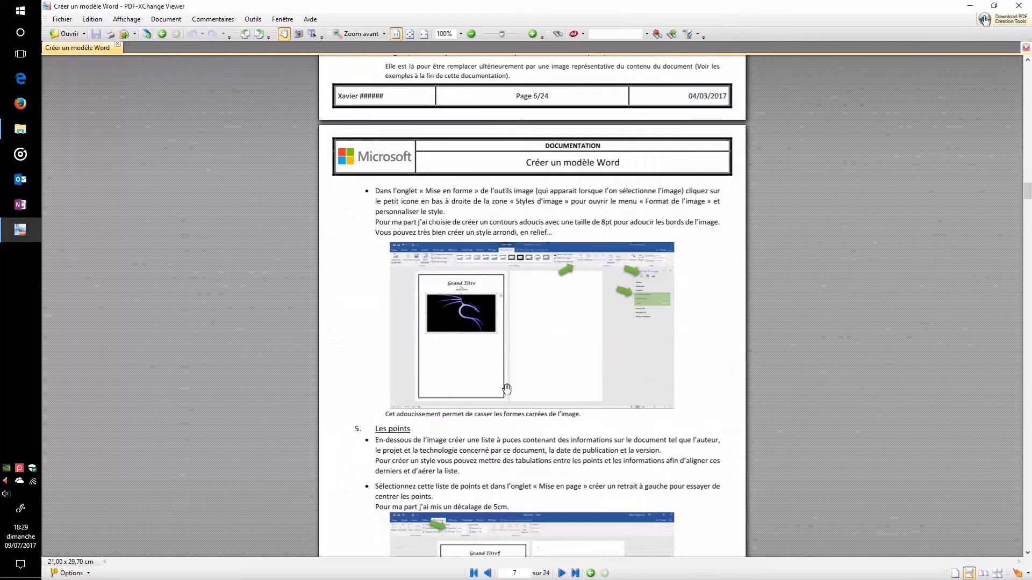
pyautogui.scroll(-20, 507, 389)
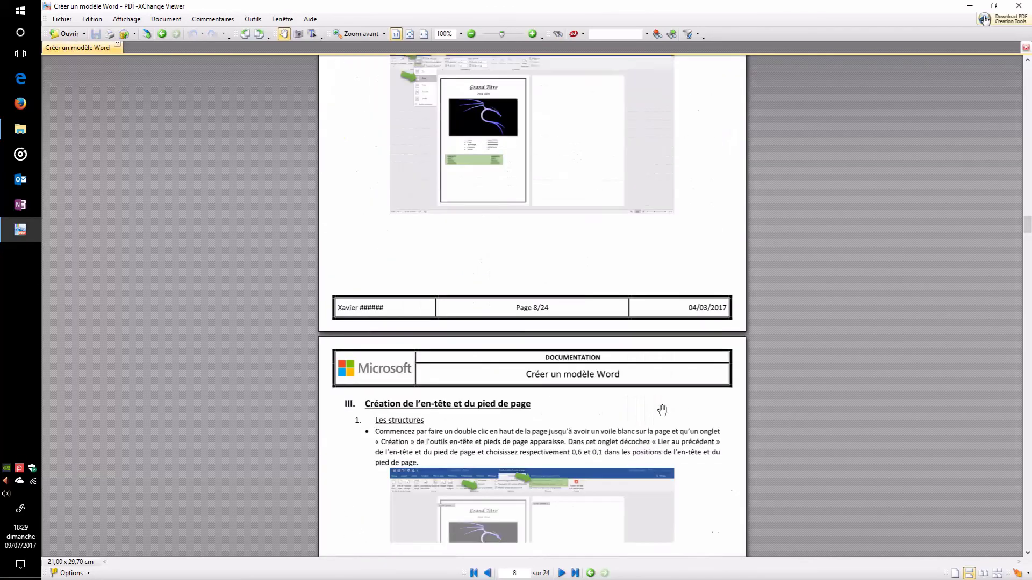
pyautogui.scroll(-1, 662, 410)
pyautogui.moveTo(1028, 225); pyautogui.dragTo(1028, 358)
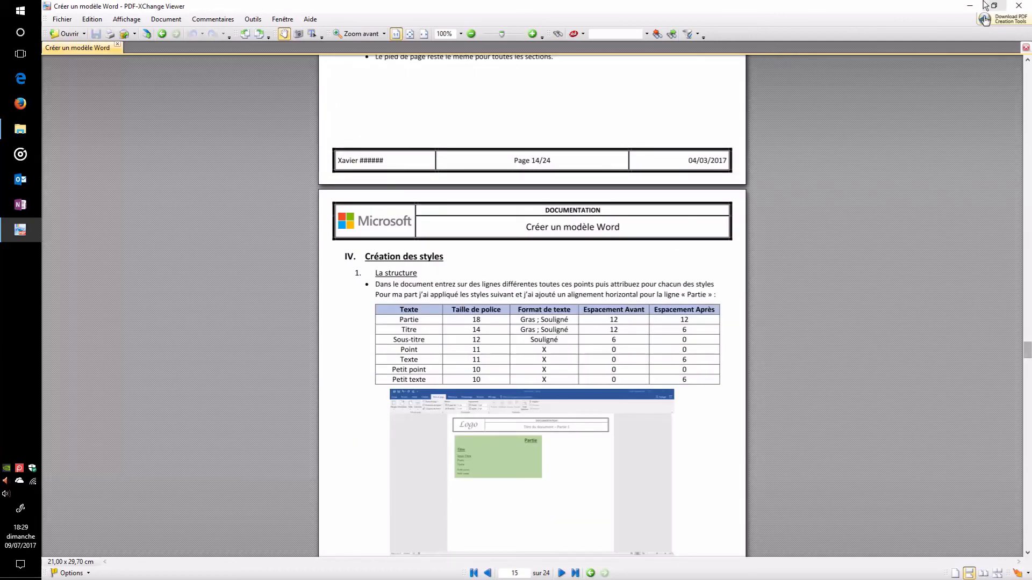
pyautogui.click(969, 6)
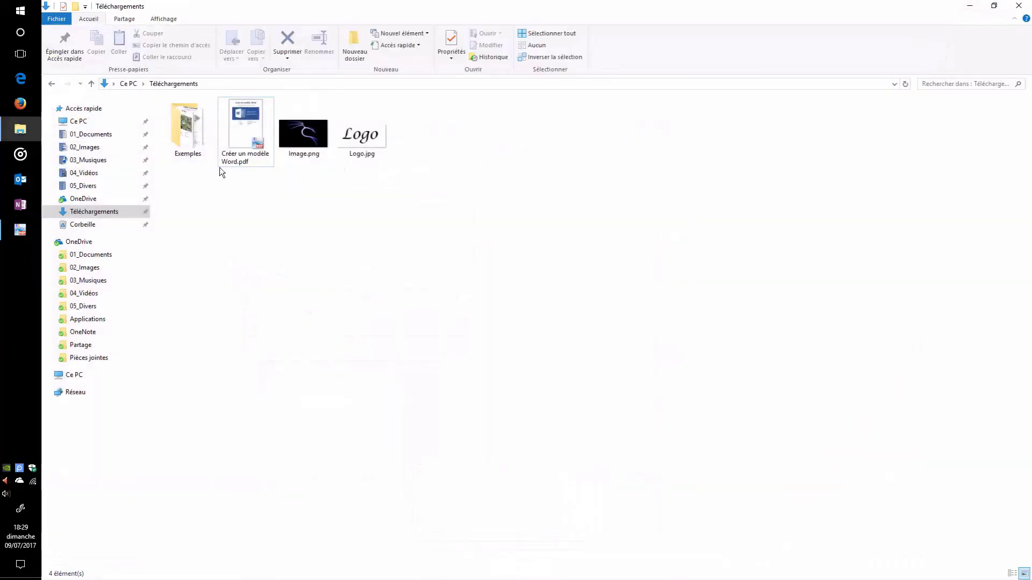
# Open Gestion des contrôleurs L-DALI.pdf from the Exemples folder, examine its cover and Sommaire pages, and minimize the viewer.
pyautogui.doubleClick(191, 134)
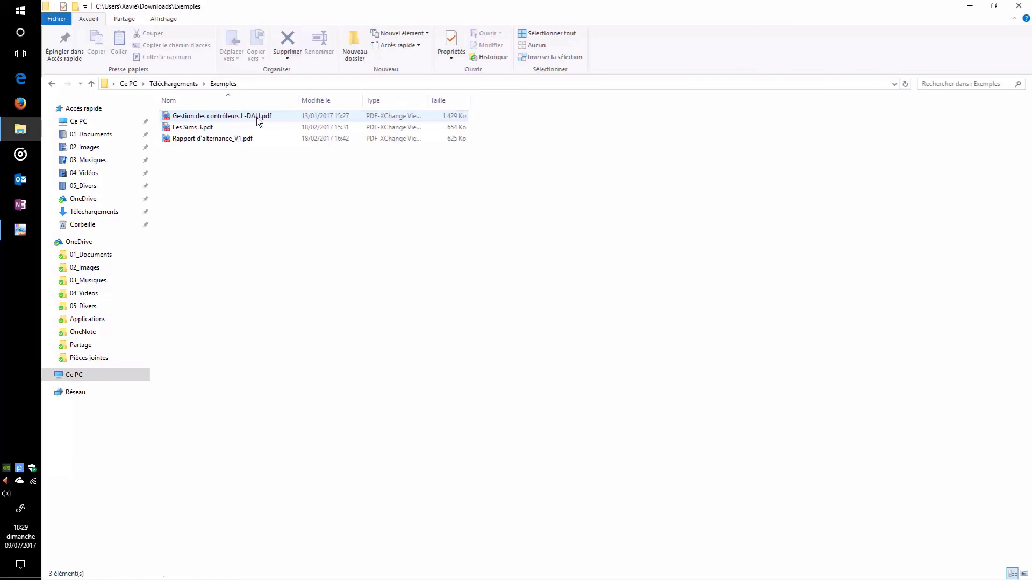
pyautogui.doubleClick(256, 118)
pyautogui.scroll(8, 731, 359)
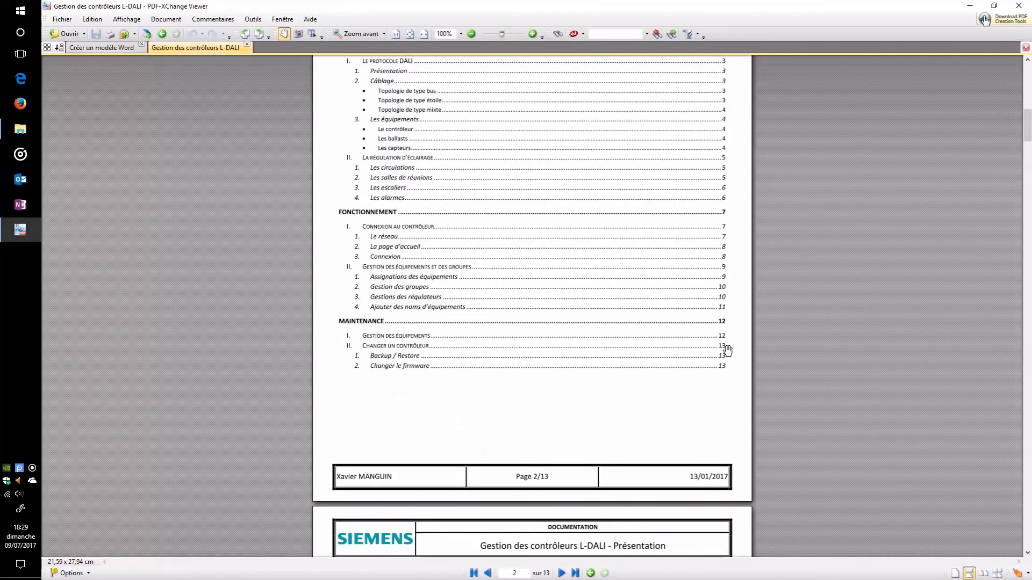
pyautogui.scroll(15, 1028, 125)
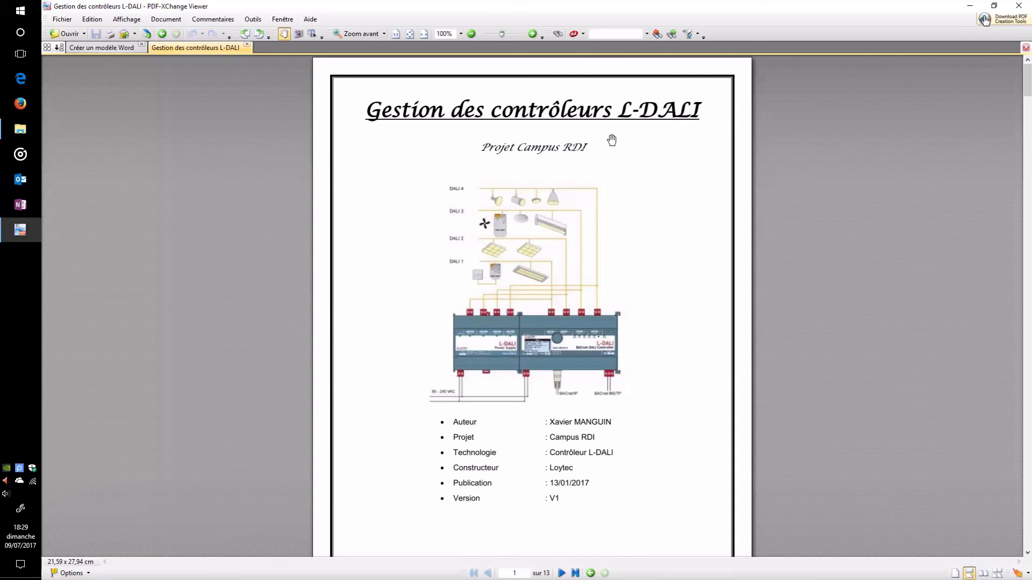
pyautogui.scroll(-2, 741, 299)
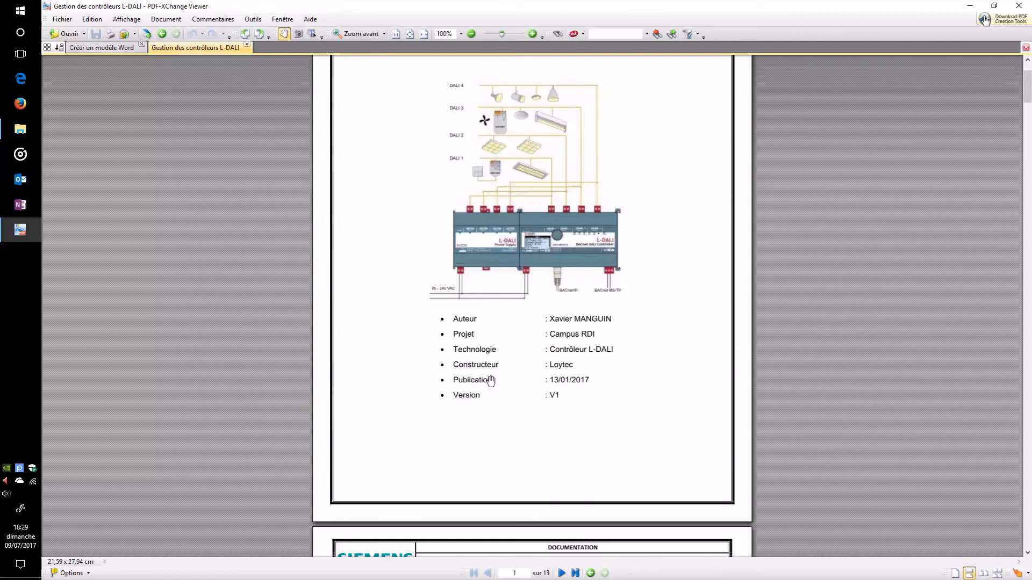
pyautogui.scroll(4, 714, 316)
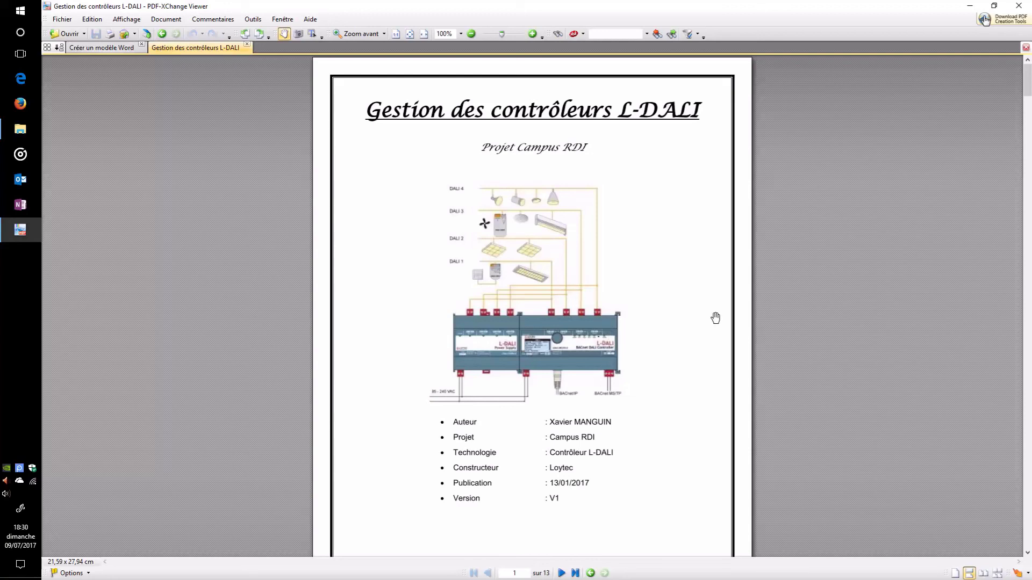
pyautogui.scroll(-10, 716, 318)
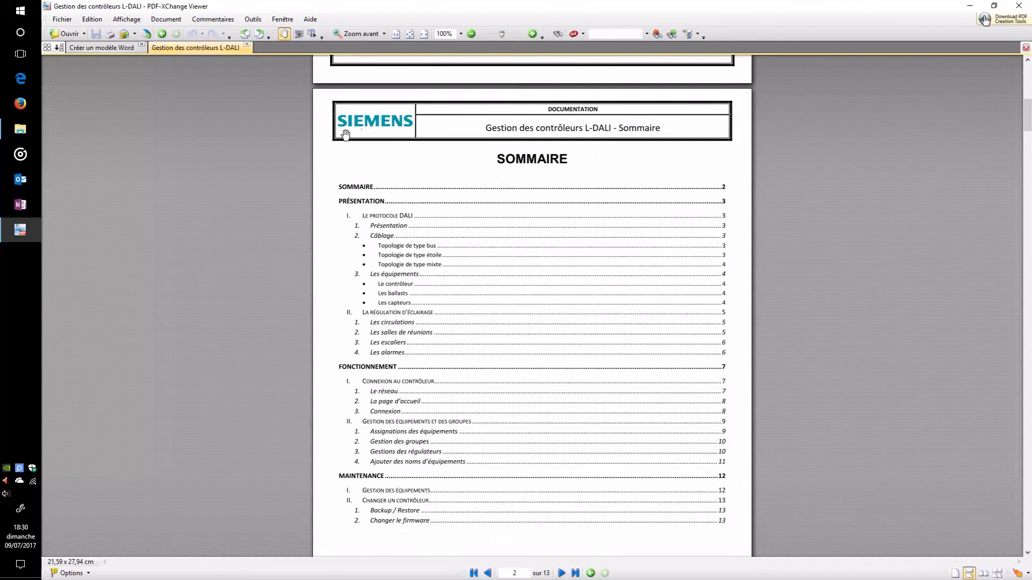
pyautogui.scroll(-3, 543, 220)
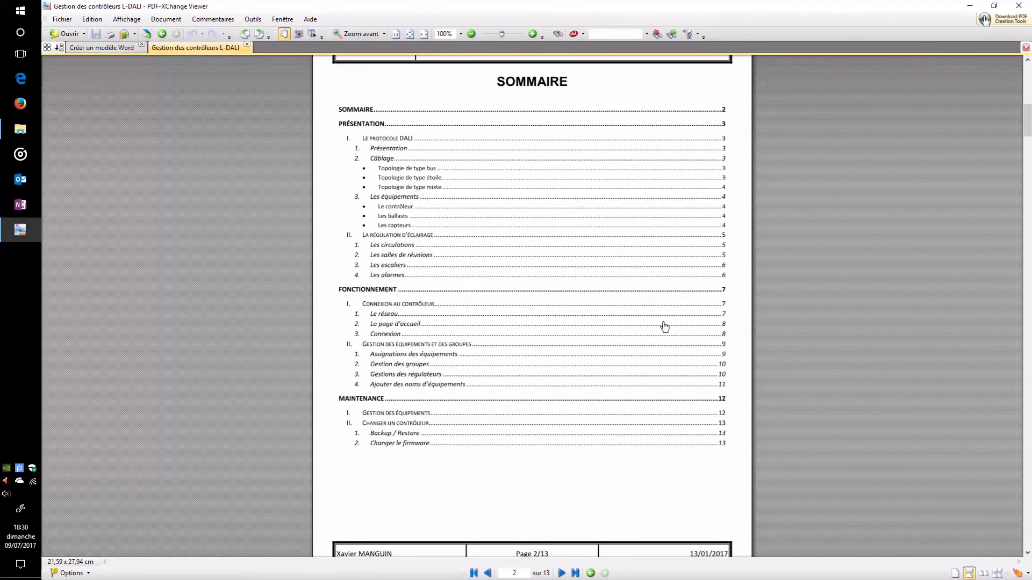
pyautogui.scroll(-1, 617, 186)
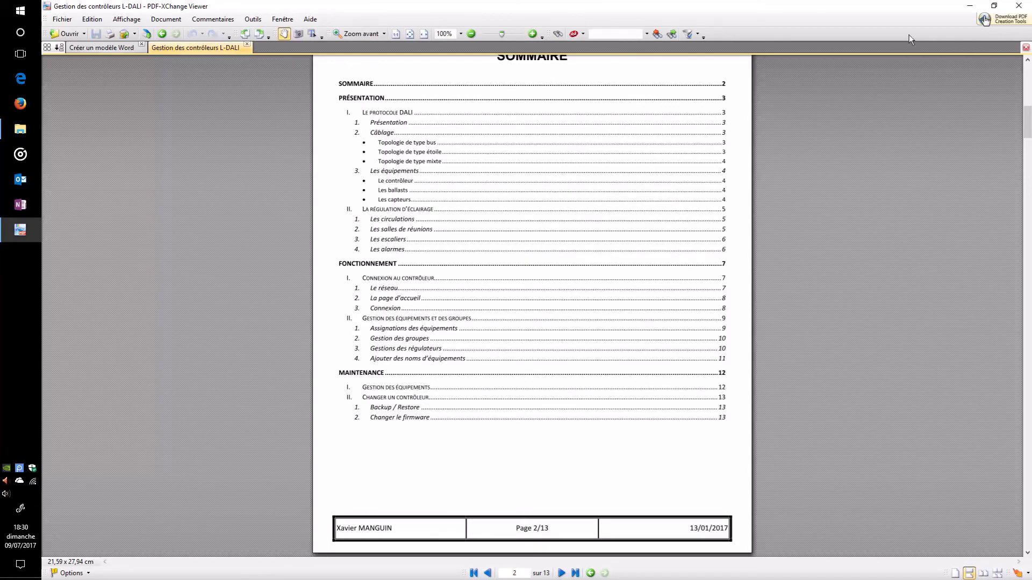
pyautogui.click(972, 6)
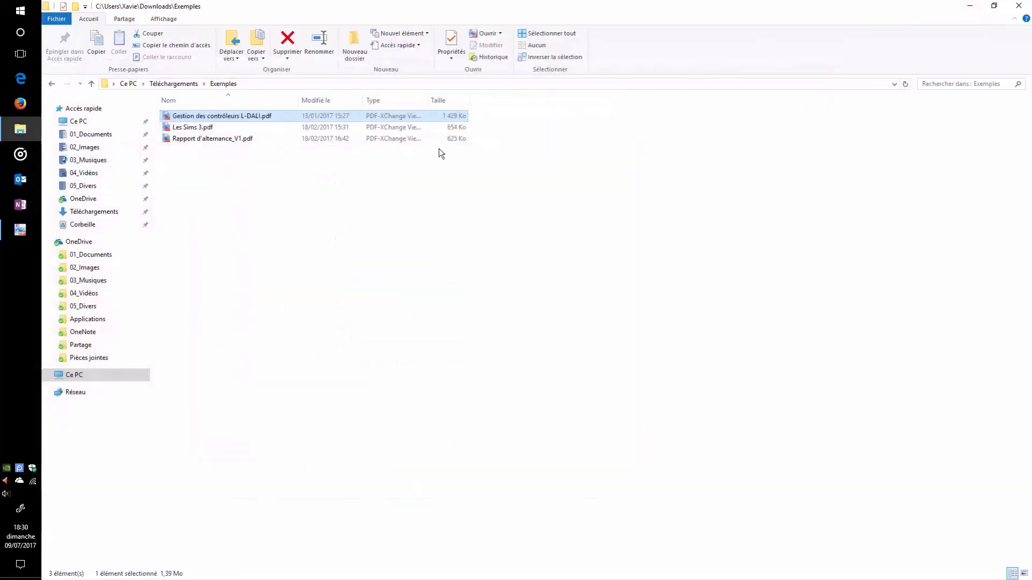
# Open Rapport d'alternance_V1.pdf from the Exemples folder, examine its cover and Sommaire pages, and minimize the viewer.
pyautogui.doubleClick(249, 140)
pyautogui.moveTo(1027, 436); pyautogui.dragTo(1027, 107)
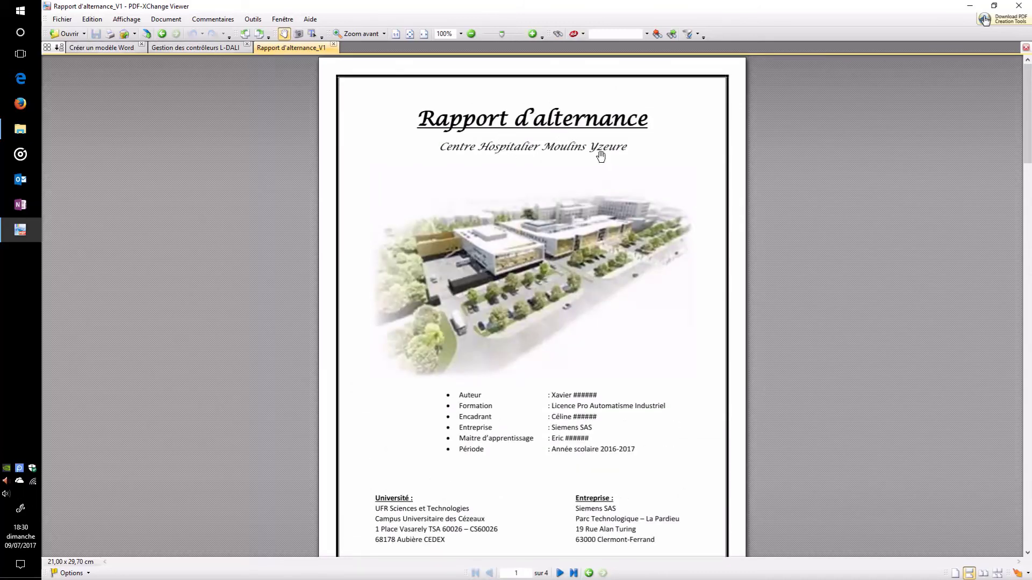
pyautogui.scroll(-2, 931, 237)
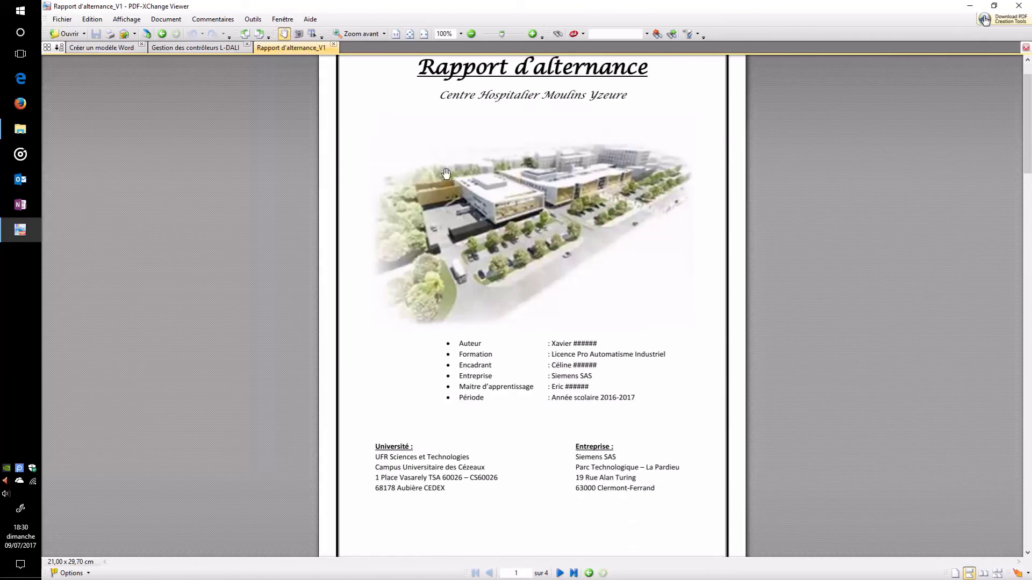
pyautogui.scroll(-2, 682, 277)
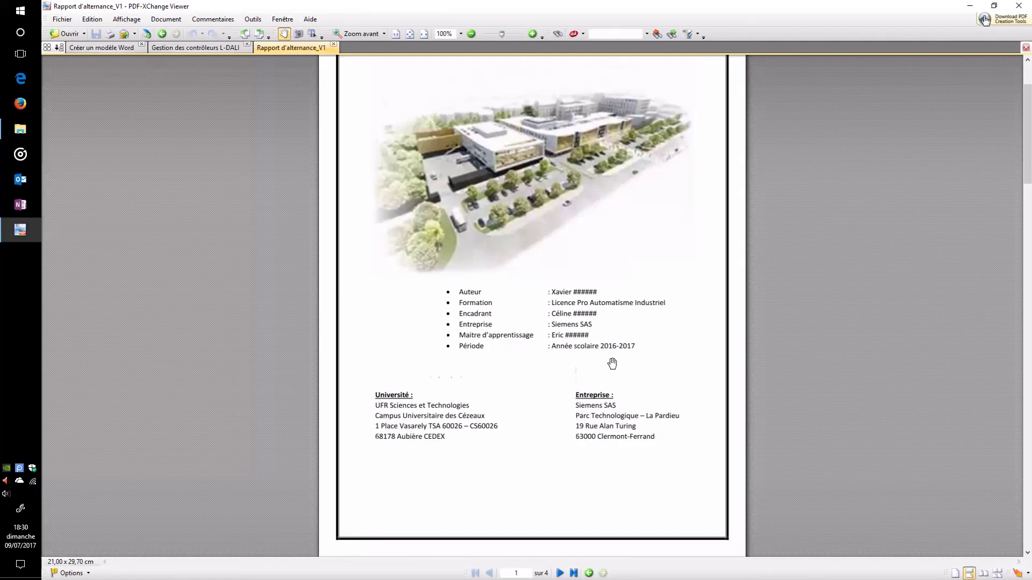
pyautogui.scroll(-3, 612, 364)
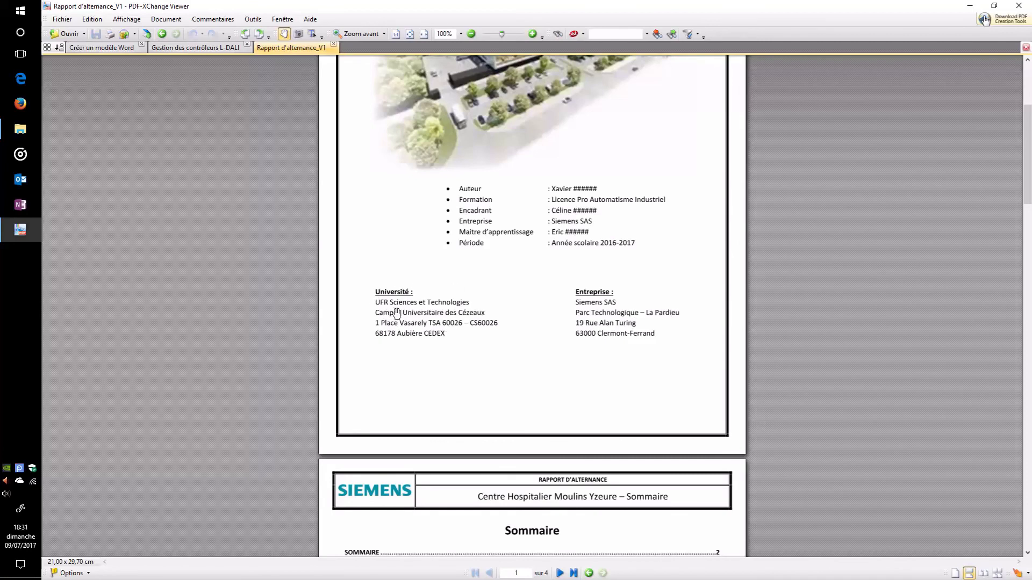
pyautogui.scroll(-3, 650, 325)
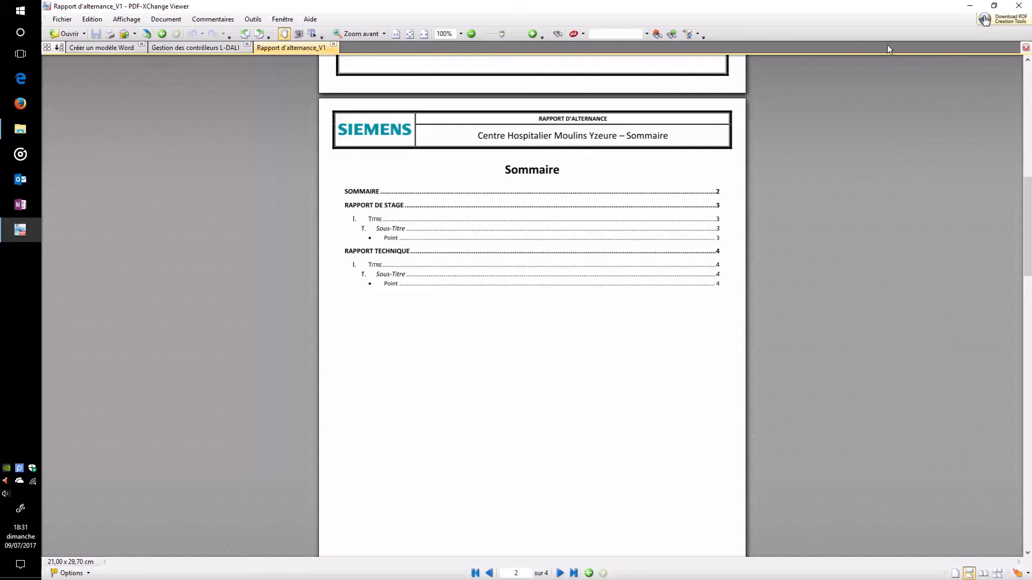
pyautogui.click(970, 6)
pyautogui.click(845, 188)
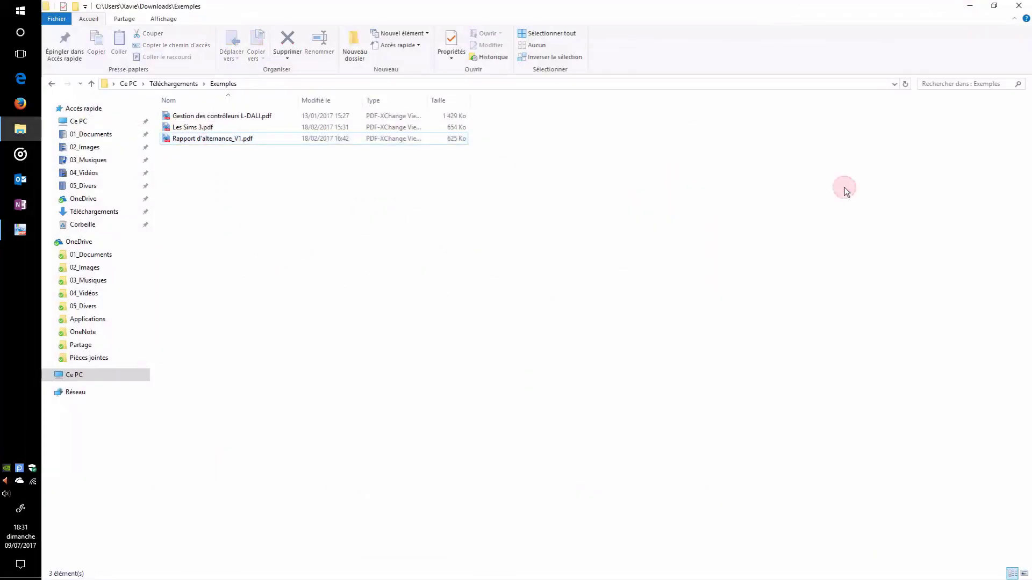
# Open Les Sims 3.pdf and examine its cover, Sommaire, Descriptions and Cheat codes pages, including the header and footer tables.
pyautogui.click(194, 128)
pyautogui.doubleClick(196, 130)
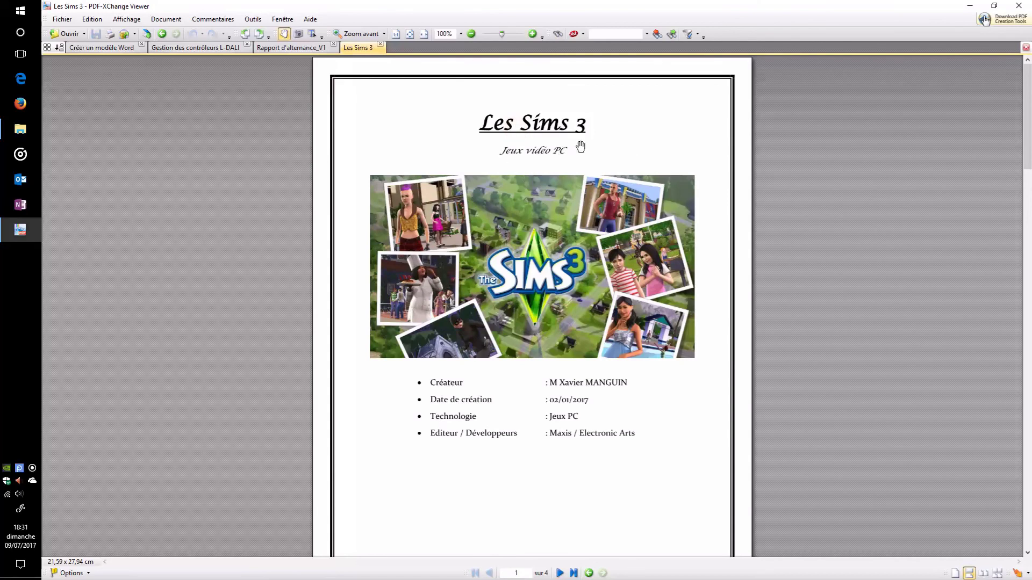
pyautogui.scroll(-2, 725, 376)
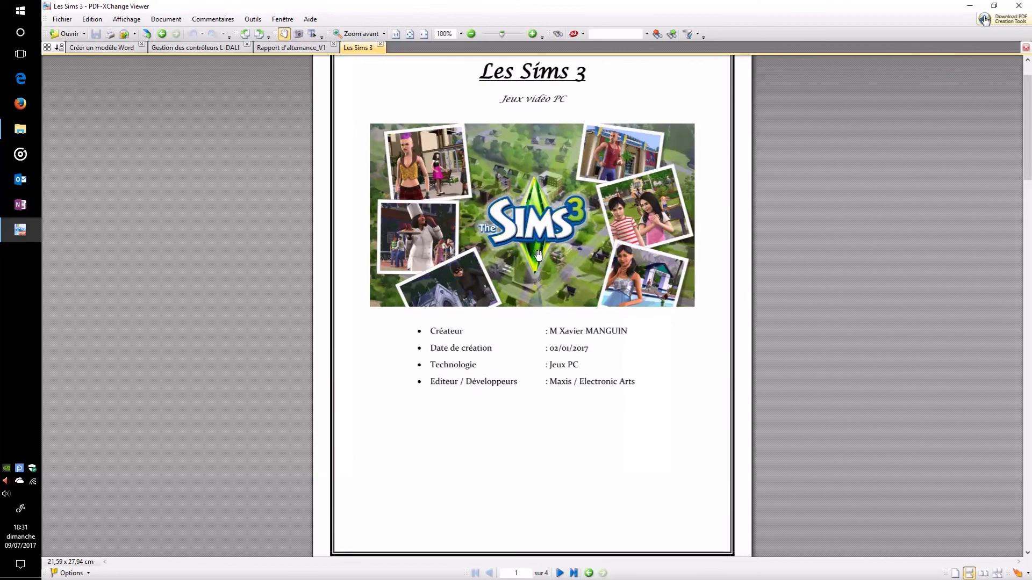
pyautogui.scroll(-8, 658, 290)
pyautogui.scroll(-2, 518, 272)
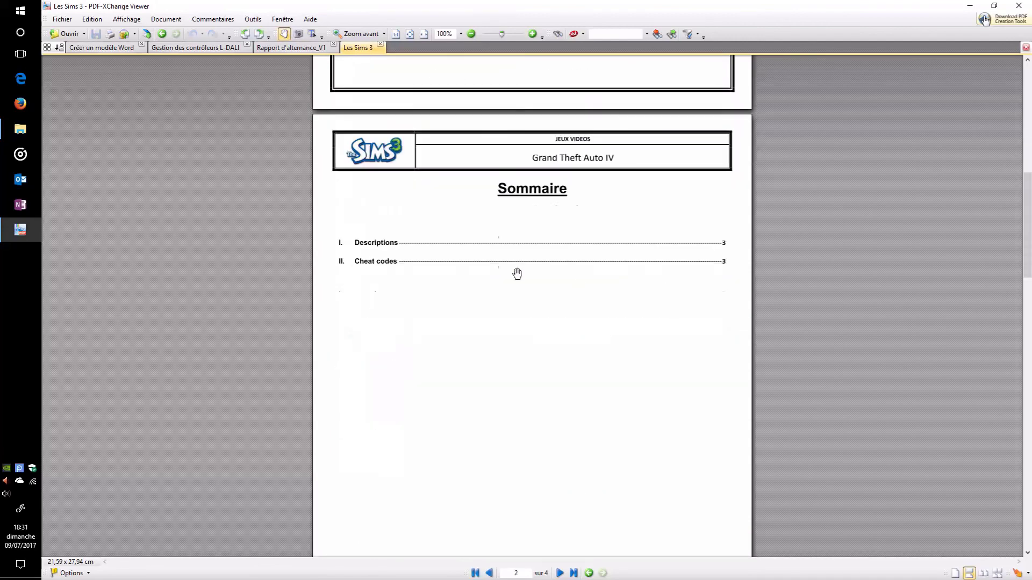
pyautogui.click(392, 208)
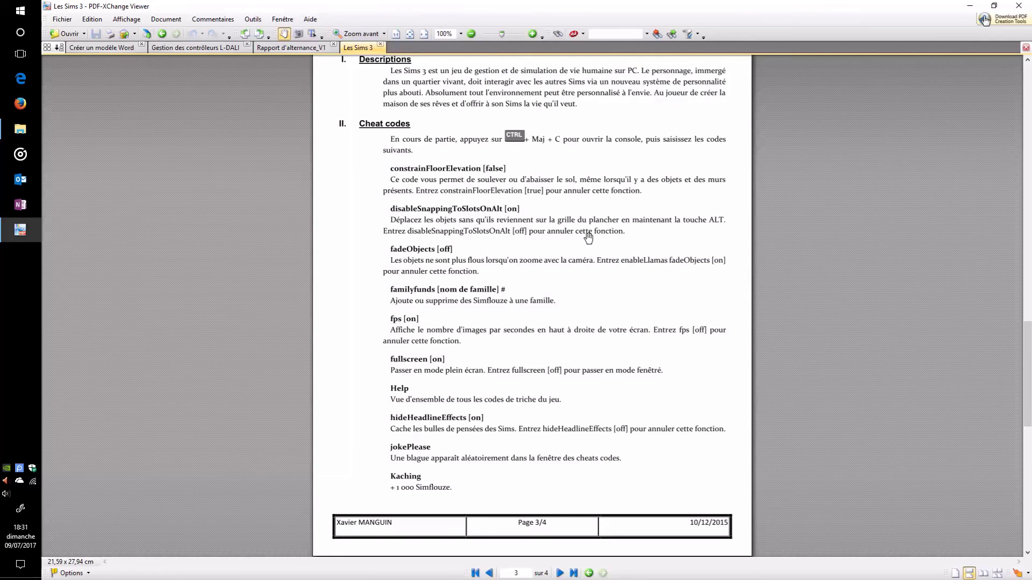
pyautogui.scroll(5, 588, 237)
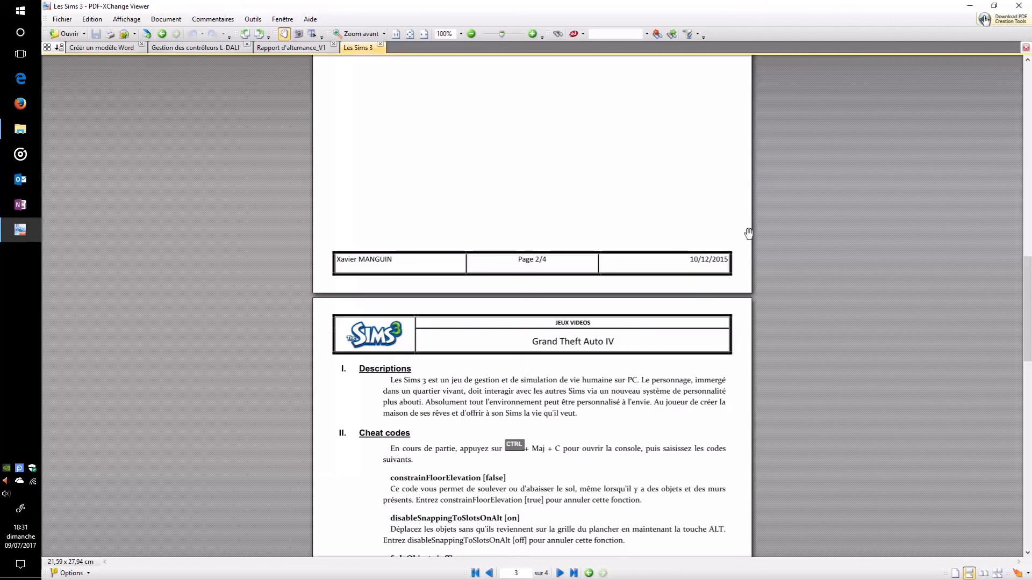
# Close the PDF viewer with all its open documents, return to the Téléchargements folder and close the file window.
pyautogui.click(1011, 5)
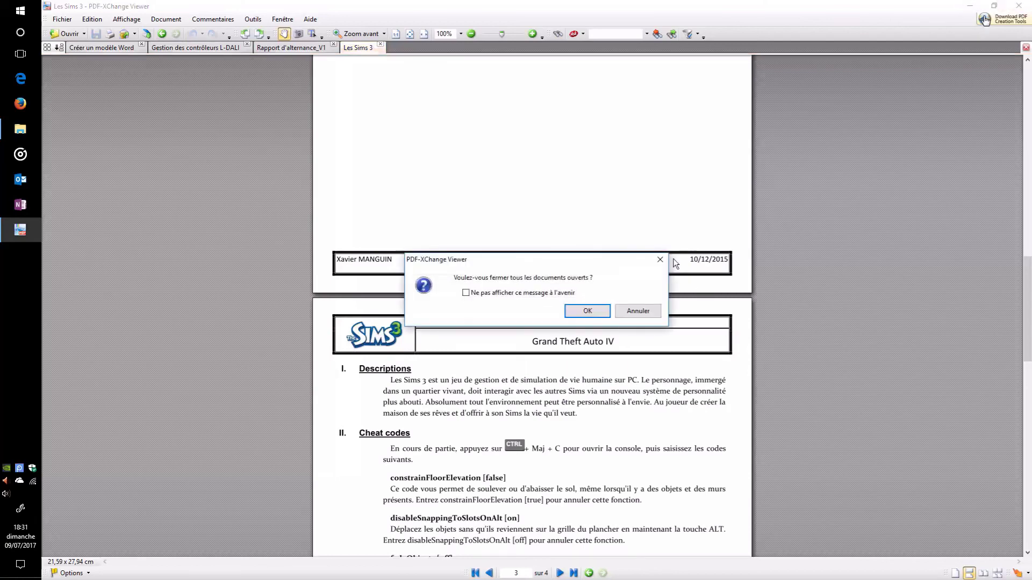
pyautogui.click(586, 311)
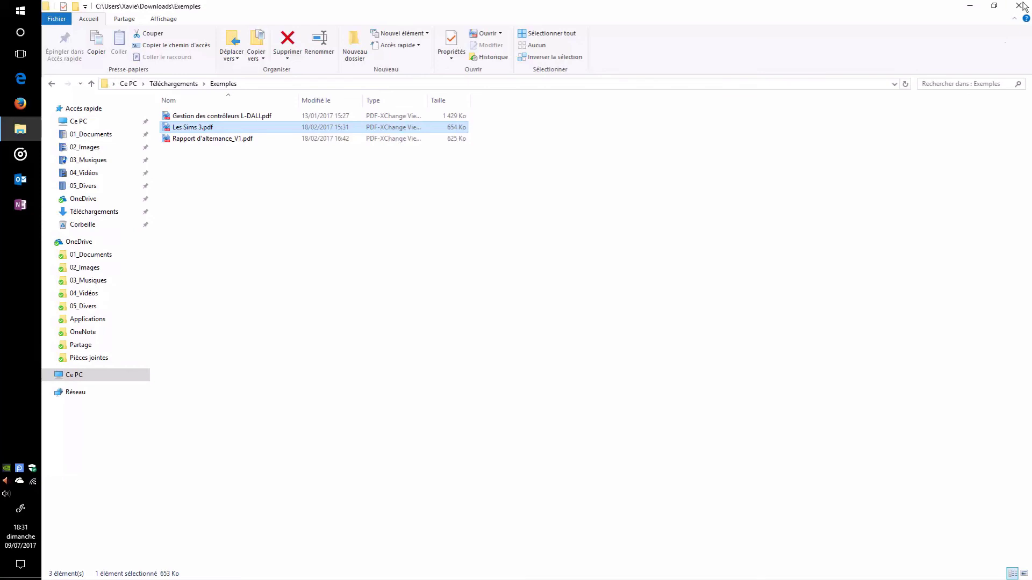
pyautogui.click(190, 84)
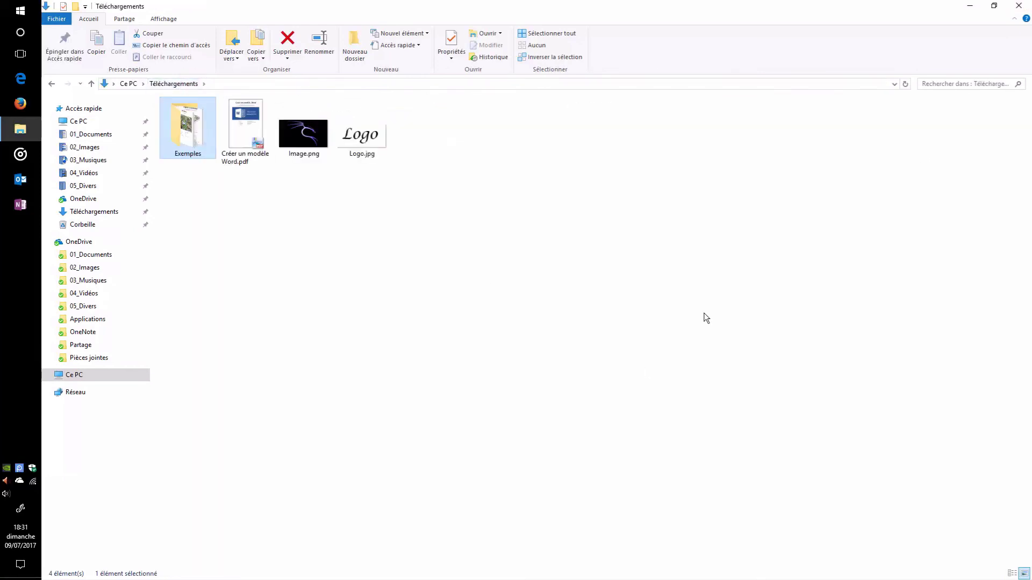
pyautogui.click(1027, 4)
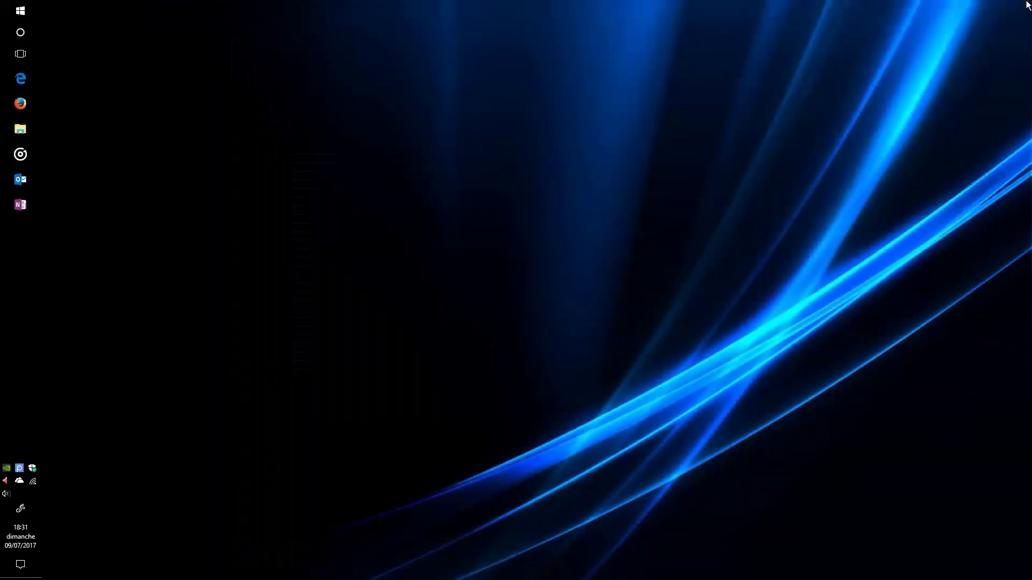